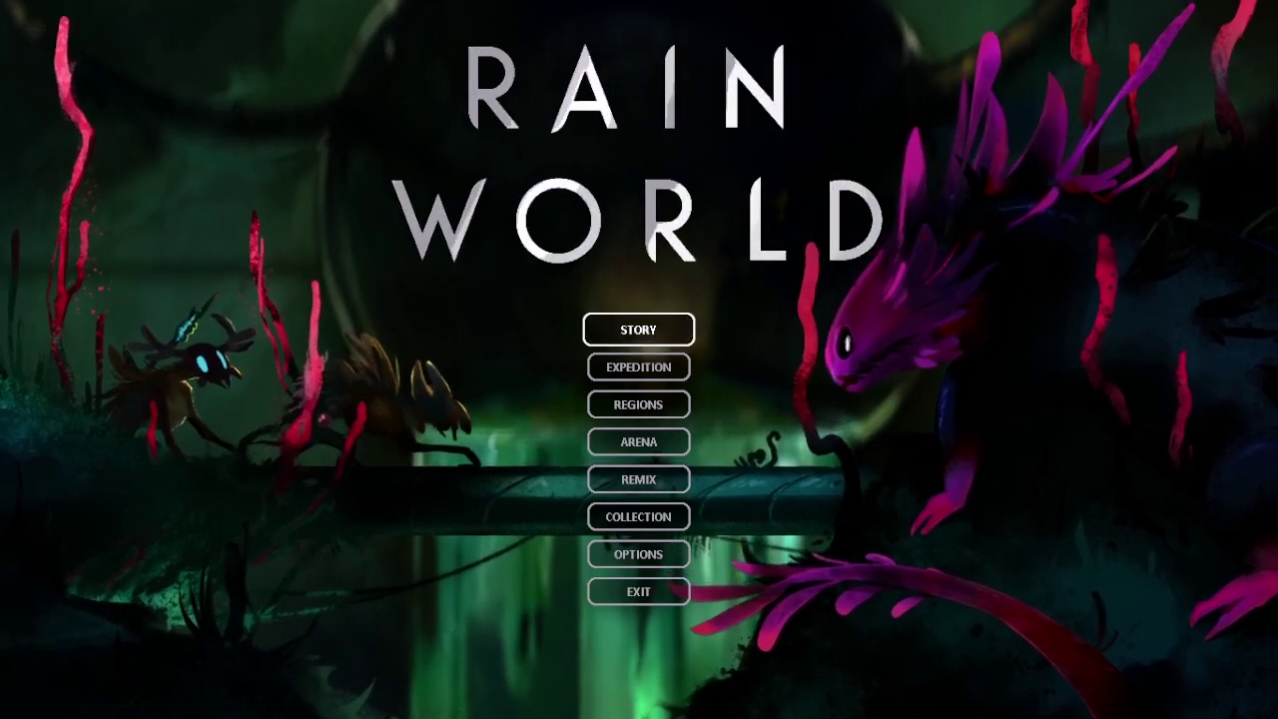
Step: Continue the saved Outskirts story campaign at cycle 27 from the main menu
{"action": "key", "text": "Return"}
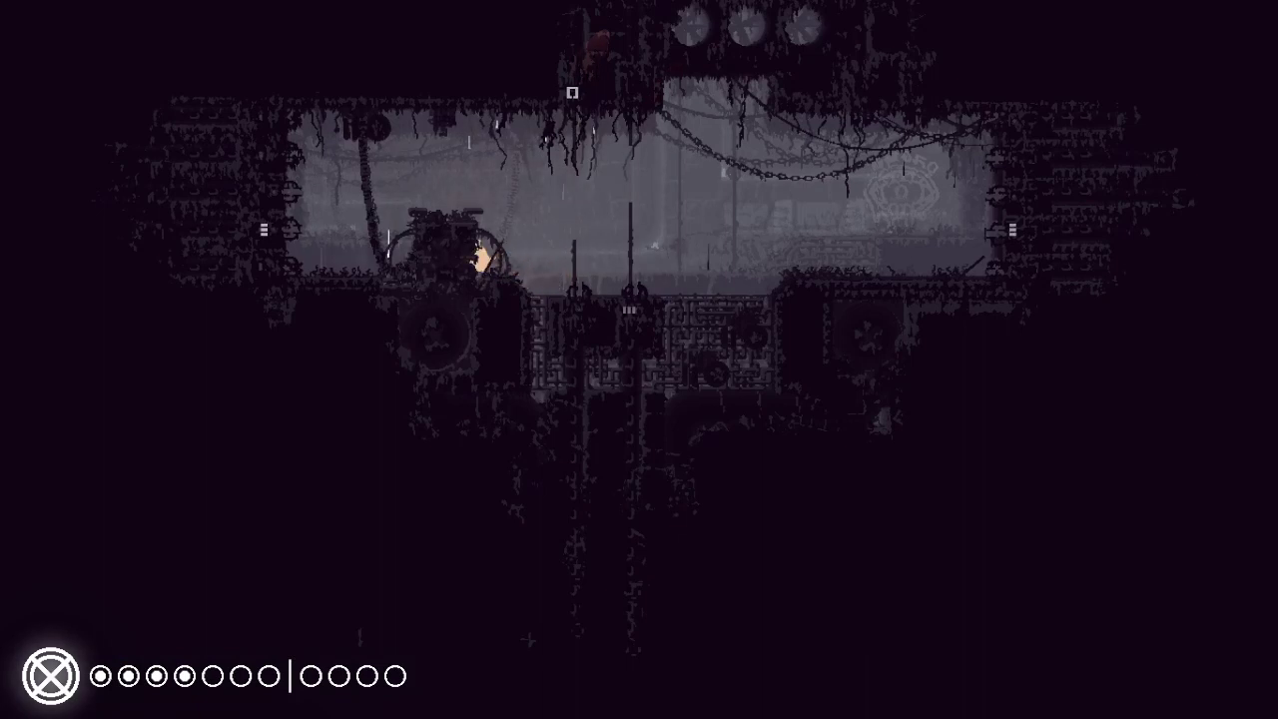
Step: Leave the shelter, drop onto the pipe and leap left onto the left crate
{"action": "key", "text": "Left"}
{"action": "key", "text": "z"}
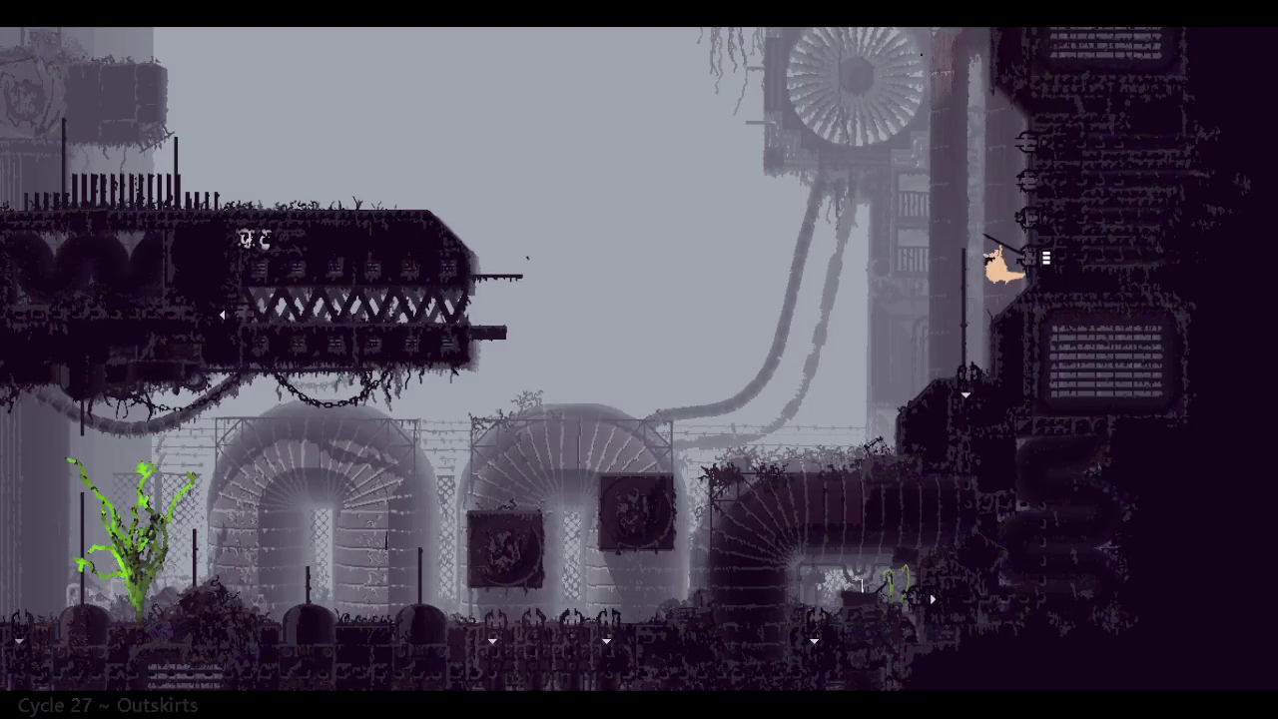
{"action": "key", "text": "Left"}
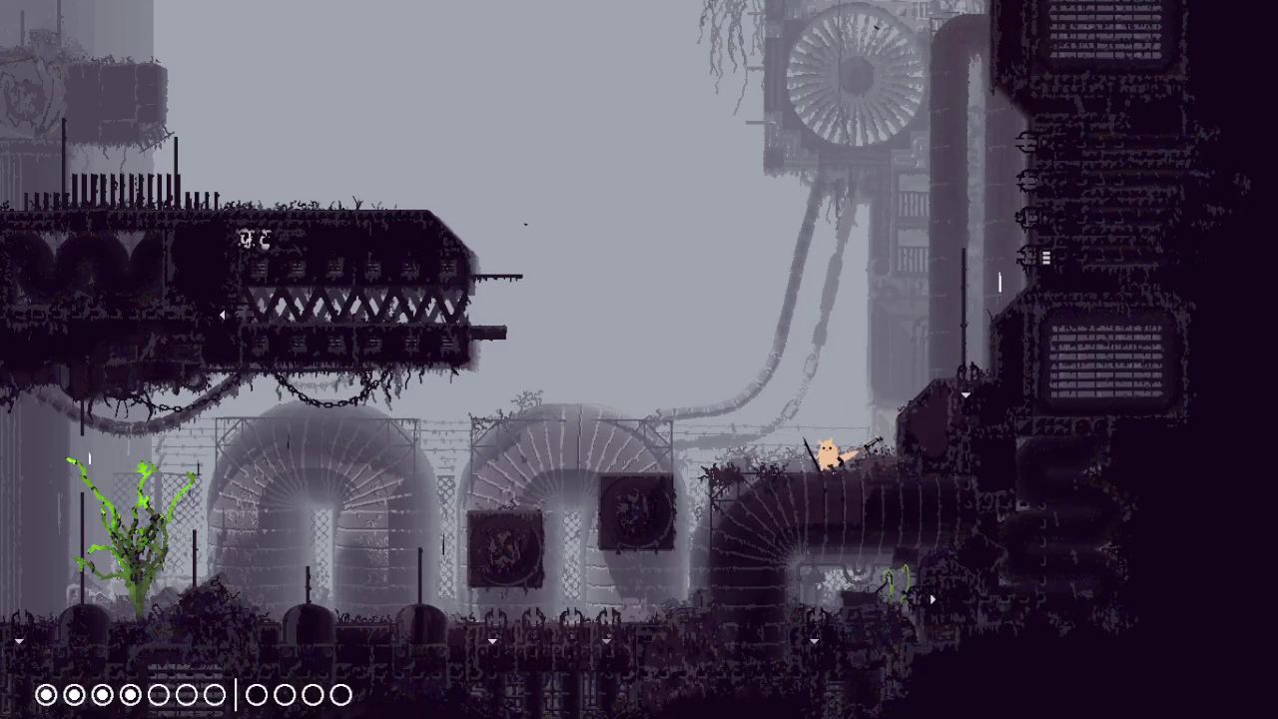
{"action": "key", "text": "Left"}
{"action": "key", "text": "z"}
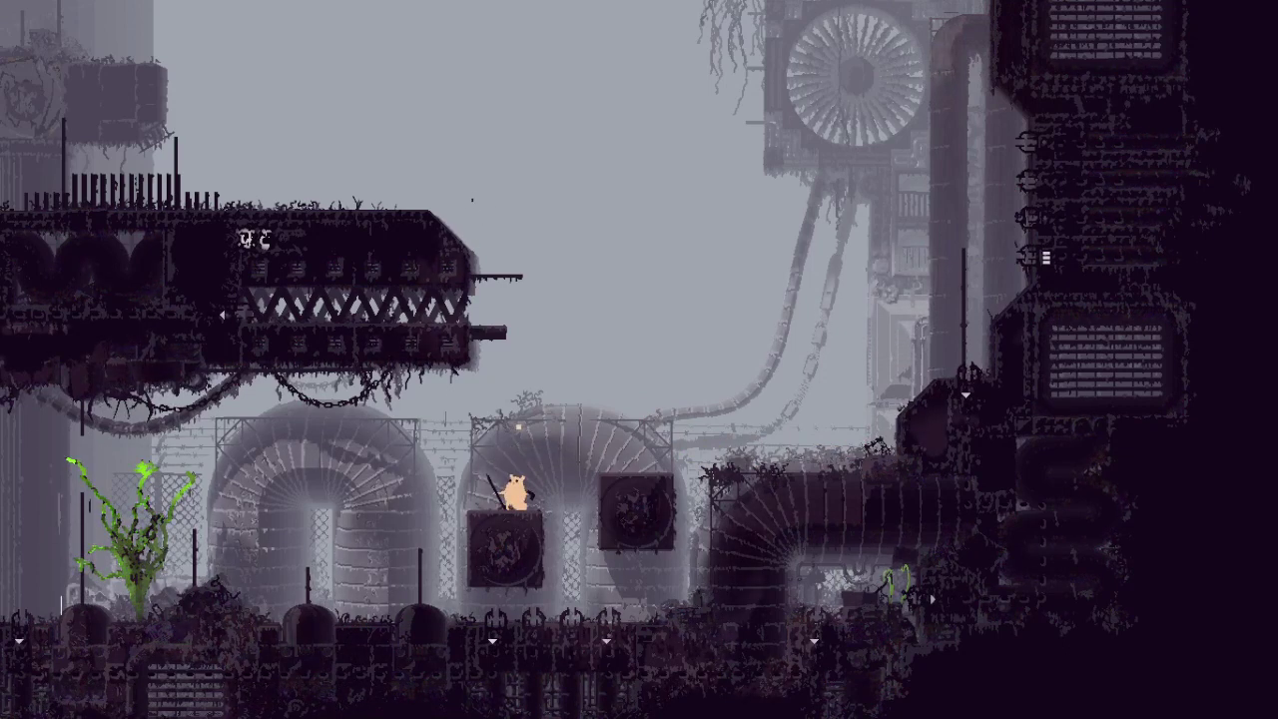
Step: Hop between the crates, drop to the ground and enter the shortcut pipe
{"action": "key", "text": "Right"}
{"action": "key", "text": "z"}
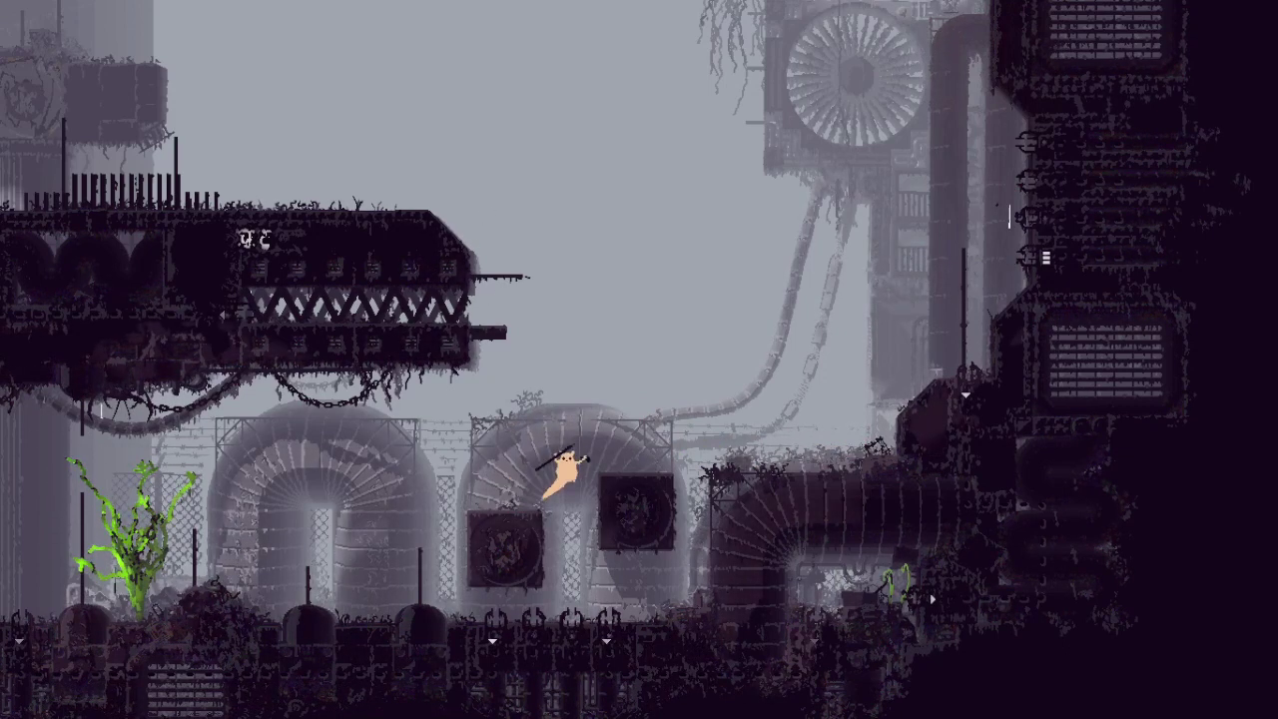
{"action": "key", "text": "Left"}
{"action": "key", "text": "z"}
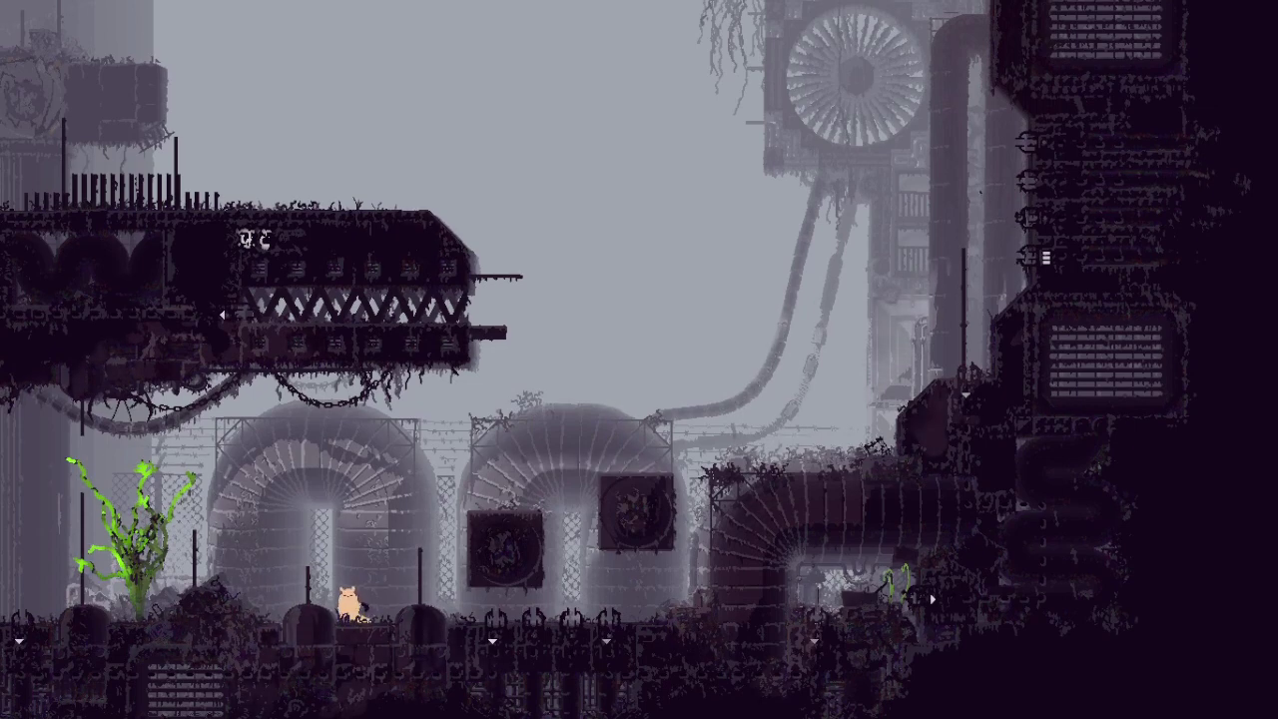
{"action": "key", "text": "Right"}
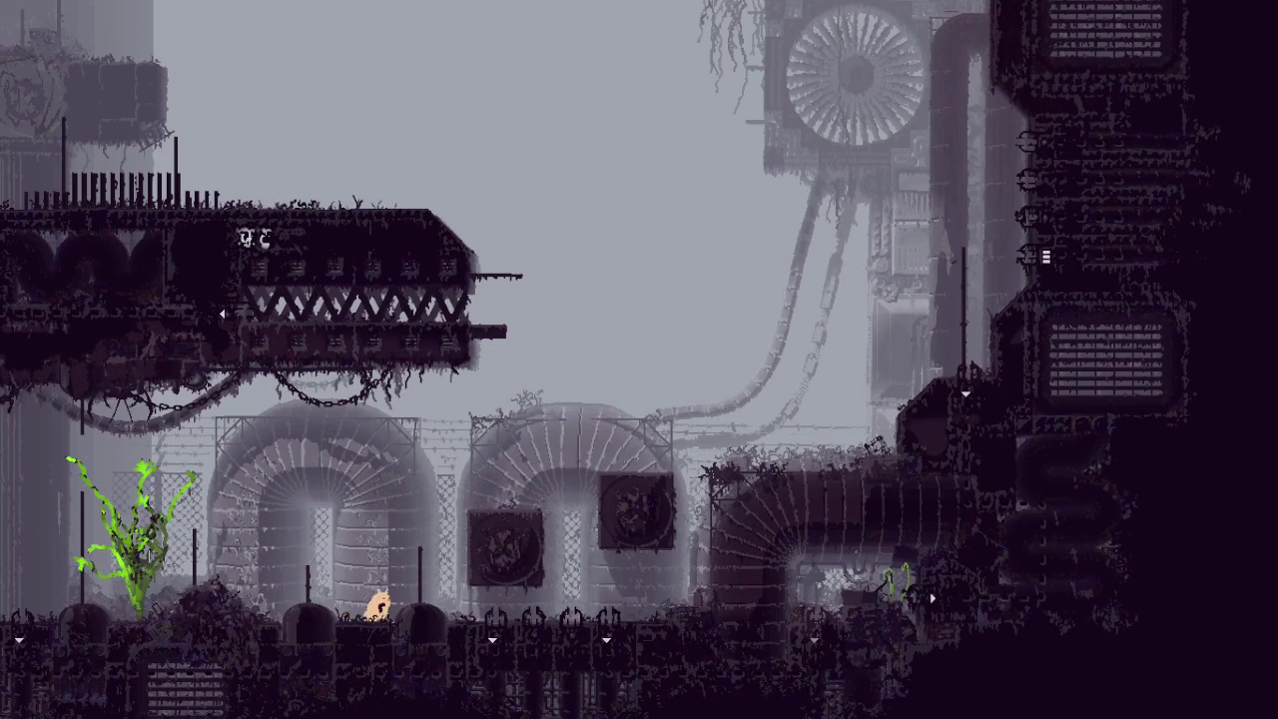
{"action": "key", "text": "Right"}
{"action": "key", "text": "Right"}
{"action": "key", "text": "Down"}
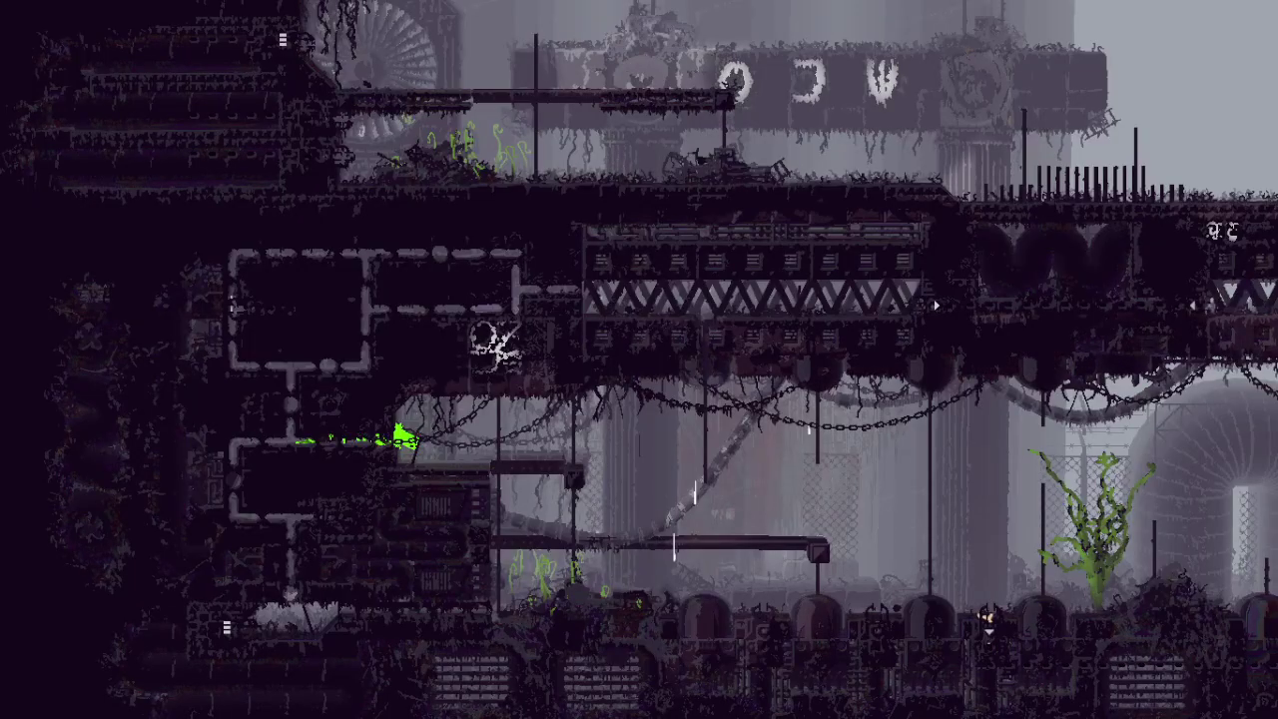
Step: Climb the poles and platforms to the hanging pole, where the green lizard pounces
{"action": "key", "text": "Left"}
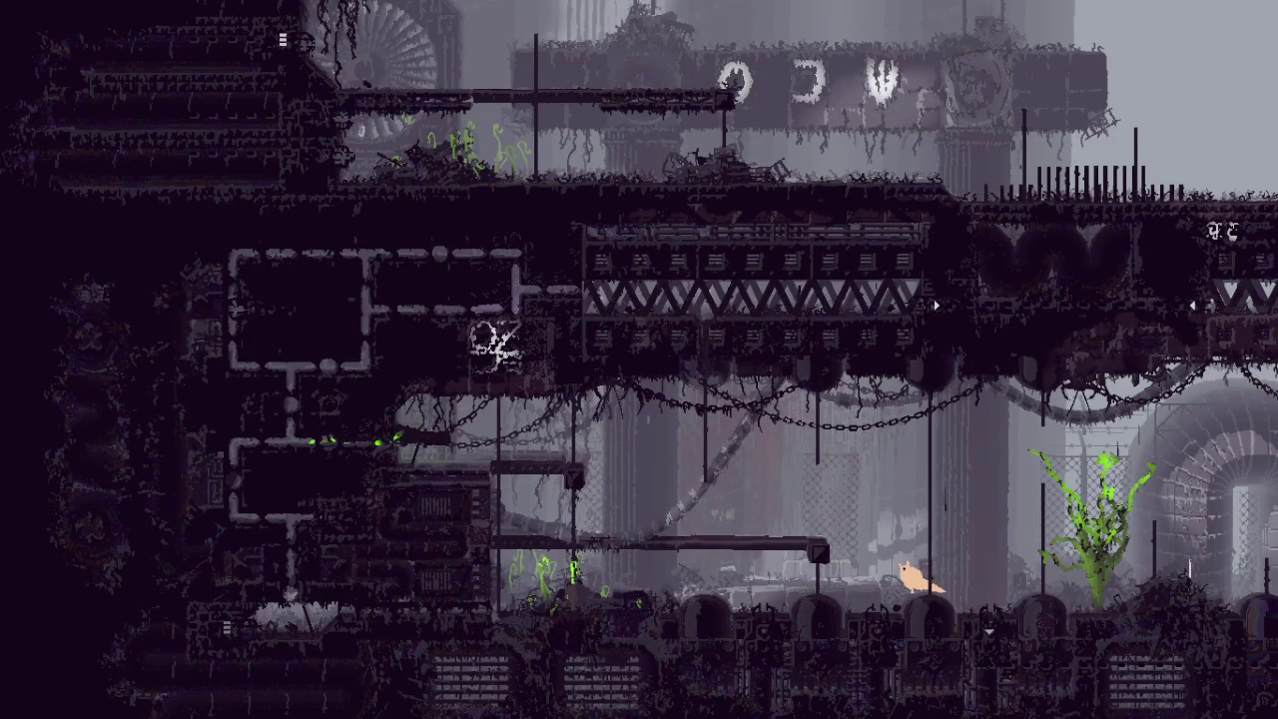
{"action": "key", "text": "z"}
{"action": "key", "text": "Right"}
{"action": "key", "text": "Up"}
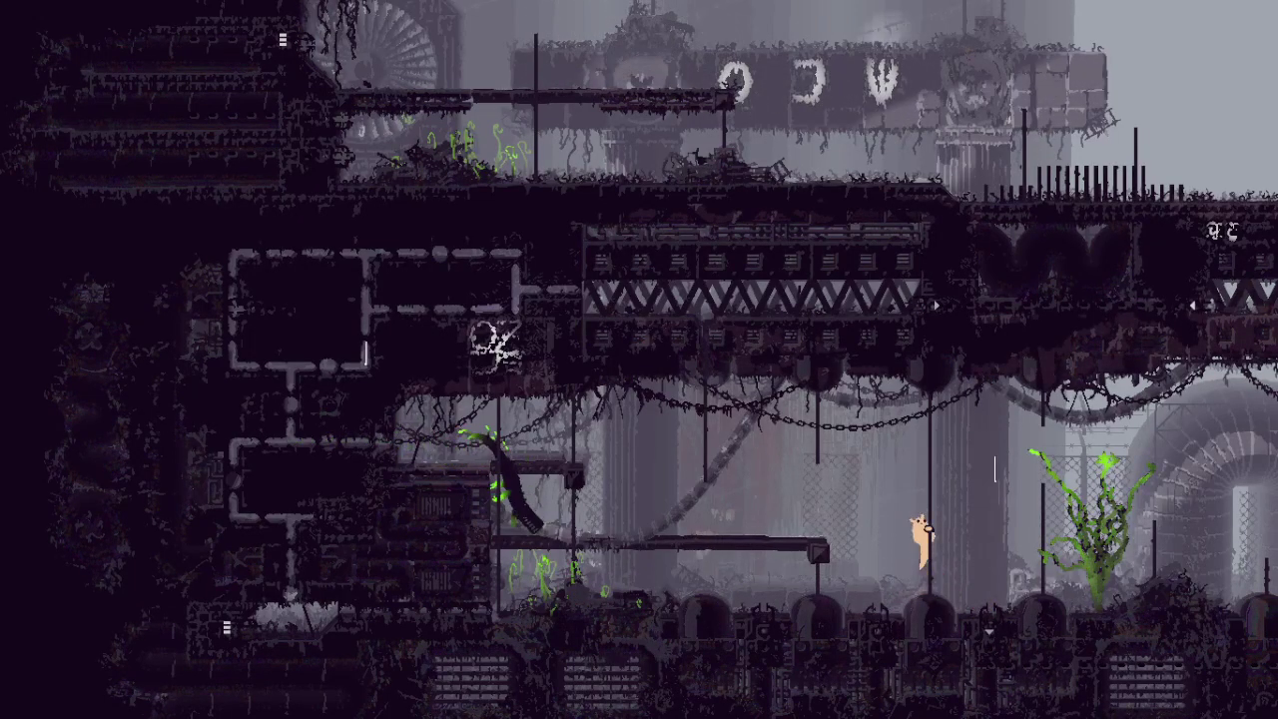
{"action": "key", "text": "Up"}
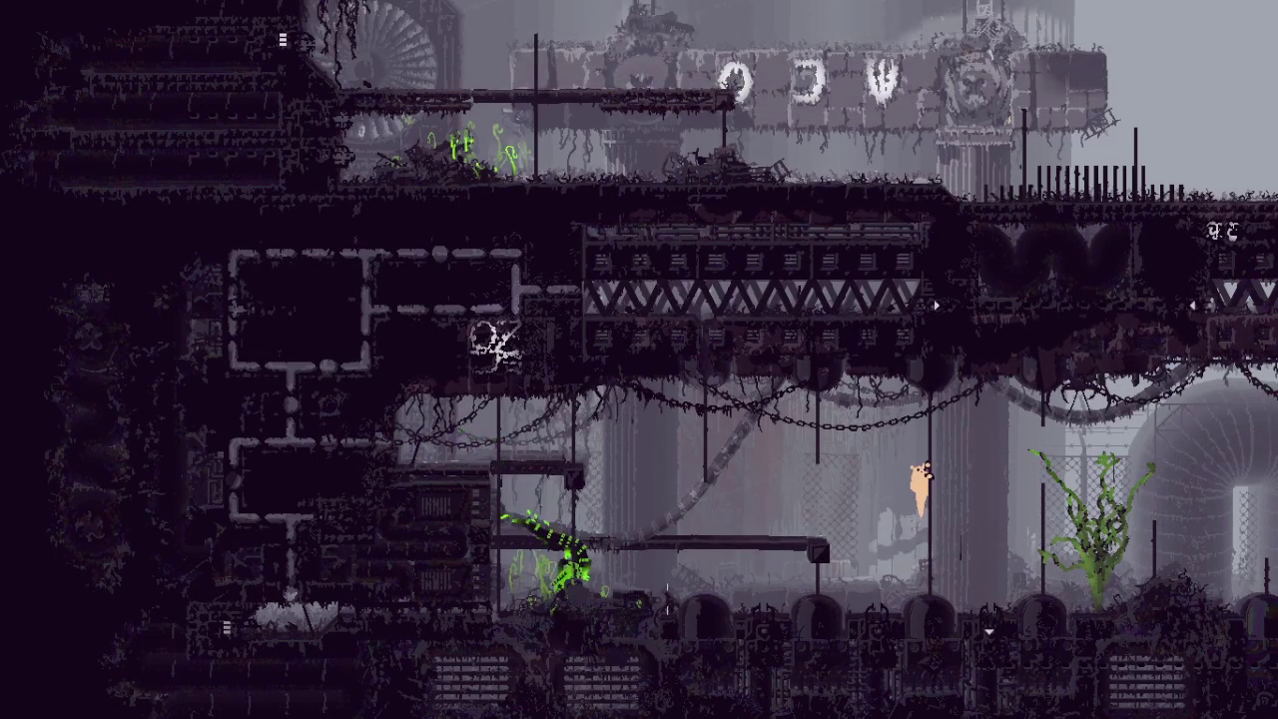
{"action": "key", "text": "Left"}
{"action": "key", "text": "z"}
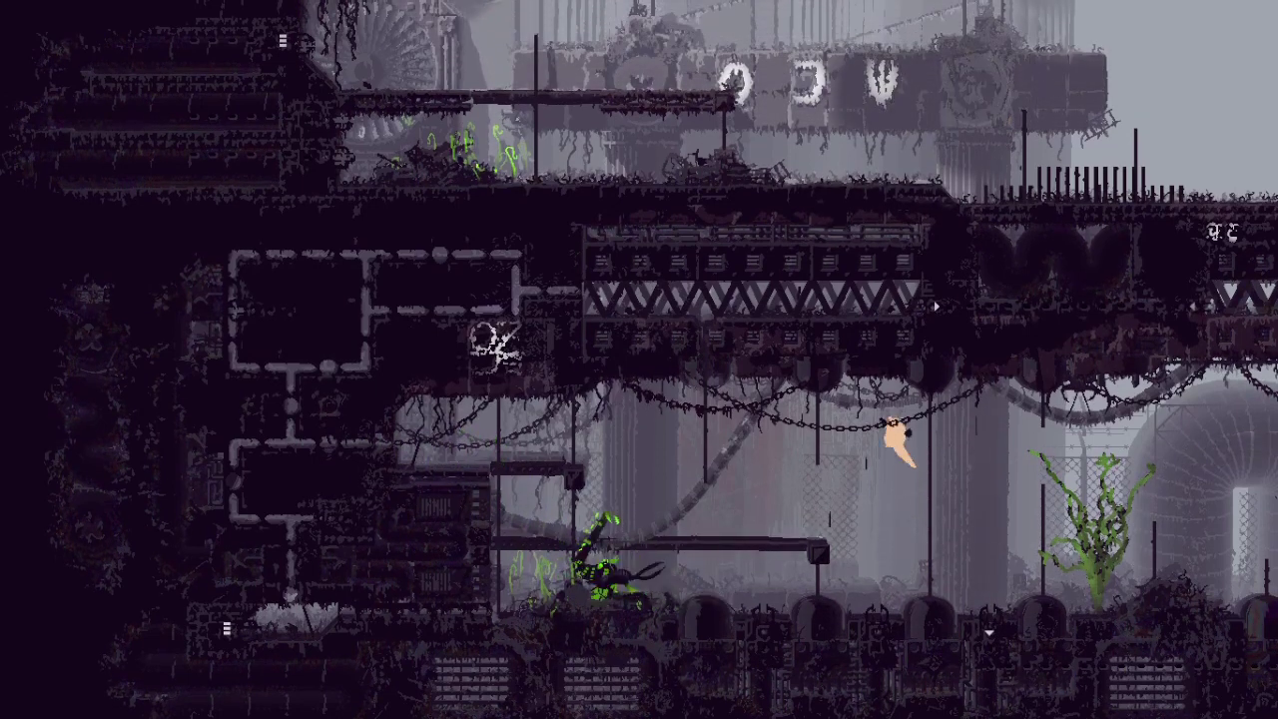
{"action": "key", "text": "z"}
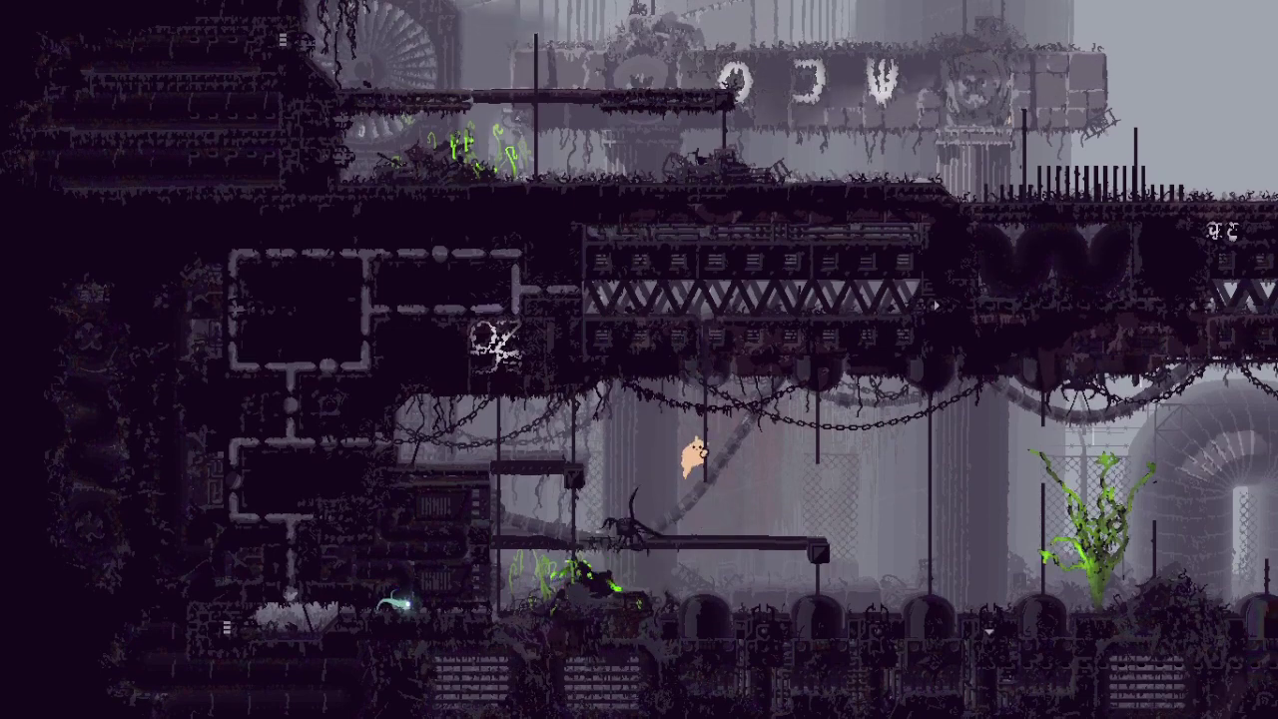
{"action": "key", "text": "Up"}
{"action": "key", "text": "Down"}
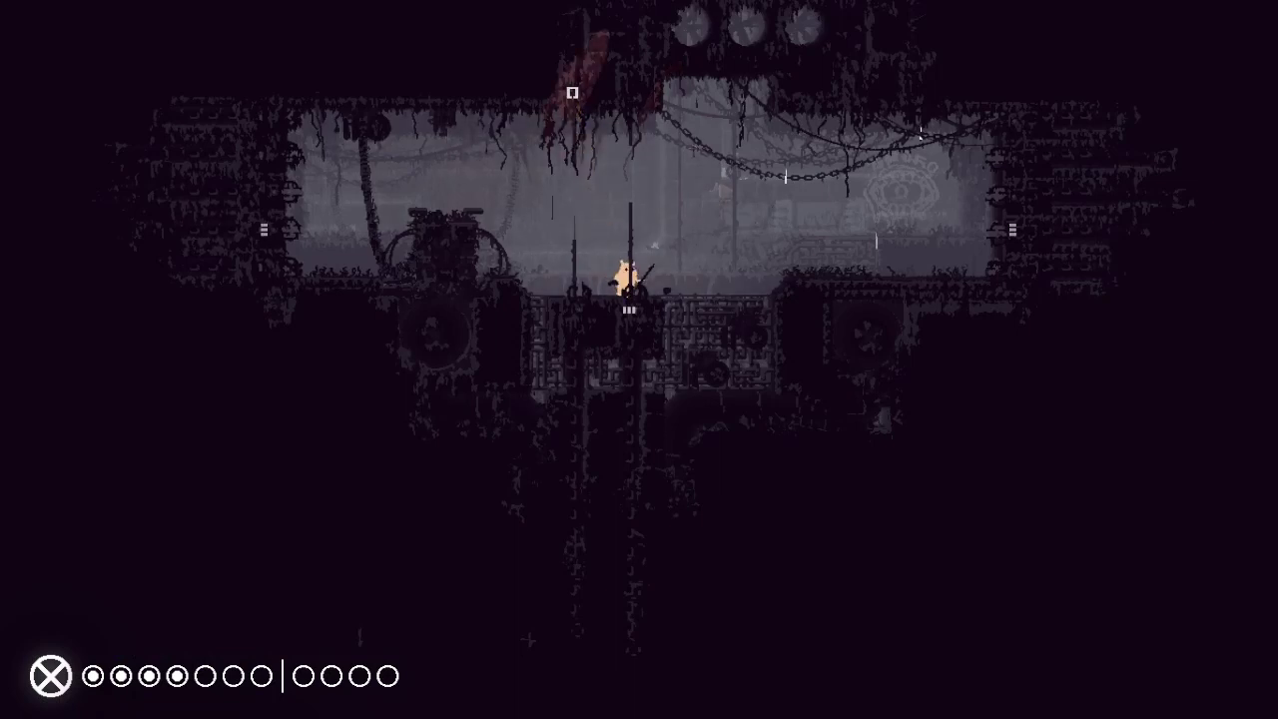
Step: Exit the shelter through the floor shaft and drop onto the Outskirts pipe
{"action": "key", "text": "Down"}
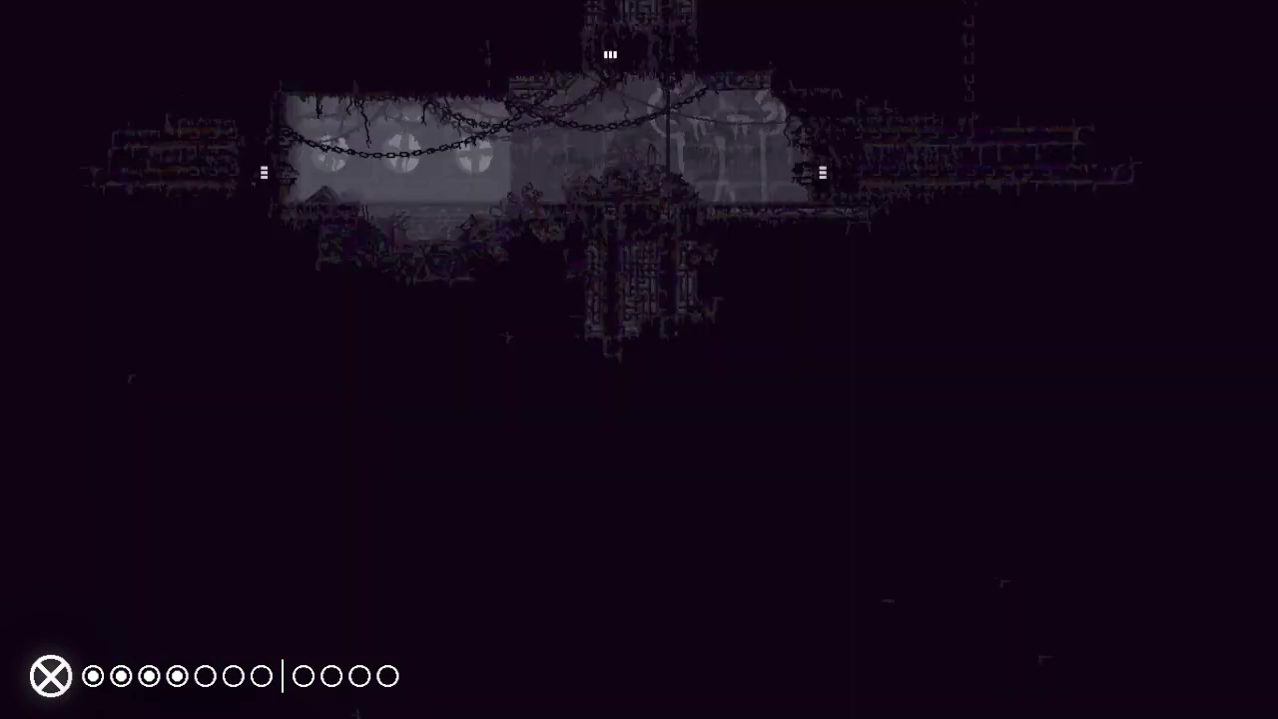
{"action": "key", "text": "Up"}
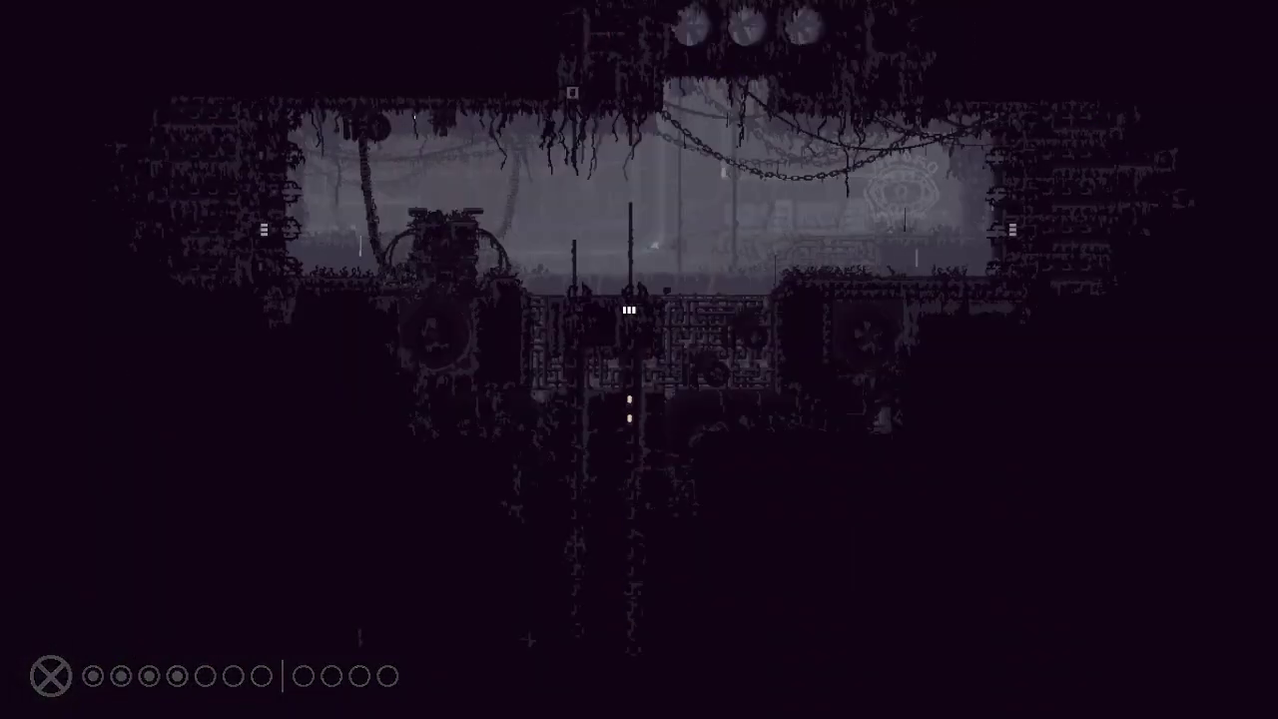
{"action": "key", "text": "Up"}
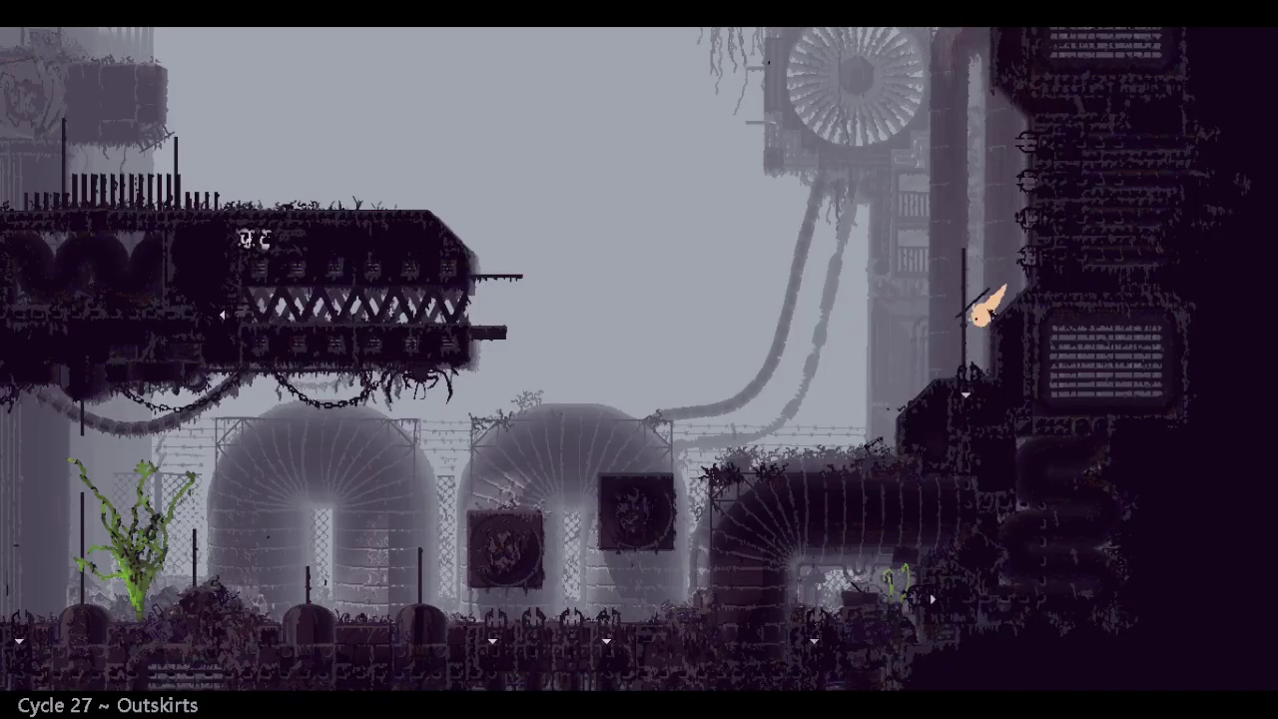
{"action": "key", "text": "Left"}
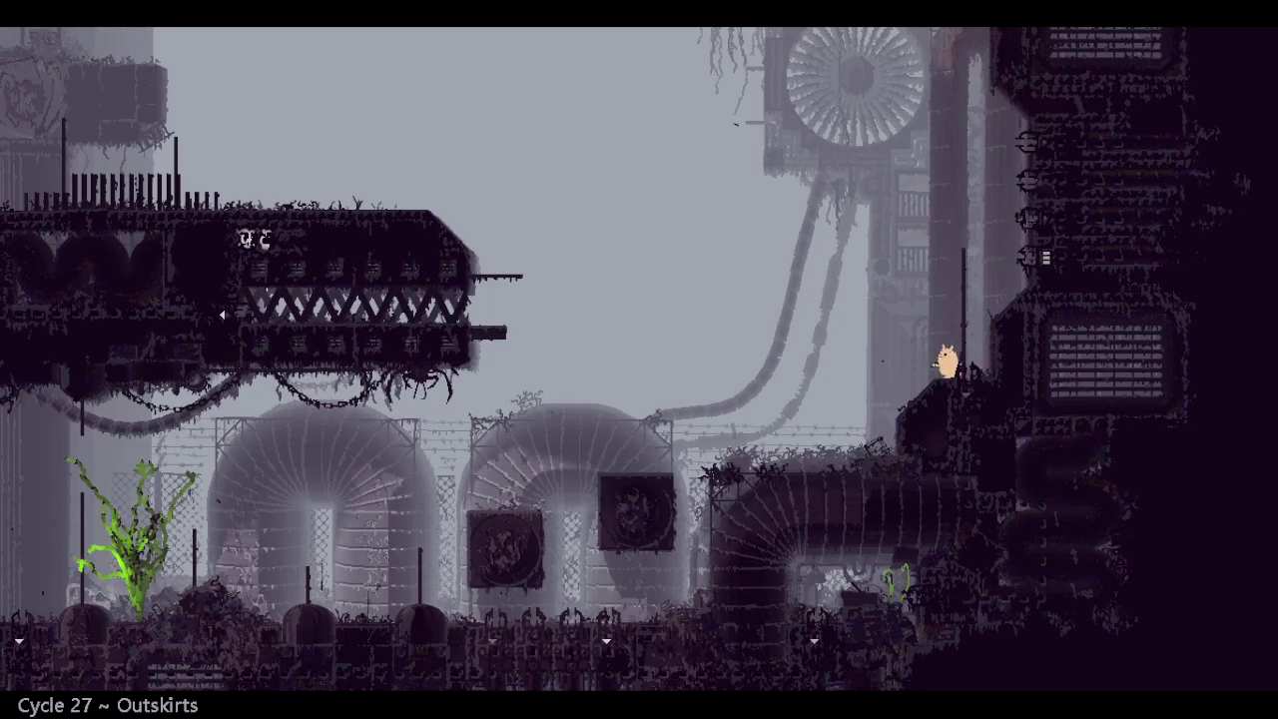
{"action": "key", "text": "Left"}
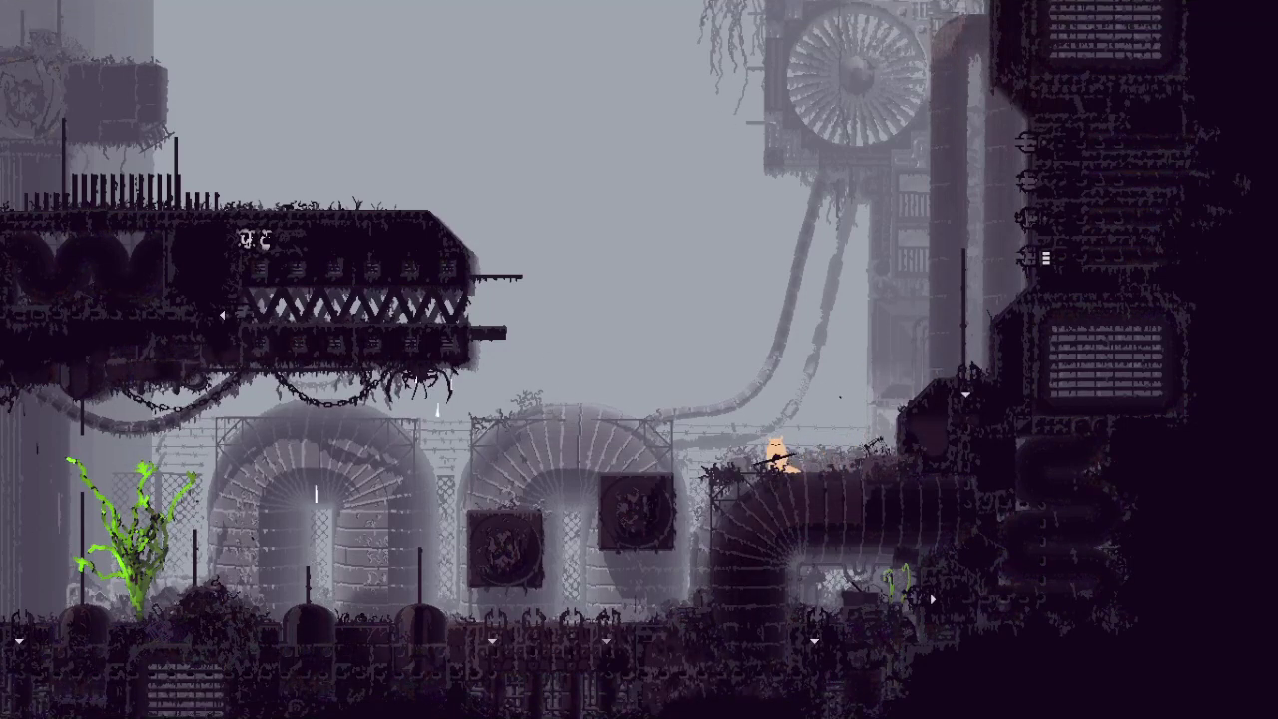
Step: Climb the wall ledge, crawl left along the pipe and enter the shortcut
{"action": "key", "text": "Right"}
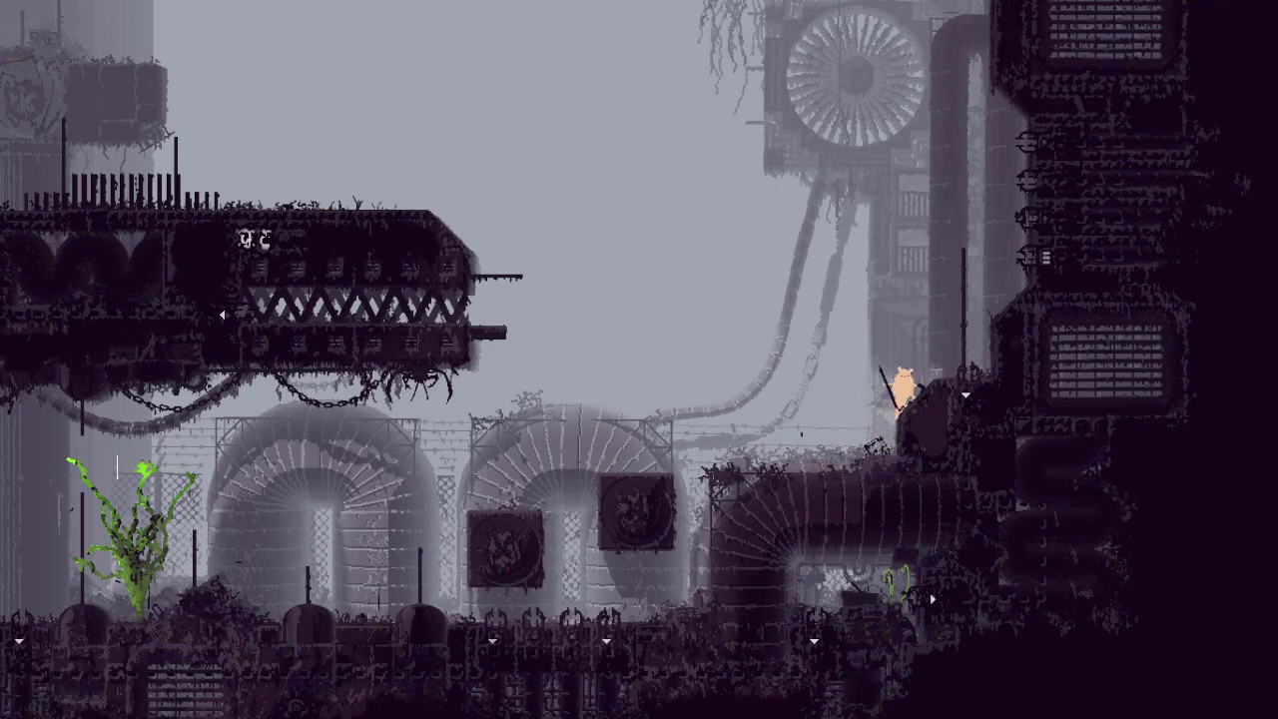
{"action": "key", "text": "Left"}
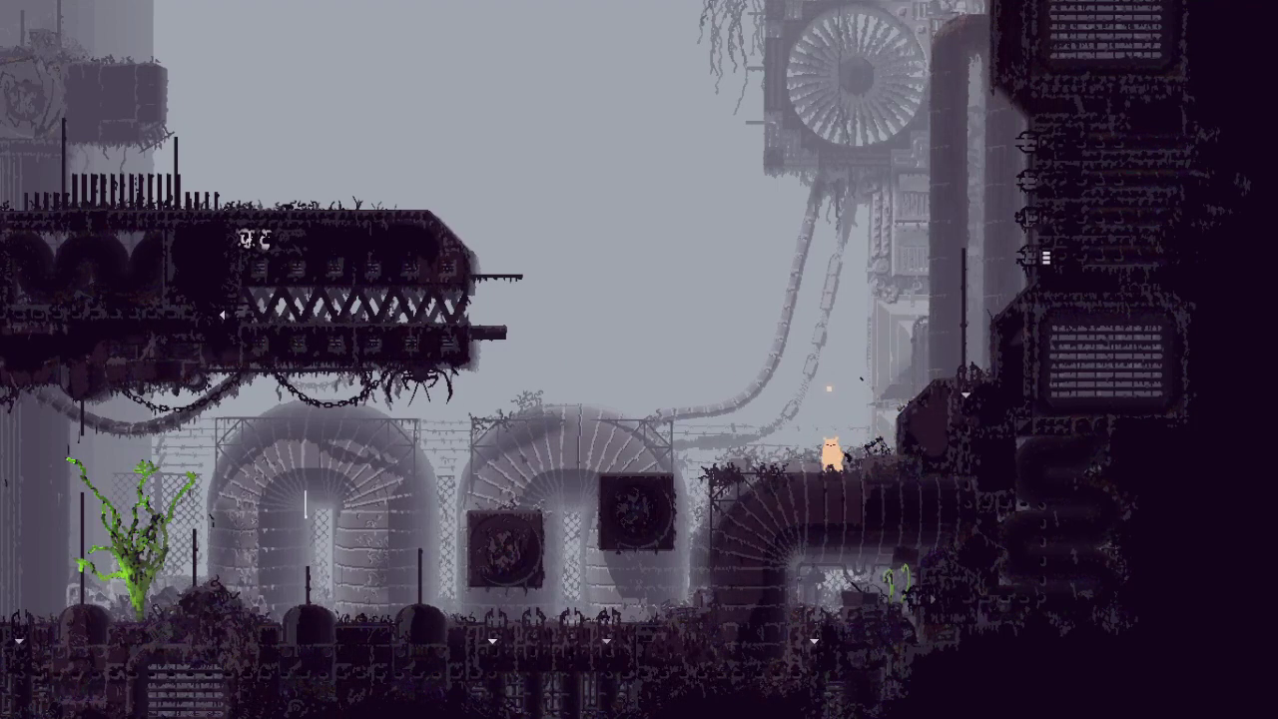
{"action": "key", "text": "Left"}
{"action": "key", "text": "Left"}
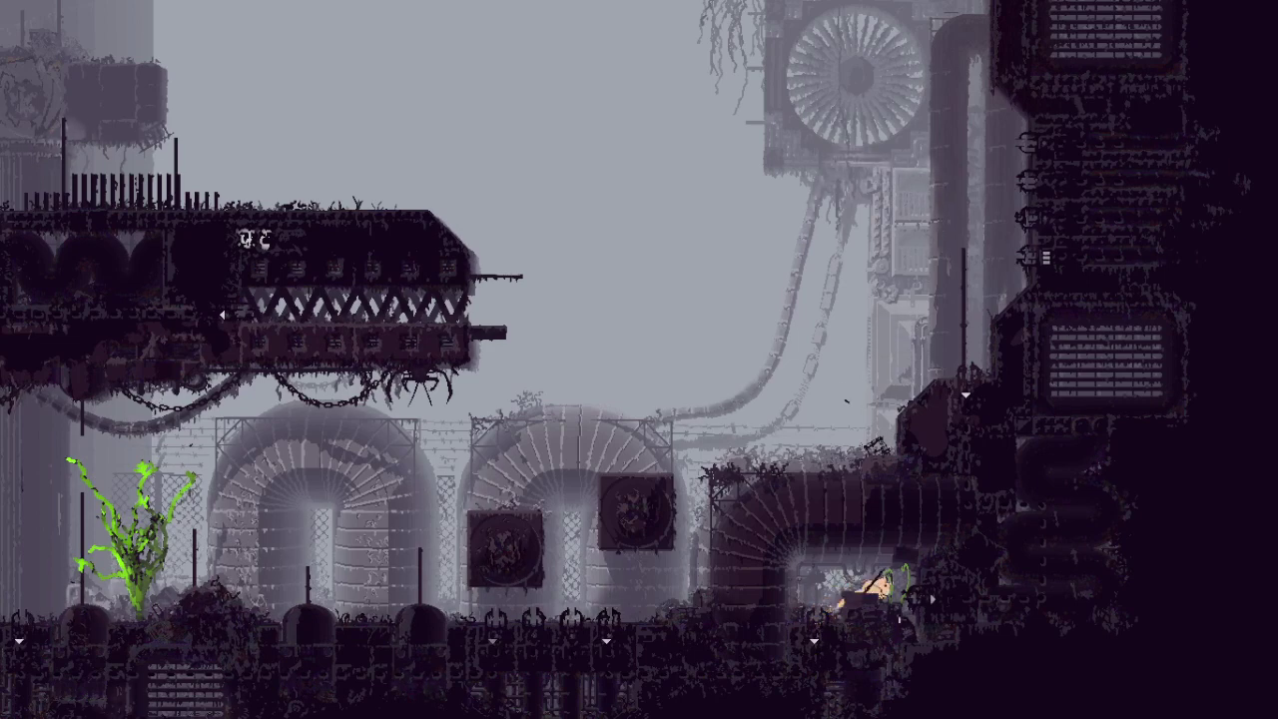
{"action": "key", "text": "Right"}
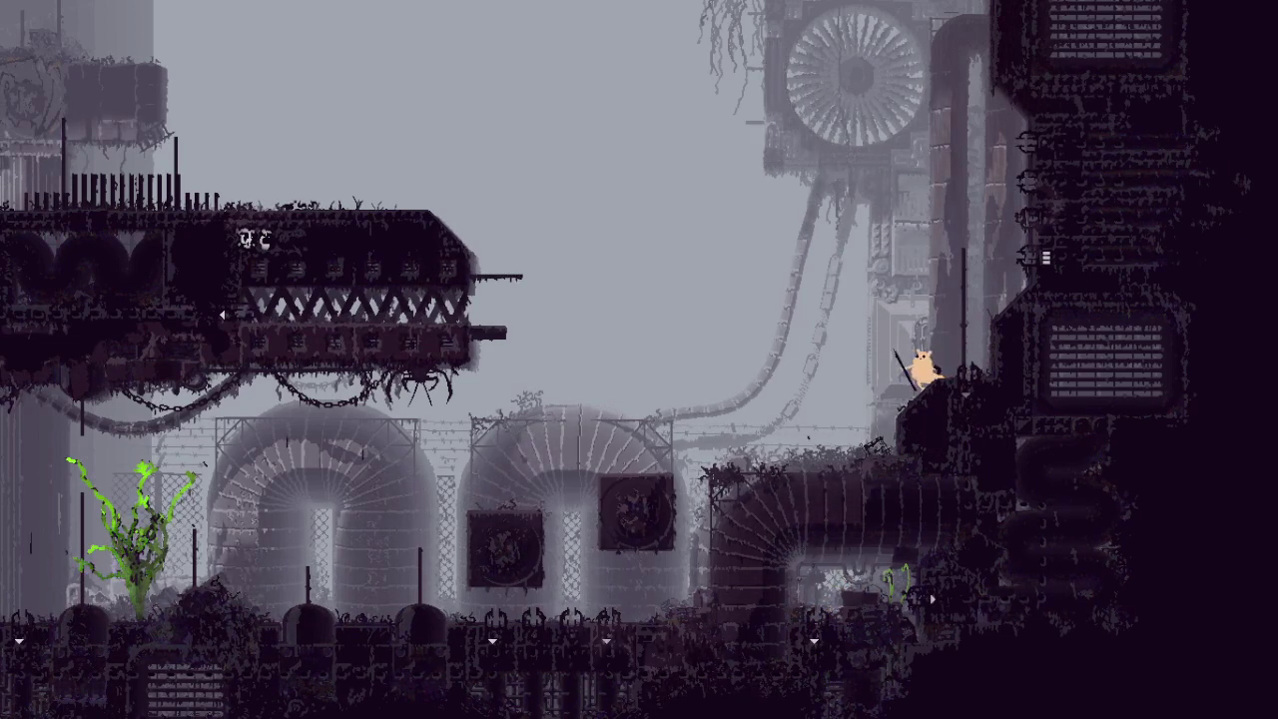
Step: Leap off the right ledge, walk along the pipe and climb up the wall
{"action": "key", "text": "Left"}
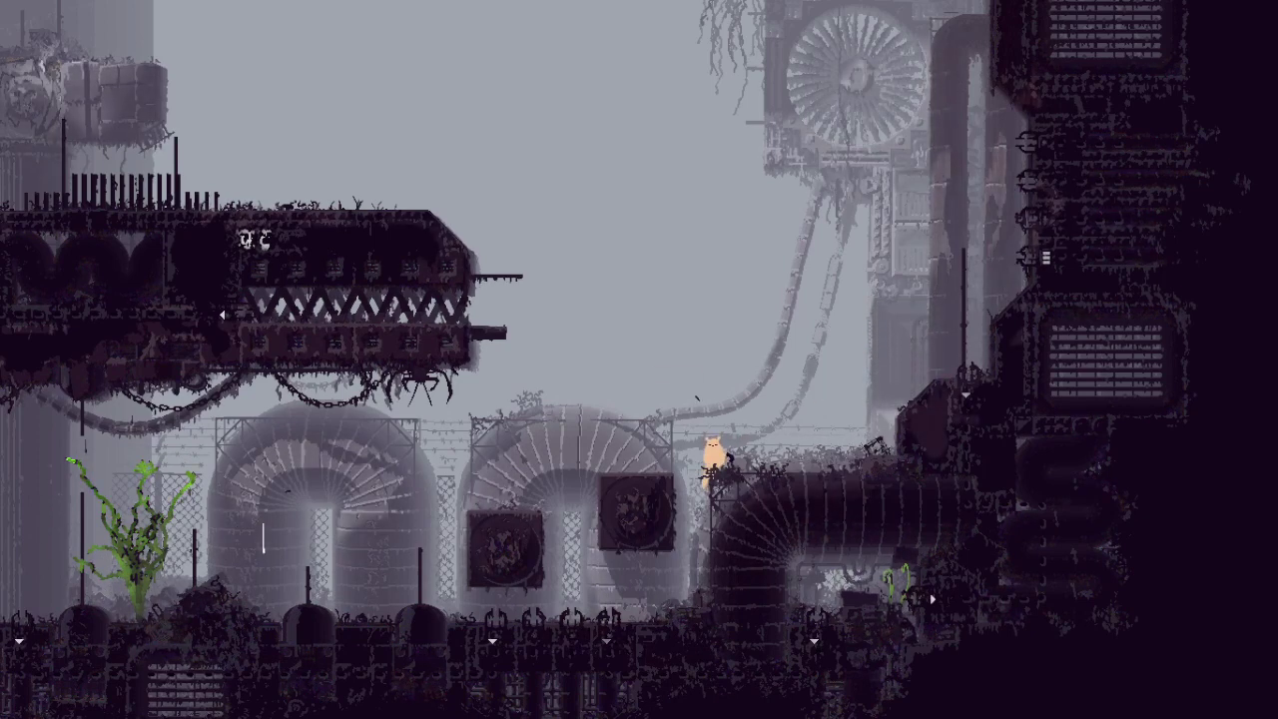
{"action": "key", "text": "Right"}
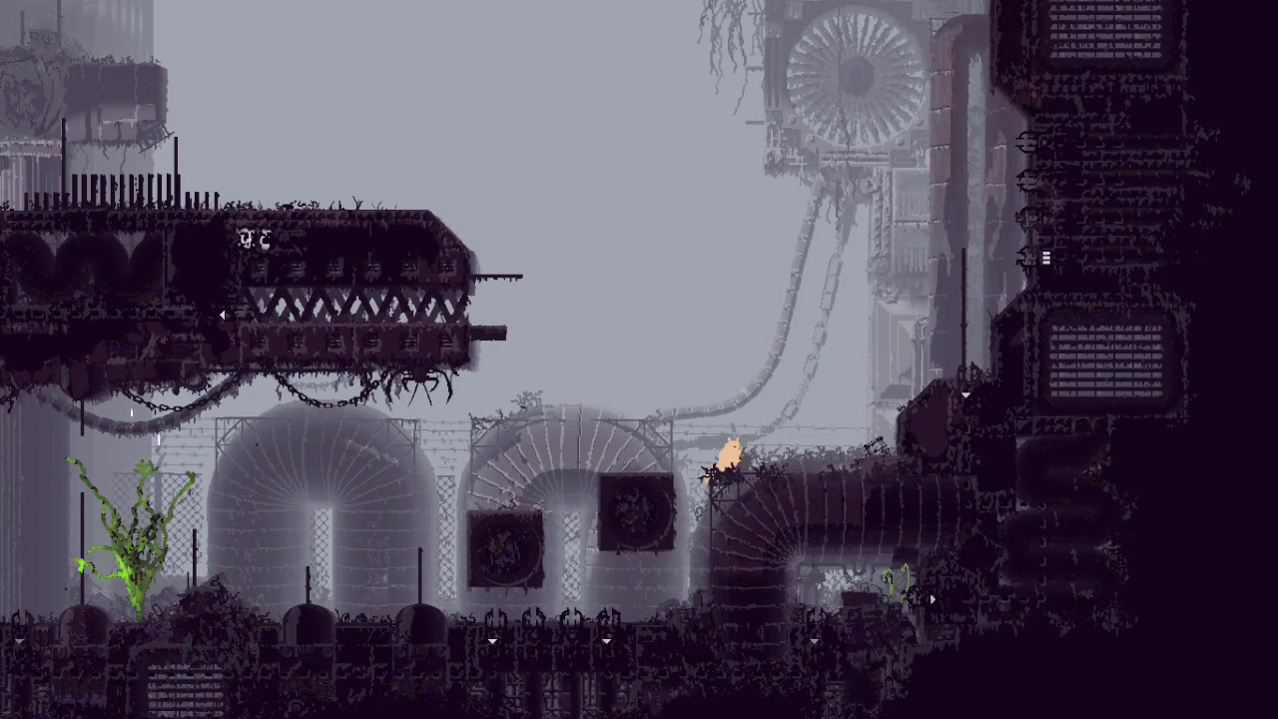
{"action": "key", "text": "Up"}
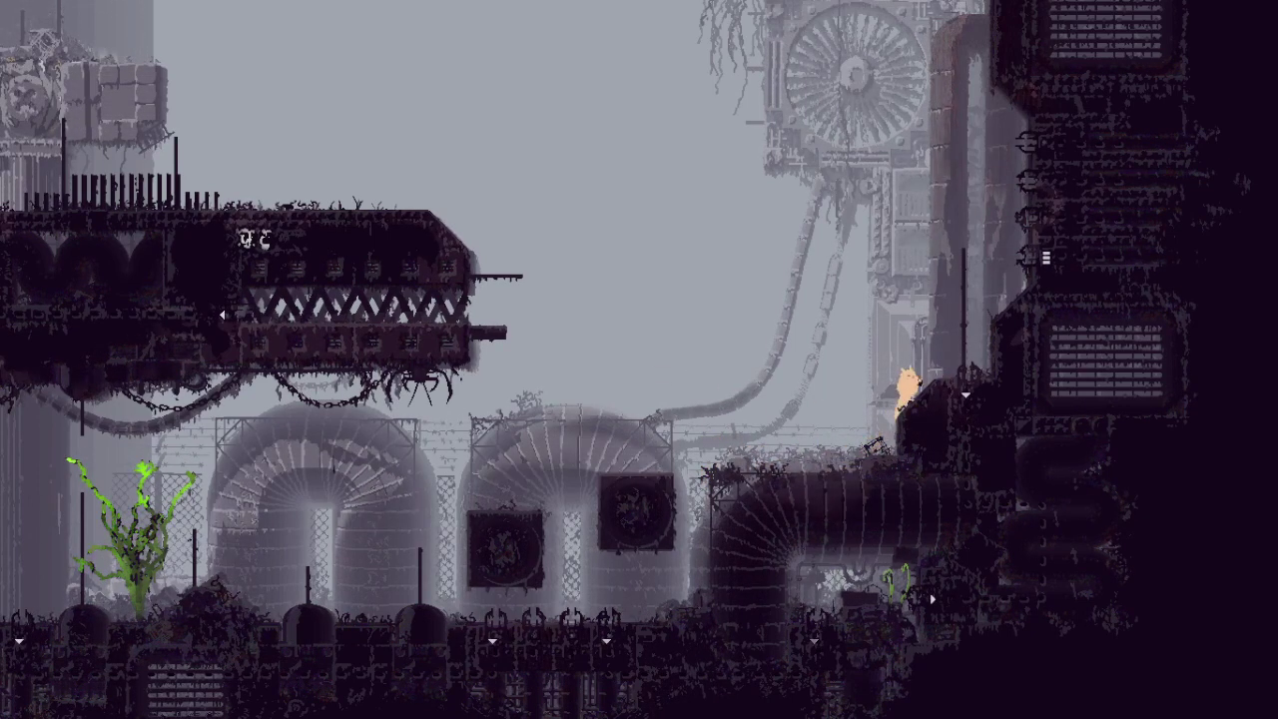
{"action": "key", "text": "Up"}
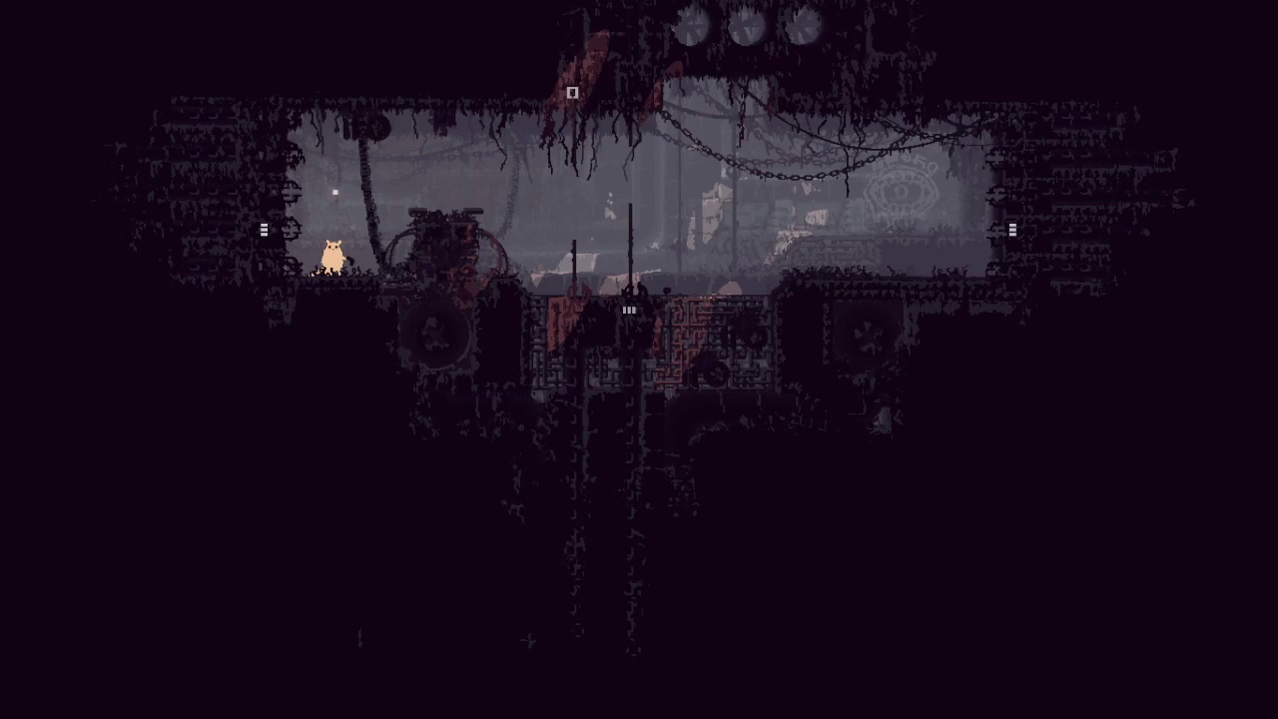
Step: Drop to the lower ledge, leap past the green lizard, and fall into the rusty room
{"action": "key", "text": "Right"}
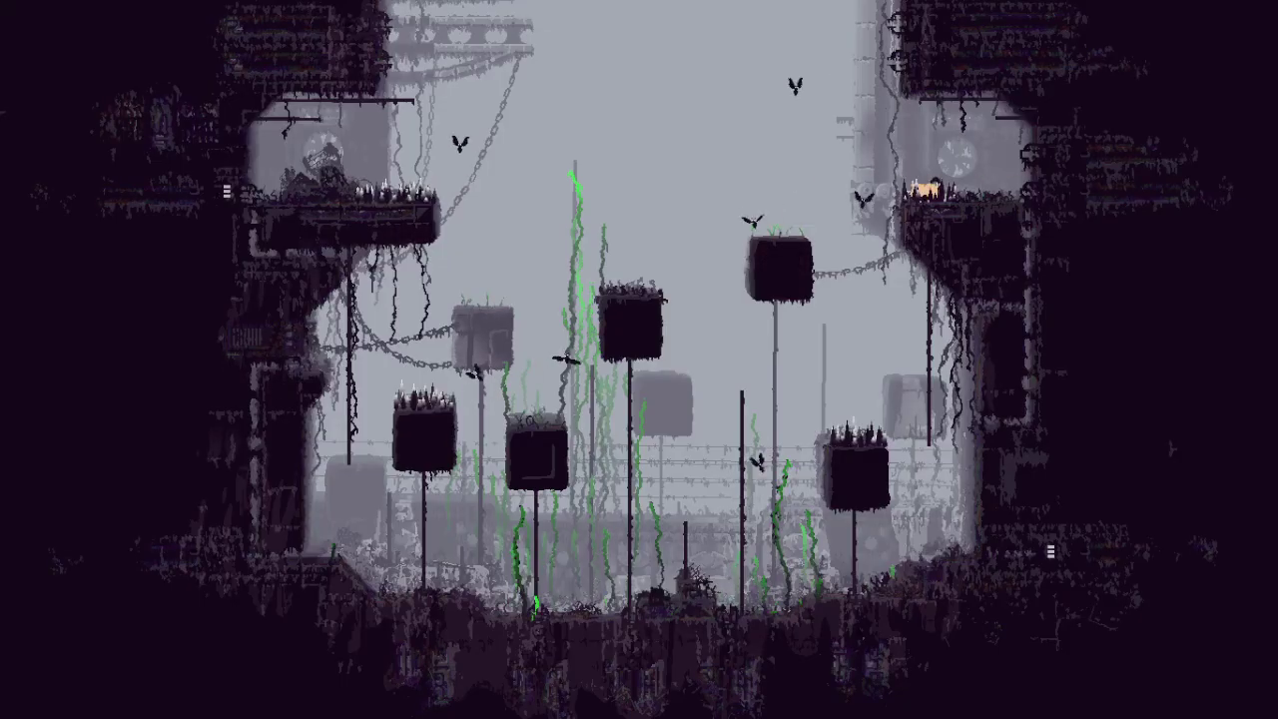
{"action": "key", "text": "Left"}
{"action": "key", "text": "z"}
{"action": "key", "text": "z"}
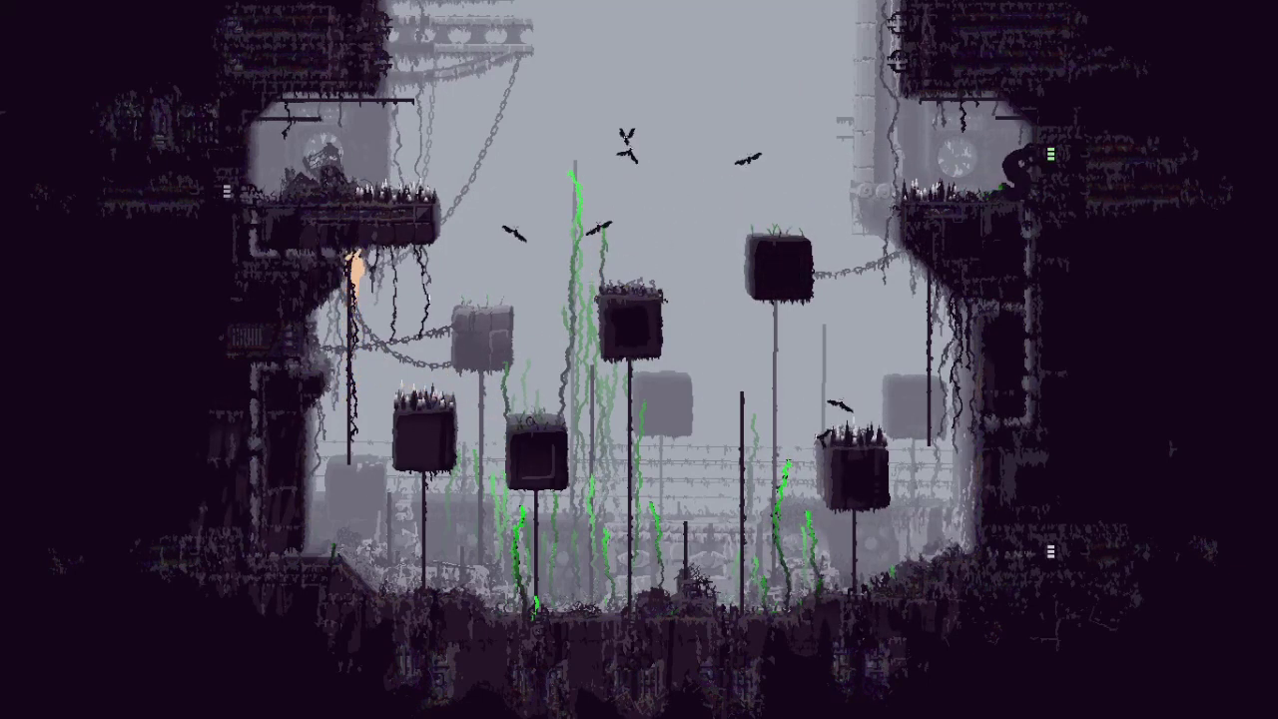
{"action": "key", "text": "Left"}
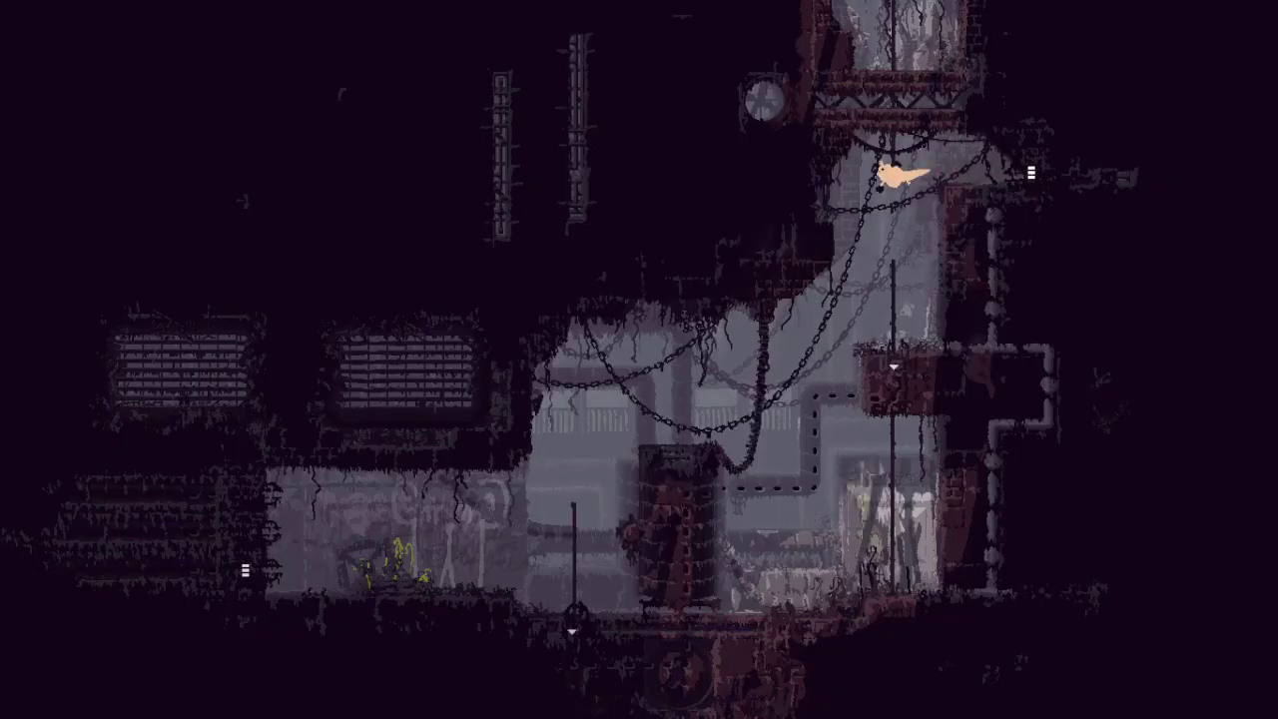
{"action": "key", "text": "Left"}
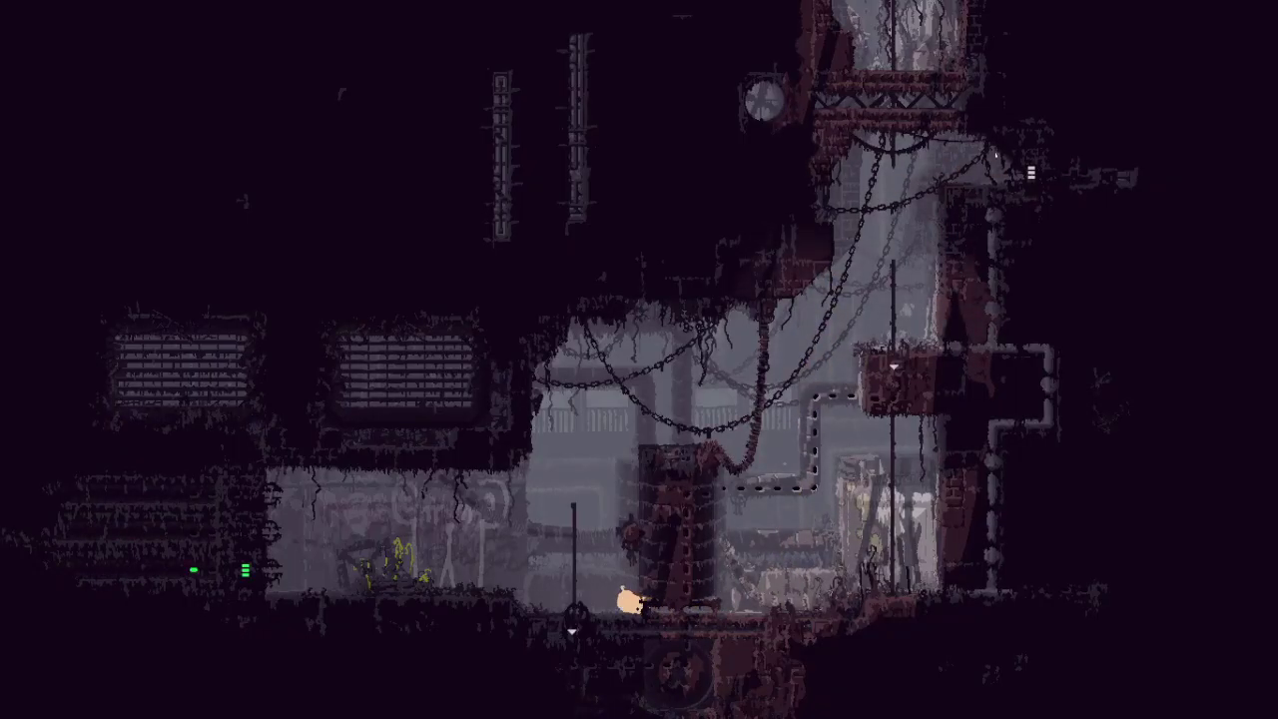
Step: Drop through the floor beside the pole into the misty field of pole-mounted blocks
{"action": "key", "text": "Down"}
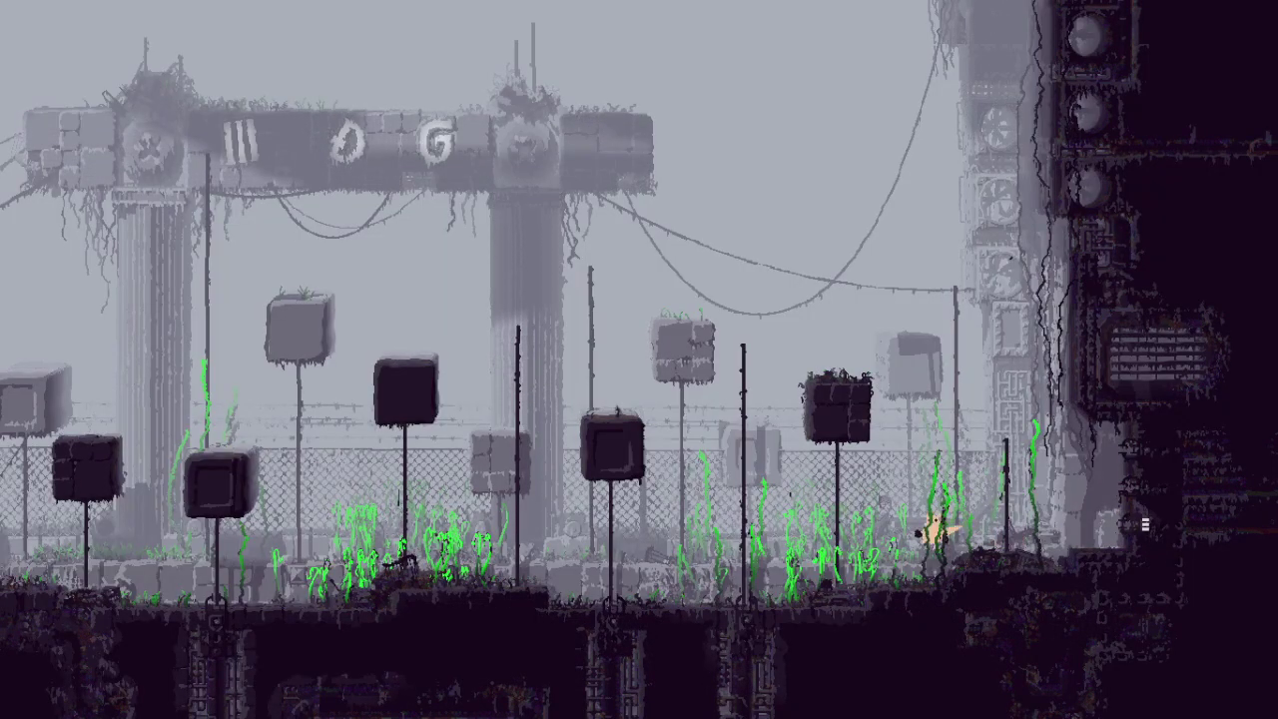
Step: Run to the pole, climb it and jump onto the dark block above the red lizard
{"action": "key", "text": "Left"}
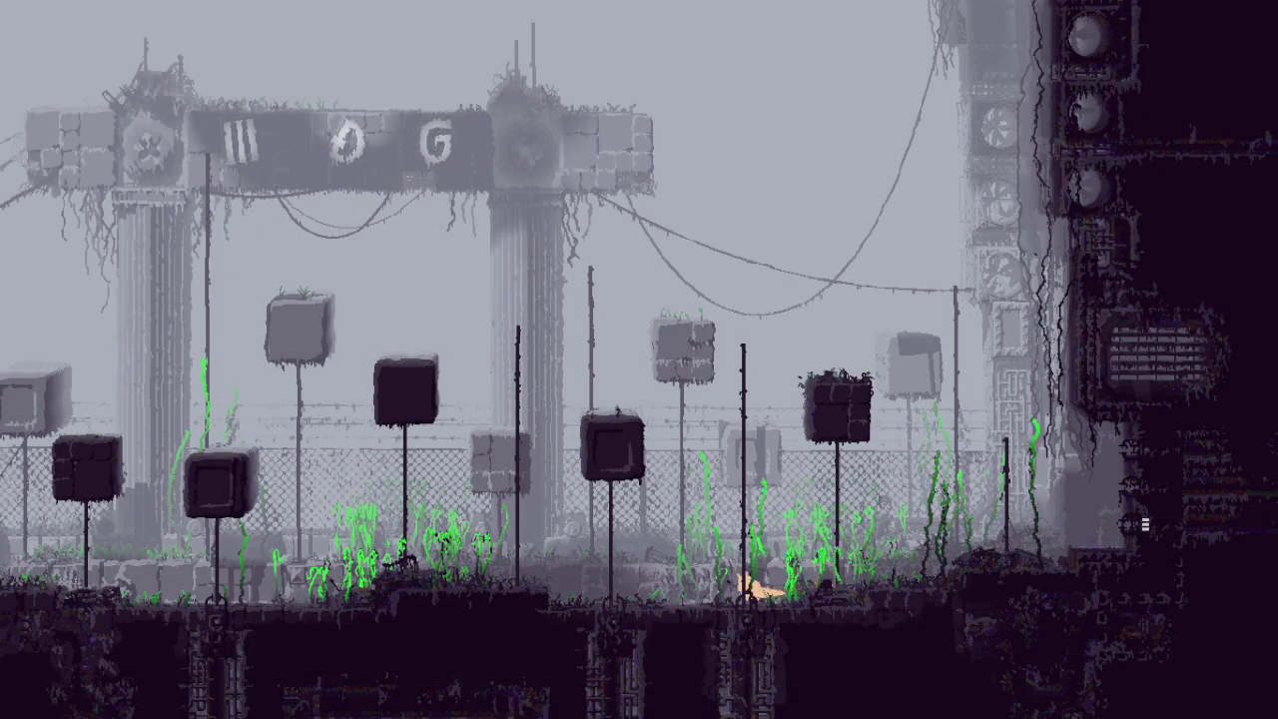
{"action": "key", "text": "Left"}
{"action": "key", "text": "Up"}
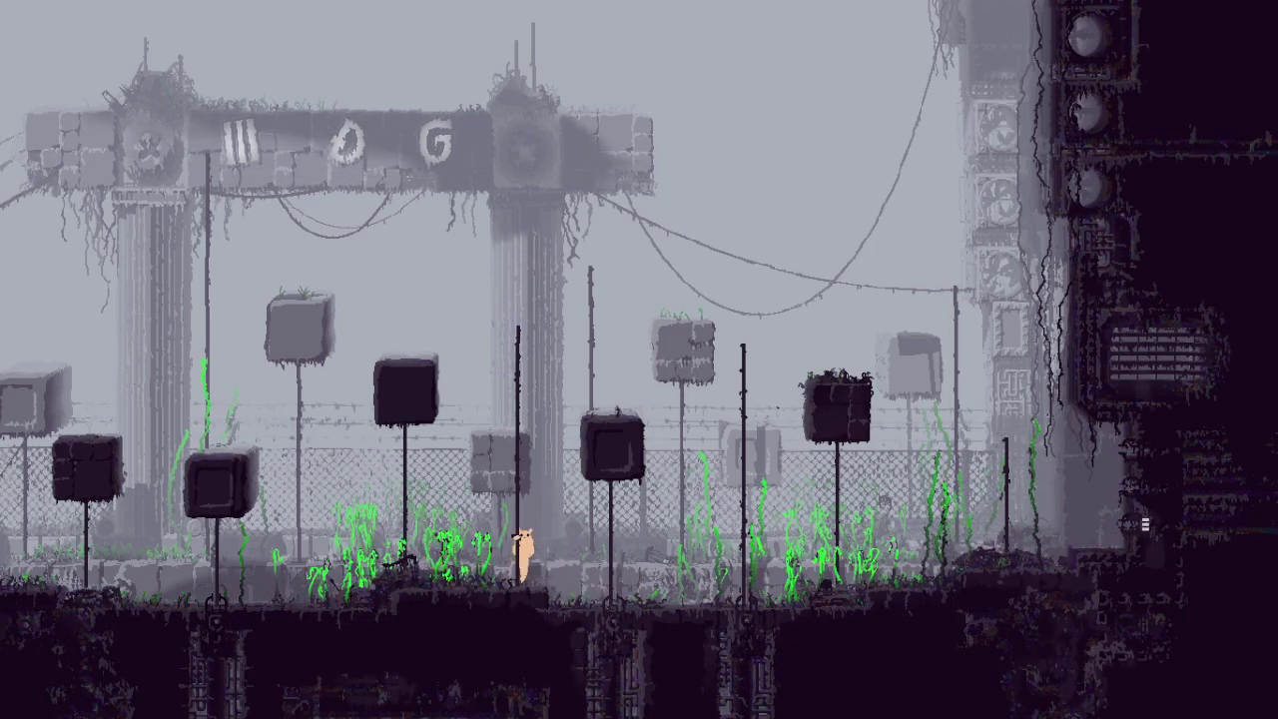
{"action": "key", "text": "Up"}
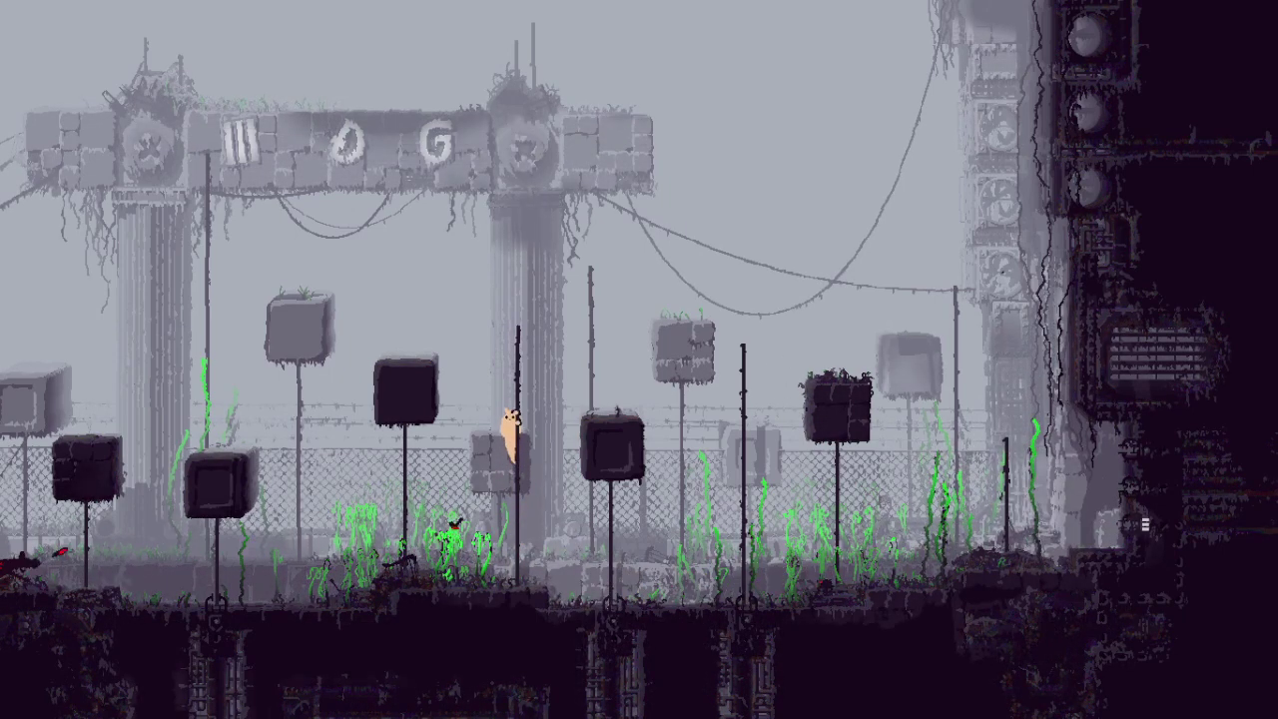
{"action": "key", "text": "Up"}
{"action": "key", "text": "Left"}
{"action": "key", "text": "z"}
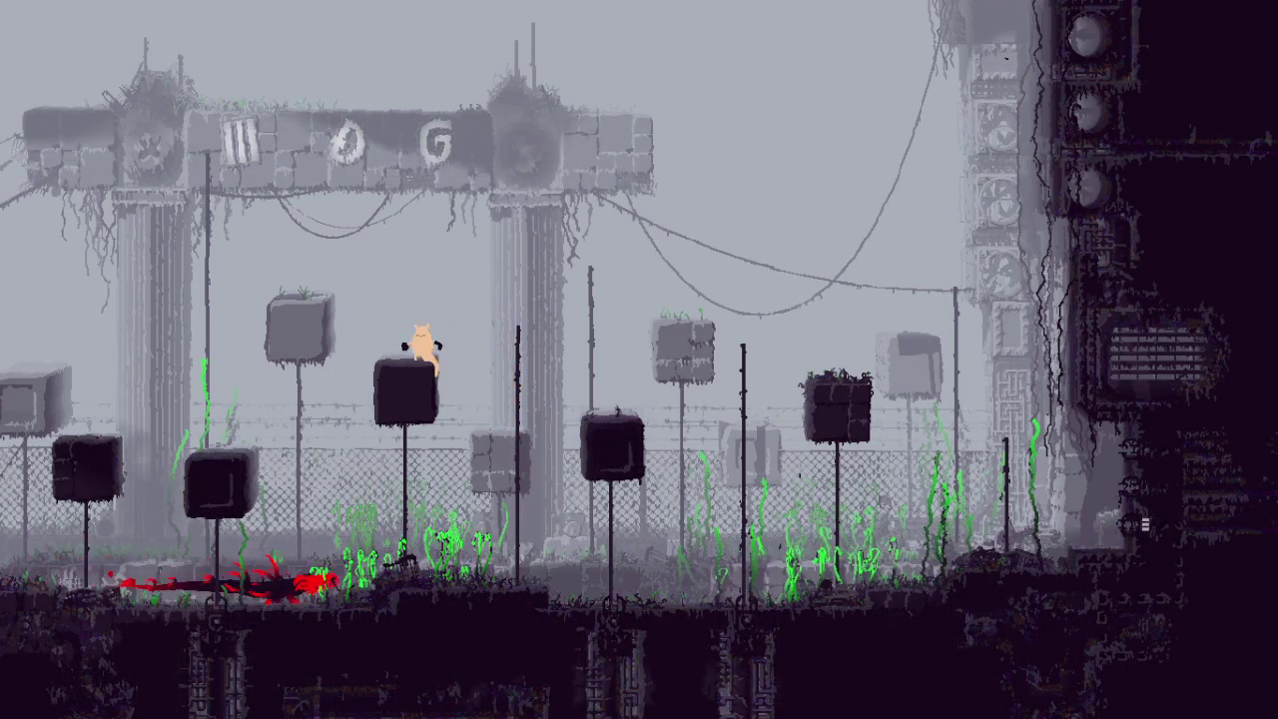
Step: Leap left across the block tops to the edge pole and into the dark passage
{"action": "key", "text": "Left"}
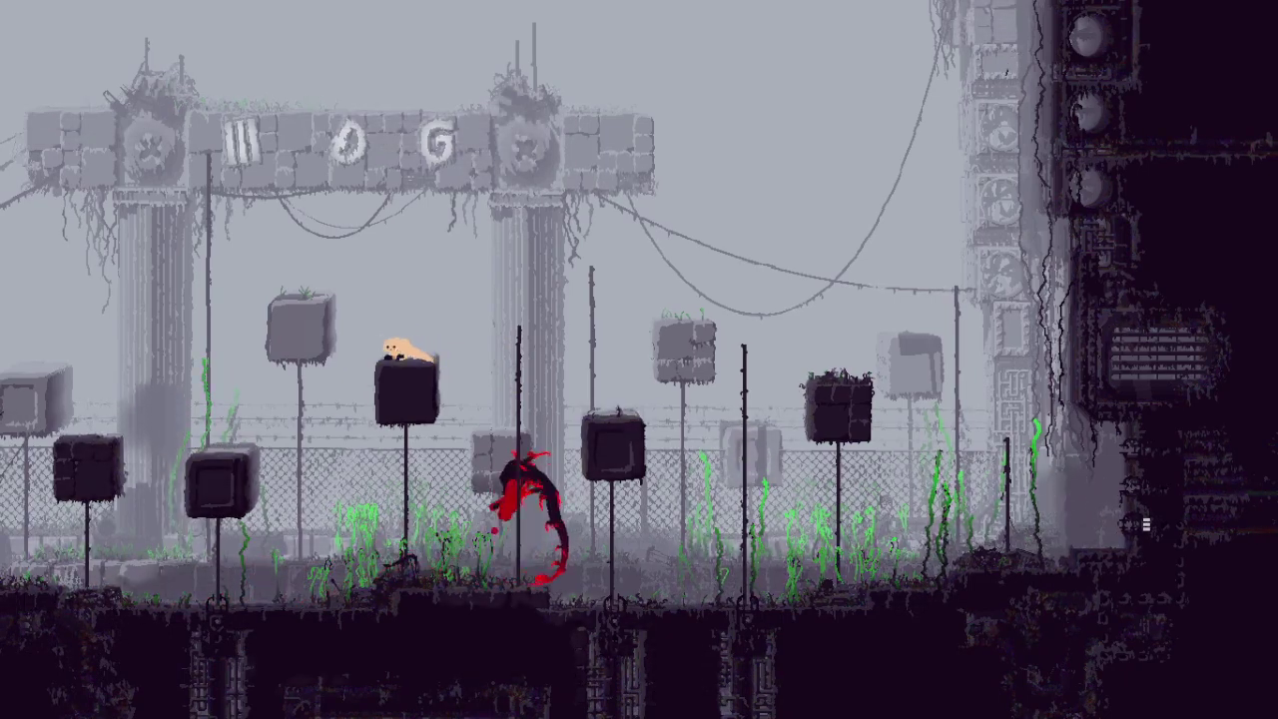
{"action": "key", "text": "z"}
{"action": "key", "text": "Left"}
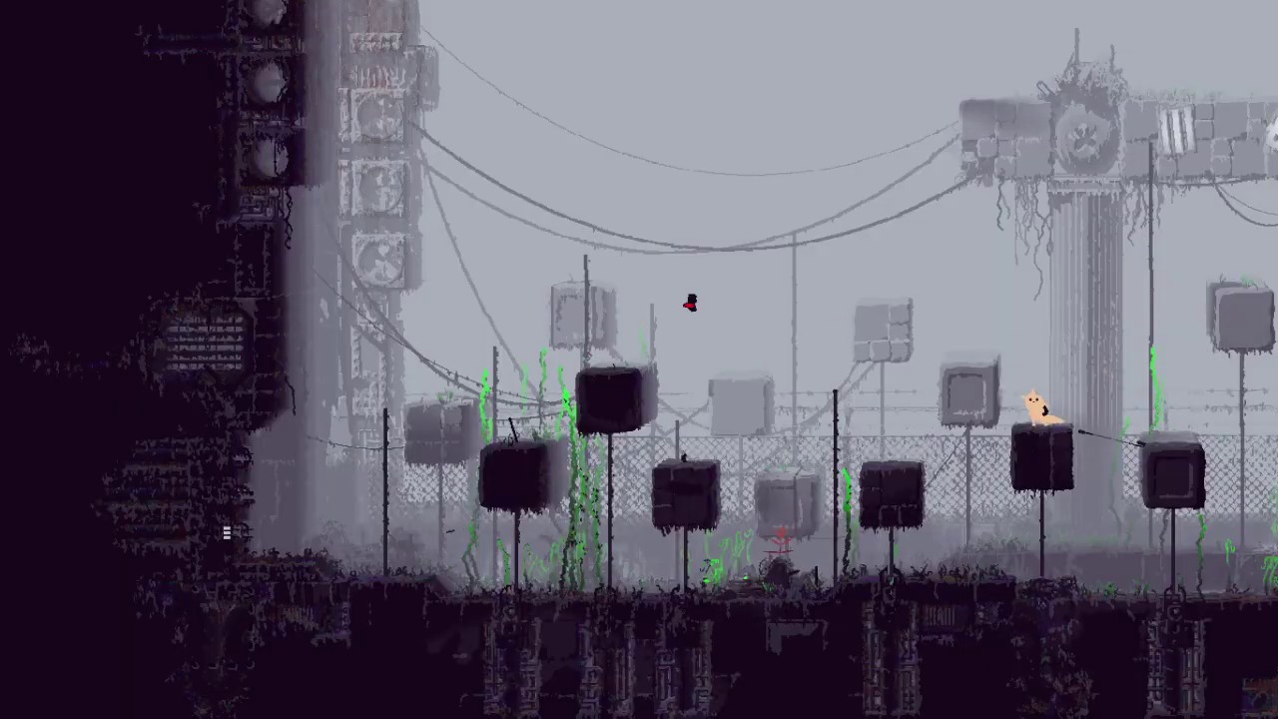
{"action": "key", "text": "Left"}
{"action": "key", "text": "z"}
{"action": "key", "text": "z"}
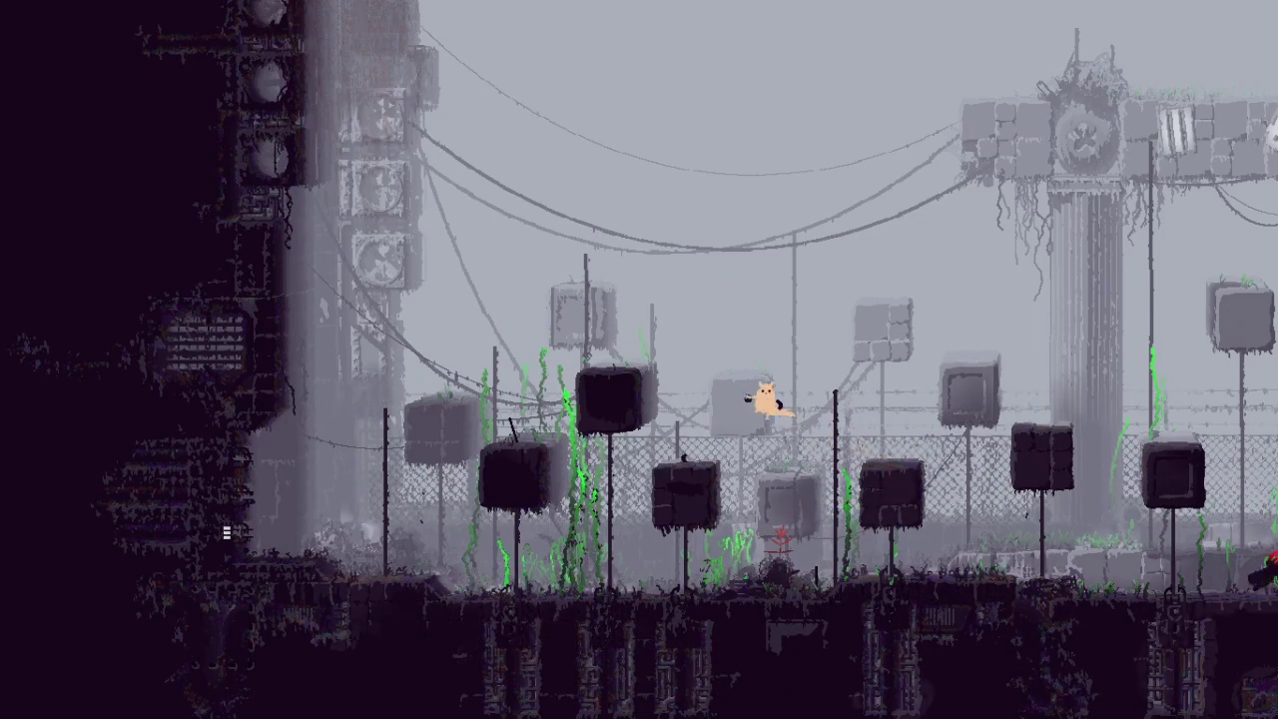
{"action": "key", "text": "Left"}
{"action": "key", "text": "z"}
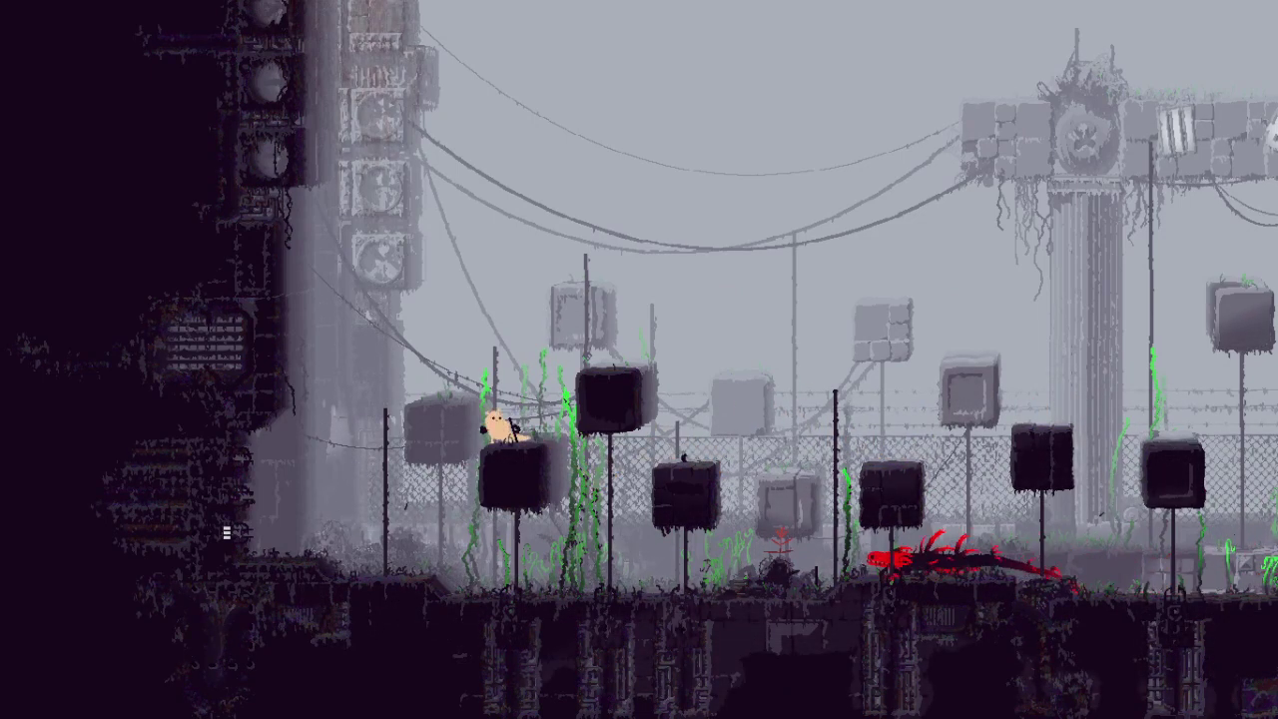
{"action": "key", "text": "Left"}
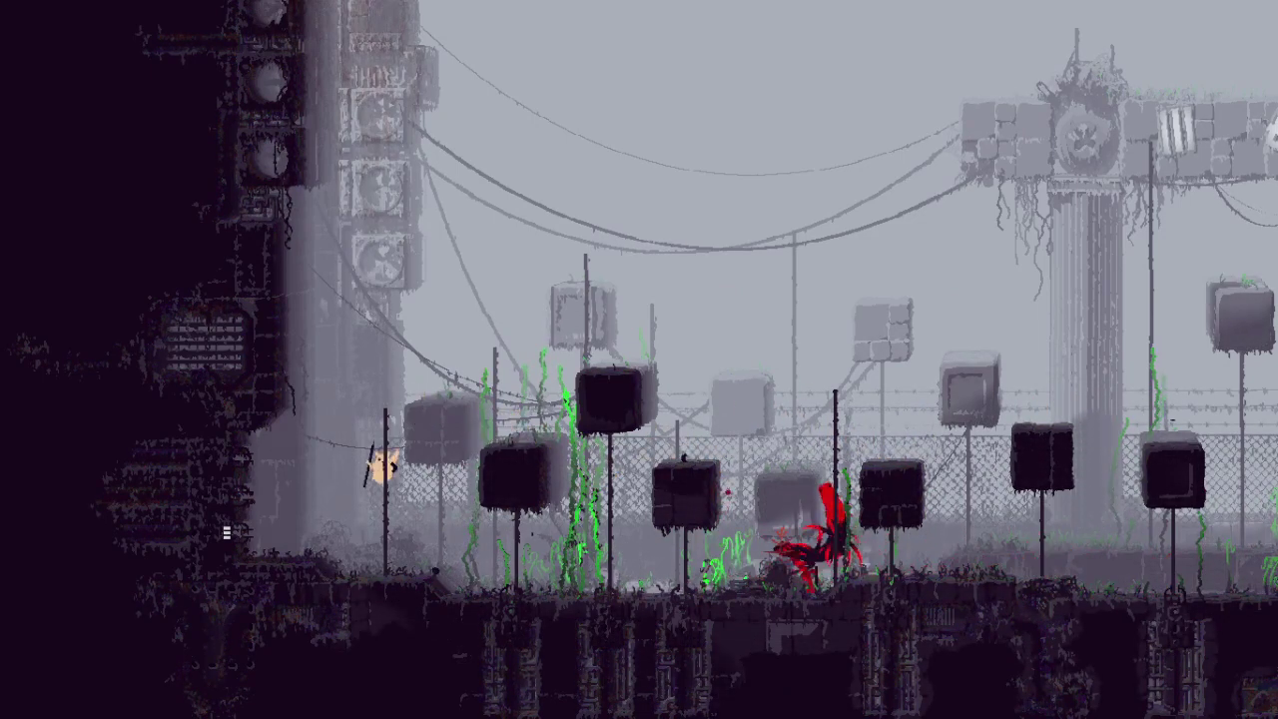
{"action": "key", "text": "Left"}
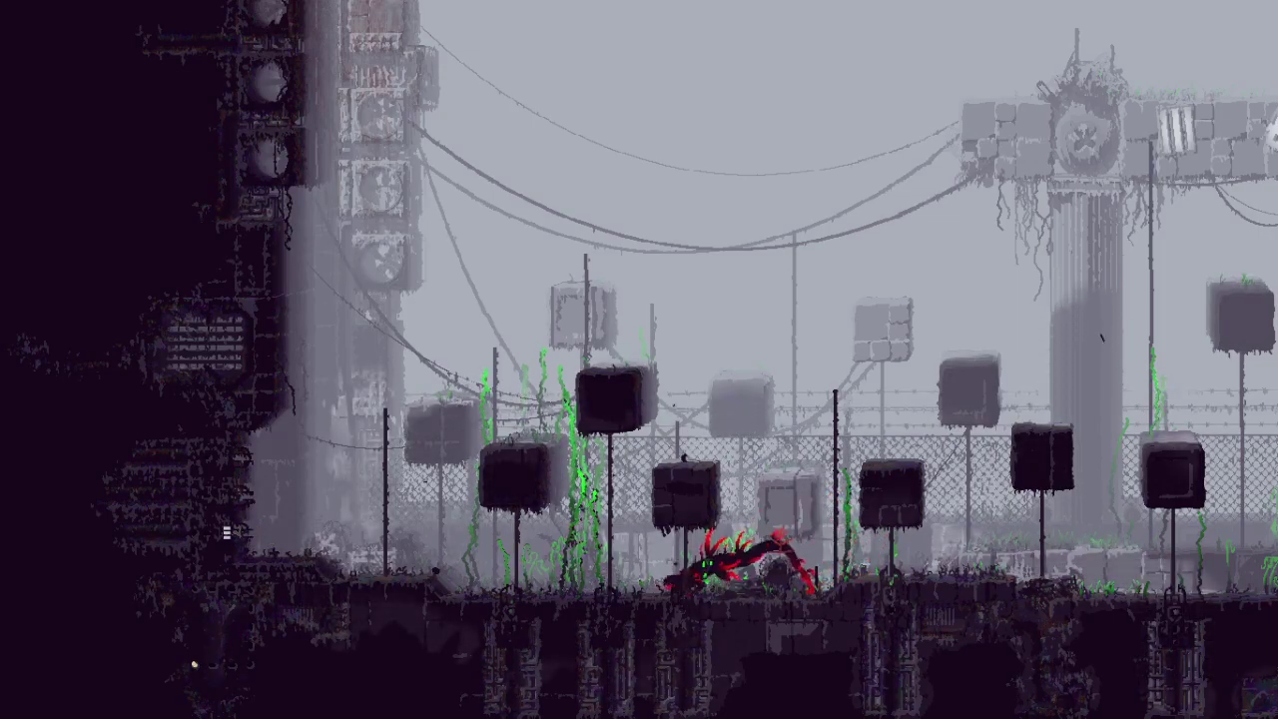
Step: Cross the central platform and enter the shortcut to the next room
{"action": "key", "text": "Left"}
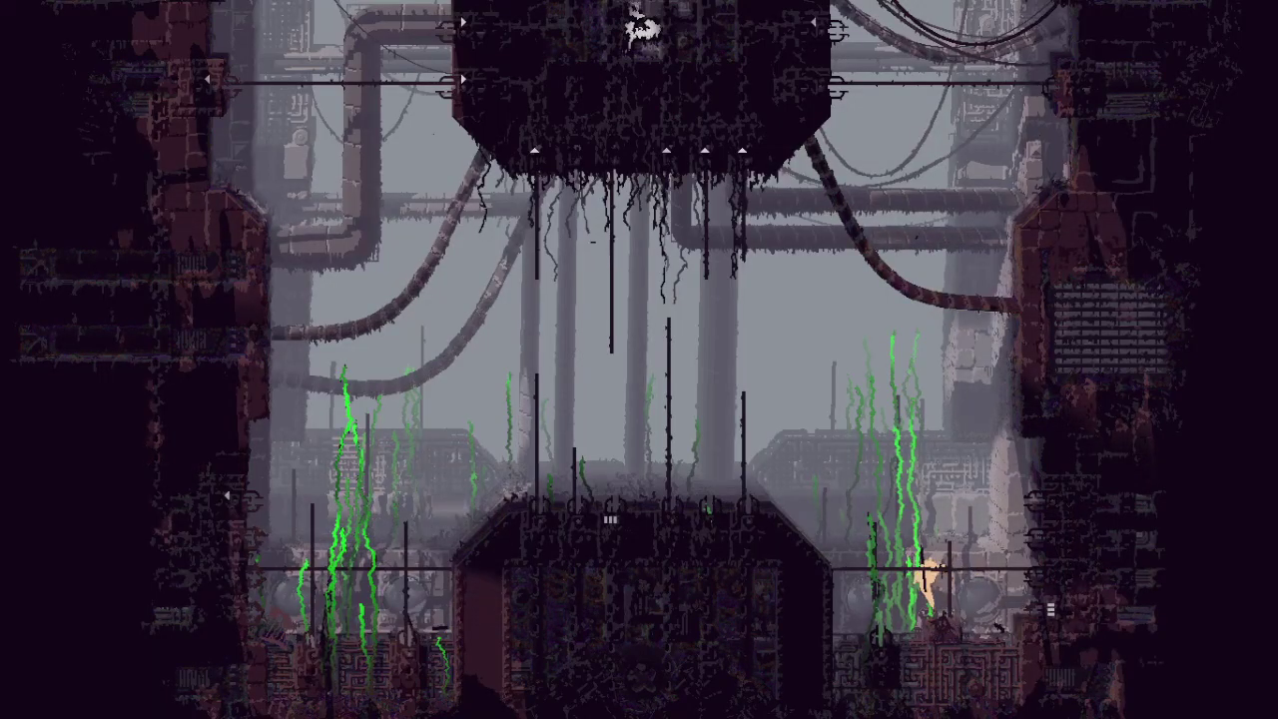
{"action": "key", "text": "Left"}
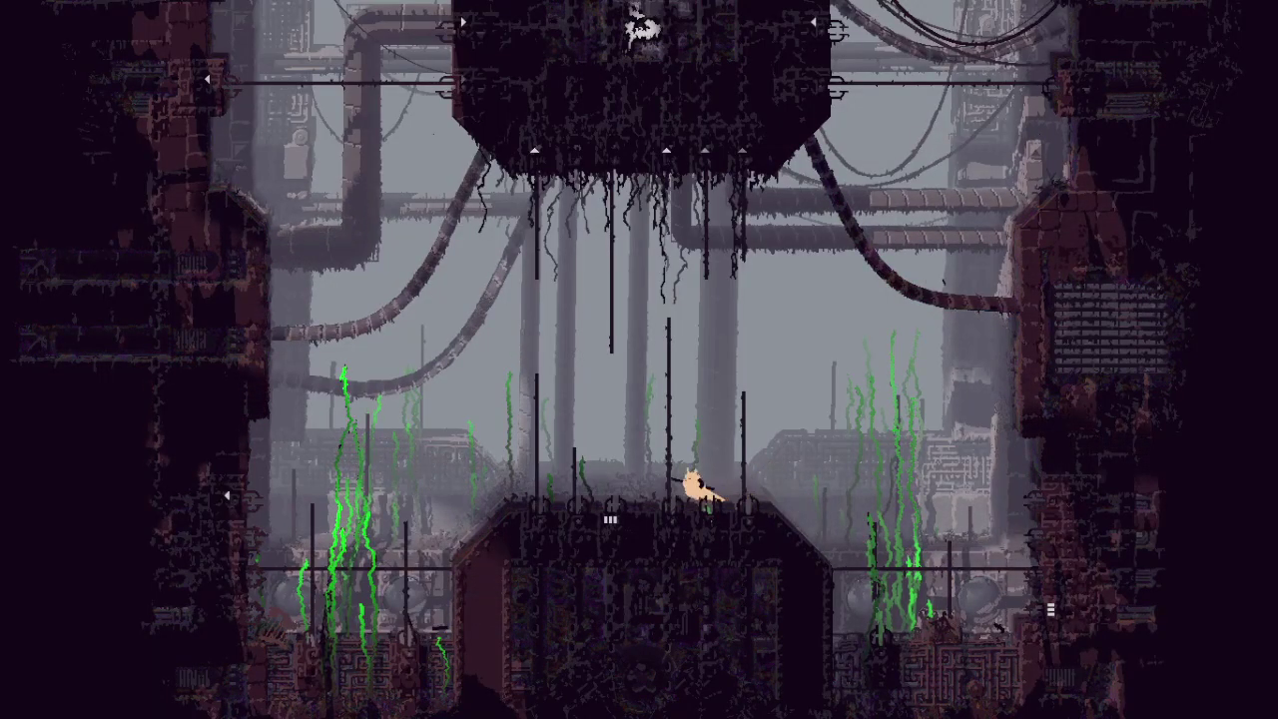
{"action": "key", "text": "Left"}
{"action": "key", "text": "Down"}
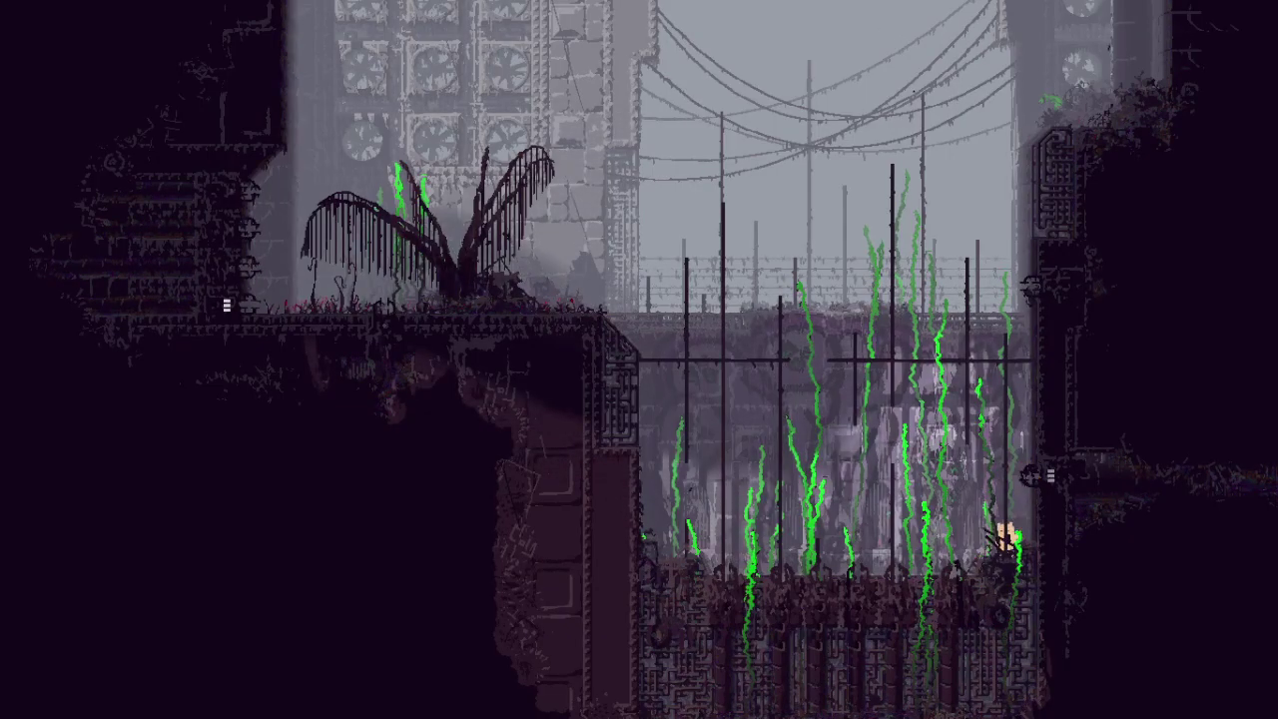
Step: Climb the vertical pole, shimmy along the horizontal bar and up the next pole
{"action": "key", "text": "Up"}
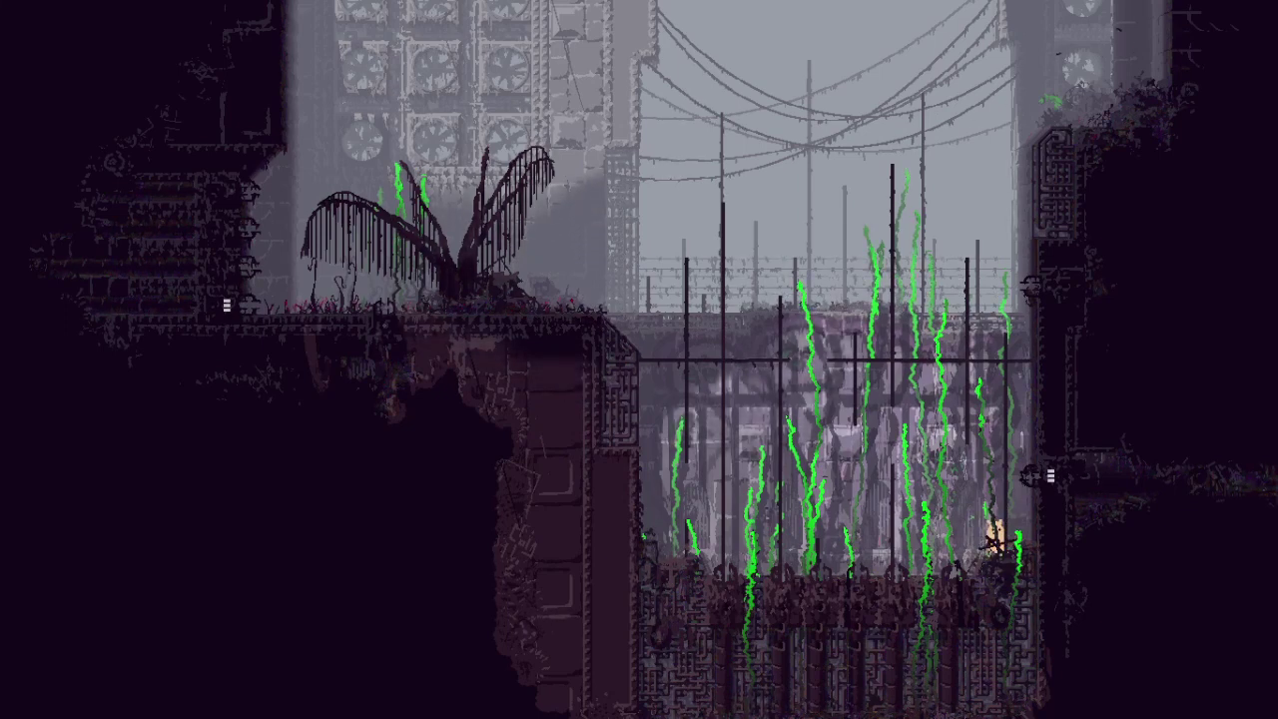
{"action": "key", "text": "Up"}
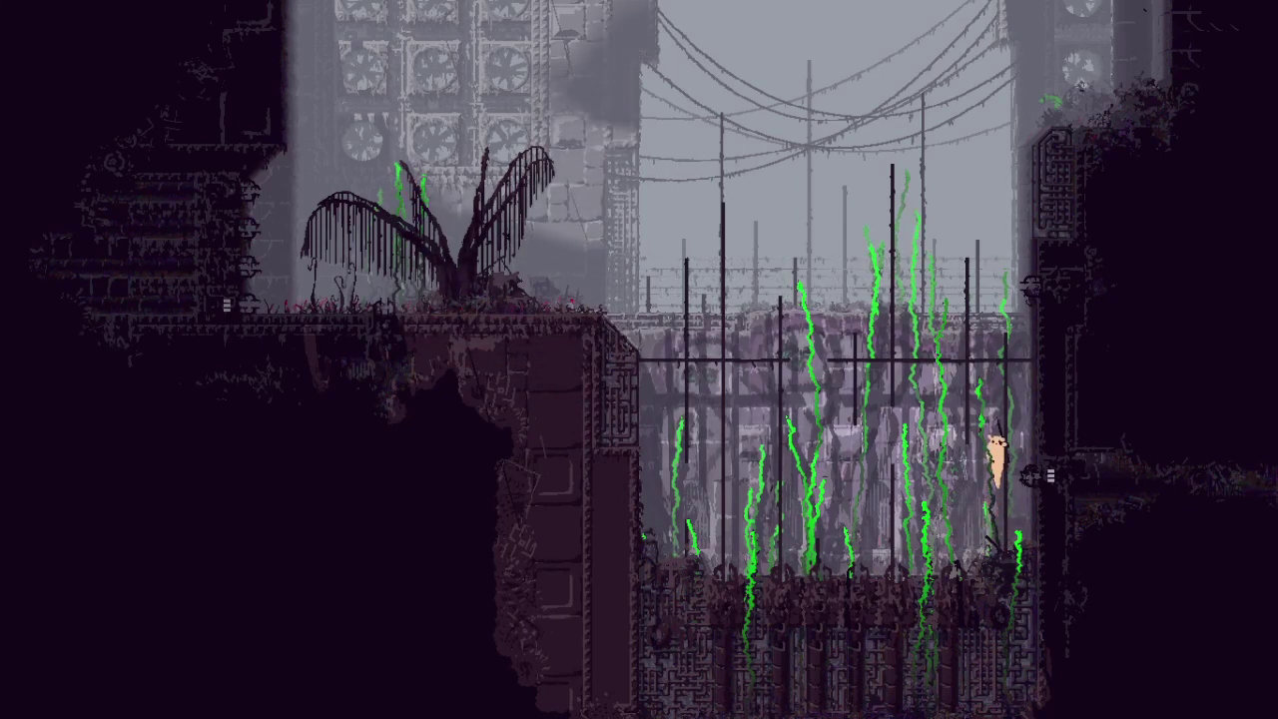
{"action": "key", "text": "Left"}
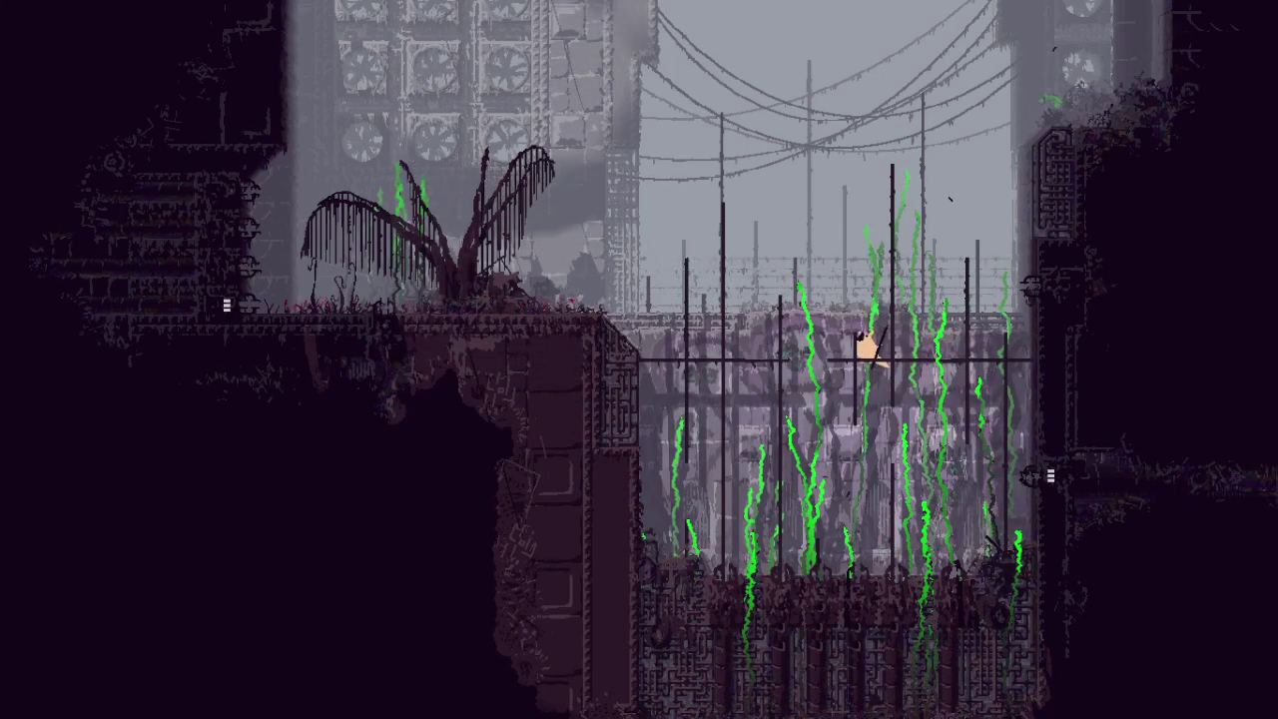
{"action": "key", "text": "Left"}
{"action": "key", "text": "Up"}
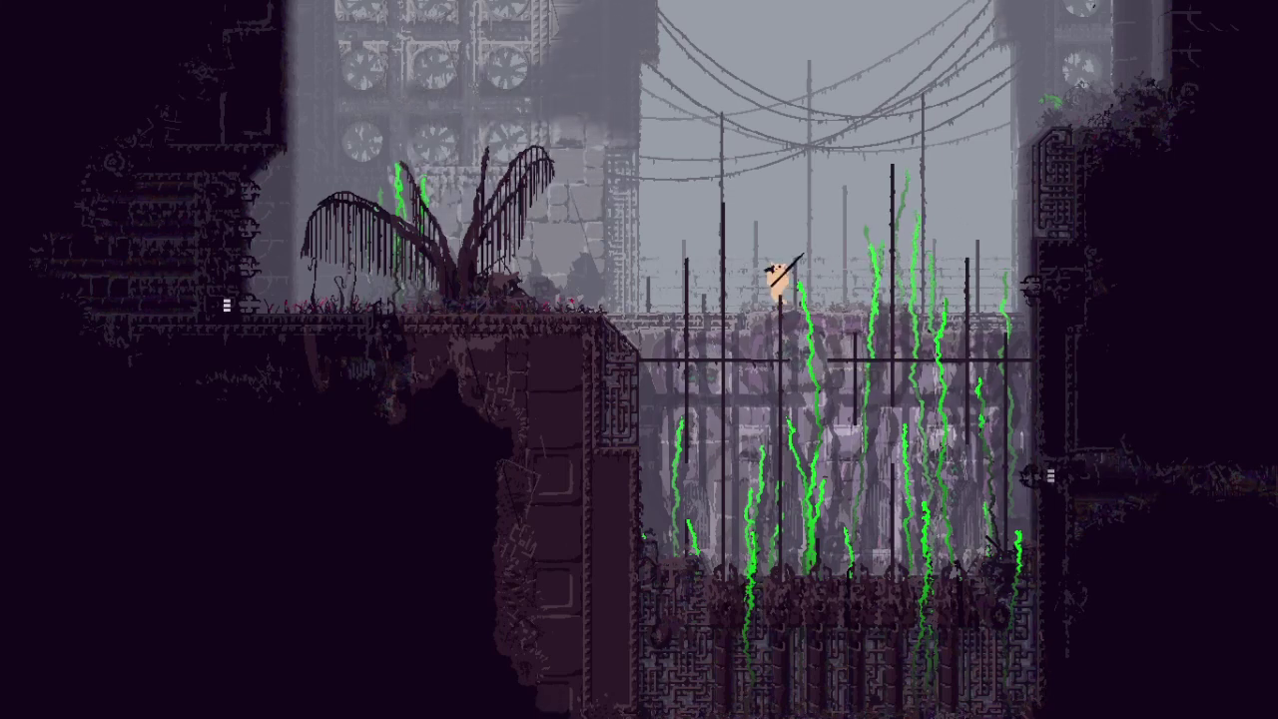
Step: Leap onto the ledge holding the spear and walk left past the plant
{"action": "key", "text": "Left"}
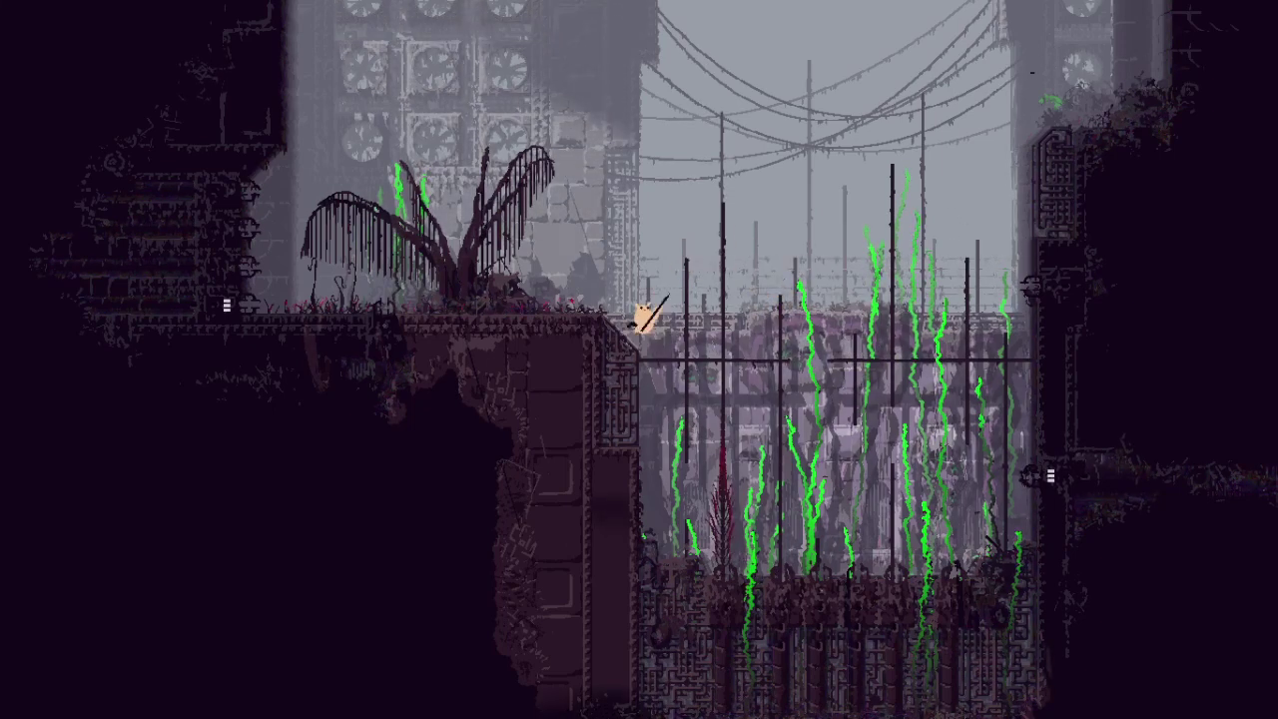
{"action": "key", "text": "shift"}
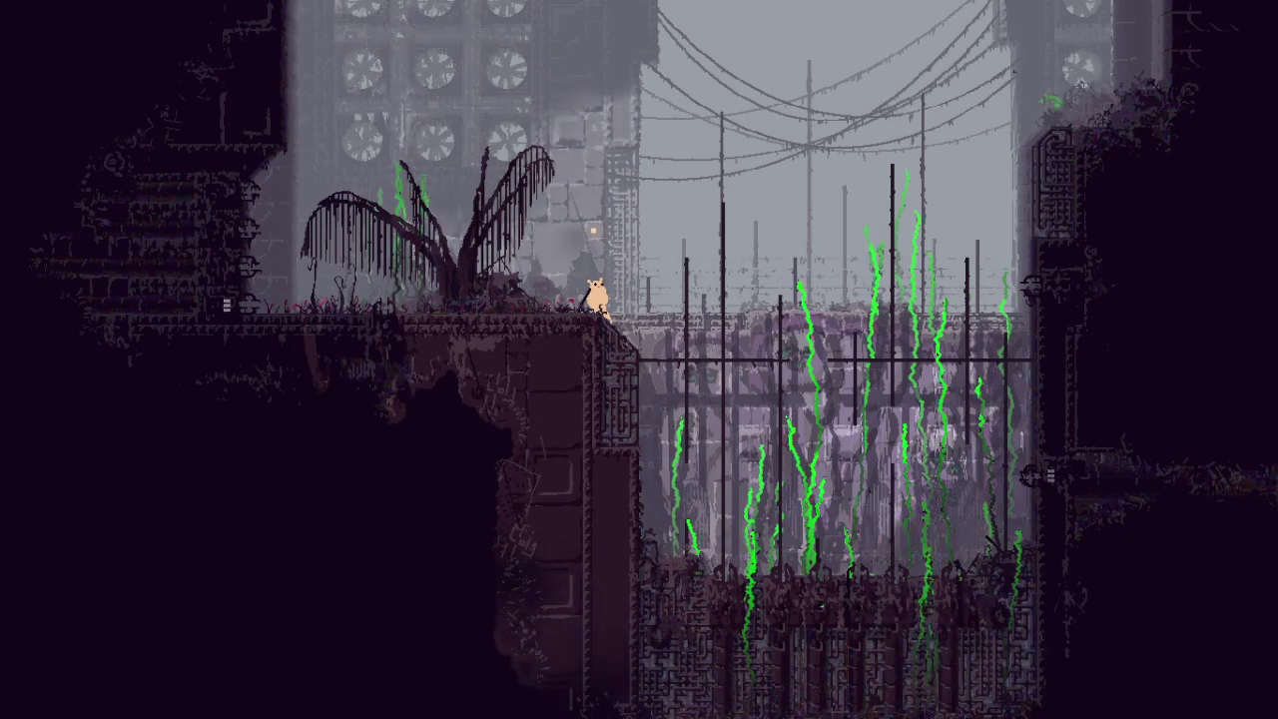
{"action": "key", "text": "Left"}
{"action": "key", "text": "Left"}
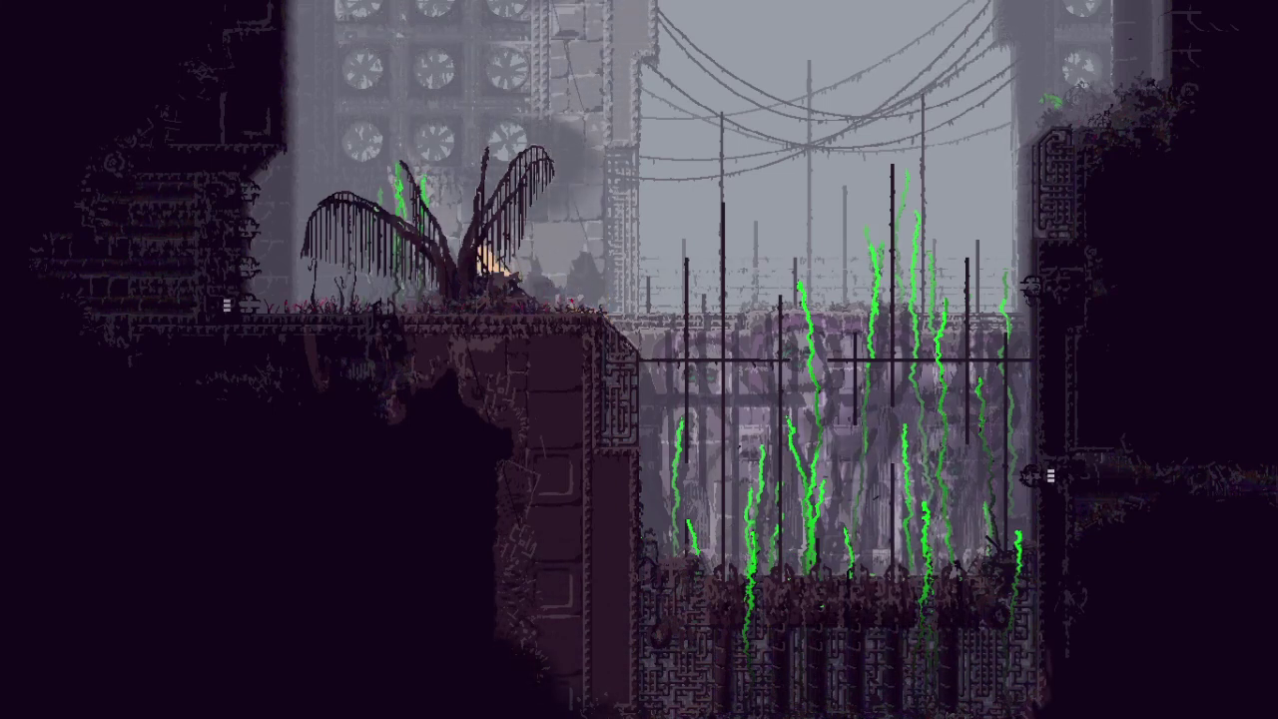
{"action": "key", "text": "Left"}
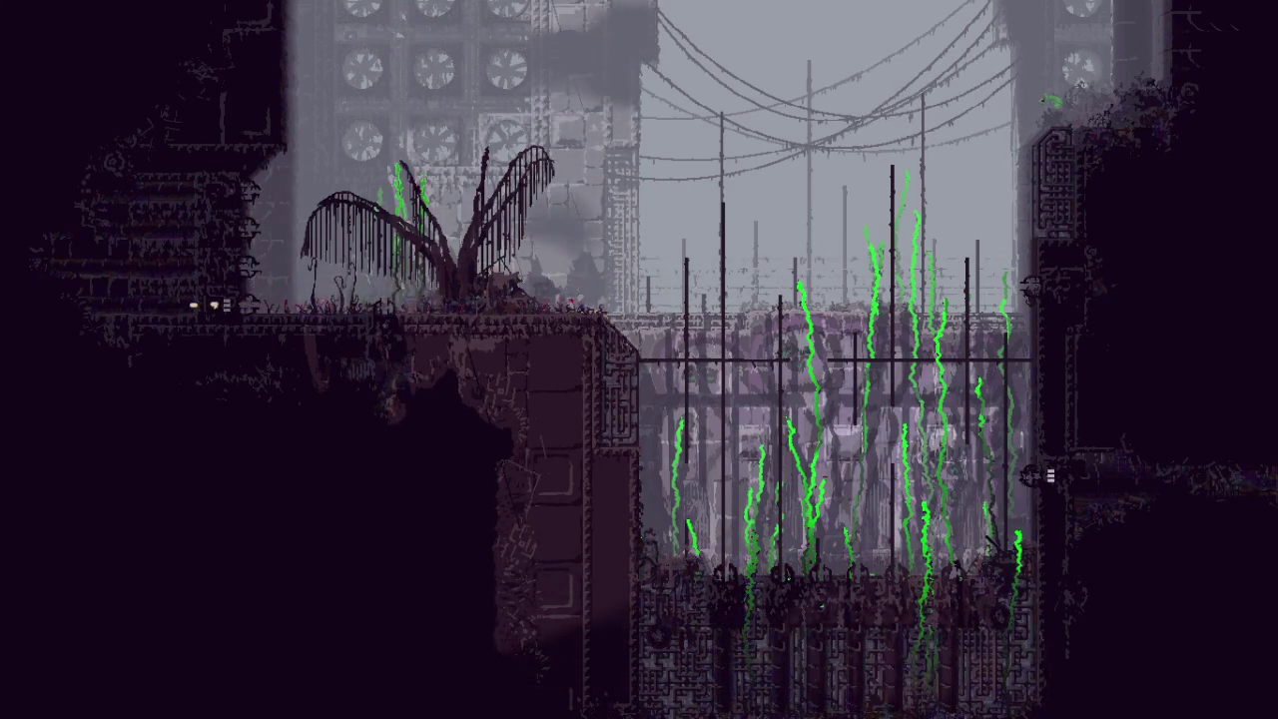
{"action": "key", "text": "Left"}
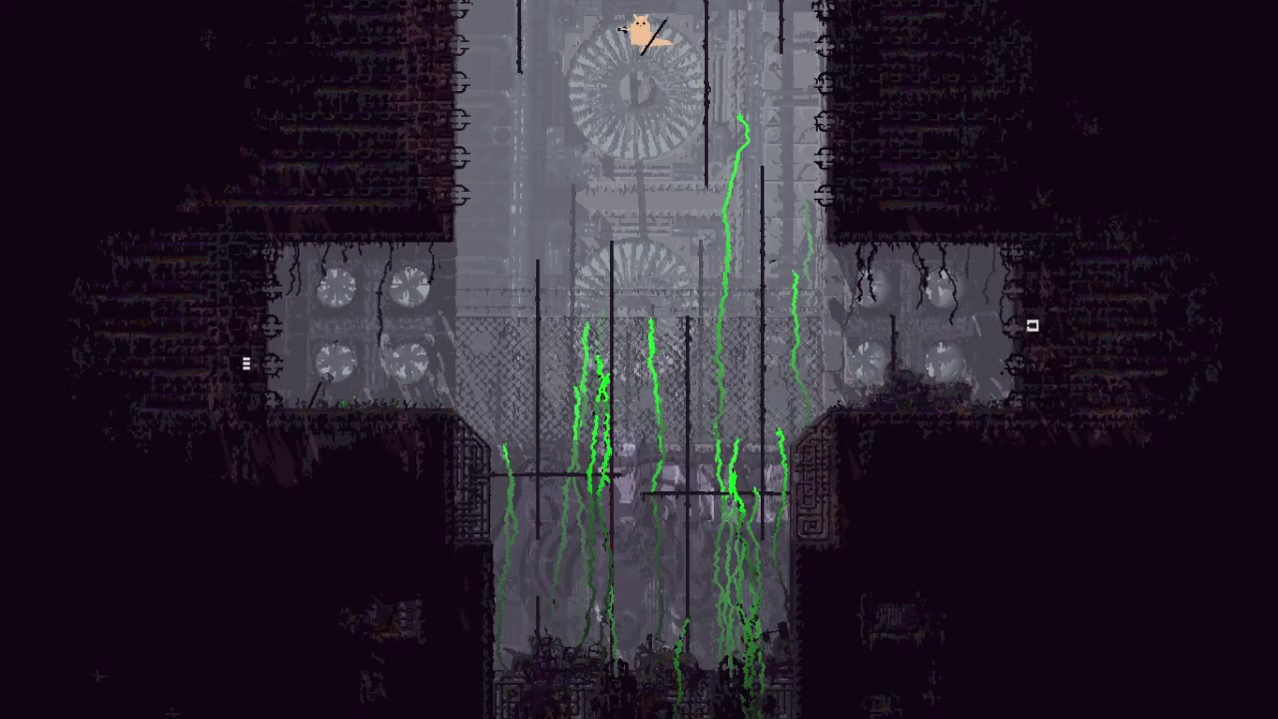
Step: Land on the left ledge, enter the next room and cross the debris pile
{"action": "key", "text": "Left"}
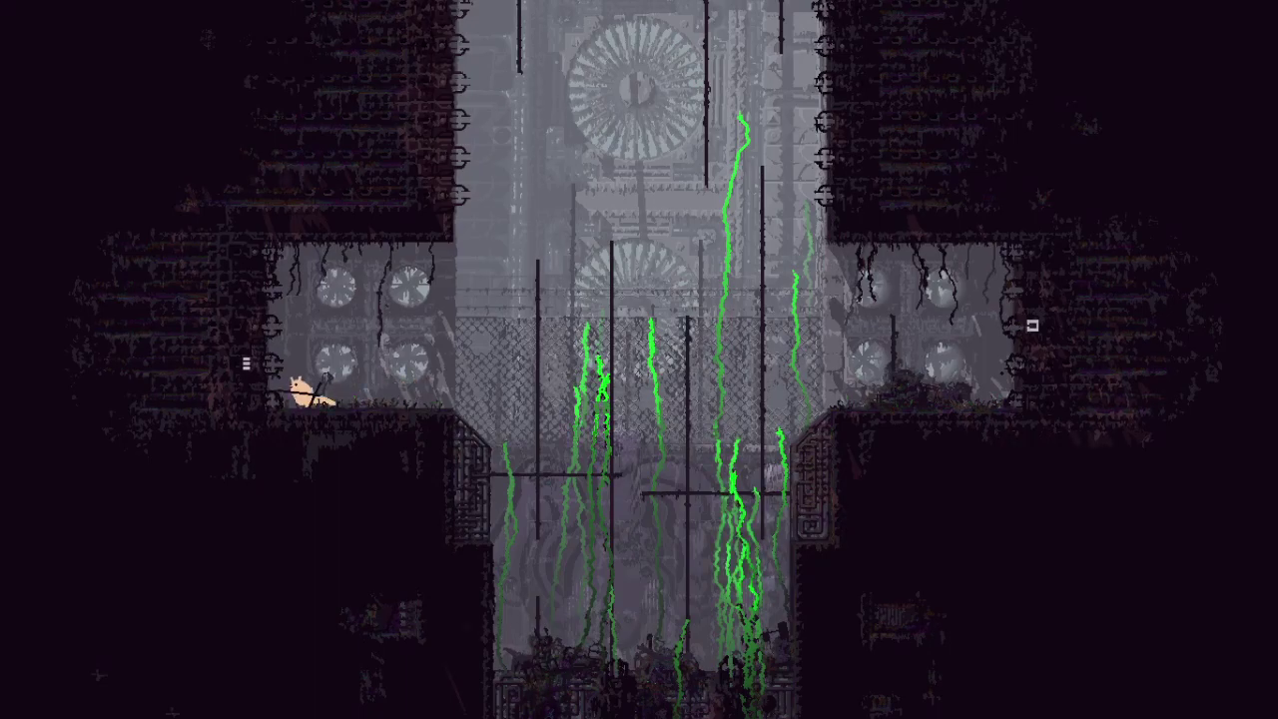
{"action": "key", "text": "Left"}
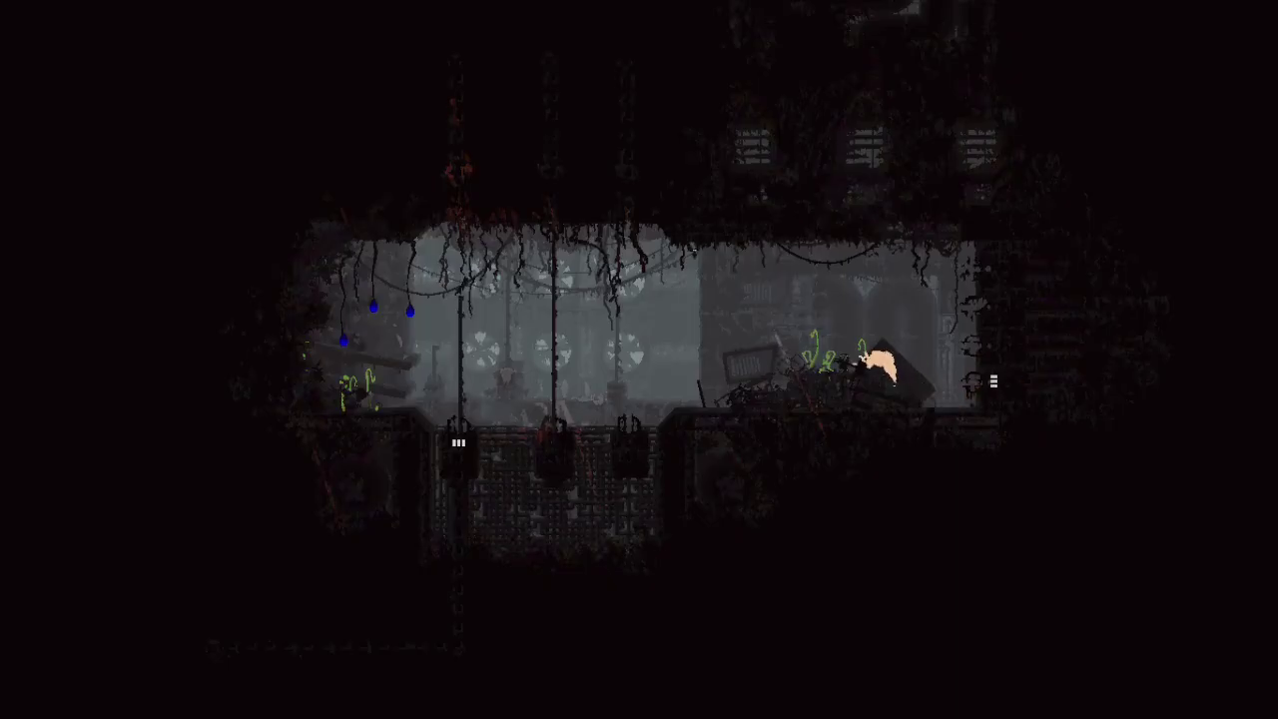
{"action": "key", "text": "Left"}
{"action": "key", "text": "Left"}
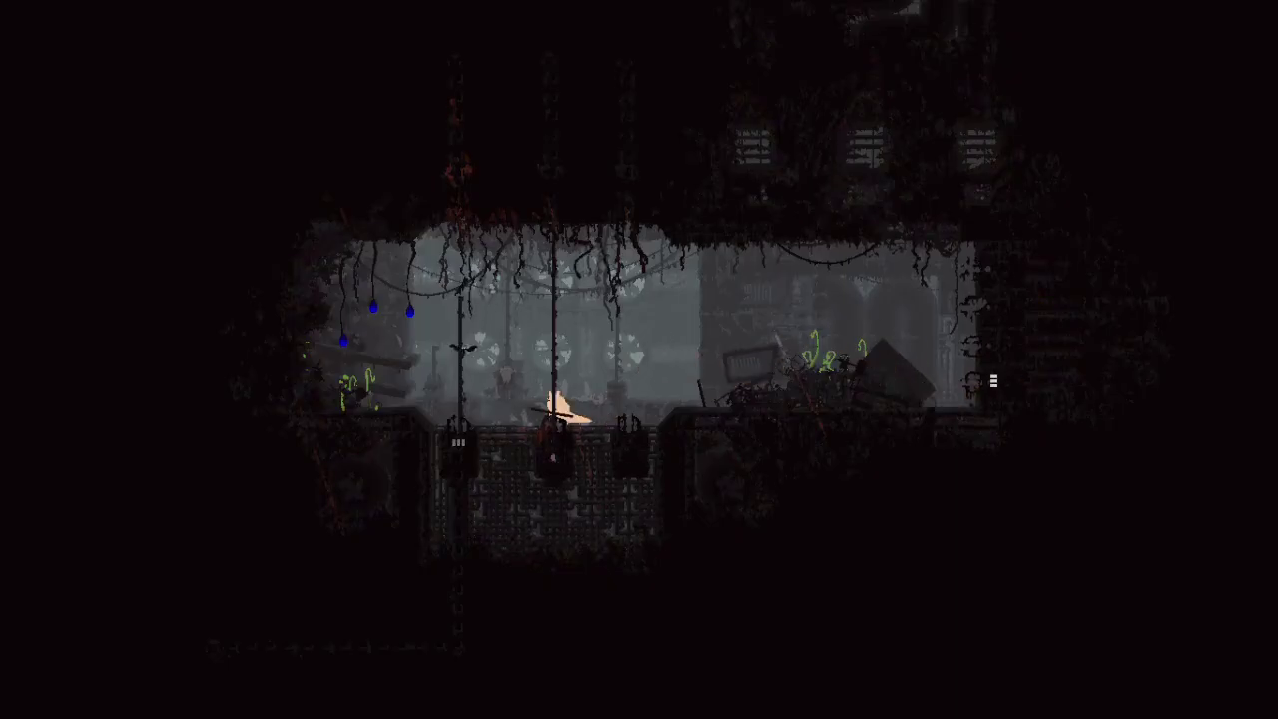
{"action": "key", "text": "Left"}
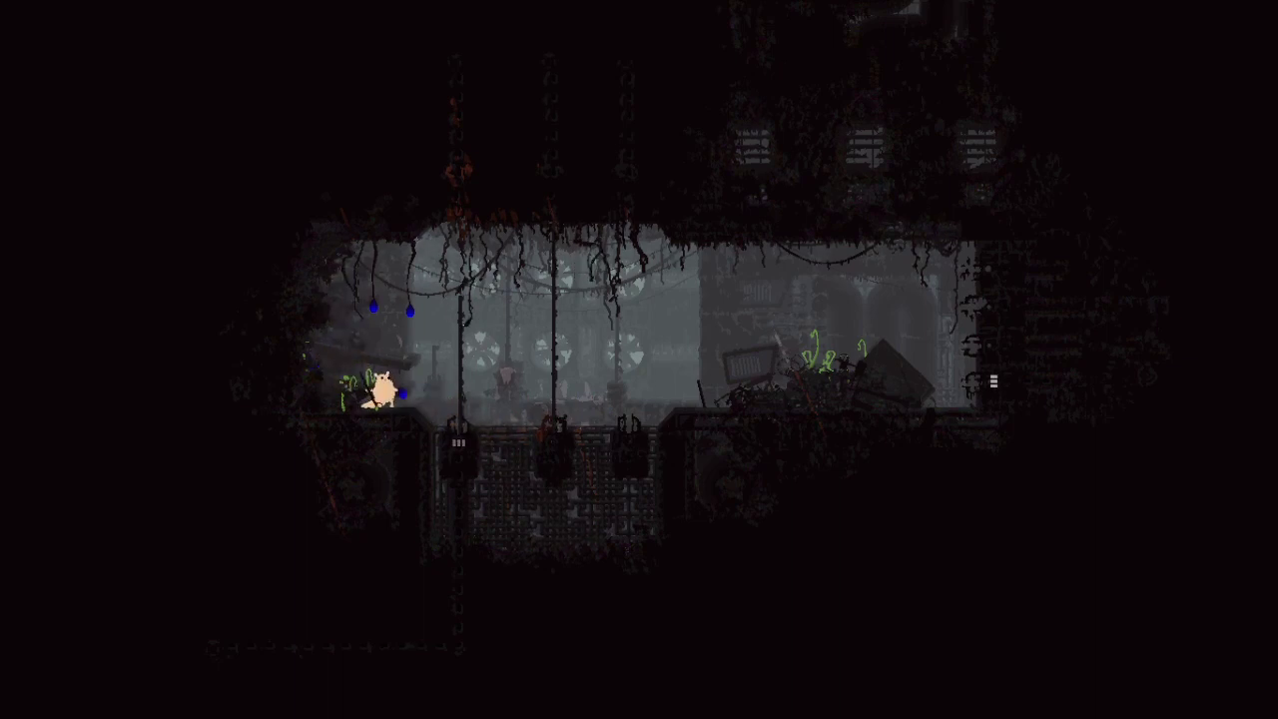
{"action": "key", "text": "Right"}
{"action": "key", "text": "Right"}
{"action": "key", "text": "Right"}
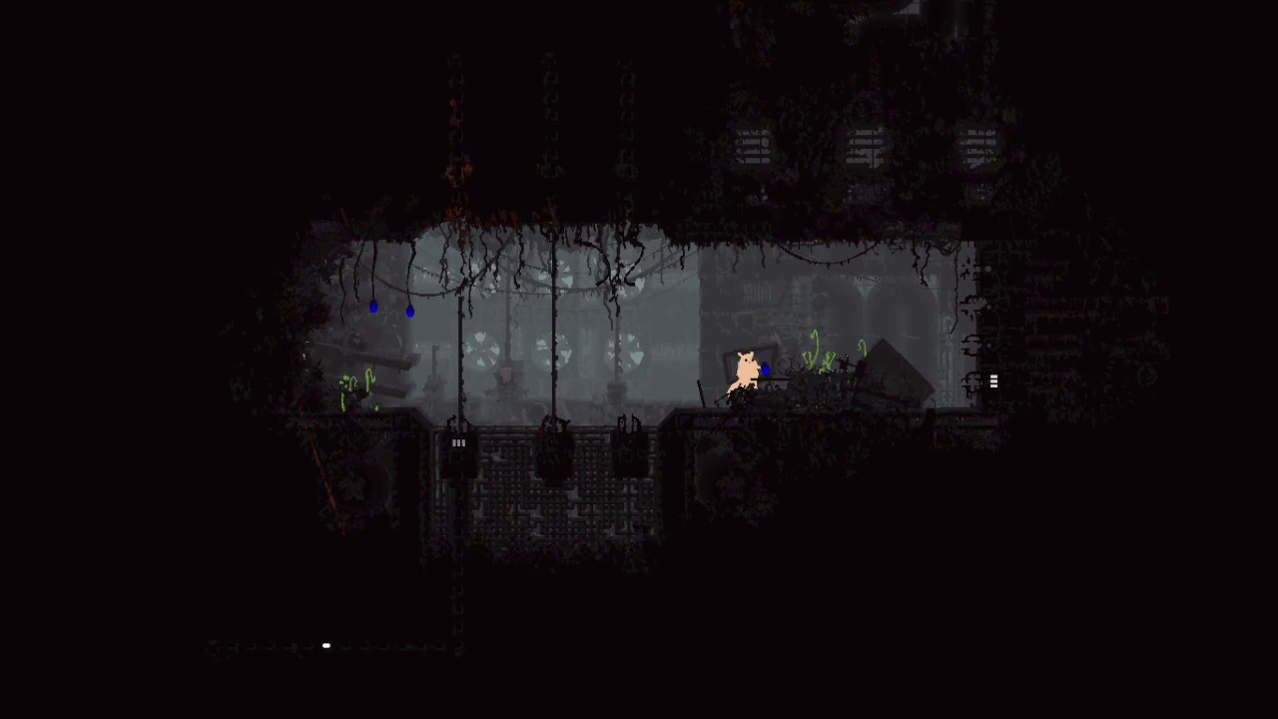
Step: Drop to the floor, snatch the hanging blue dangle fruit and eat it
{"action": "key", "text": "Left"}
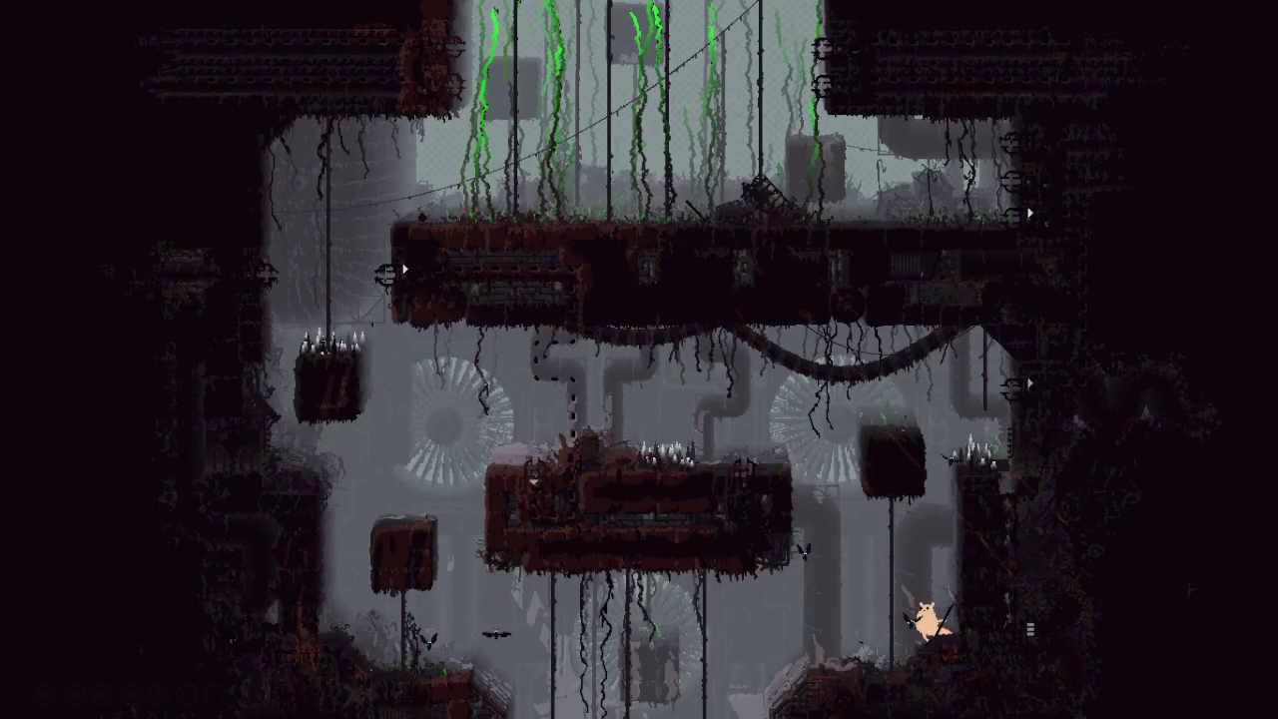
{"action": "key", "text": "Left"}
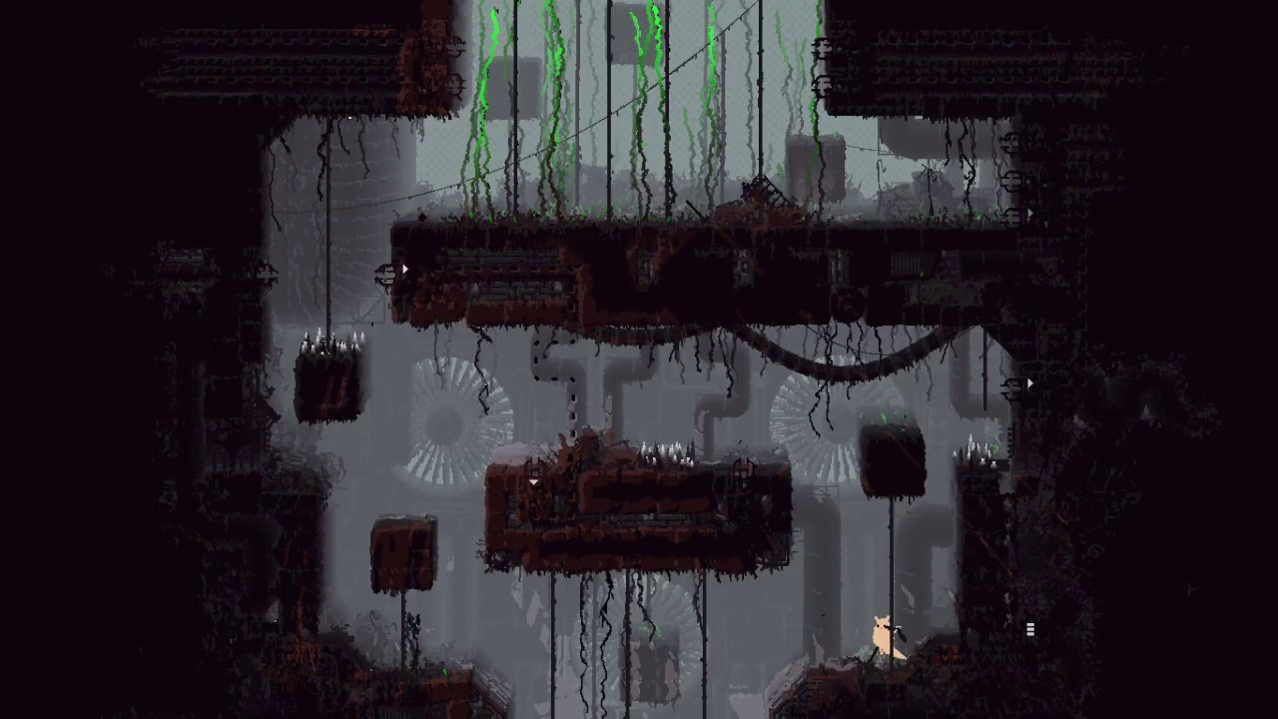
{"action": "key", "text": "Right"}
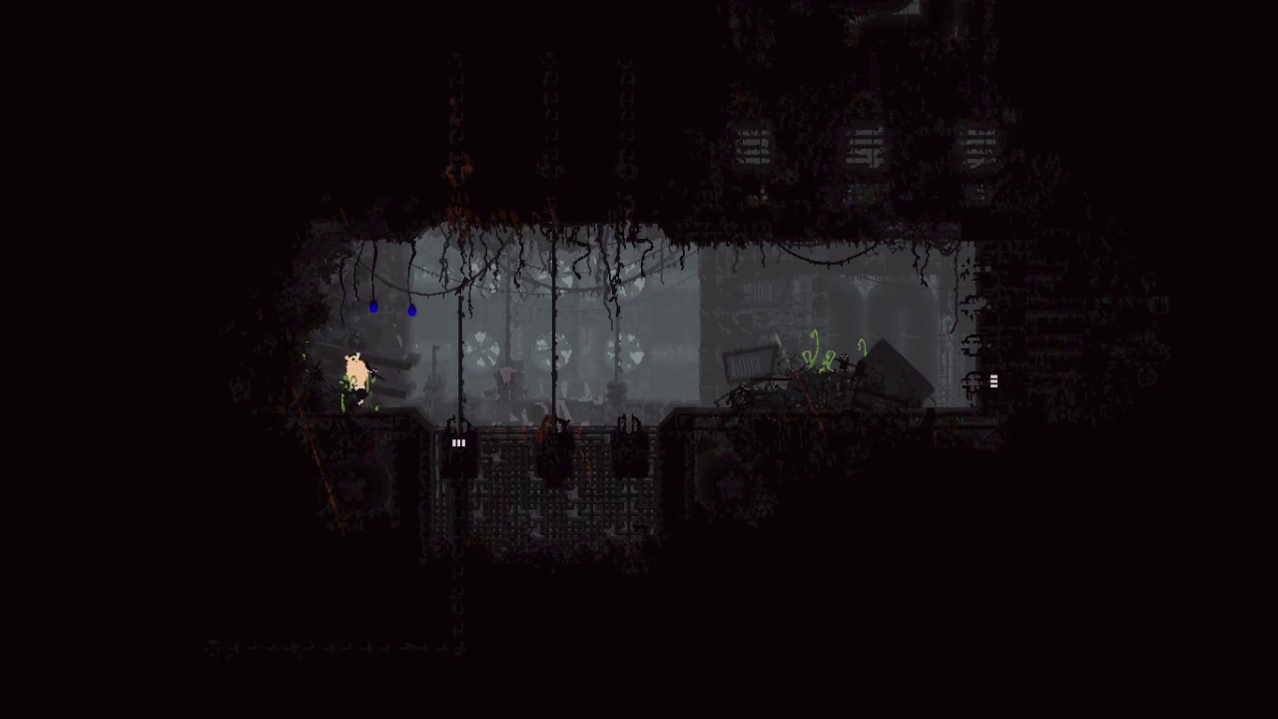
{"action": "key", "text": "Right"}
{"action": "key", "text": "z"}
{"action": "key", "text": "Right"}
{"action": "key", "text": "z"}
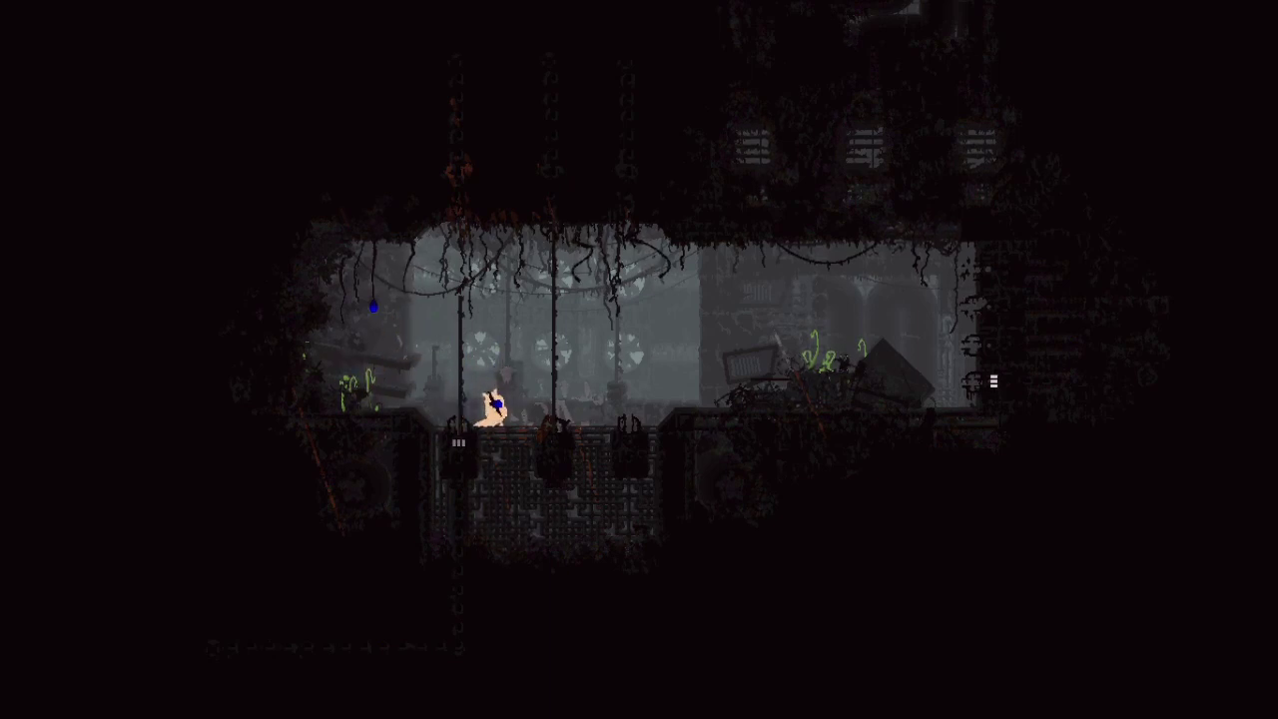
{"action": "key", "text": "x"}
{"action": "key", "text": "Left"}
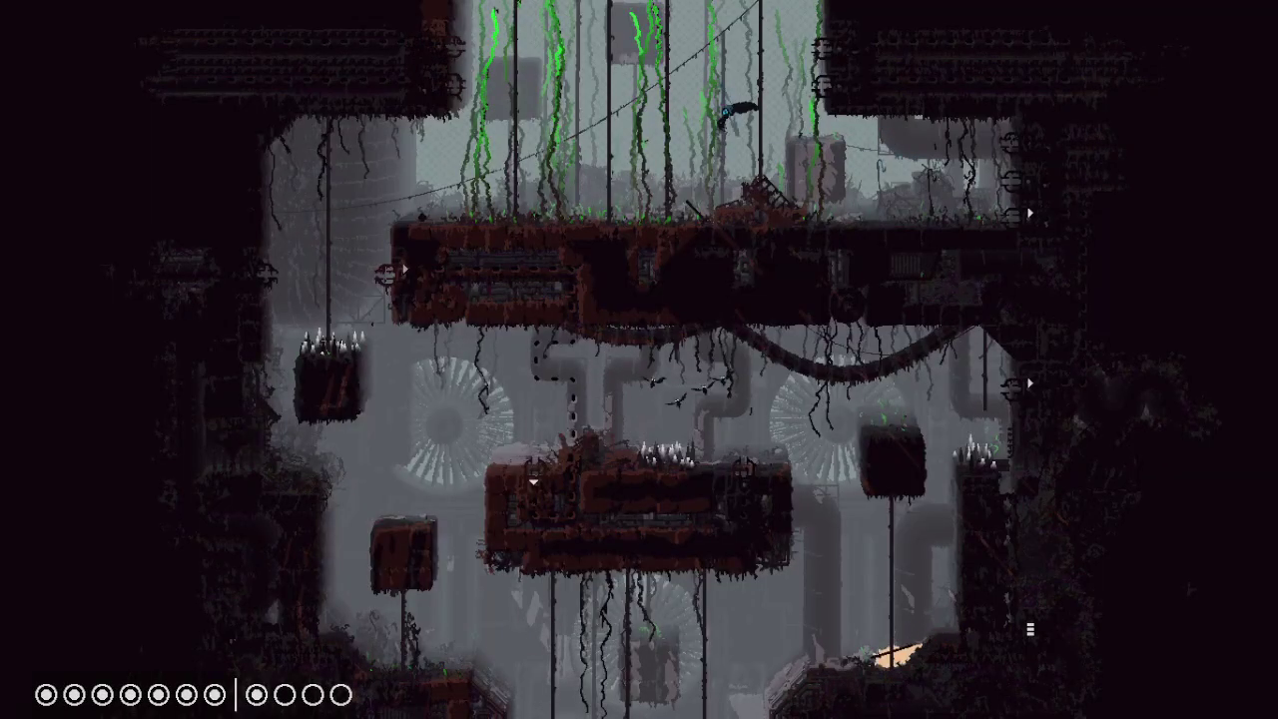
Step: Exit the pipe into the flooded room and leap from the hanging block to the right wall
{"action": "key", "text": "Left"}
{"action": "key", "text": "Left"}
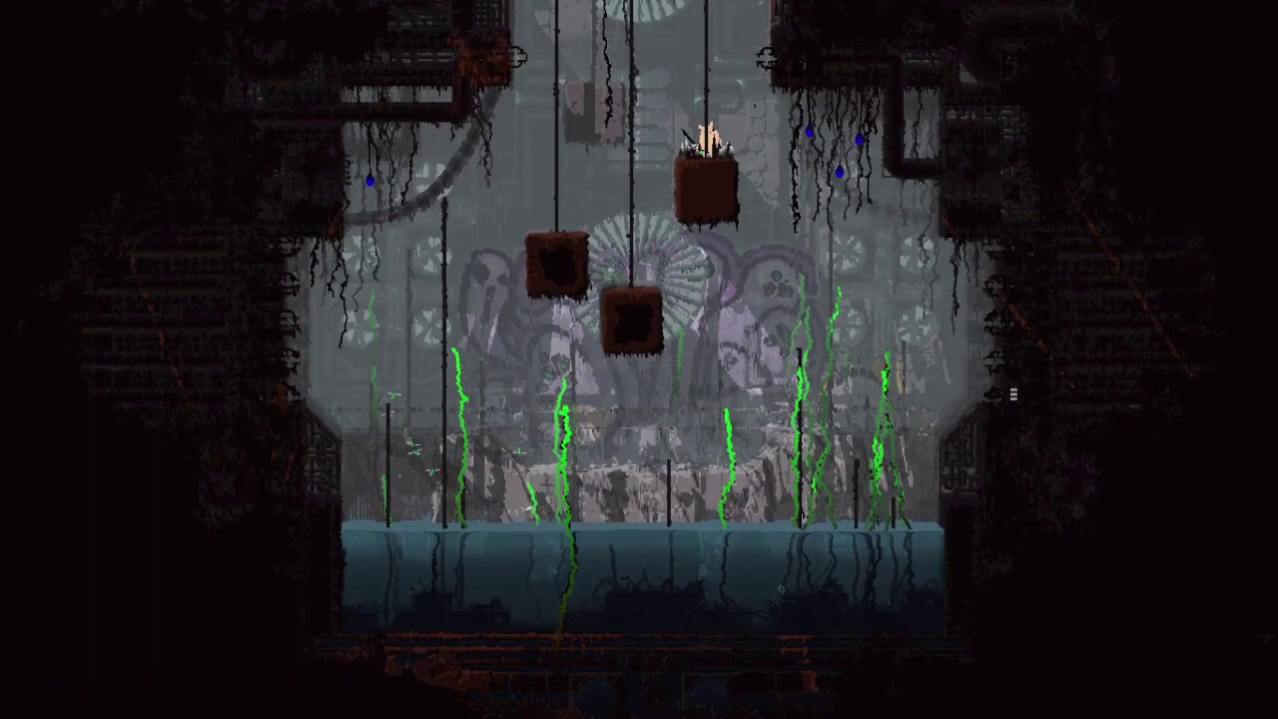
{"action": "key", "text": "Right"}
{"action": "key", "text": "z"}
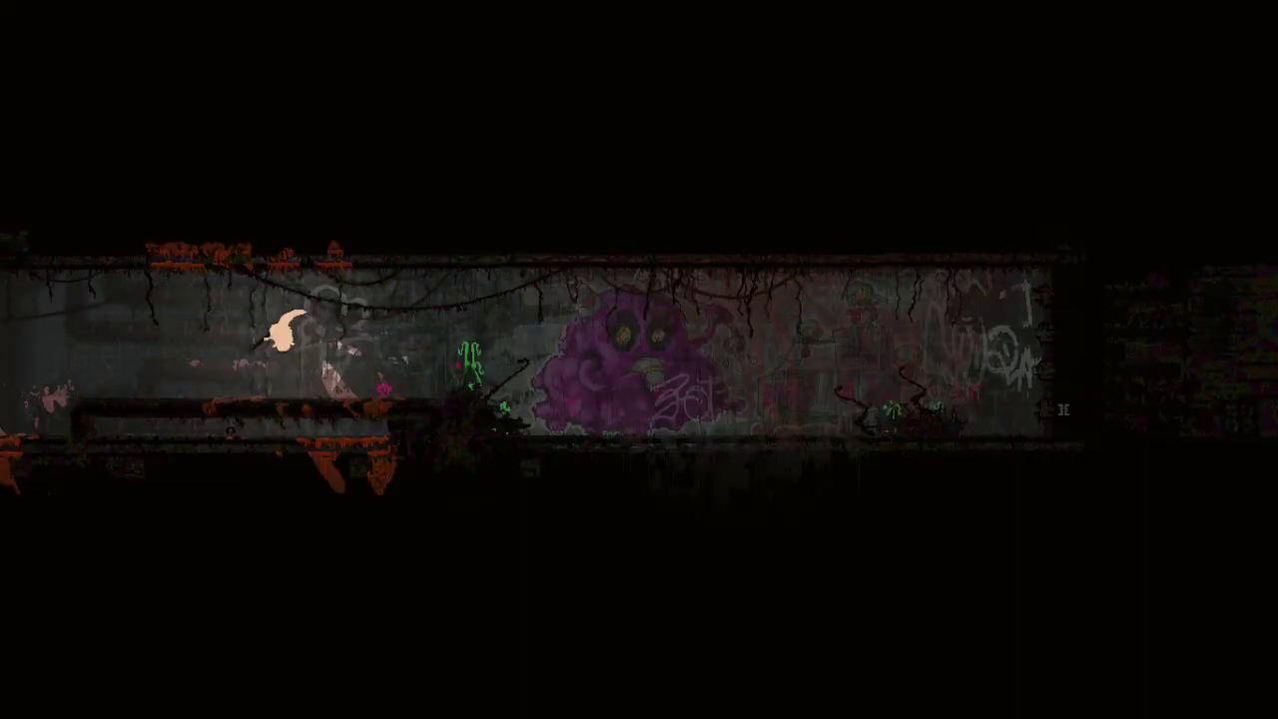
Step: Run and jump right through the purple-graffiti corridor to the far right wall
{"action": "key", "text": "Right"}
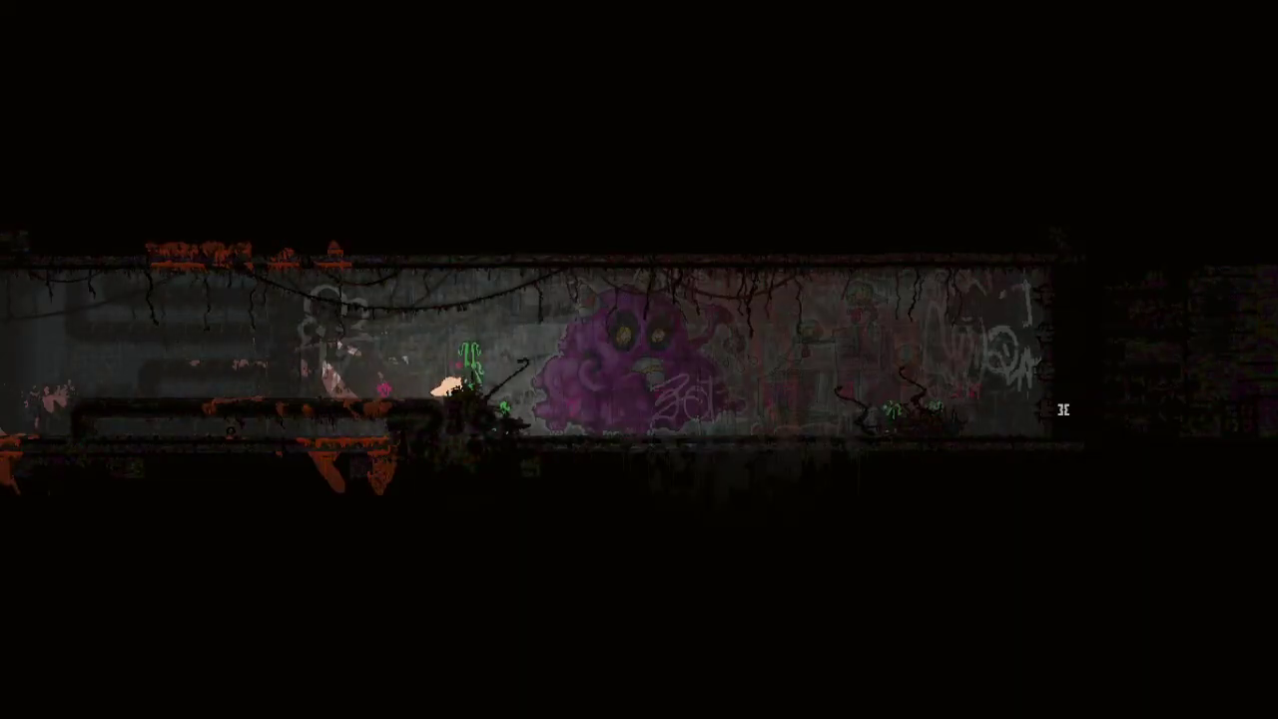
{"action": "key", "text": "z"}
{"action": "key", "text": "Right"}
{"action": "key", "text": "z"}
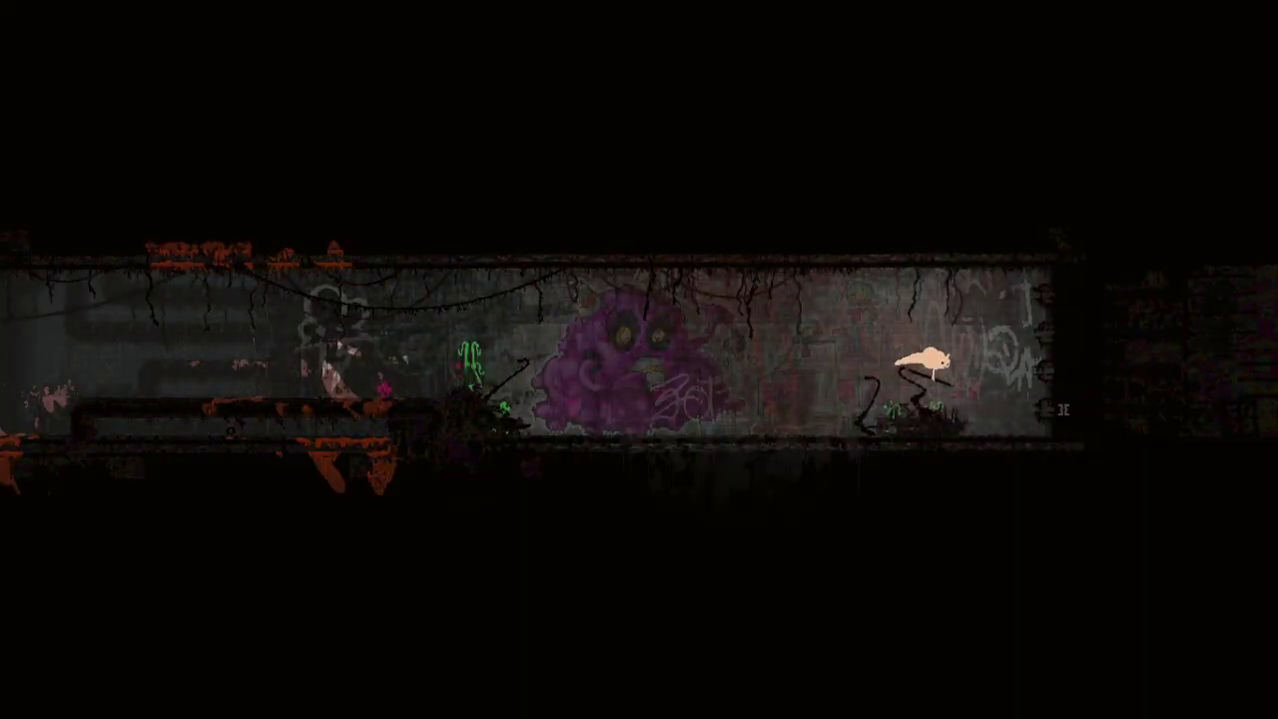
Step: Crawl into the machine hall, jump the central pillar and run right to the water tanks
{"action": "key", "text": "Right"}
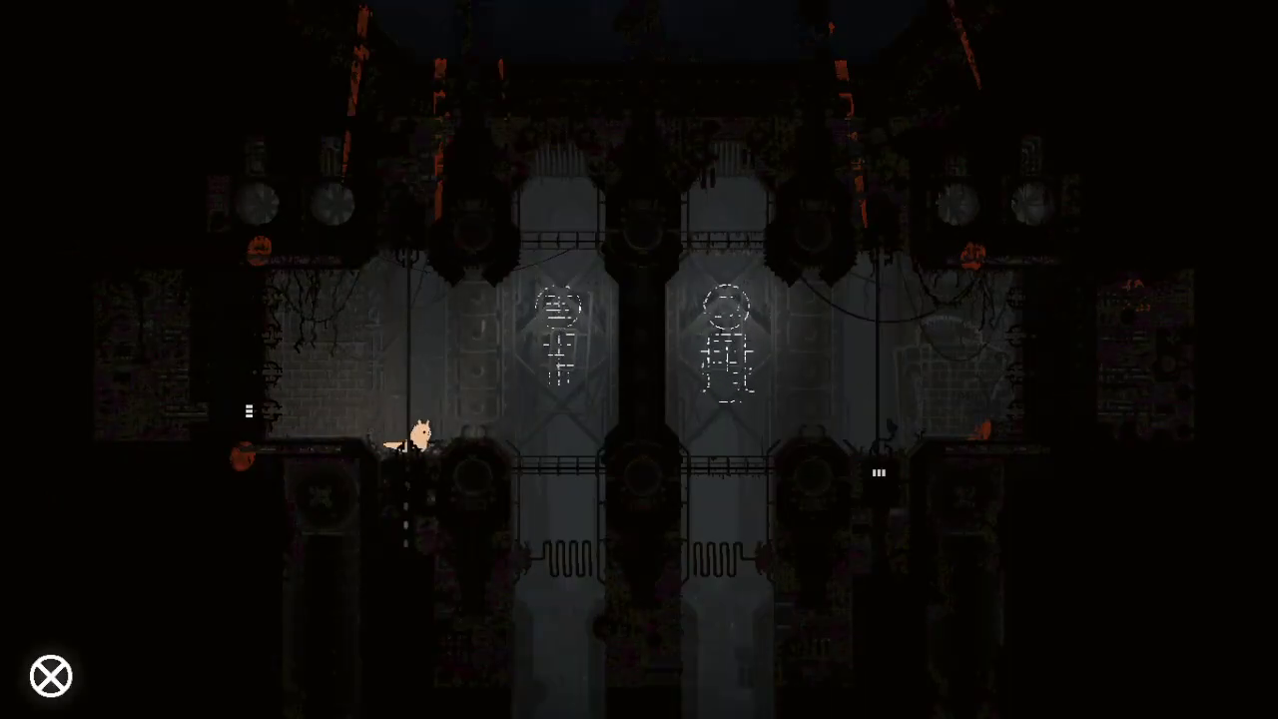
{"action": "key", "text": "Right"}
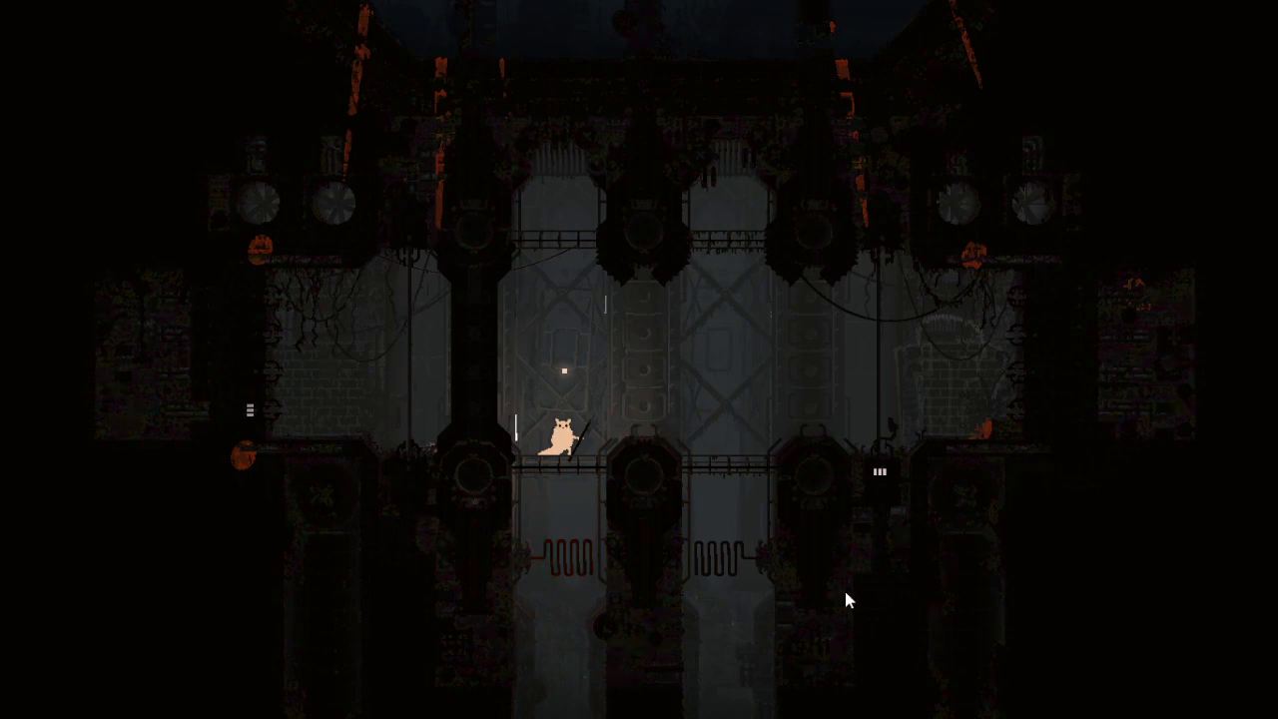
{"action": "key", "text": "Right"}
{"action": "key", "text": "z"}
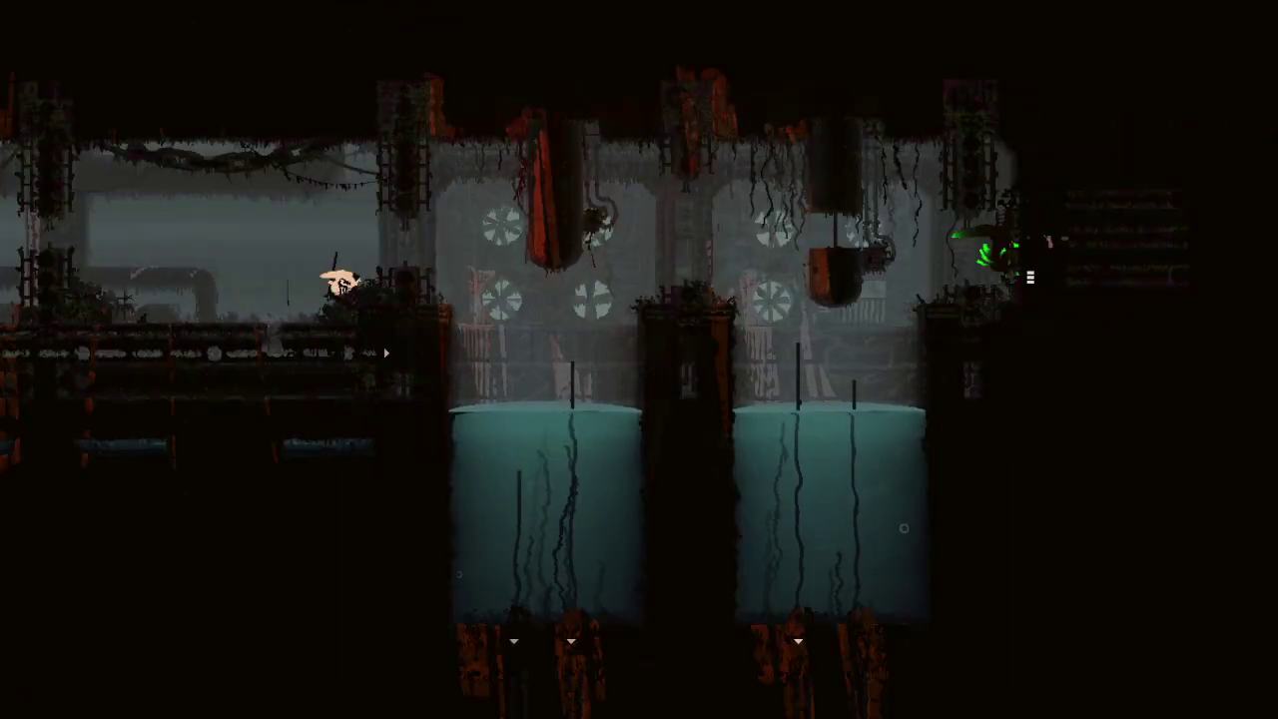
Step: Drop into the left water tank, swim to the pole and jump onto the middle pillar
{"action": "key", "text": "Right"}
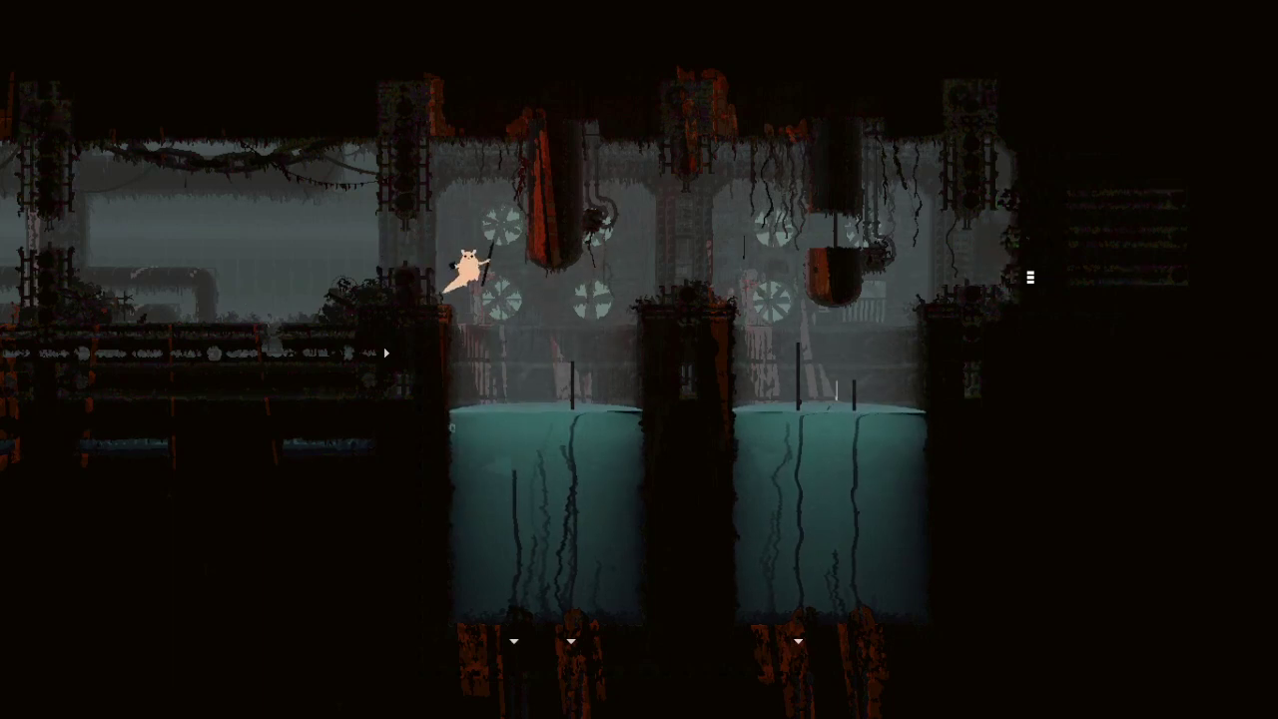
{"action": "key", "text": "Right"}
{"action": "key", "text": "Up"}
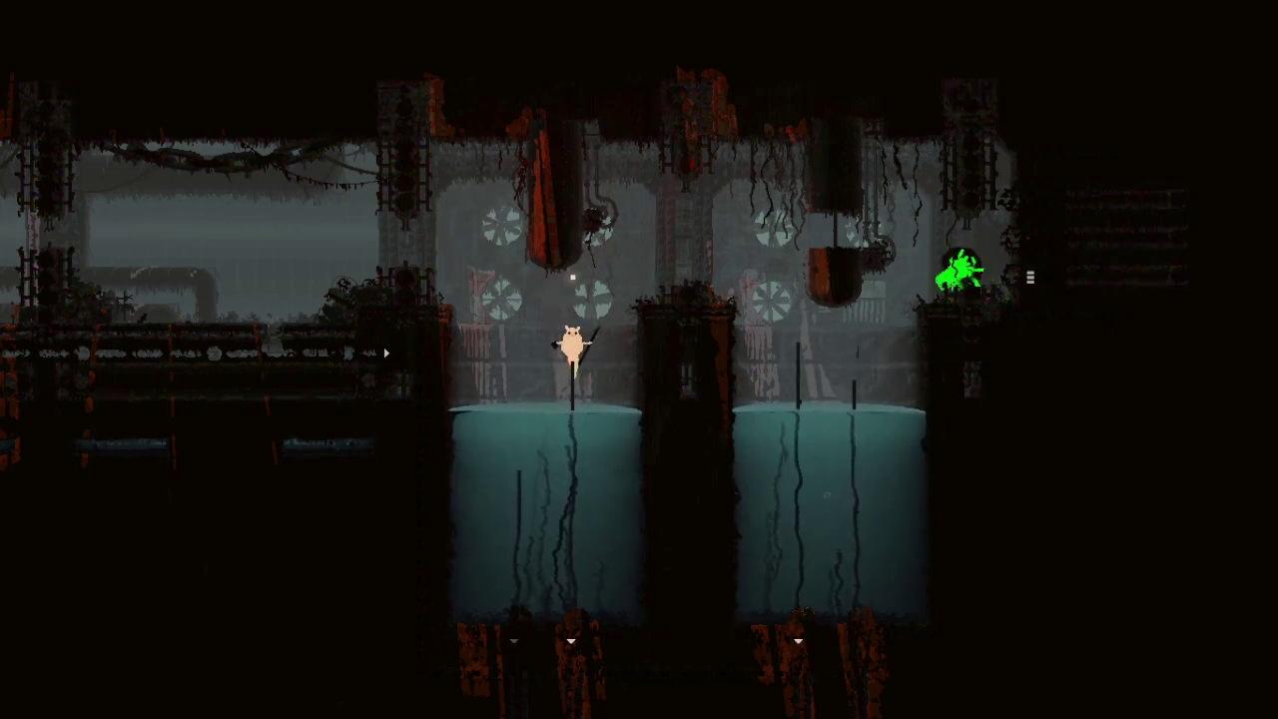
{"action": "key", "text": "Right"}
{"action": "key", "text": "z"}
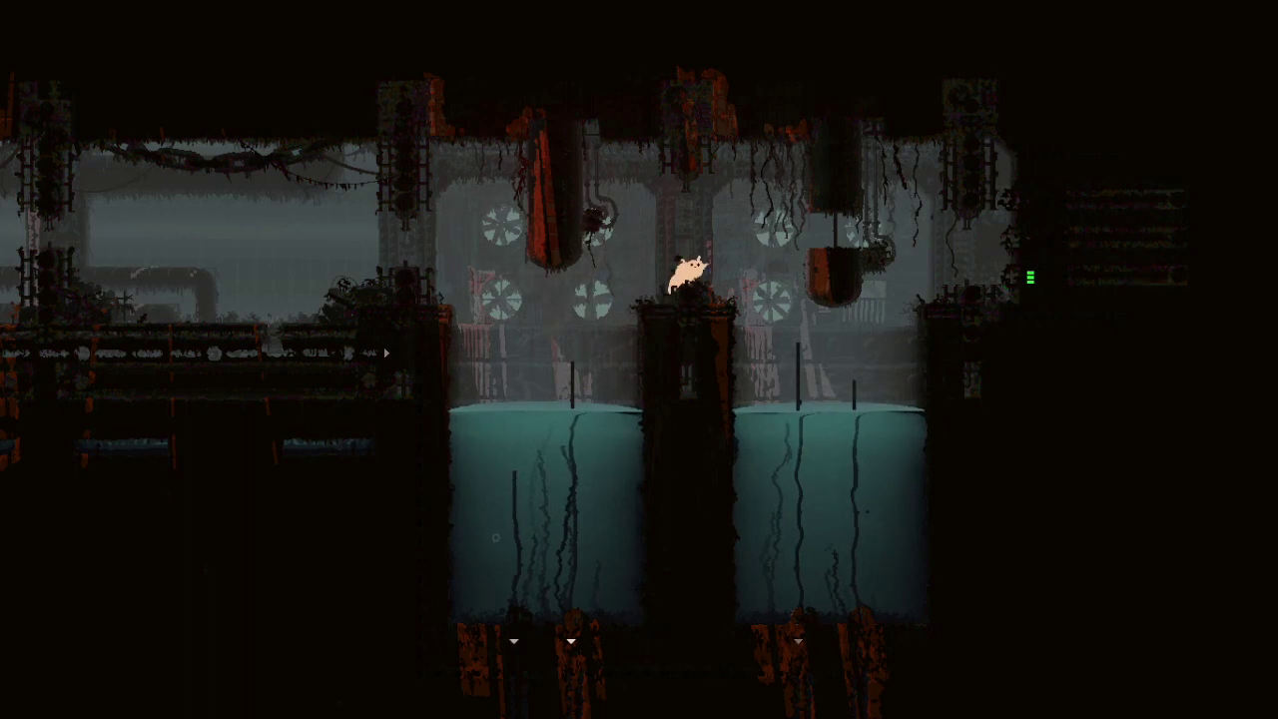
Step: Leap via the hanging pod to the right ledge, continue right and view the region map
{"action": "key", "text": "Right"}
{"action": "key", "text": "z"}
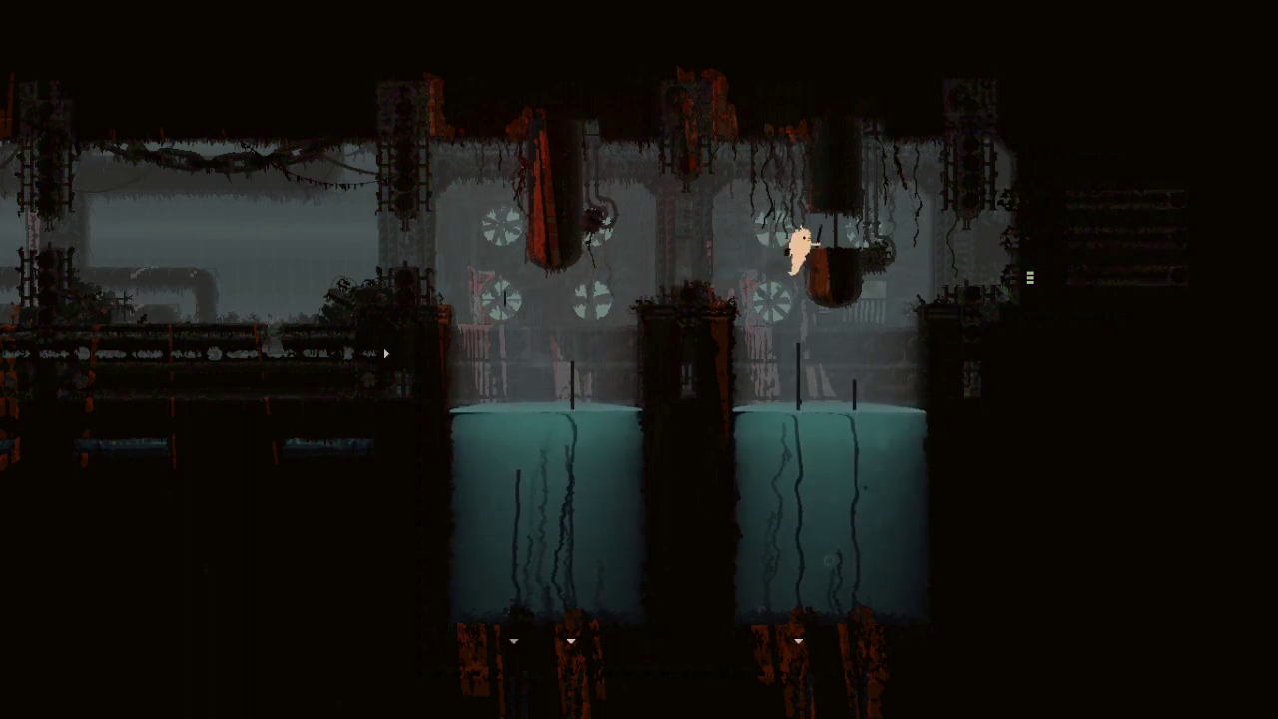
{"action": "key", "text": "Right"}
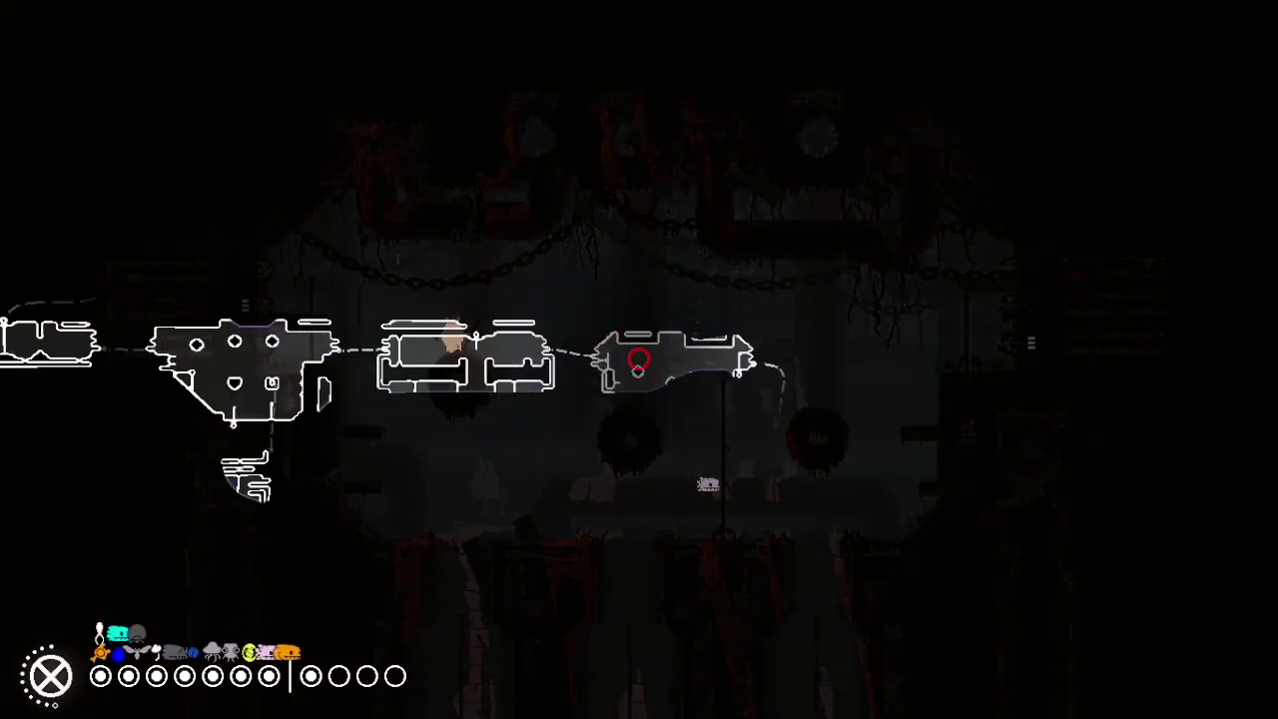
{"action": "key", "text": "Right"}
{"action": "key", "text": "z"}
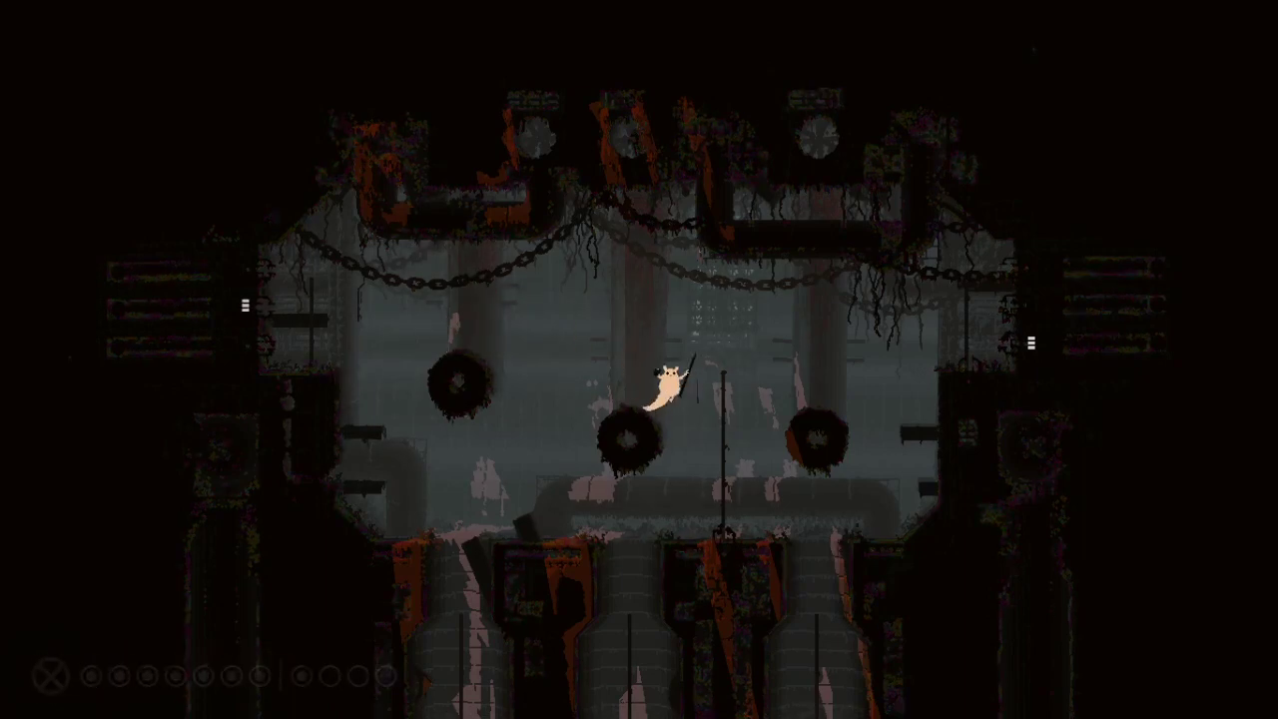
Step: Grab the vertical pole, step onto the creature carcass, then walk back left
{"action": "key", "text": "Up"}
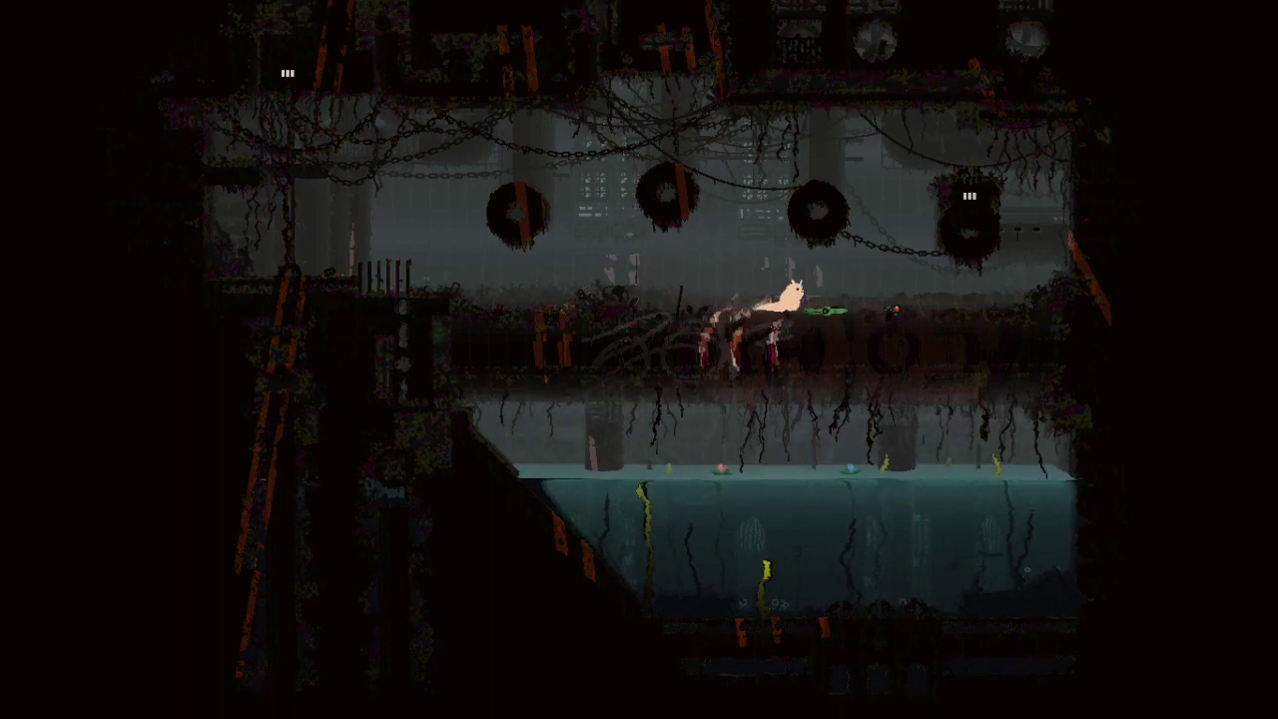
{"action": "key", "text": "Right"}
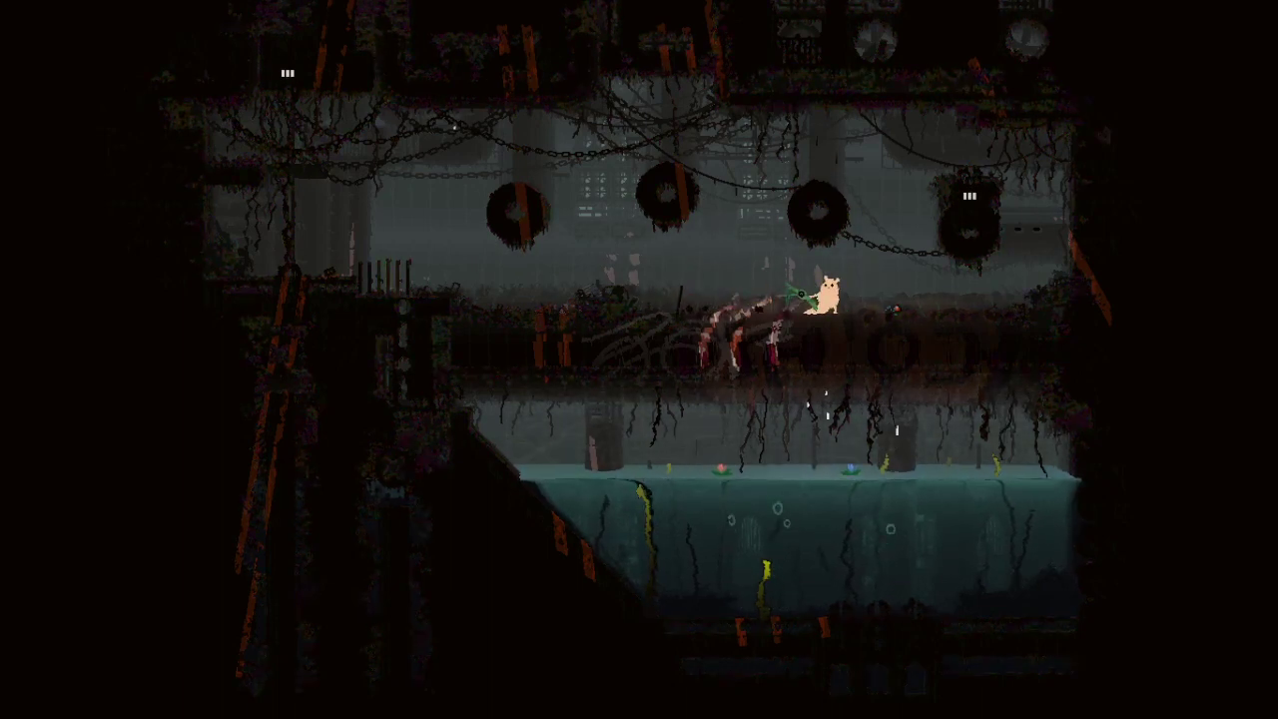
{"action": "key", "text": "Left"}
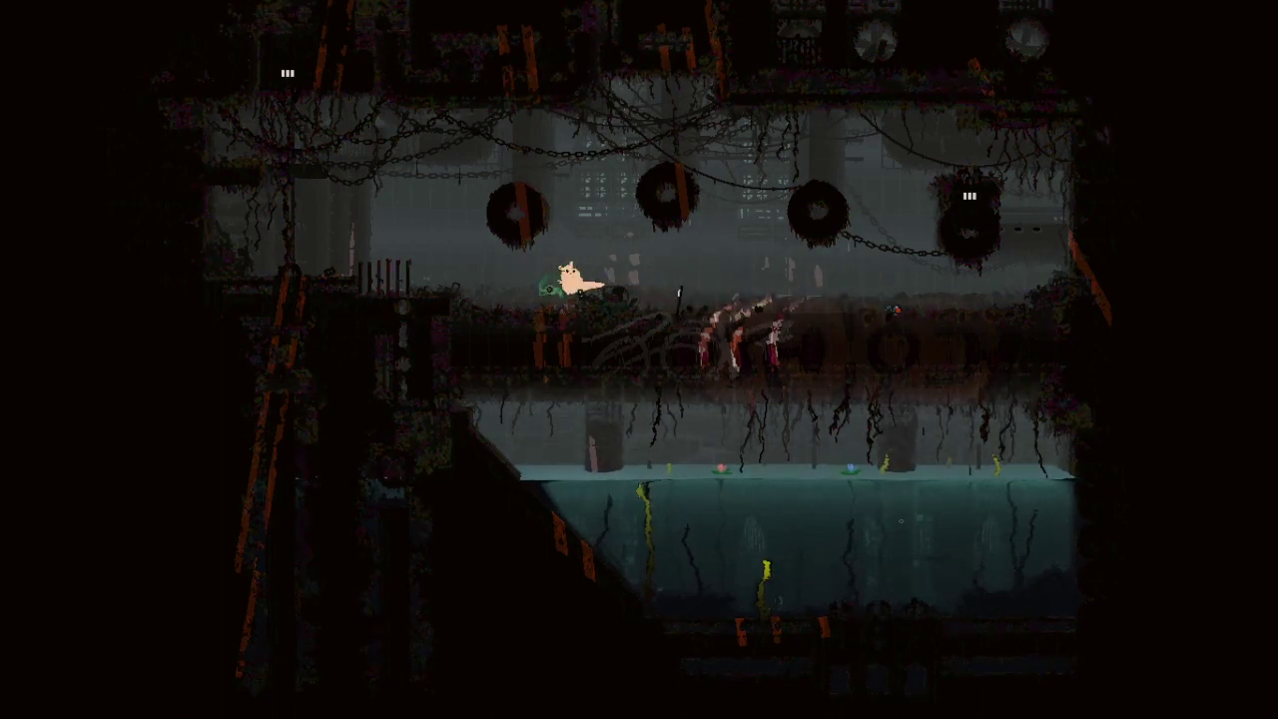
Step: Pick up and eat the green item, then move right onto the ledge
{"action": "key", "text": "Left"}
{"action": "key", "text": "Left"}
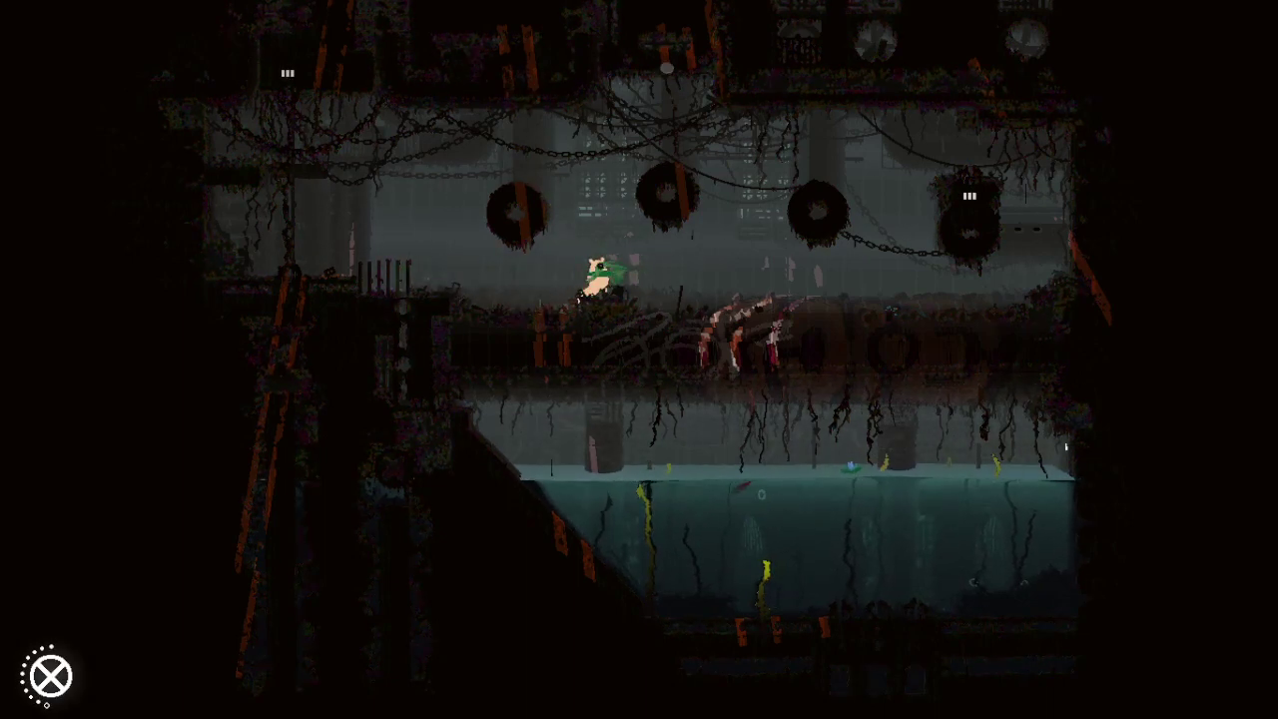
{"action": "key", "text": "x"}
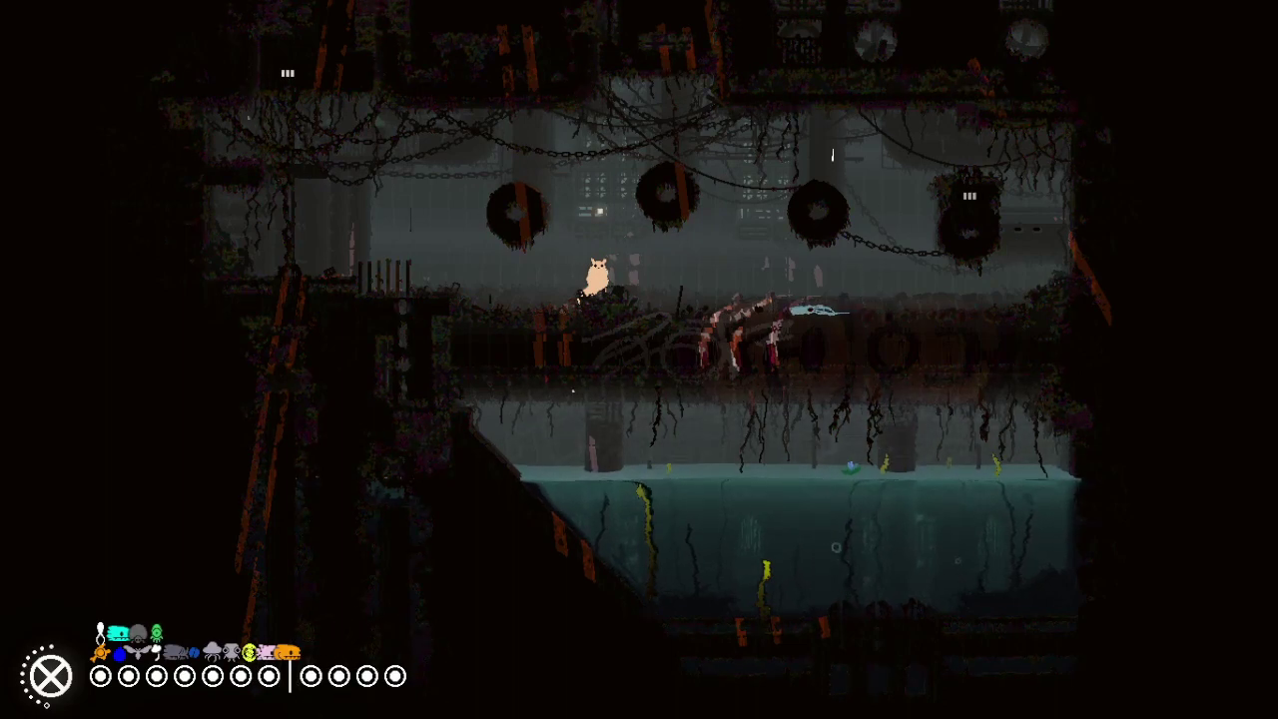
{"action": "key", "text": "Right"}
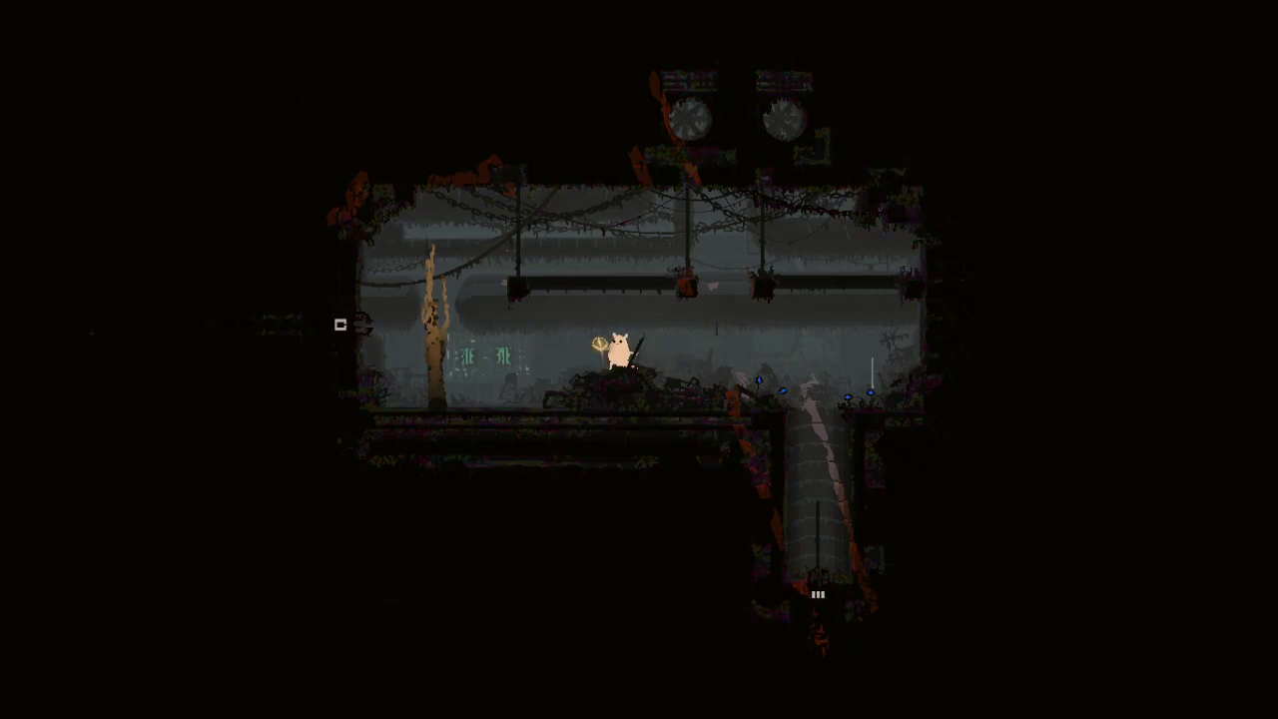
Step: Crawl left into the small shelter and settle there to hibernate
{"action": "key", "text": "Left"}
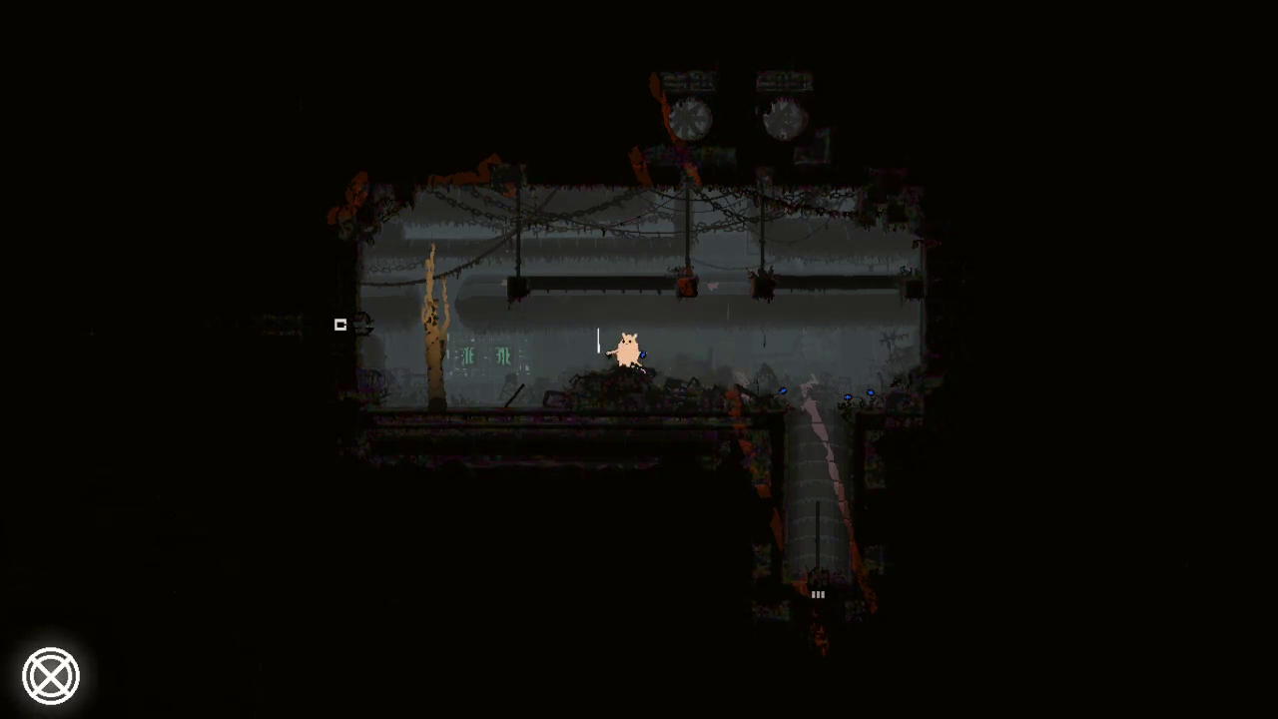
{"action": "key", "text": "Left"}
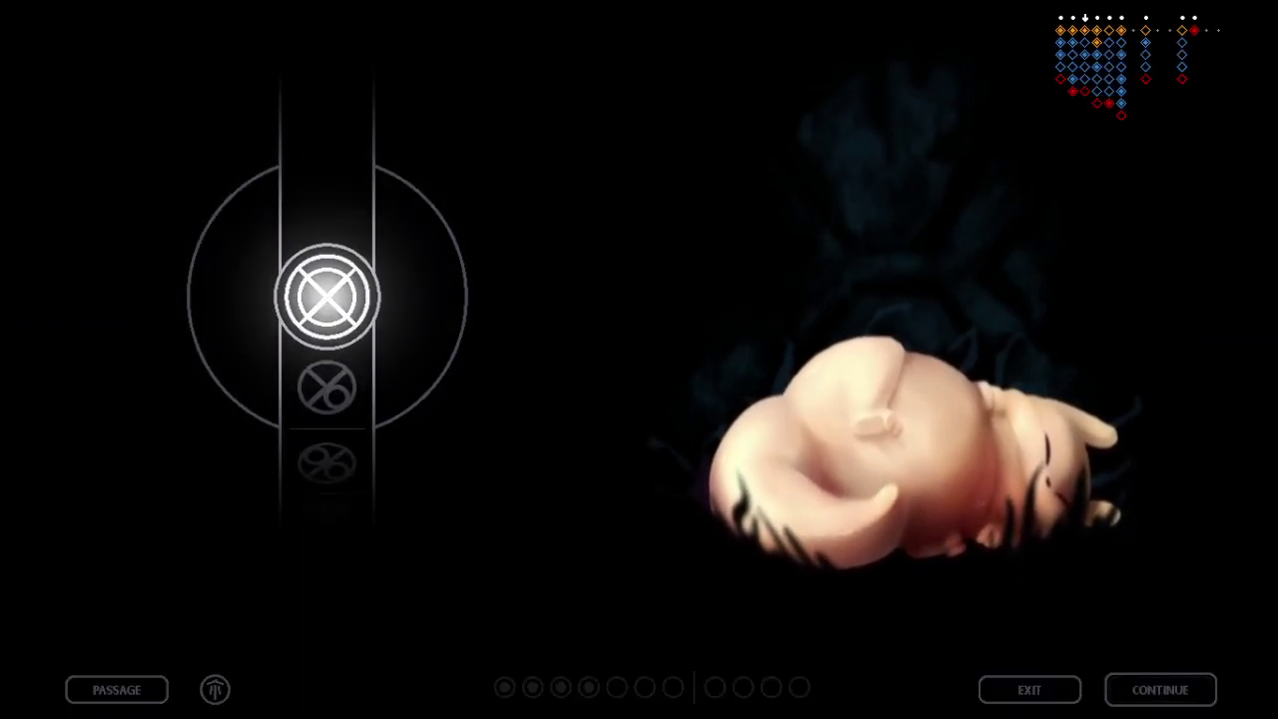
Step: Keep CONTINUE selected on the sleep screen and confirm to start the next cycle
{"action": "key", "text": "Left"}
{"action": "key", "text": "Right"}
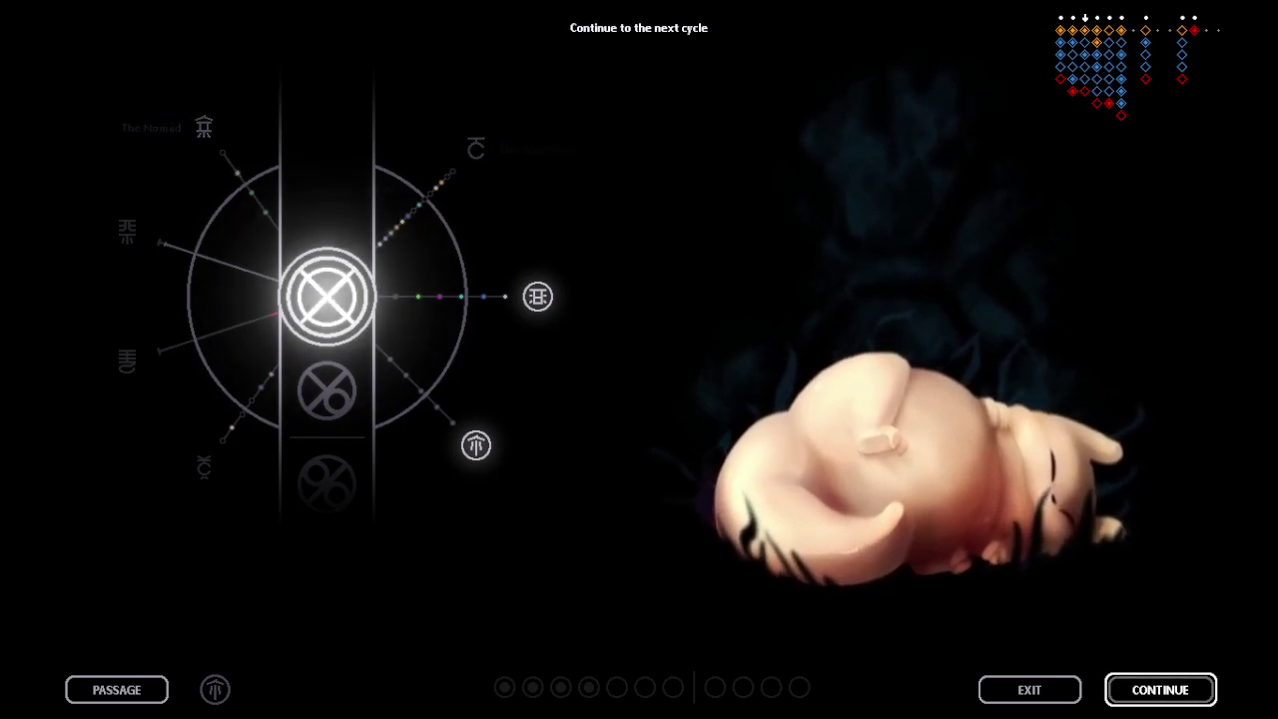
{"action": "key", "text": "Return"}
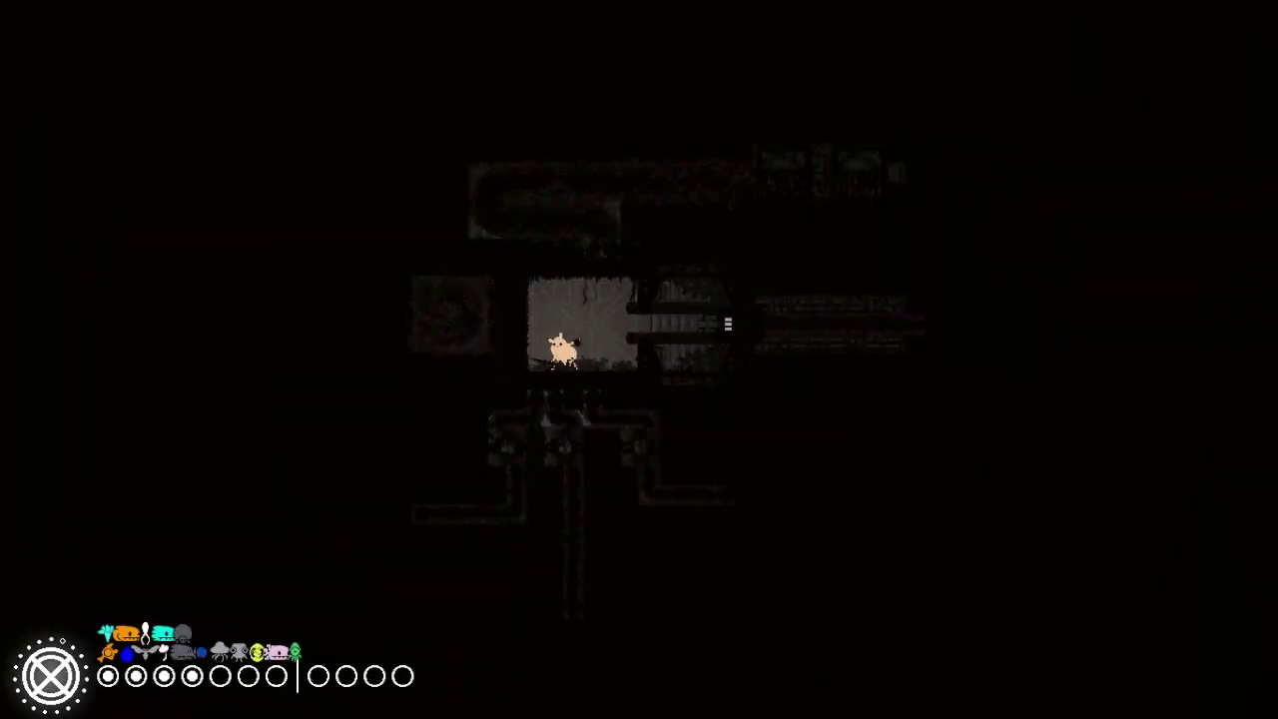
Step: Leap up and right out of the shelter into the Drainage System pool
{"action": "key", "text": "Right"}
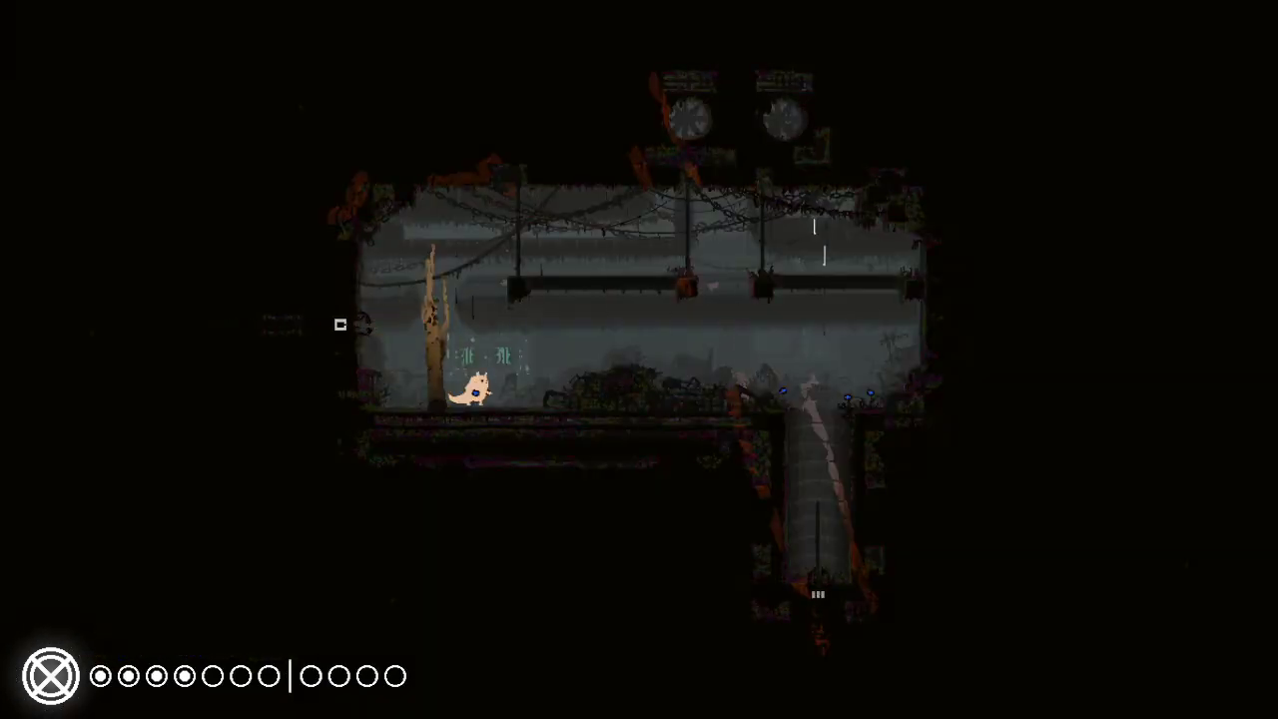
{"action": "key", "text": "Right"}
{"action": "key", "text": "z"}
{"action": "key", "text": "Right"}
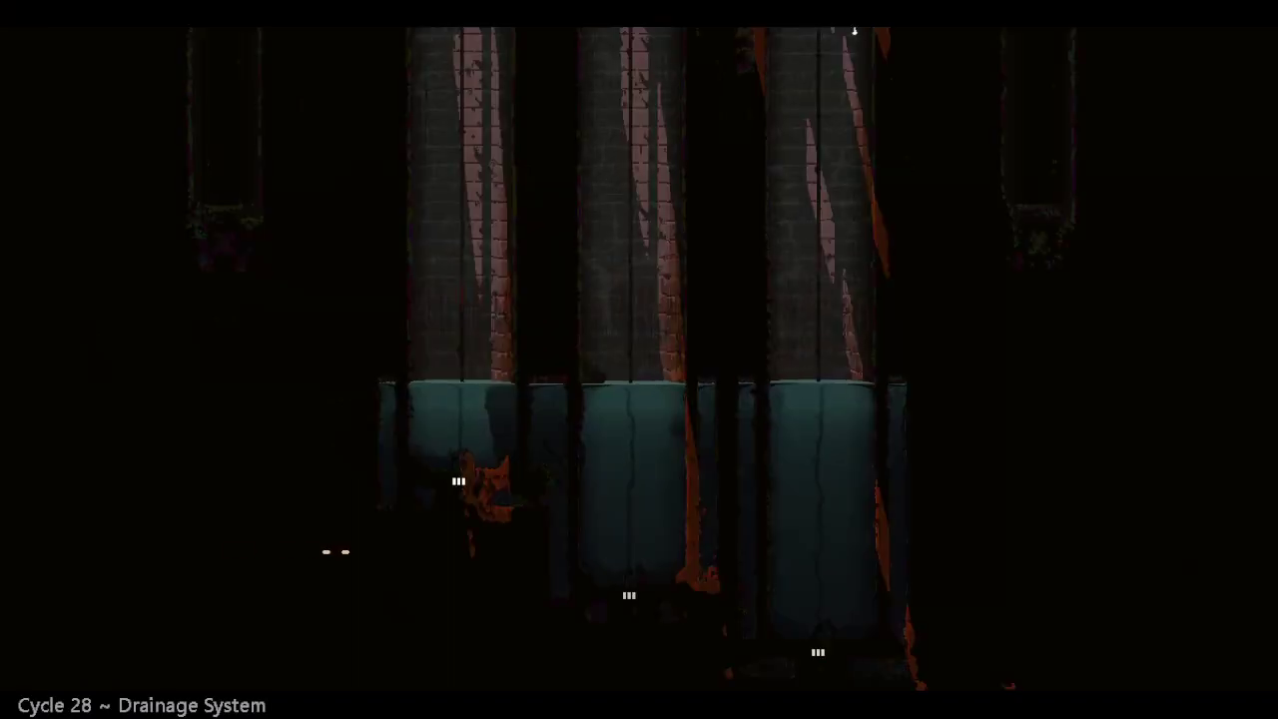
Step: Swim up, climb onto the ledge and drop down the vertical shaft
{"action": "key", "text": "Up"}
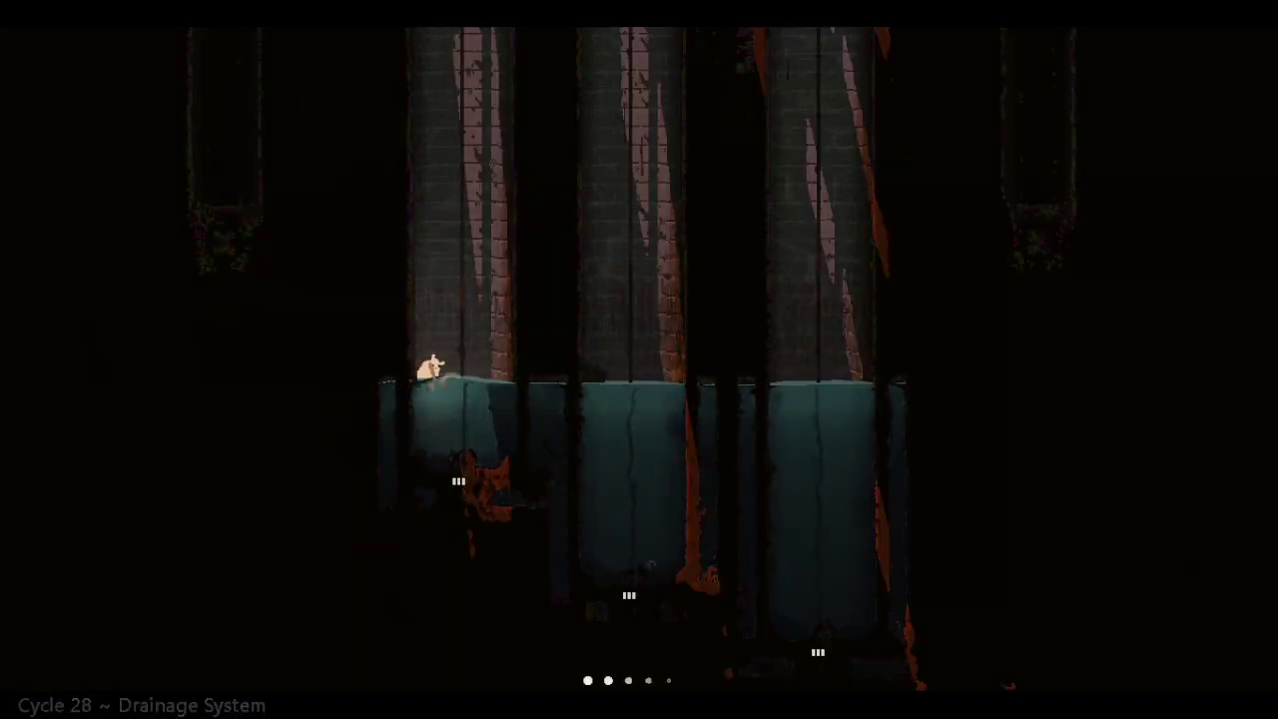
{"action": "key", "text": "Up"}
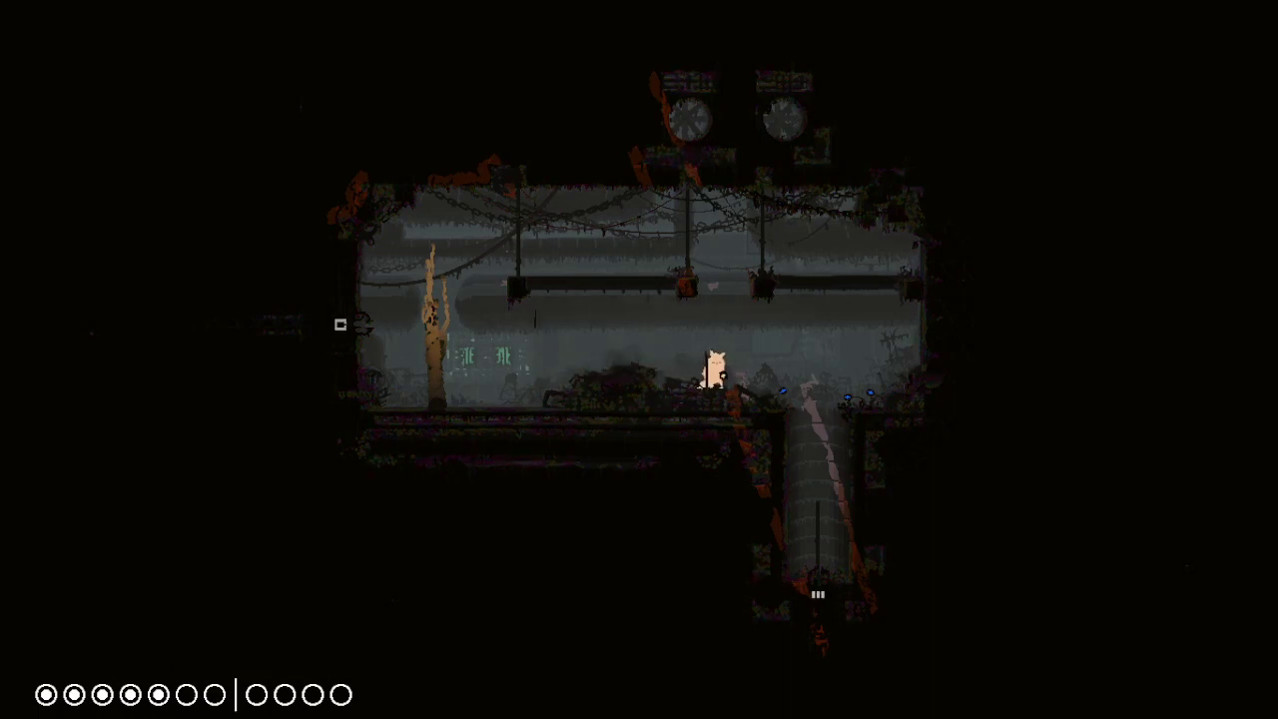
{"action": "key", "text": "Right"}
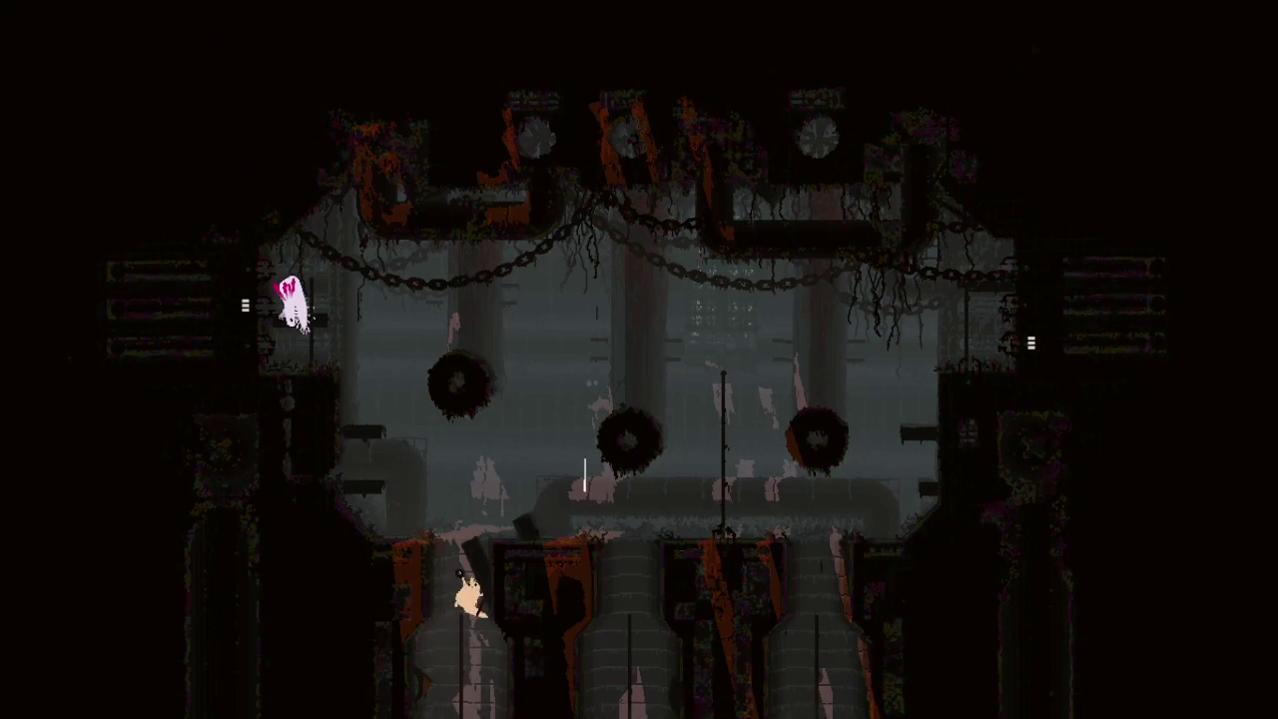
Step: Grab the right pole, leap to the ledge and crawl into the pipe to the flooded room
{"action": "key", "text": "Right"}
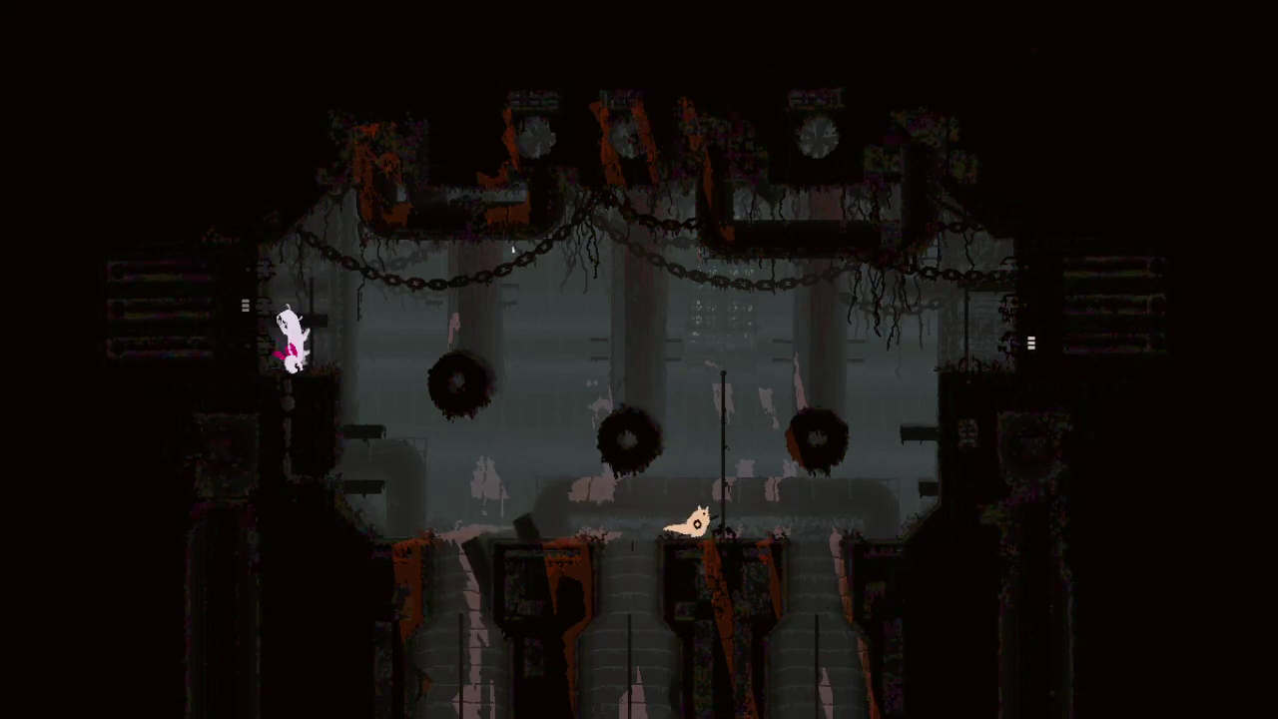
{"action": "key", "text": "Up"}
{"action": "key", "text": "Up"}
{"action": "key", "text": "Up"}
{"action": "key", "text": "Right"}
{"action": "key", "text": "z"}
{"action": "key", "text": "Right"}
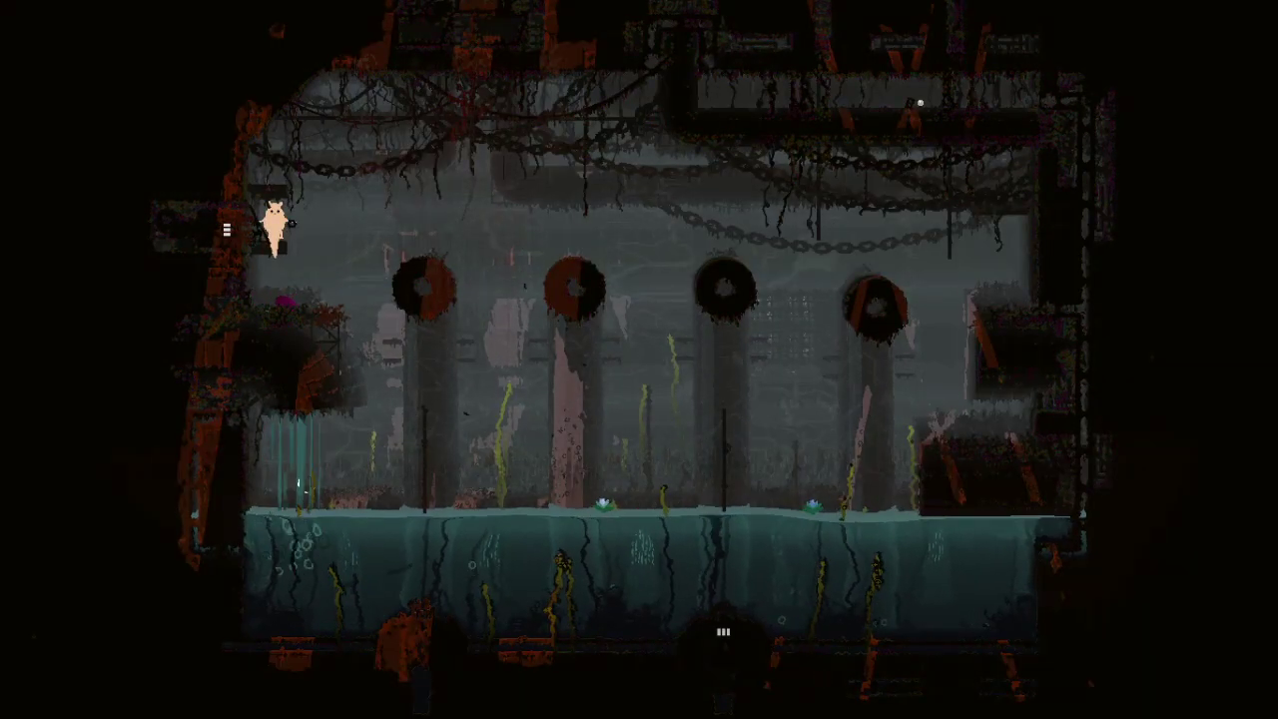
Step: Drop onto the plant ledge, stand up and throw the purple object off it
{"action": "key", "text": "Down"}
{"action": "key", "text": "Left"}
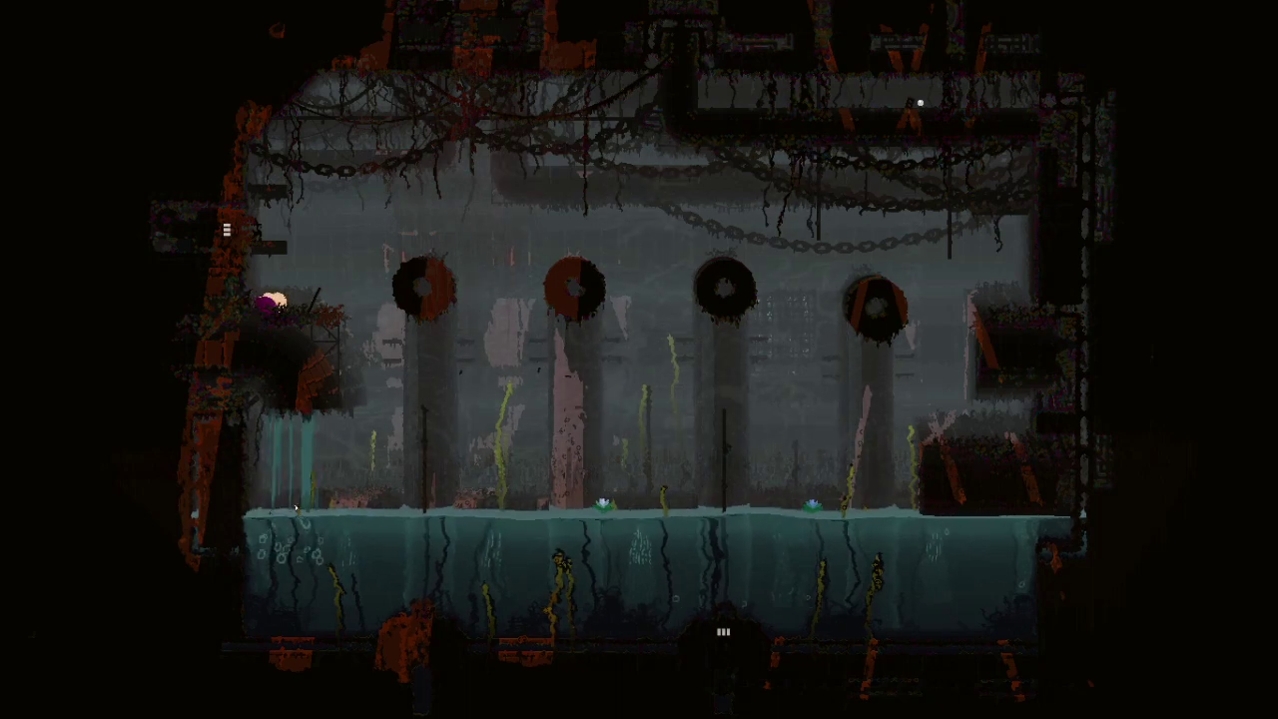
{"action": "key", "text": "Up"}
{"action": "key", "text": "Right"}
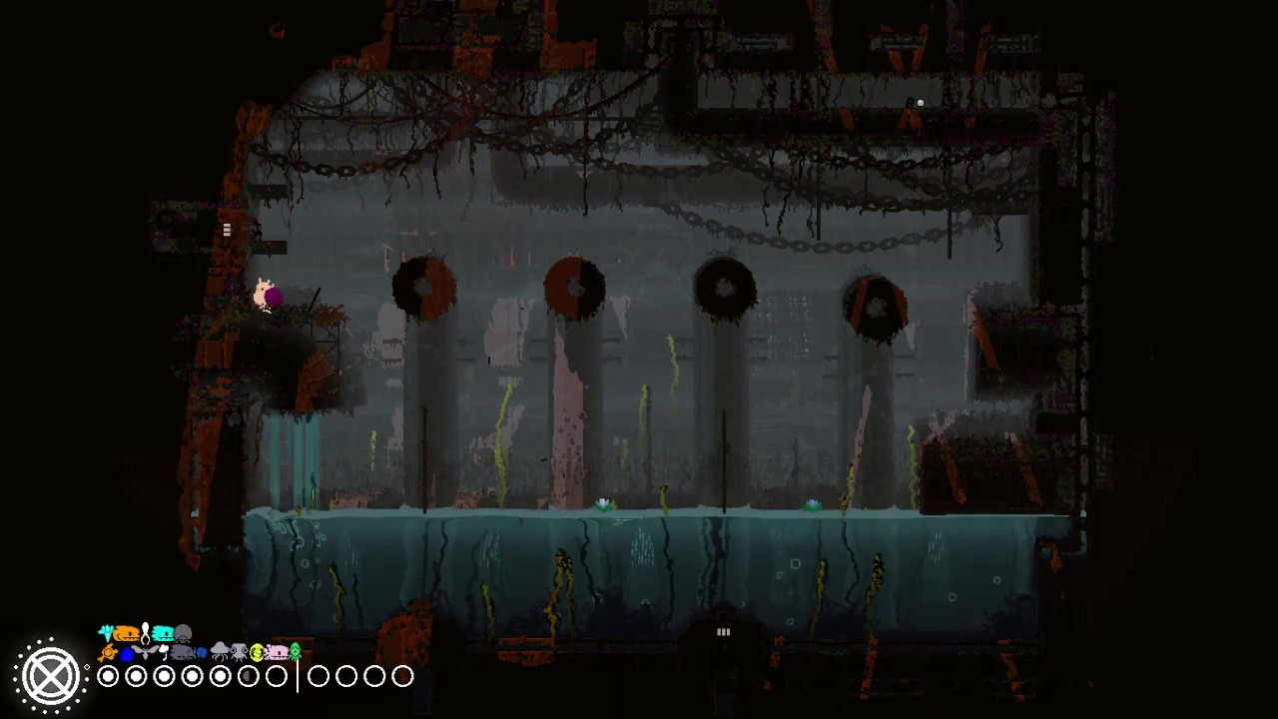
{"action": "key", "text": "Right"}
{"action": "key", "text": "x"}
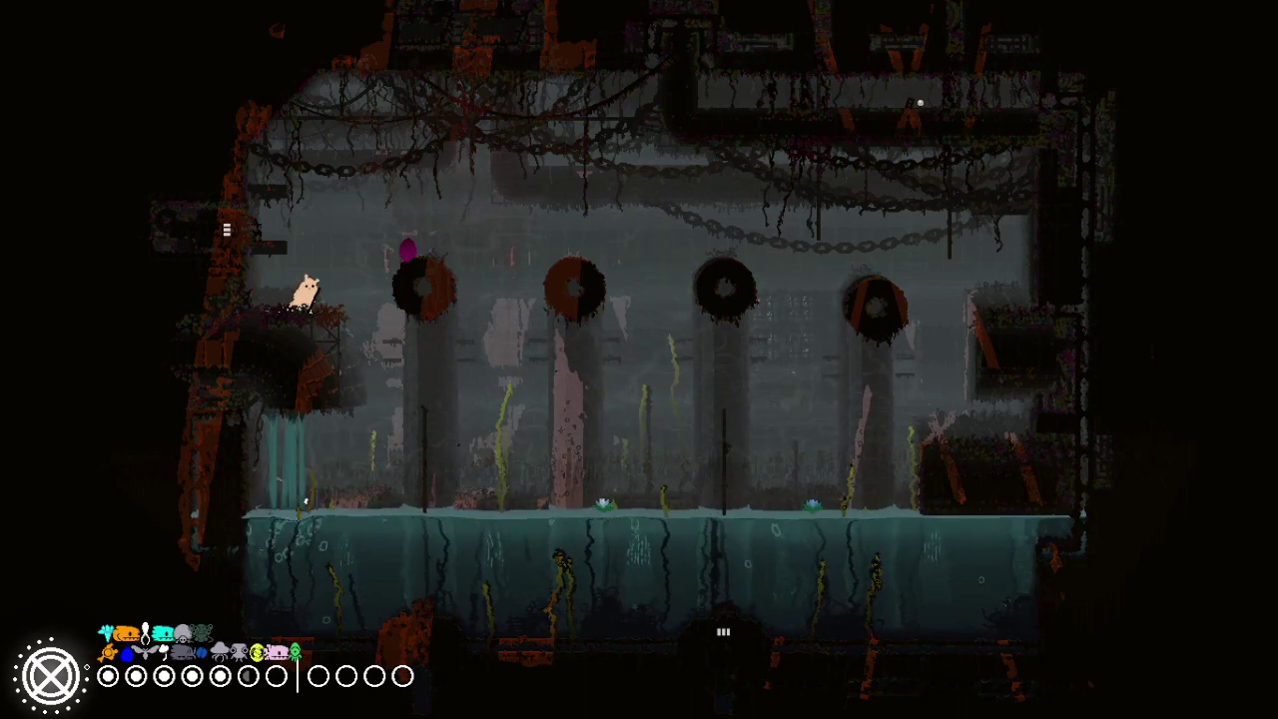
{"action": "key", "text": "Right"}
{"action": "key", "text": "Right"}
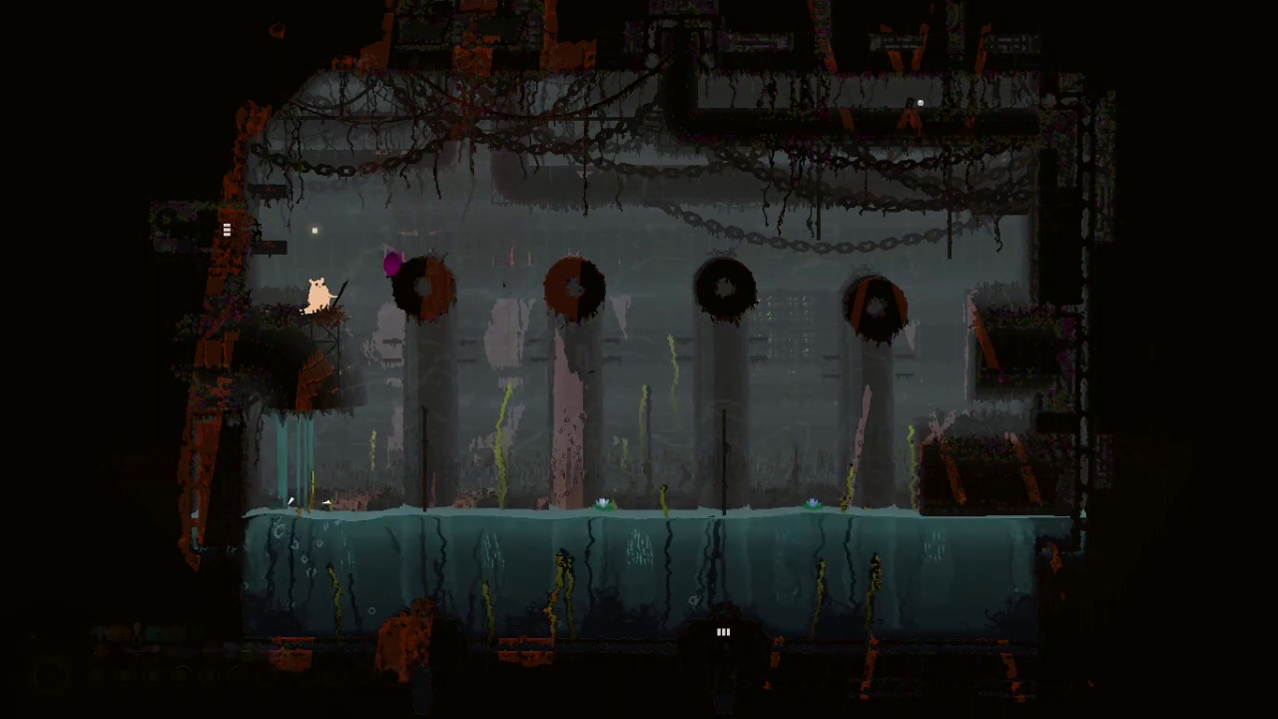
Step: Drop into the water and swim between the poles, climbing the second one
{"action": "key", "text": "Right"}
{"action": "key", "text": "Up"}
{"action": "key", "text": "Right"}
{"action": "key", "text": "Up"}
{"action": "key", "text": "z"}
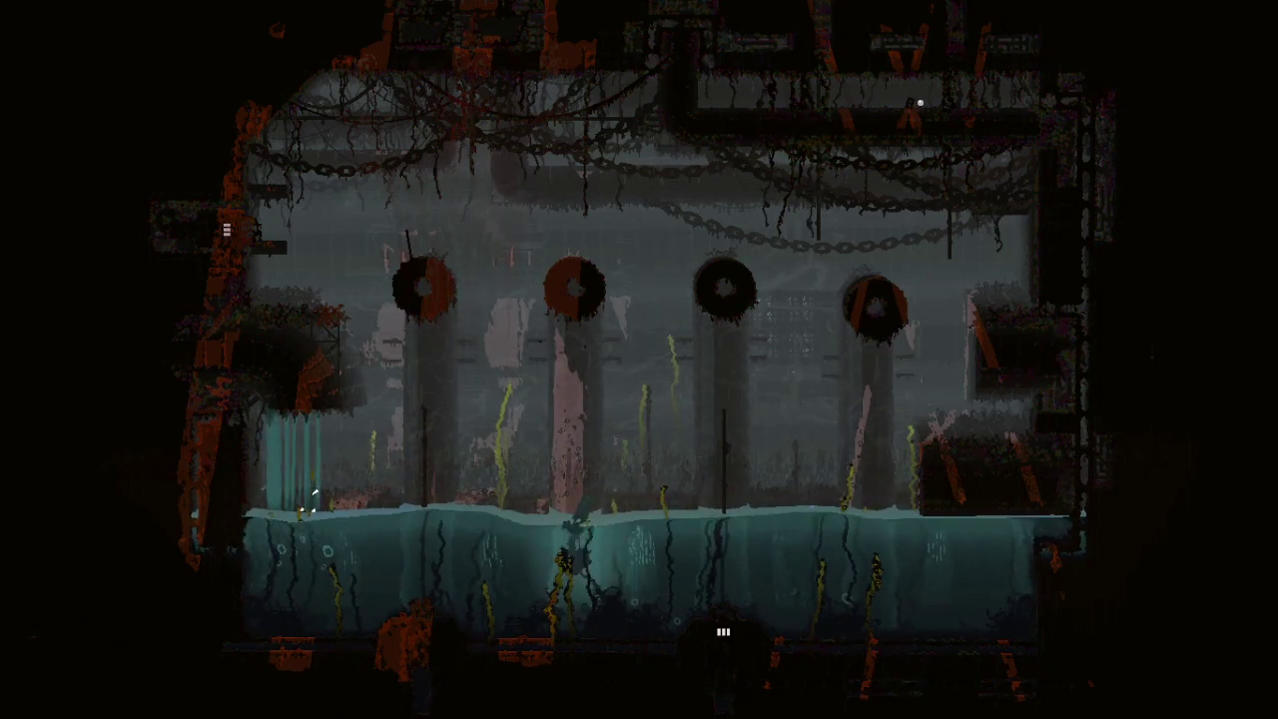
{"action": "key", "text": "Up"}
{"action": "key", "text": "Right"}
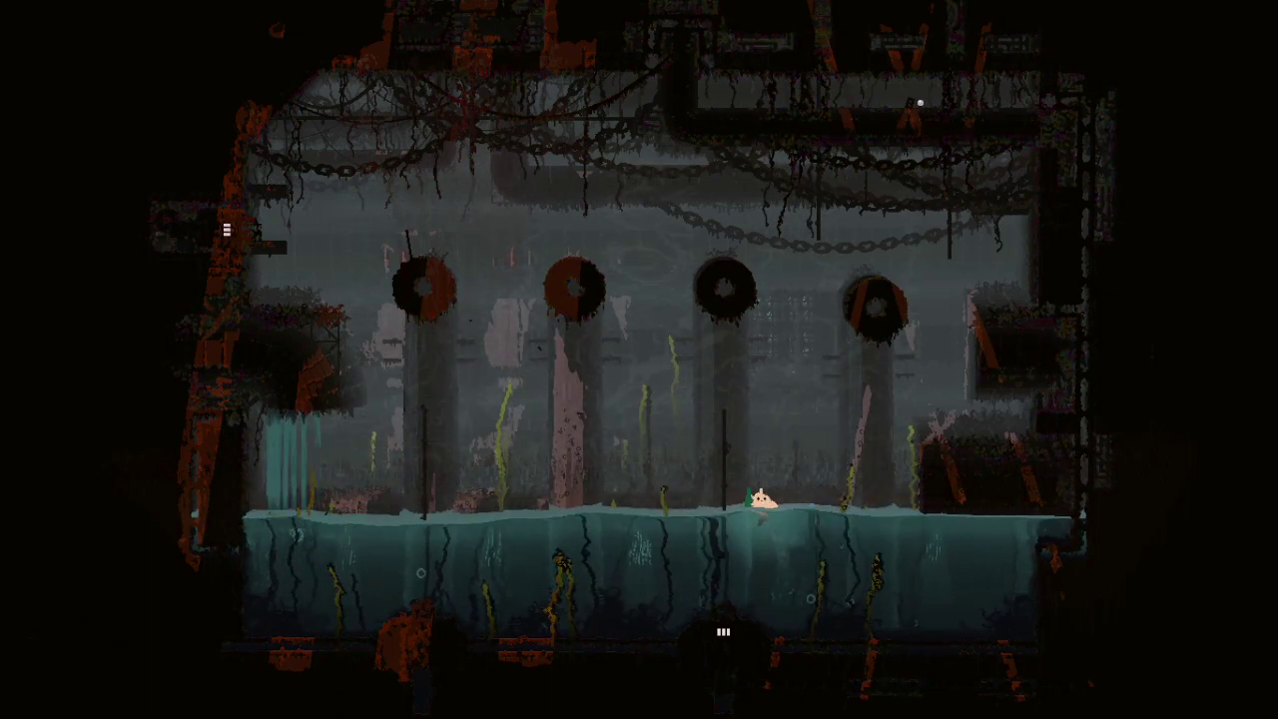
{"action": "key", "text": "Left"}
{"action": "key", "text": "Up"}
{"action": "key", "text": "Up"}
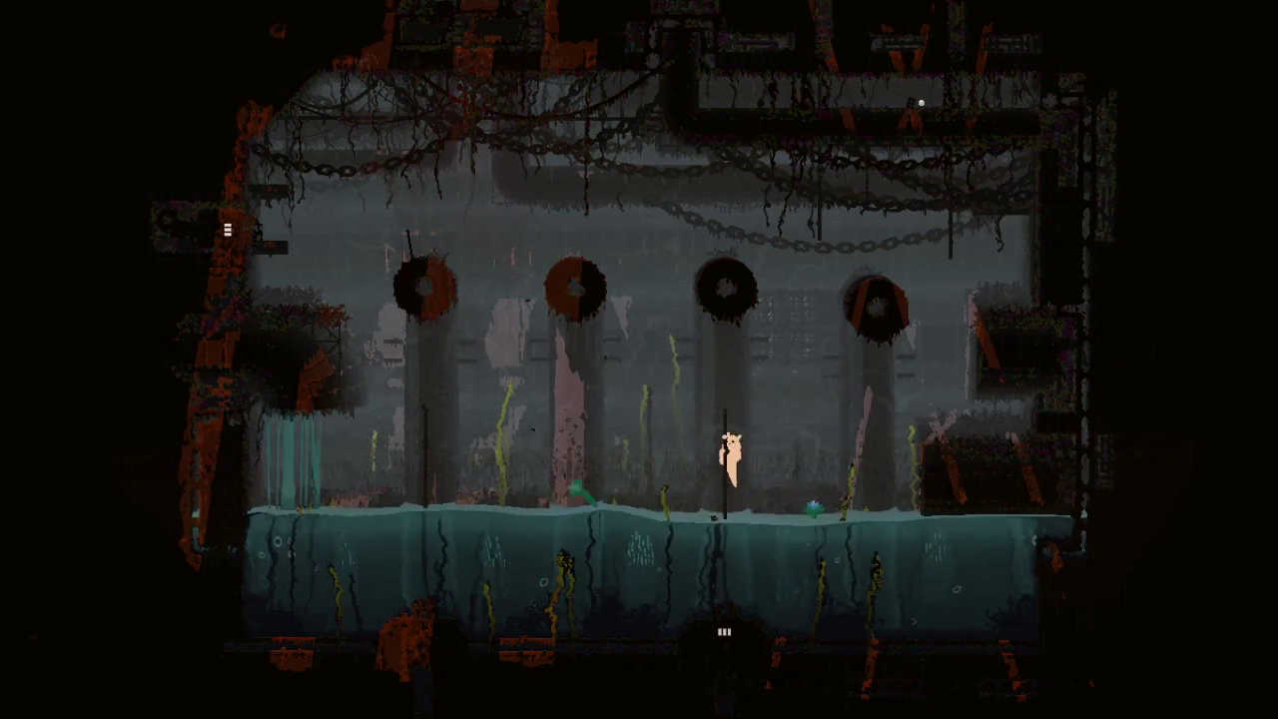
{"action": "key", "text": "Up"}
Step: Leap right from the pole, swim to the right wall and climb it
{"action": "key", "text": "Right"}
{"action": "key", "text": "z"}
{"action": "key", "text": "Right"}
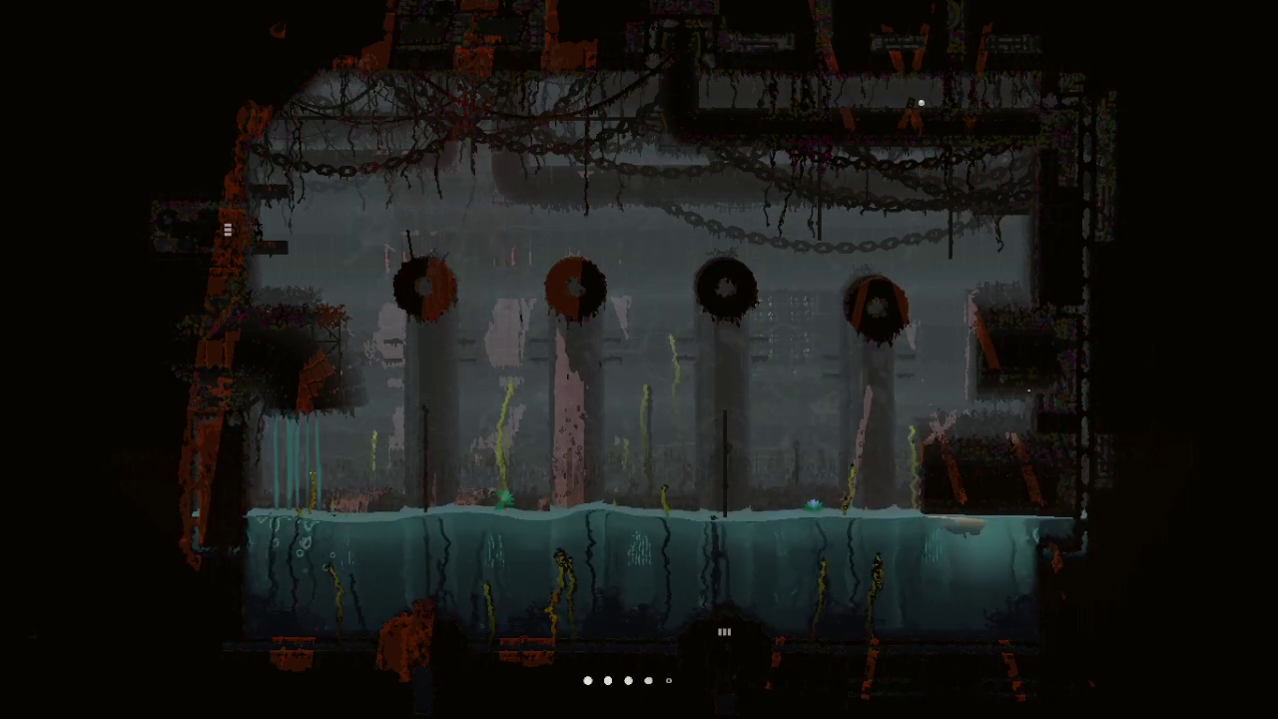
{"action": "key", "text": "Left"}
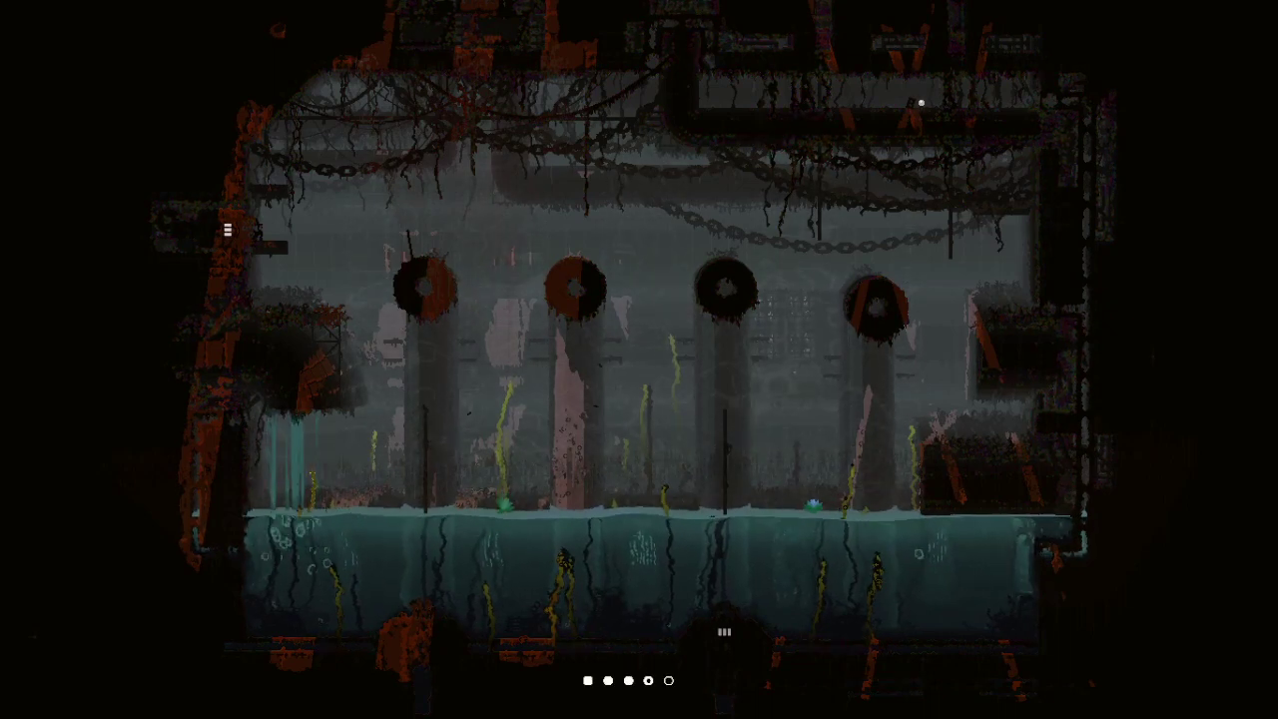
{"action": "key", "text": "Up"}
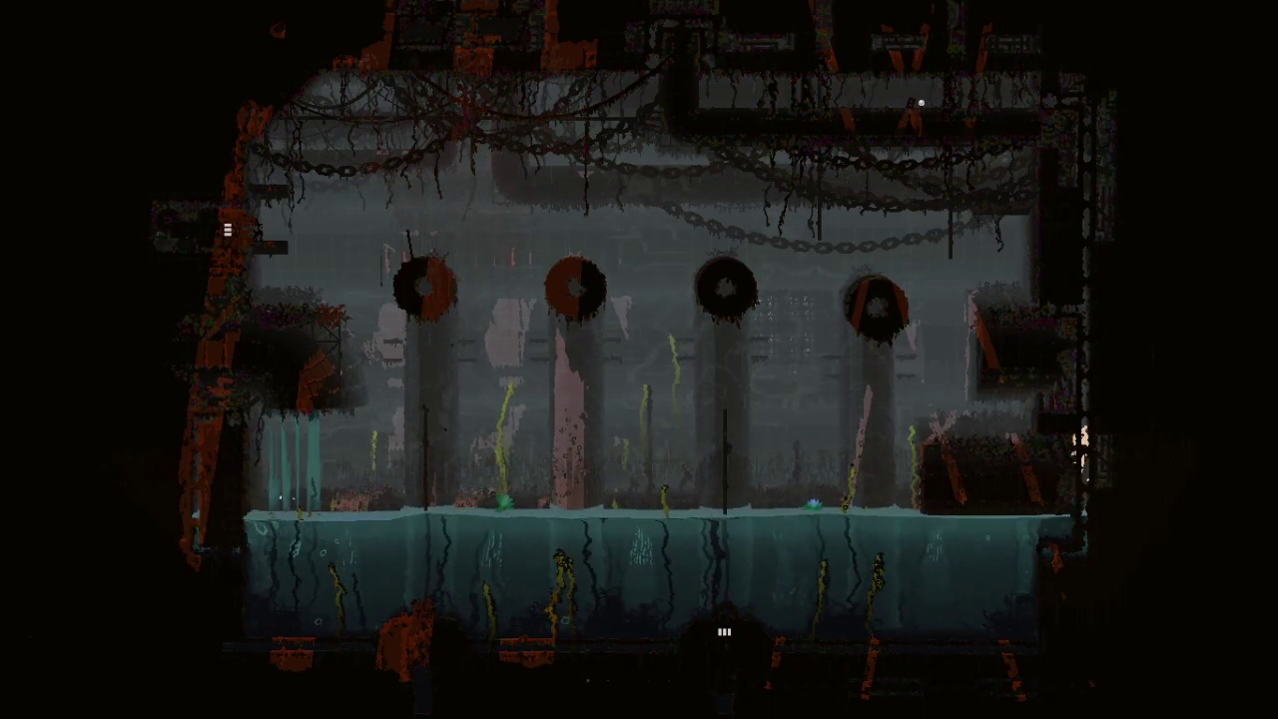
{"action": "key", "text": "Up"}
{"action": "key", "text": "Up"}
Step: Climb onto the top pipe and walk back and forth along it
{"action": "key", "text": "Left"}
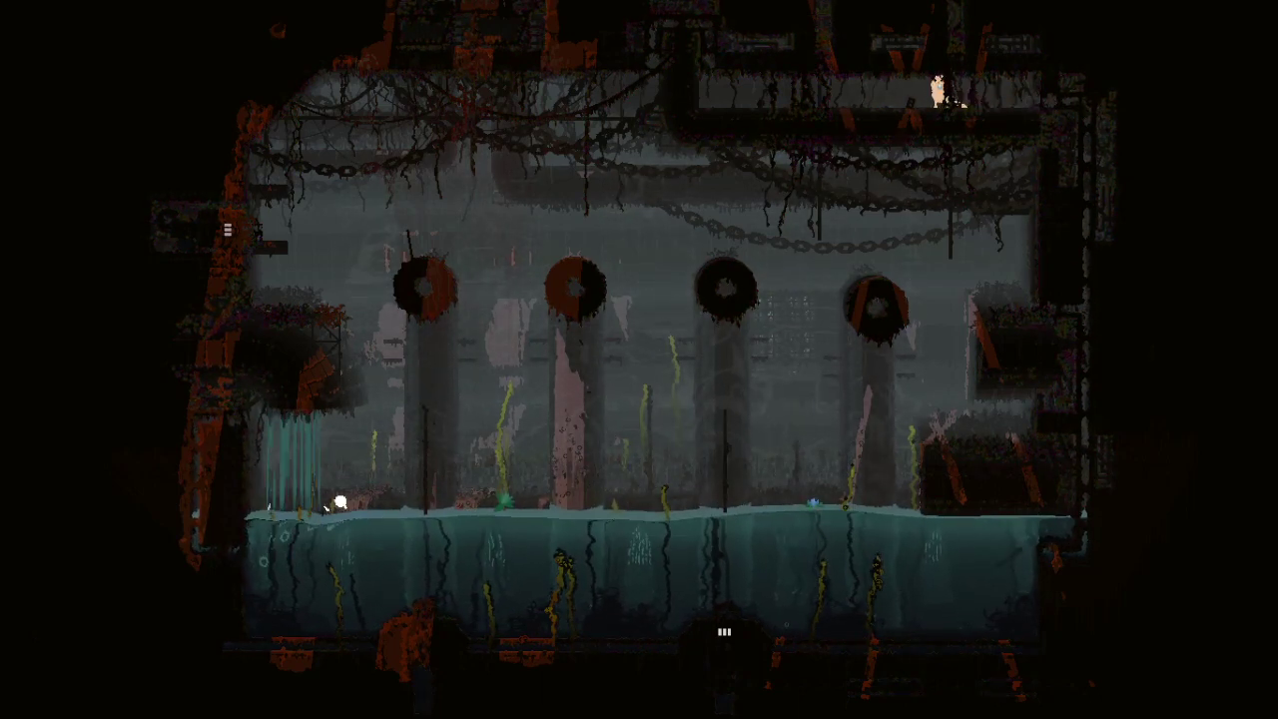
{"action": "key", "text": "Left"}
{"action": "key", "text": "Right"}
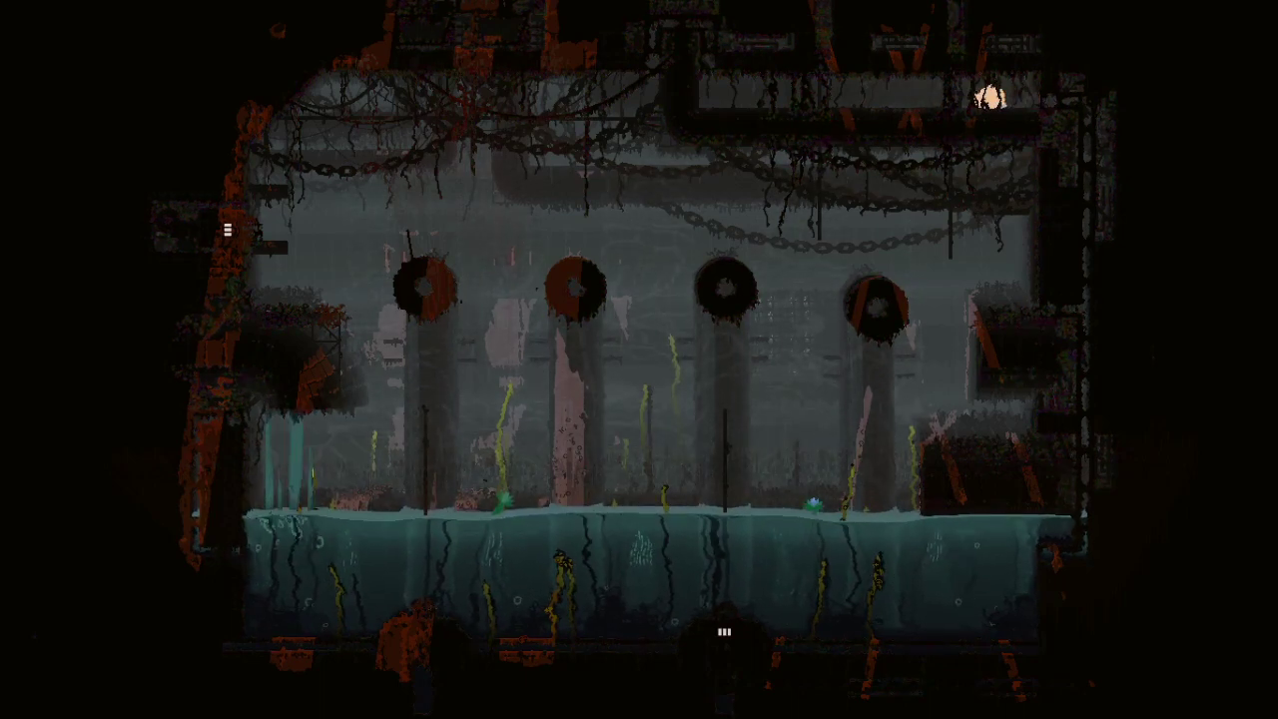
{"action": "key", "text": "Left"}
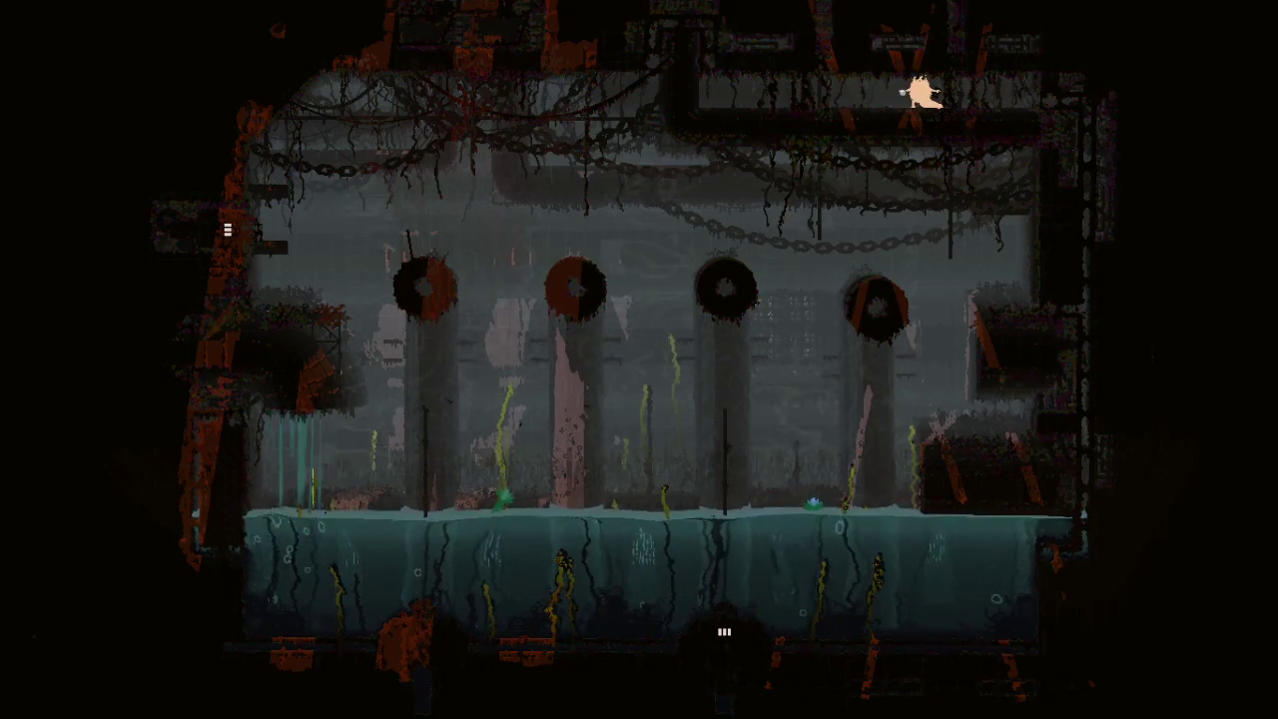
Step: Walk right into the dark passage, then back left along the top ledge
{"action": "key", "text": "Right"}
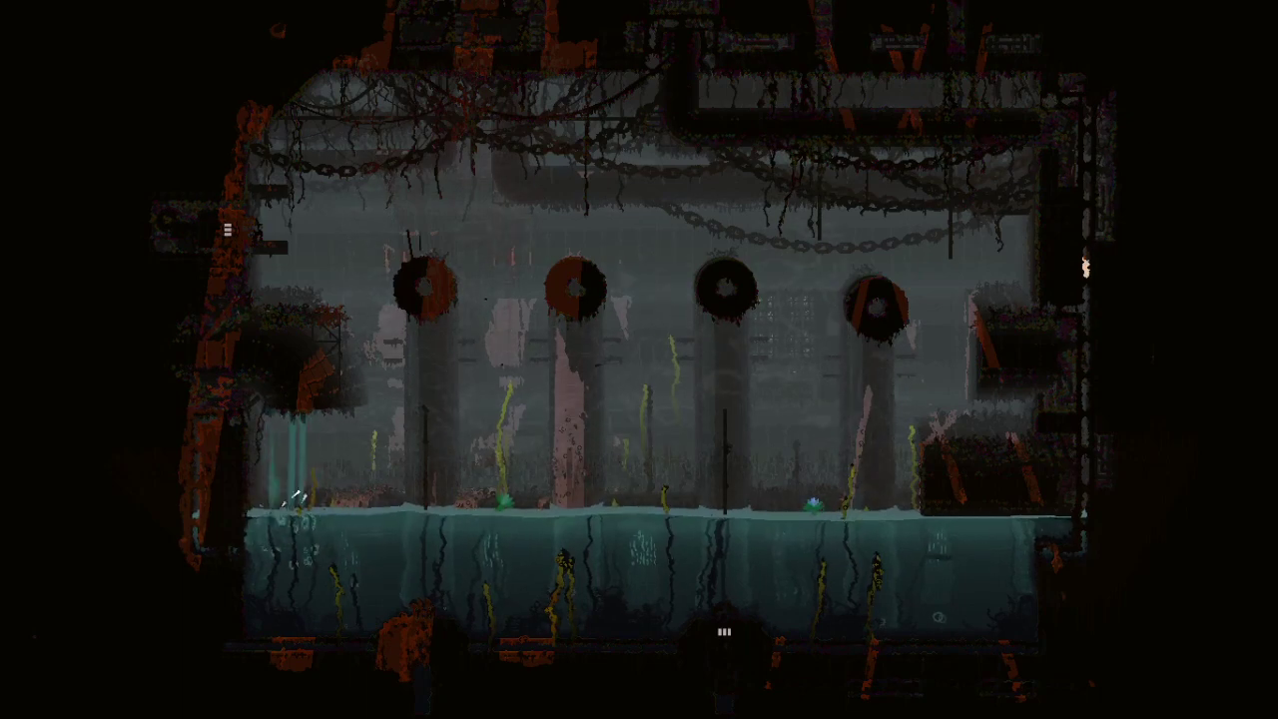
{"action": "key", "text": "Right"}
{"action": "key", "text": "Right"}
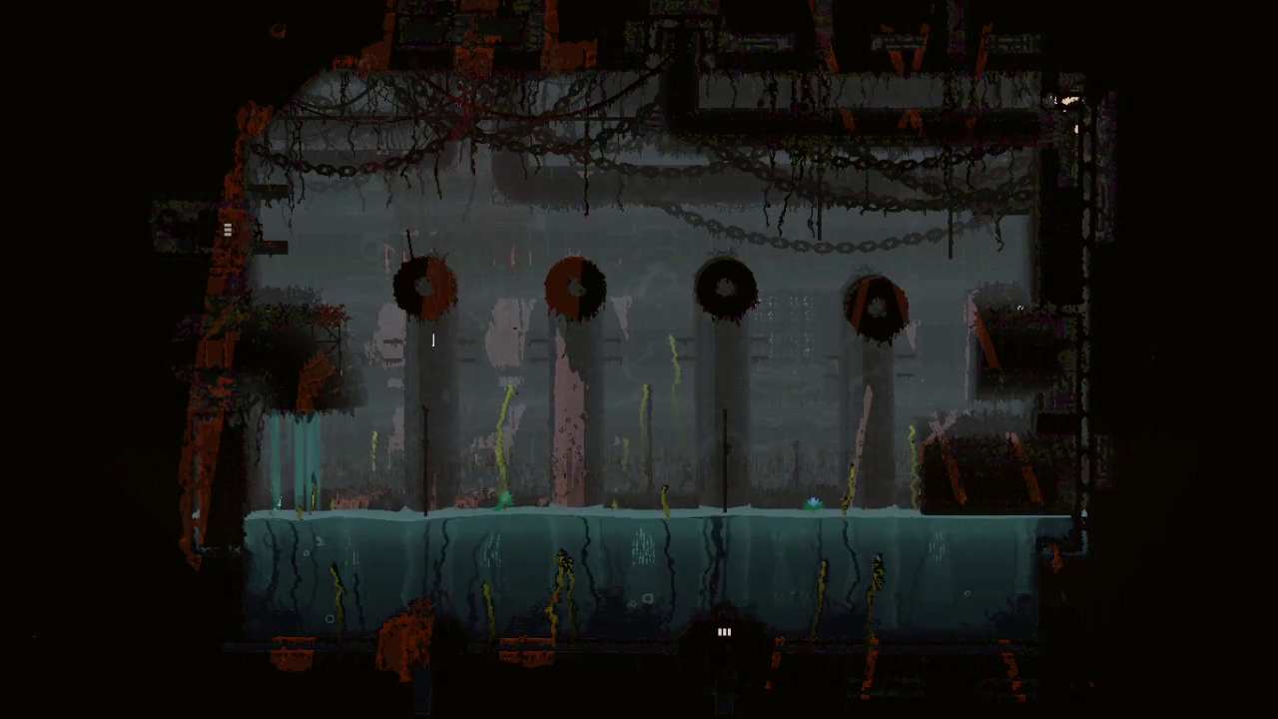
{"action": "key", "text": "Left"}
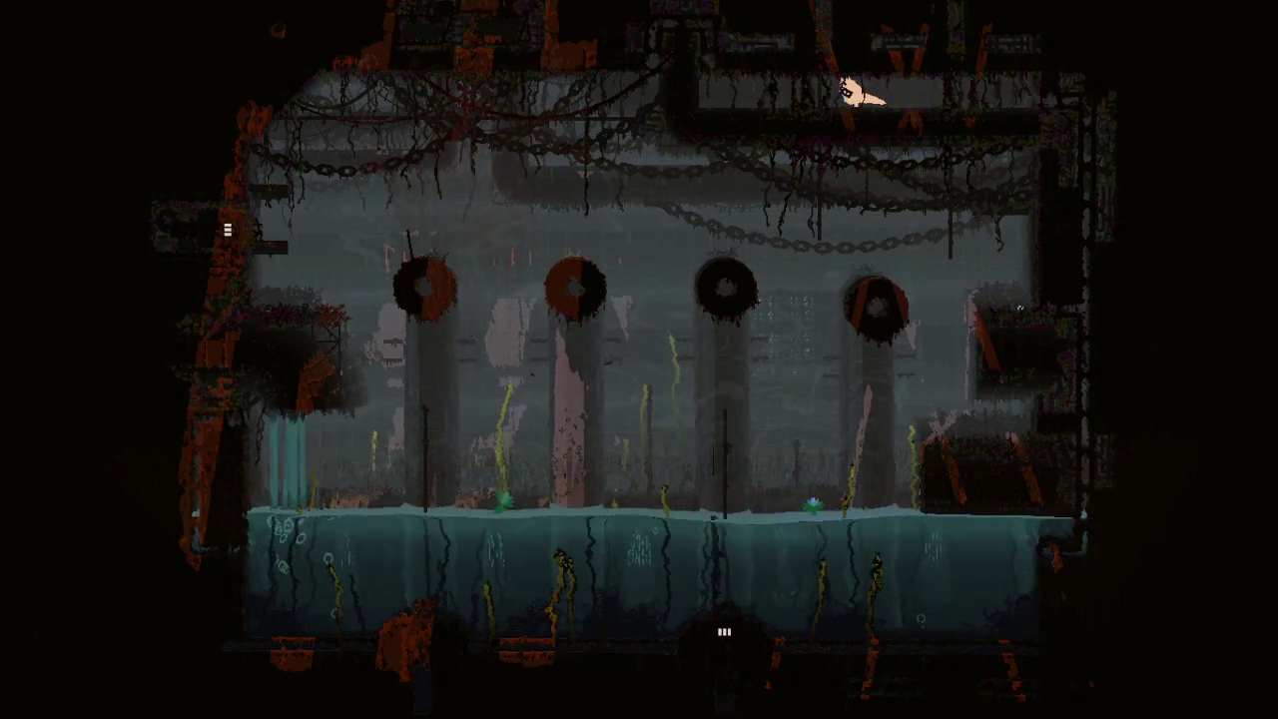
{"action": "key", "text": "Left"}
Step: Reclimb to the top ledge, go right, then descend the right pole onto the lower platform
{"action": "key", "text": "Right"}
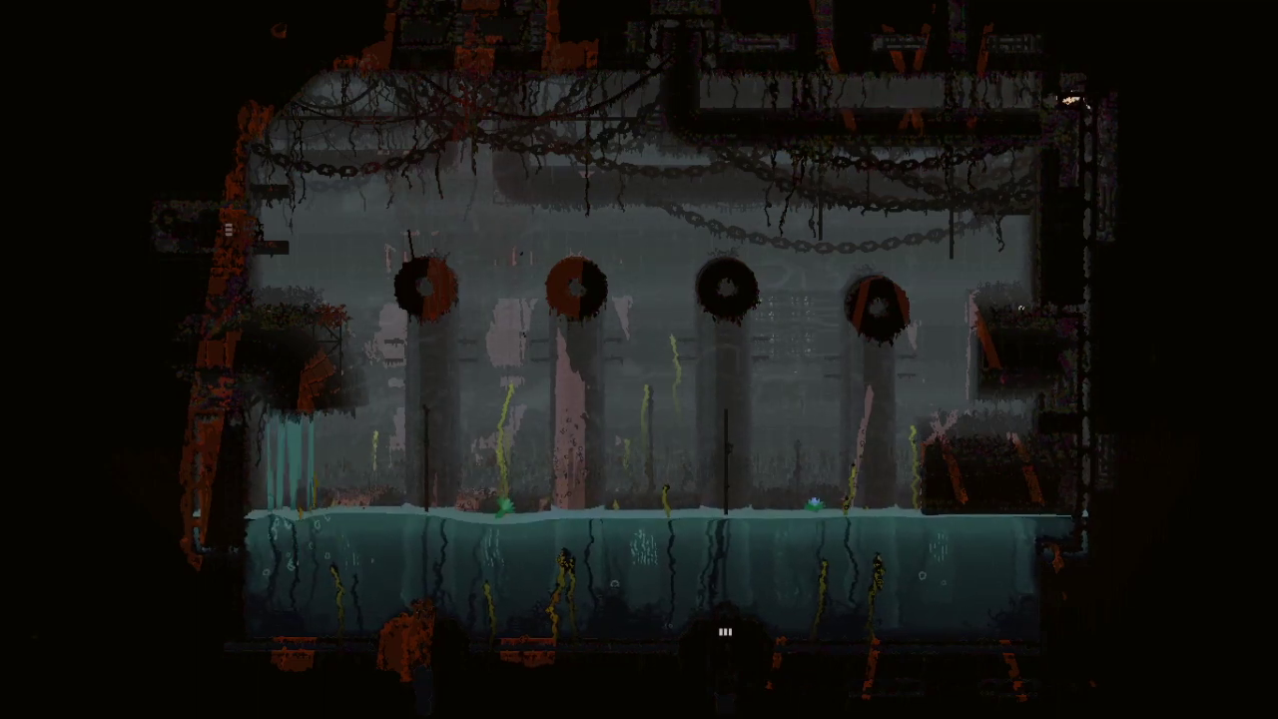
{"action": "key", "text": "Up"}
{"action": "key", "text": "Left"}
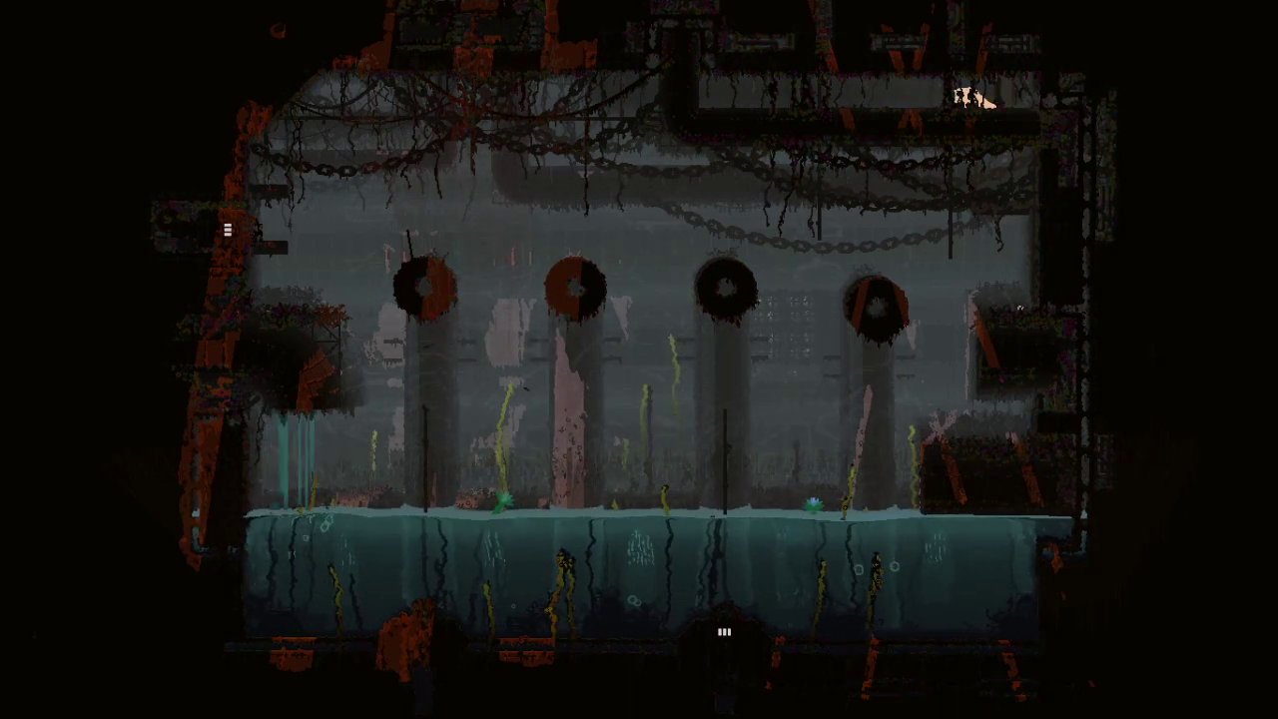
{"action": "key", "text": "Right"}
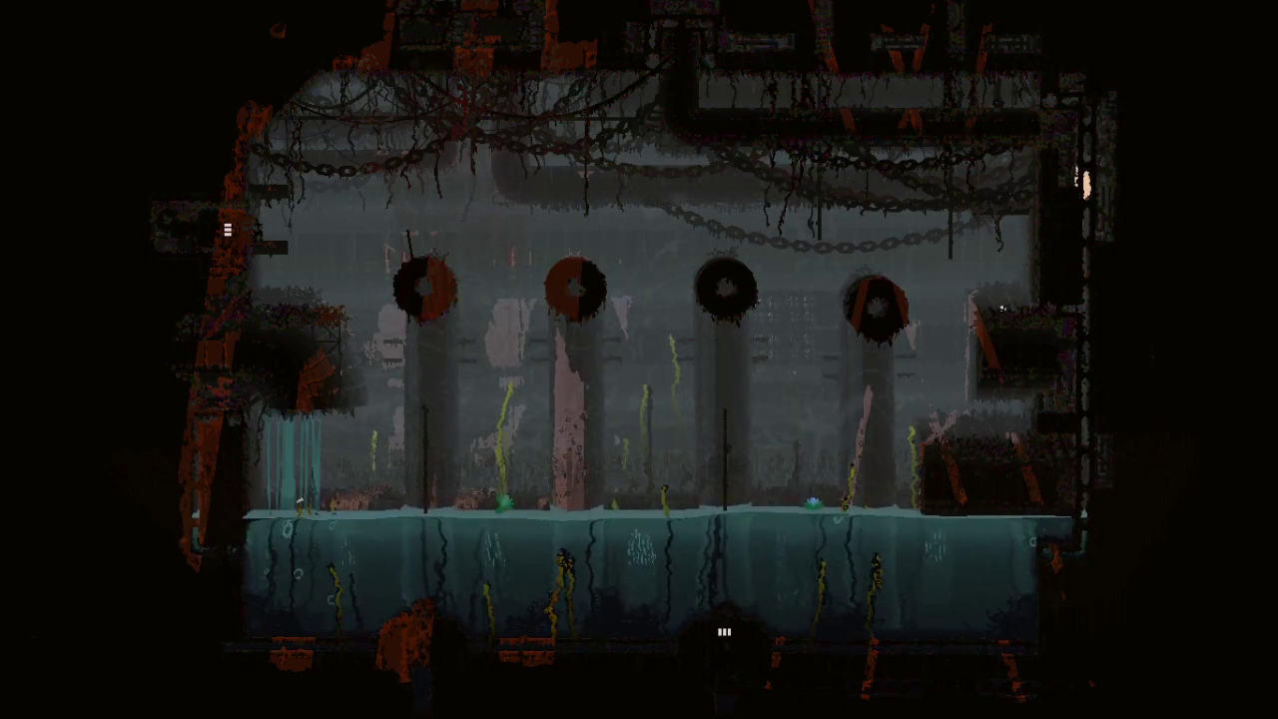
{"action": "key", "text": "Left"}
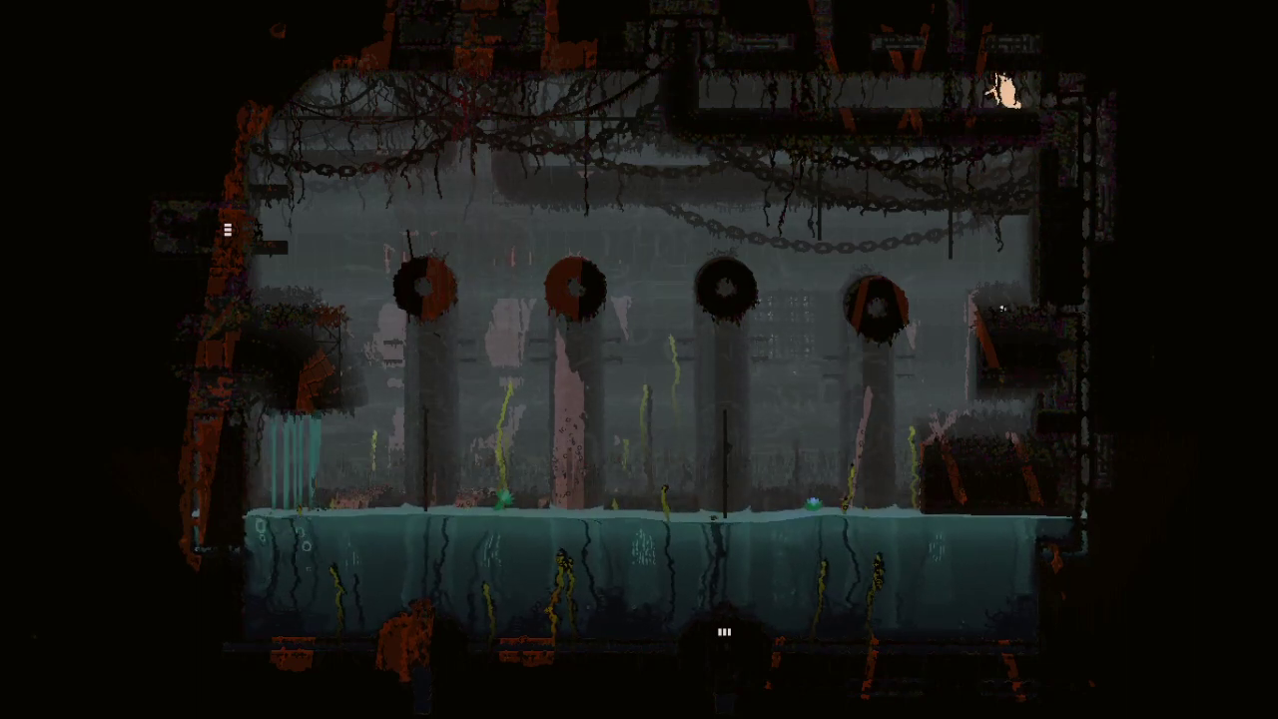
{"action": "key", "text": "Right"}
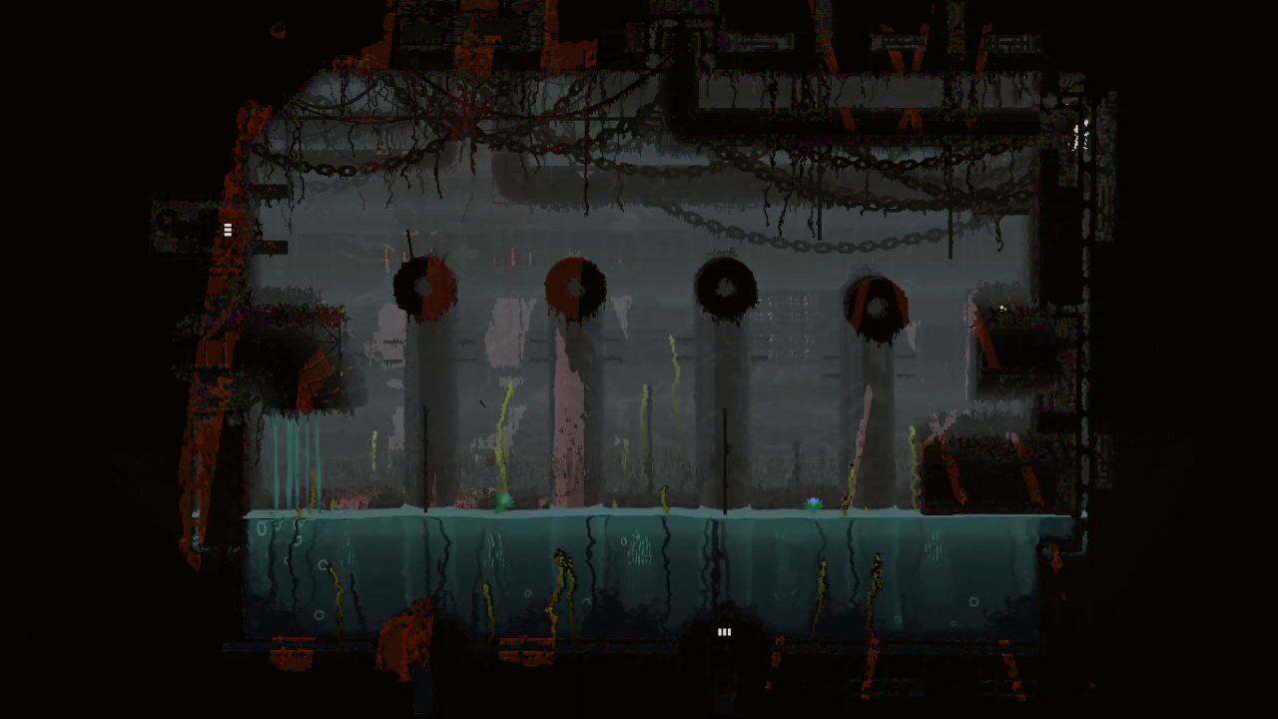
{"action": "key", "text": "Down"}
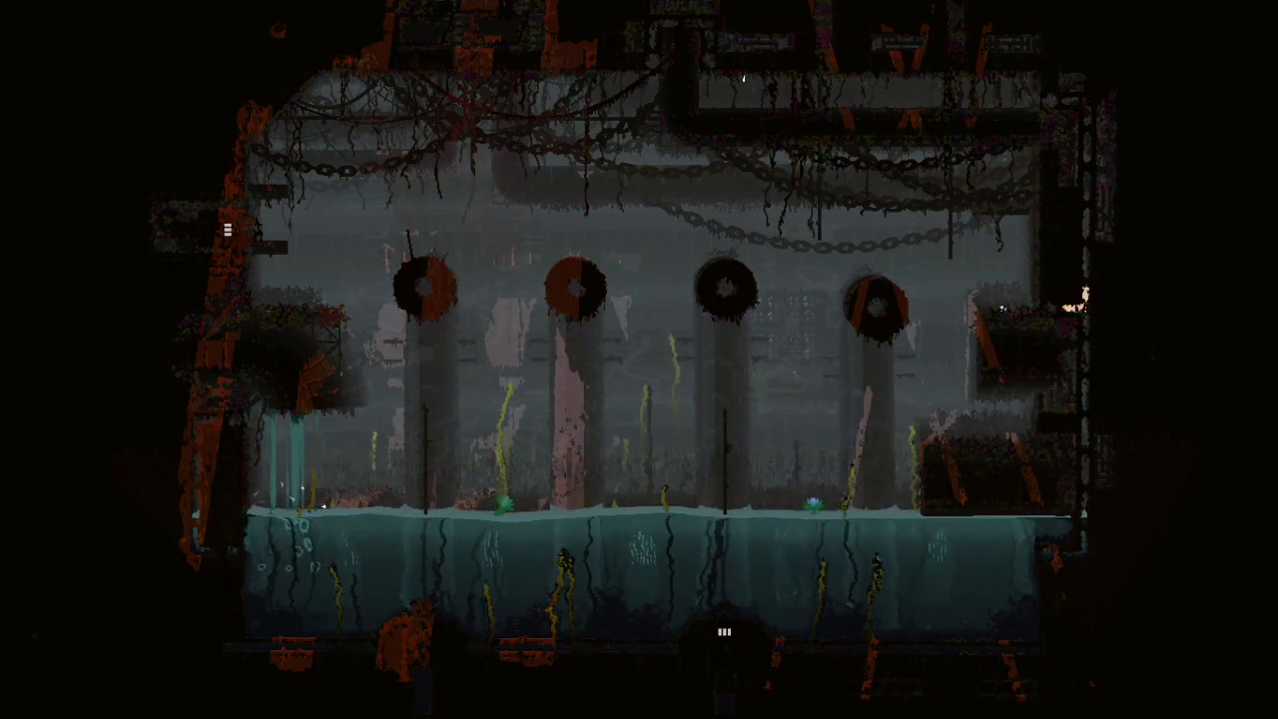
{"action": "key", "text": "Left"}
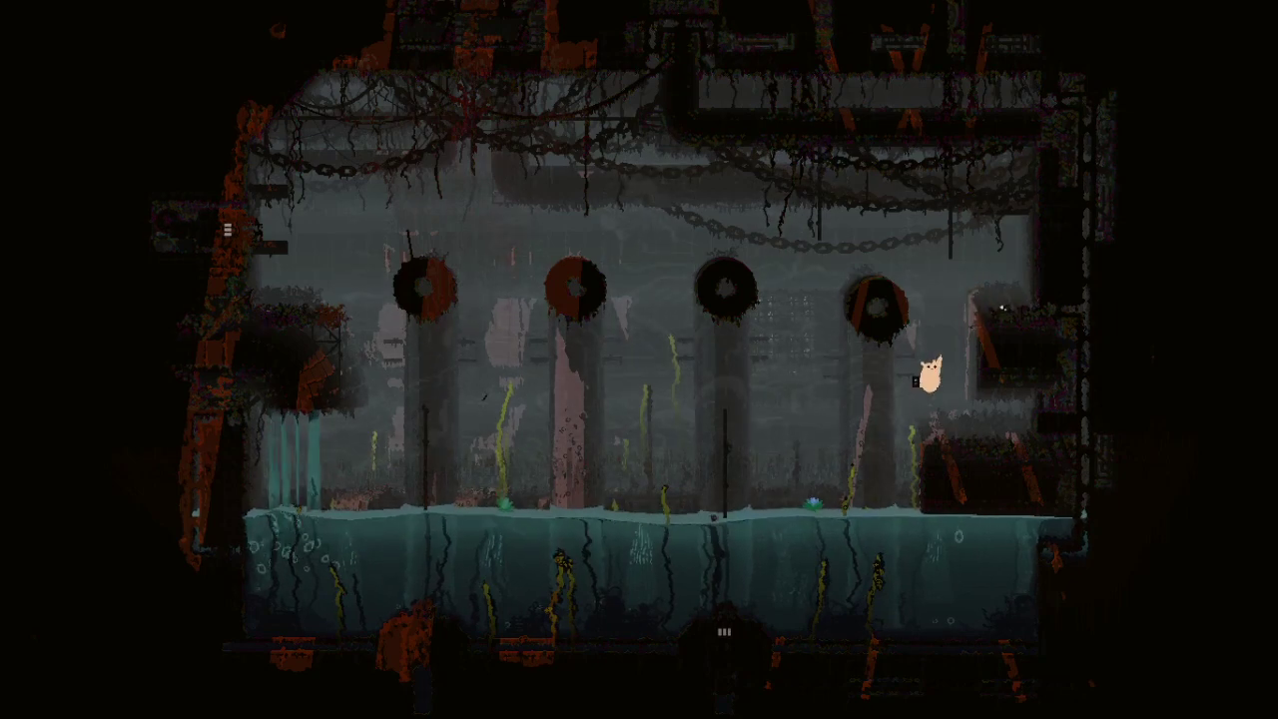
Step: Leap into the water, climb the central pole, then drop back into the water
{"action": "key", "text": "z"}
{"action": "key", "text": "Left"}
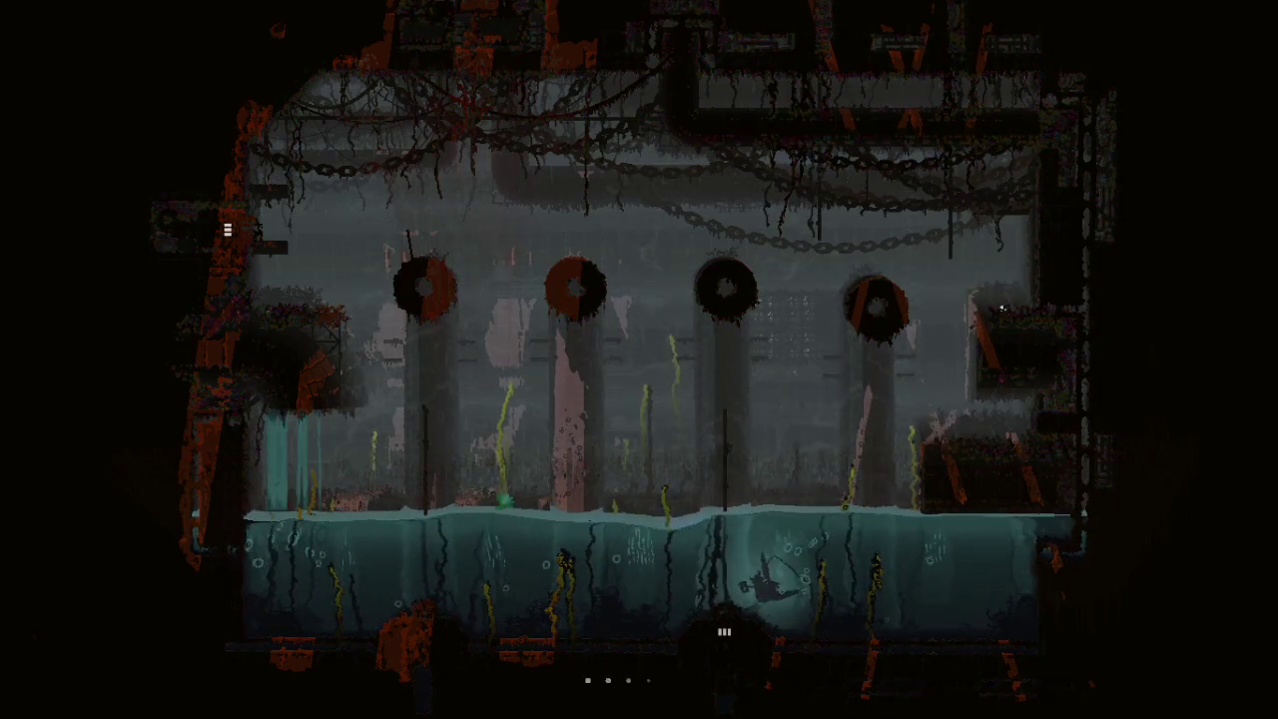
{"action": "key", "text": "Up"}
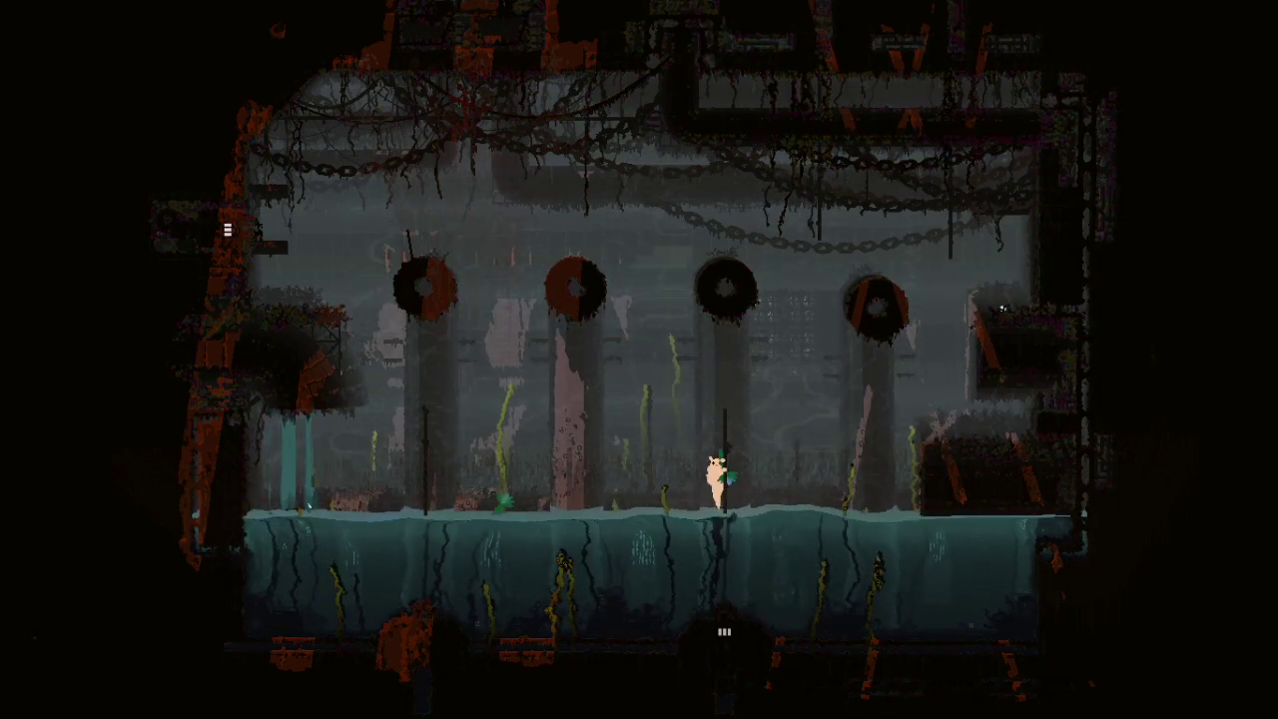
{"action": "key", "text": "Up"}
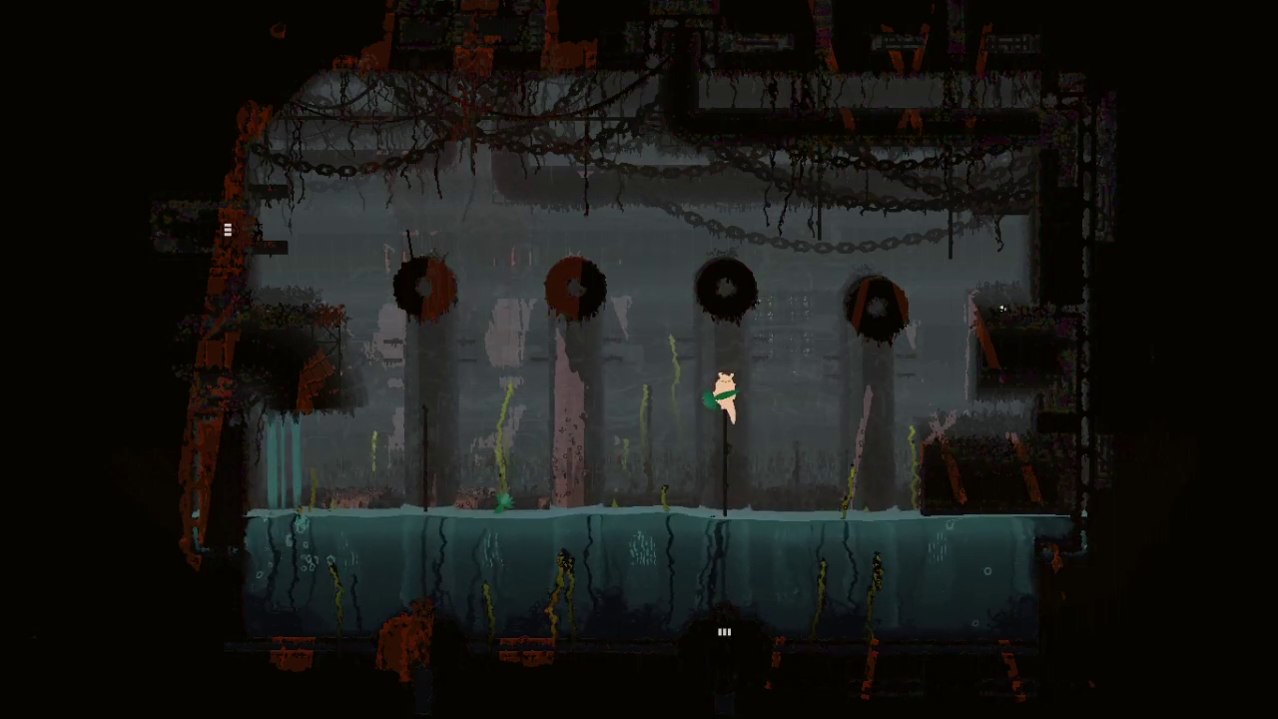
{"action": "key", "text": "x"}
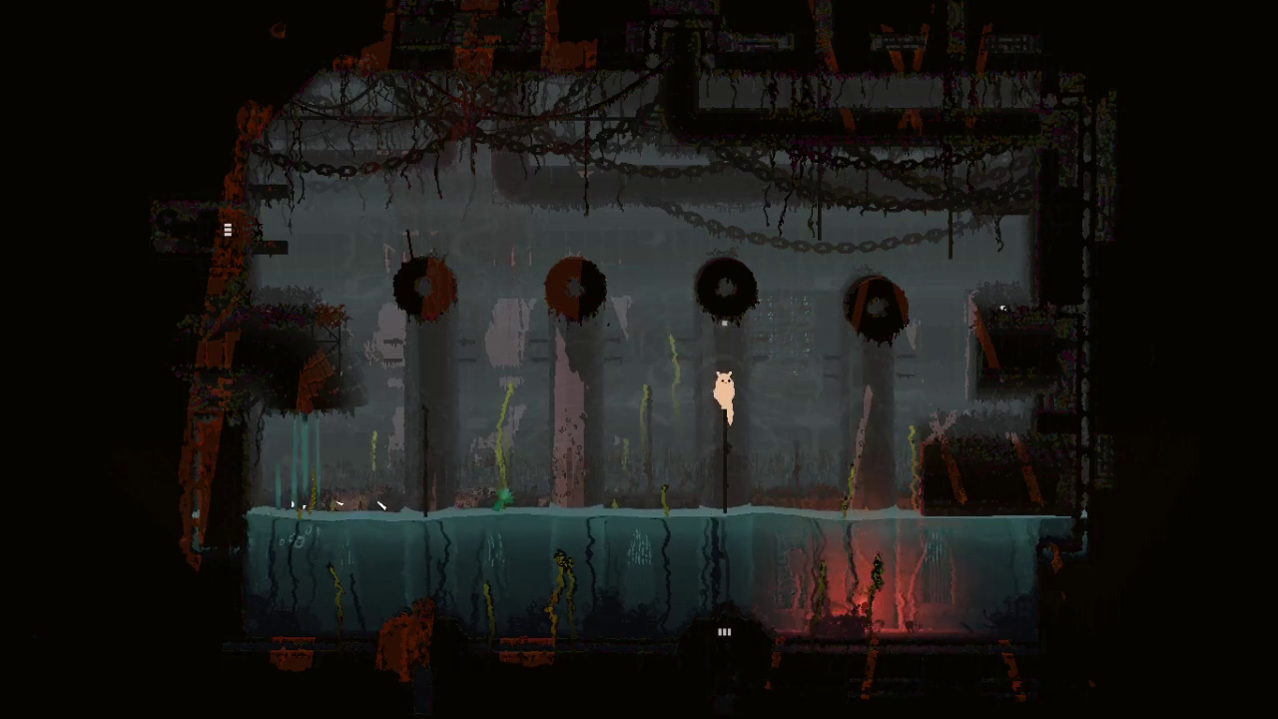
{"action": "key", "text": "Down"}
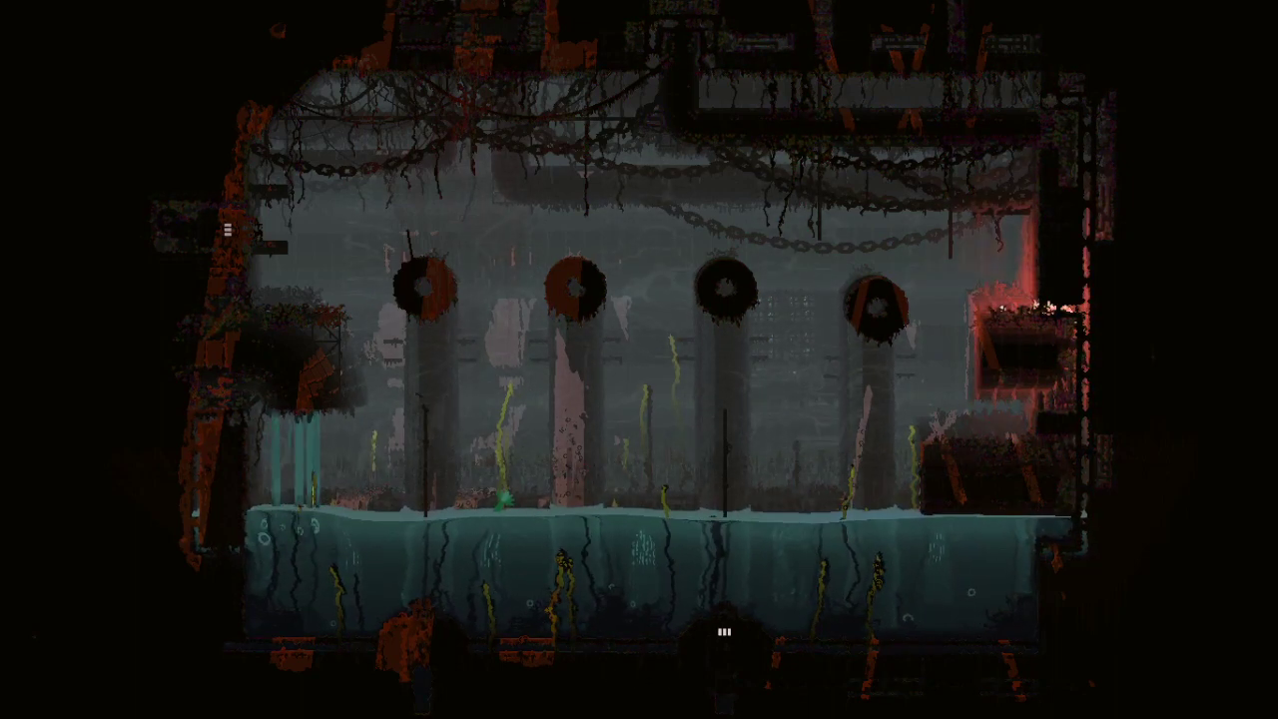
{"action": "key", "text": "Down"}
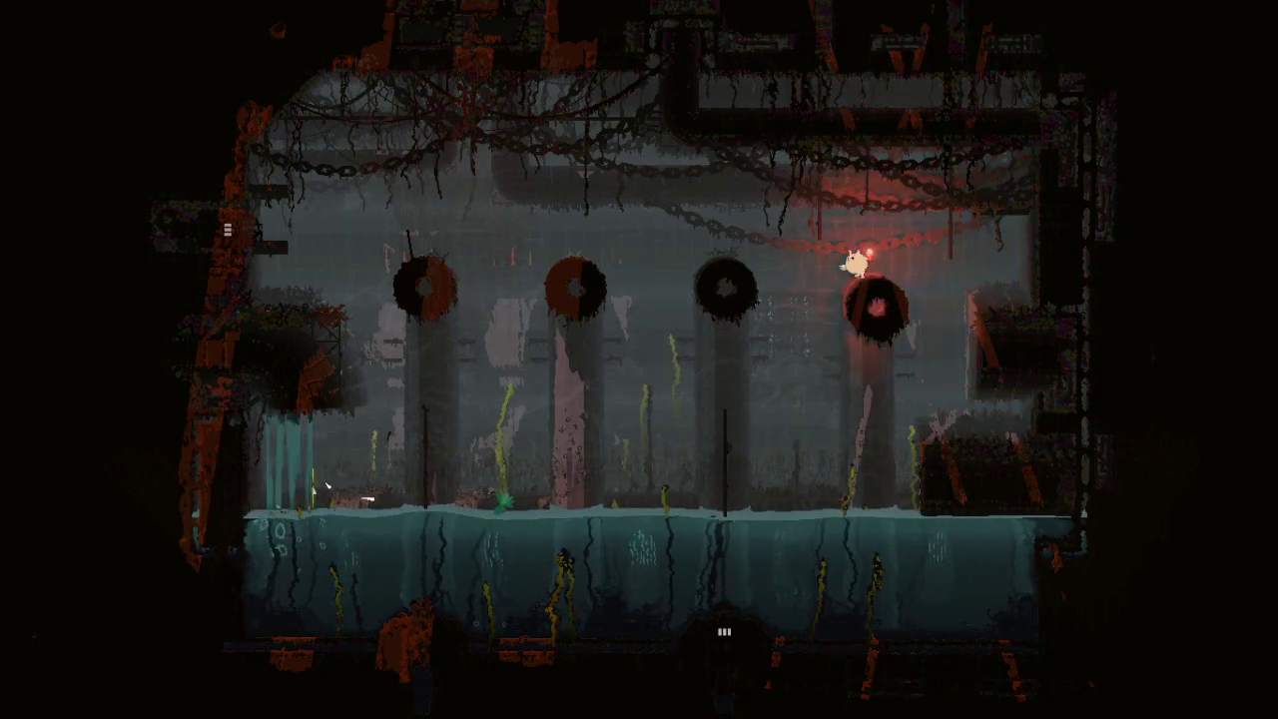
Step: Jump left across the fourth, third, second and first poles toward the left wall
{"action": "key", "text": "Right"}
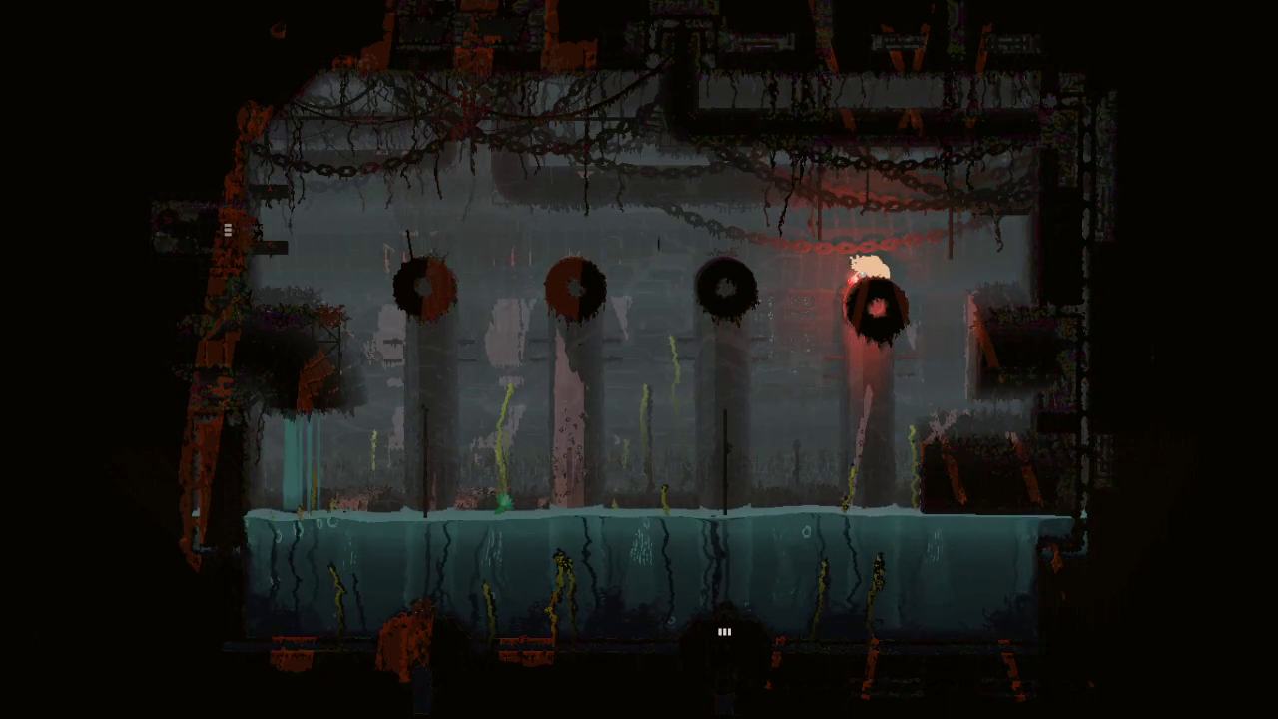
{"action": "key", "text": "Left"}
{"action": "key", "text": "z"}
{"action": "key", "text": "Down"}
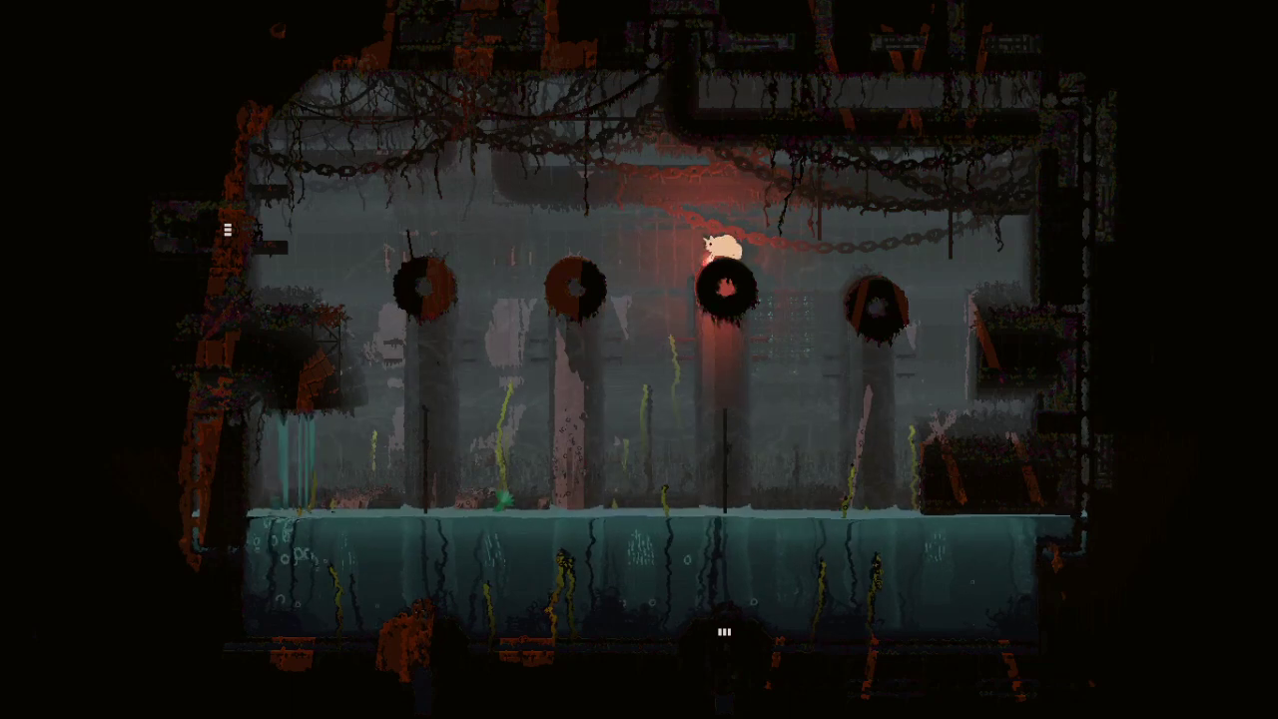
{"action": "key", "text": "Left"}
{"action": "key", "text": "z"}
{"action": "key", "text": "Left"}
{"action": "key", "text": "z"}
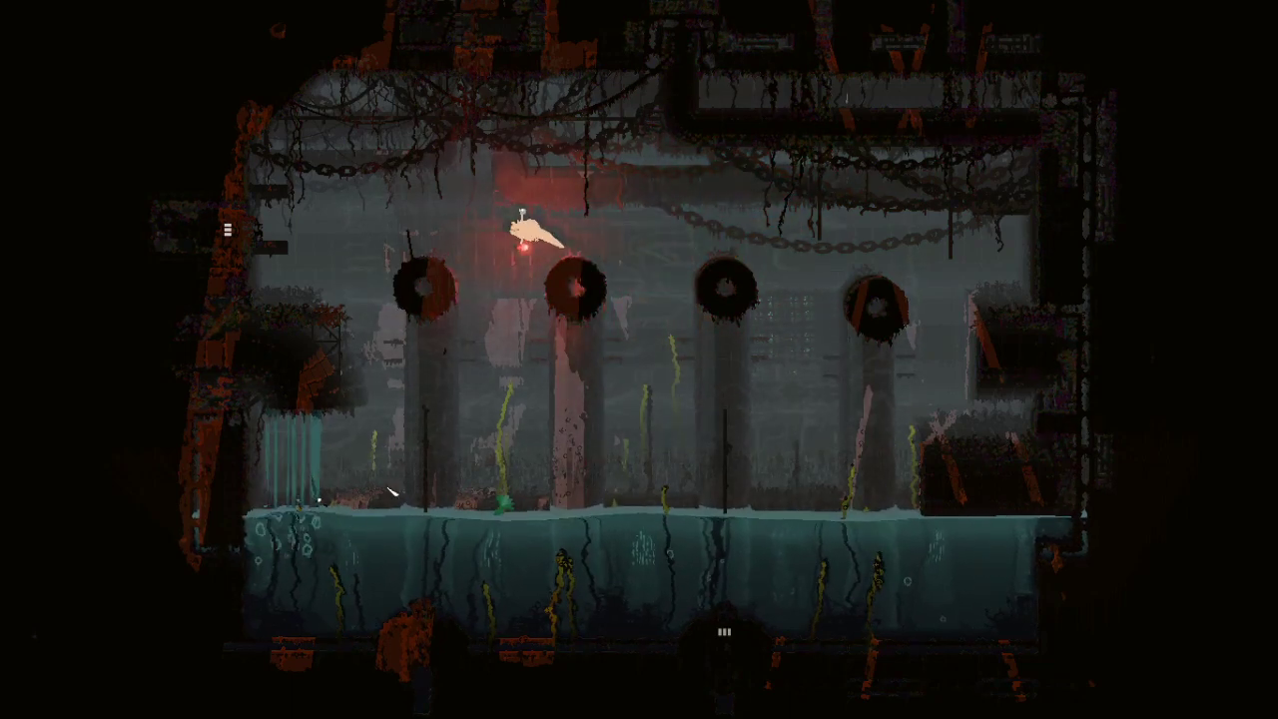
{"action": "key", "text": "Left"}
{"action": "key", "text": "z"}
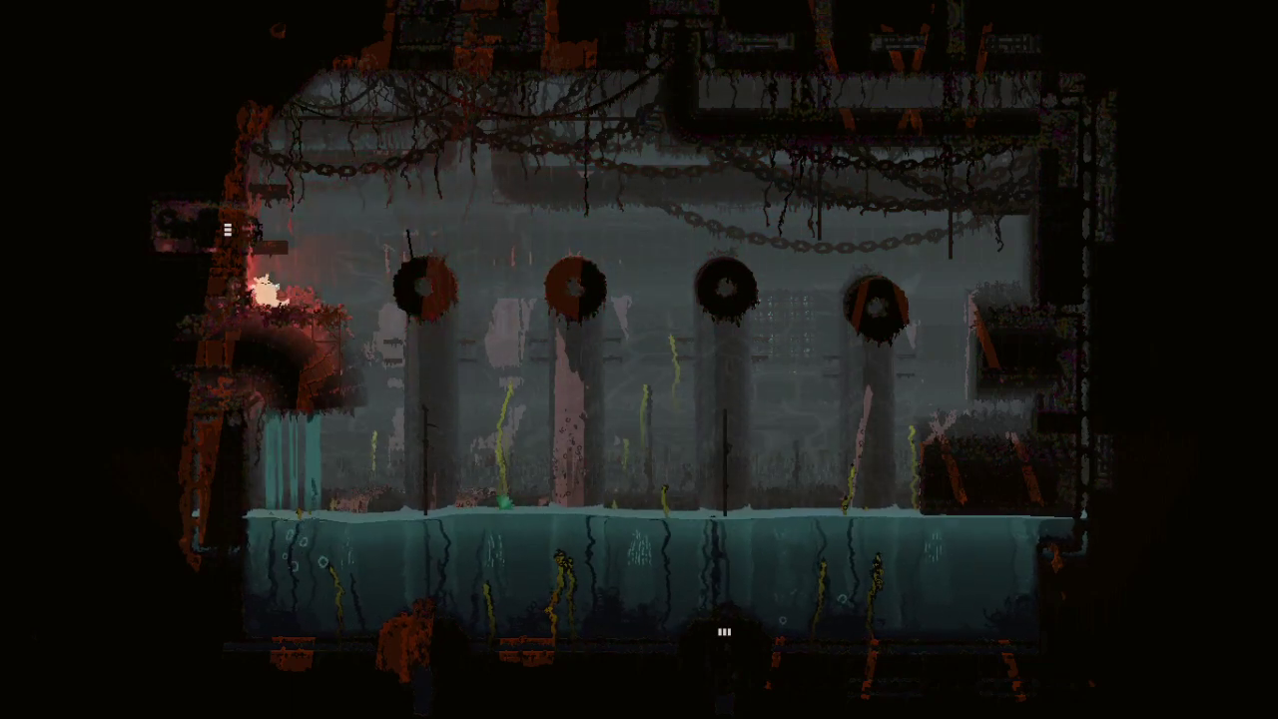
Step: Land back on the first tire pillar, drop to the lower ledge, and climb back up
{"action": "key", "text": "z"}
{"action": "key", "text": "Right"}
{"action": "key", "text": "x"}
{"action": "key", "text": "Right"}
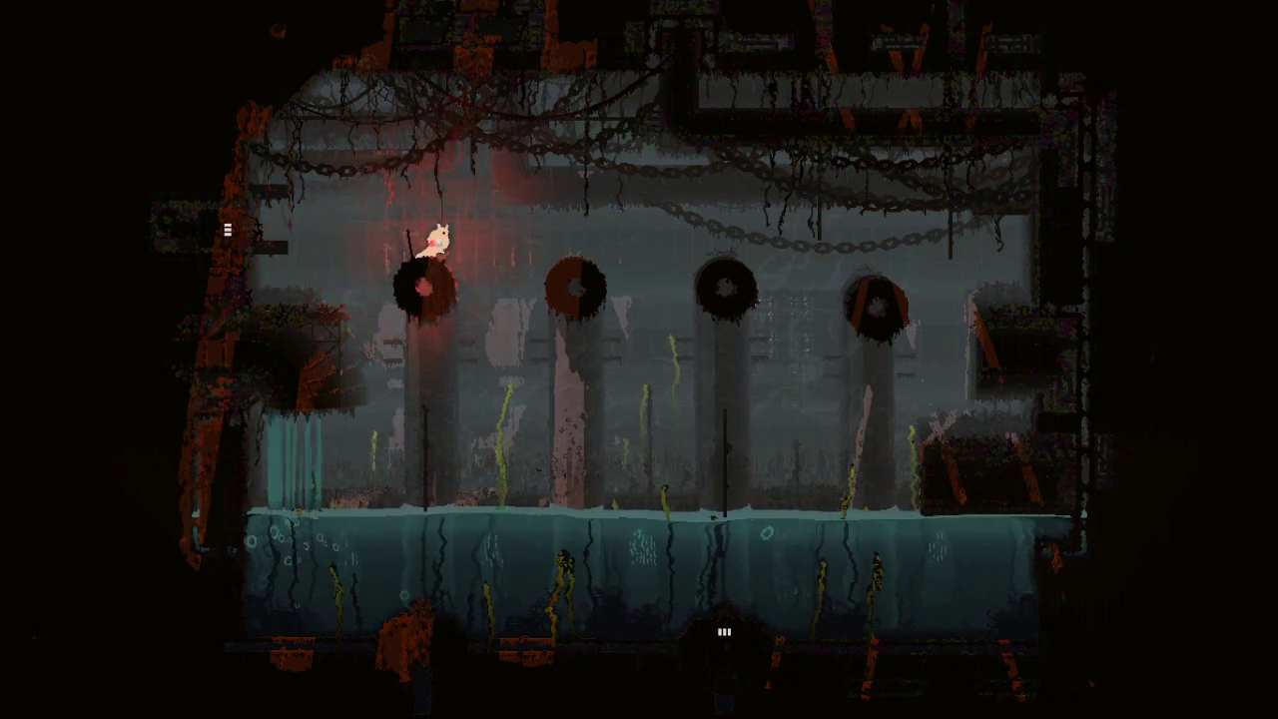
{"action": "key", "text": "Left"}
{"action": "key", "text": "z"}
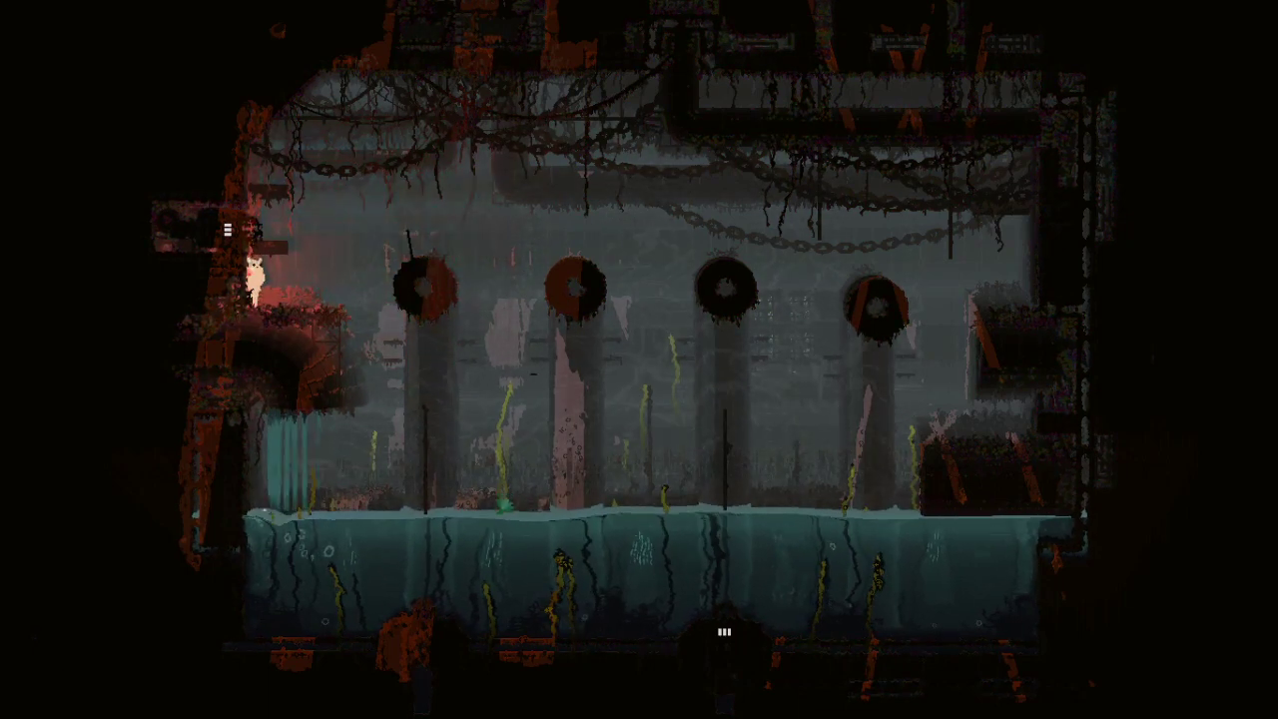
{"action": "key", "text": "Right"}
{"action": "key", "text": "Right"}
{"action": "key", "text": "z"}
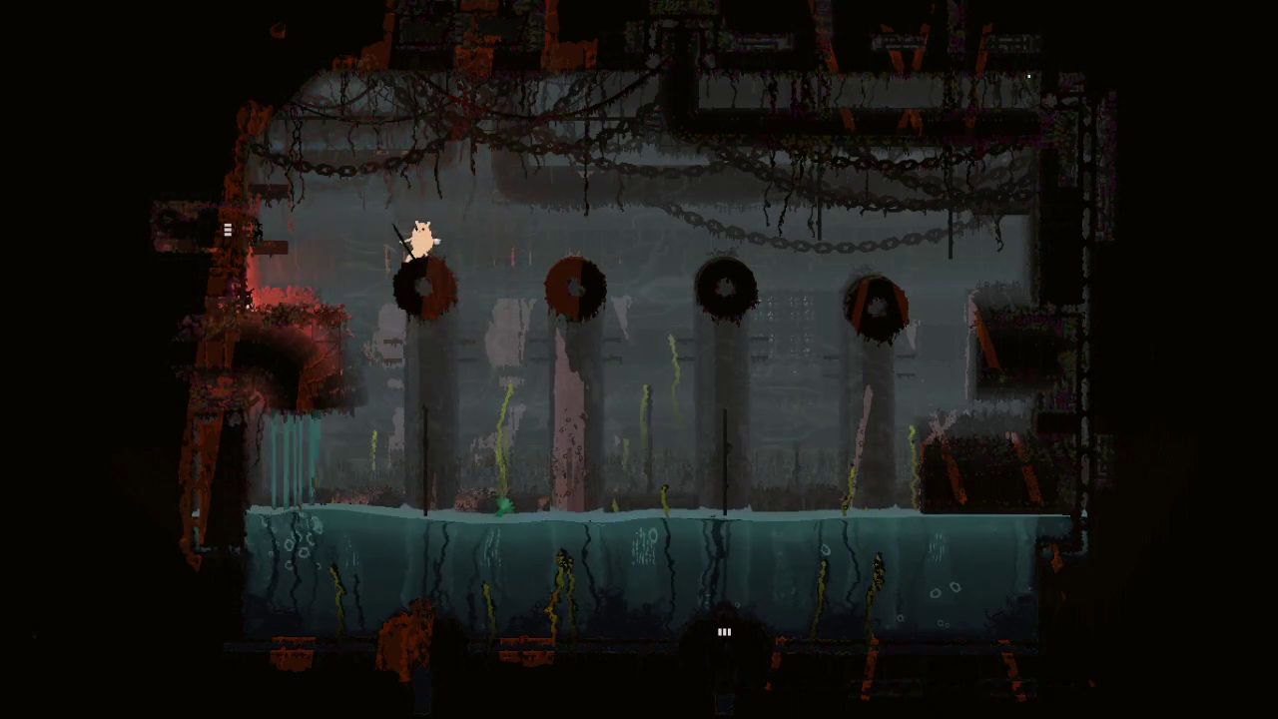
Step: Leap to the pole by the left wall, climb it and crawl into the wall pipe
{"action": "key", "text": "Left"}
{"action": "key", "text": "z"}
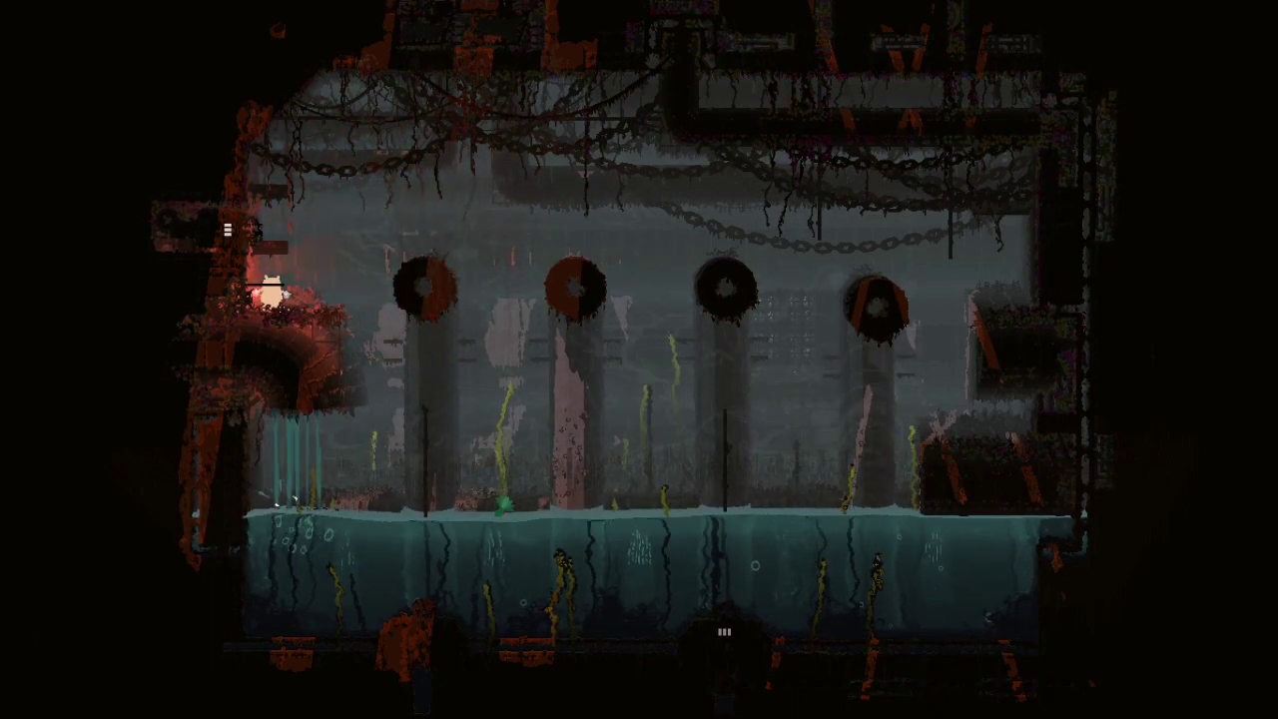
{"action": "key", "text": "Up"}
{"action": "key", "text": "Up"}
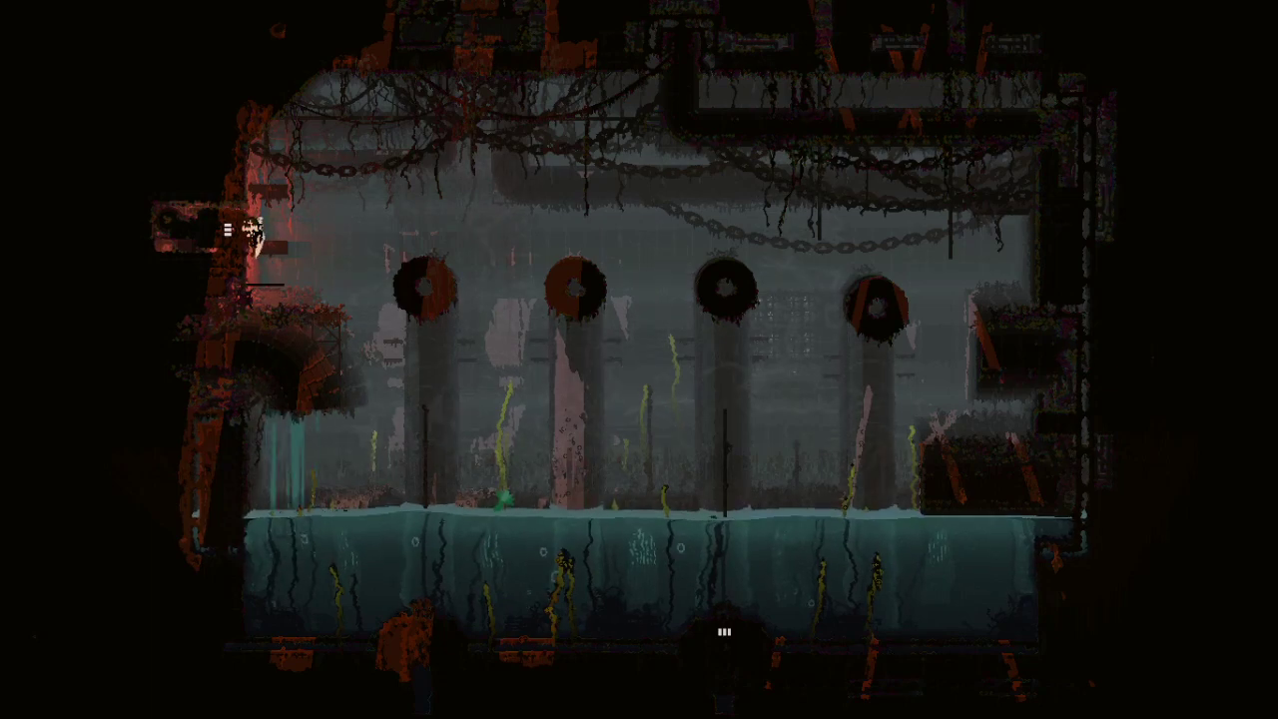
{"action": "key", "text": "Up"}
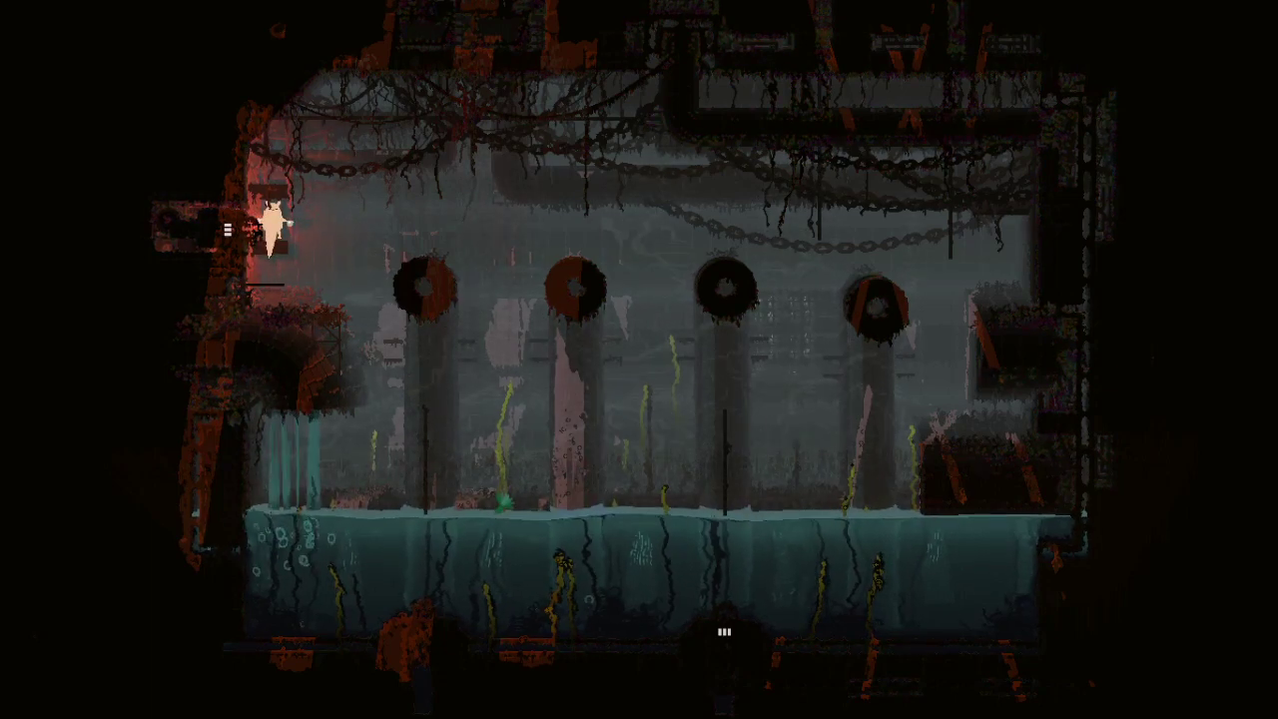
{"action": "key", "text": "Left"}
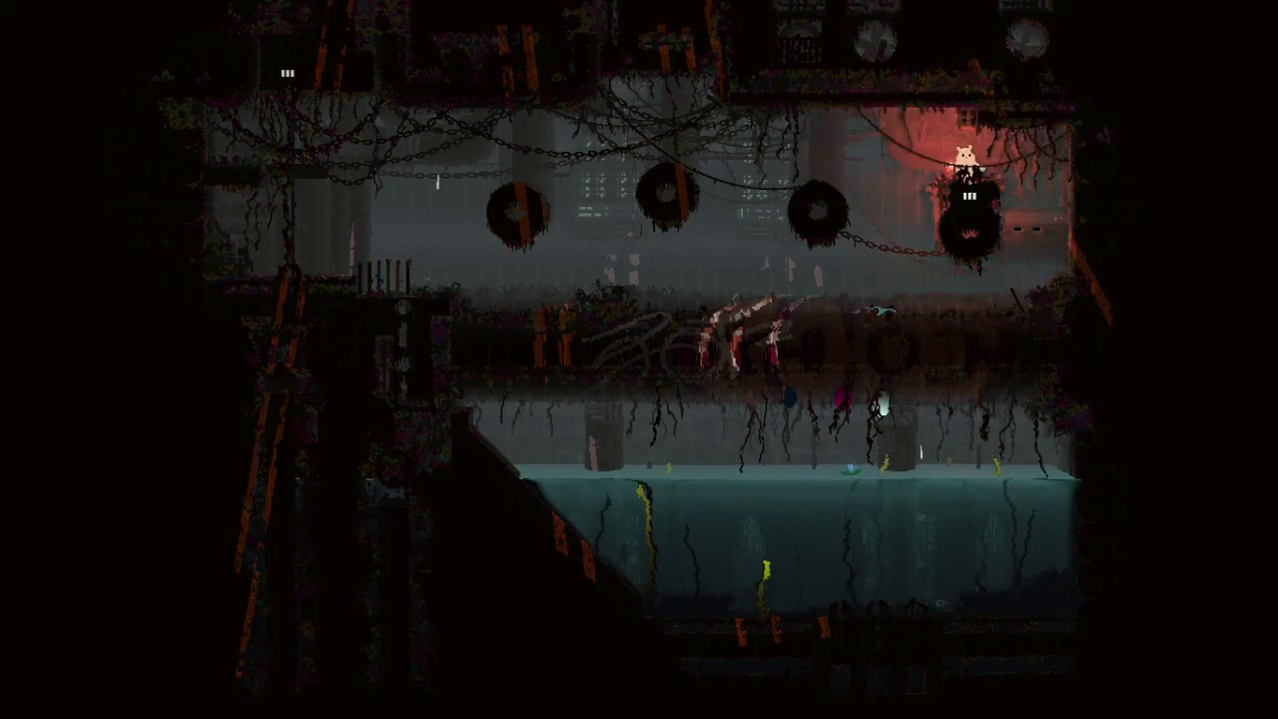
Step: Drop to the lower ledge, creep along it and pick up the blue orb
{"action": "key", "text": "Right"}
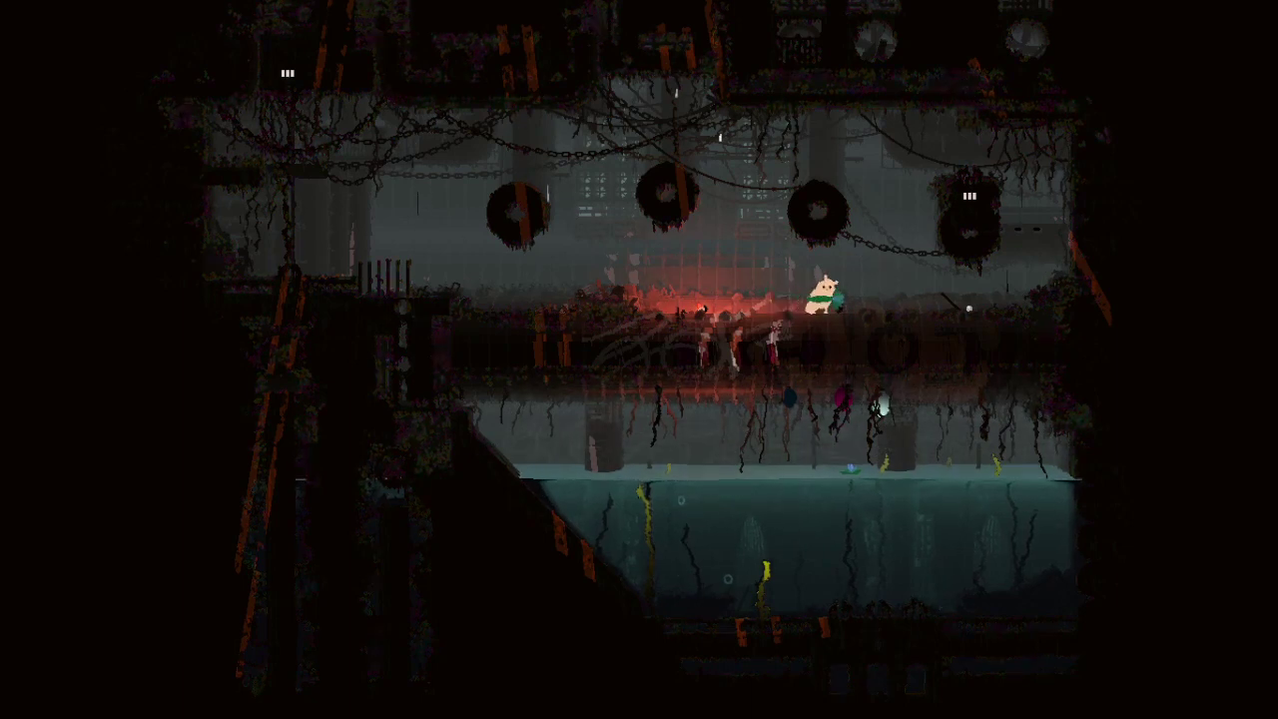
{"action": "key", "text": "Left"}
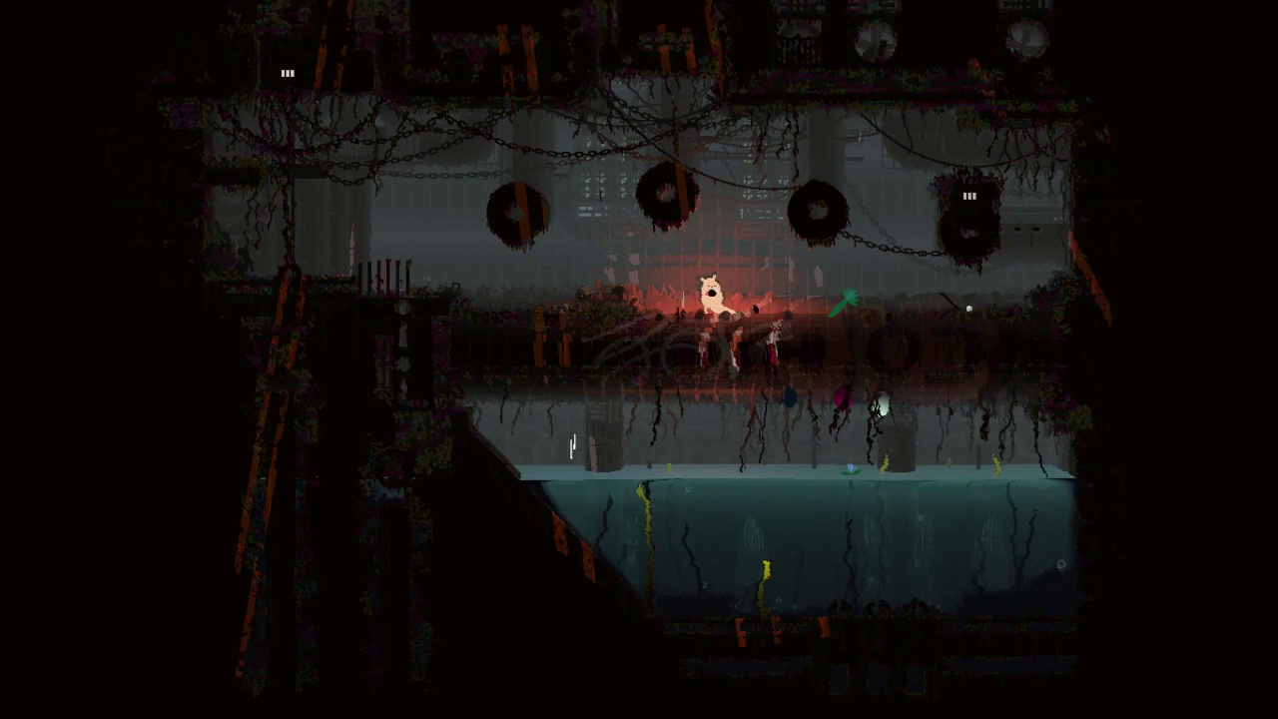
{"action": "key", "text": "Down"}
{"action": "key", "text": "Right"}
{"action": "key", "text": "Right"}
{"action": "key", "text": "Up"}
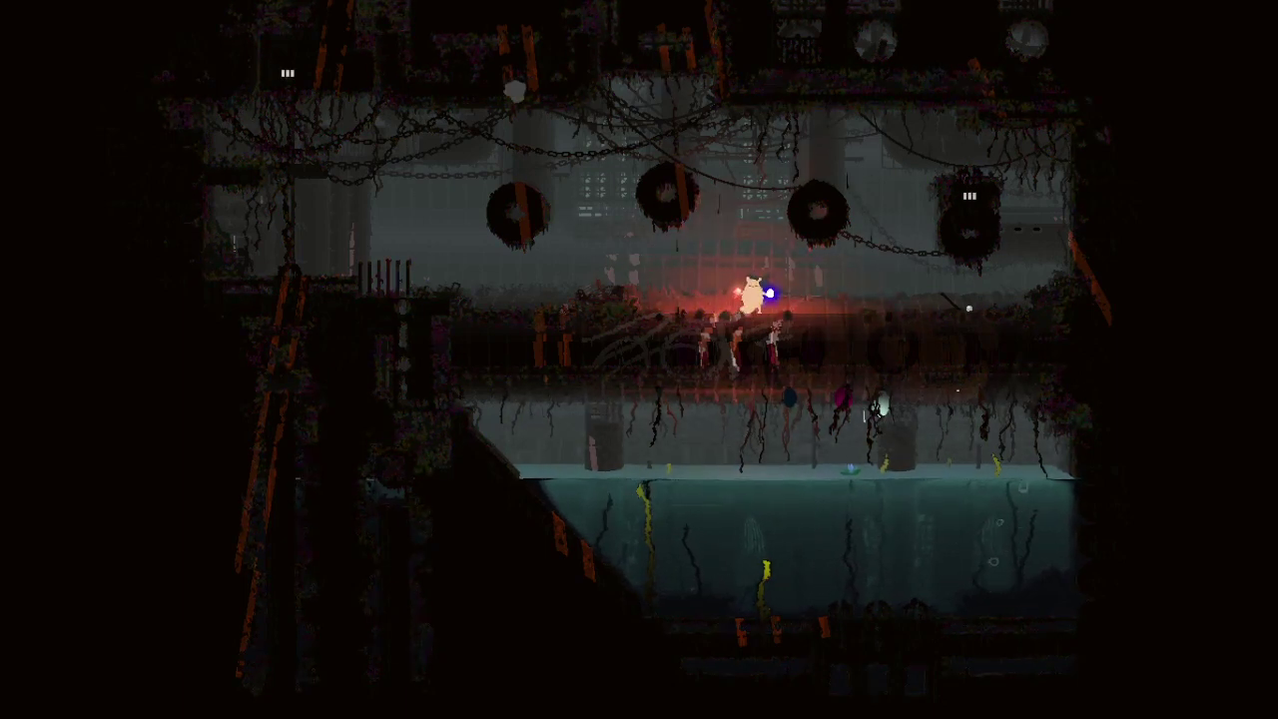
{"action": "key", "text": "shift"}
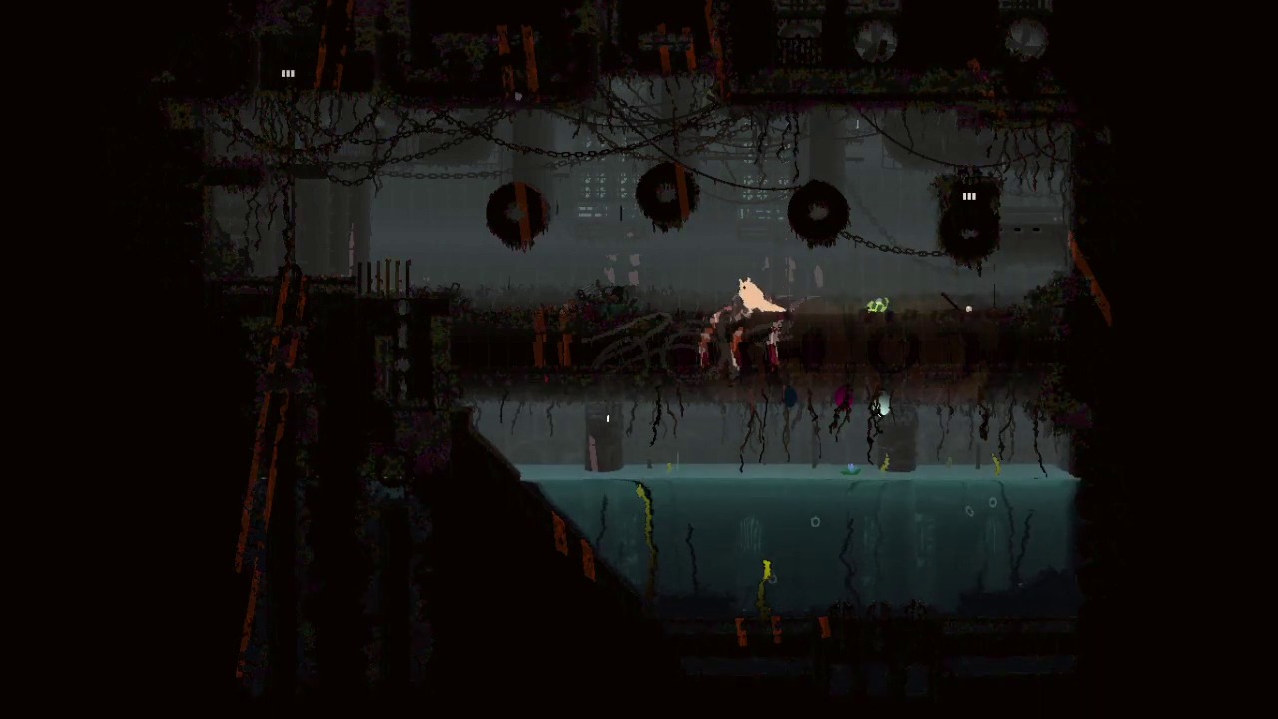
{"action": "key", "text": "Left"}
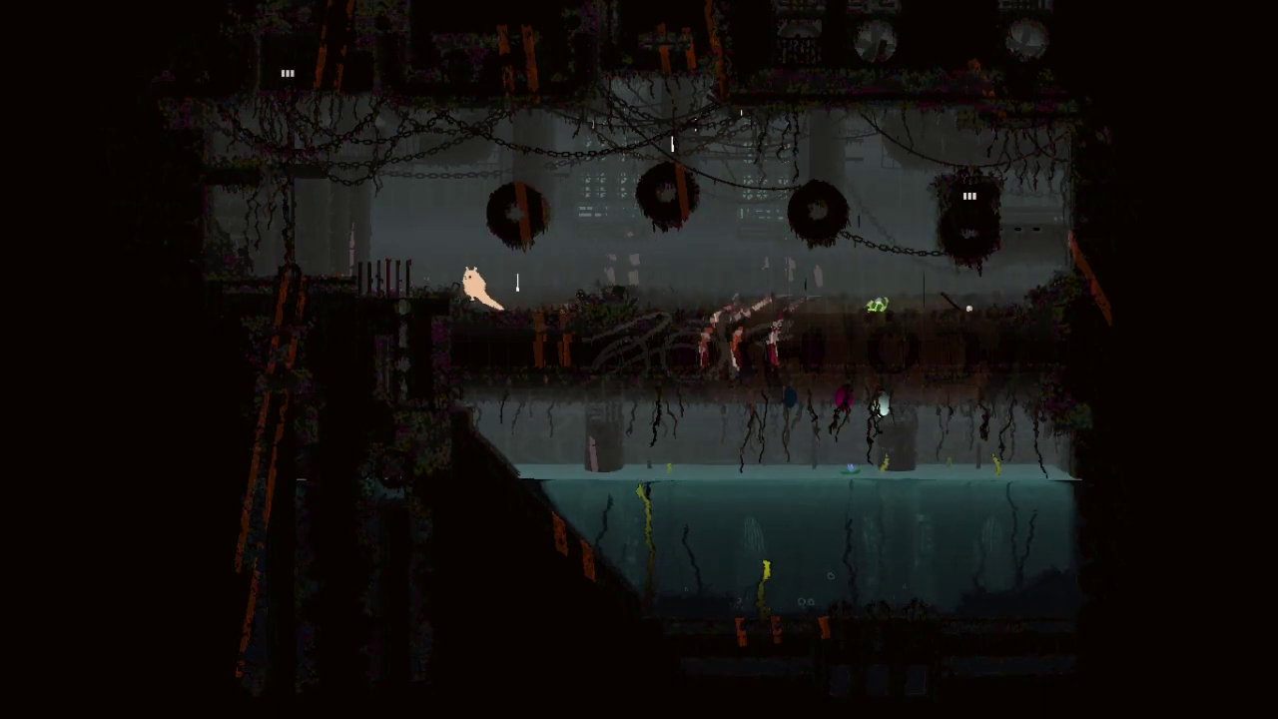
Step: Cross the walkway, dive into the pool for a plant and swim left onto the slope
{"action": "key", "text": "Right"}
{"action": "key", "text": "Right"}
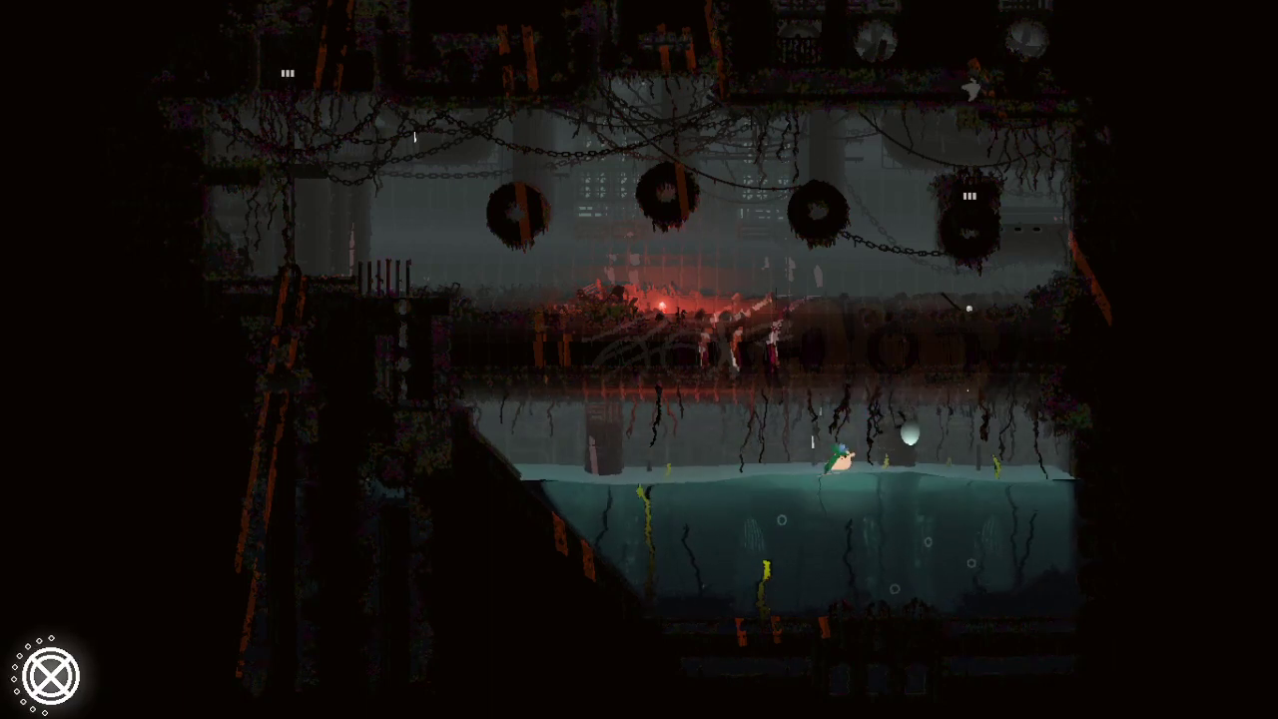
{"action": "key", "text": "shift"}
{"action": "key", "text": "Left"}
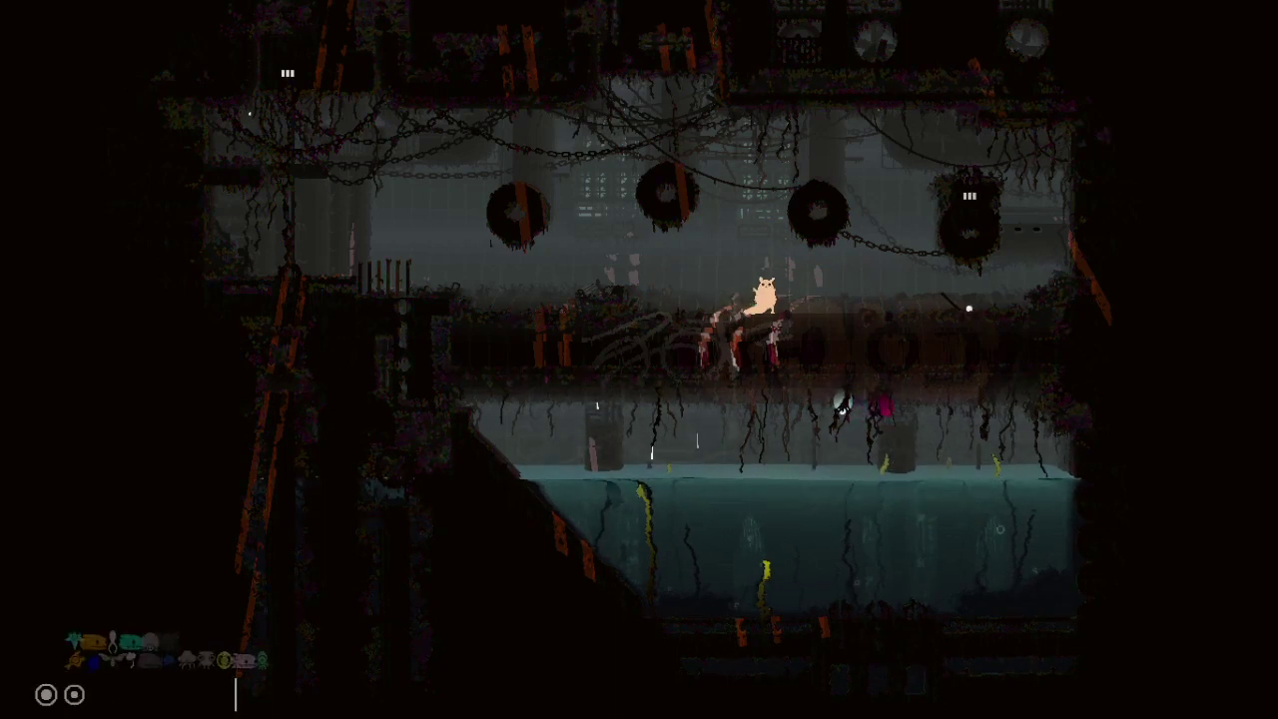
Step: Walk along the ledge and jump up to the higher left ledge
{"action": "key", "text": "Right"}
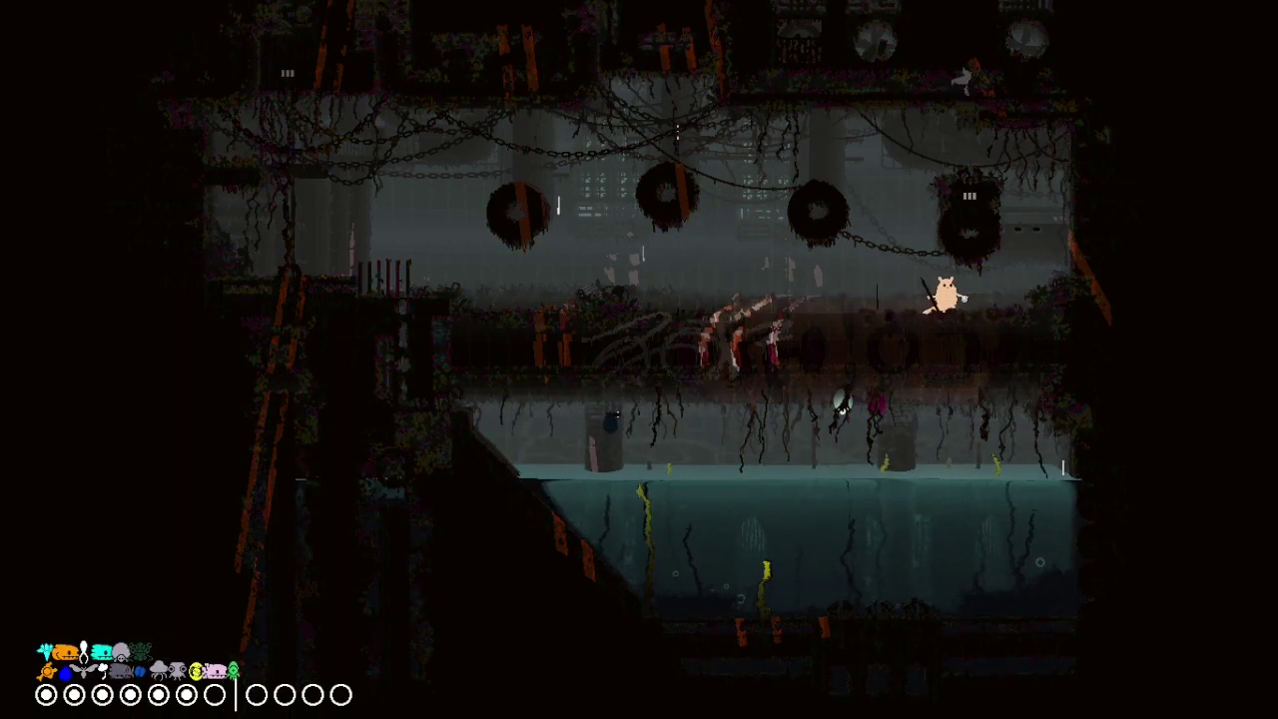
{"action": "key", "text": "Left"}
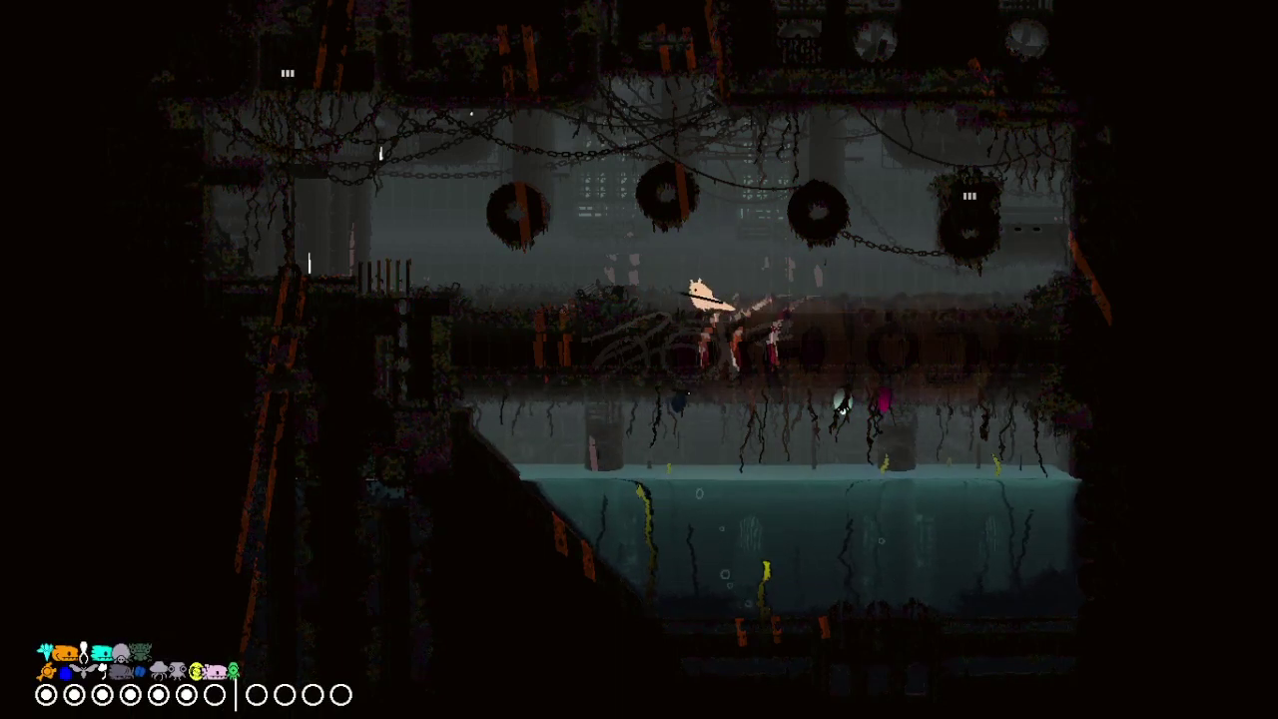
{"action": "key", "text": "Left"}
{"action": "key", "text": "z"}
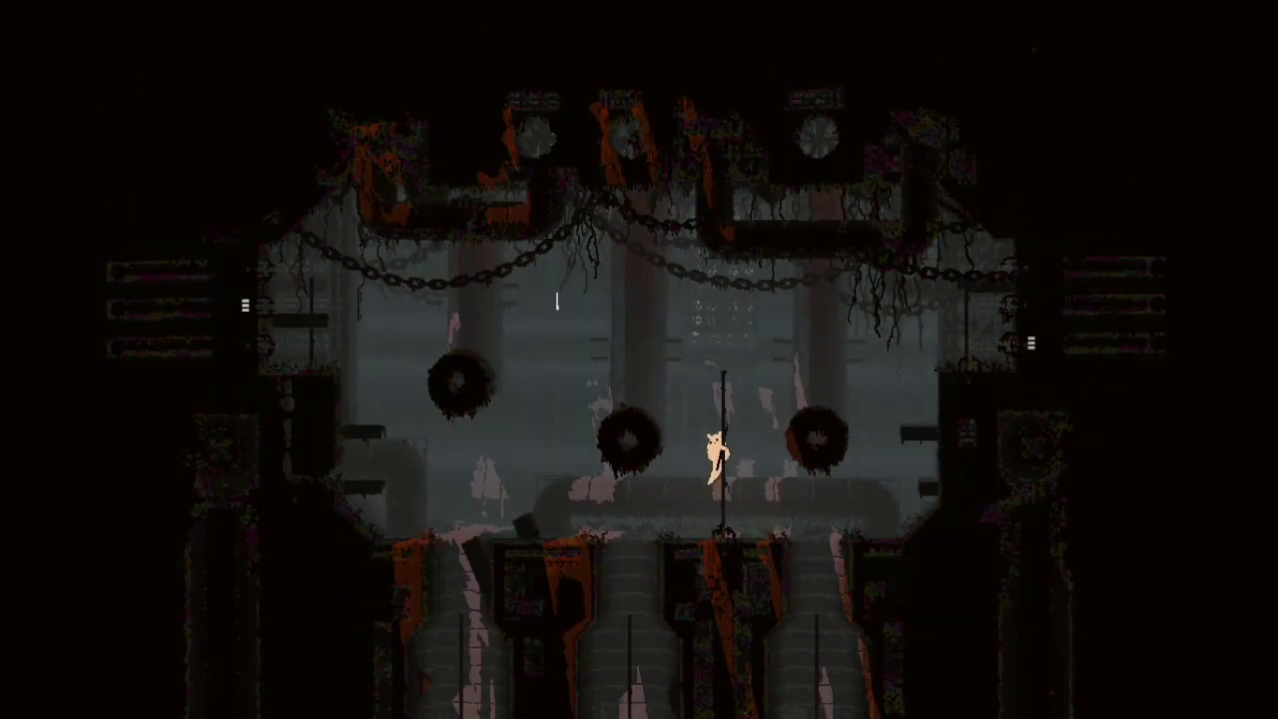
Step: Leap onto the middle spiked ball, drop to the floor and climb out via the left ledge
{"action": "key", "text": "Left"}
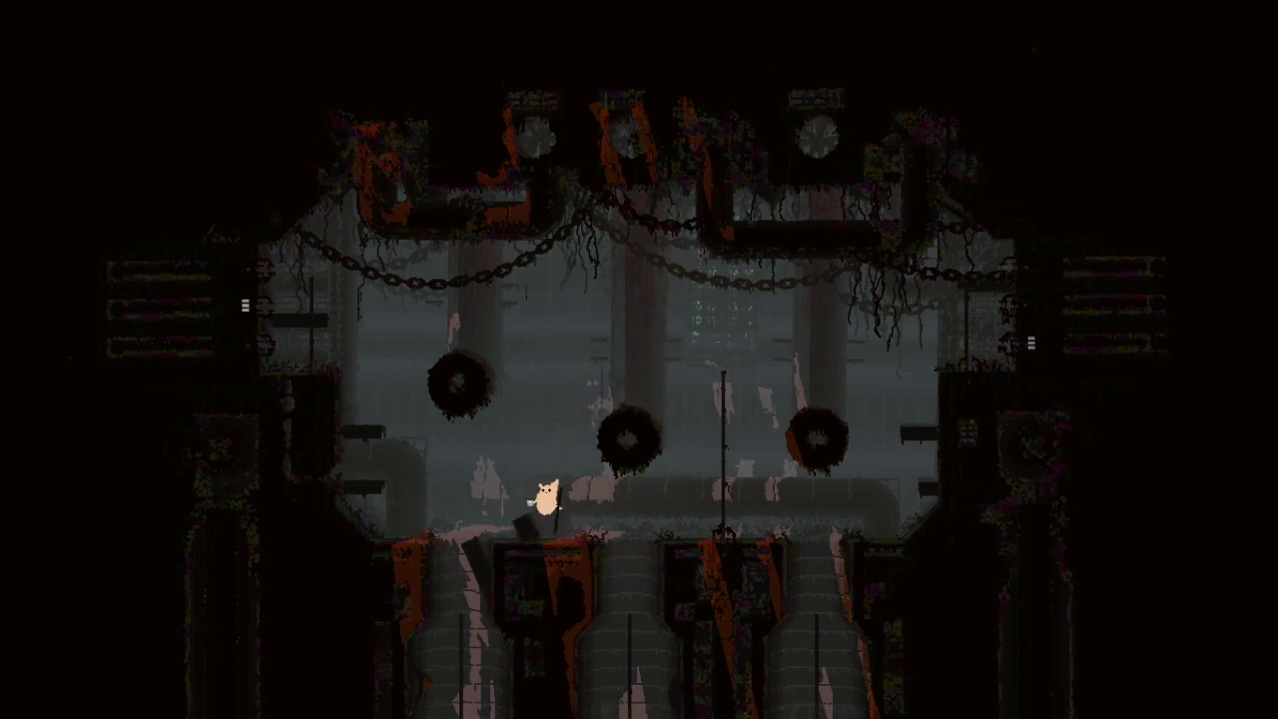
{"action": "key", "text": "Left"}
{"action": "key", "text": "Up"}
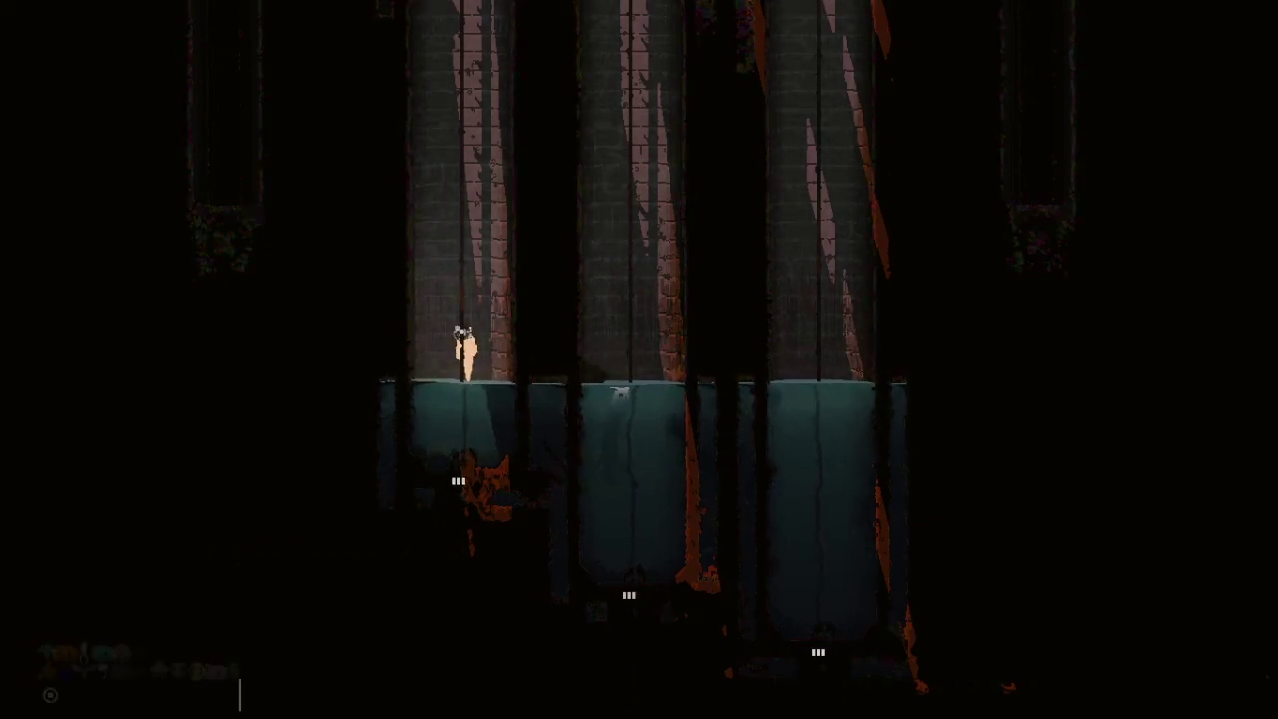
Step: Bring up the karma, food and room map, then drop off the ledge into the water
{"action": "key", "text": "space"}
{"action": "key", "text": "Down"}
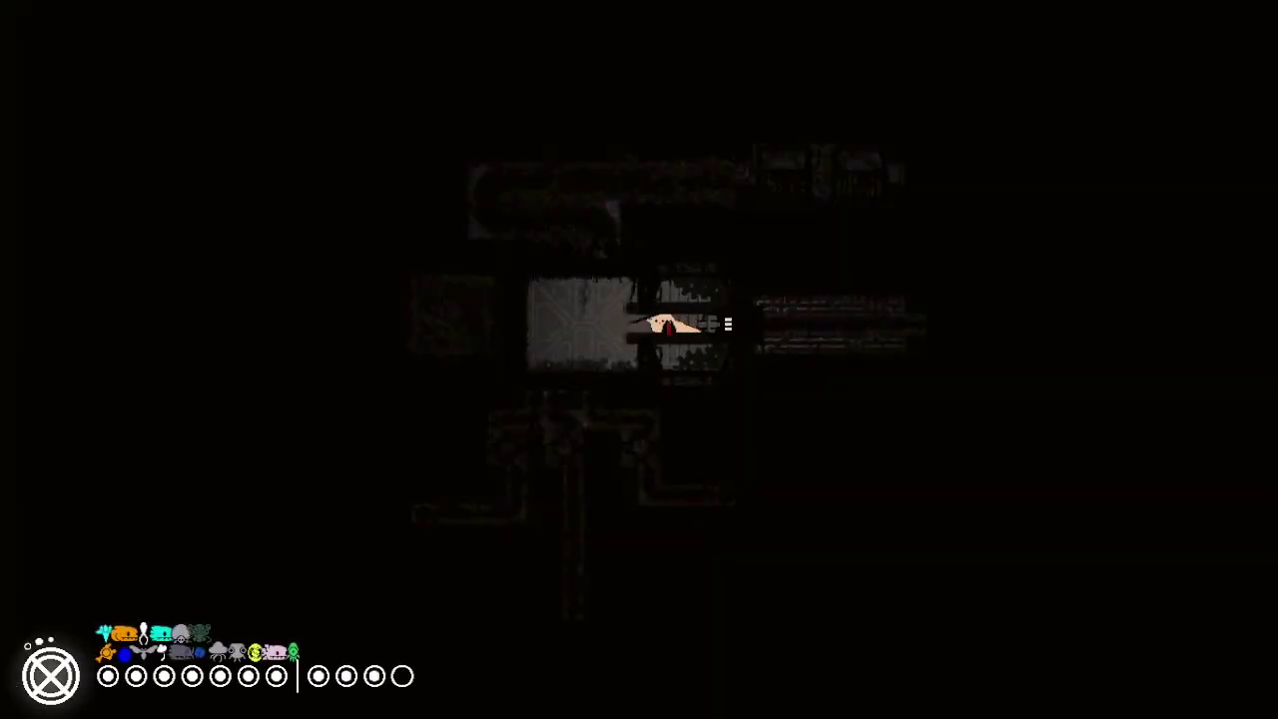
Step: Crawl into the small dark room and grab the pink creature
{"action": "key", "text": "Right"}
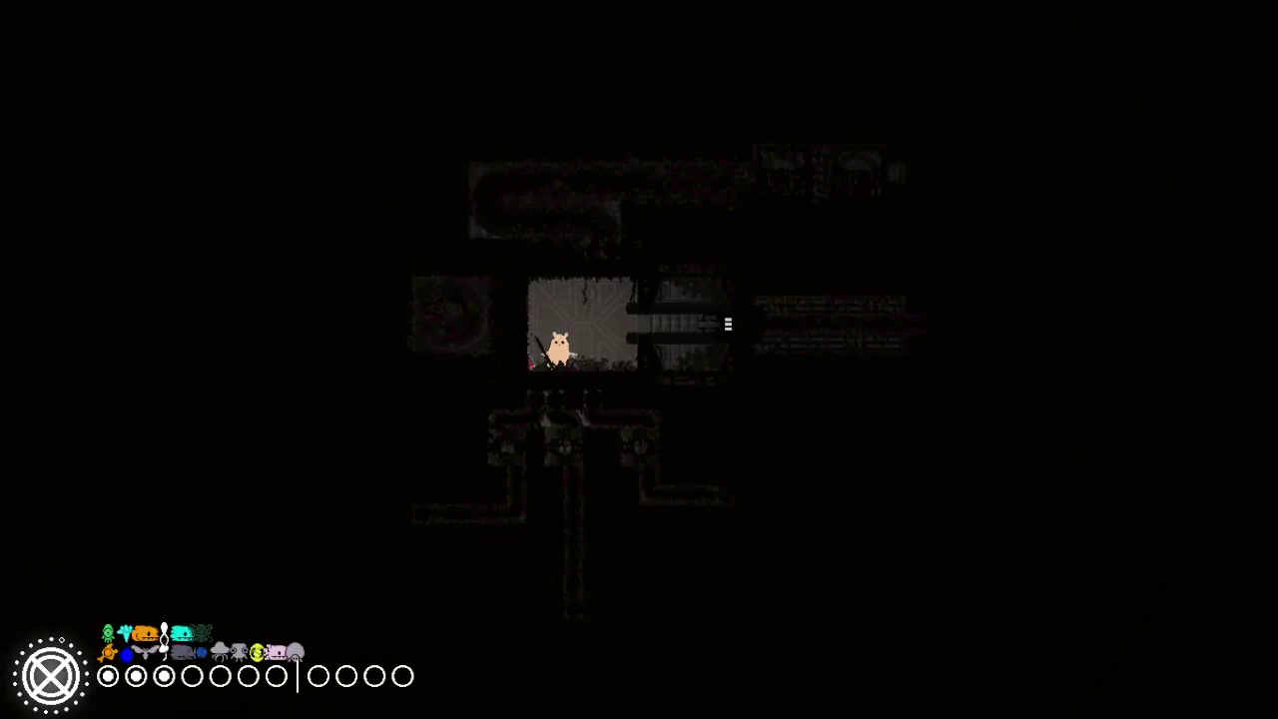
{"action": "key", "text": "Right"}
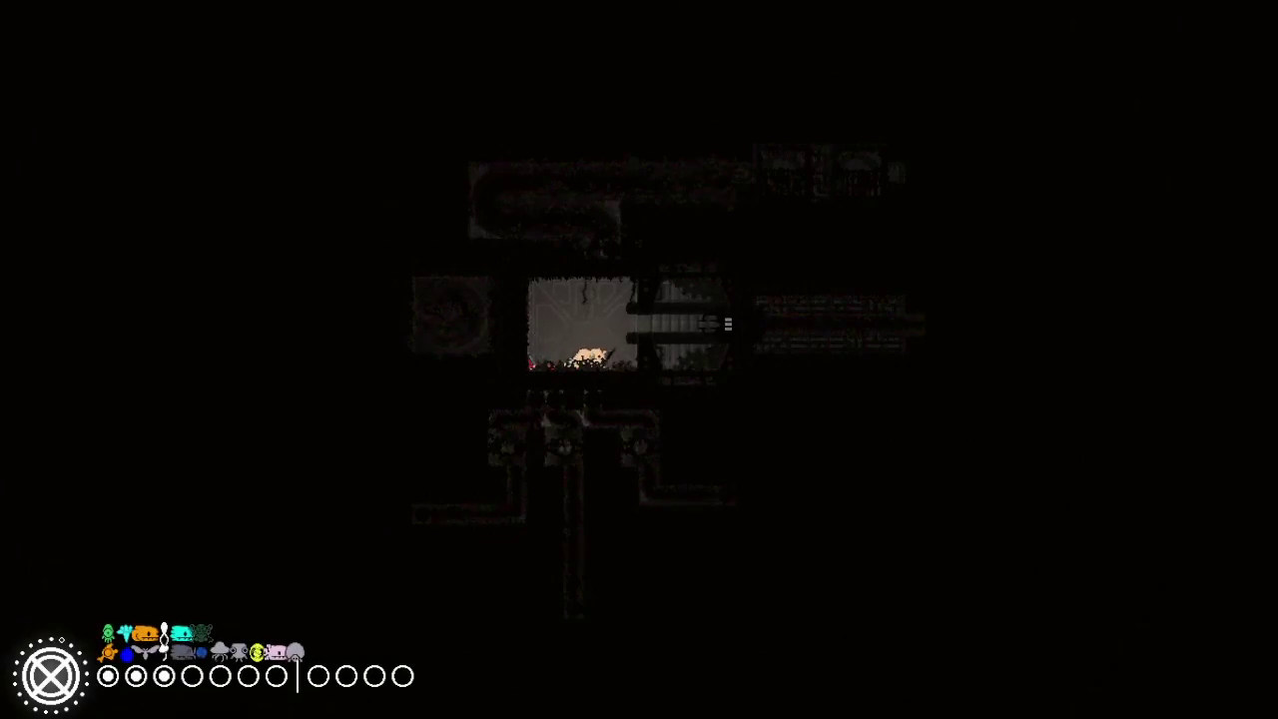
{"action": "key", "text": "Left"}
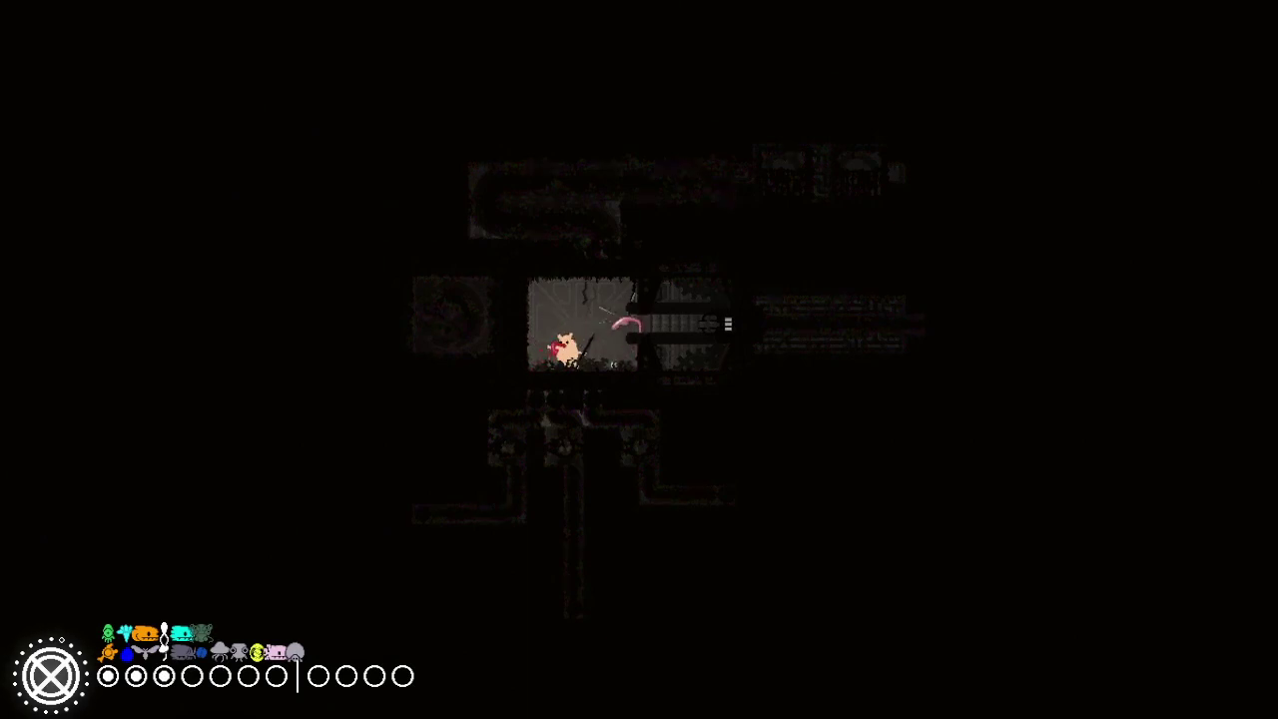
Step: Carry the pink creature through the right pipe and eat it, reaching seven food pips
{"action": "key", "text": "Right"}
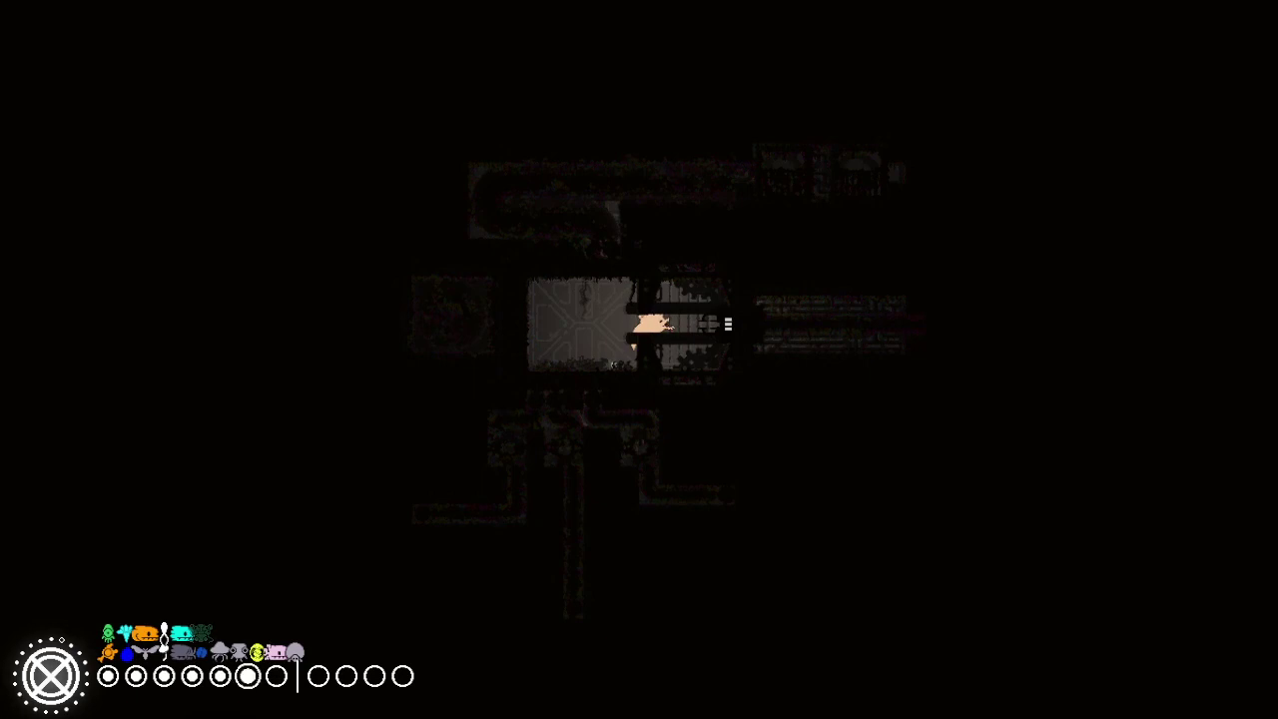
{"action": "key", "text": "Left"}
{"action": "key", "text": "Right"}
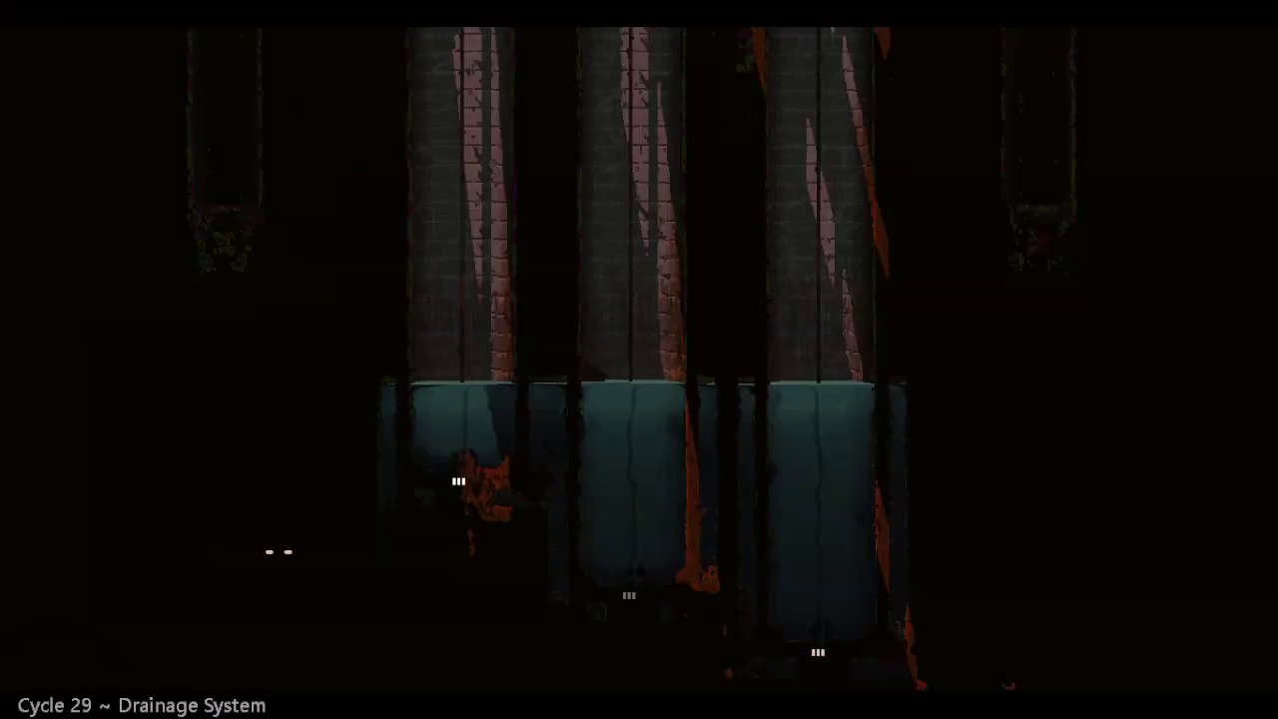
Step: Climb out of the water and up the left pole onto the left ledge, away from the lizard
{"action": "key", "text": "Up"}
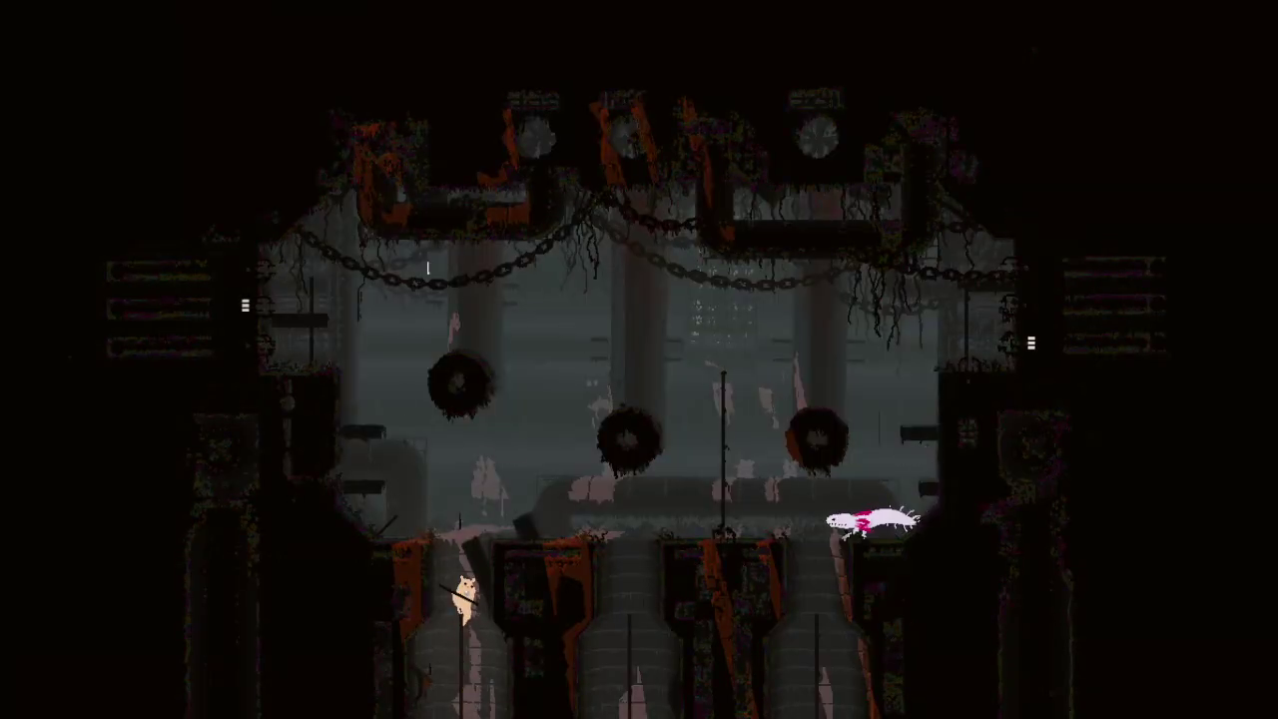
{"action": "key", "text": "Left"}
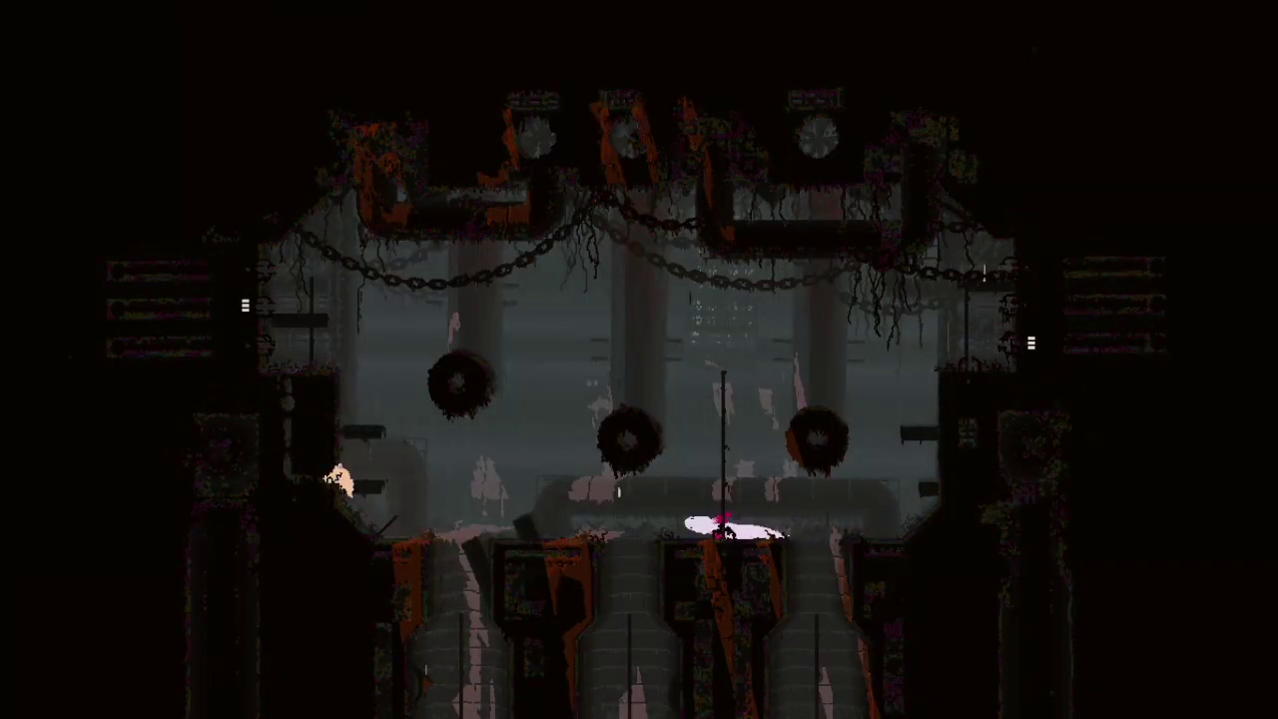
{"action": "key", "text": "Up"}
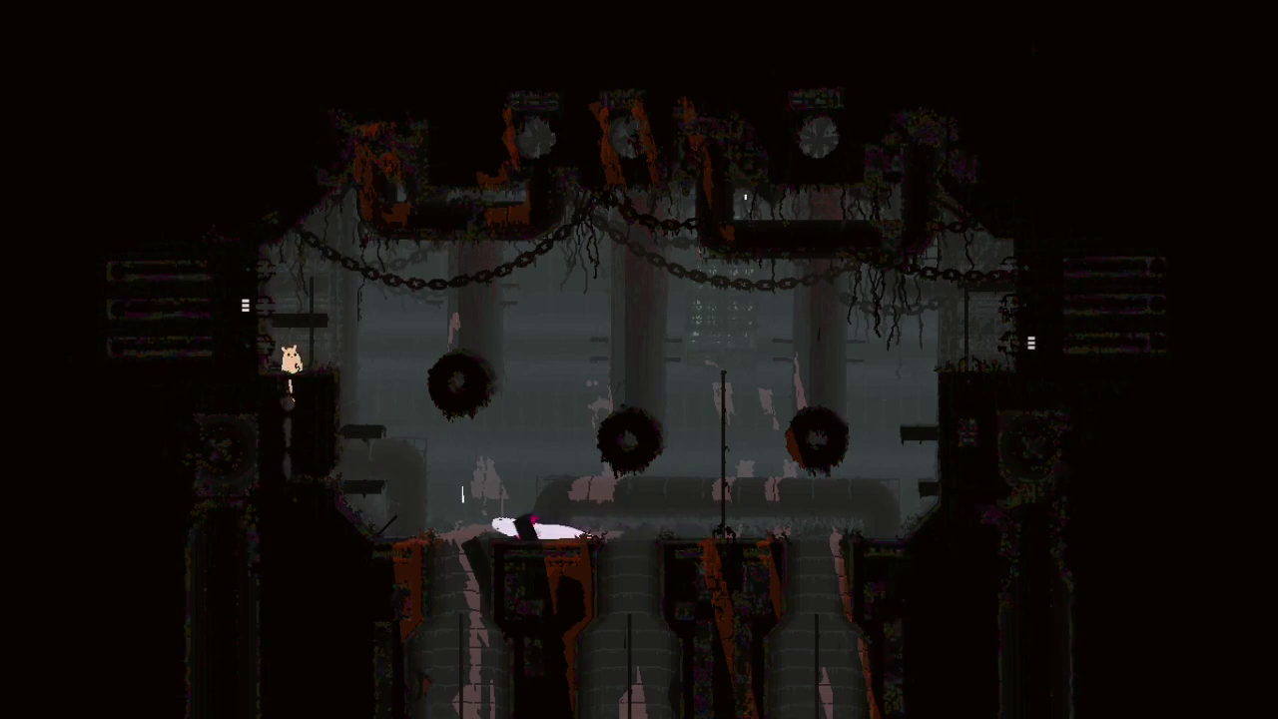
{"action": "key", "text": "Down"}
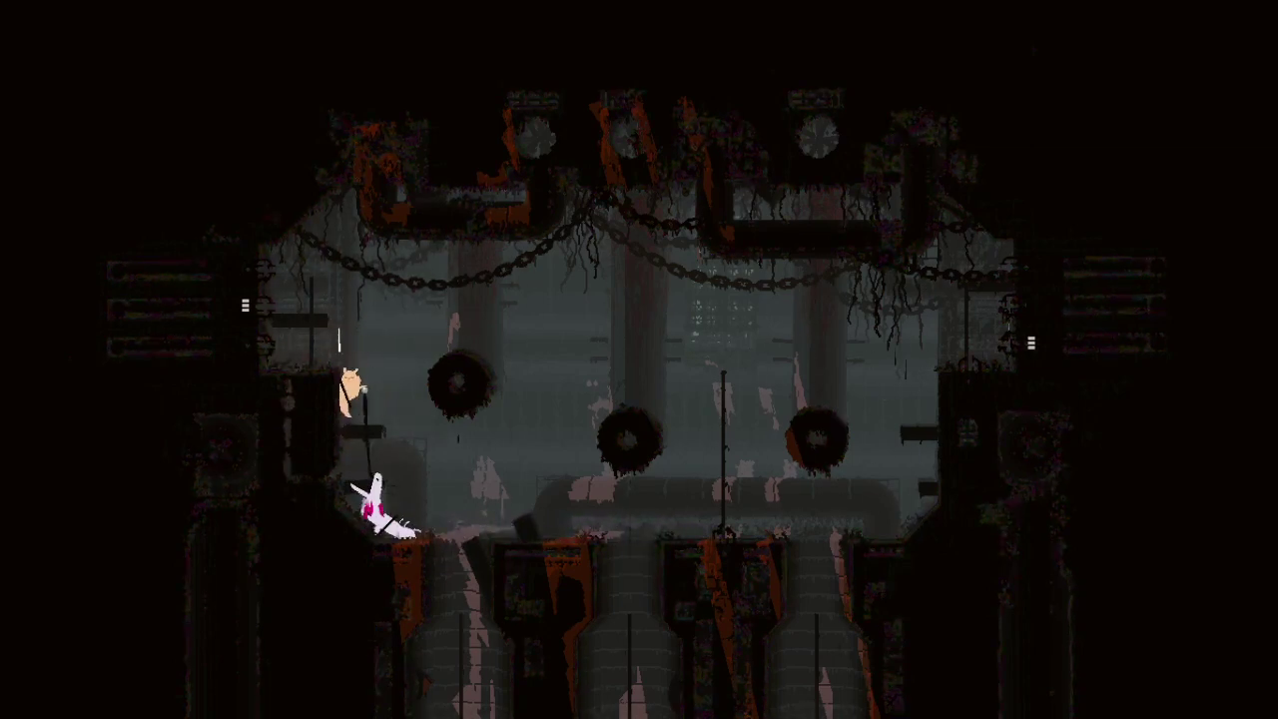
{"action": "key", "text": "Left"}
Step: Leap across the tires away from the white lizard and climb the next pole
{"action": "key", "text": "Up"}
{"action": "key", "text": "Right"}
{"action": "key", "text": "Right"}
{"action": "key", "text": "z"}
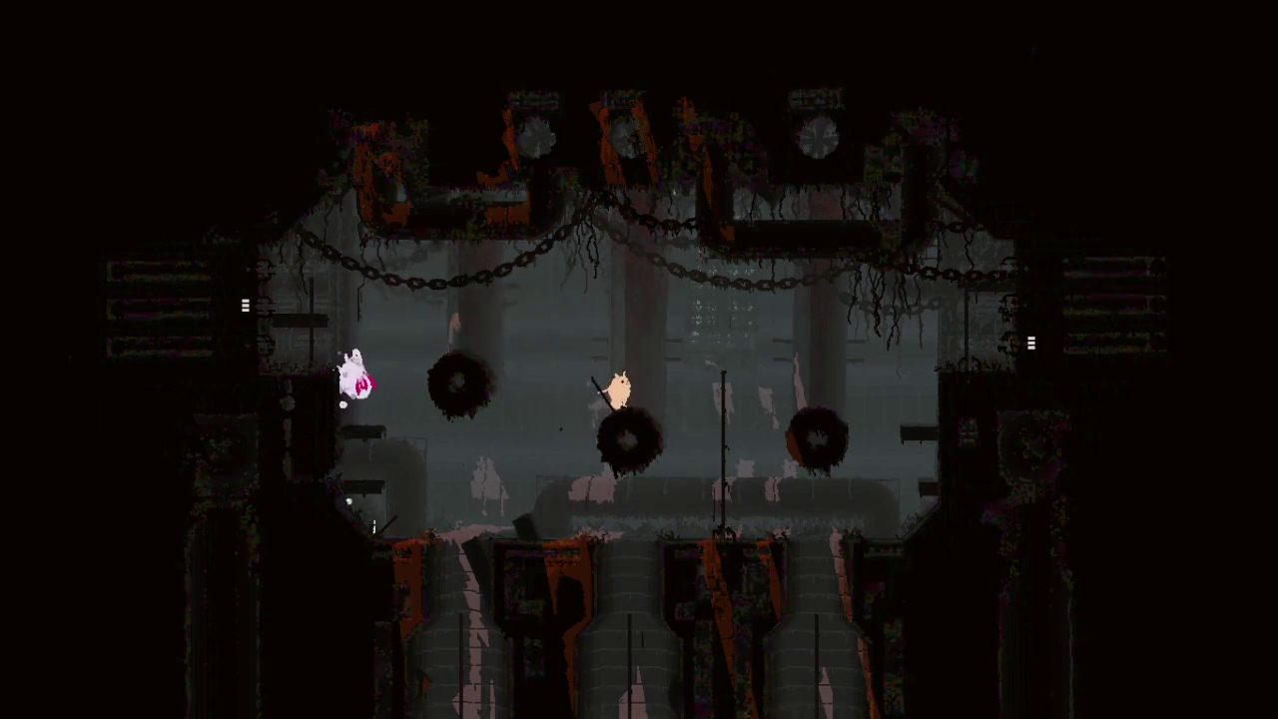
{"action": "key", "text": "Right"}
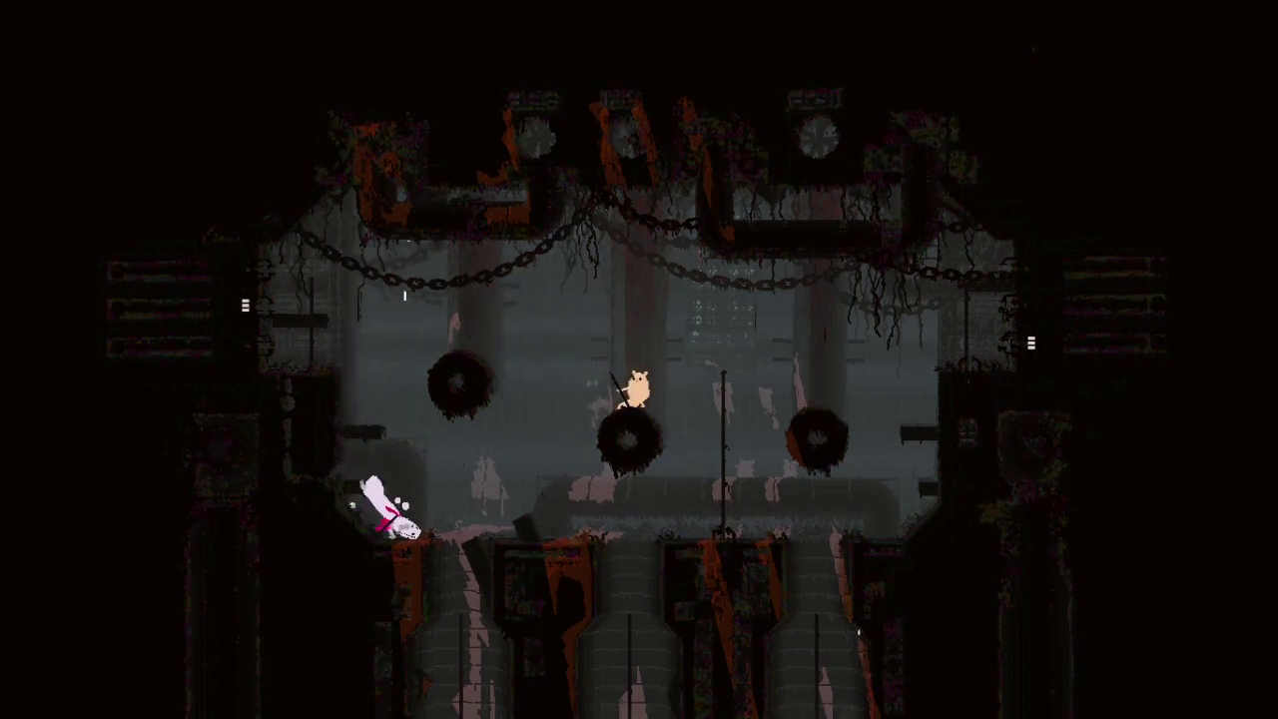
{"action": "key", "text": "Left"}
{"action": "key", "text": "z"}
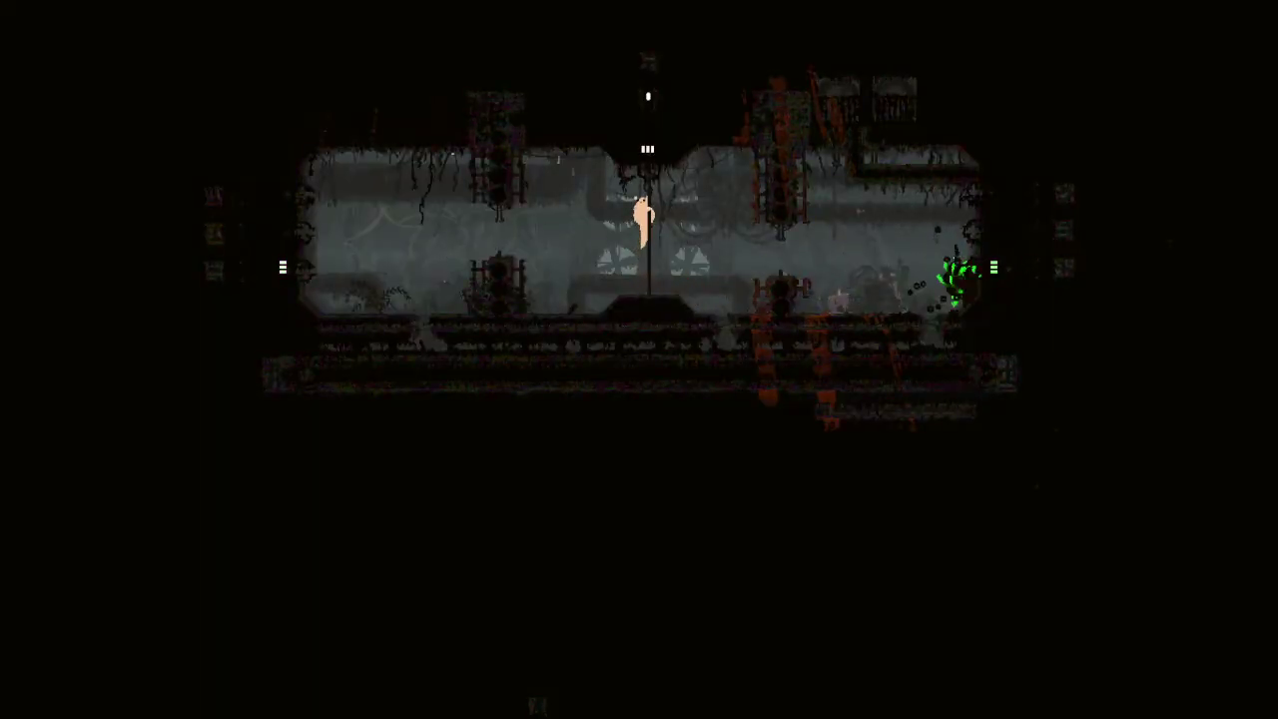
{"action": "key", "text": "Up"}
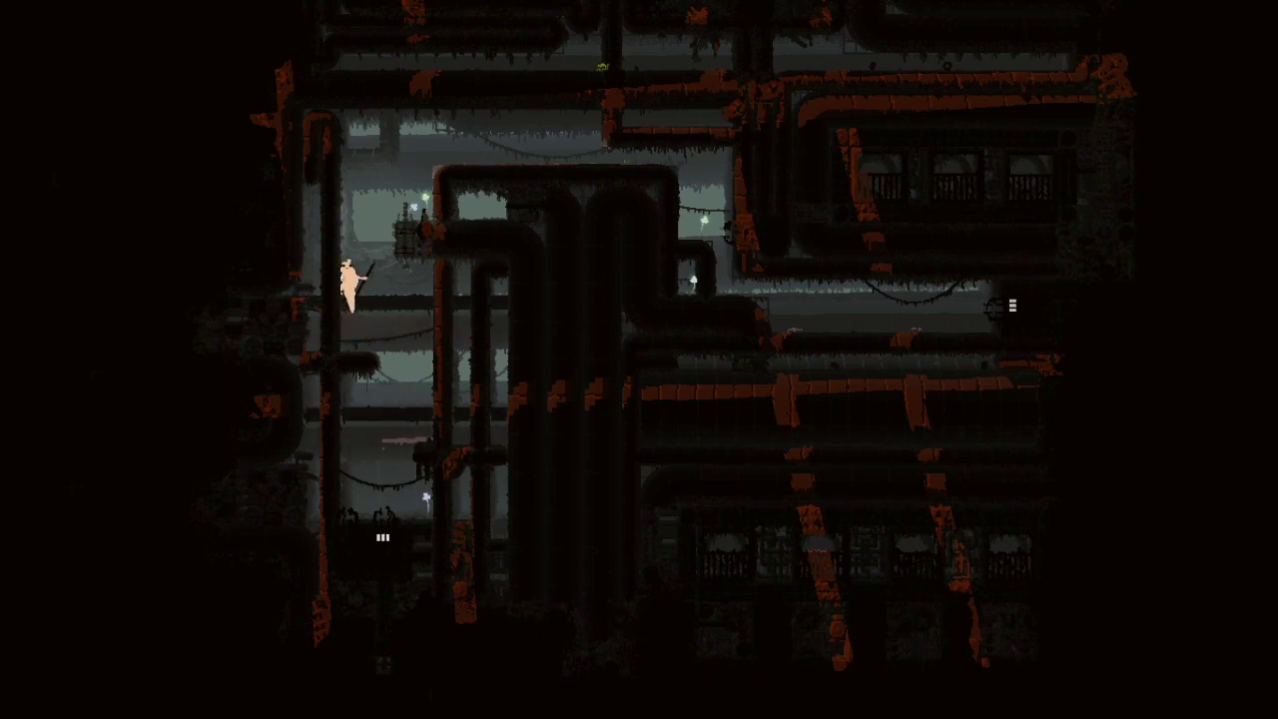
Step: Climb the pole beside the wall pipe onto the pipe top
{"action": "key", "text": "Right"}
{"action": "key", "text": "z"}
{"action": "key", "text": "Left"}
{"action": "key", "text": "Right"}
{"action": "key", "text": "z"}
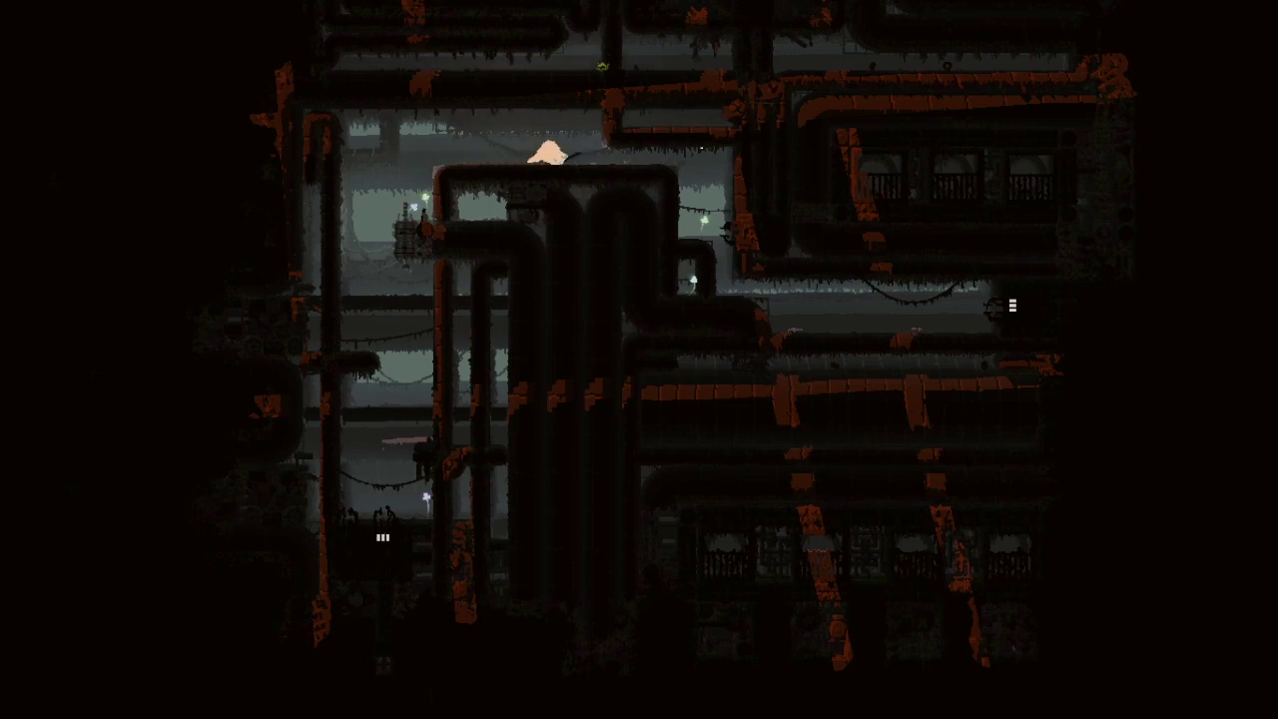
Step: Drop onto the lower right ledge and enter the right-hand pipe
{"action": "key", "text": "Right"}
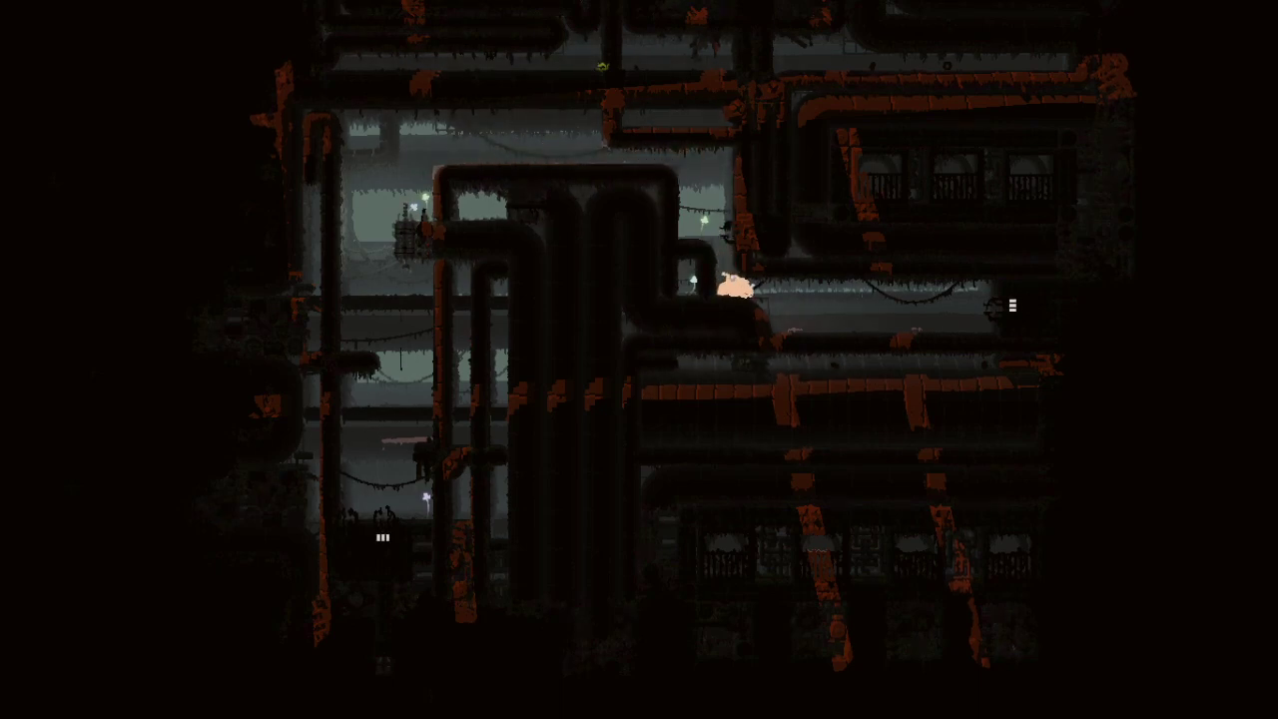
{"action": "key", "text": "Right"}
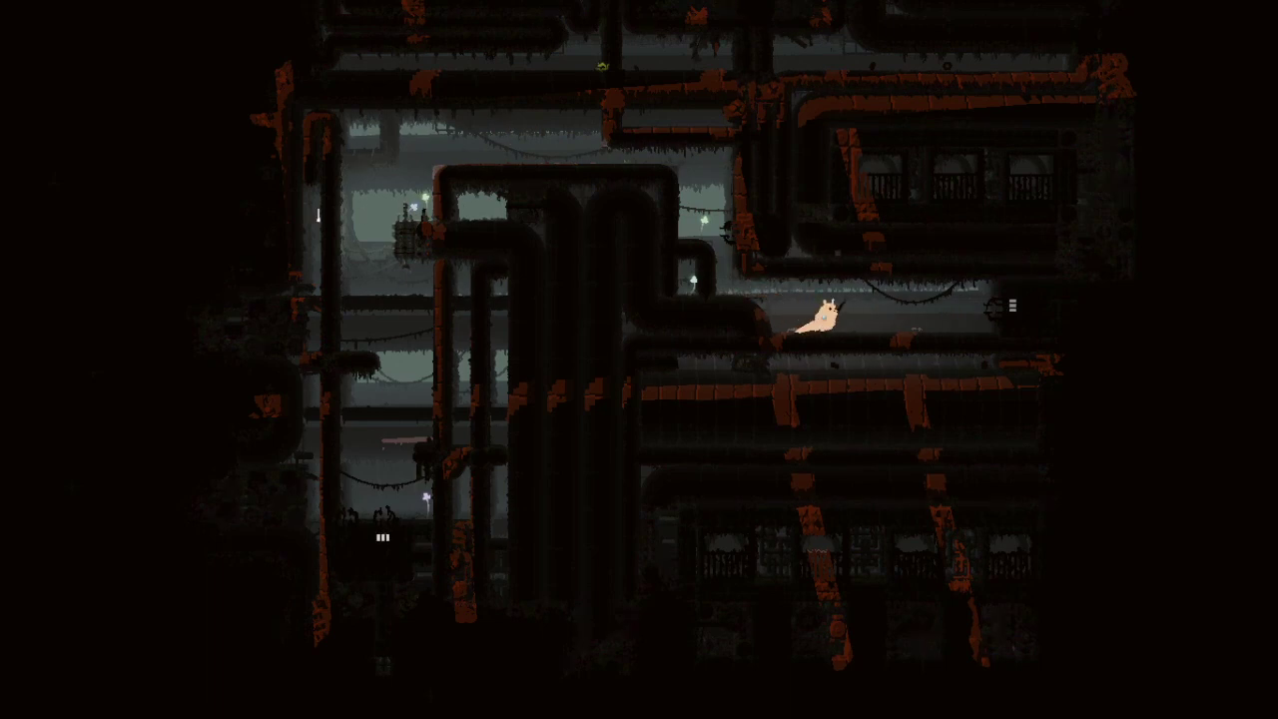
{"action": "key", "text": "Right"}
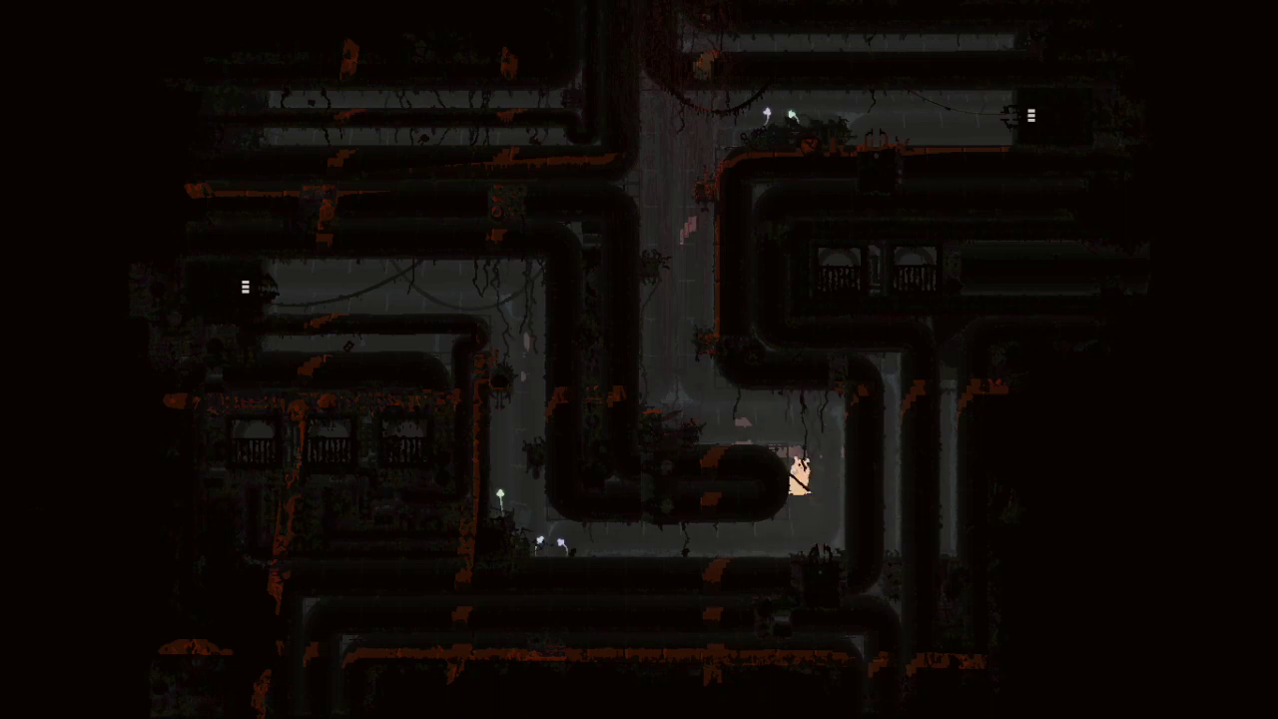
Step: Climb onto the pipe top and wall-jump across the shaft to the right wall
{"action": "key", "text": "Up"}
{"action": "key", "text": "Left"}
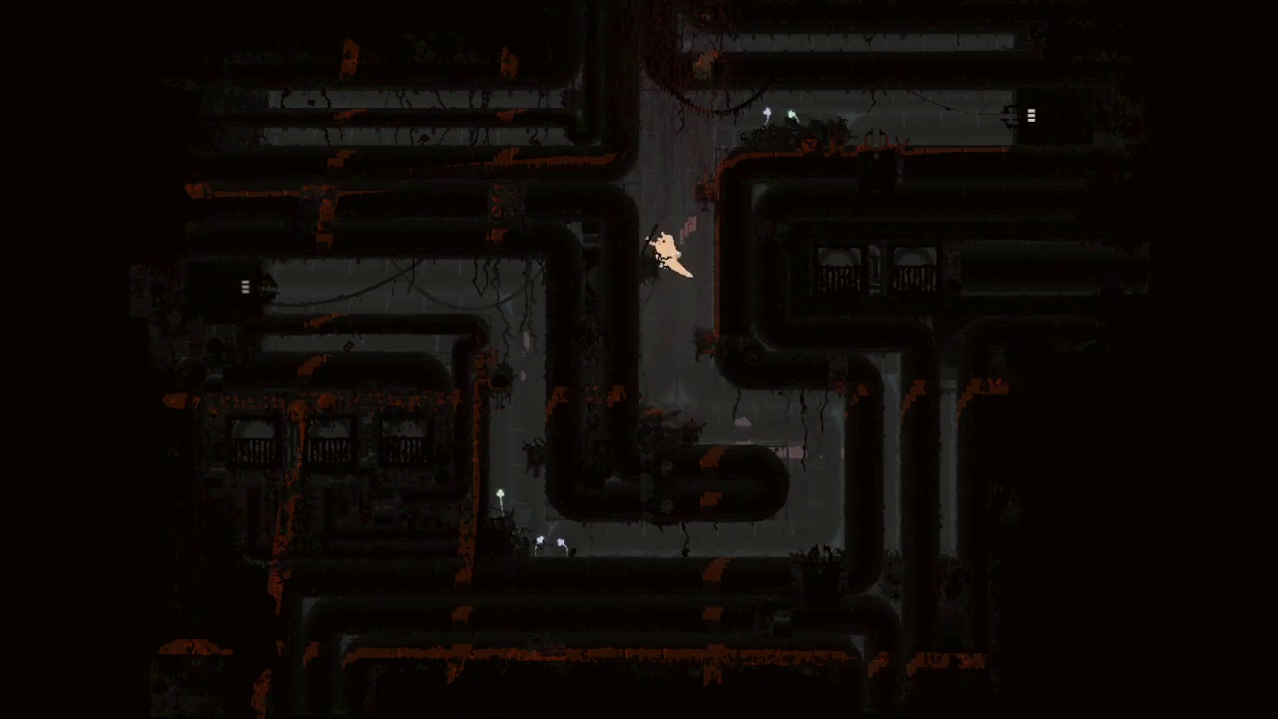
{"action": "key", "text": "Right"}
{"action": "key", "text": "z"}
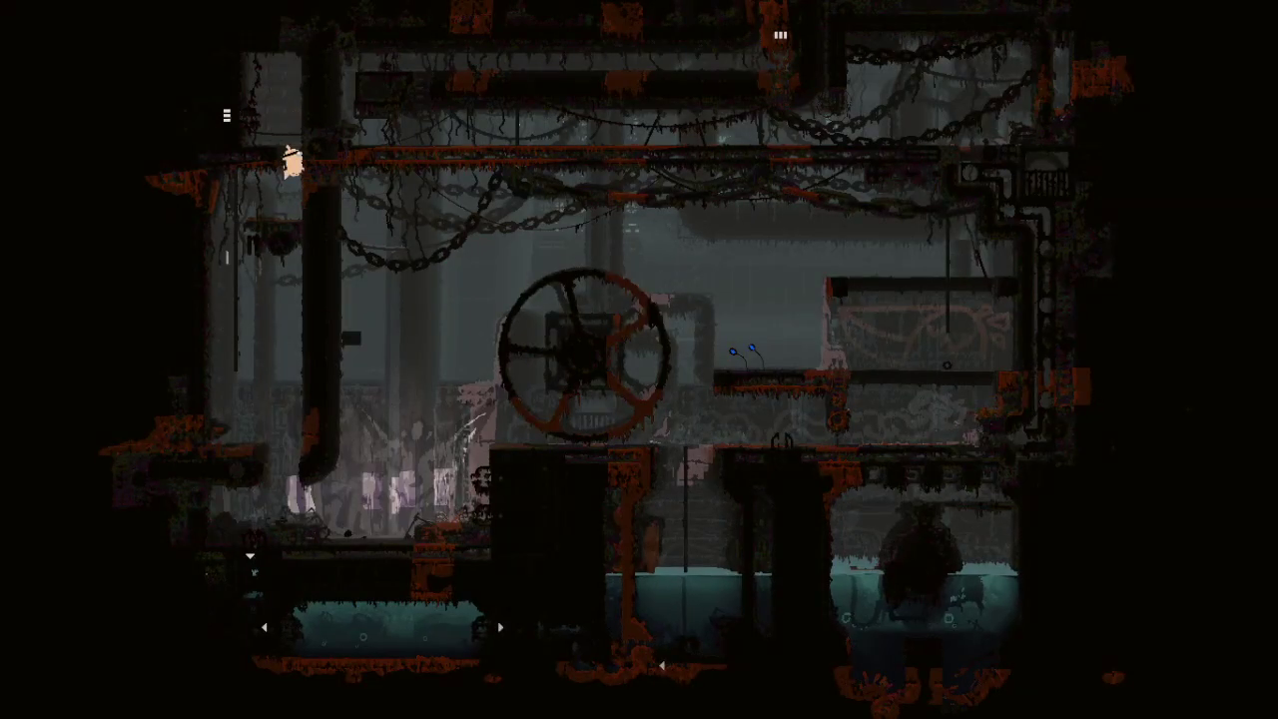
Step: Run right along the floor, over the block, and leap onto the right-hand ledge
{"action": "key", "text": "Right"}
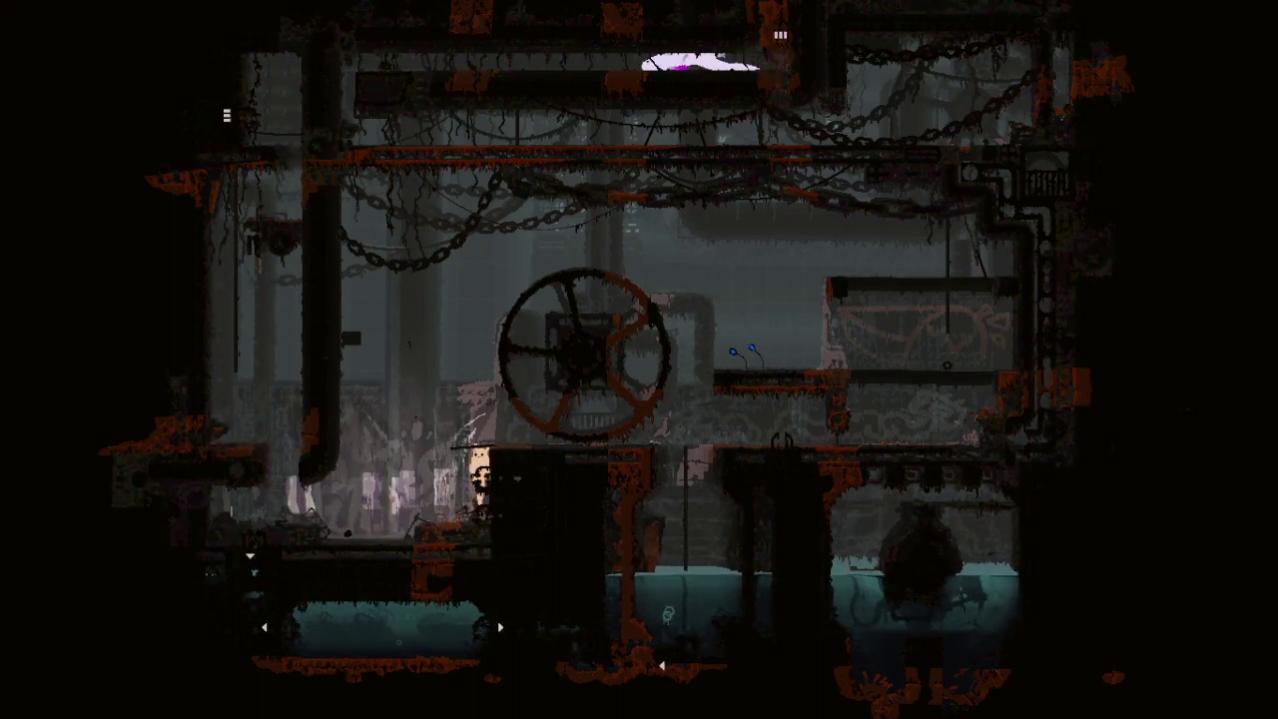
{"action": "key", "text": "Left"}
{"action": "key", "text": "Left"}
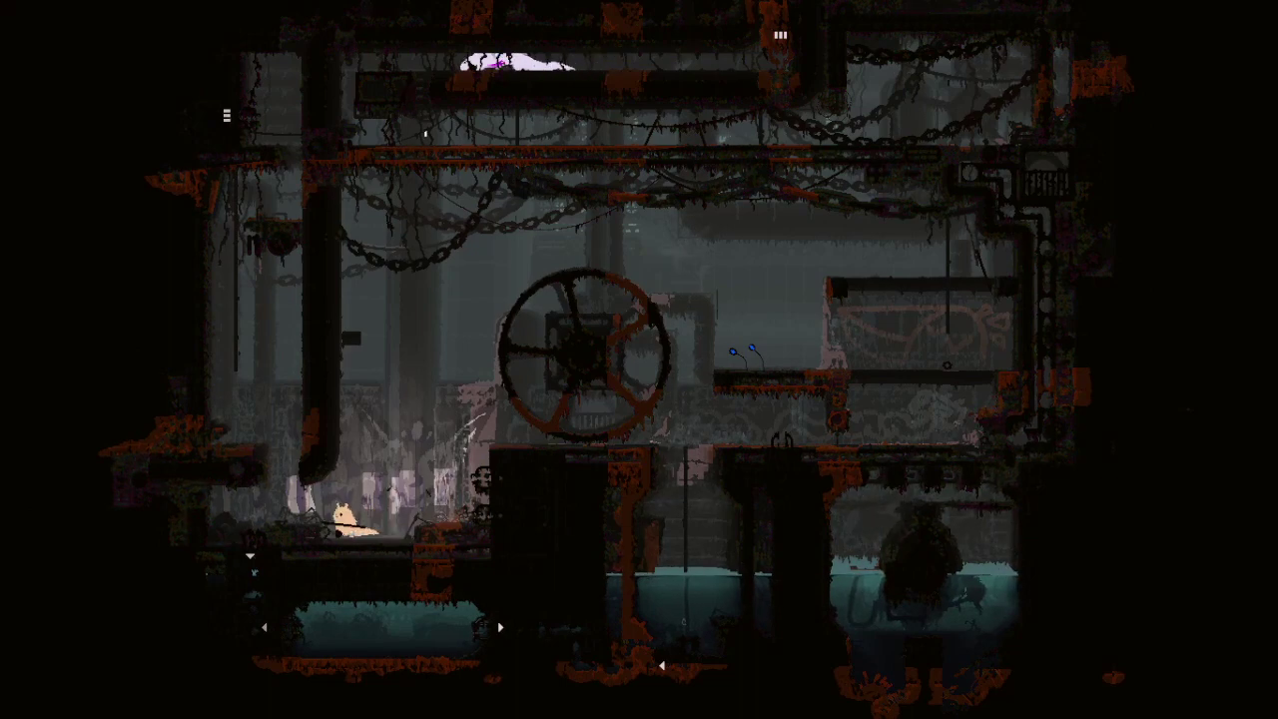
{"action": "key", "text": "Right"}
{"action": "key", "text": "Right"}
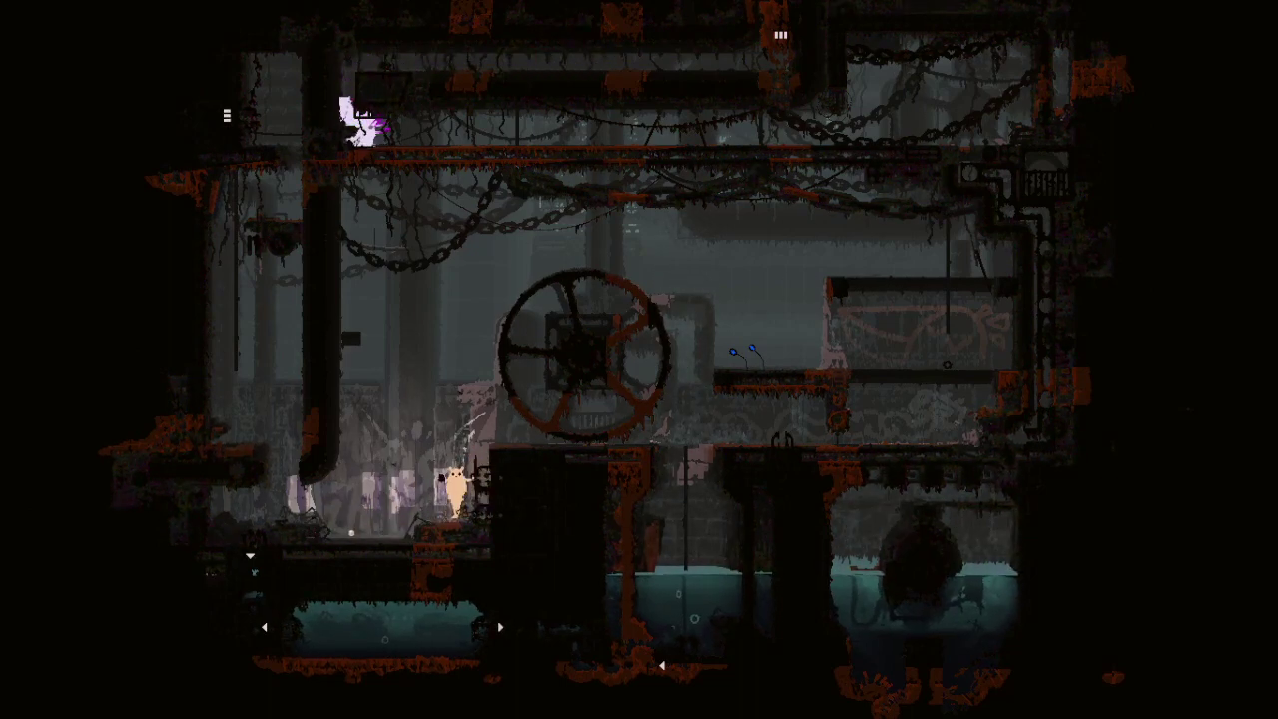
{"action": "key", "text": "Up"}
{"action": "key", "text": "Right"}
{"action": "key", "text": "Right"}
{"action": "key", "text": "Right"}
{"action": "key", "text": "z"}
Step: Drop down to the lizard carcass, eat from it and drag it right
{"action": "key", "text": "Left"}
{"action": "key", "text": "Left"}
{"action": "key", "text": "Right"}
{"action": "key", "text": "Up"}
{"action": "key", "text": "Down"}
{"action": "key", "text": "Left"}
{"action": "key", "text": "Right"}
{"action": "key", "text": "Right"}
{"action": "key", "text": "Right"}
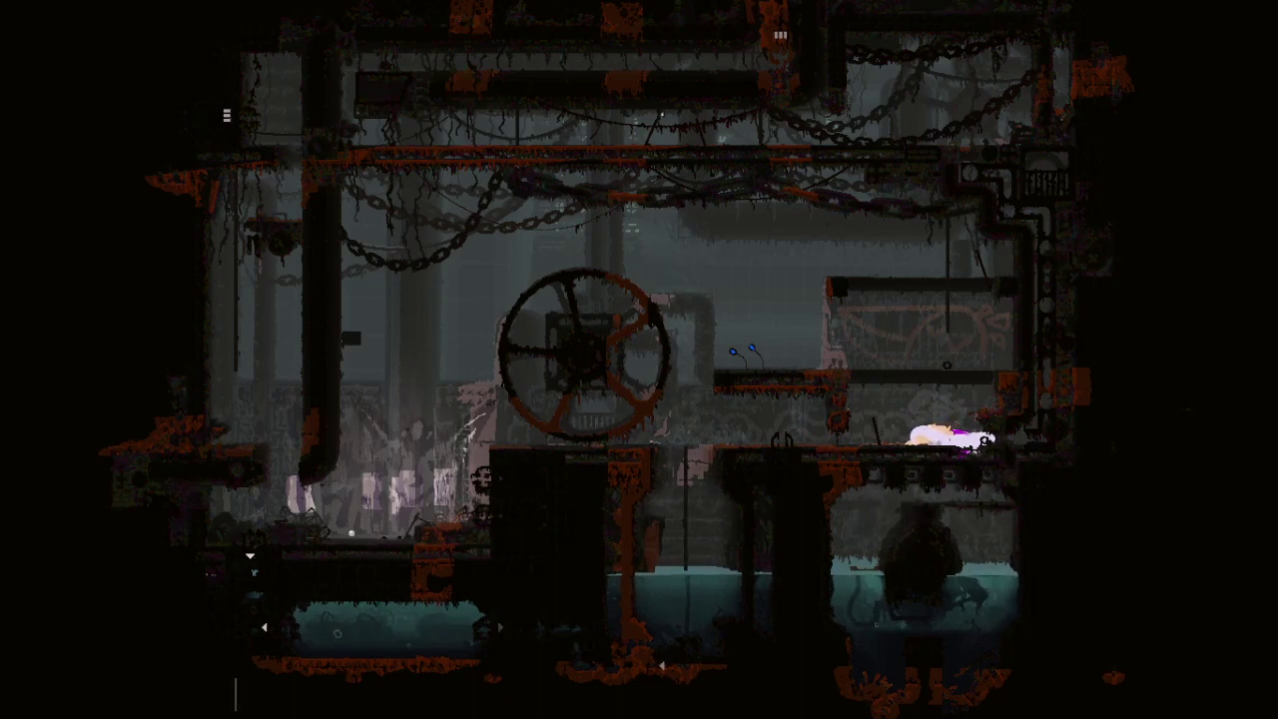
{"action": "key", "text": "x"}
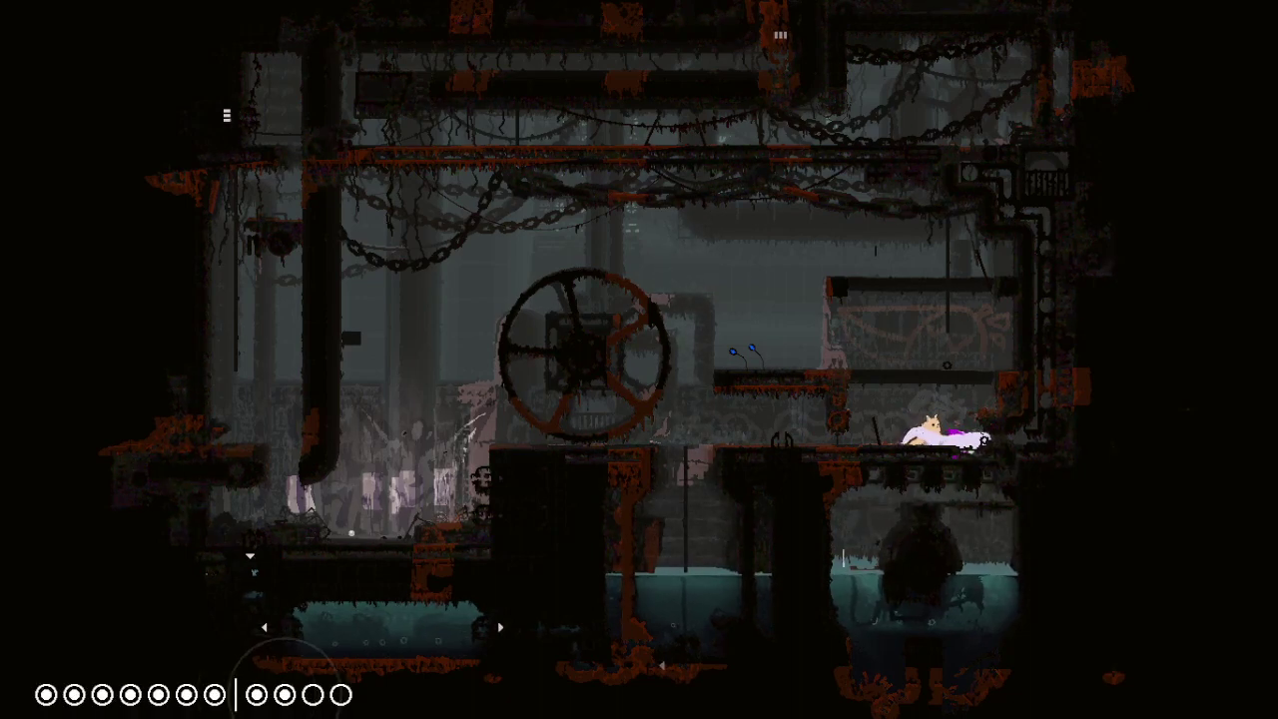
{"action": "key", "text": "Right"}
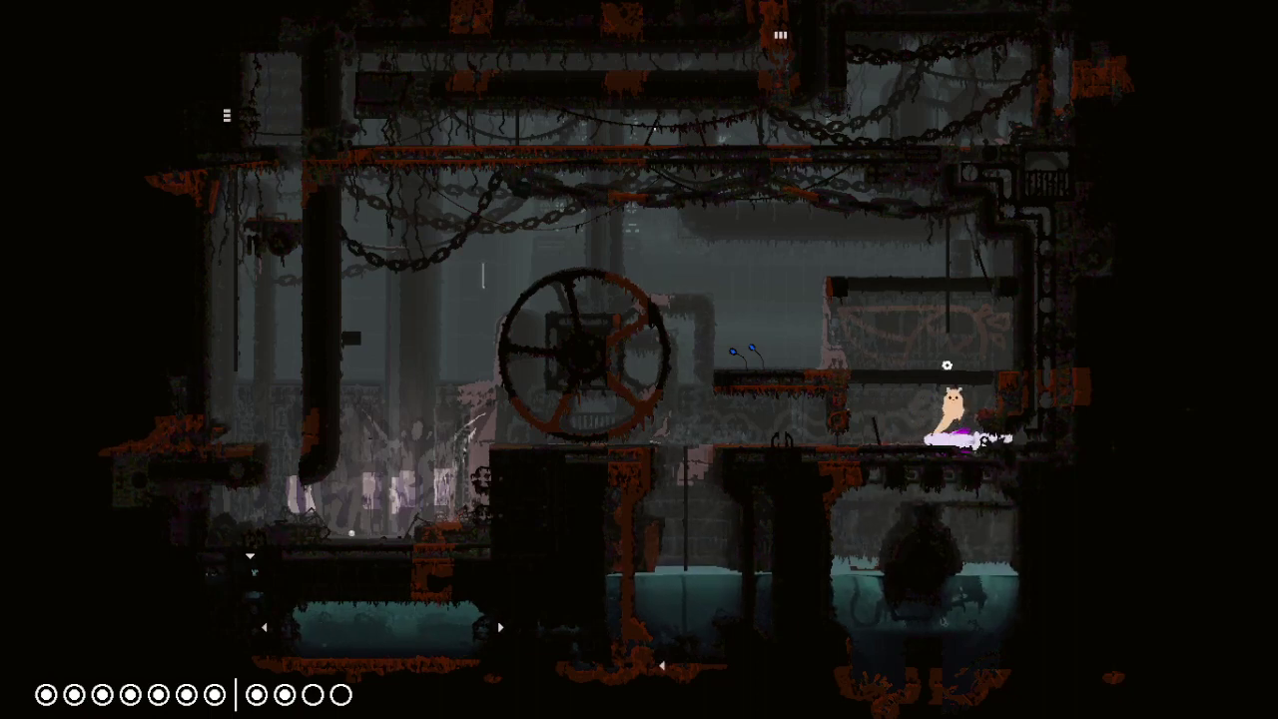
Step: Finish eating the carcass and move along the ledge back onto the white lizard
{"action": "key", "text": "Up"}
{"action": "key", "text": "Down"}
{"action": "key", "text": "Left"}
{"action": "key", "text": "Left"}
{"action": "key", "text": "Right"}
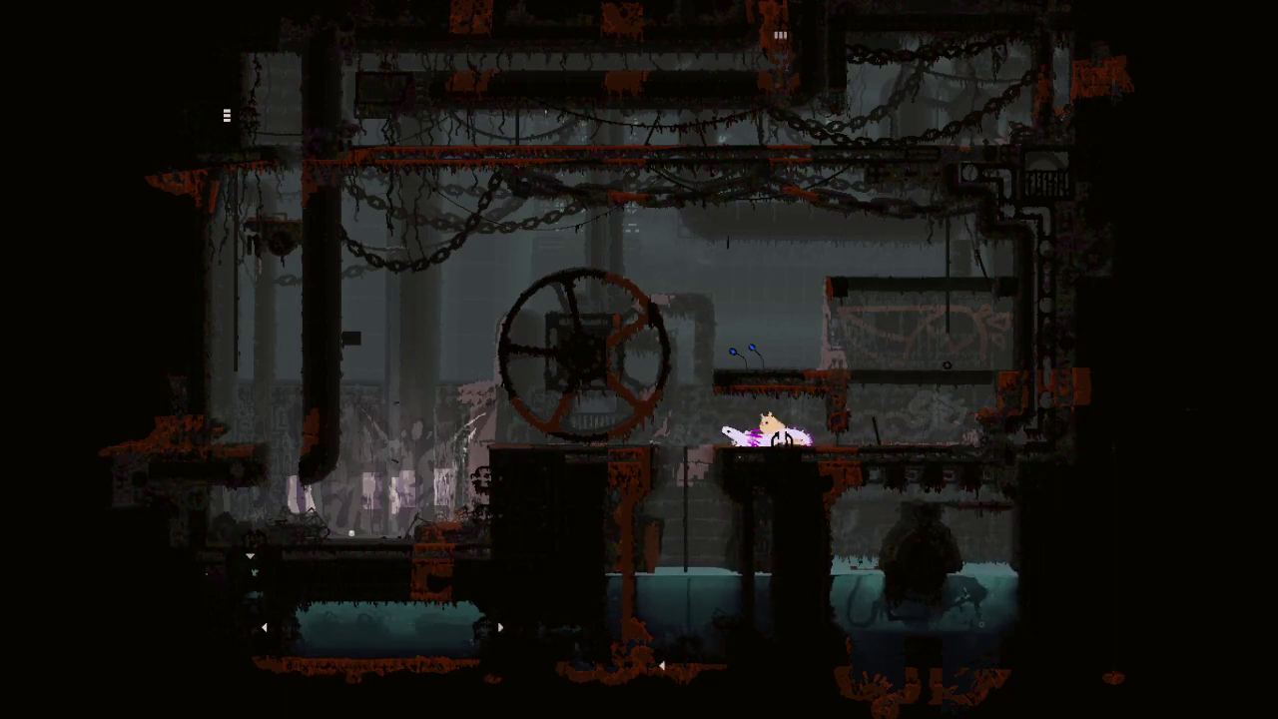
{"action": "key", "text": "Right"}
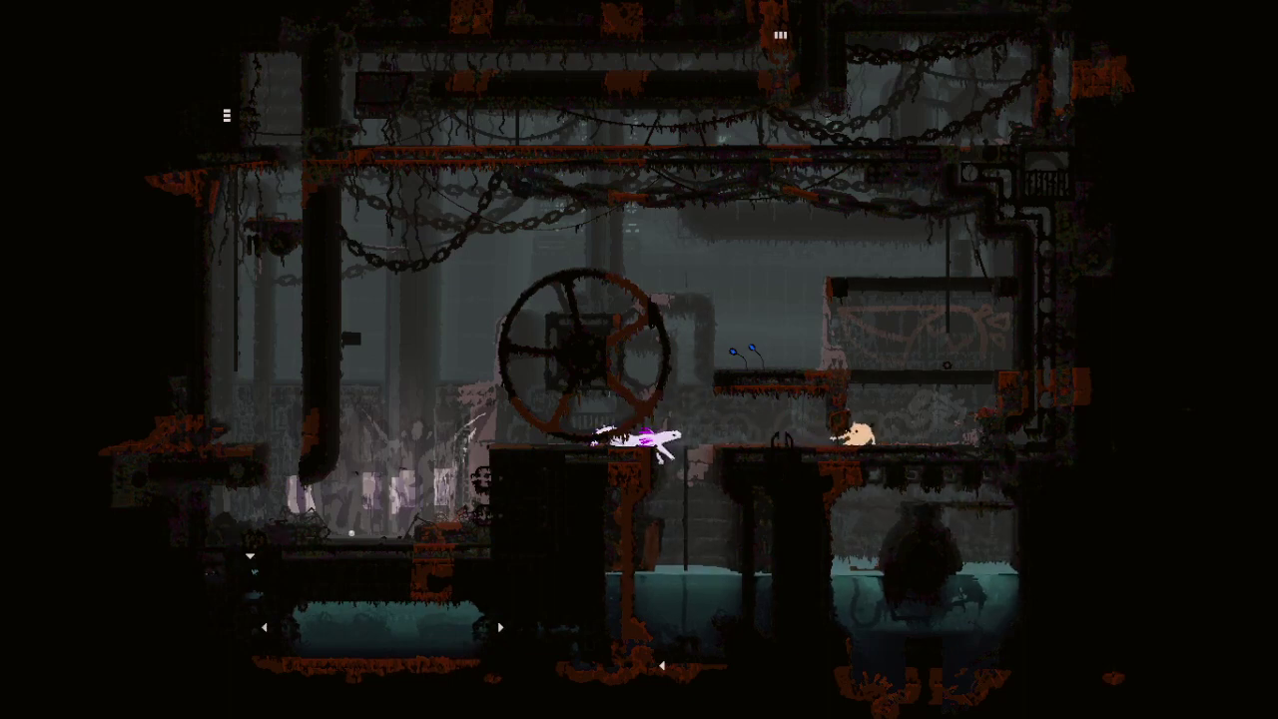
{"action": "key", "text": "Left"}
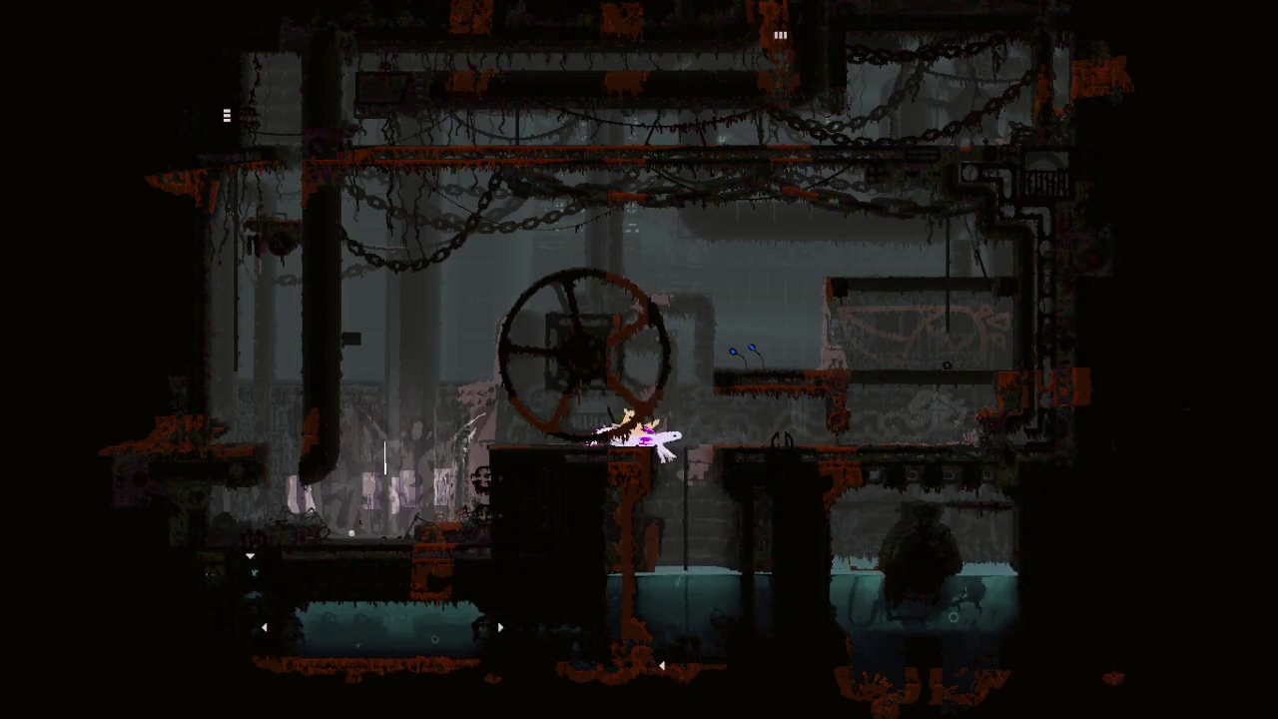
Step: Drop to the lower floor near the wheel and pick up a spear
{"action": "key", "text": "Left"}
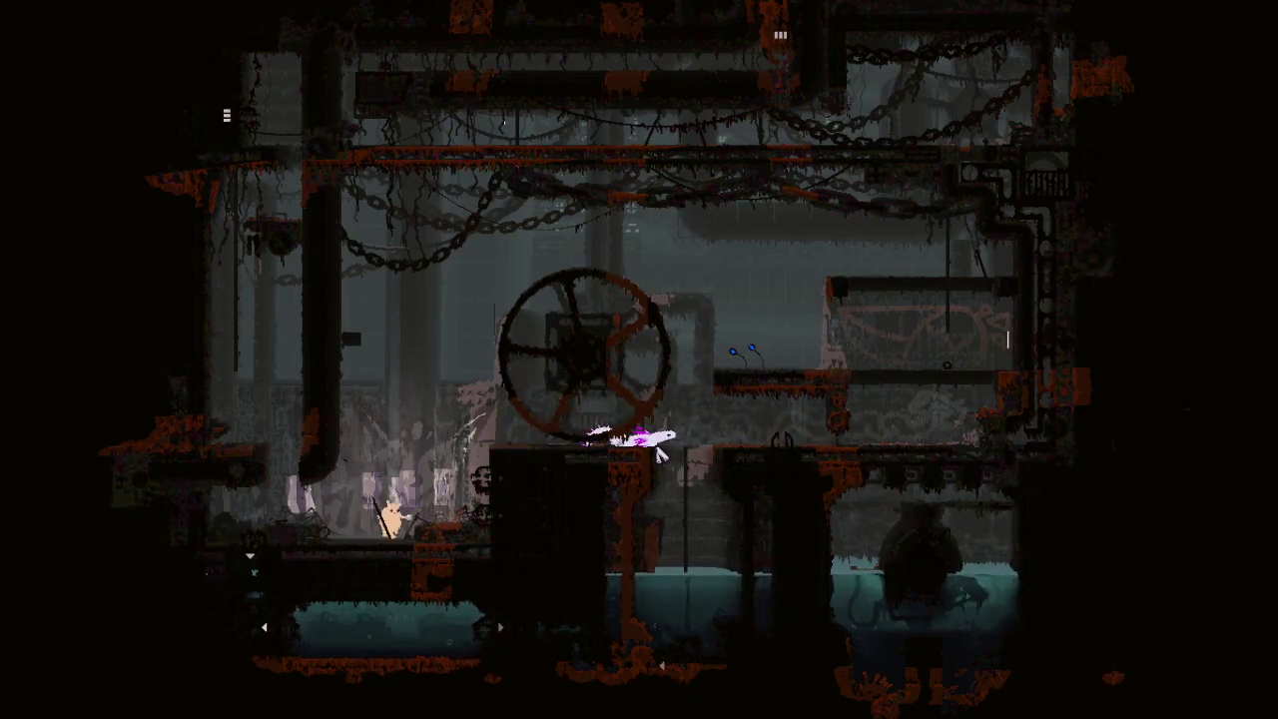
{"action": "key", "text": "Right"}
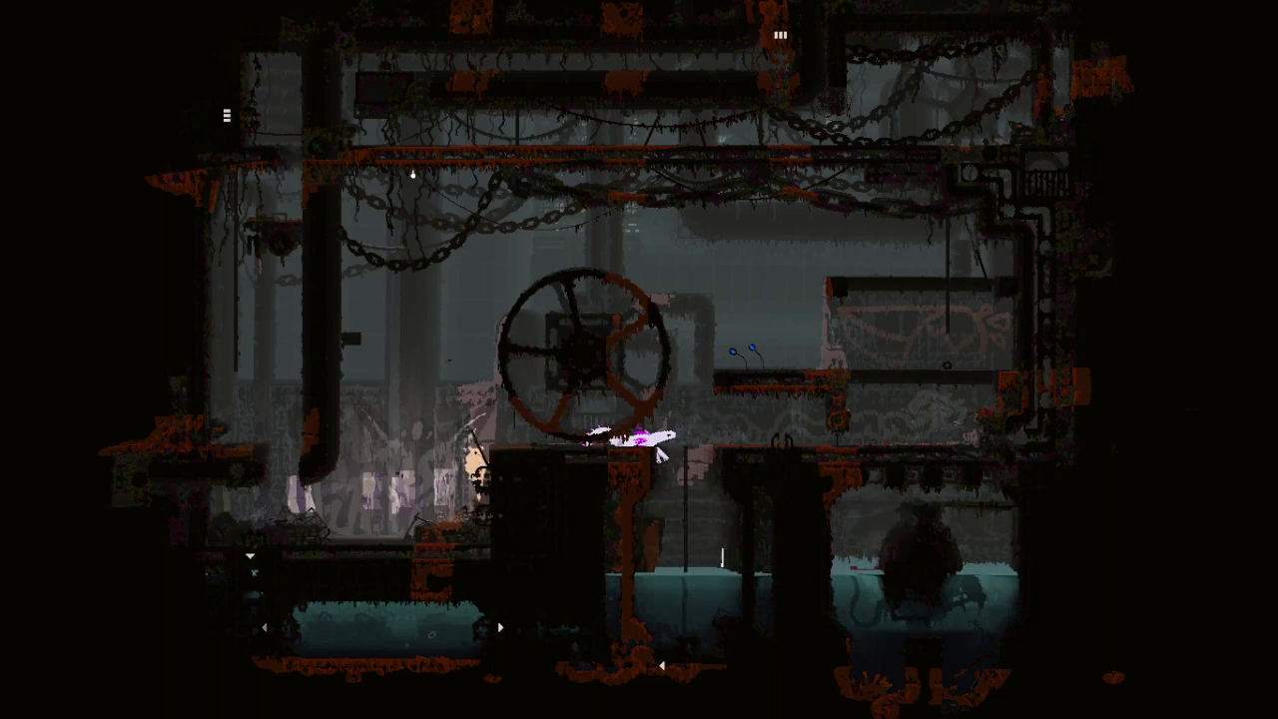
{"action": "key", "text": "Left"}
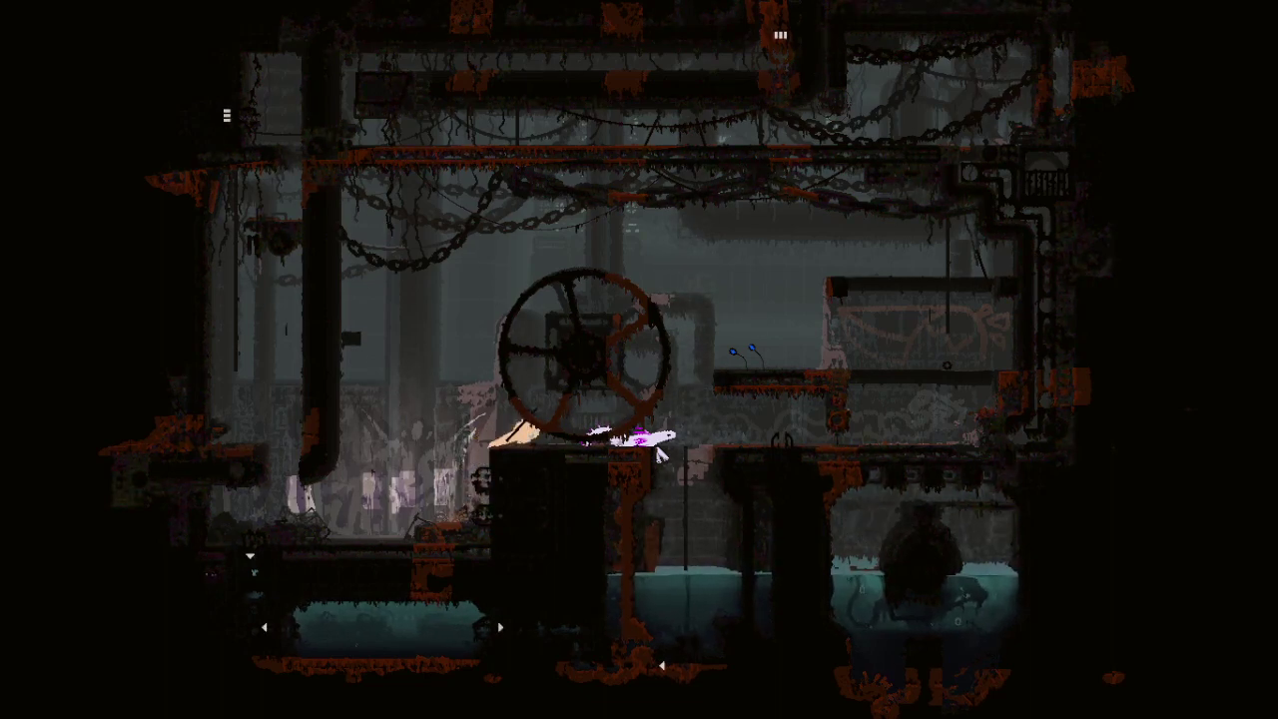
{"action": "key", "text": "Right"}
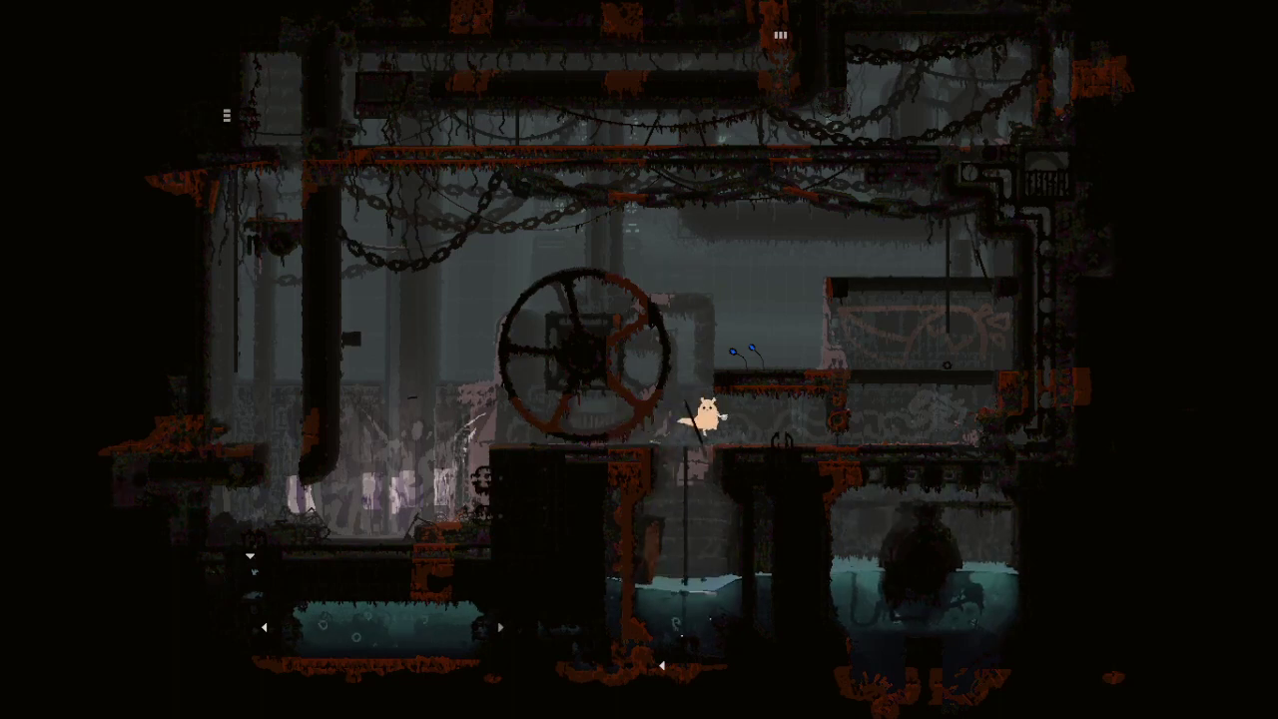
Step: Crawl right into the pipe and come out onto the top pipe, heading right
{"action": "key", "text": "Right"}
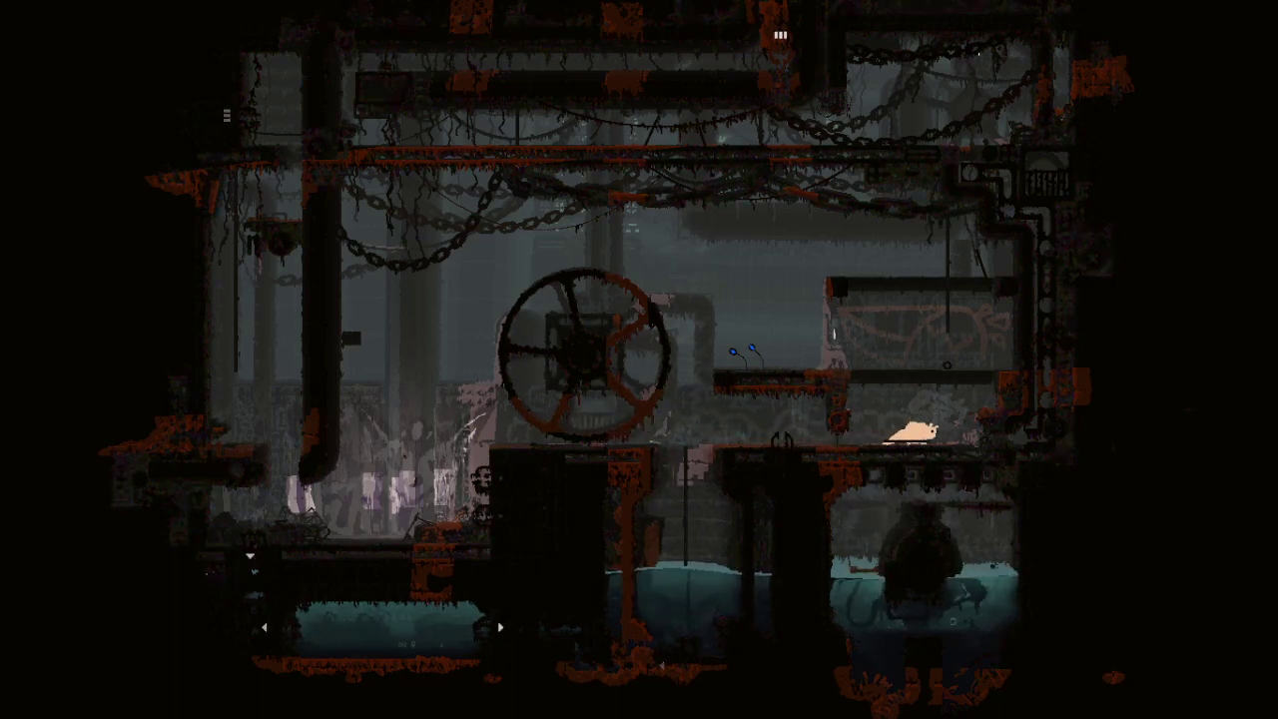
{"action": "key", "text": "Right"}
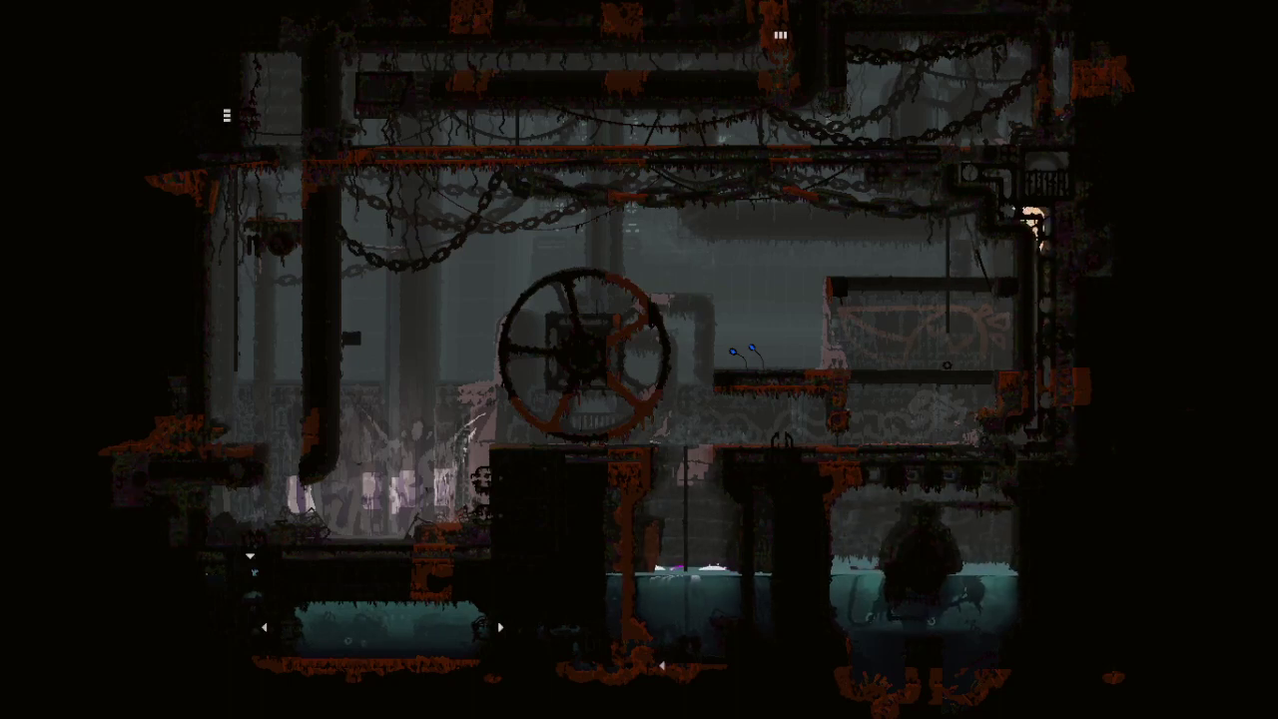
{"action": "key", "text": "Up"}
{"action": "key", "text": "Left"}
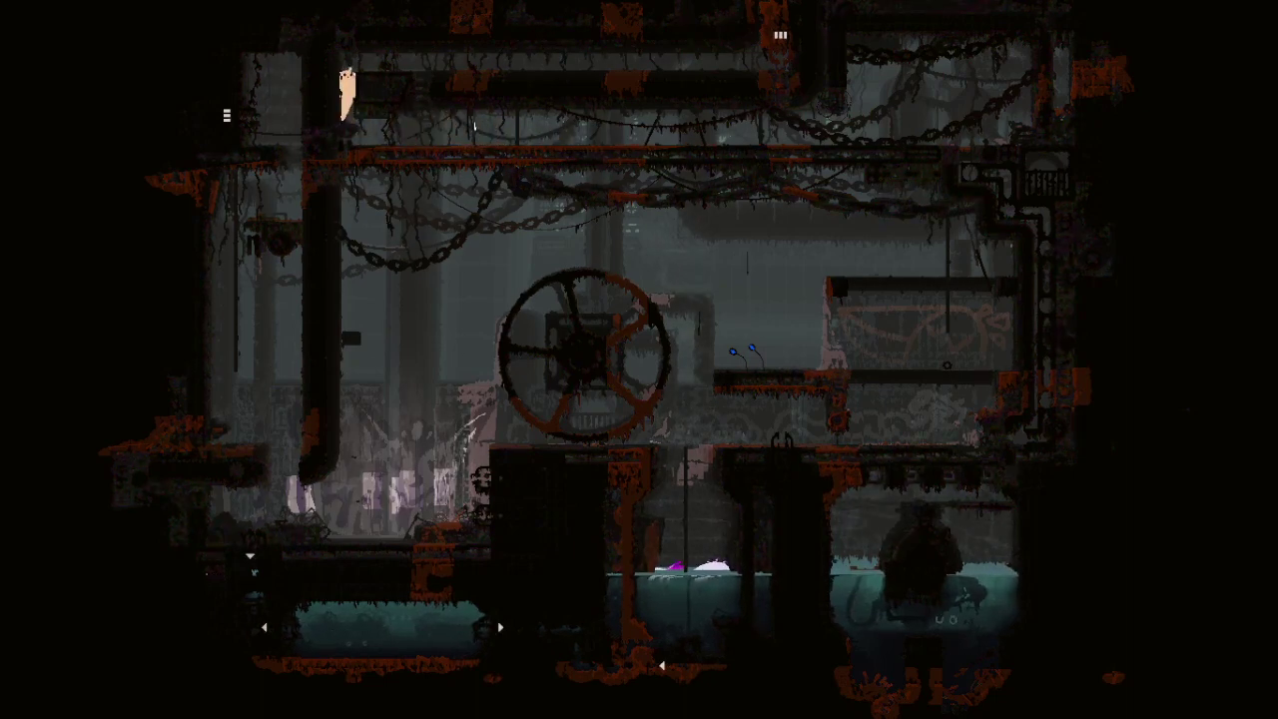
{"action": "key", "text": "Right"}
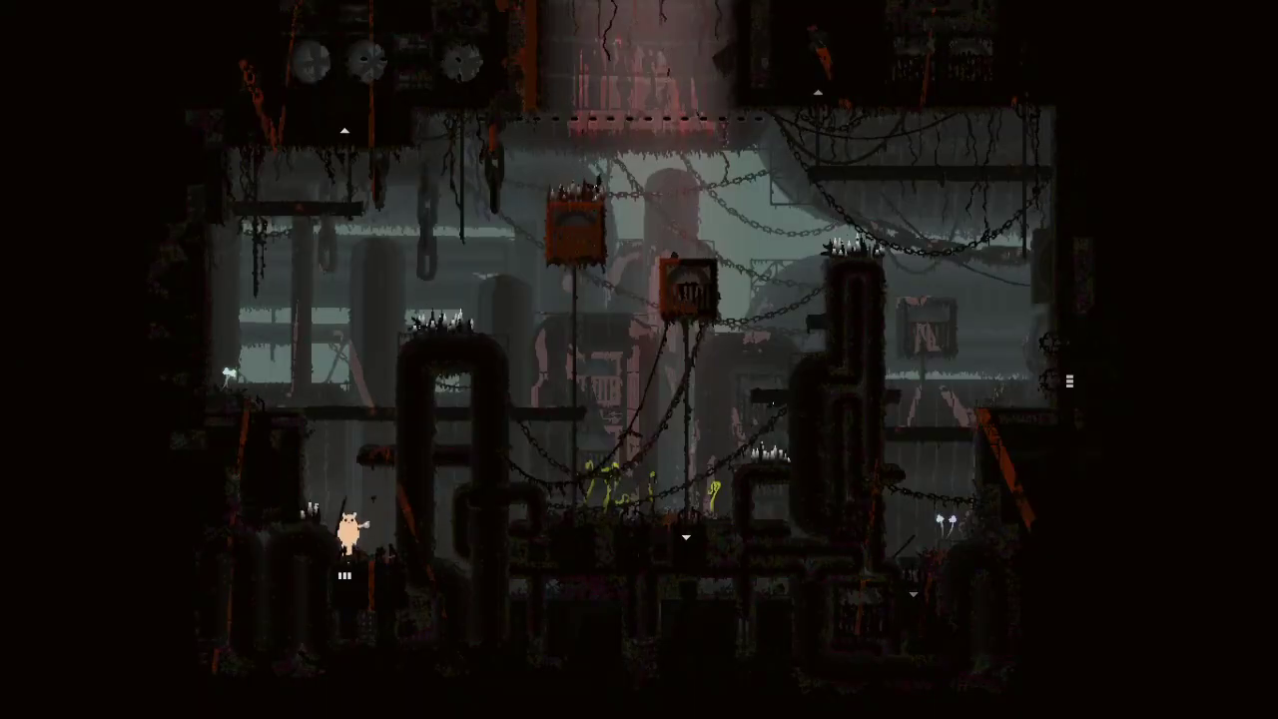
Step: Climb the pole, cross the spiky pipe top to a chain, and drop into the shortcut
{"action": "key", "text": "Left"}
{"action": "key", "text": "Up"}
{"action": "key", "text": "Right"}
{"action": "key", "text": "Up"}
{"action": "key", "text": "Right"}
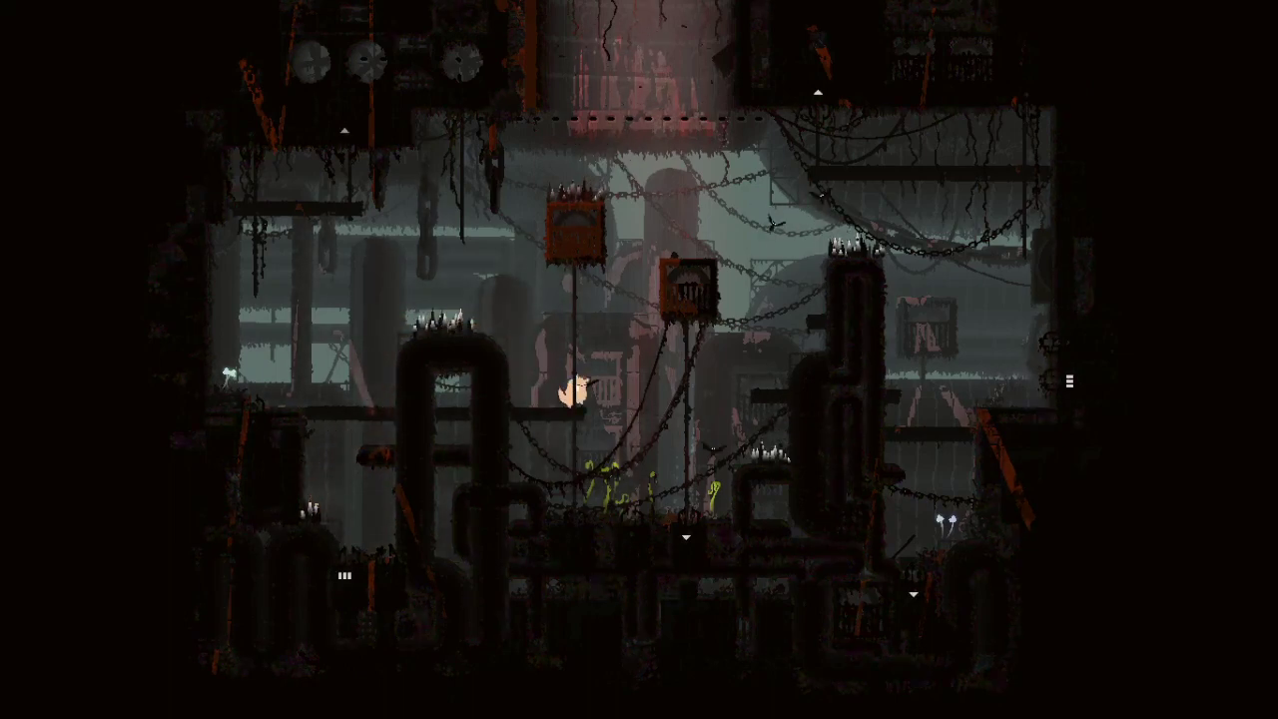
{"action": "key", "text": "Down"}
{"action": "key", "text": "Left"}
{"action": "key", "text": "Down"}
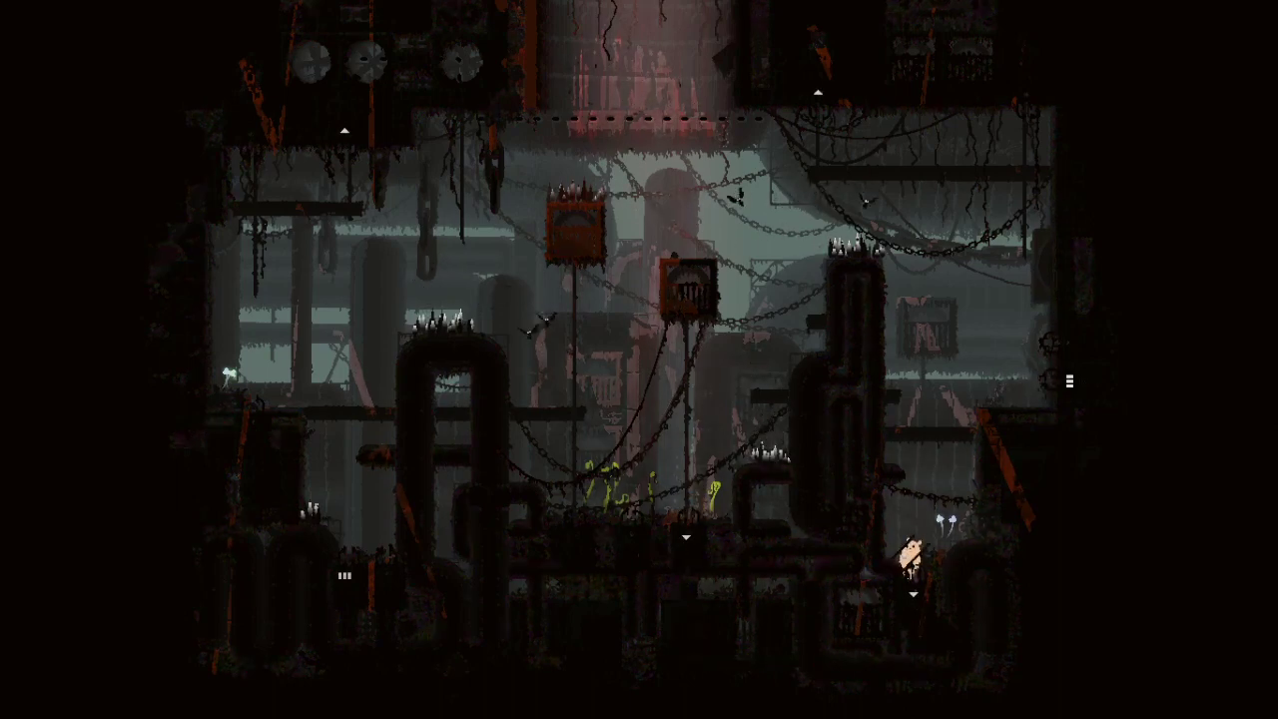
Step: Exit the shortcut, climb onto the pipe and head right into another room
{"action": "key", "text": "Right"}
{"action": "key", "text": "Up"}
{"action": "key", "text": "Left"}
{"action": "key", "text": "Right"}
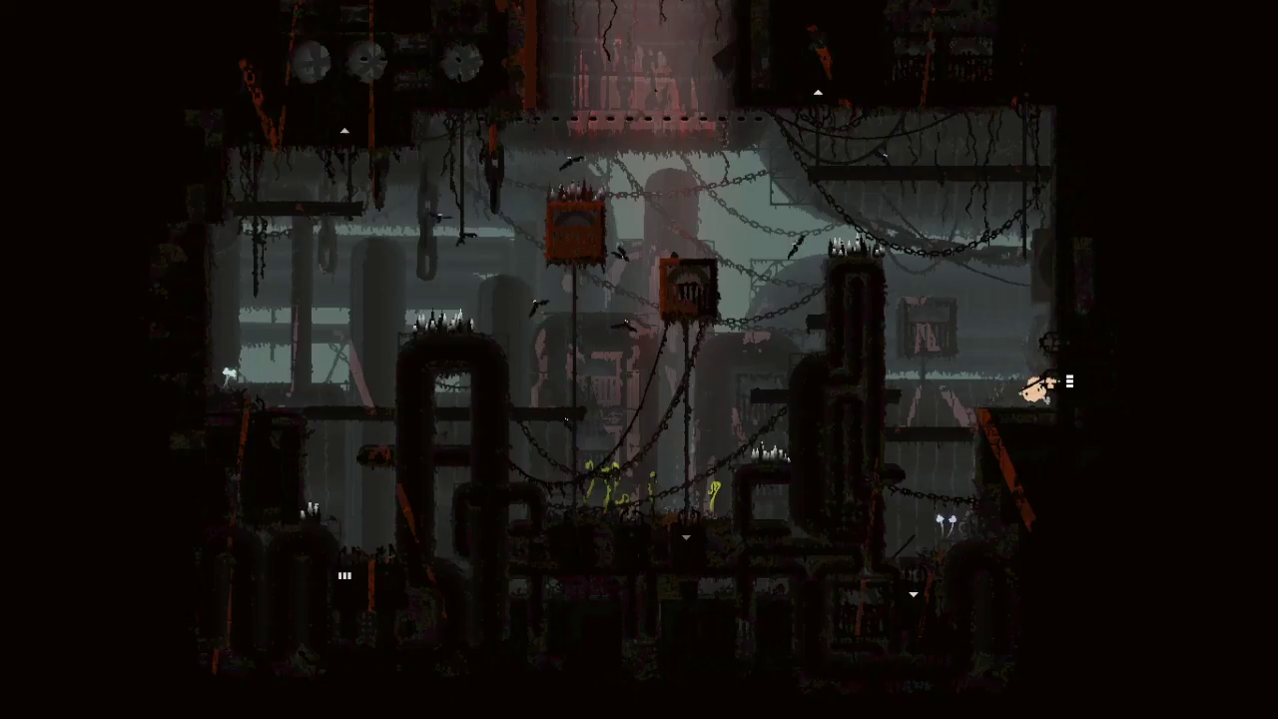
Step: Drop to the pipe entrance, climb the vertical pole and leap onto the tall pipe
{"action": "key", "text": "Left"}
{"action": "key", "text": "Down"}
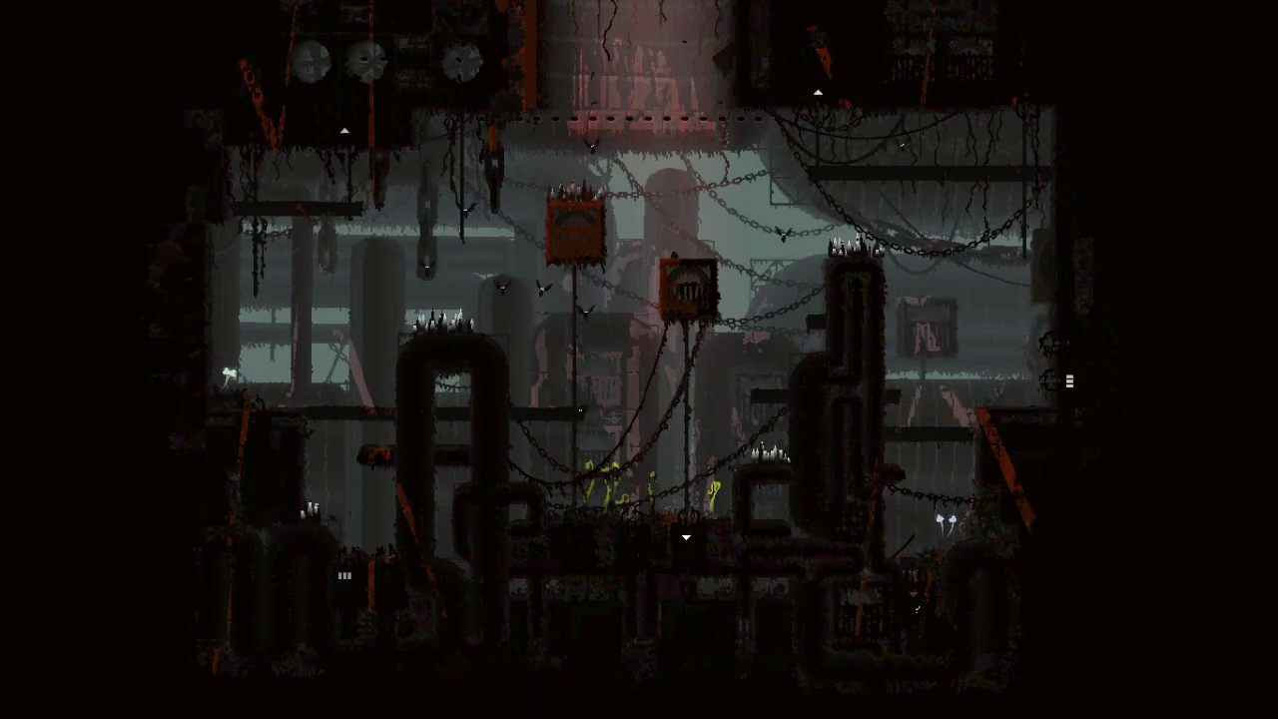
{"action": "key", "text": "Left"}
{"action": "key", "text": "Up"}
{"action": "key", "text": "Right"}
{"action": "key", "text": "z"}
Step: Climb to the top of the tall pipe and stand on the hanging box
{"action": "key", "text": "Up"}
{"action": "key", "text": "Left"}
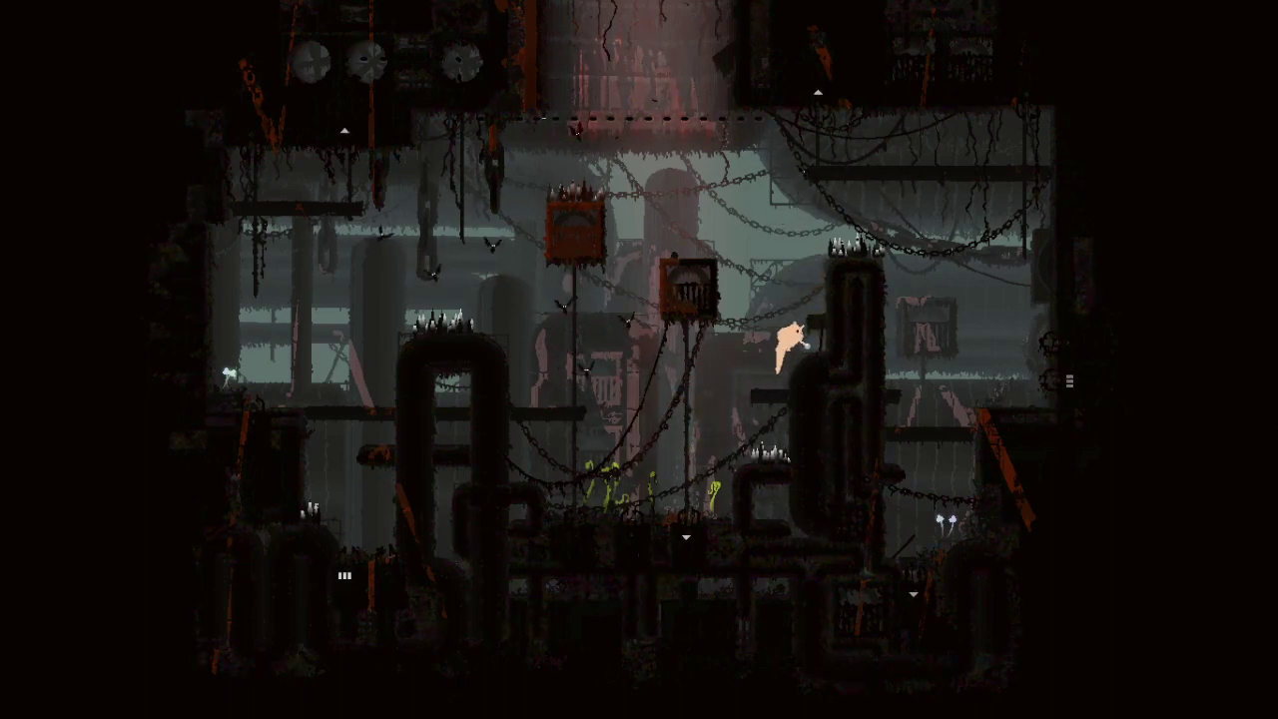
{"action": "key", "text": "Up"}
{"action": "key", "text": "Up"}
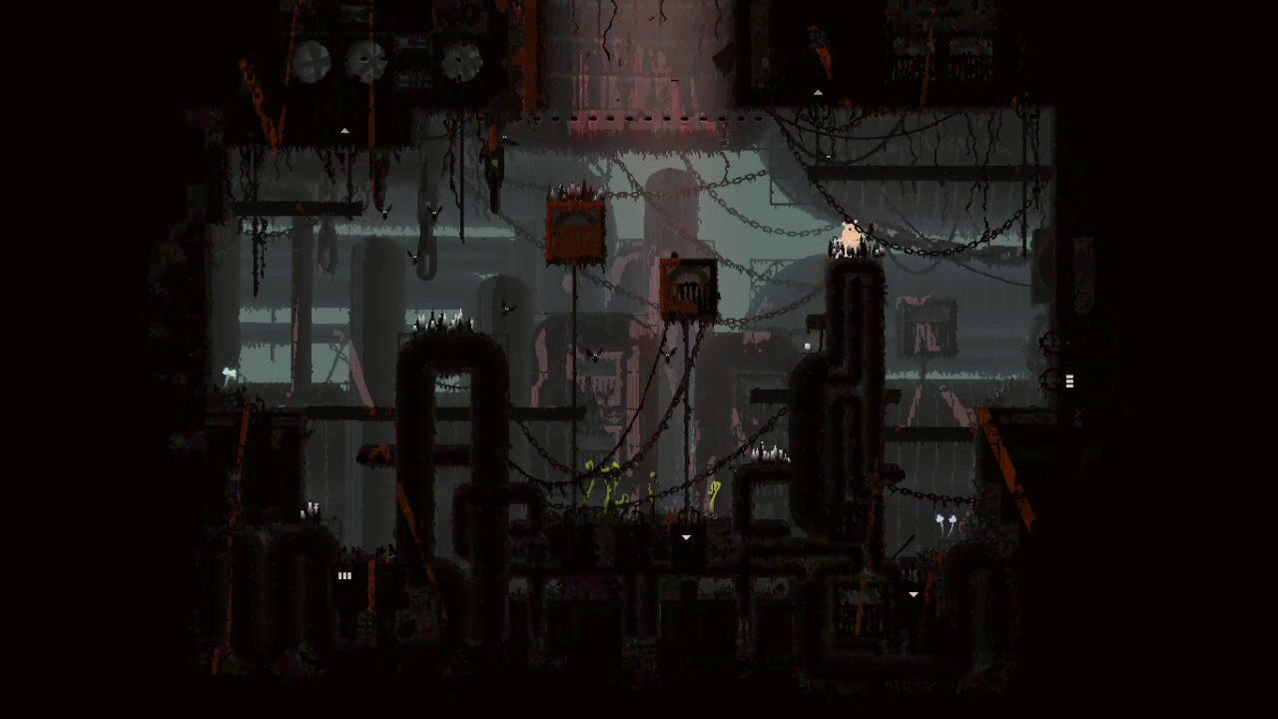
{"action": "key", "text": "Left"}
{"action": "key", "text": "Left"}
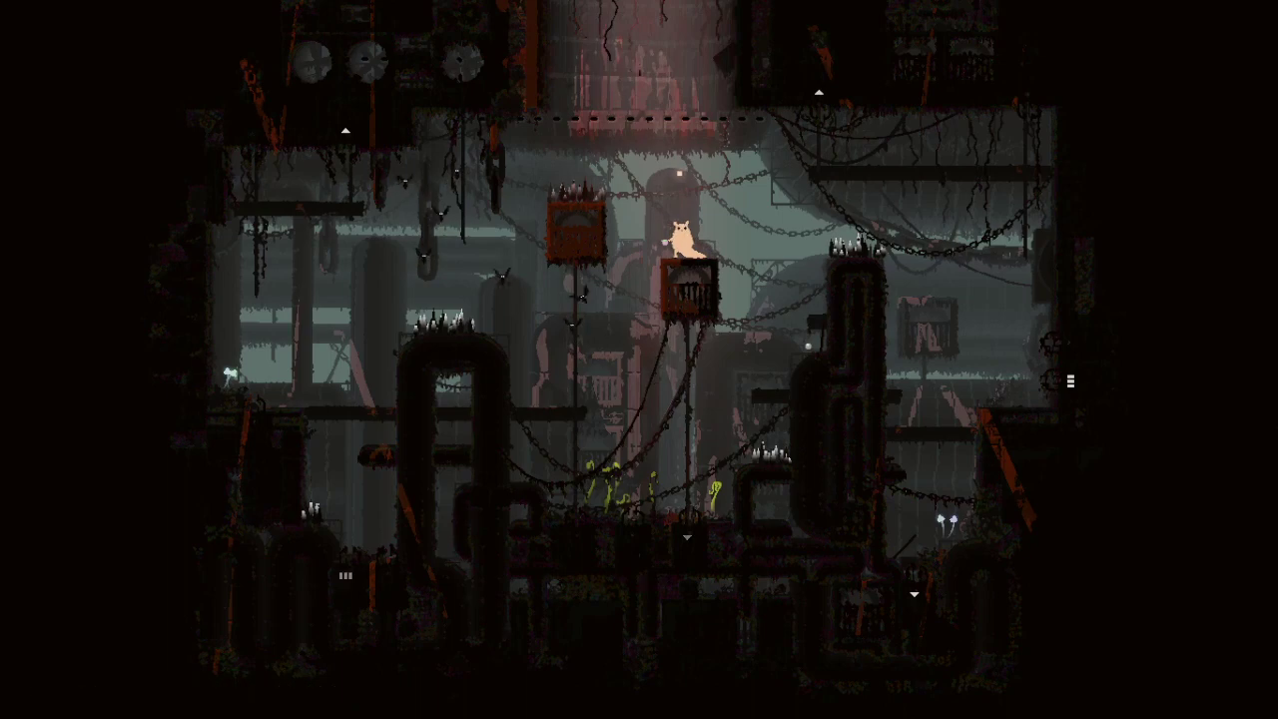
{"action": "key", "text": "Right"}
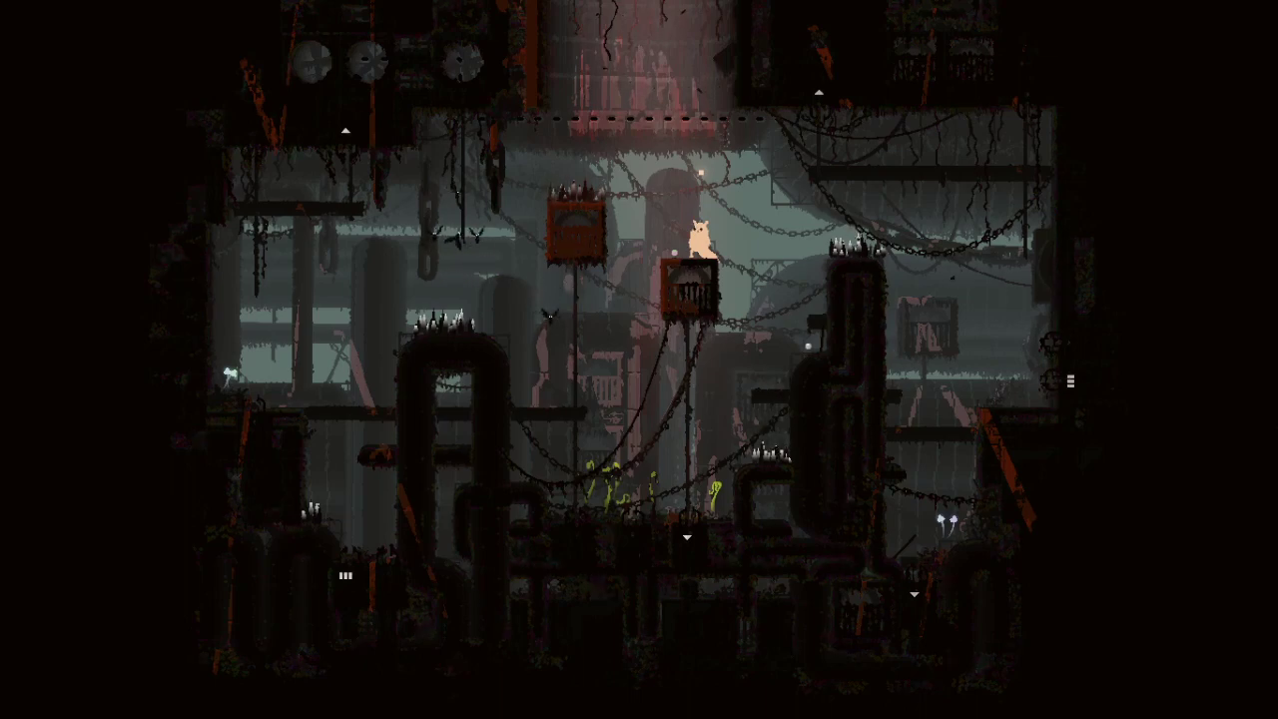
Step: Climb the pole, leap left onto the ledge, and take the shortcut to the wheel room
{"action": "key", "text": "Right"}
{"action": "key", "text": "Up"}
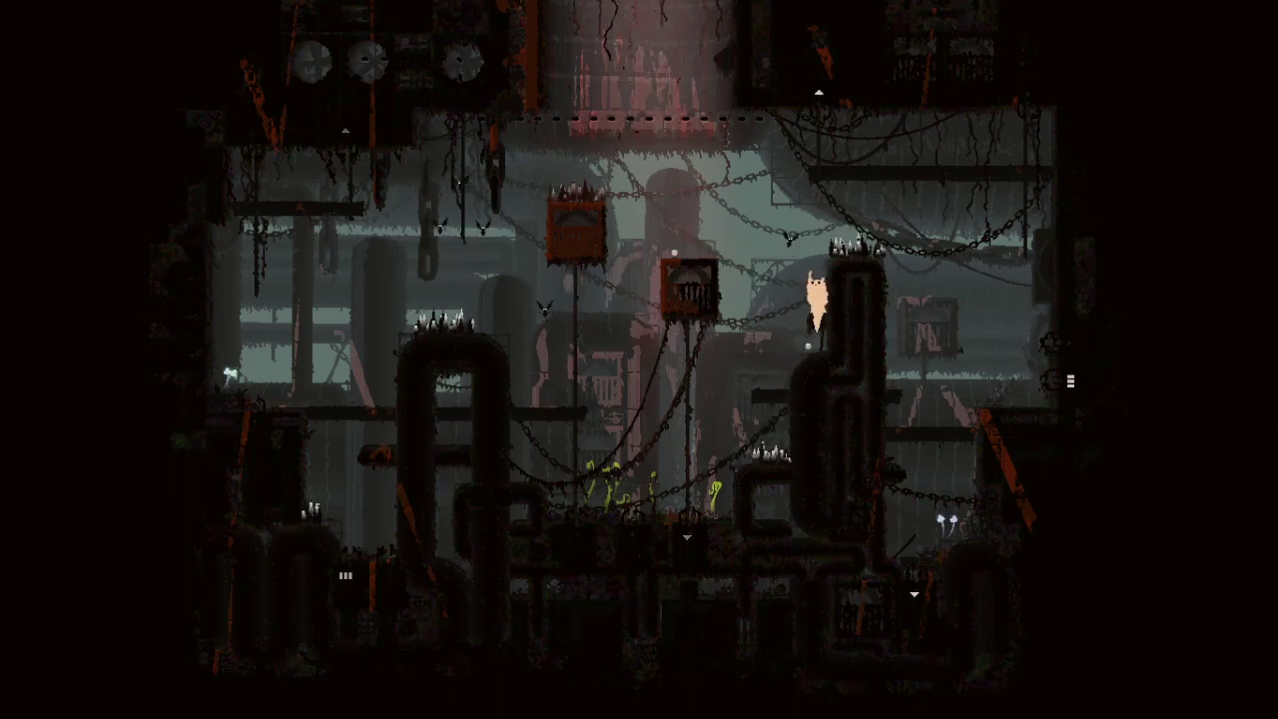
{"action": "key", "text": "Down"}
{"action": "key", "text": "Left"}
{"action": "key", "text": "Left"}
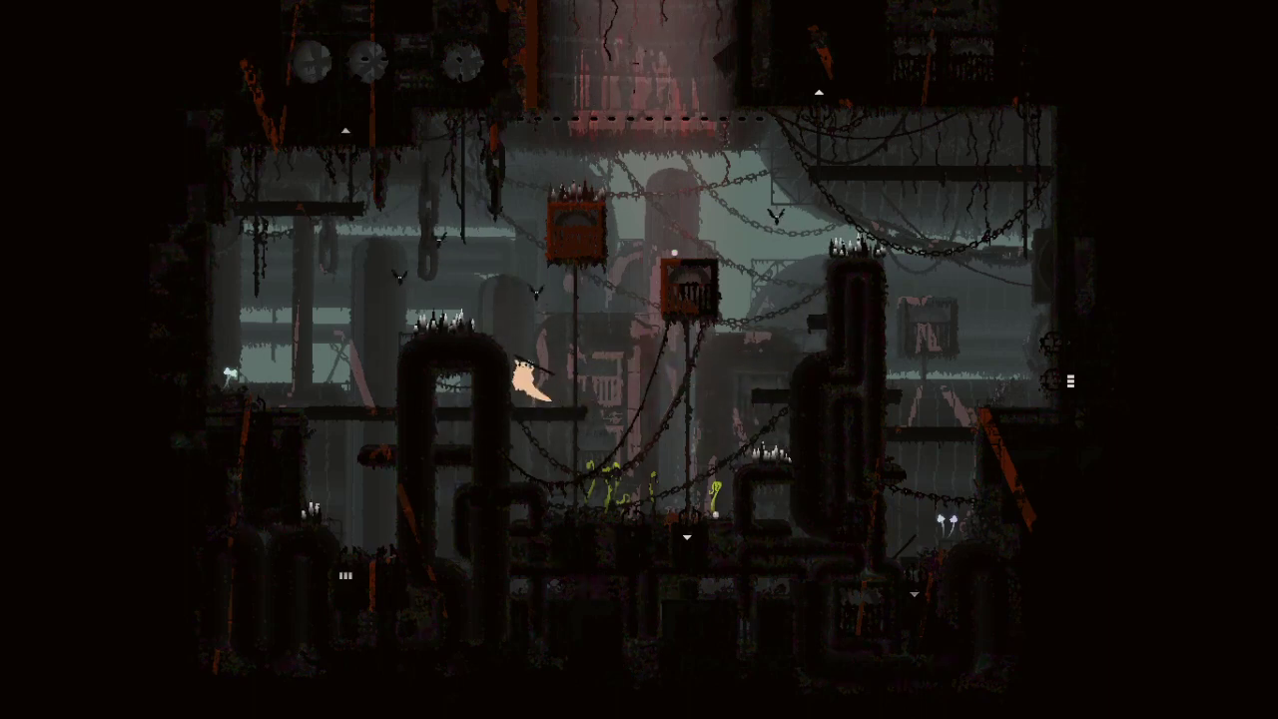
{"action": "key", "text": "Left"}
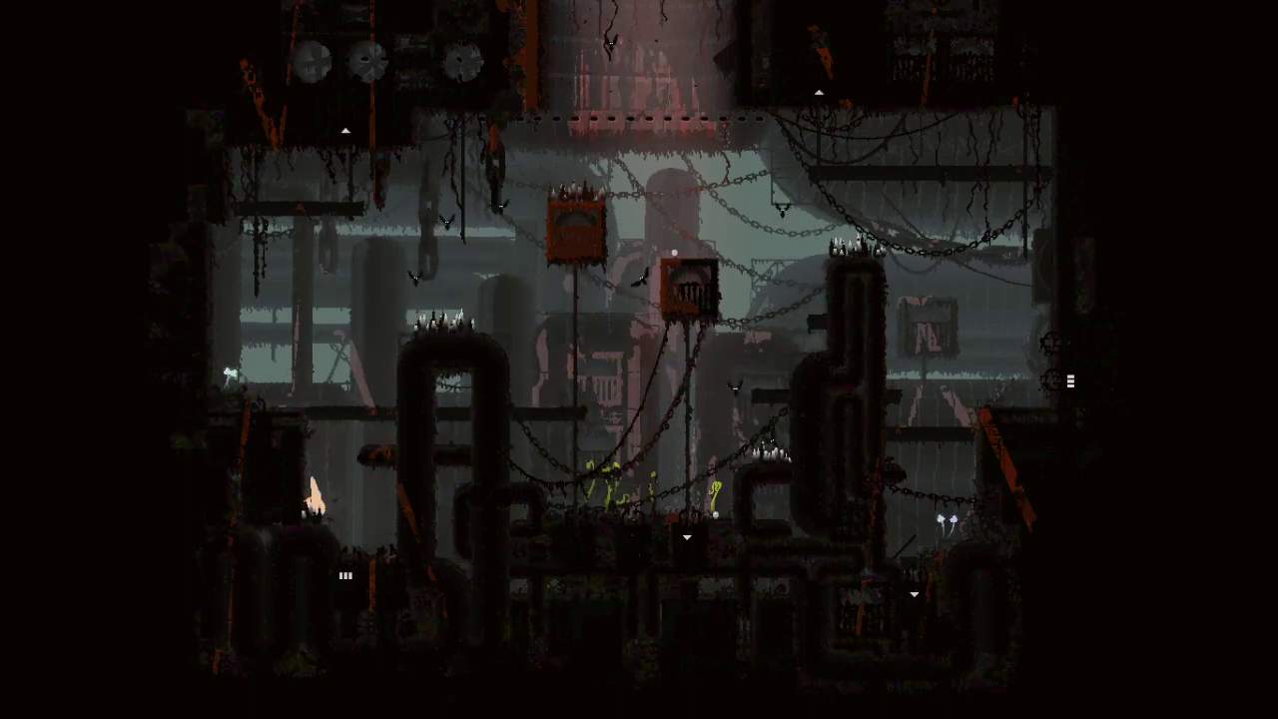
{"action": "key", "text": "Right"}
{"action": "key", "text": "Down"}
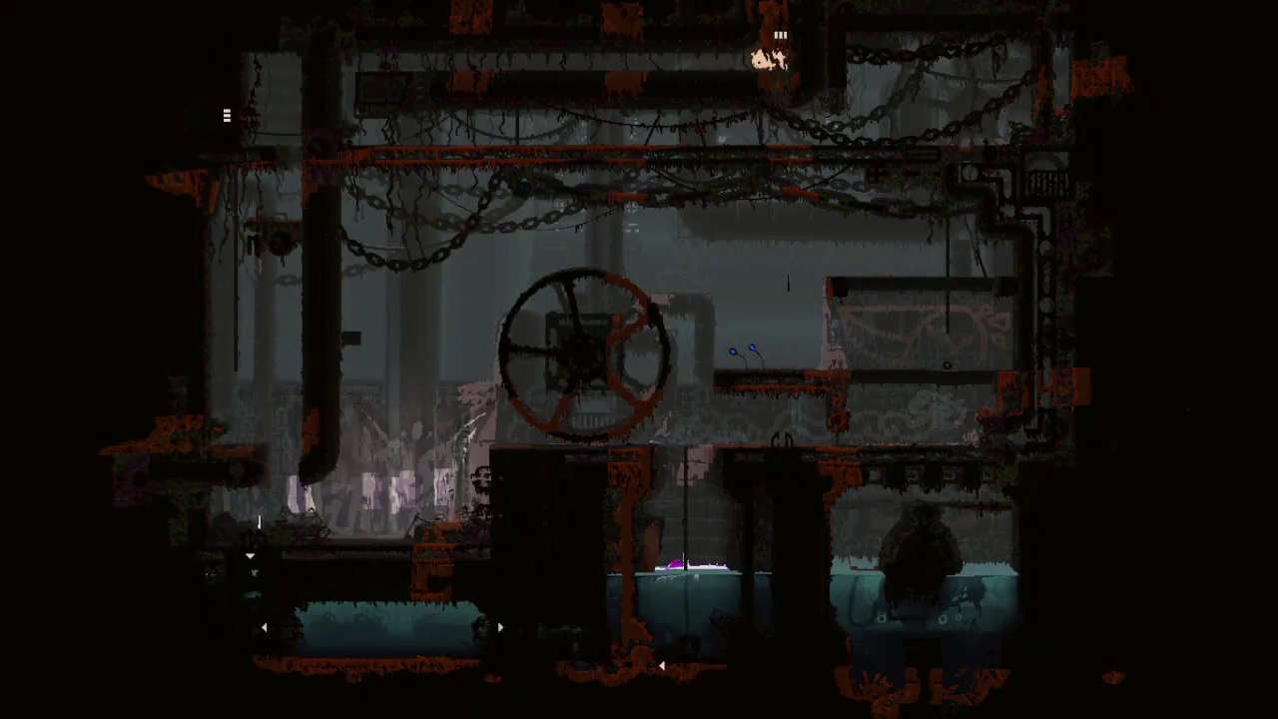
Step: Crawl along the upper pipe, briefly checking the region map
{"action": "key", "text": "Left"}
{"action": "key", "text": "space"}
{"action": "key", "text": "Left"}
{"action": "key", "text": "Left"}
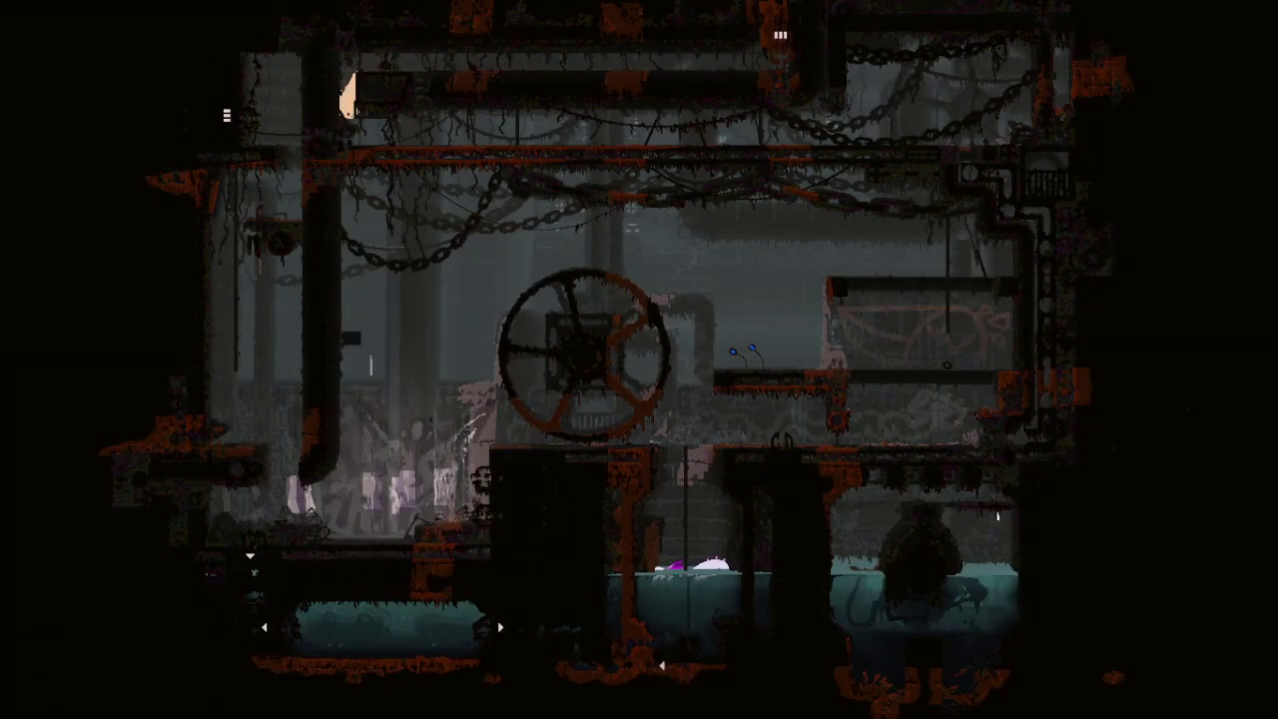
{"action": "key", "text": "Right"}
{"action": "key", "text": "Right"}
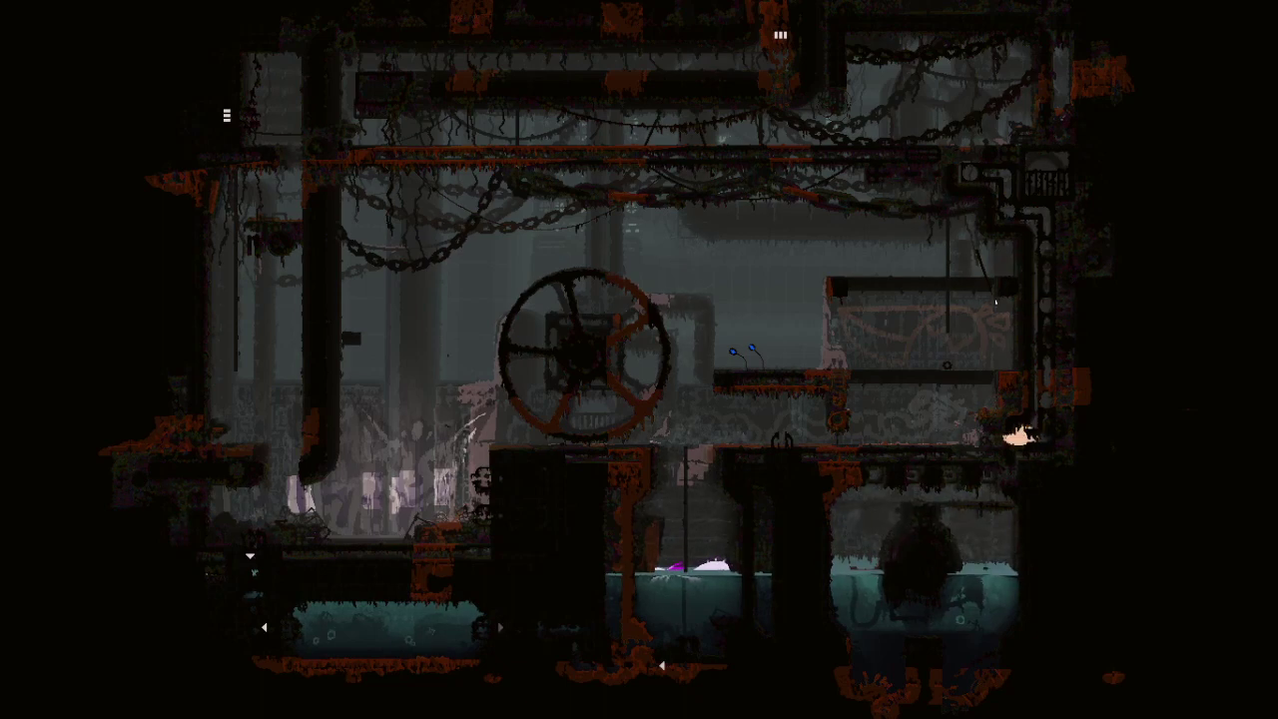
Step: Leap left past the wheel ledge down to the lower platform
{"action": "key", "text": "Left"}
{"action": "key", "text": "Left"}
{"action": "key", "text": "Left"}
{"action": "key", "text": "Up"}
{"action": "key", "text": "Left"}
{"action": "key", "text": "Left"}
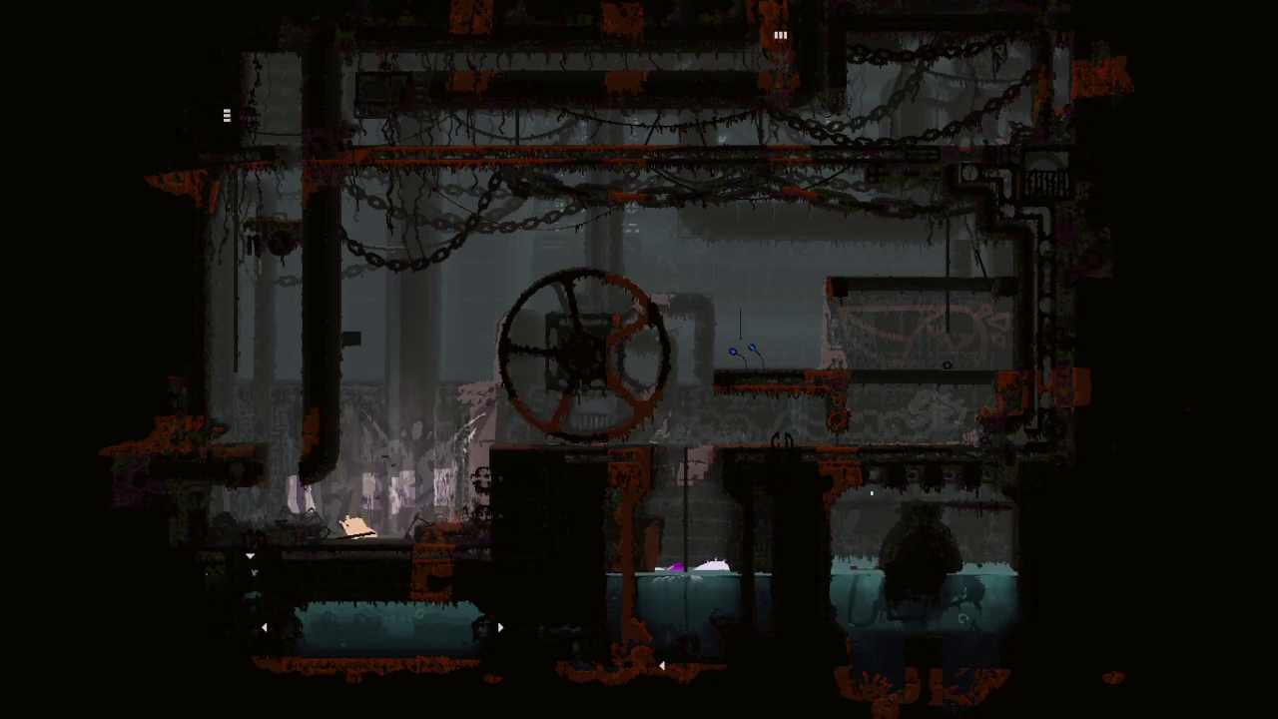
Step: Jump onto the left pole and climb to its top ledge
{"action": "key", "text": "Up"}
{"action": "key", "text": "Left"}
{"action": "key", "text": "Up"}
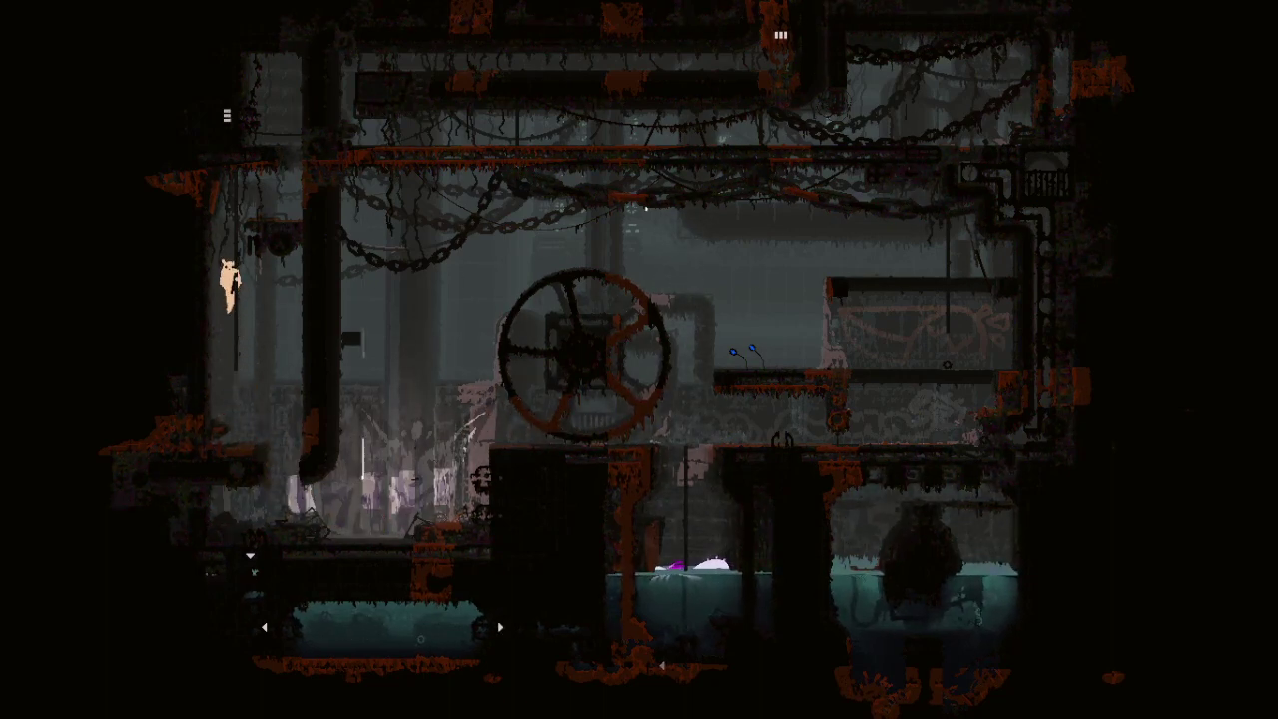
{"action": "key", "text": "Up"}
{"action": "key", "text": "Up"}
Step: Climb out left, drop off the upper ledge, and leap up the wall
{"action": "key", "text": "Left"}
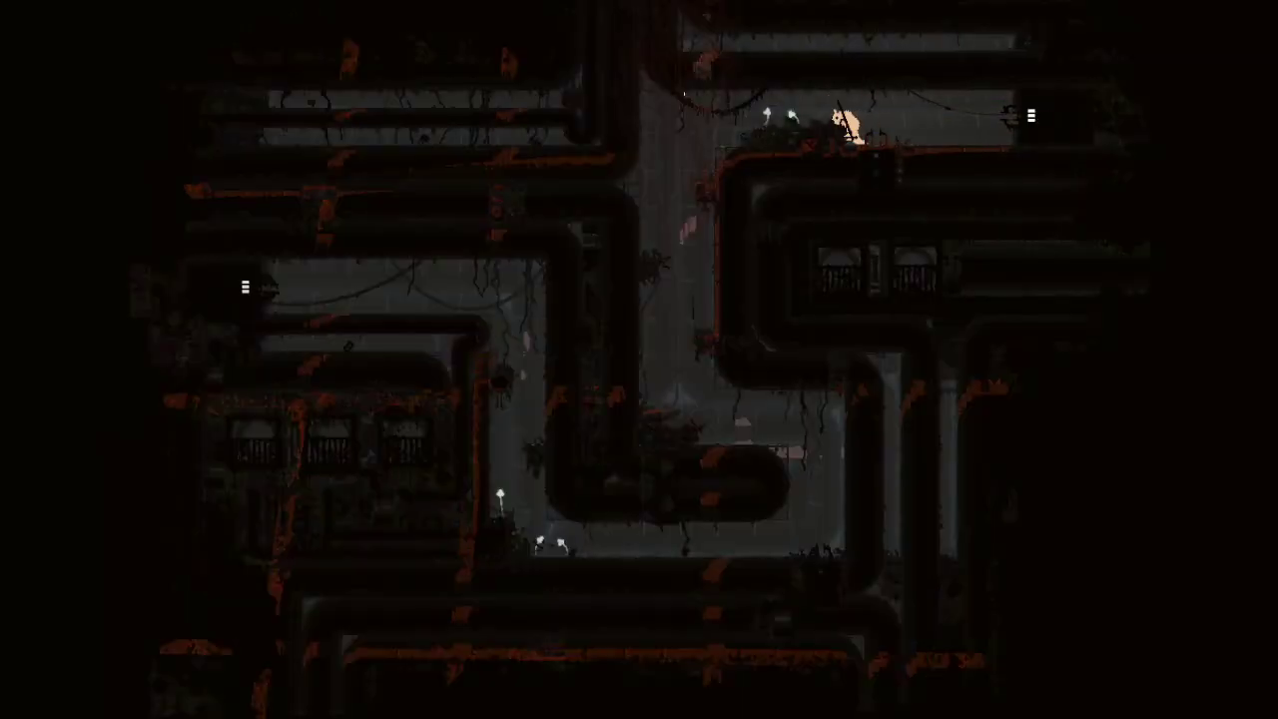
{"action": "key", "text": "Left"}
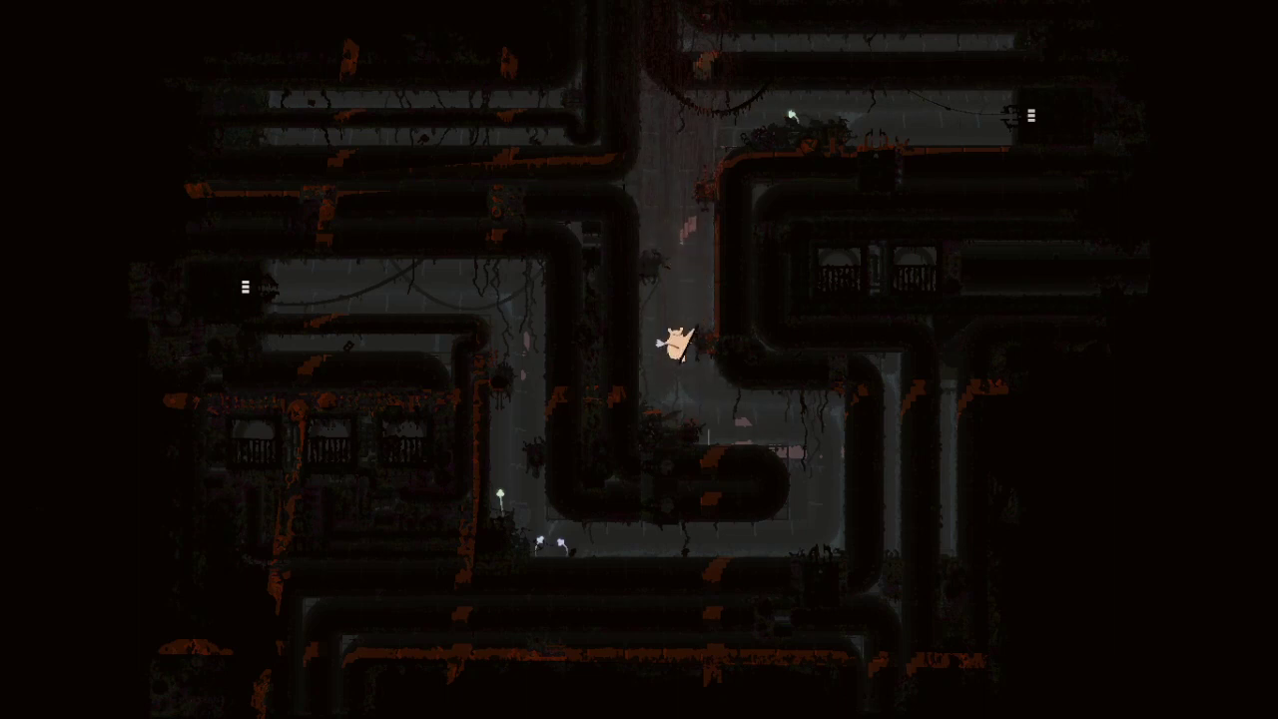
{"action": "key", "text": "Right"}
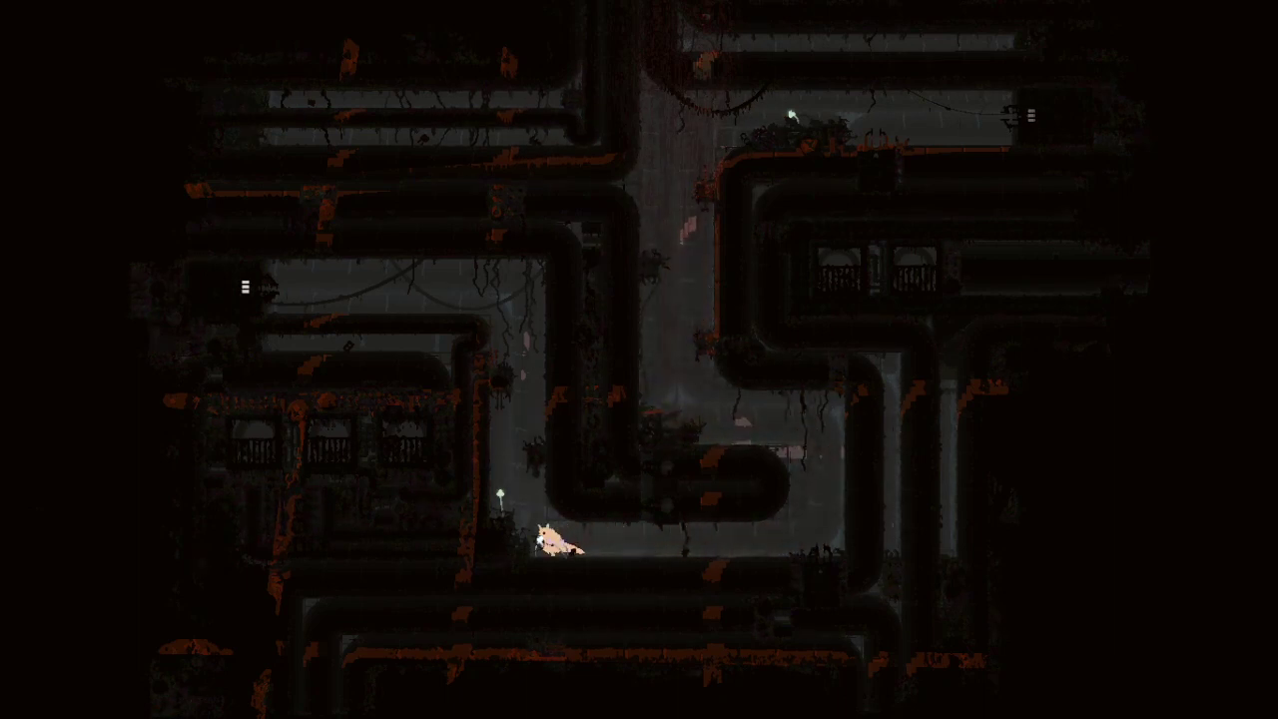
{"action": "key", "text": "Right"}
{"action": "key", "text": "z"}
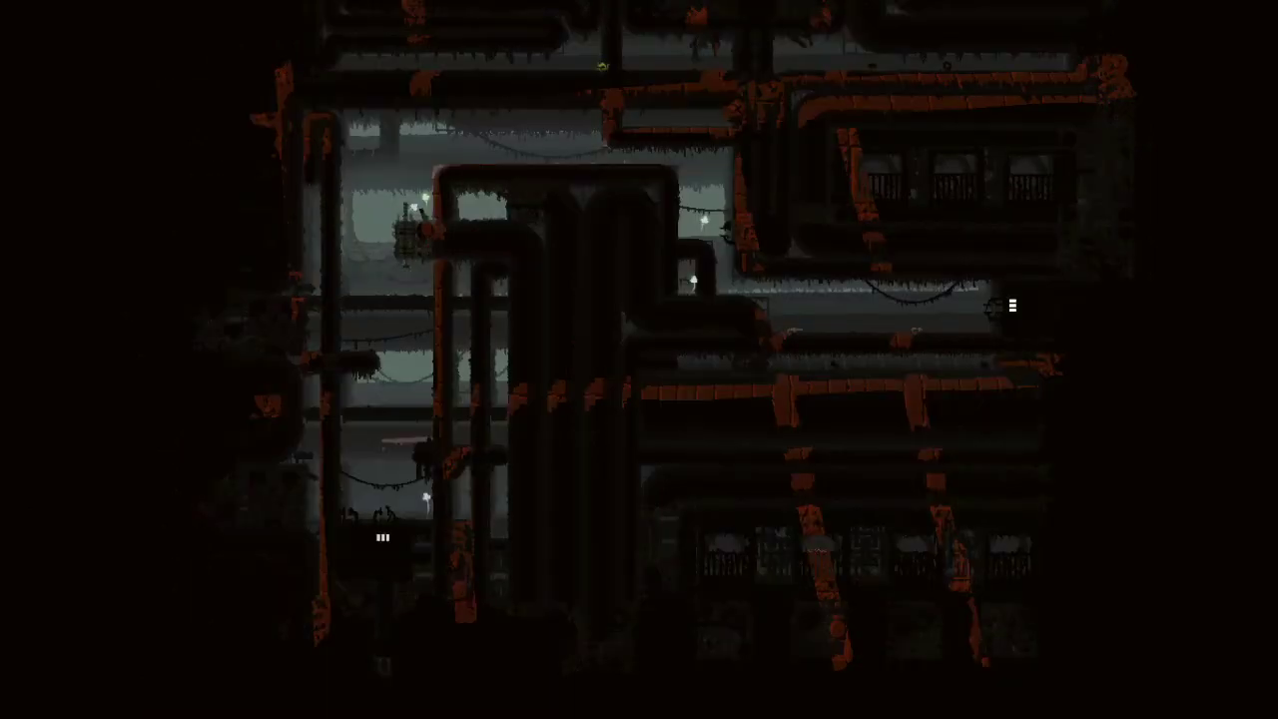
Step: Take the left pipe, cross the pipe top, and drop to the bottom-left shortcut
{"action": "key", "text": "Left"}
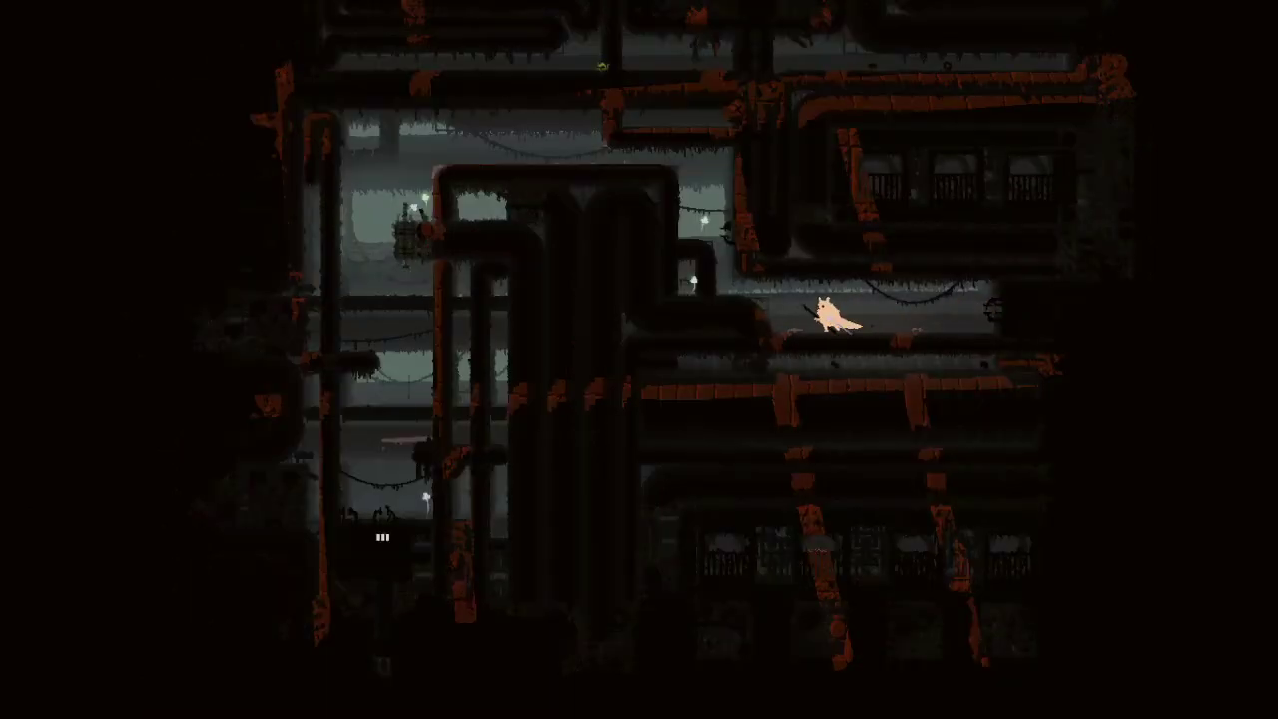
{"action": "key", "text": "Left"}
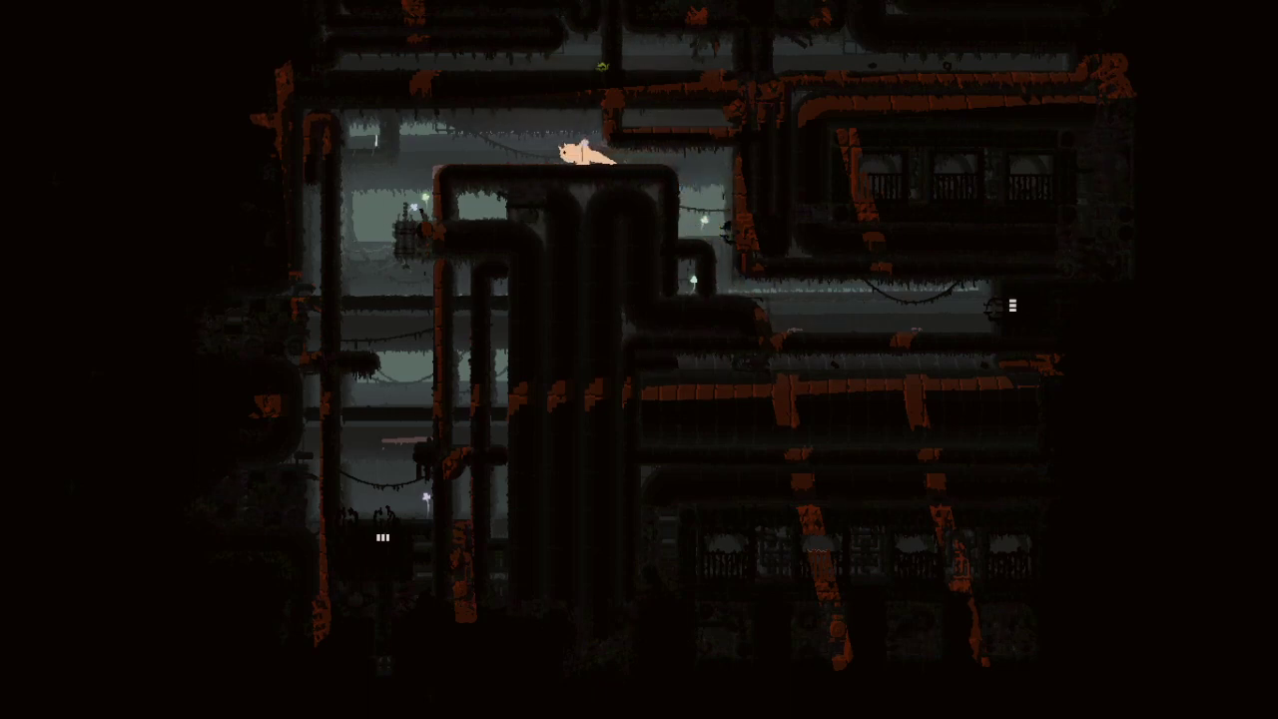
{"action": "key", "text": "Left"}
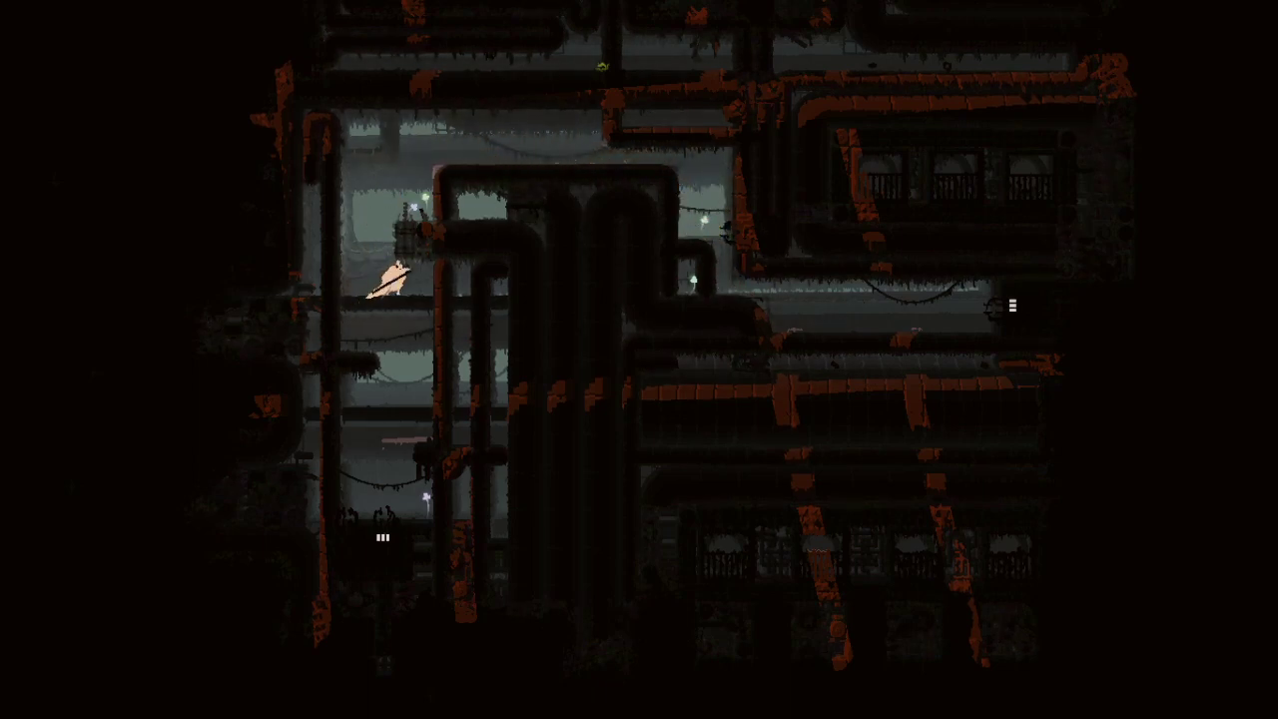
{"action": "key", "text": "Down"}
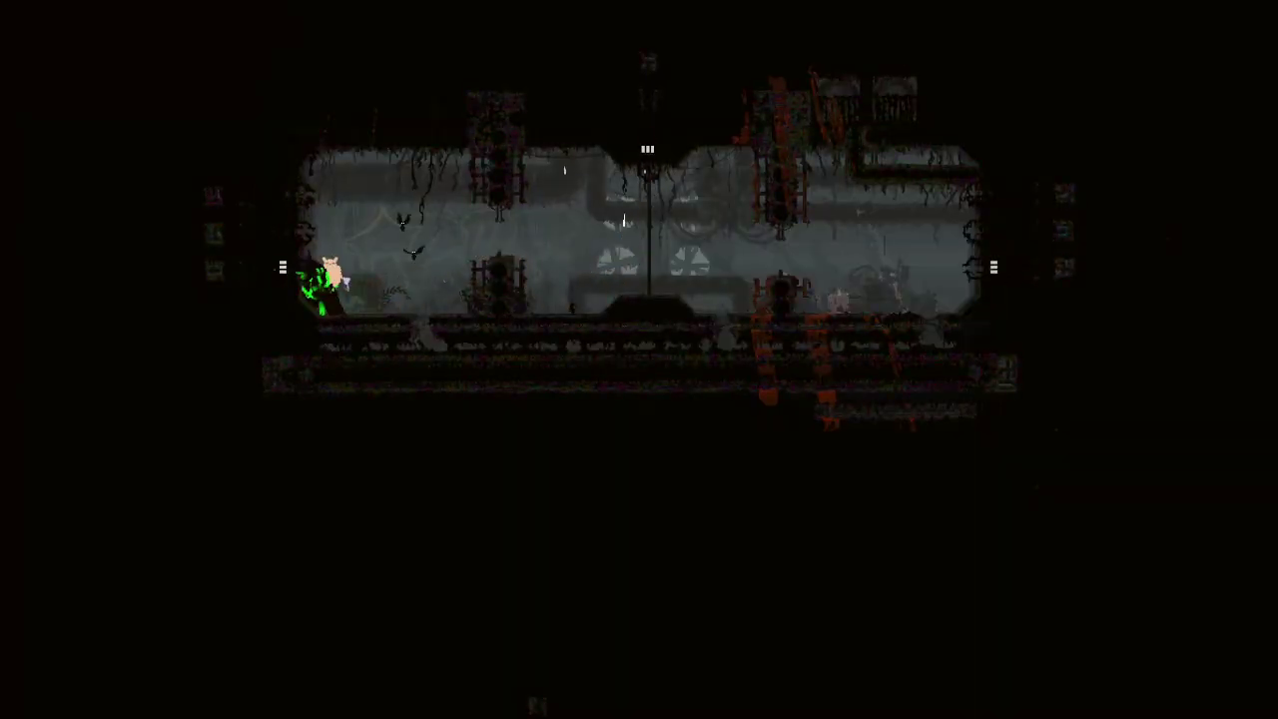
Step: Escape the green lizard via the left wall shortcut and climb the right pole
{"action": "key", "text": "Left"}
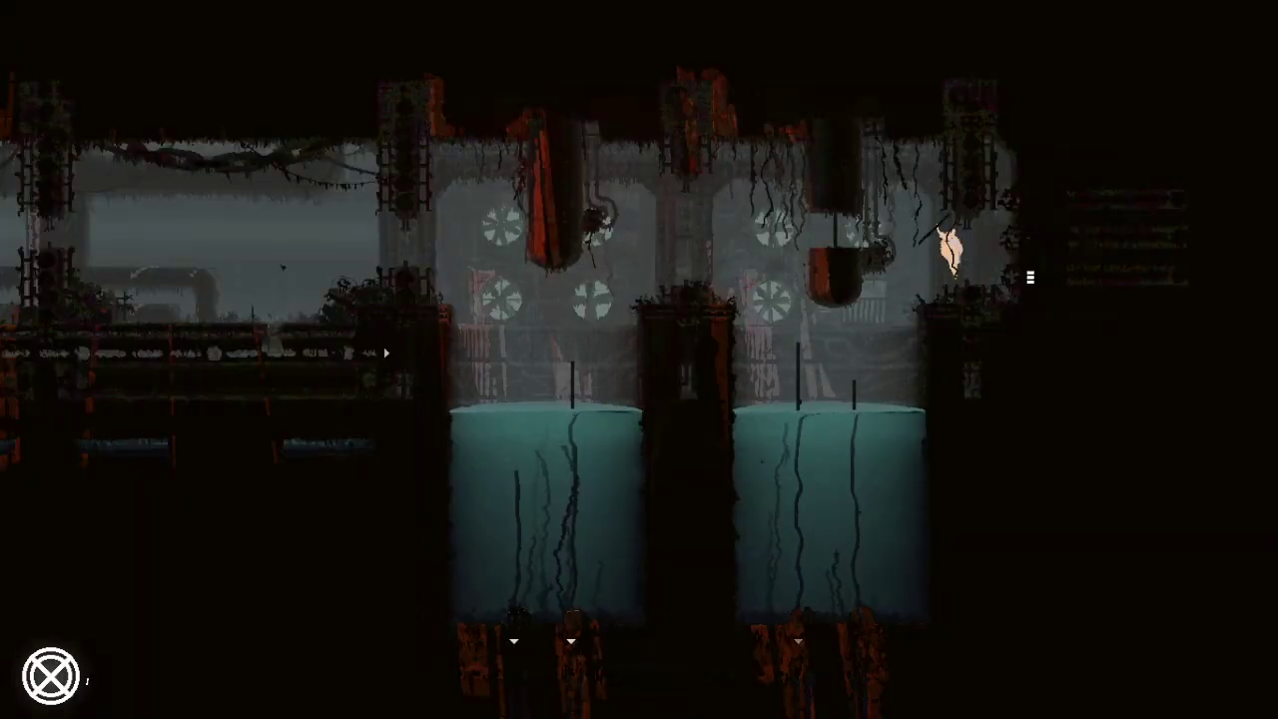
{"action": "key", "text": "Left"}
{"action": "key", "text": "Left"}
{"action": "key", "text": "Left"}
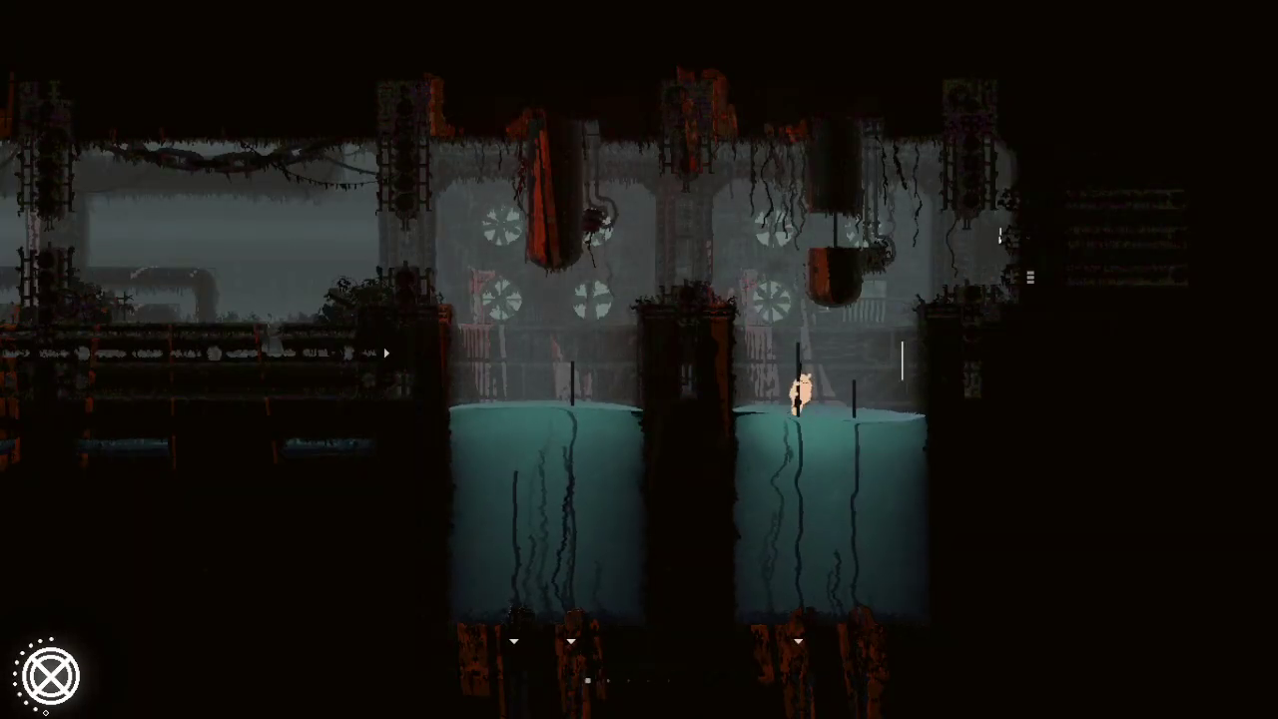
{"action": "key", "text": "Up"}
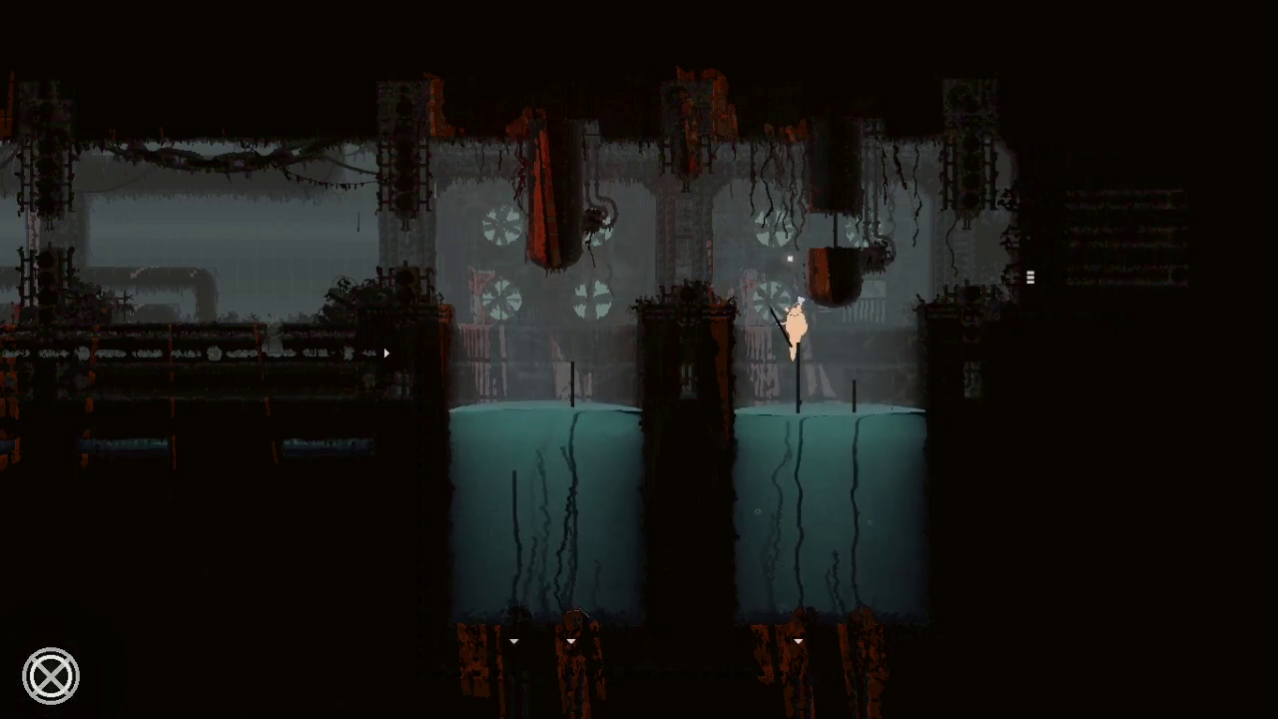
Step: Leap over the pillar to the left pole, then jump and dive into the left tank
{"action": "key", "text": "Left"}
{"action": "key", "text": "z"}
{"action": "key", "text": "Left"}
{"action": "key", "text": "Up"}
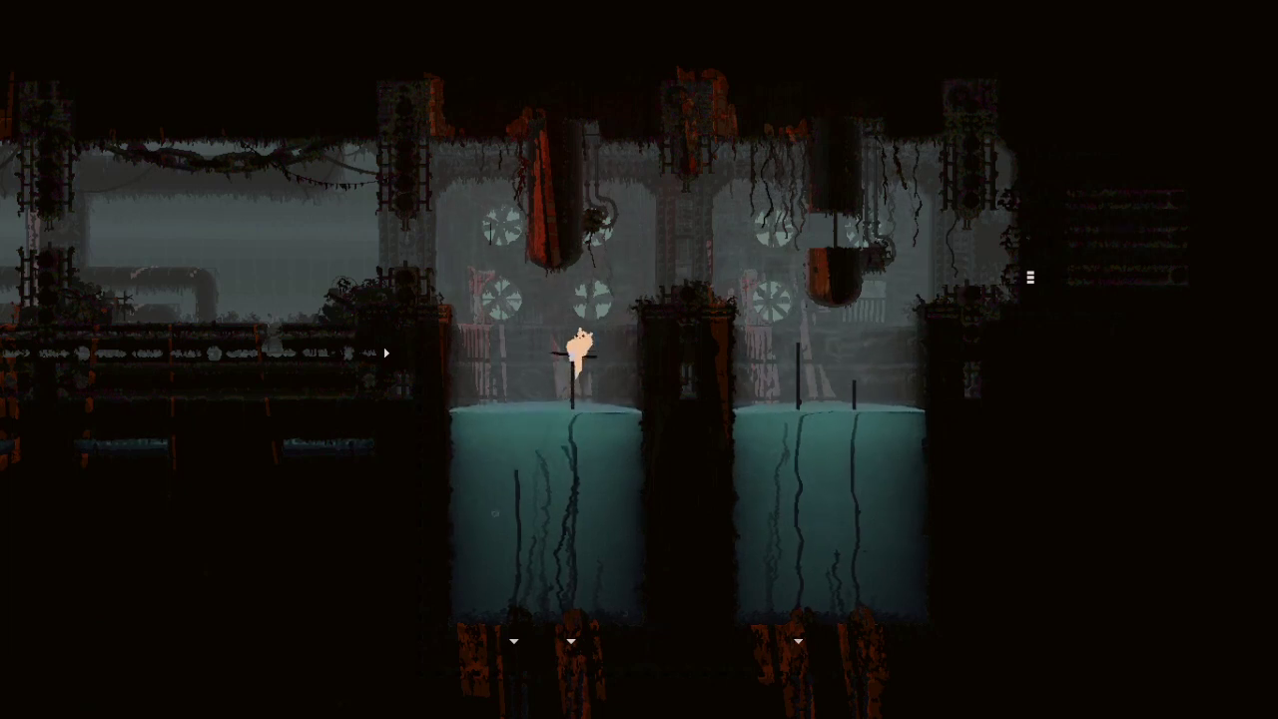
{"action": "key", "text": "Left"}
{"action": "key", "text": "z"}
{"action": "key", "text": "Down"}
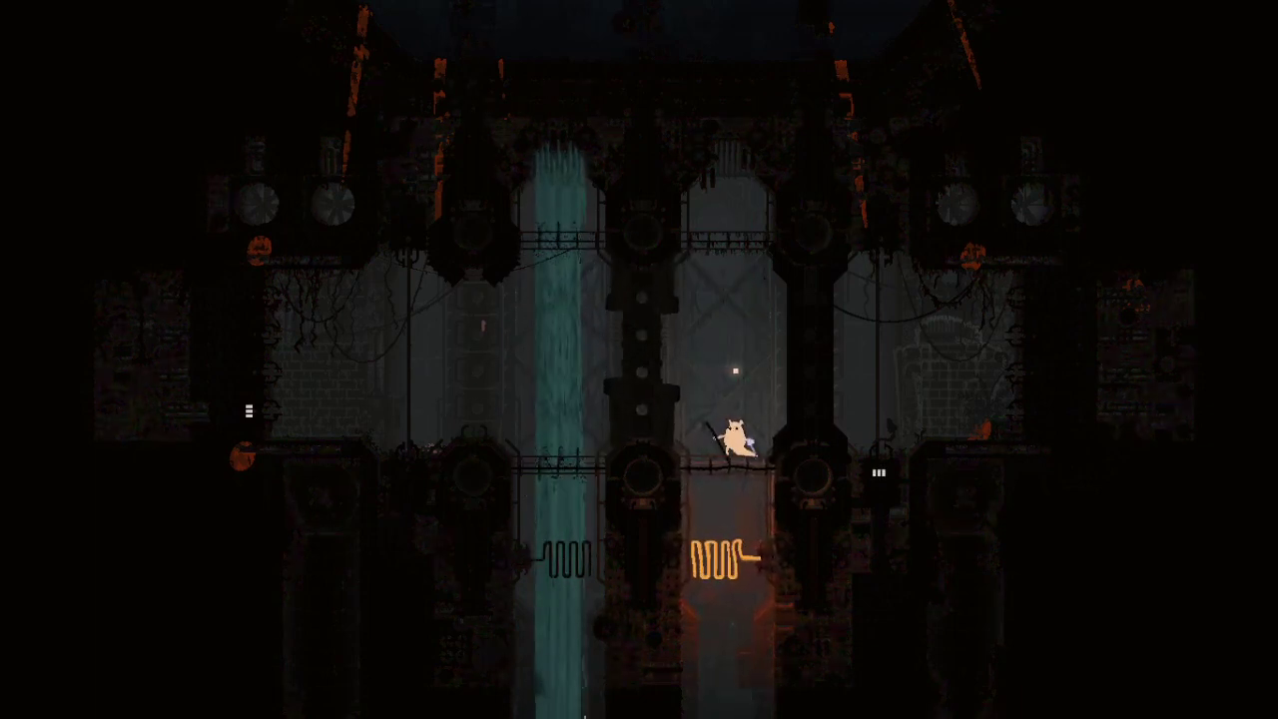
Step: Stand up and walk left along the walkway
{"action": "key", "text": "Left"}
{"action": "key", "text": "Right"}
{"action": "key", "text": "Left"}
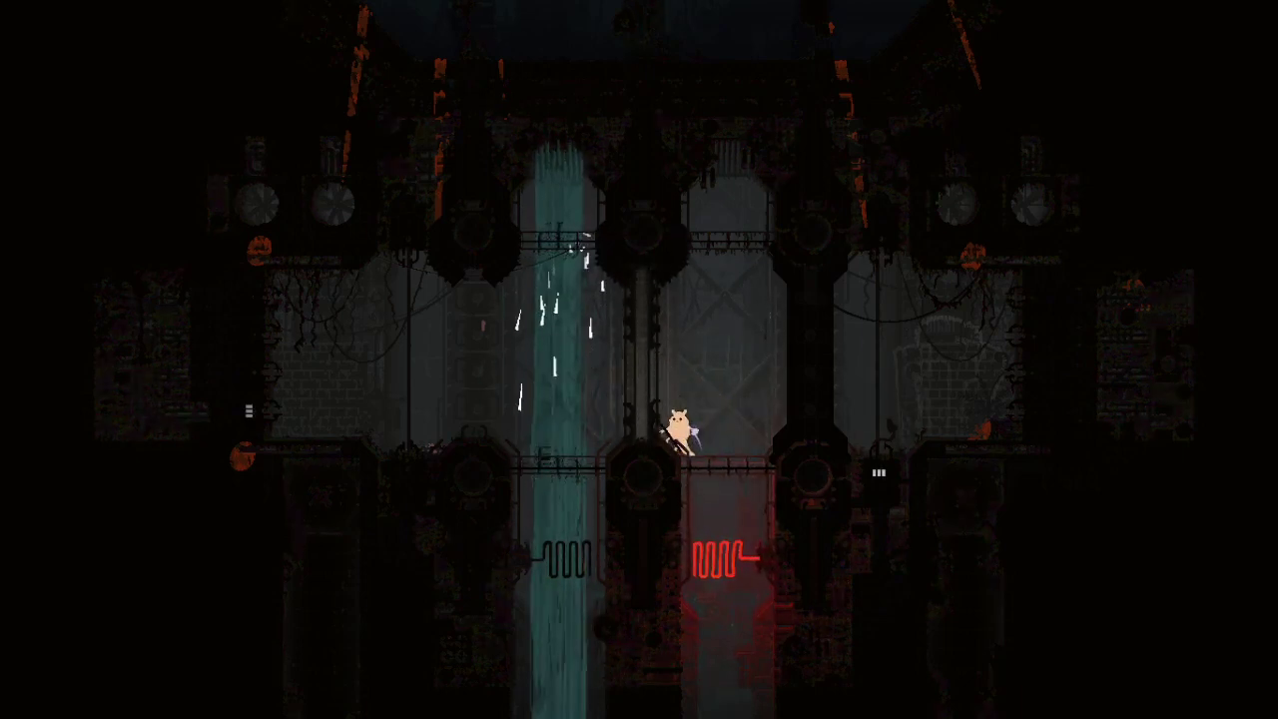
{"action": "key", "text": "Left"}
{"action": "key", "text": "Left"}
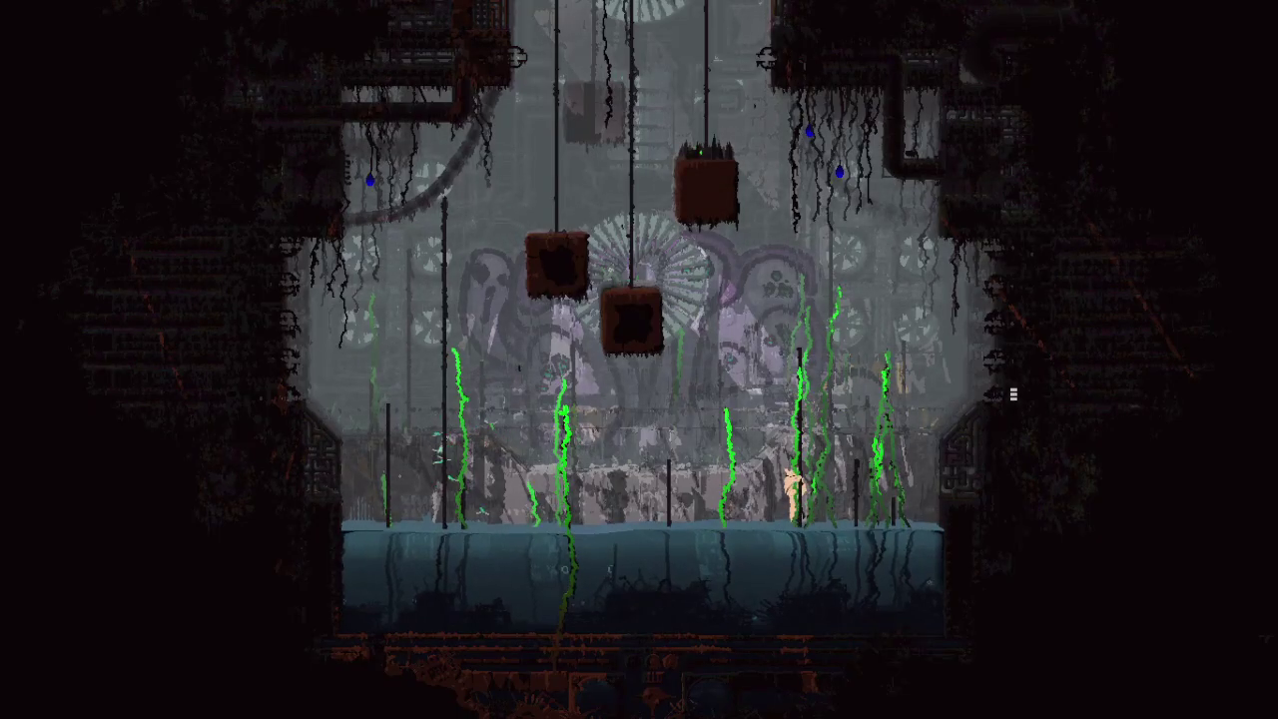
{"action": "key", "text": "Left"}
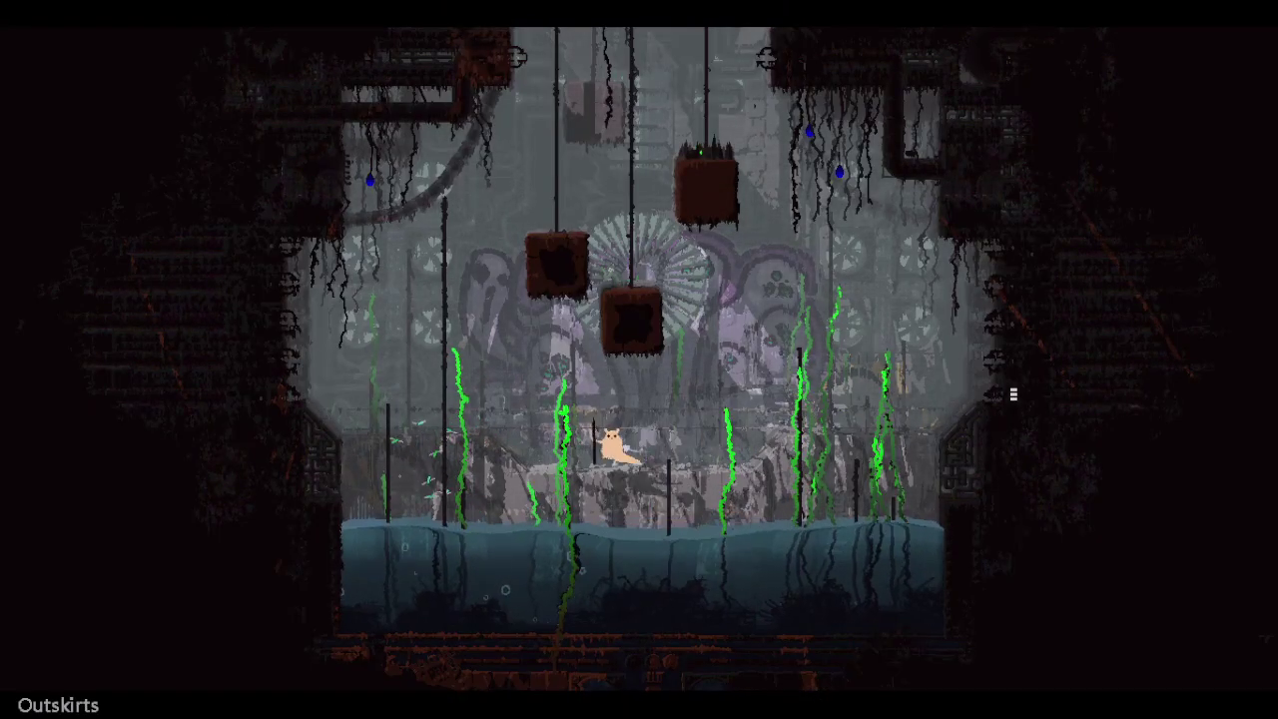
Step: Go through the pipe, grab the pole, and check the map and karma
{"action": "key", "text": "Left"}
{"action": "key", "text": "Up"}
{"action": "key", "text": "Up"}
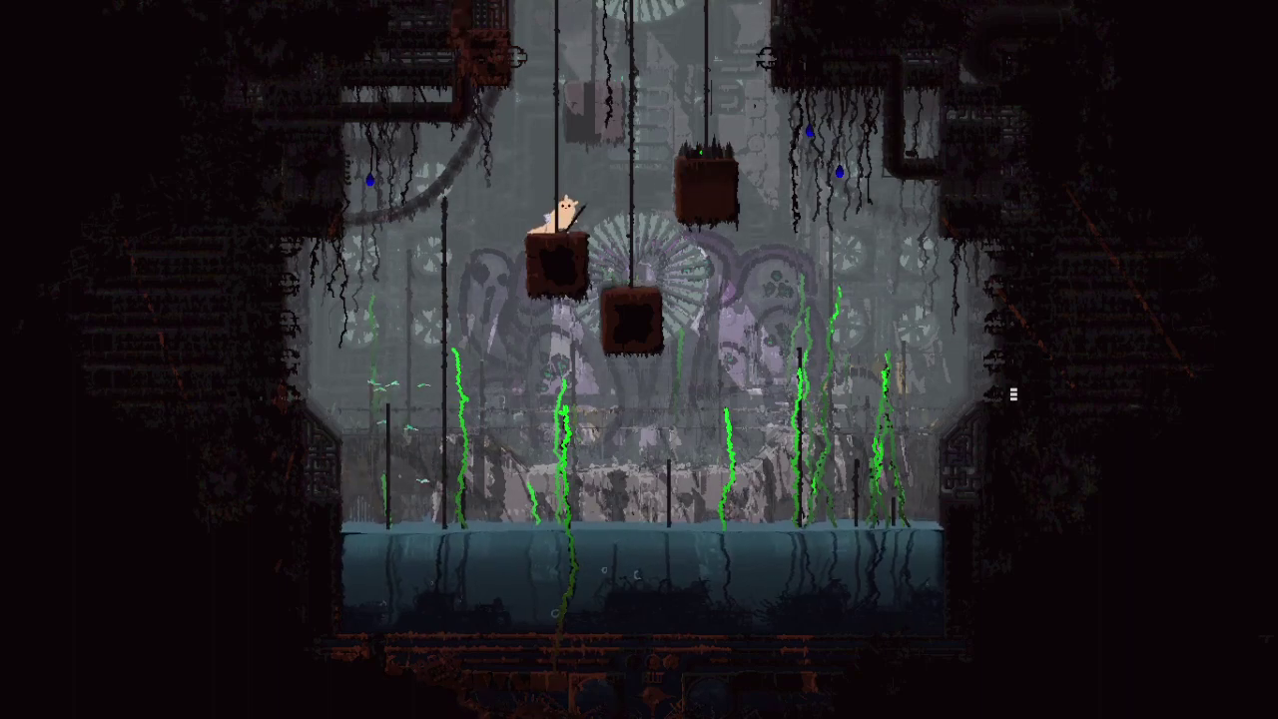
{"action": "key", "text": "space"}
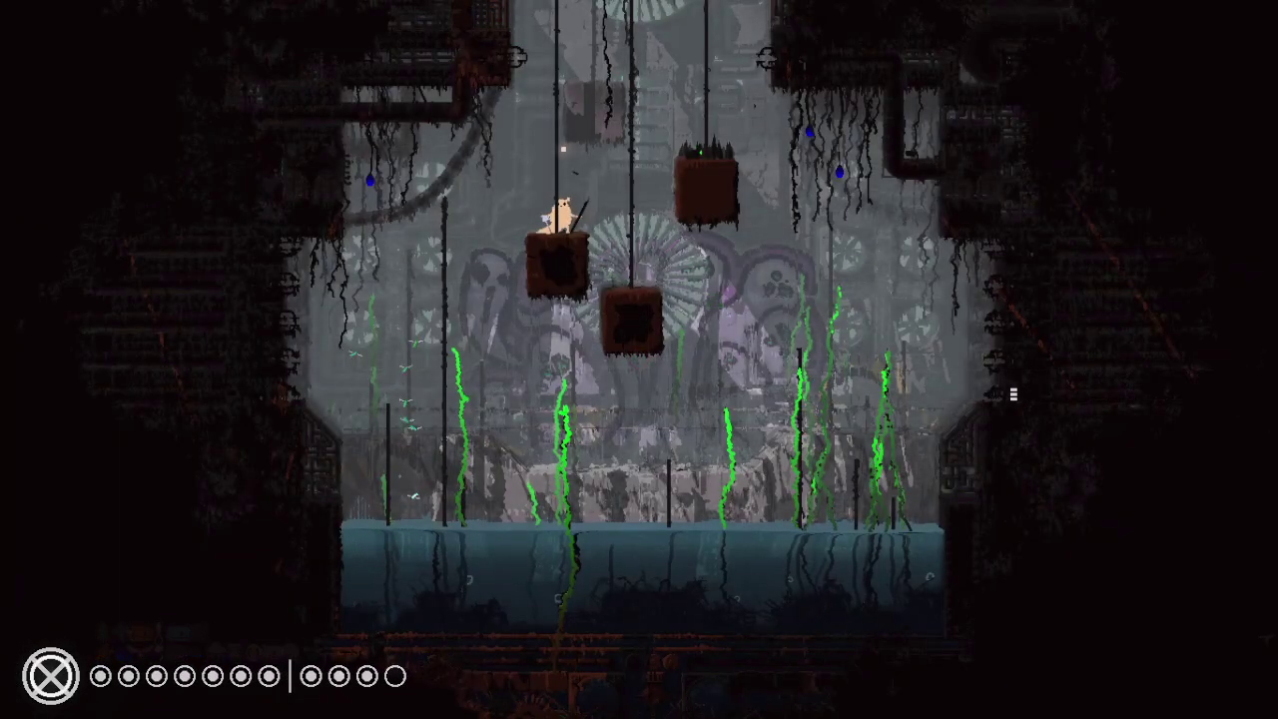
Step: Climb onto the upper right hanging block and test its edge
{"action": "key", "text": "z"}
{"action": "key", "text": "Up"}
{"action": "key", "text": "Right"}
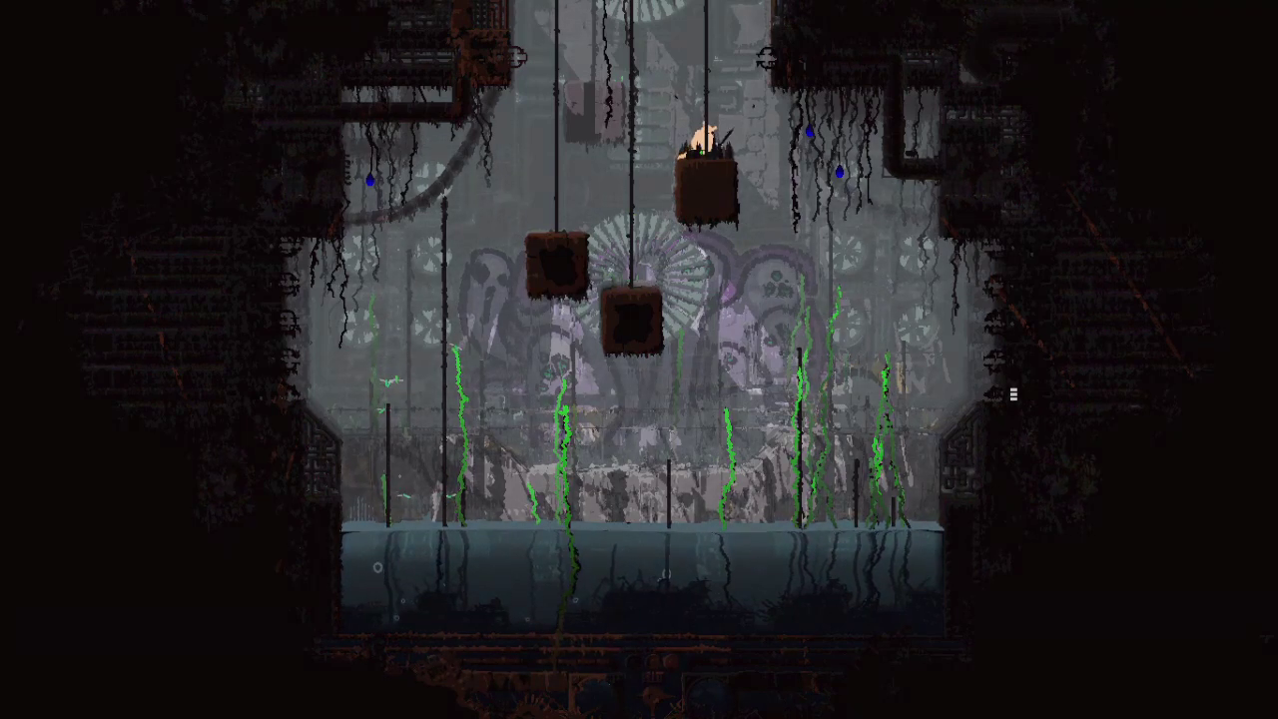
{"action": "key", "text": "Right"}
{"action": "key", "text": "Left"}
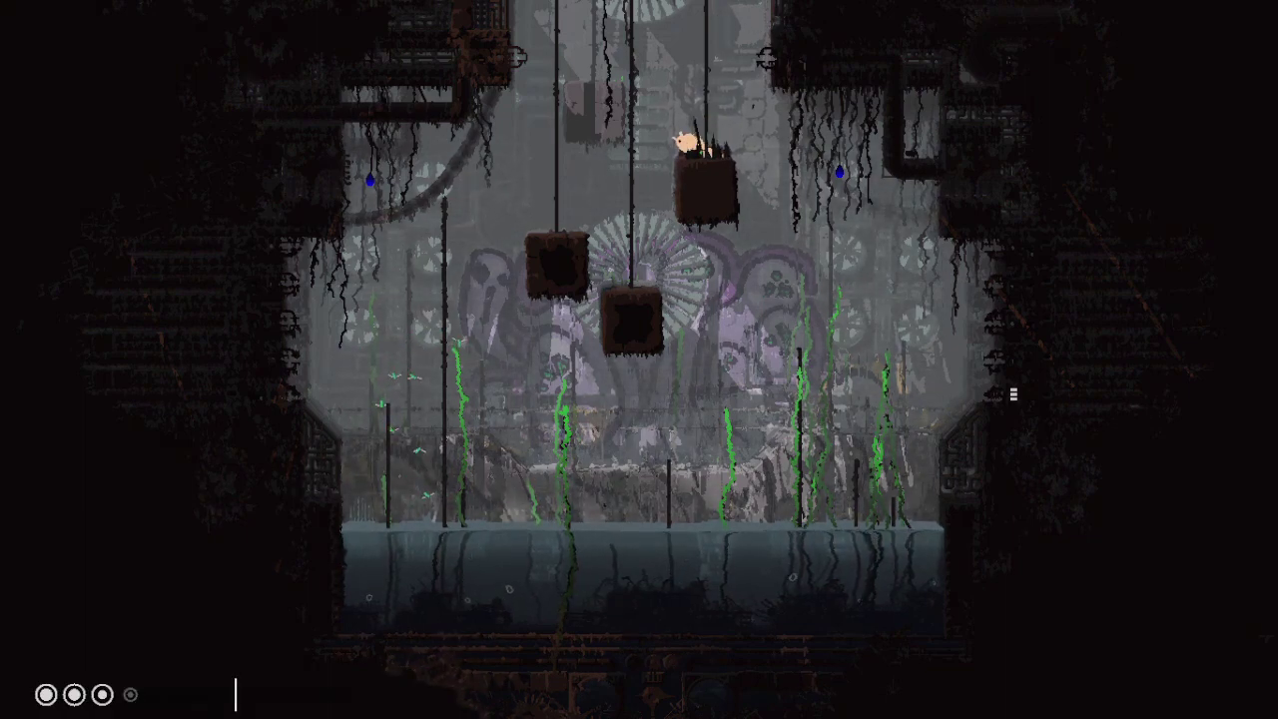
Step: Jump from the block to the pole and climb into the room above
{"action": "key", "text": "Left"}
{"action": "key", "text": "z"}
{"action": "key", "text": "Up"}
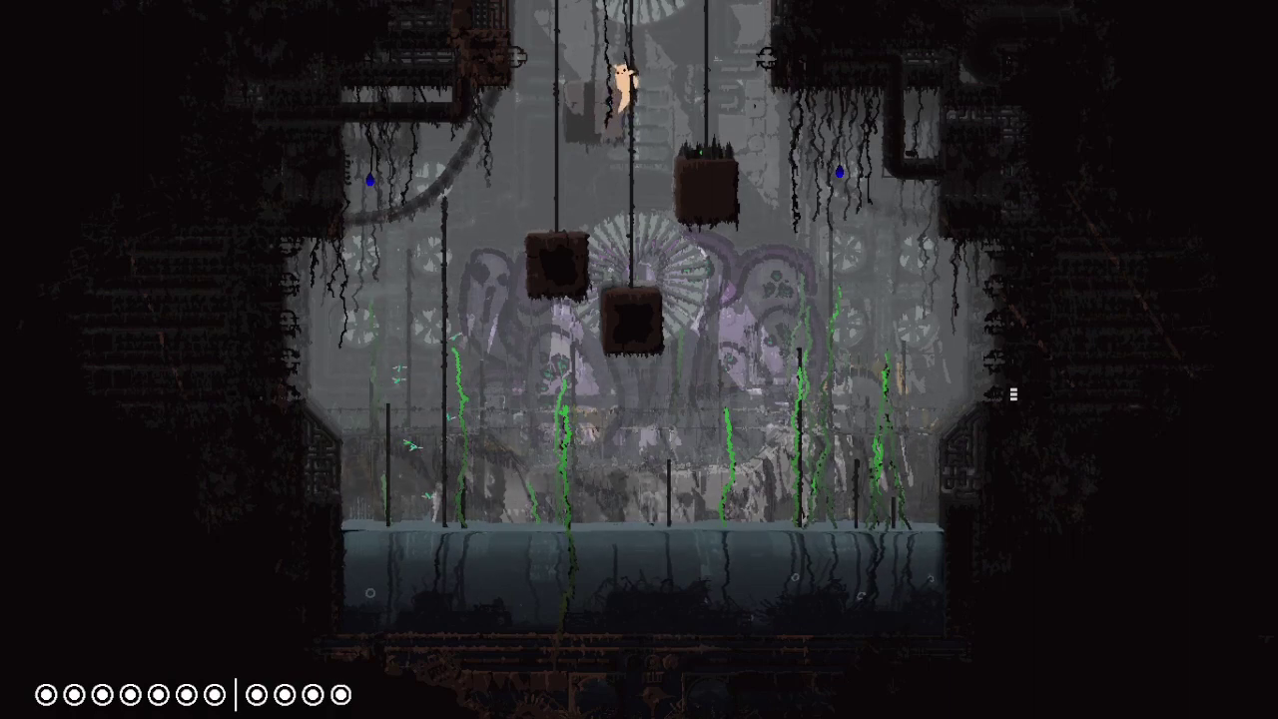
{"action": "key", "text": "Up"}
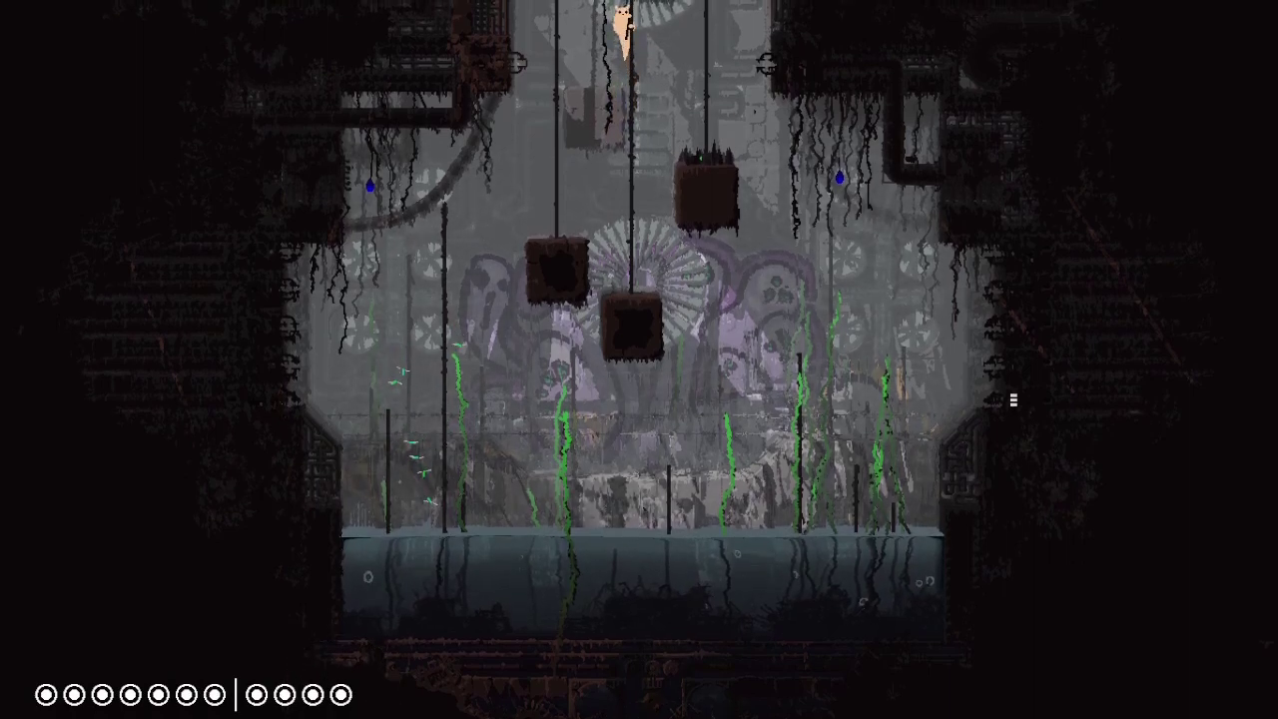
{"action": "key", "text": "Up"}
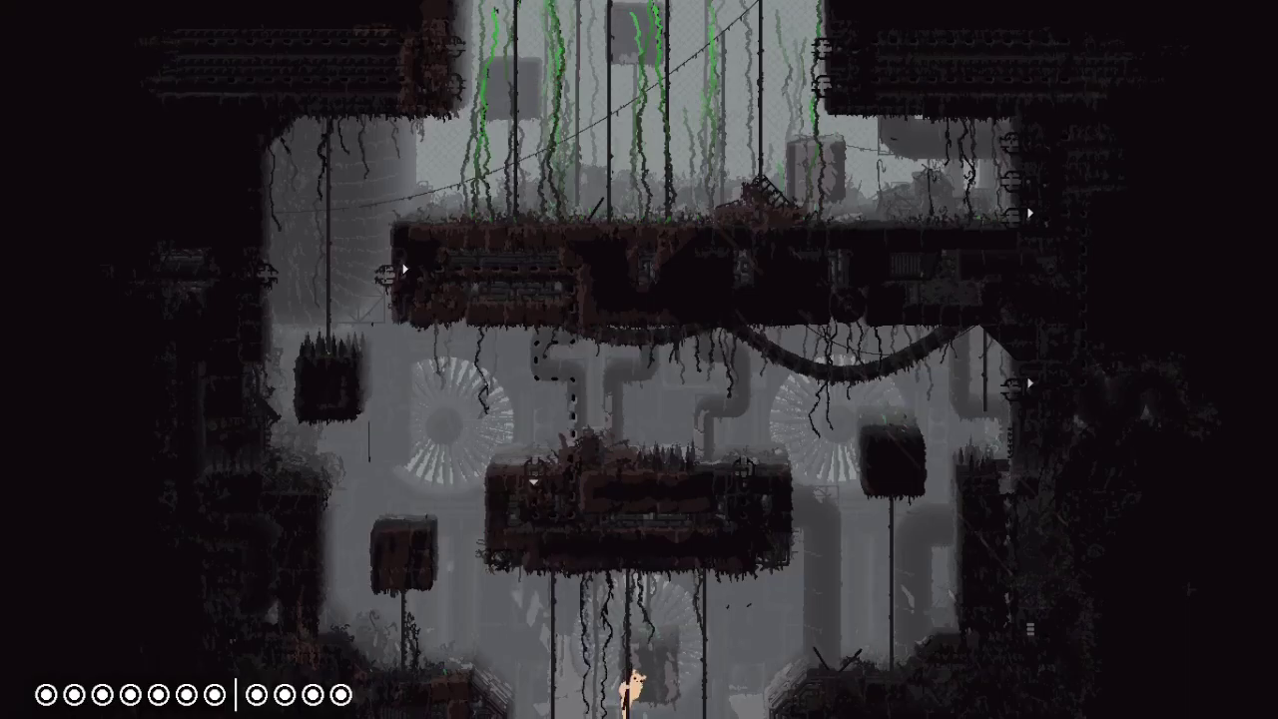
Step: Leap right to the ledge, then leap left off the pole to the bottom
{"action": "key", "text": "Up"}
{"action": "key", "text": "Right"}
{"action": "key", "text": "z"}
{"action": "key", "text": "Right"}
{"action": "key", "text": "Left"}
{"action": "key", "text": "z"}
{"action": "key", "text": "Left"}
{"action": "key", "text": "Left"}
{"action": "key", "text": "Left"}
{"action": "key", "text": "Left"}
{"action": "key", "text": "Left"}
{"action": "key", "text": "Up"}
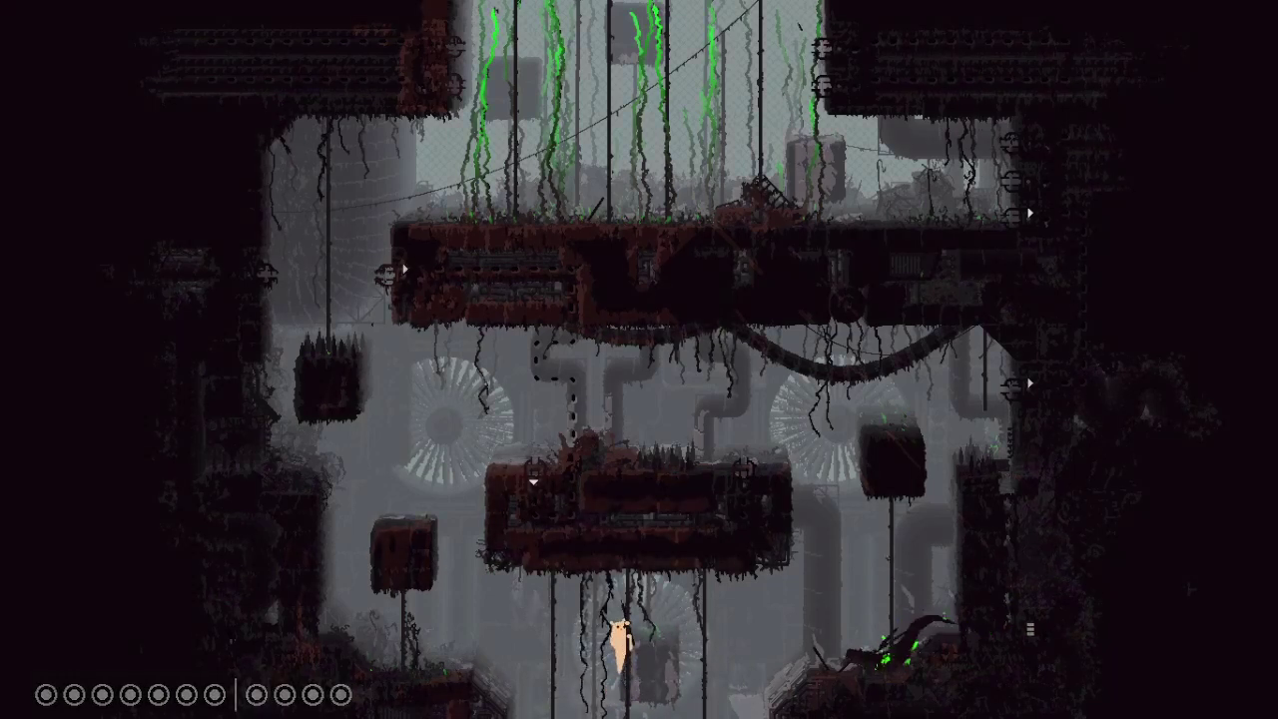
Step: Slide down into the flooded room, climb back up, and exit the pipe heading right
{"action": "key", "text": "Down"}
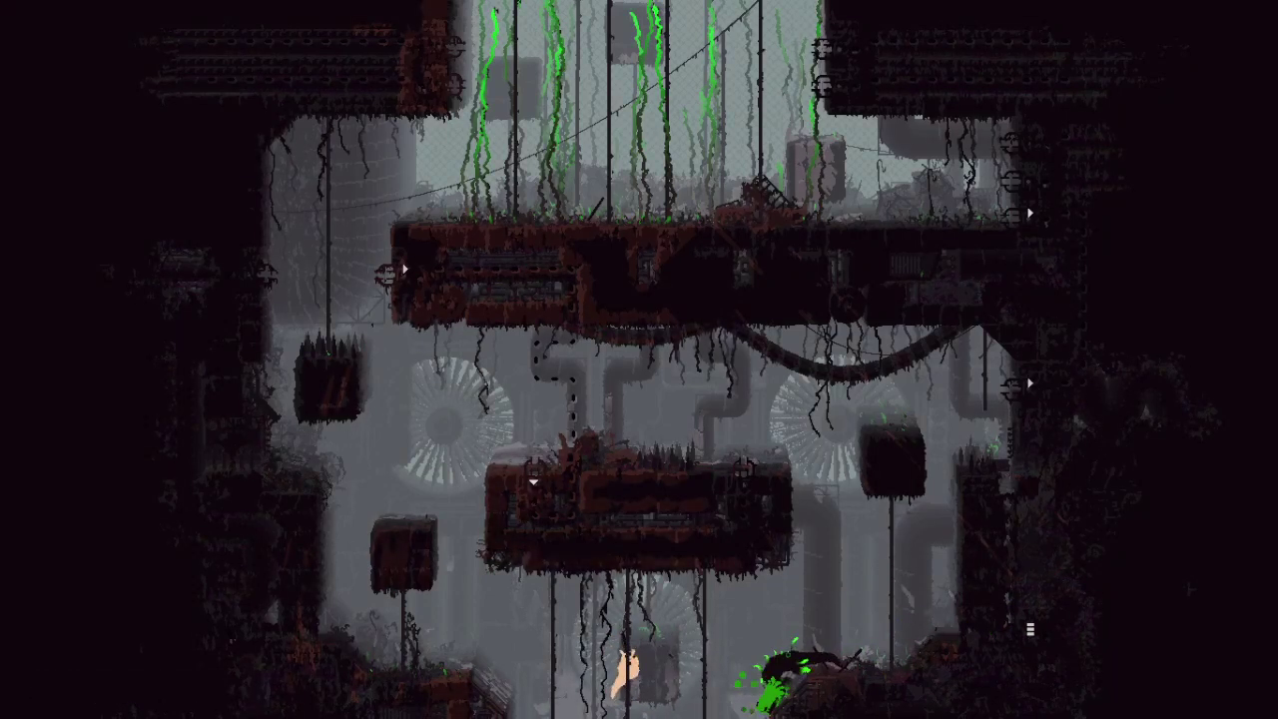
{"action": "key", "text": "Down"}
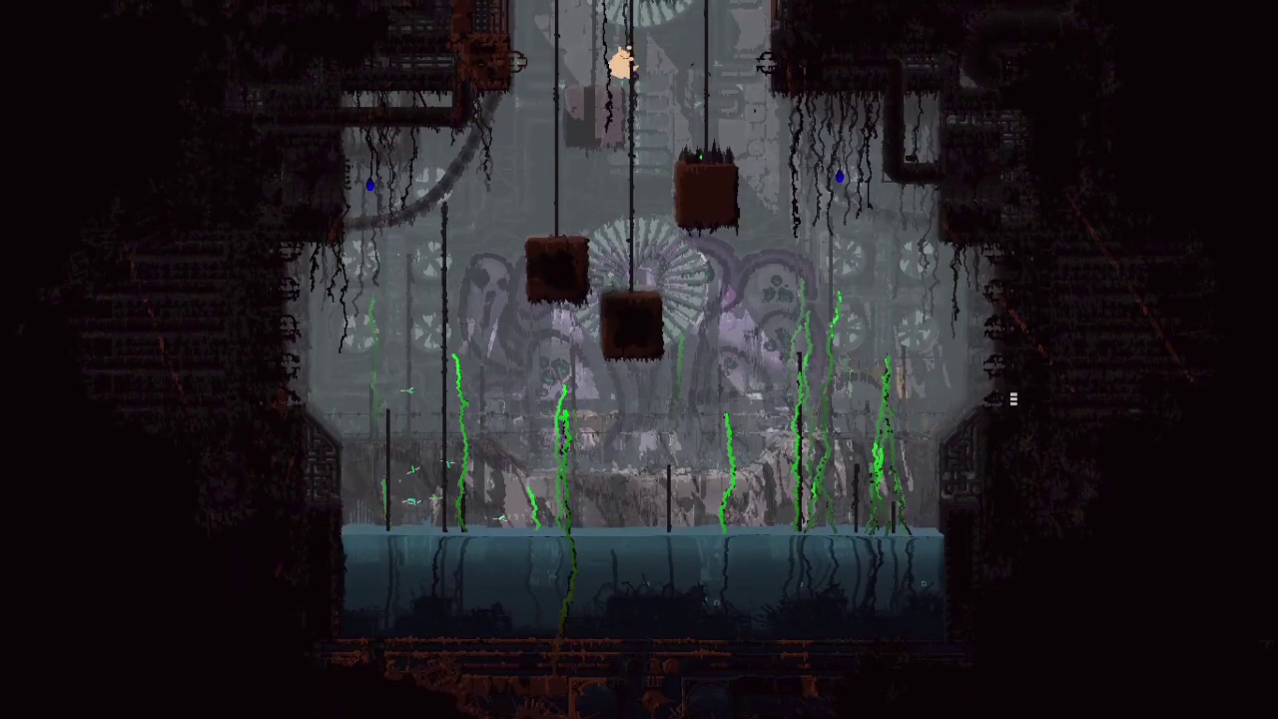
{"action": "key", "text": "Up"}
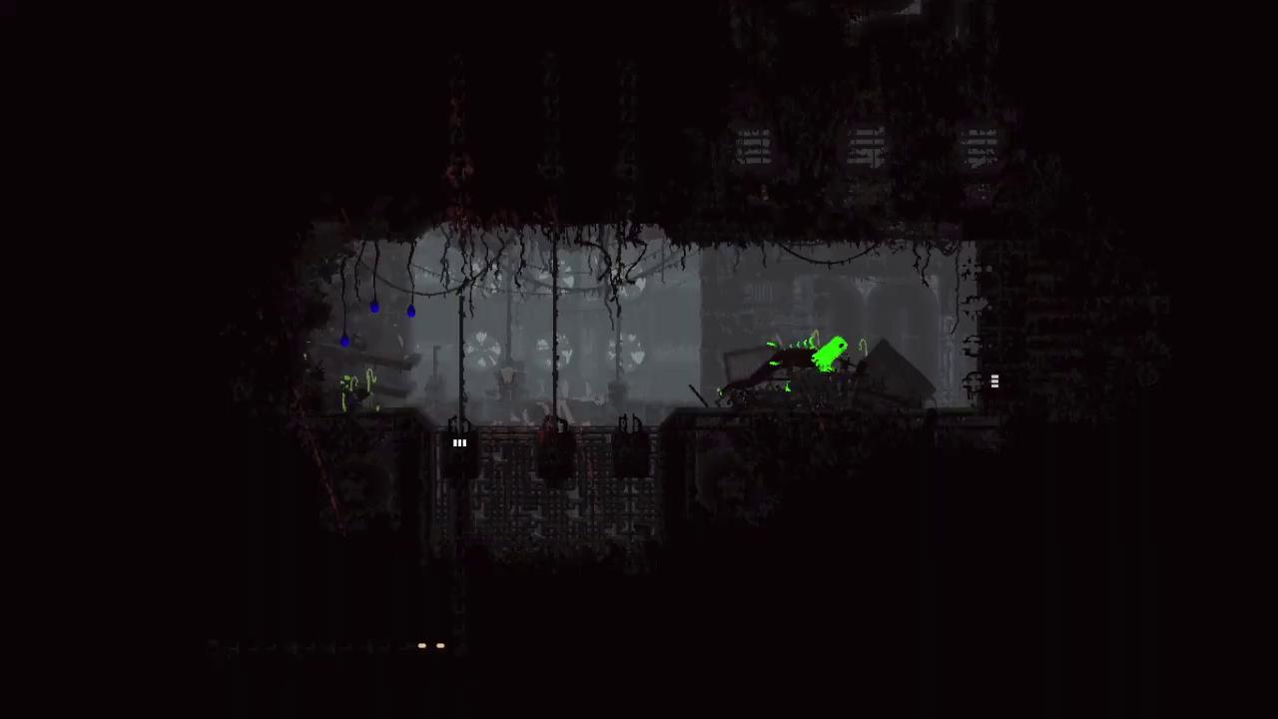
{"action": "key", "text": "Right"}
{"action": "key", "text": "Right"}
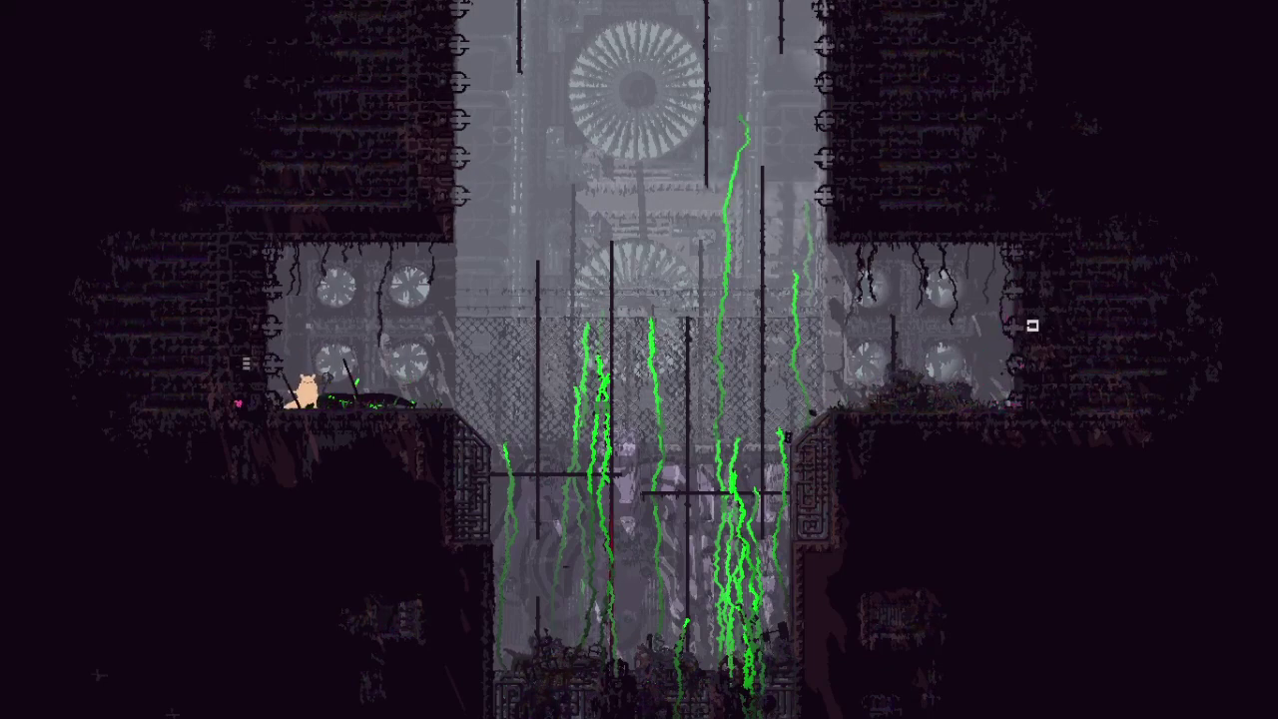
Step: Leap into the fan shaft, grab the pole, and let go moving right
{"action": "key", "text": "Right"}
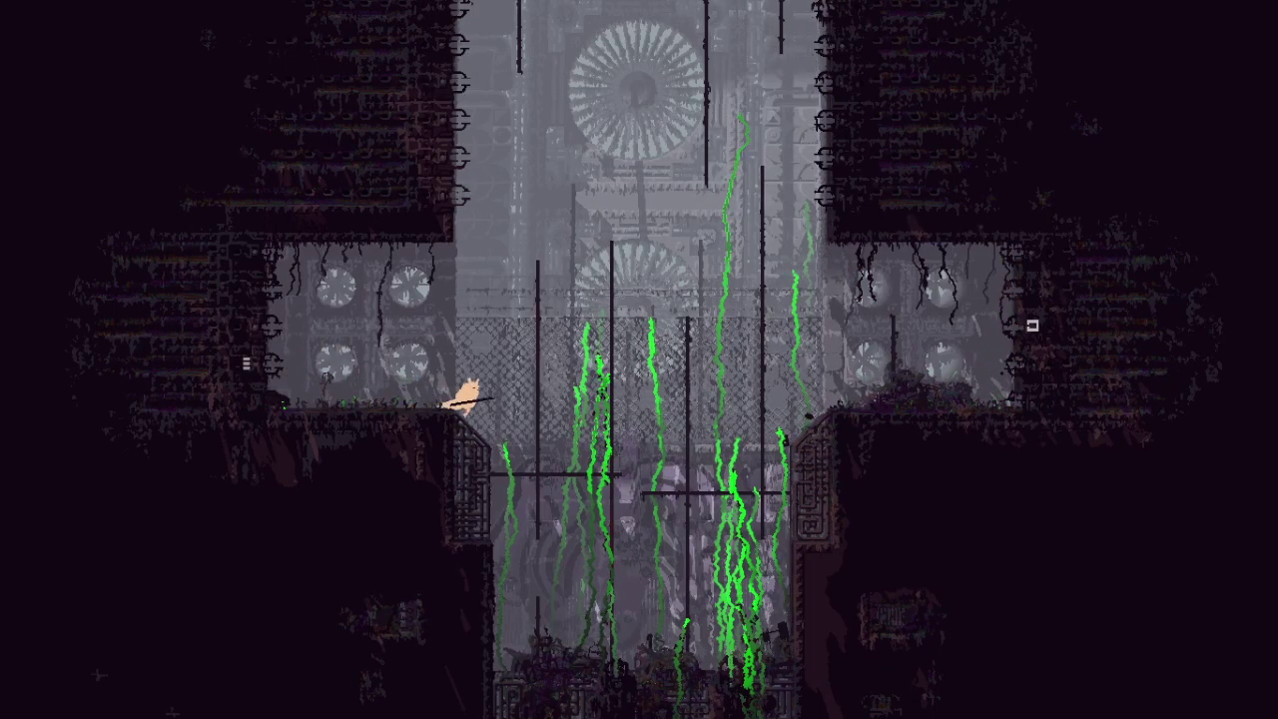
{"action": "key", "text": "Up"}
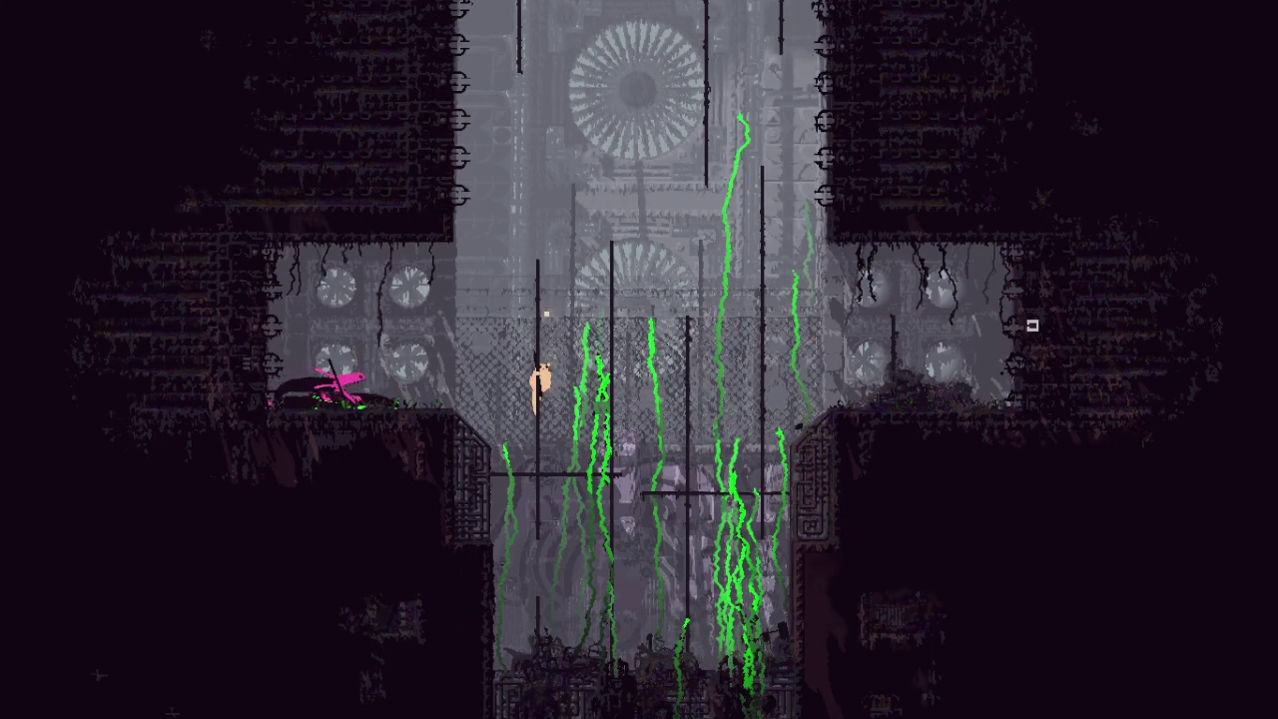
{"action": "key", "text": "space"}
{"action": "key", "text": "Right"}
Step: Climb the lower pole onto the right ledge, stand, and bring up the region map
{"action": "key", "text": "Up"}
{"action": "key", "text": "Right"}
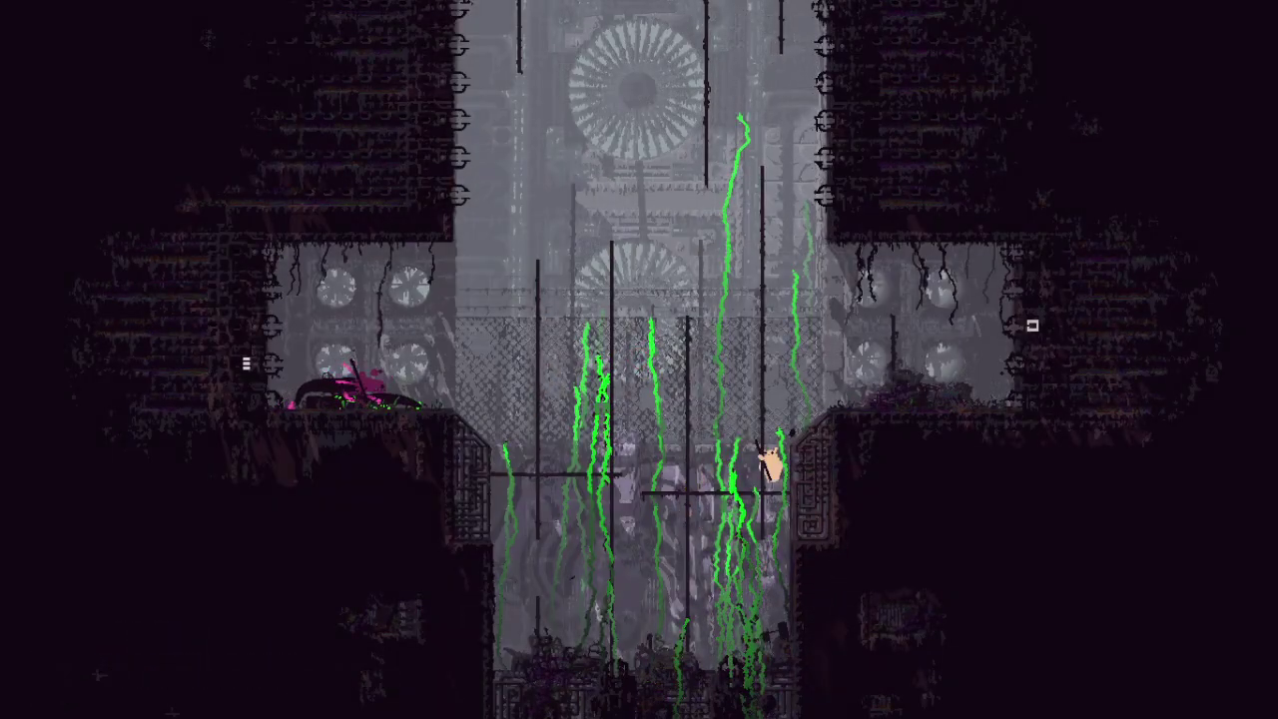
{"action": "key", "text": "Up"}
{"action": "key", "text": "Right"}
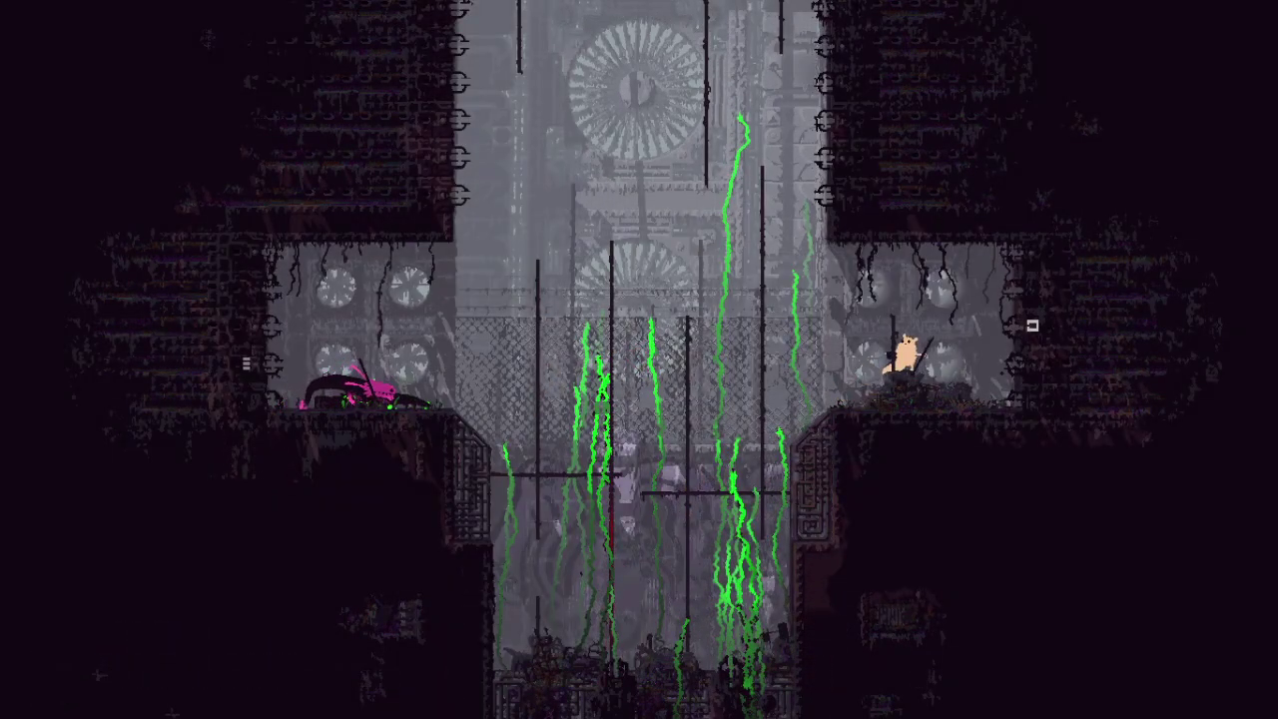
{"action": "key", "text": "space"}
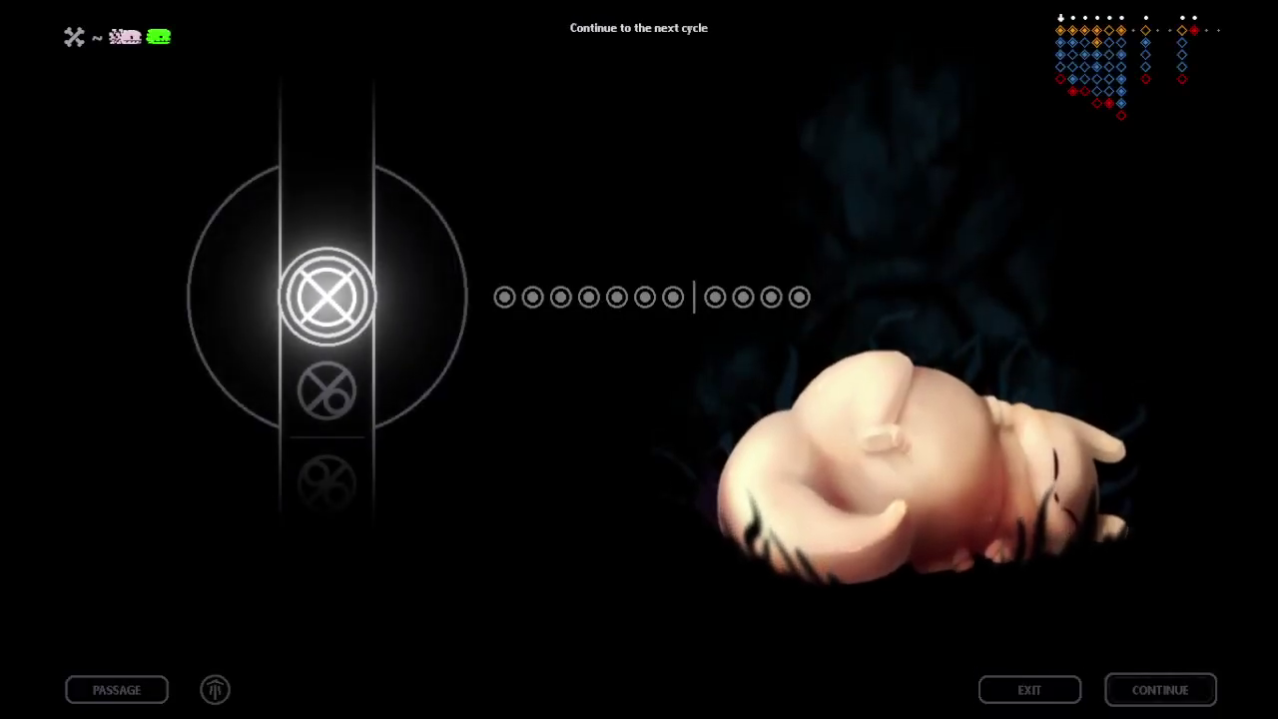
Step: On the sleep screen, toggle from EXIT back to CONTINUE and start the next cycle
{"action": "key", "text": "Return"}
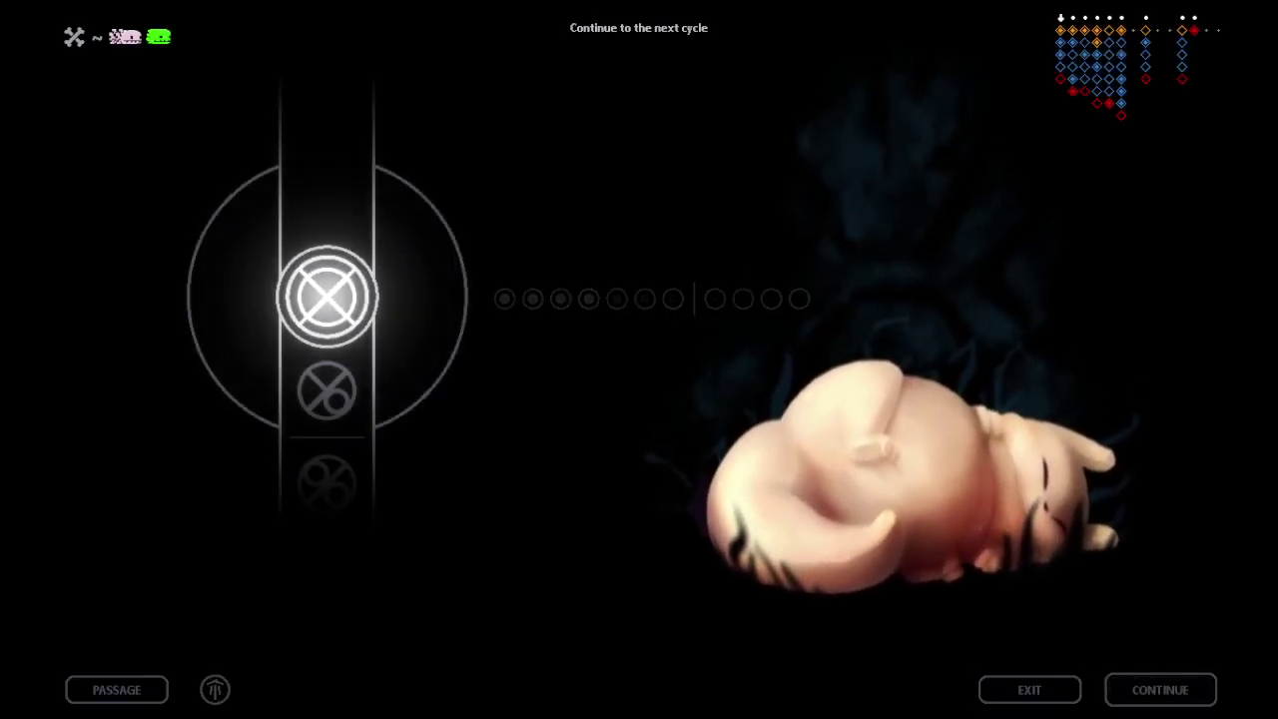
{"action": "key", "text": "Left"}
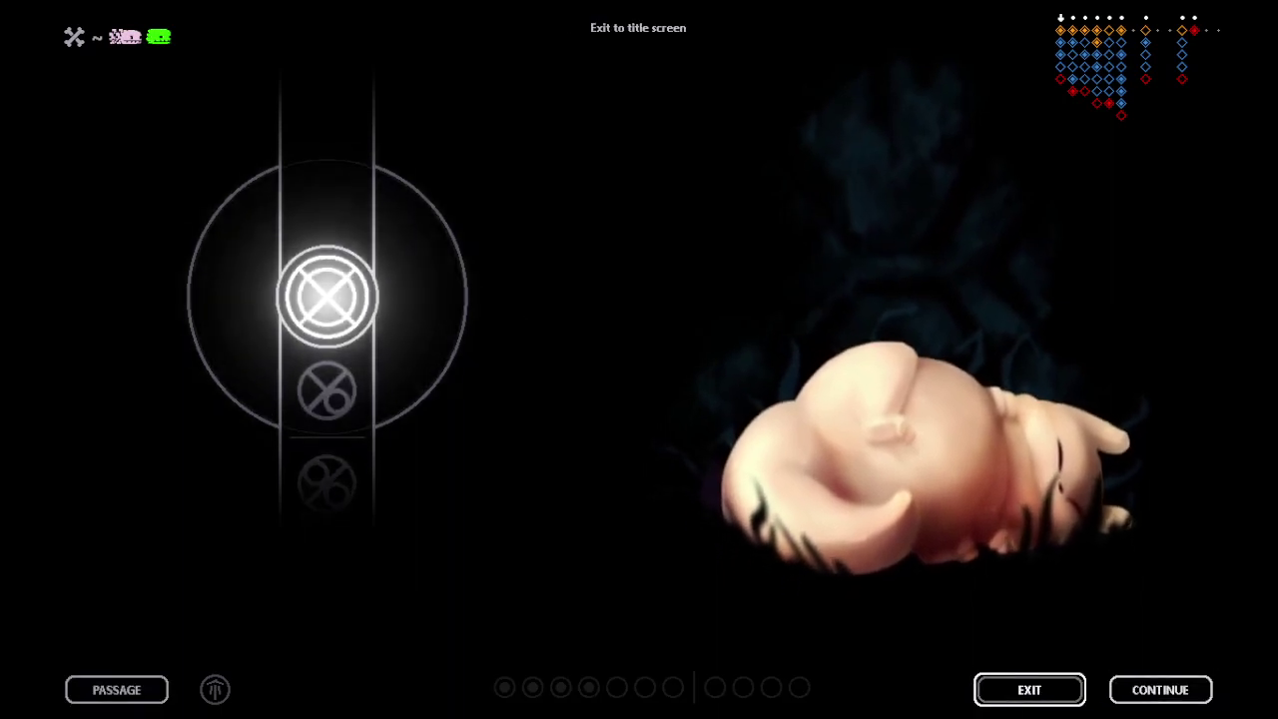
{"action": "key", "text": "Right"}
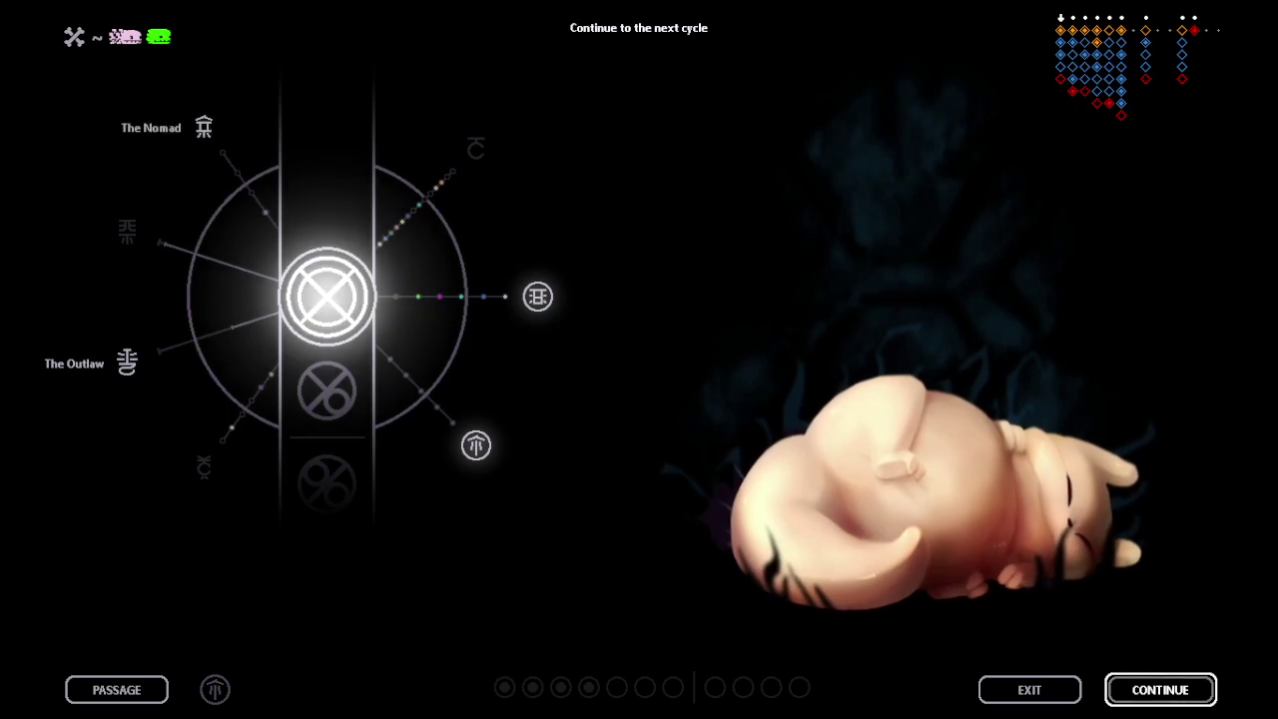
{"action": "key", "text": "Return"}
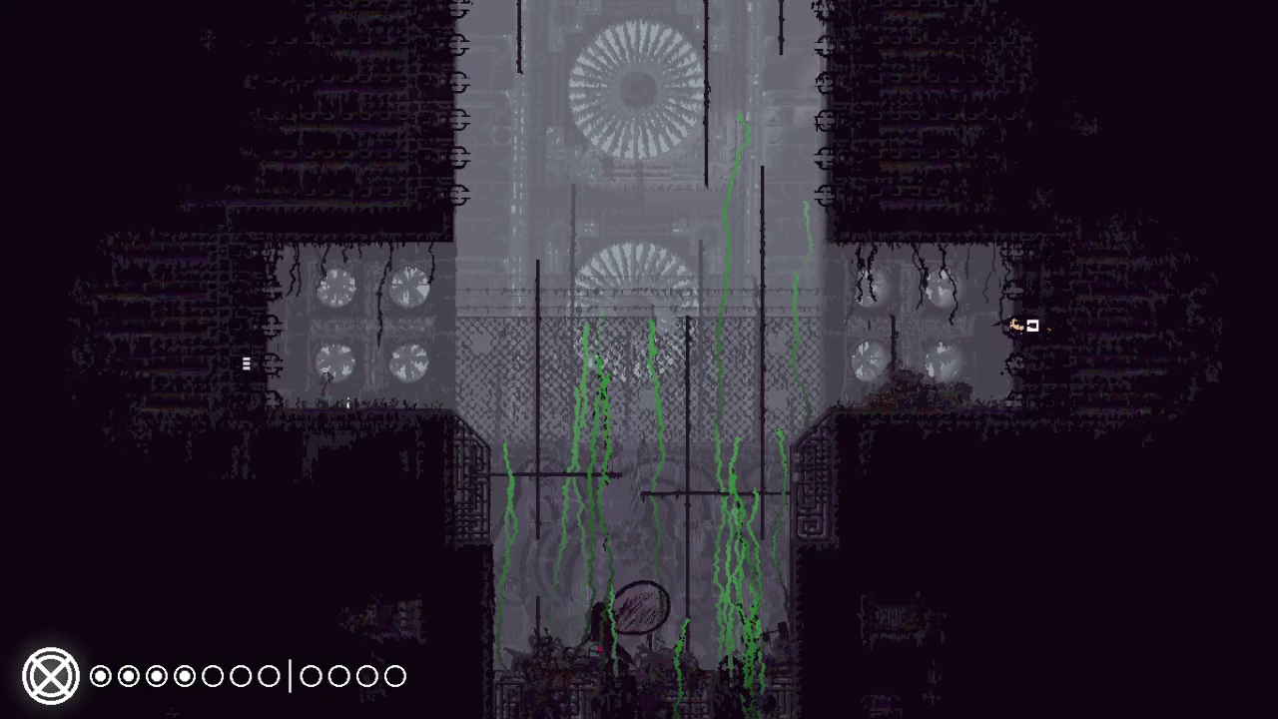
Step: Move onto the central pole, slide down, and climb back up high
{"action": "key", "text": "Left"}
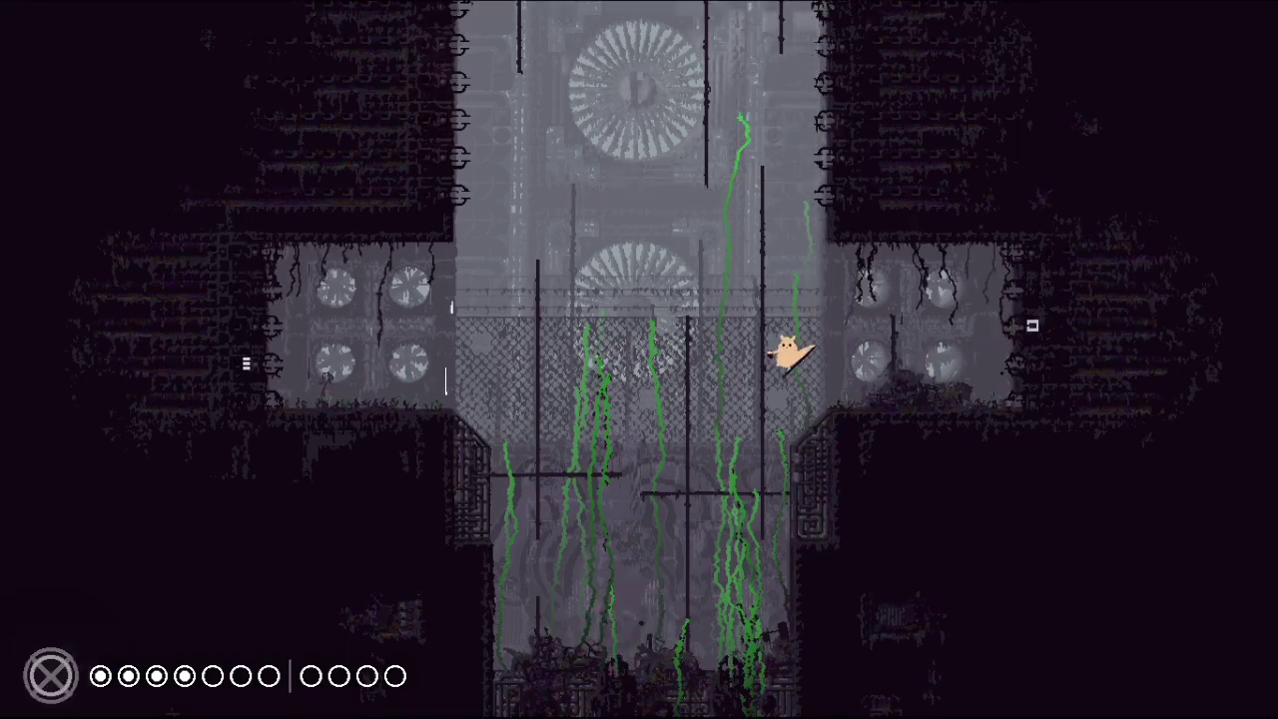
{"action": "key", "text": "Up"}
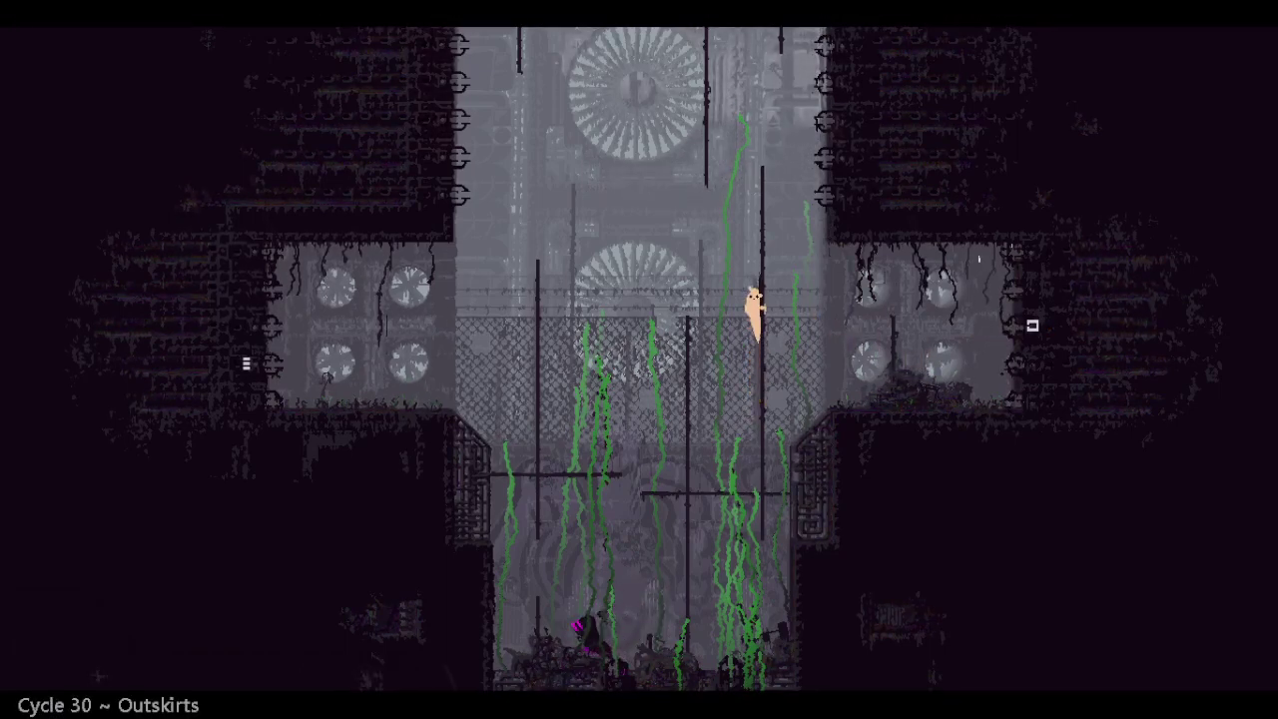
{"action": "key", "text": "Down"}
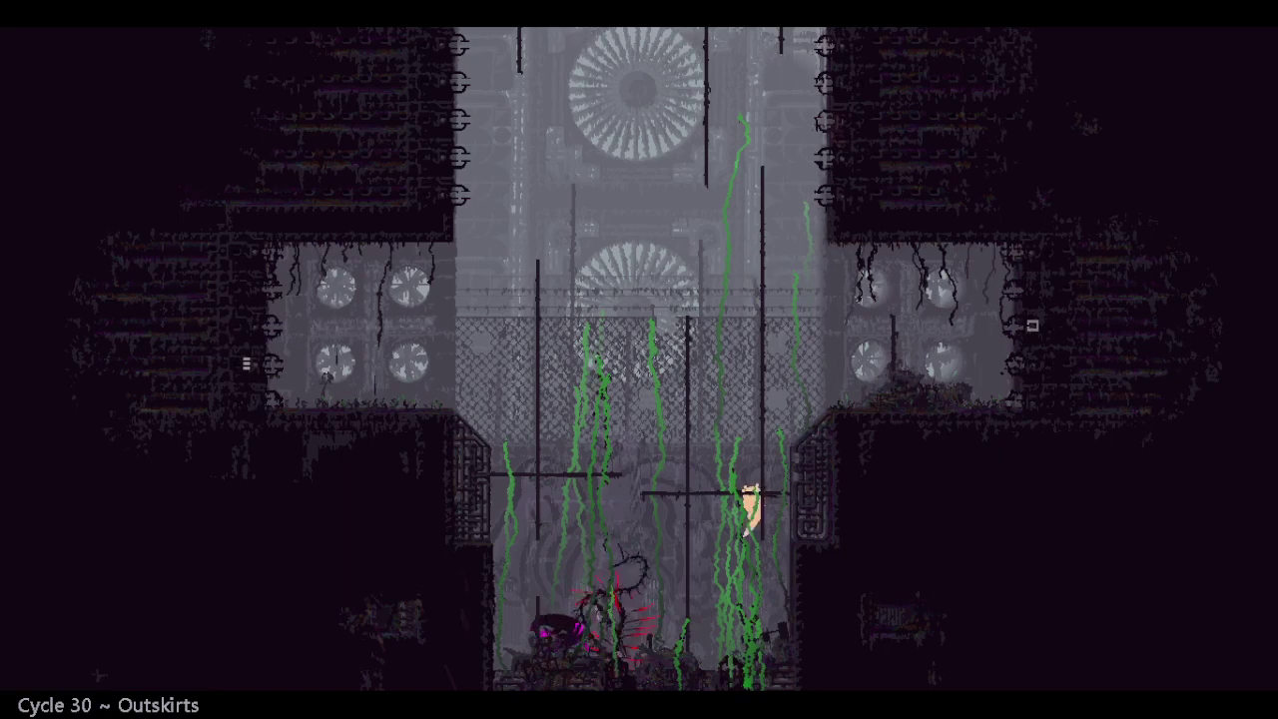
{"action": "key", "text": "Up"}
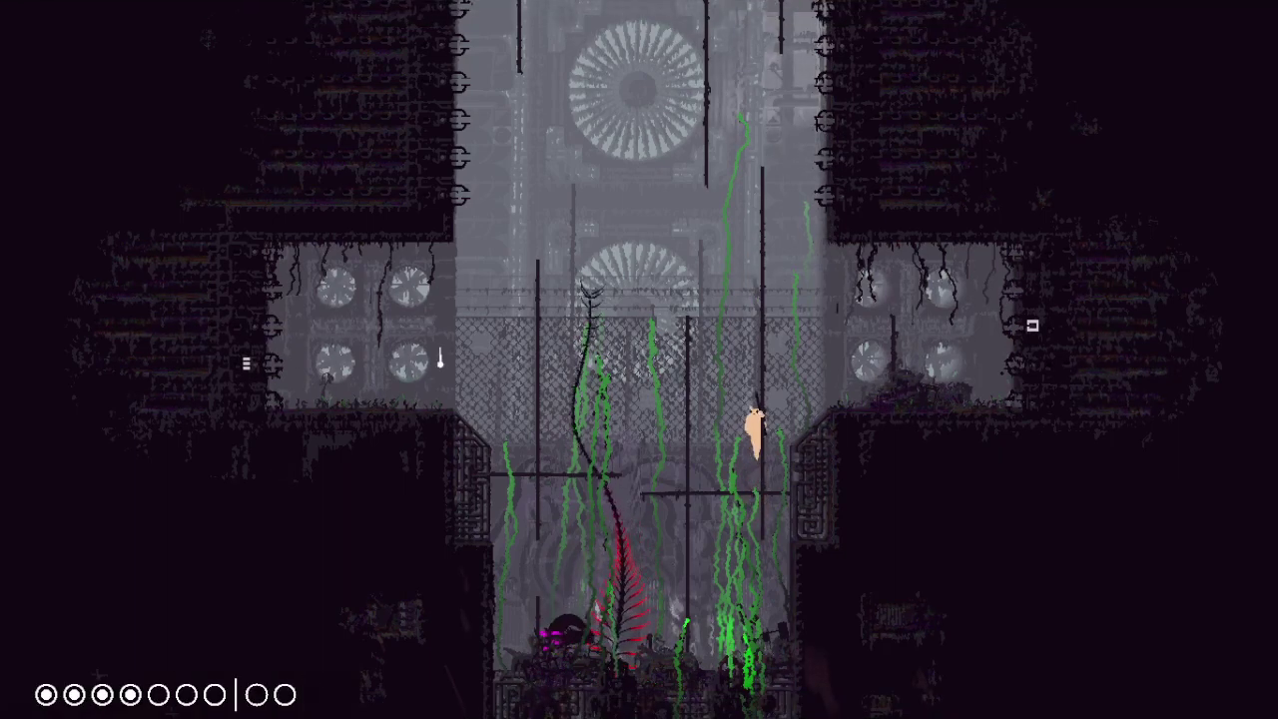
{"action": "key", "text": "Up"}
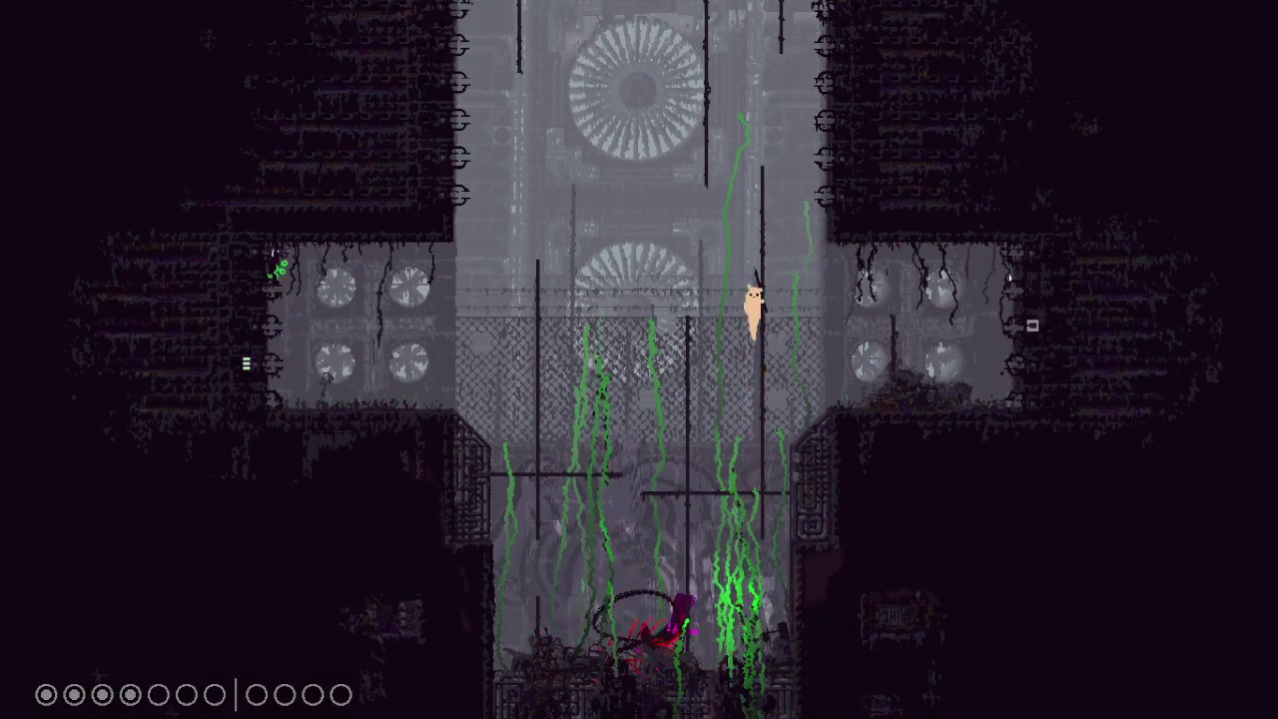
Step: Leap across to the left pole and ledge, then take the left pipe into the dark room
{"action": "key", "text": "Up"}
{"action": "key", "text": "Left"}
{"action": "key", "text": "z"}
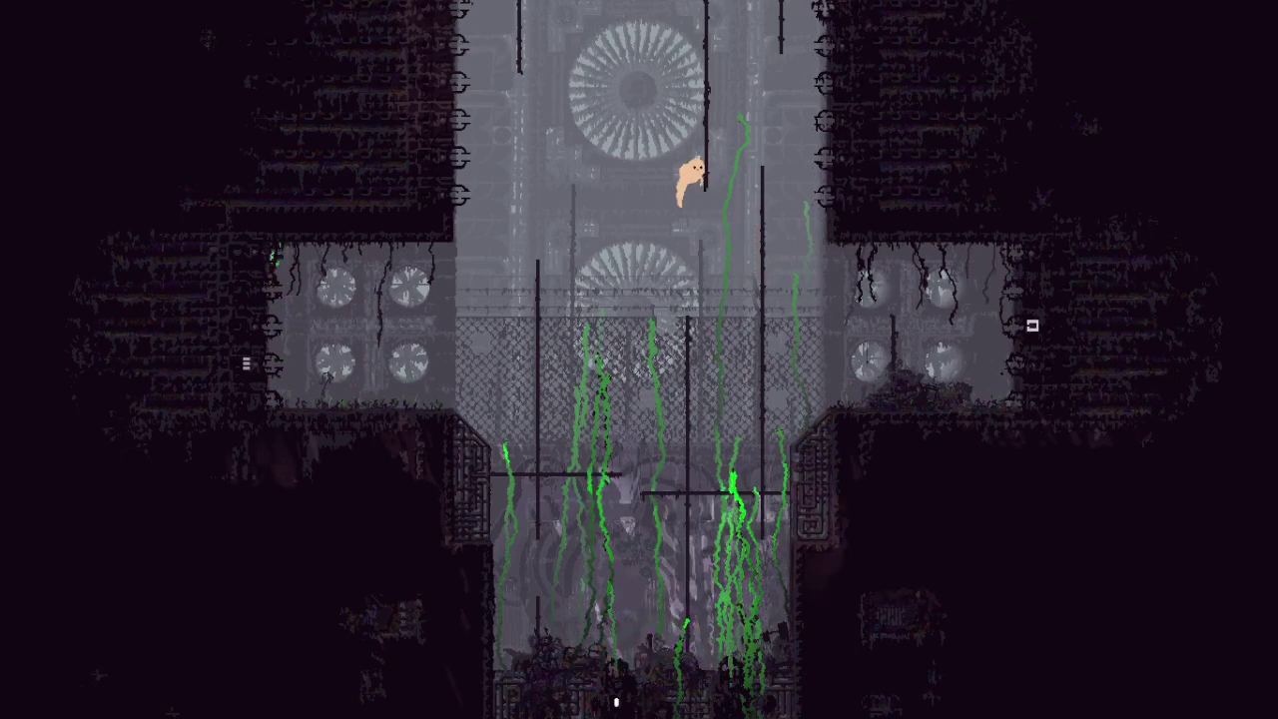
{"action": "key", "text": "Left"}
{"action": "key", "text": "z"}
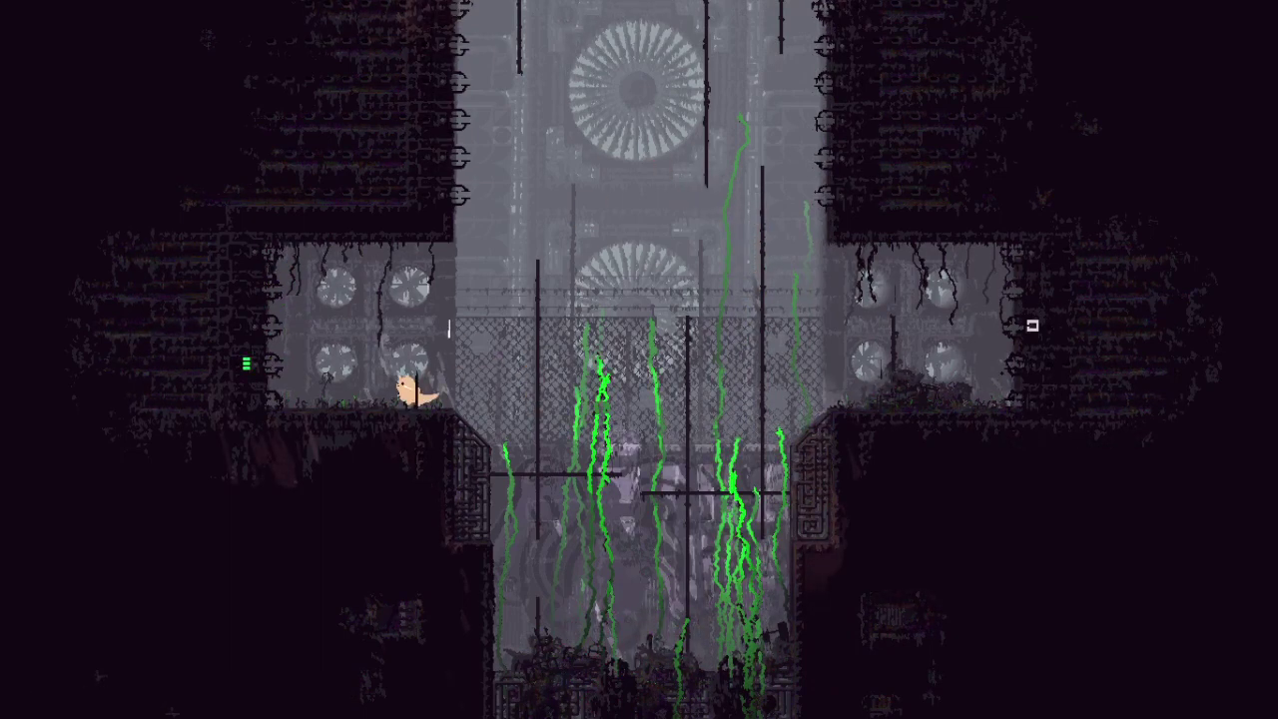
{"action": "key", "text": "Left"}
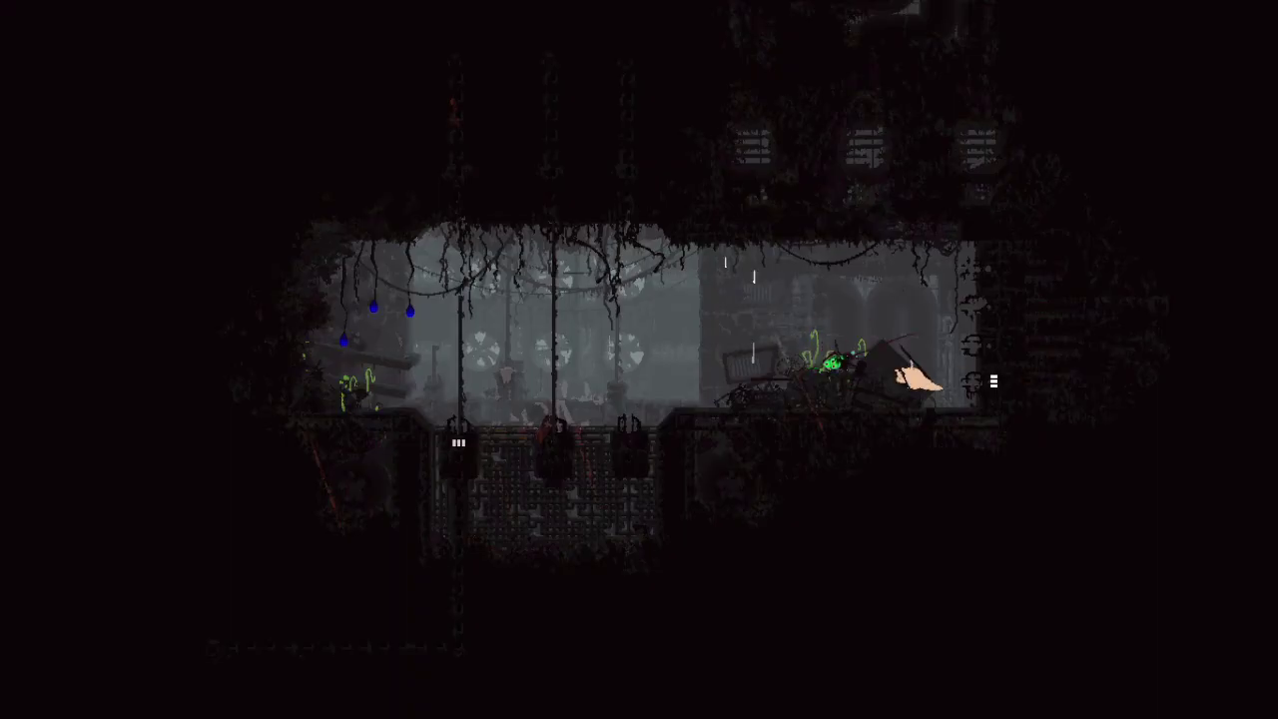
{"action": "key", "text": "Left"}
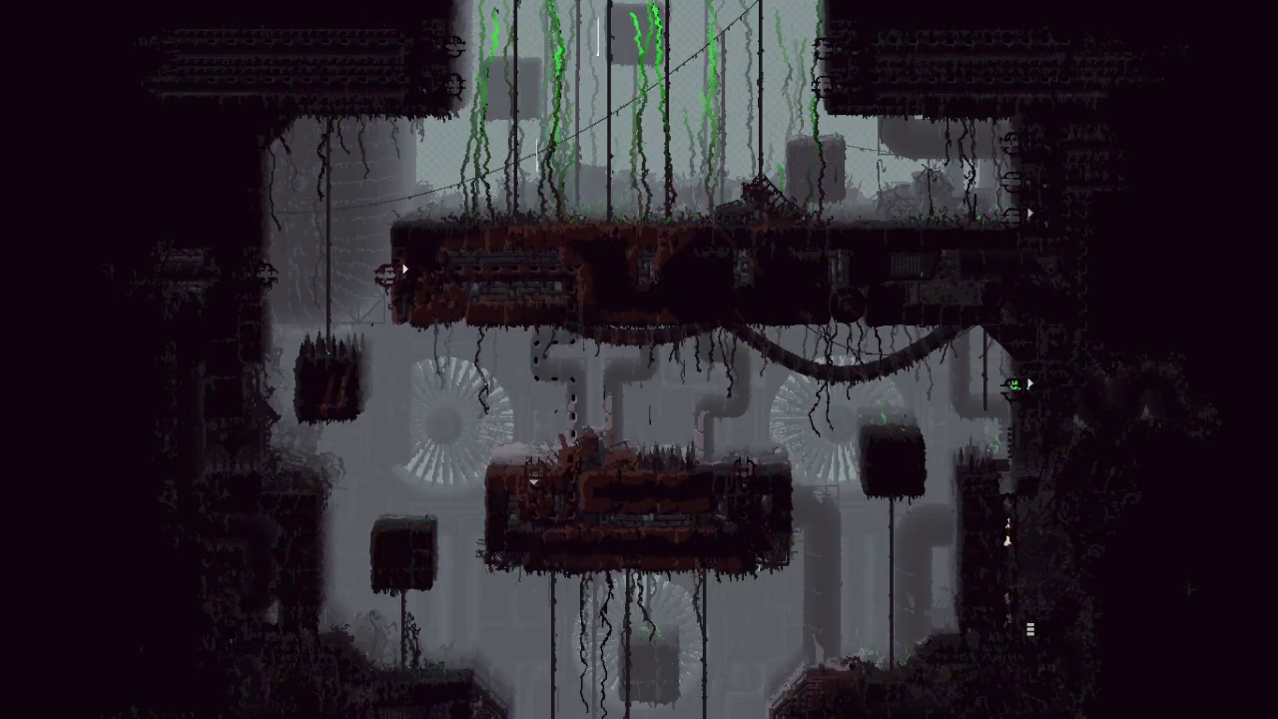
Step: Climb the right pillar, drop to the floor, creep toward the green-eyed creature, then retreat left
{"action": "key", "text": "Up"}
{"action": "key", "text": "Down"}
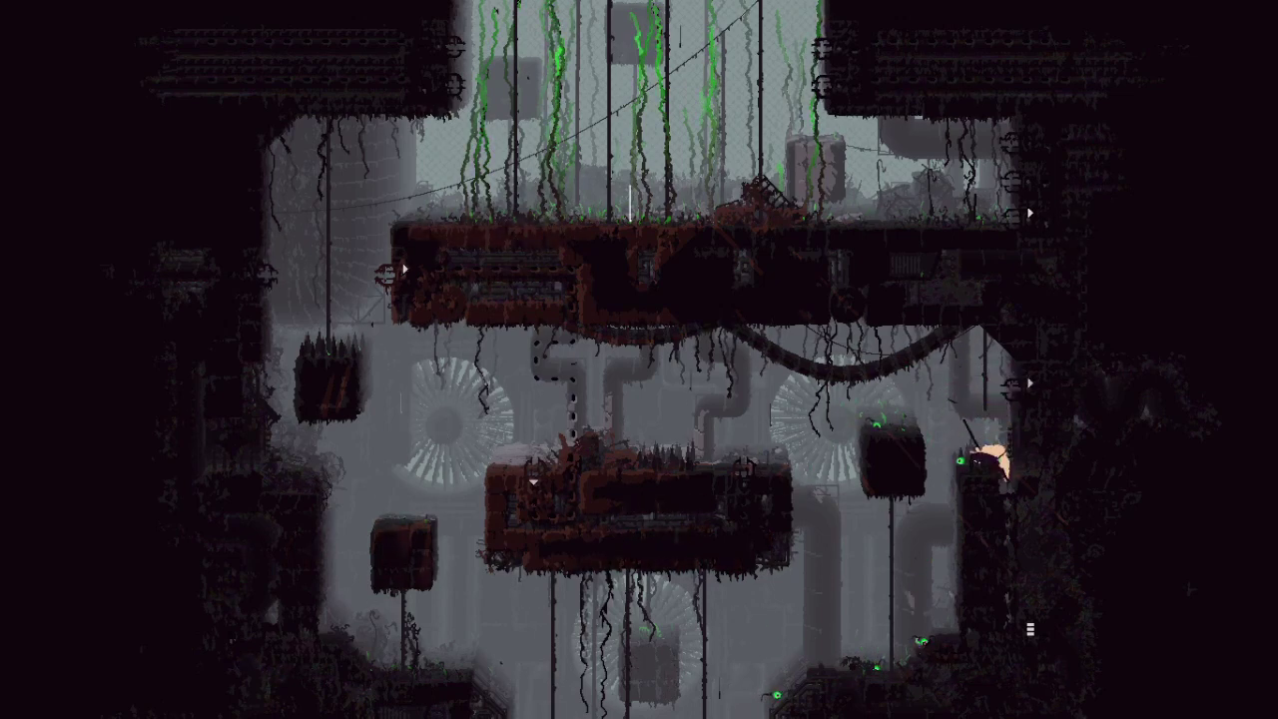
{"action": "key", "text": "Up"}
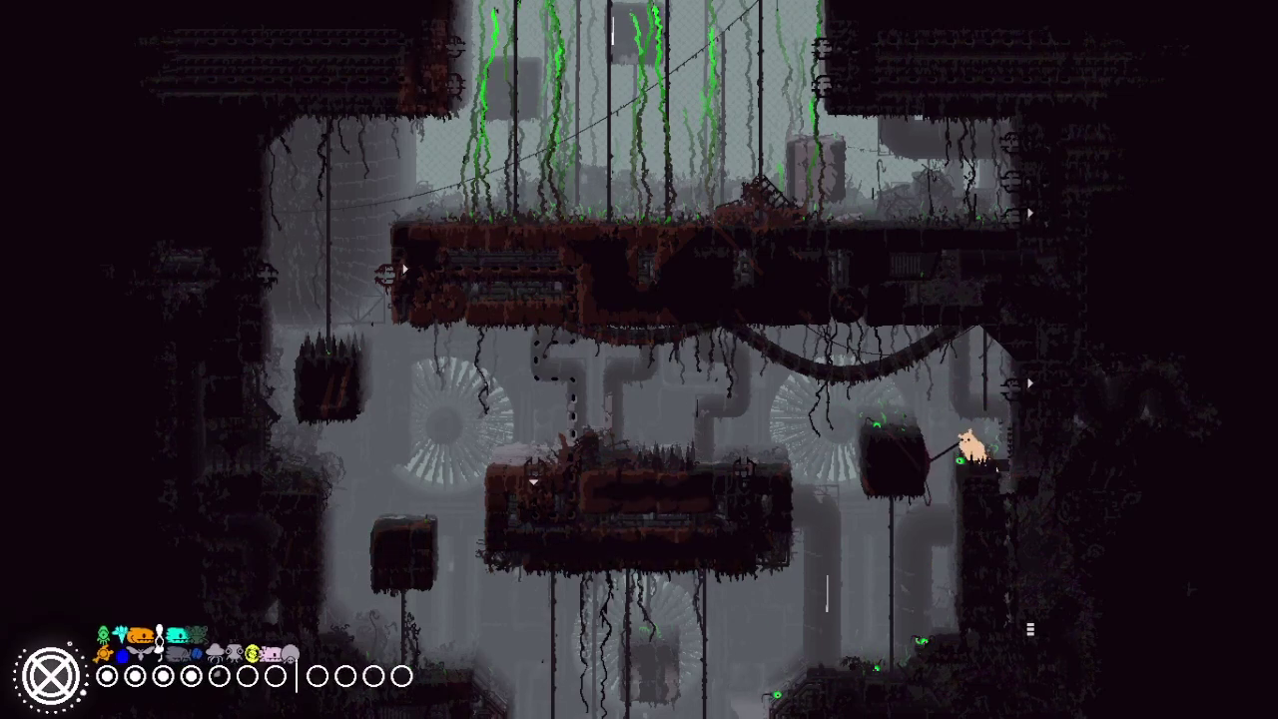
{"action": "key", "text": "Left"}
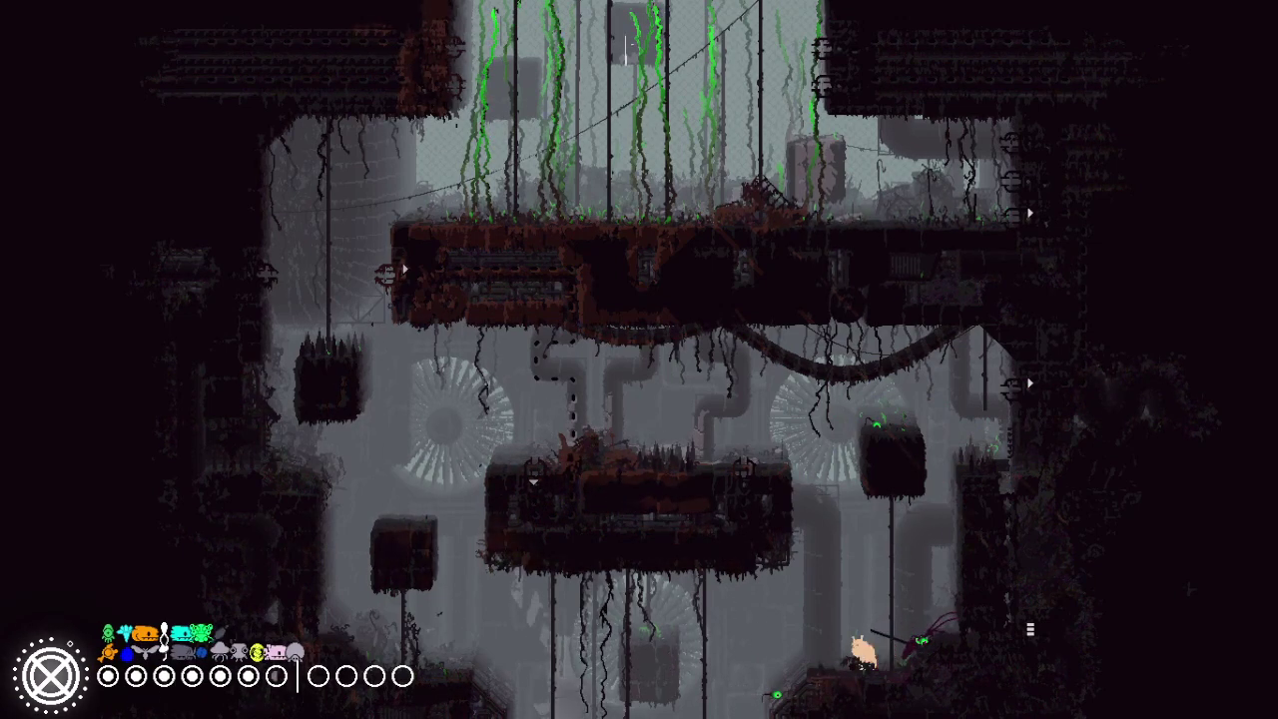
{"action": "key", "text": "Left"}
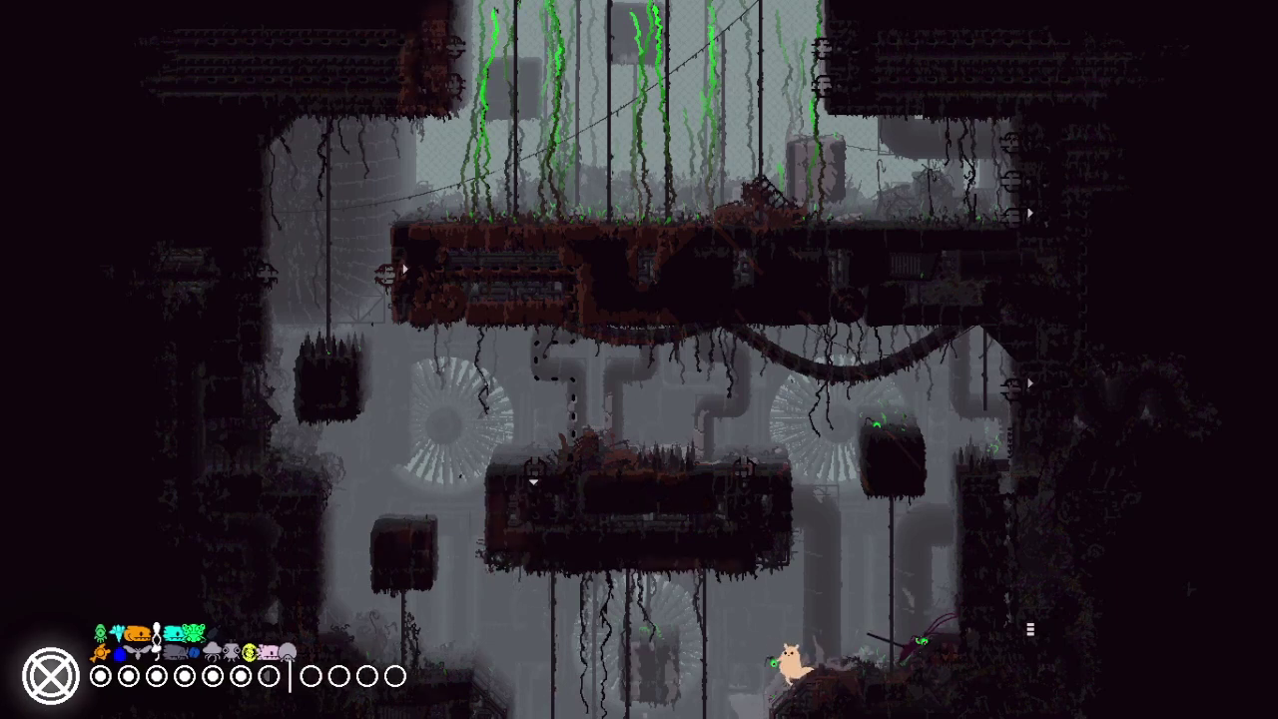
{"action": "key", "text": "Right"}
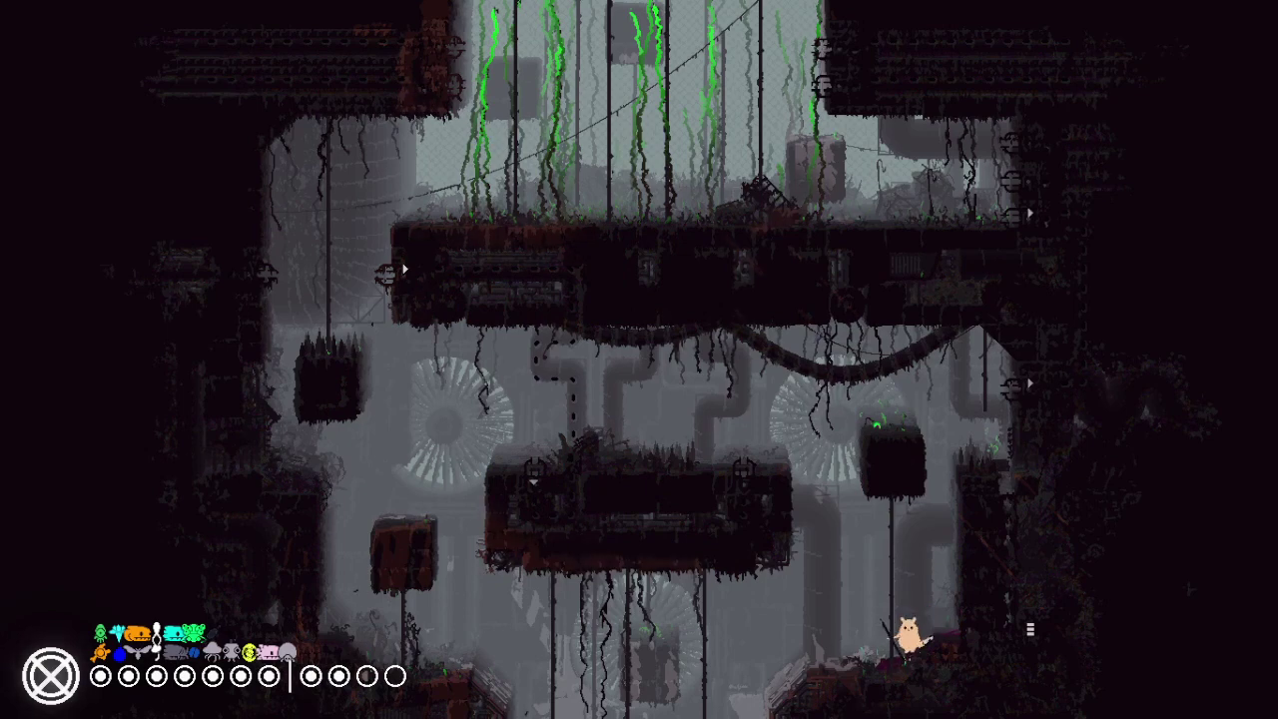
{"action": "key", "text": "Left"}
{"action": "key", "text": "Left"}
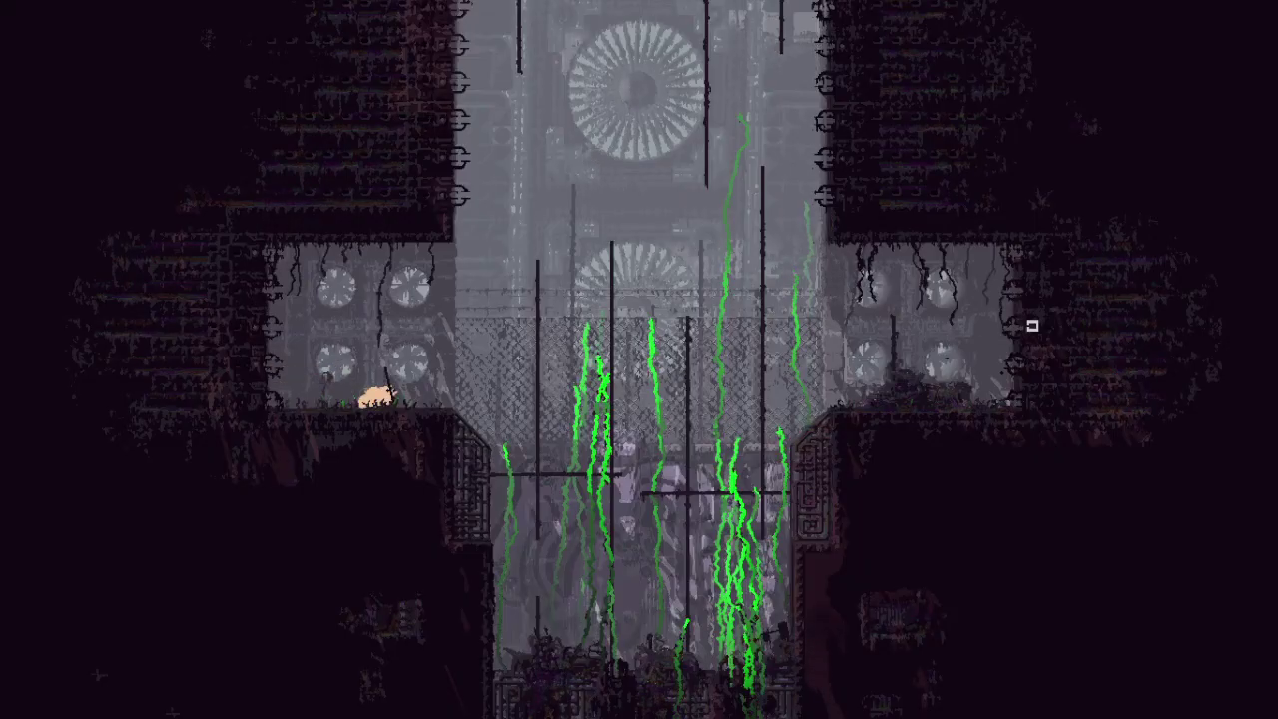
Step: Enter the shaft, test the pole from the debris, and check the region map
{"action": "key", "text": "Right"}
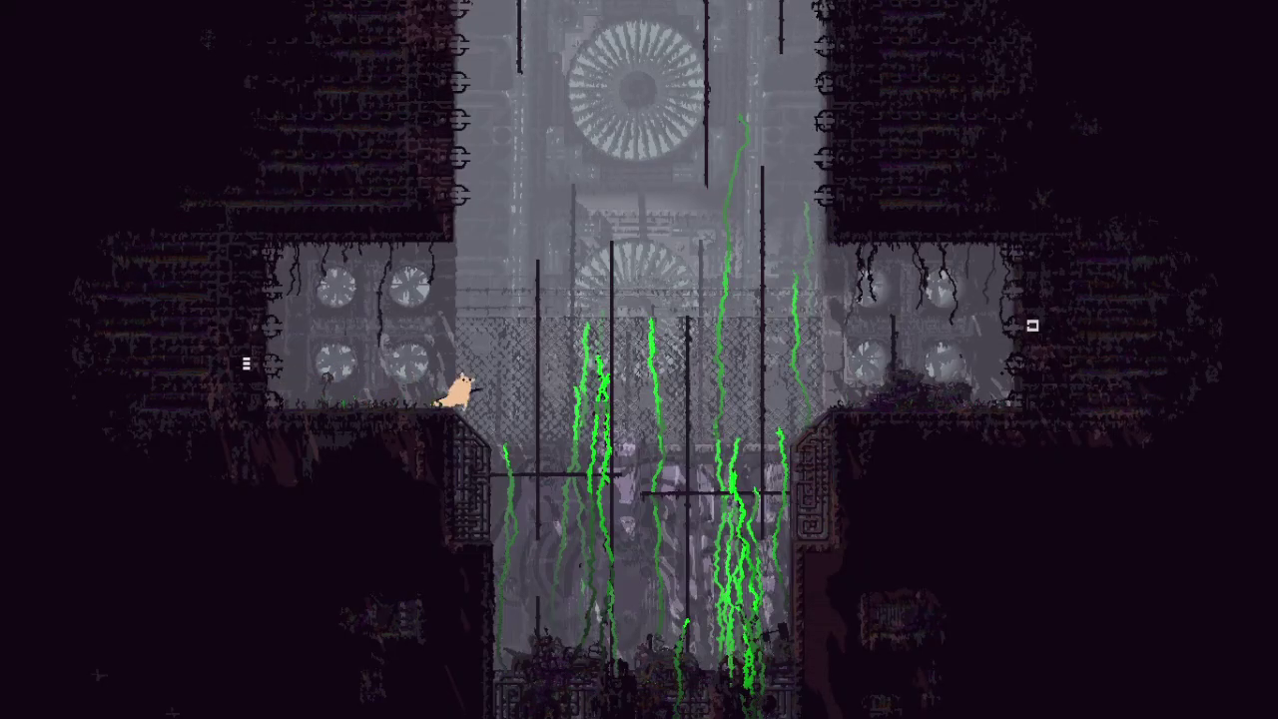
{"action": "key", "text": "Right"}
{"action": "key", "text": "Right"}
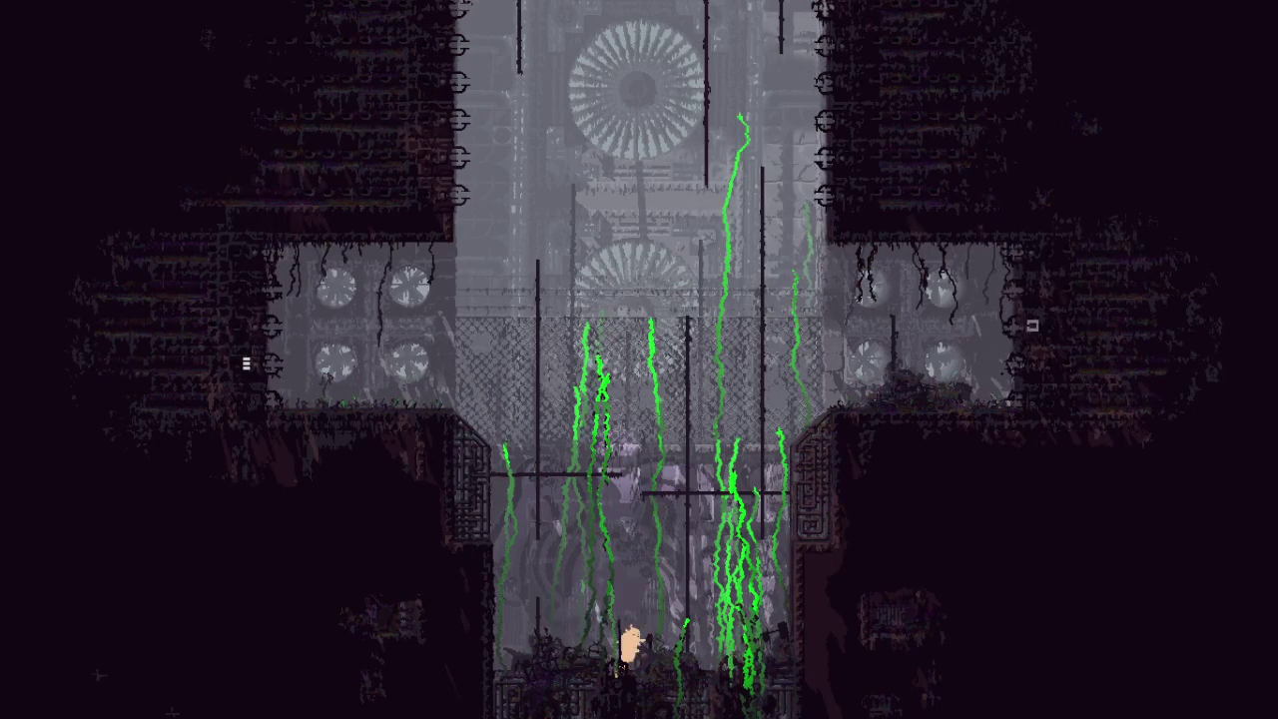
{"action": "key", "text": "Right"}
{"action": "key", "text": "Up"}
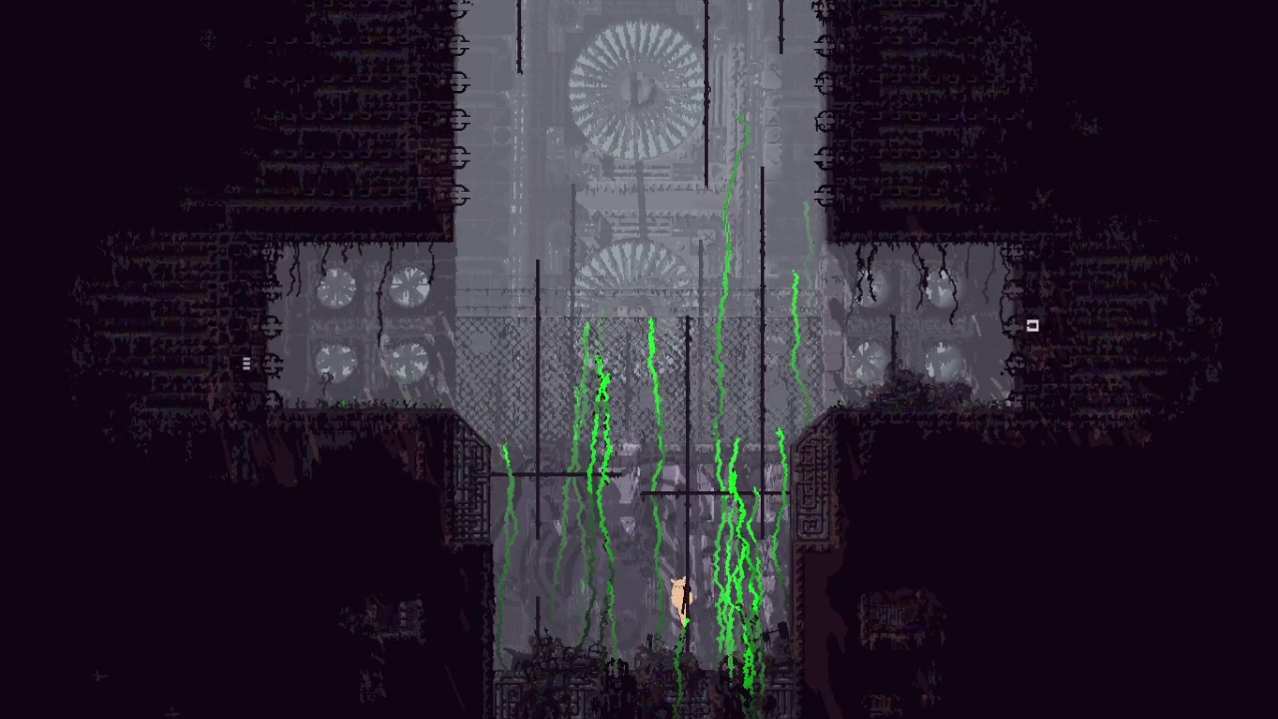
{"action": "key", "text": "Down"}
{"action": "key", "text": "space"}
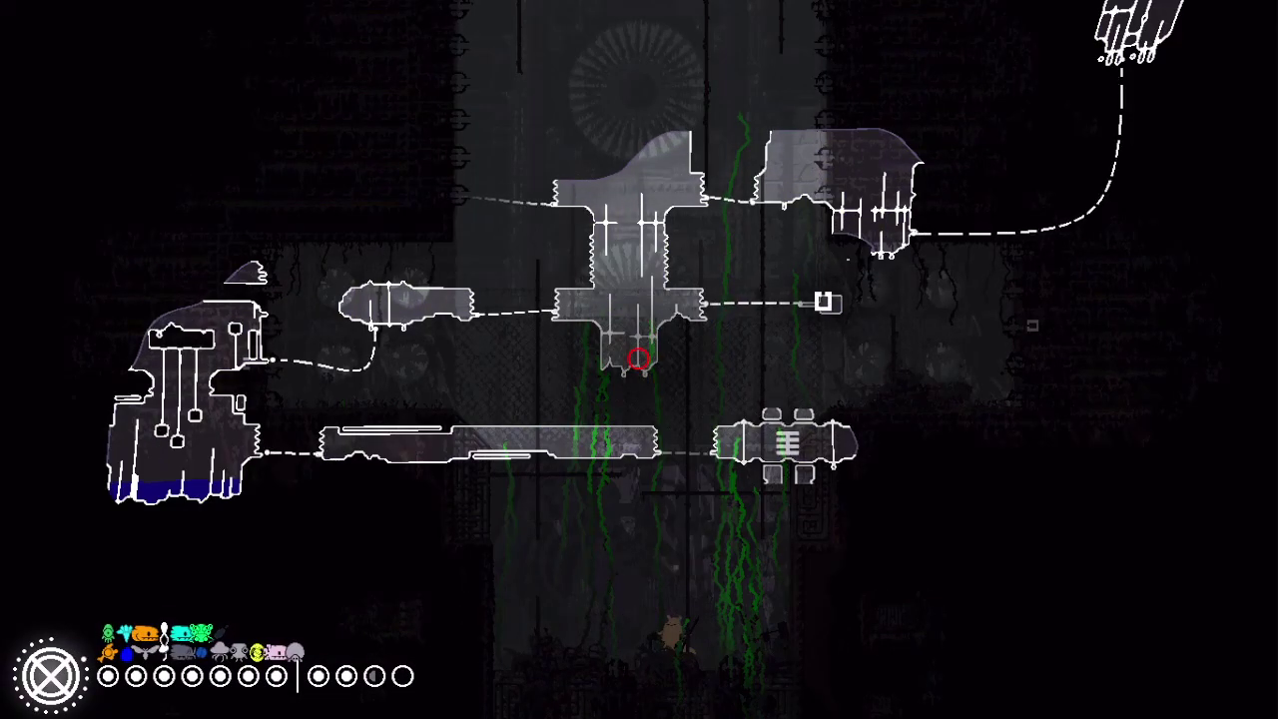
{"action": "key", "text": "space"}
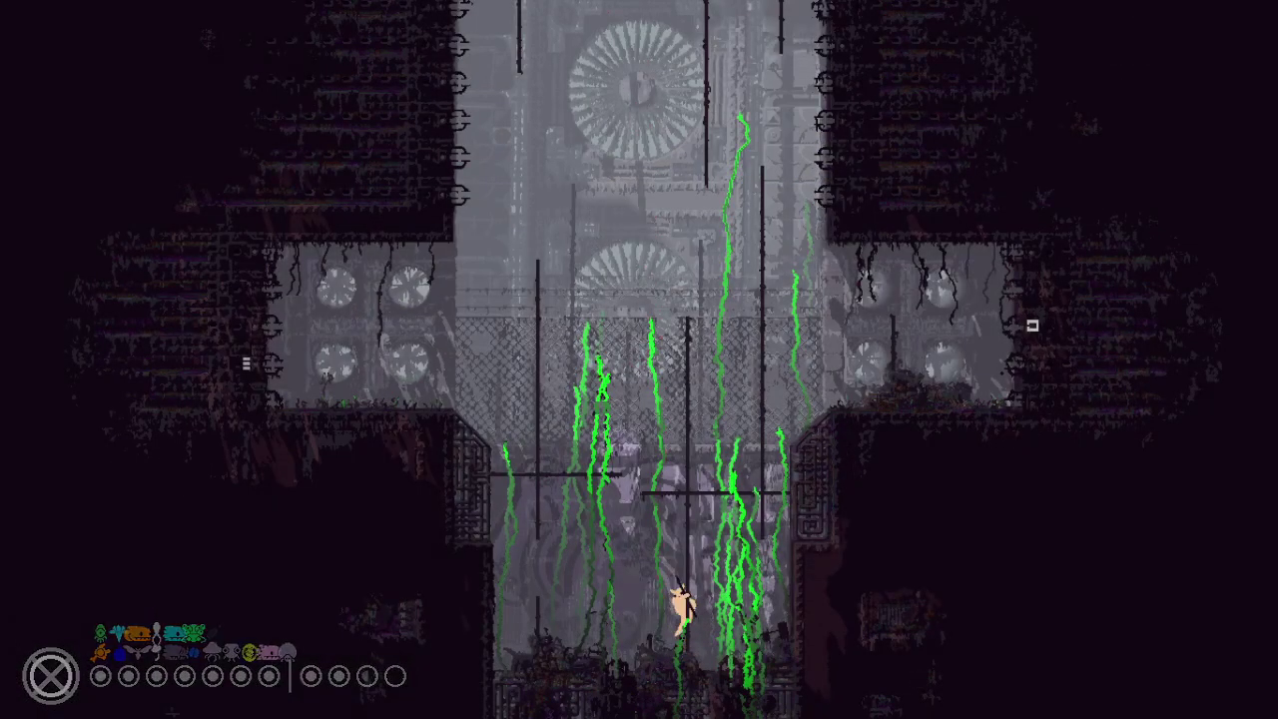
Step: Climb onto the right ledge, crawl right, and go up the pole
{"action": "key", "text": "Up"}
{"action": "key", "text": "Right"}
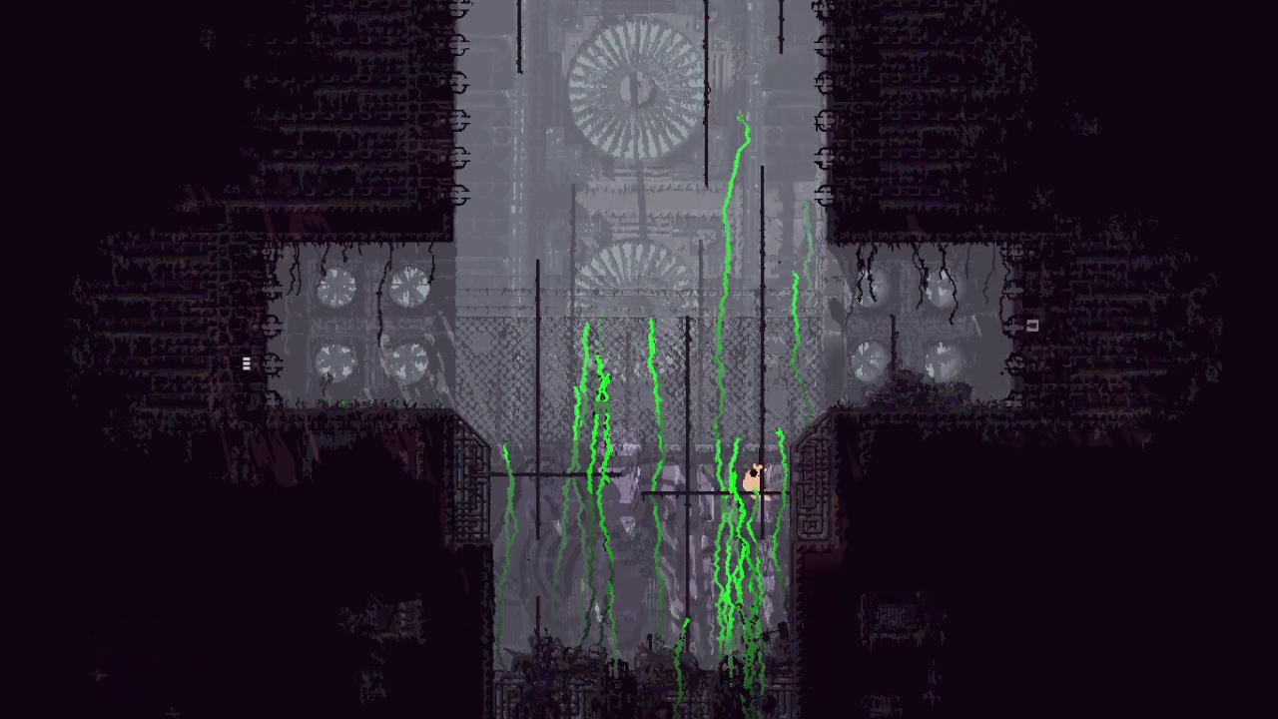
{"action": "key", "text": "Up"}
{"action": "key", "text": "Right"}
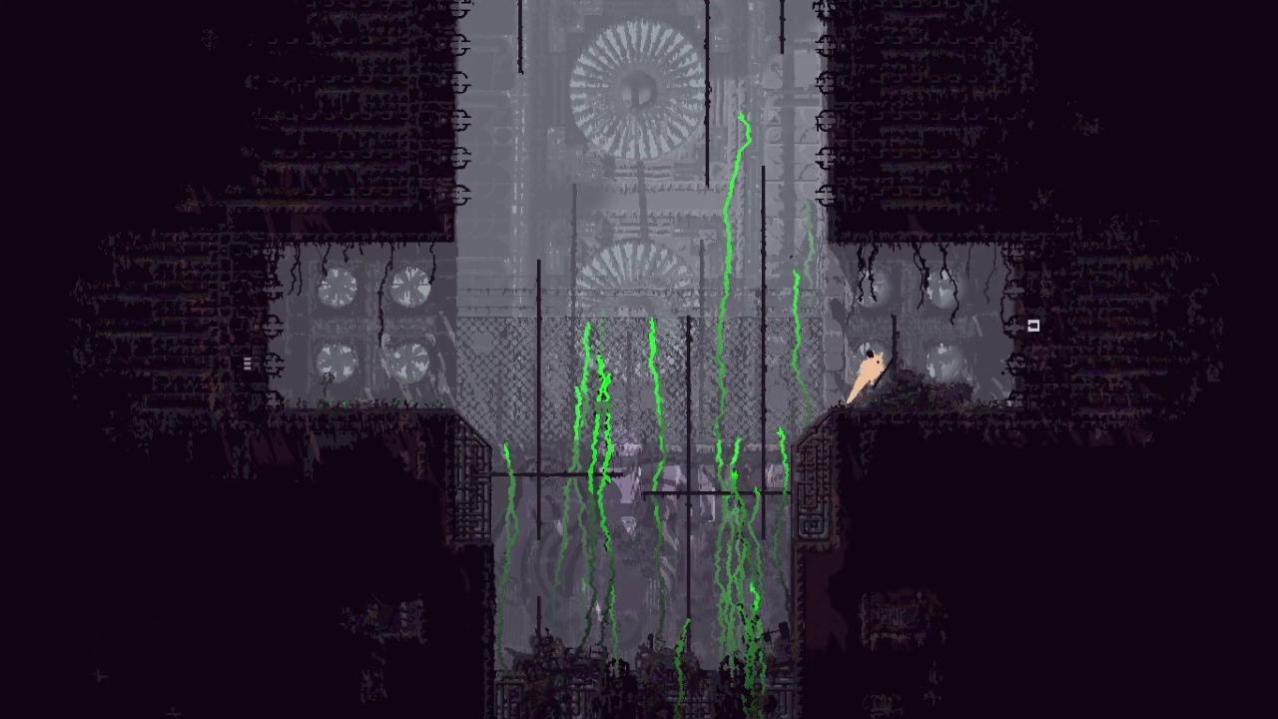
{"action": "key", "text": "Right"}
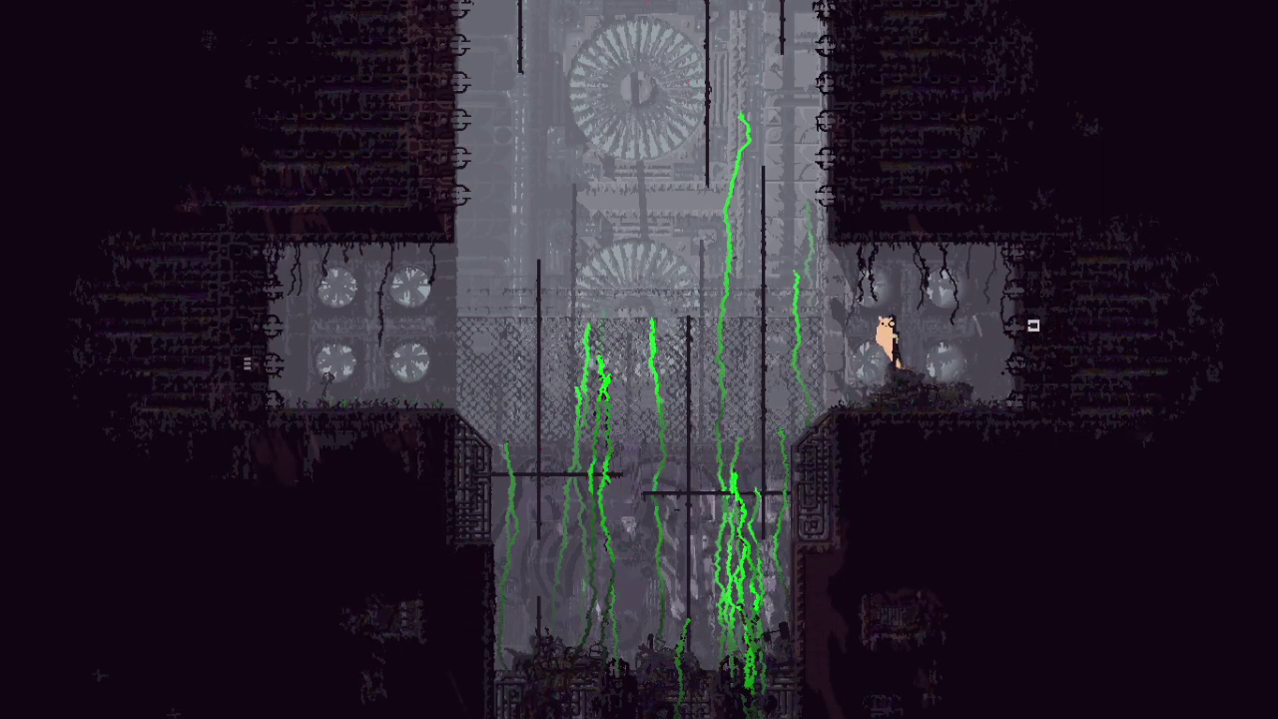
{"action": "key", "text": "Up"}
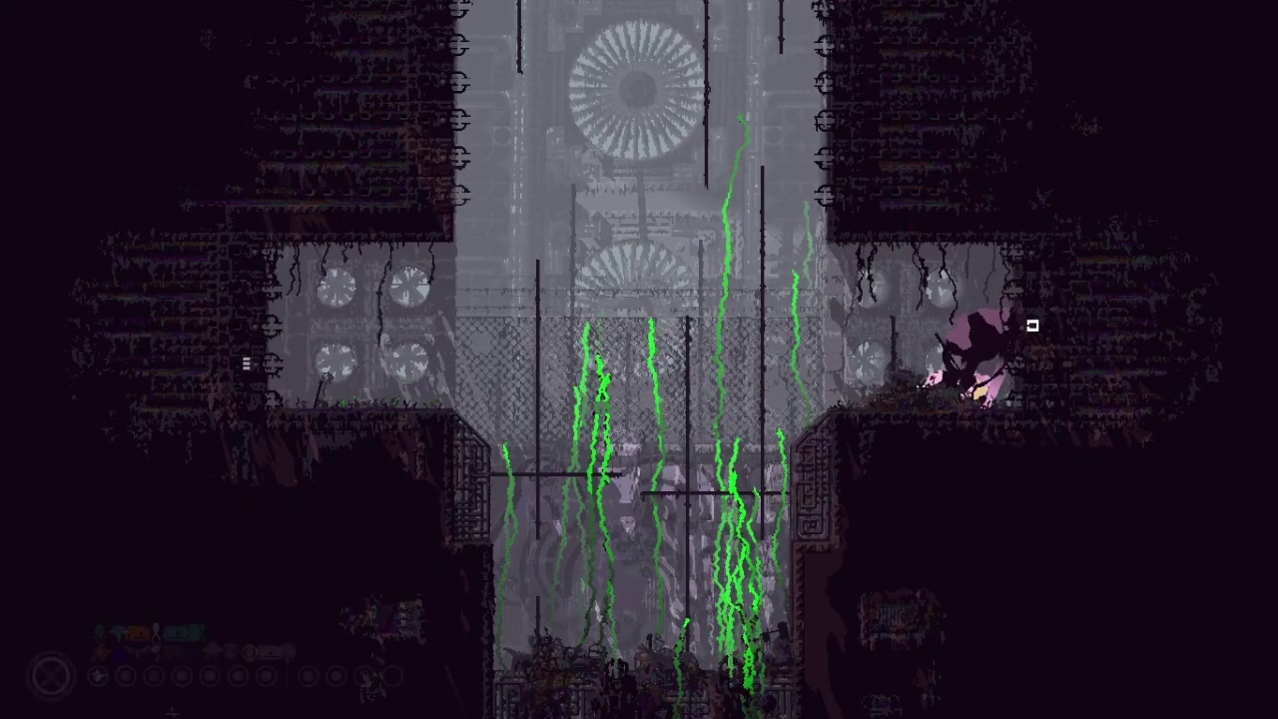
Step: Flee left from the pink lizard, climb the left pole, and leap from the vulture
{"action": "key", "text": "Left"}
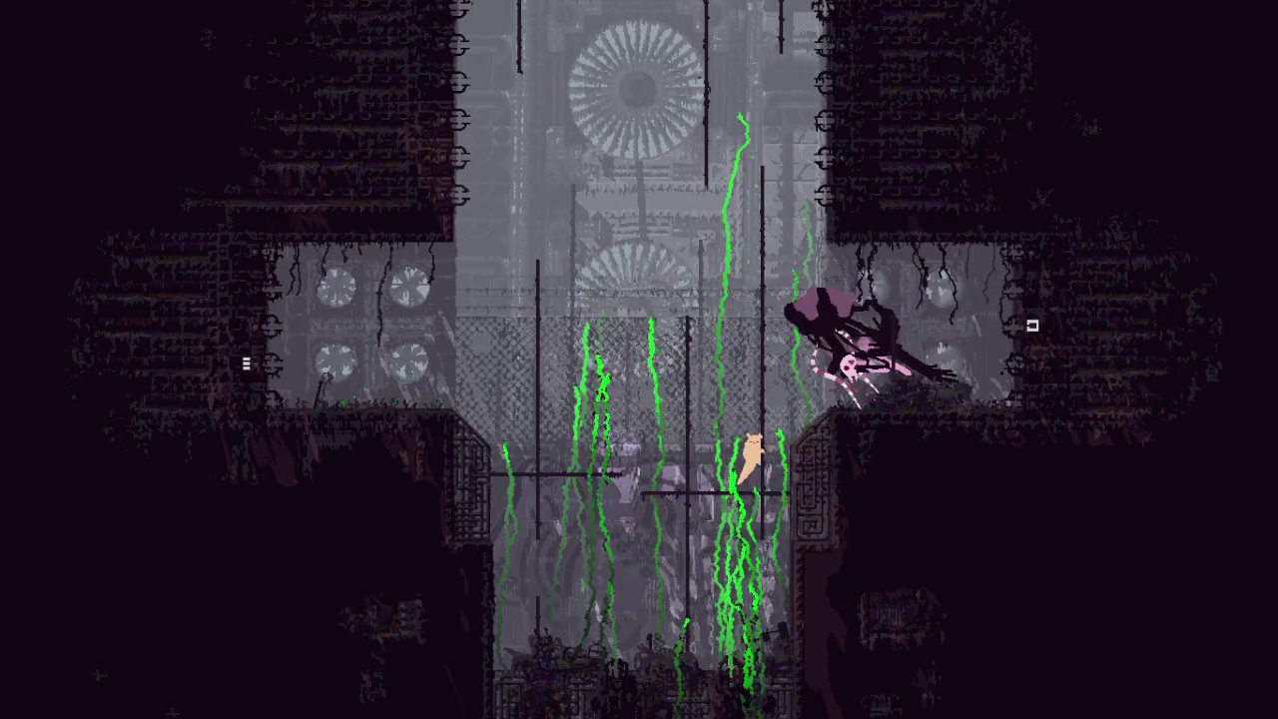
{"action": "key", "text": "Left"}
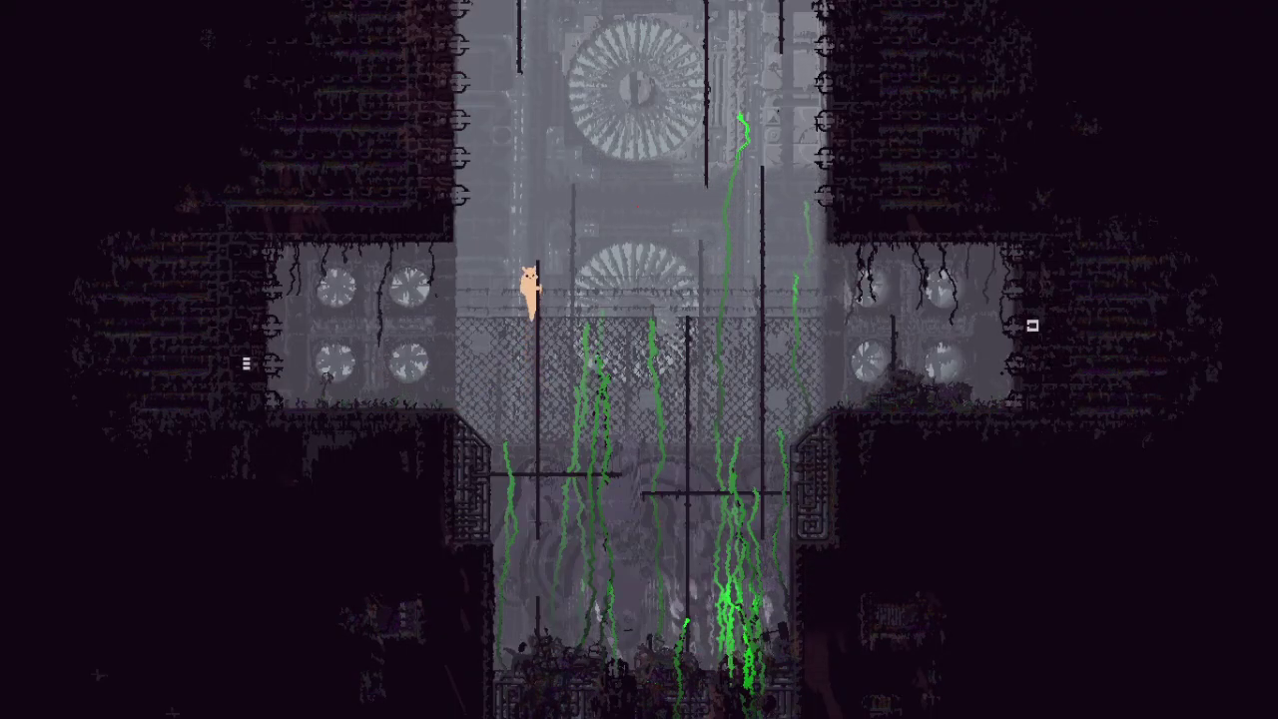
{"action": "key", "text": "Up"}
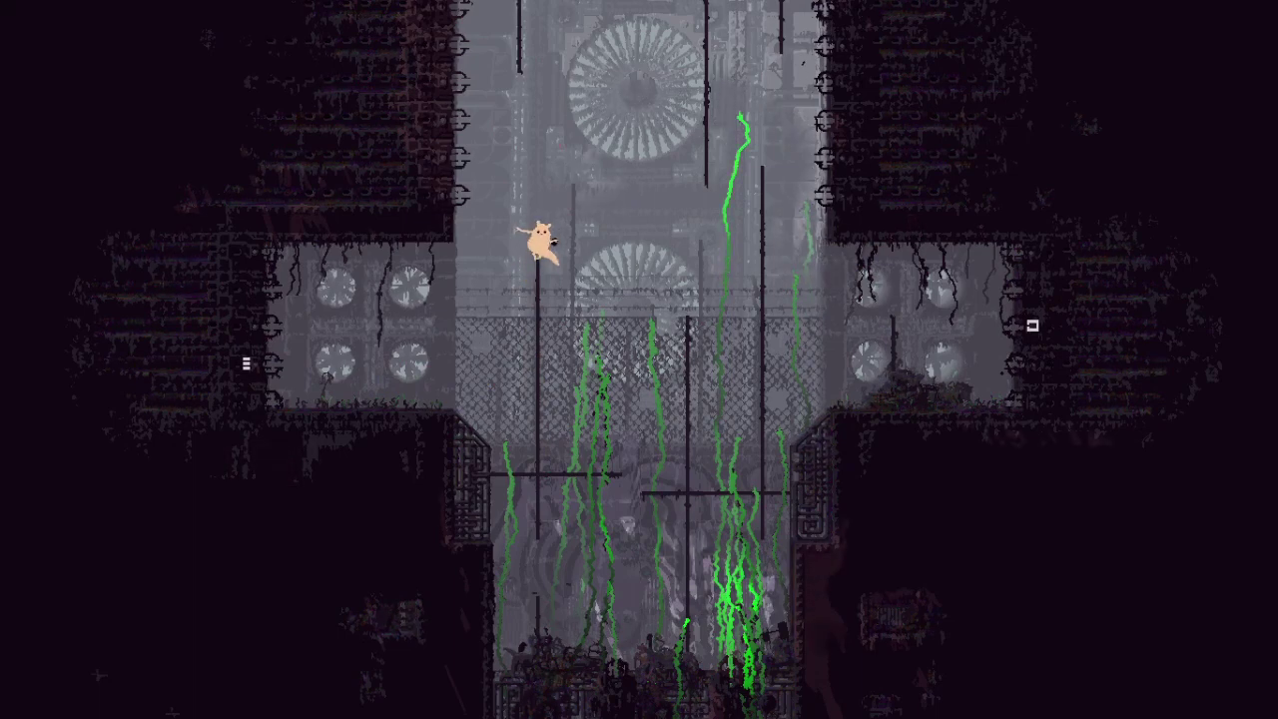
{"action": "key", "text": "Left"}
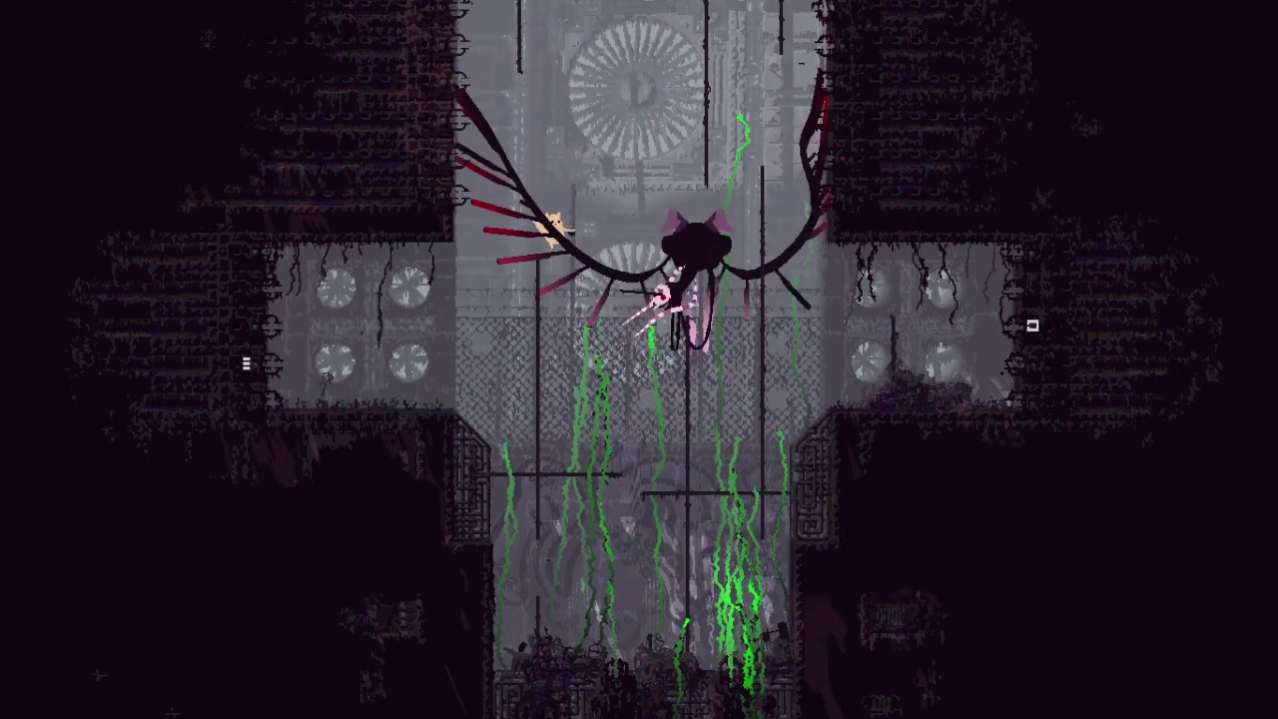
Step: Dodge the vulture, reach the debris-covered shaft floor, and open the region map
{"action": "key", "text": "Up"}
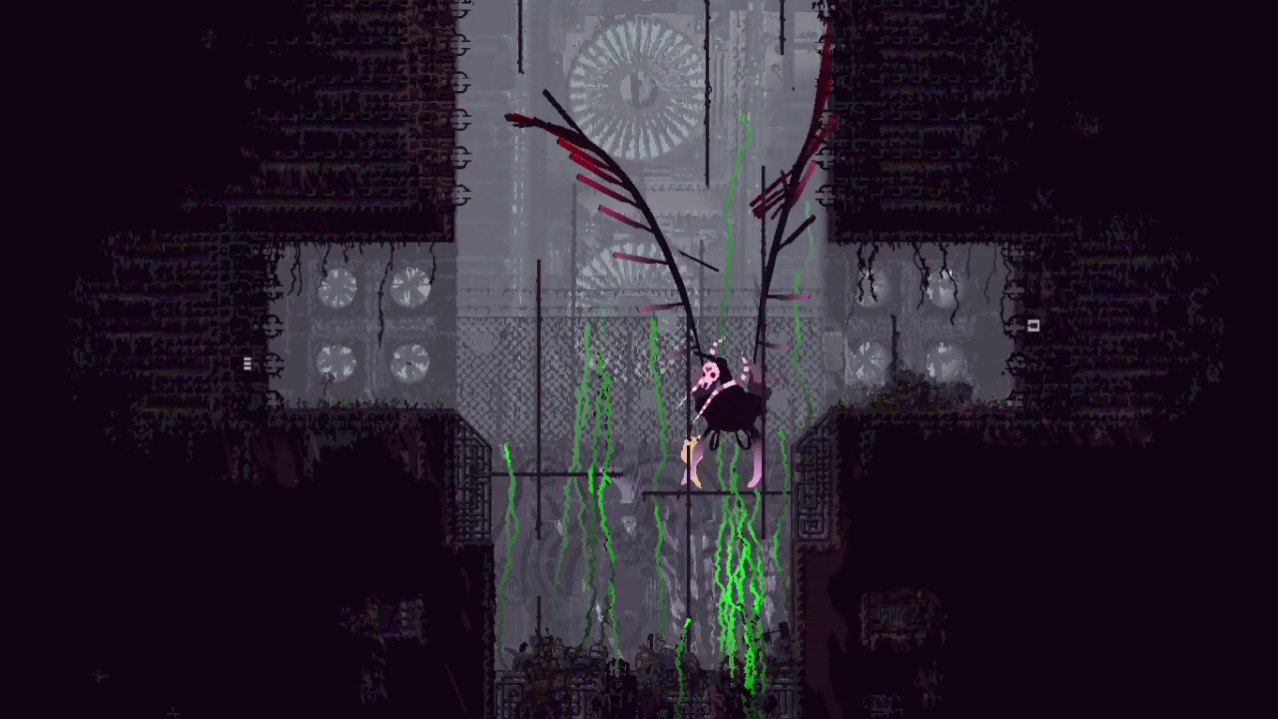
{"action": "key", "text": "Right"}
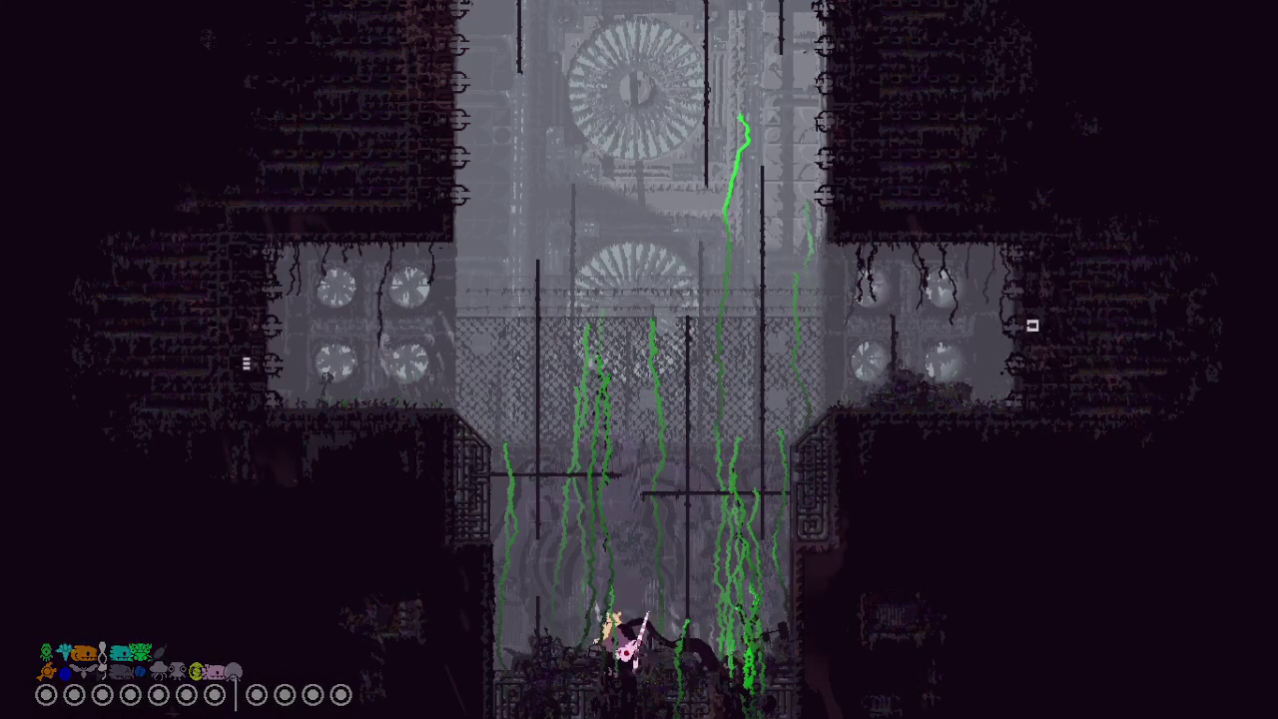
{"action": "key", "text": "Left"}
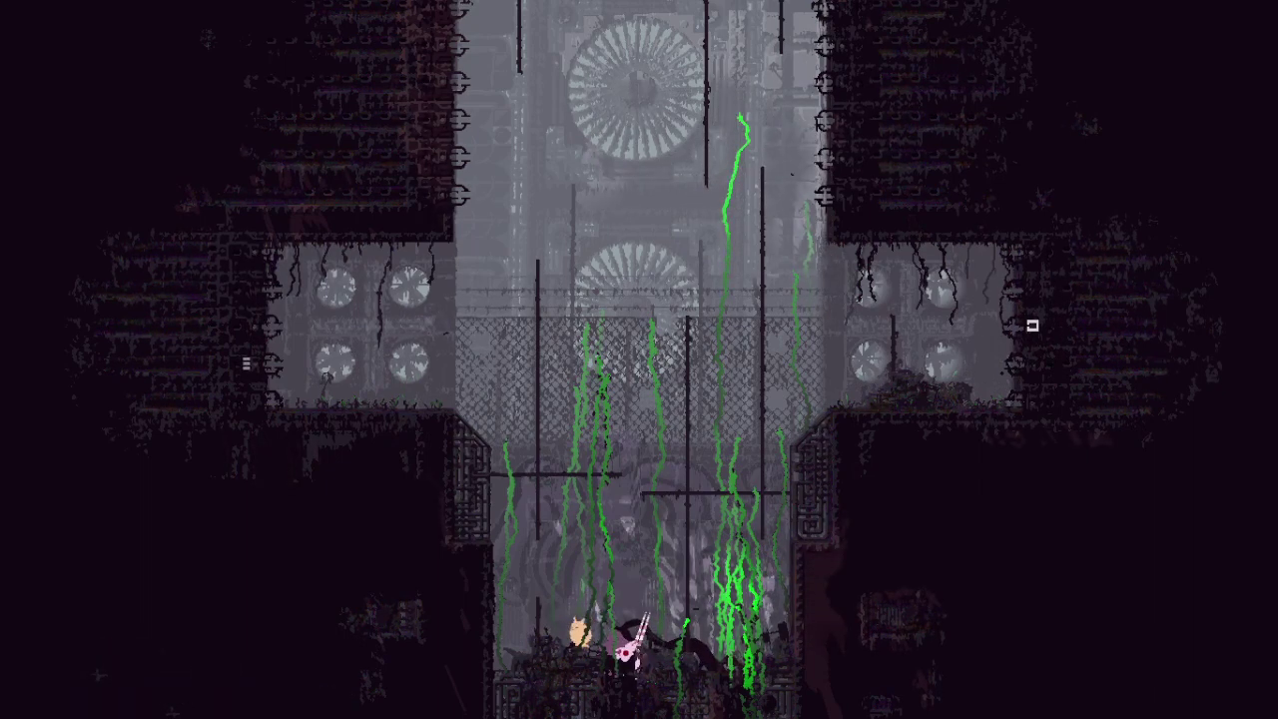
{"action": "key", "text": "Left"}
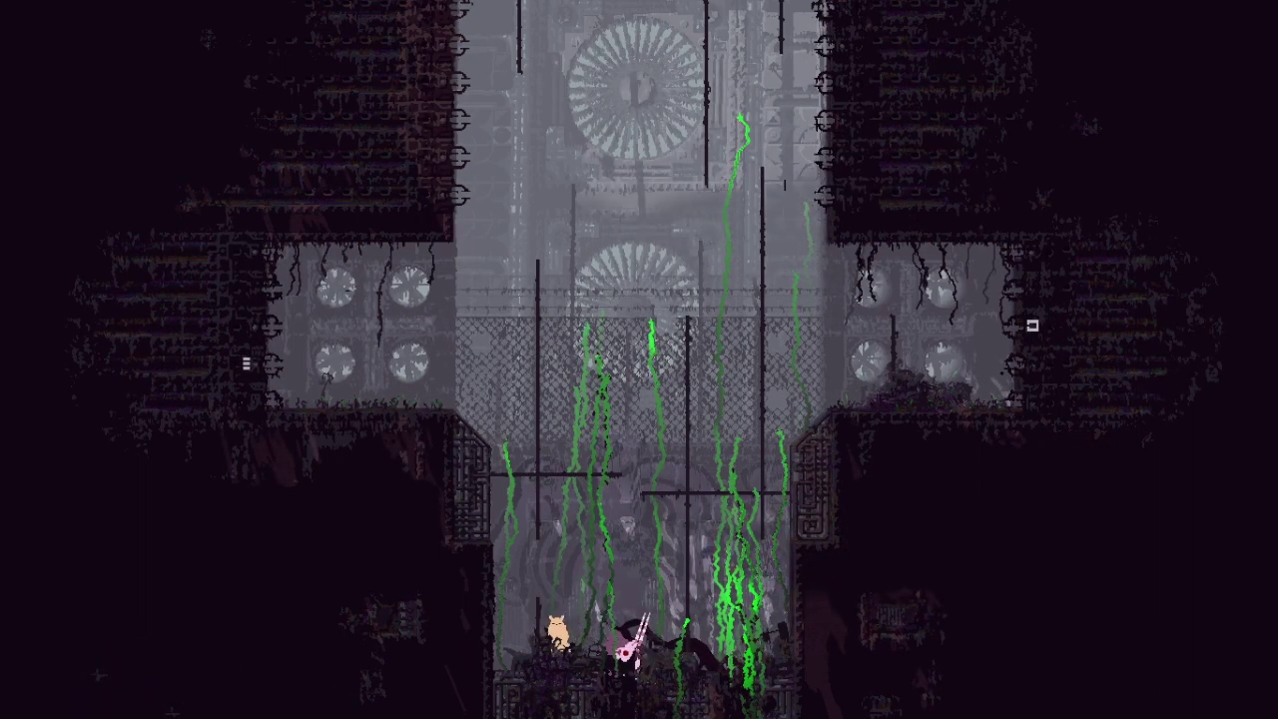
{"action": "key", "text": "Right"}
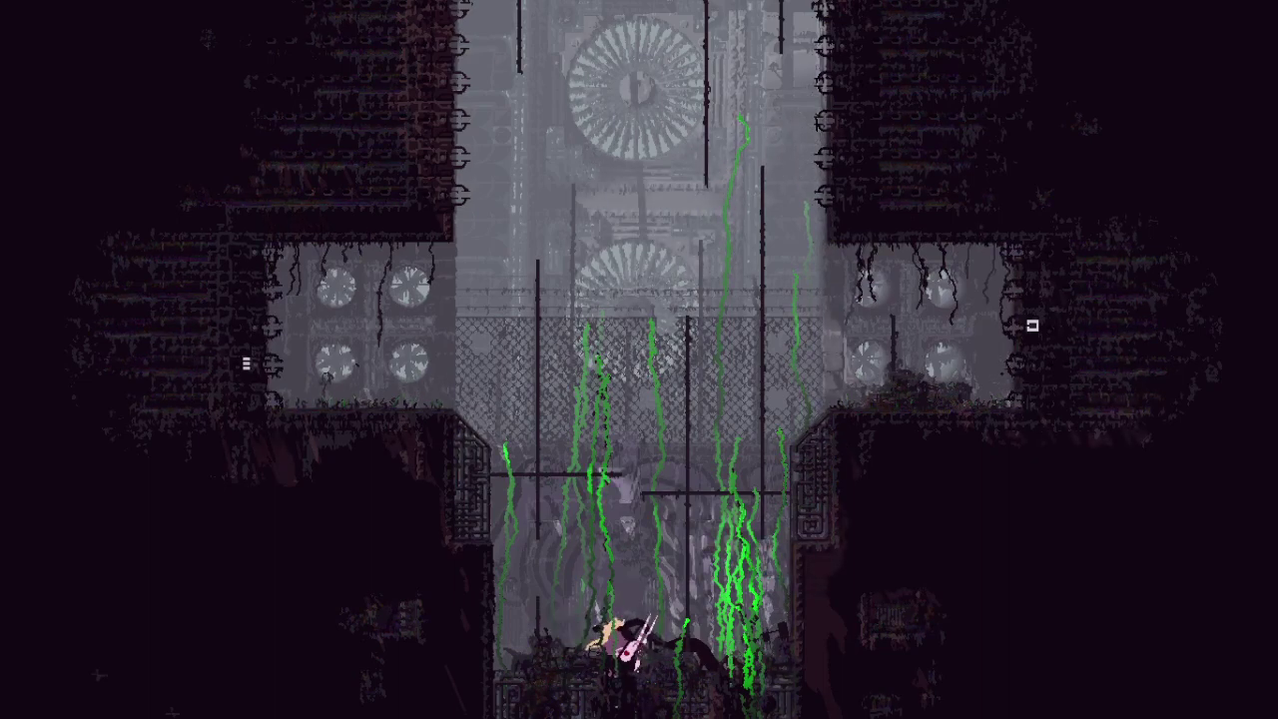
{"action": "key", "text": "space"}
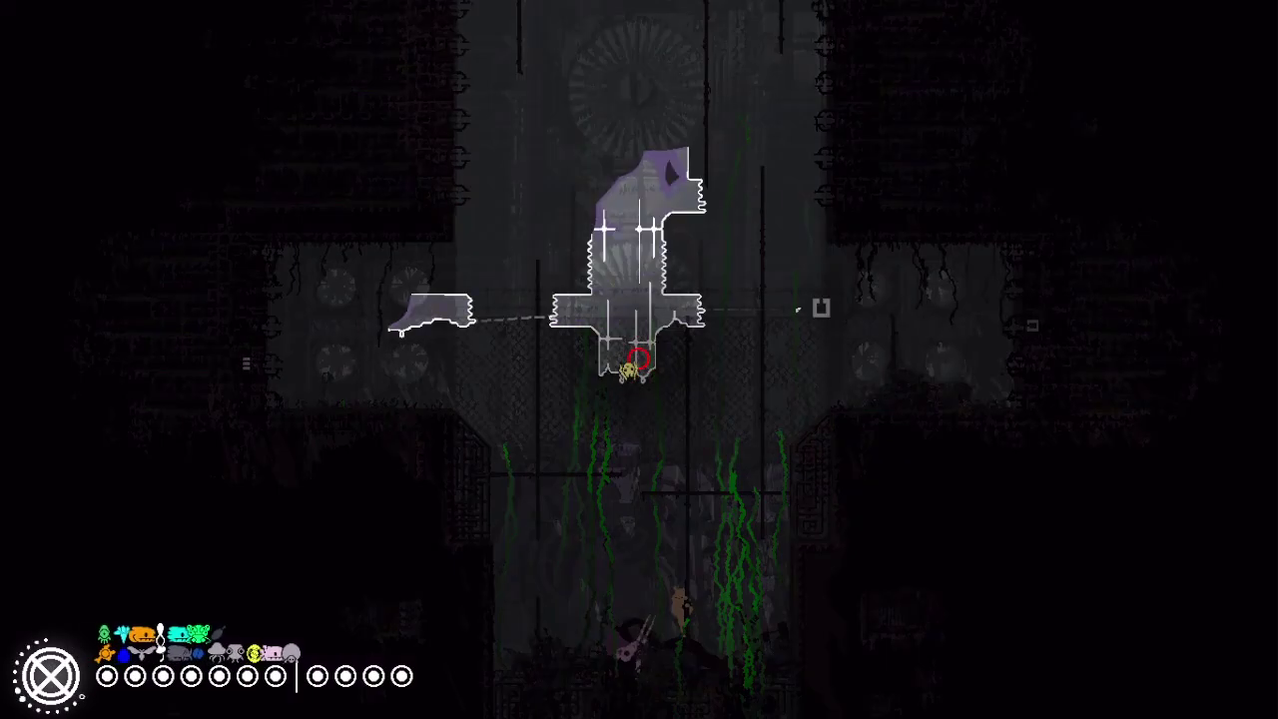
Step: Dismiss the map, climb the lower pole, then switch to the upper pole and climb out the top
{"action": "key", "text": "Up"}
{"action": "key", "text": "Up"}
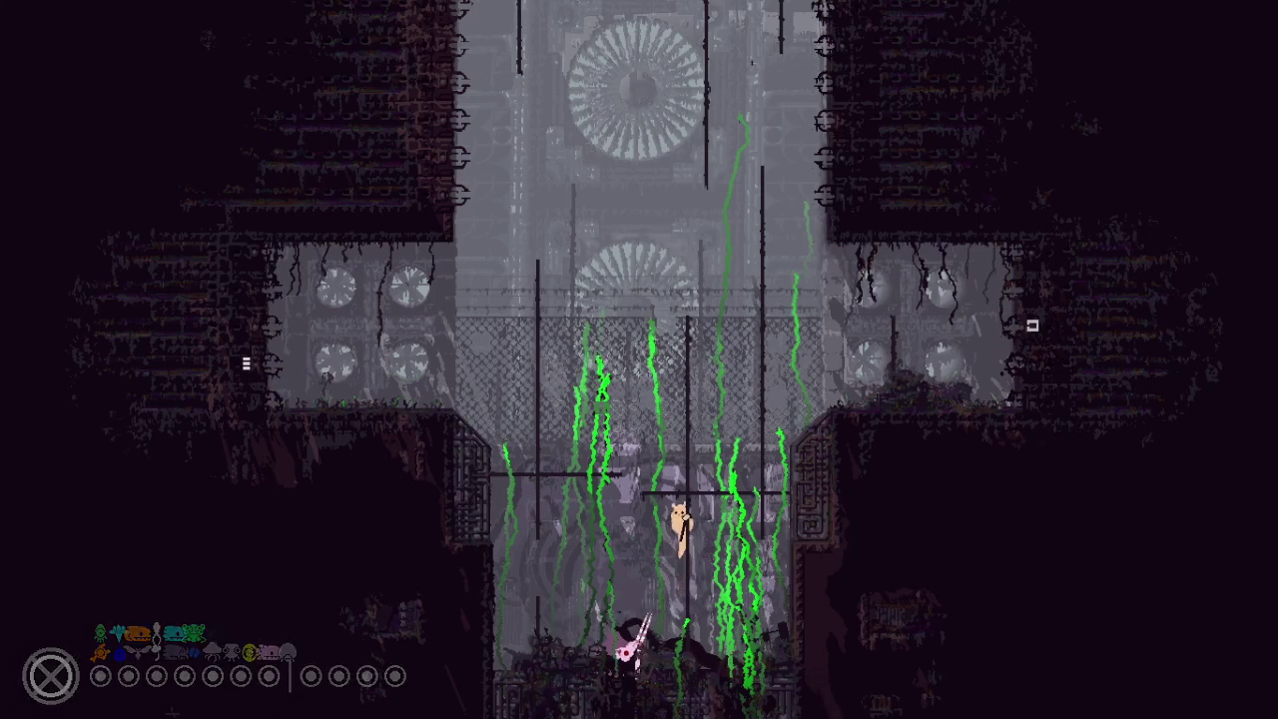
{"action": "key", "text": "Up"}
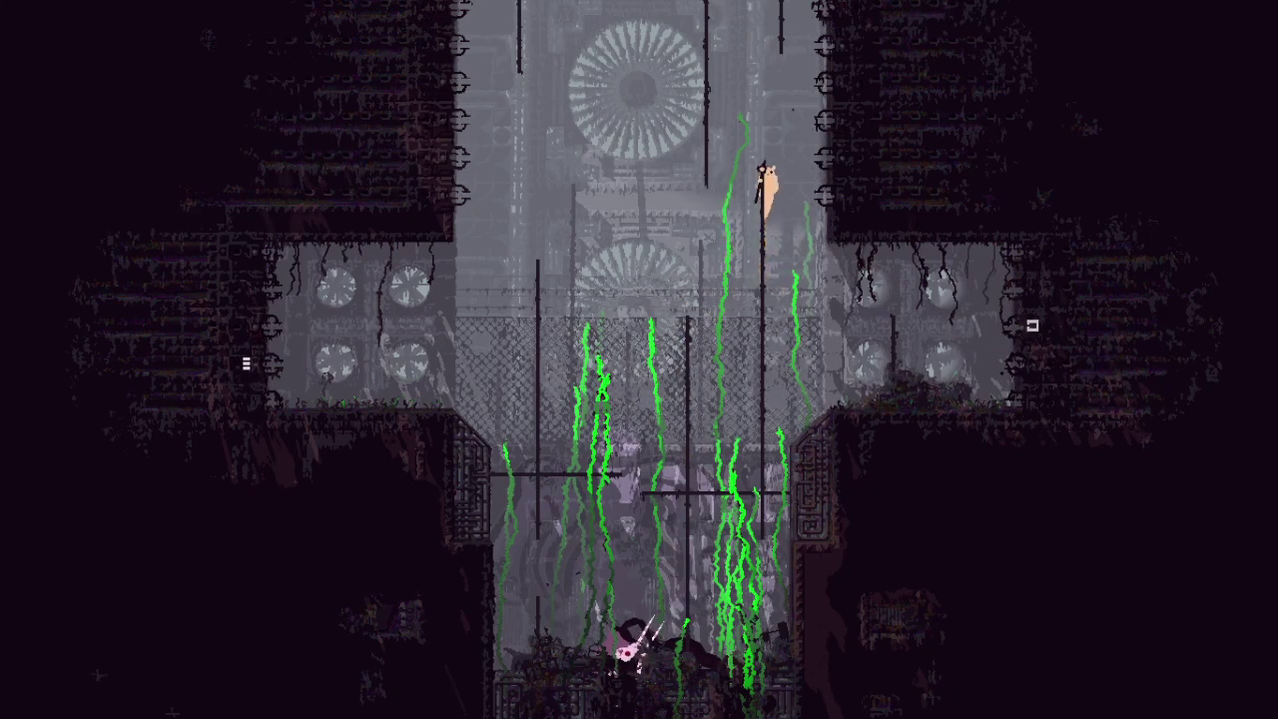
{"action": "key", "text": "Left"}
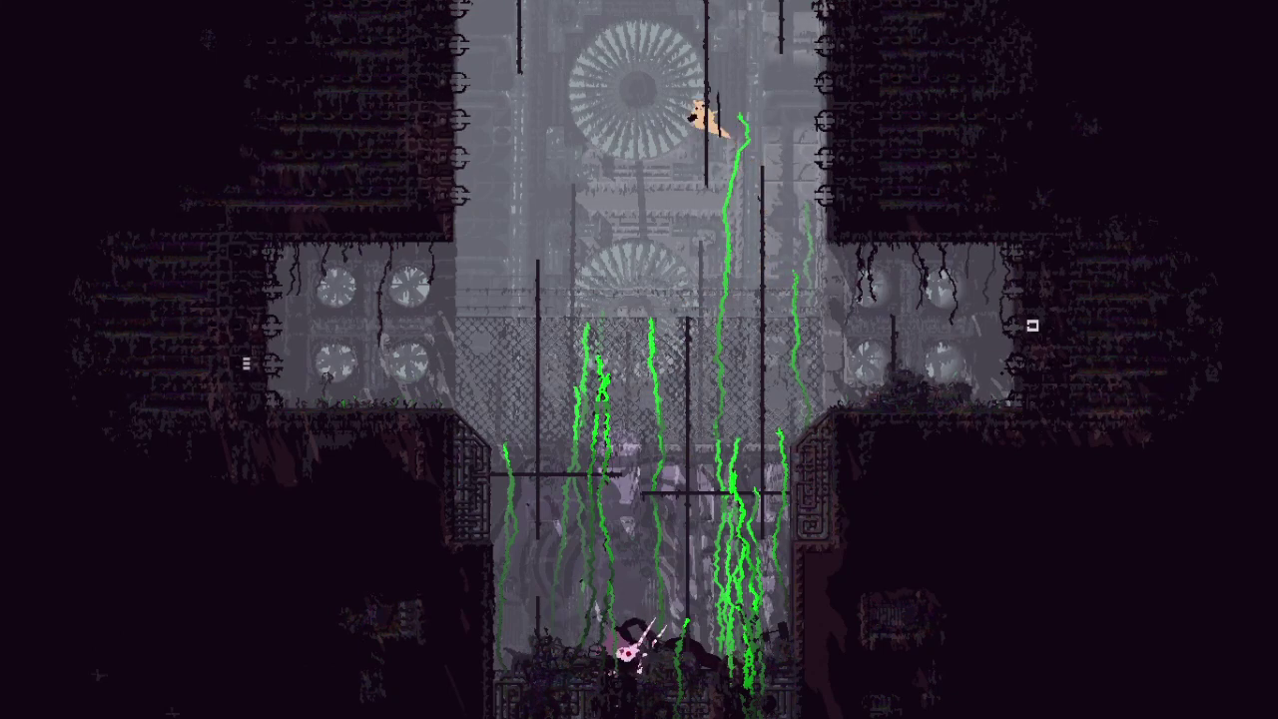
{"action": "key", "text": "Up"}
{"action": "key", "text": "Up"}
{"action": "key", "text": "Up"}
{"action": "key", "text": "Up"}
{"action": "key", "text": "Up"}
{"action": "key", "text": "Up"}
{"action": "key", "text": "Up"}
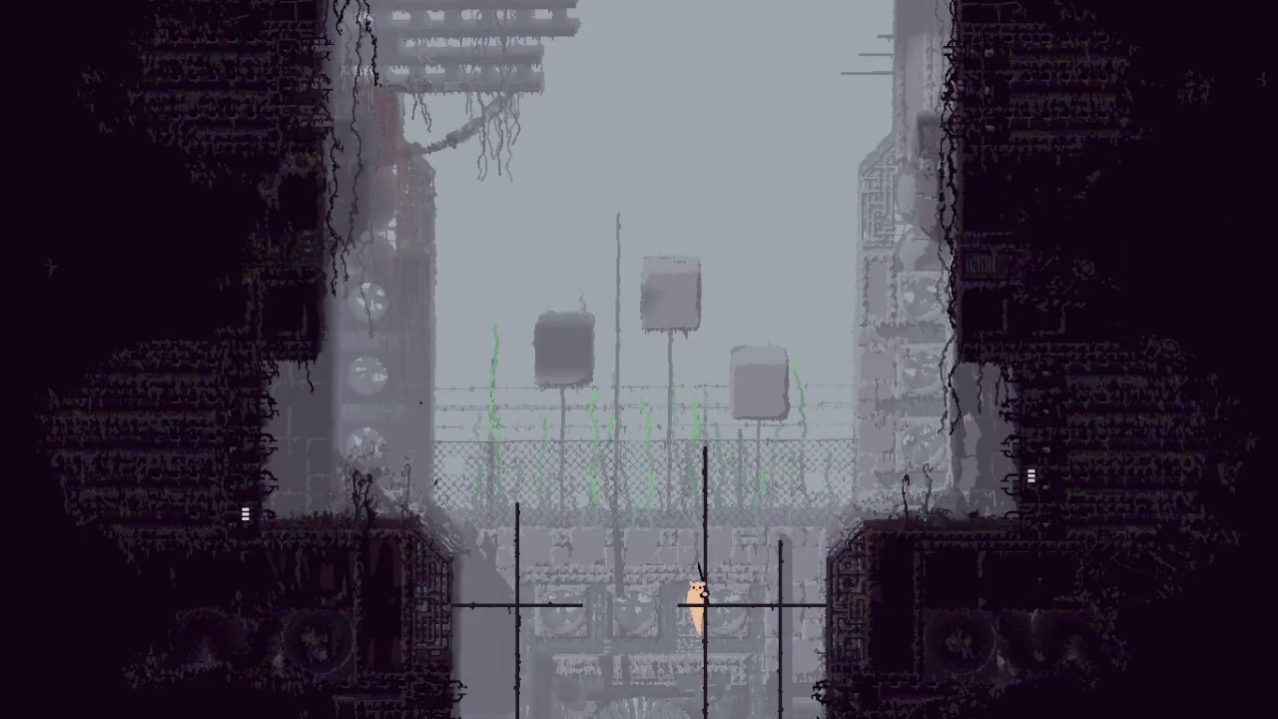
Step: Leap across the poles to the right ledge and go through the pipe into the next room
{"action": "key", "text": "Right"}
{"action": "key", "text": "z"}
{"action": "key", "text": "Right"}
{"action": "key", "text": "z"}
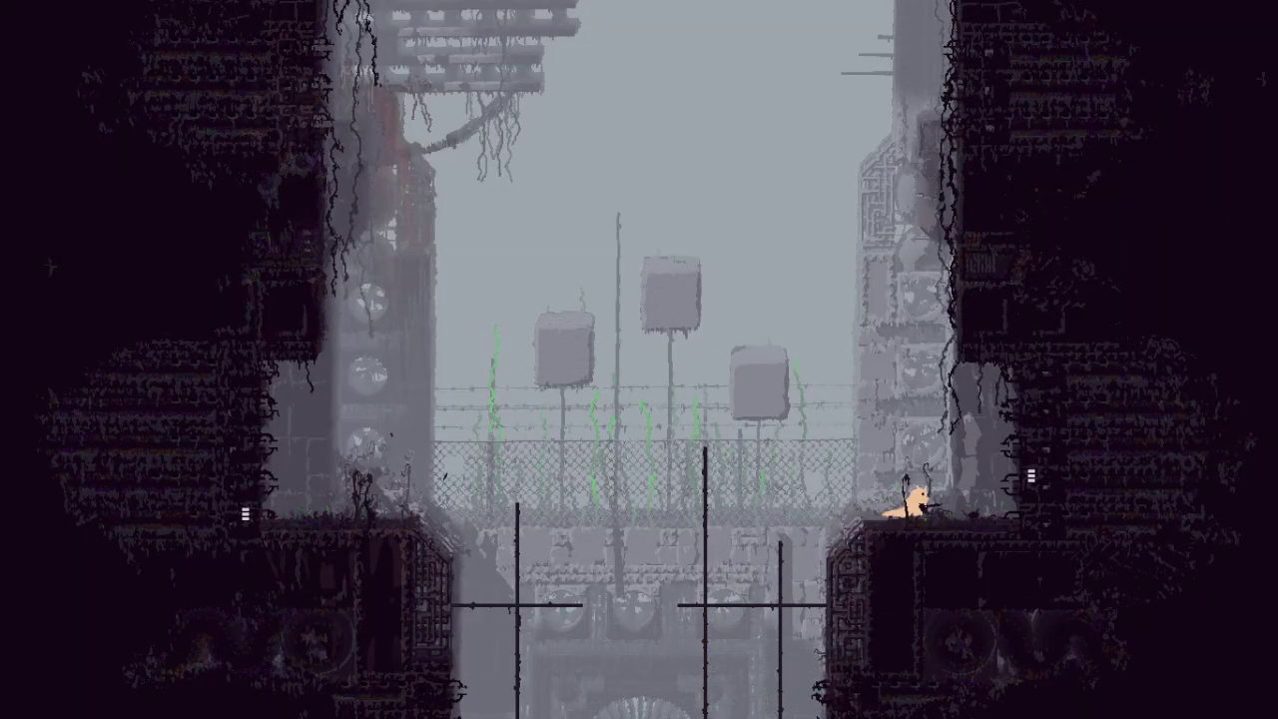
{"action": "key", "text": "Right"}
{"action": "key", "text": "Right"}
{"action": "key", "text": "Right"}
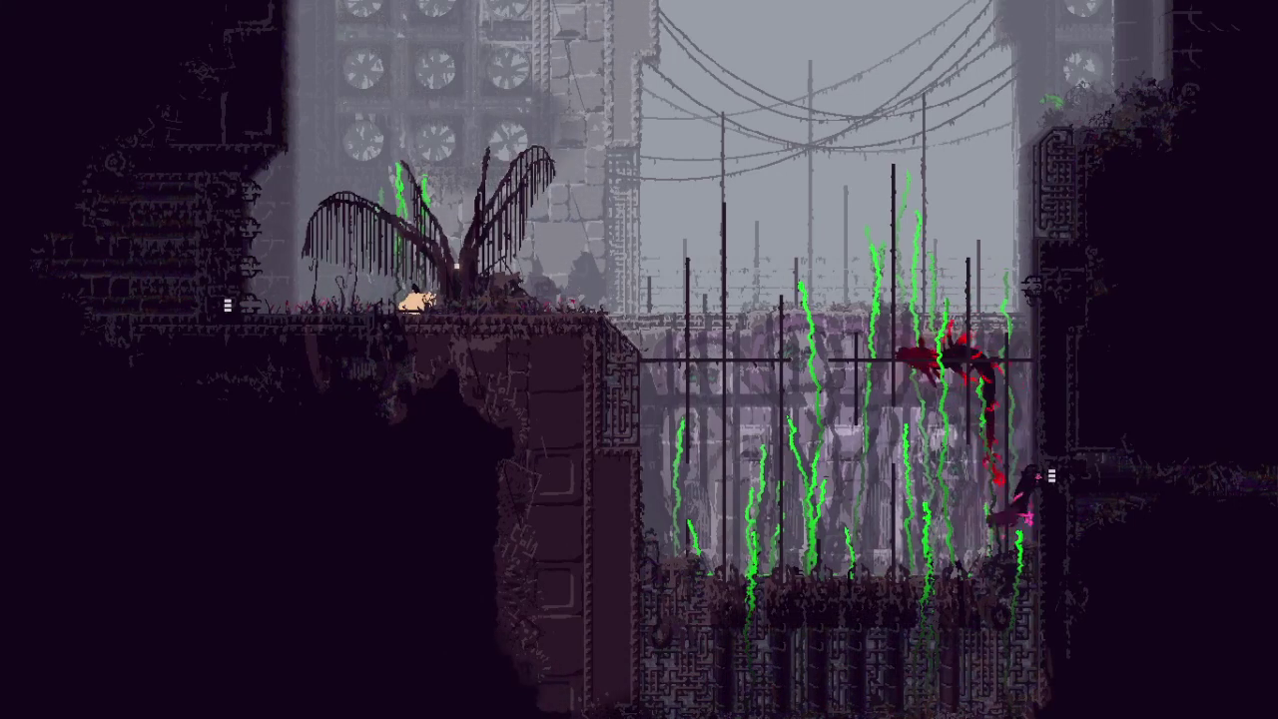
Step: Run left to scout, then return through the pipe and climb down the pole
{"action": "key", "text": "Left"}
{"action": "key", "text": "Left"}
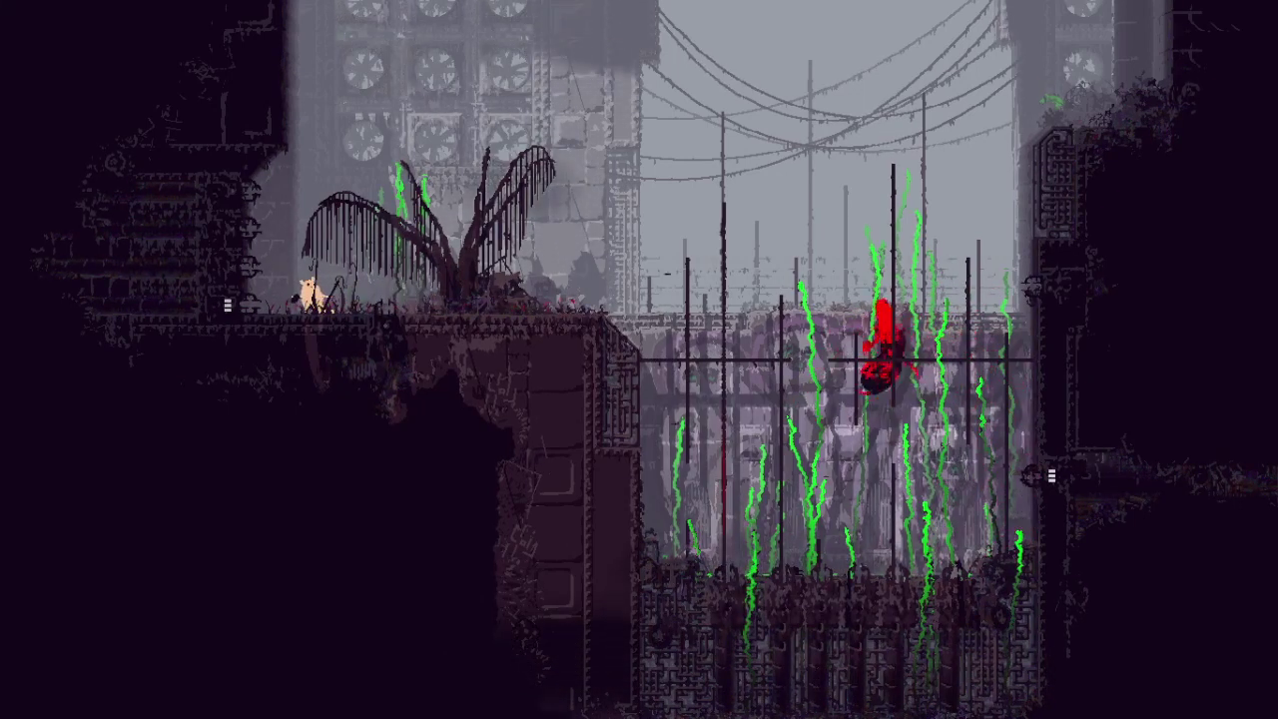
{"action": "key", "text": "Left"}
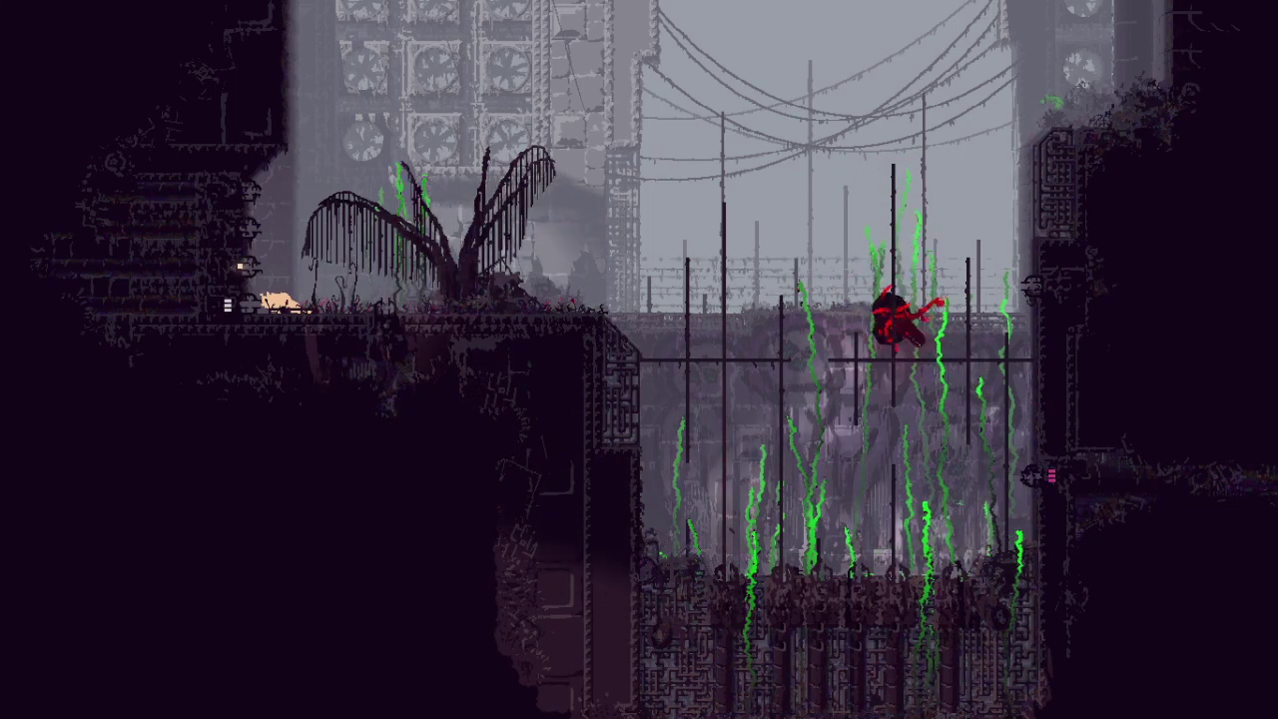
{"action": "key", "text": "Left"}
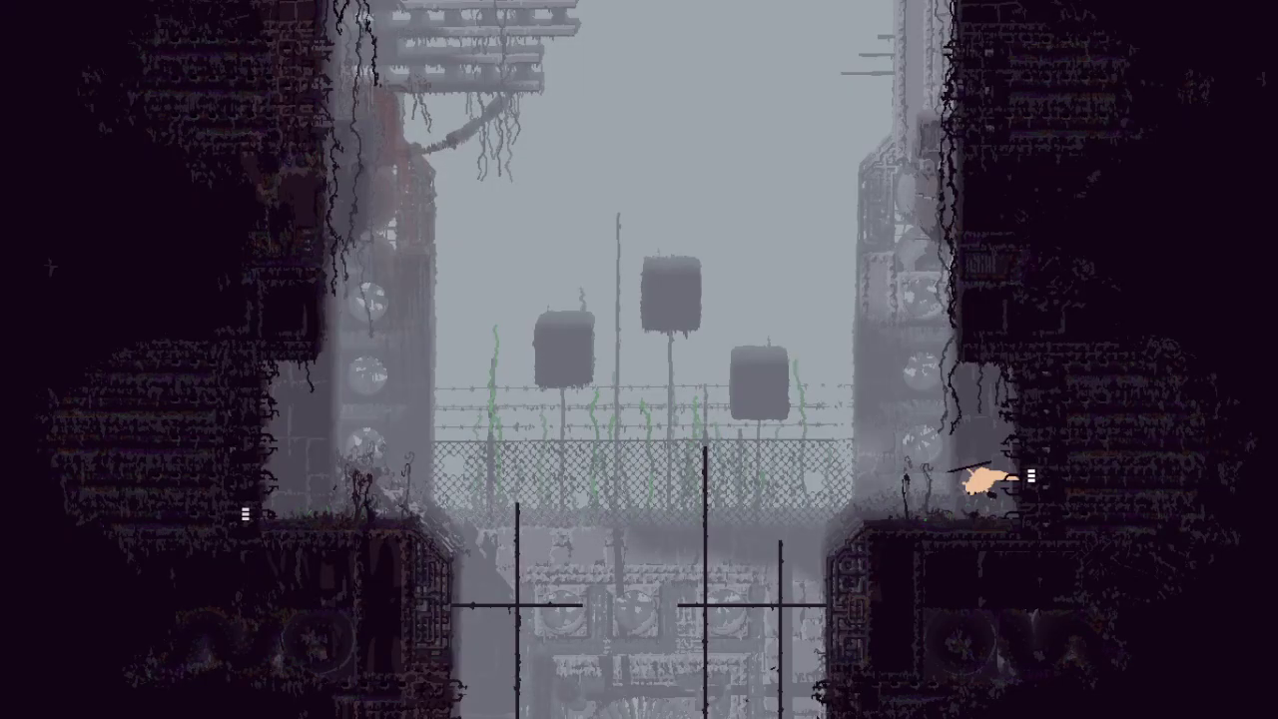
{"action": "key", "text": "Left"}
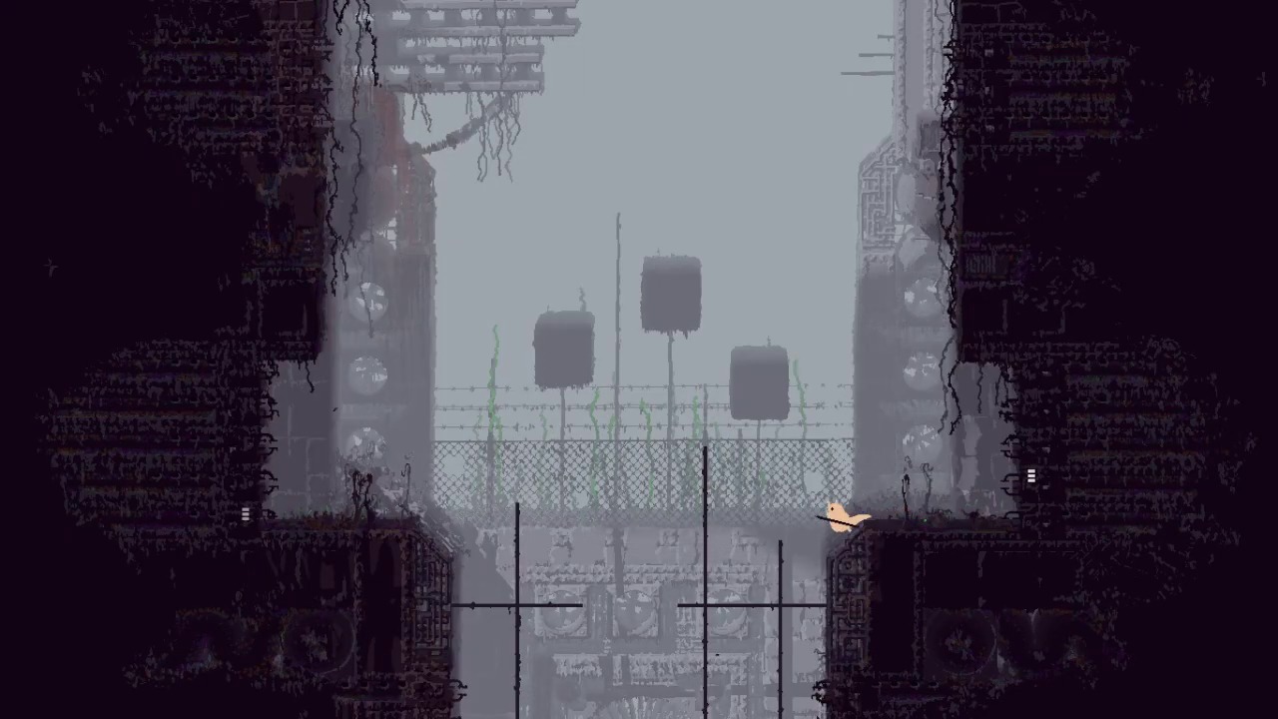
{"action": "key", "text": "Down"}
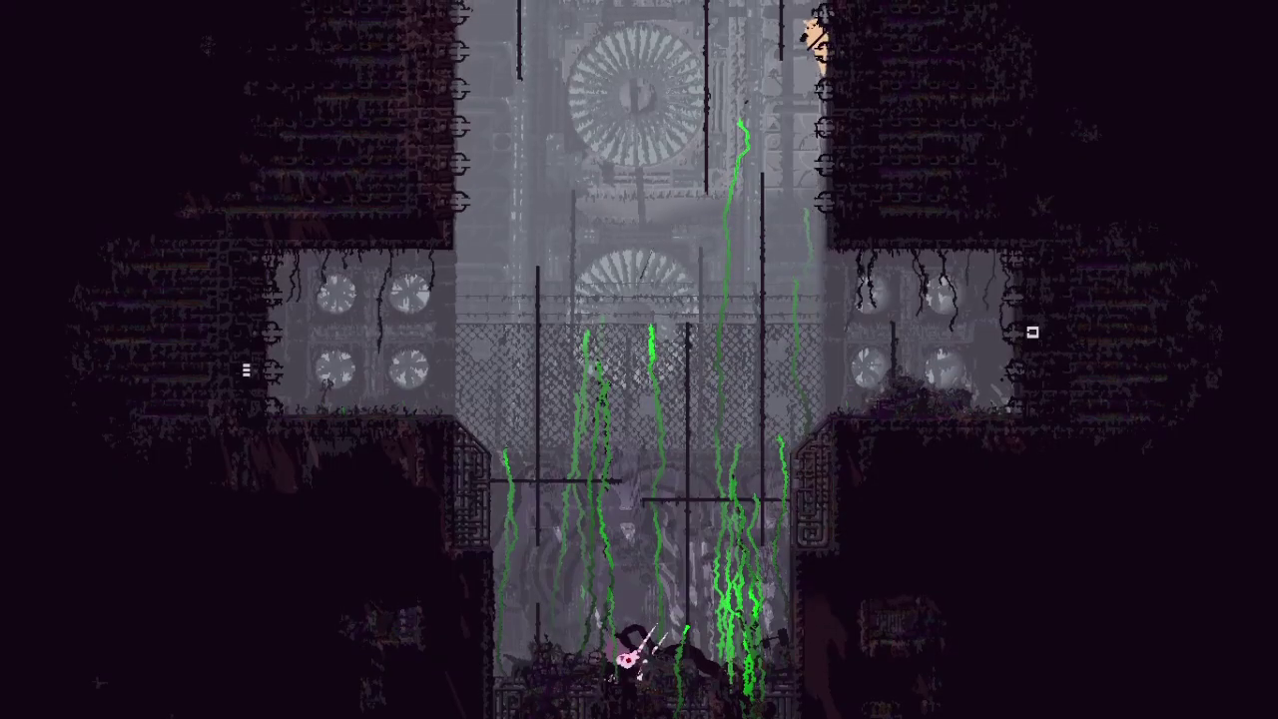
Step: Move from the right ledge onto the pole and climb toward the top of the shaft
{"action": "key", "text": "Right"}
{"action": "key", "text": "Right"}
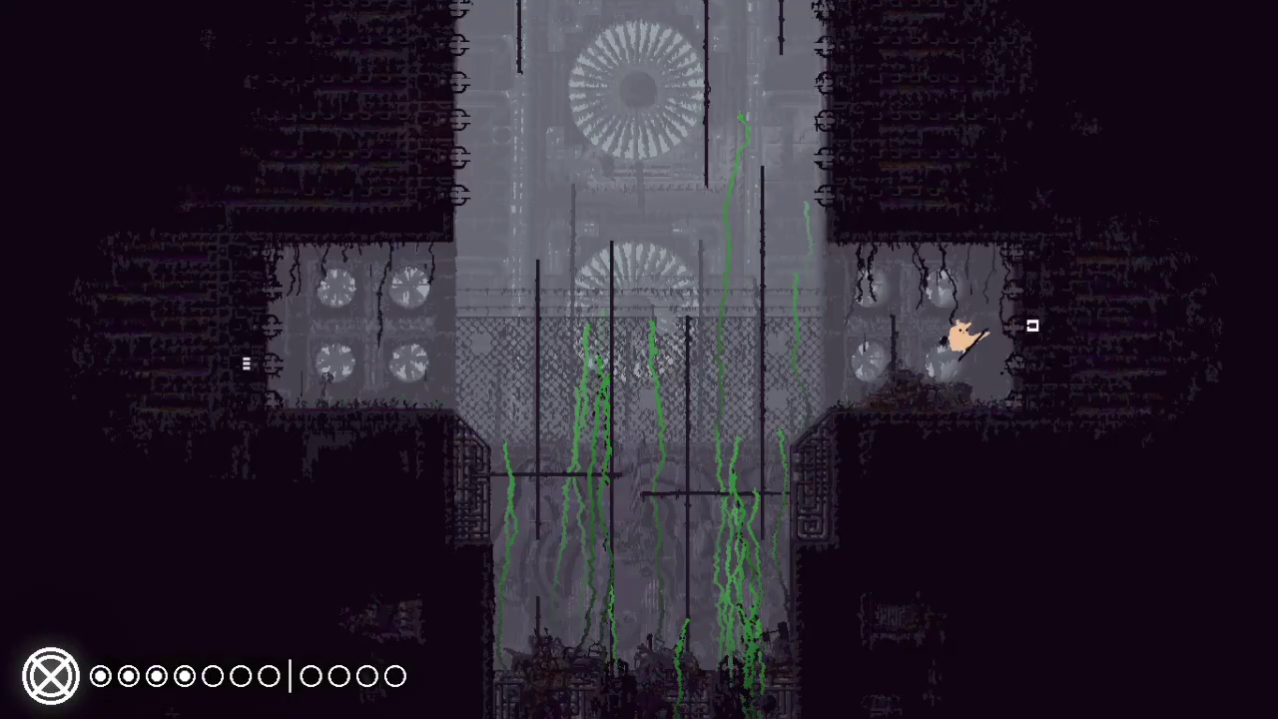
{"action": "key", "text": "Up"}
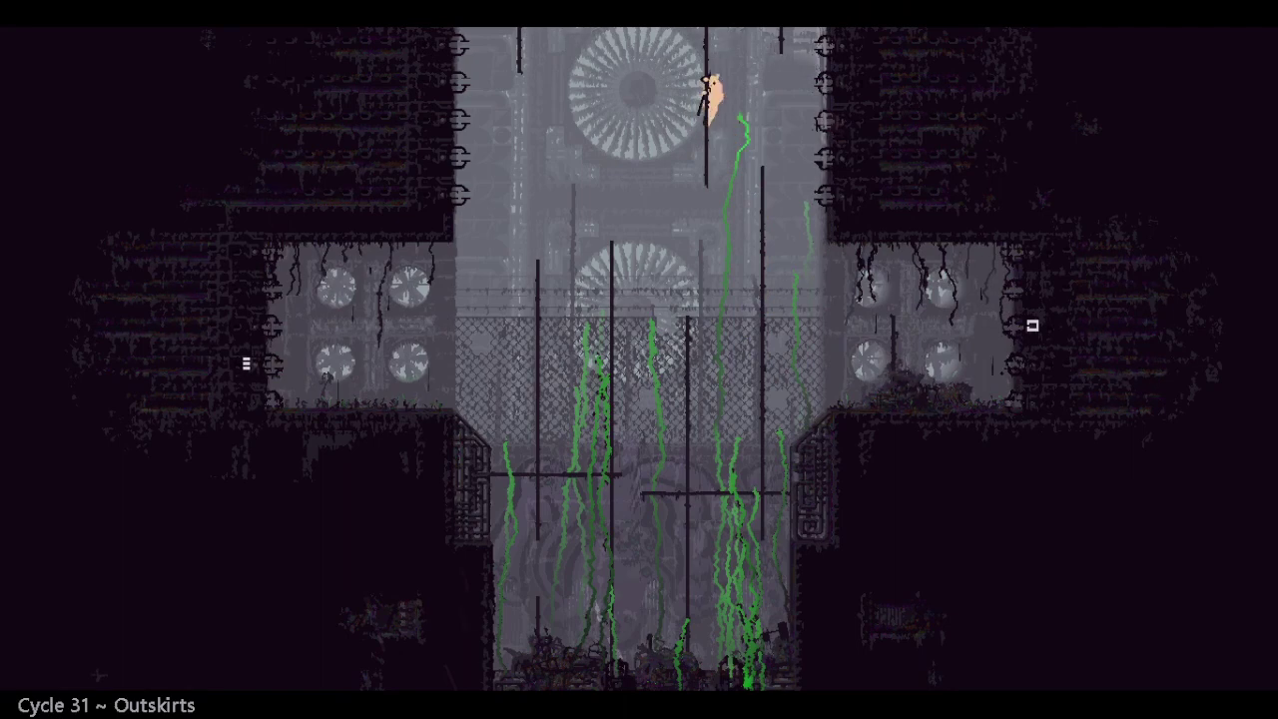
Step: Climb into the room above, leap to the right pole and ledge, and go through its pipe
{"action": "key", "text": "Up"}
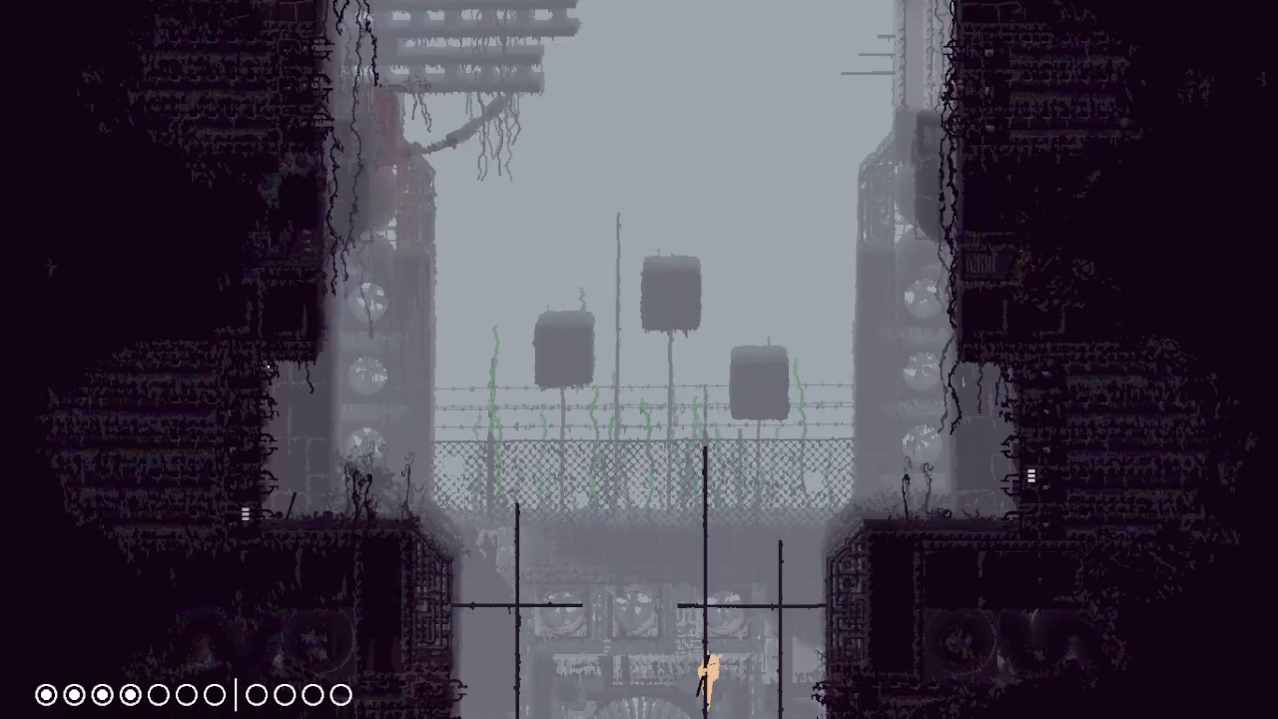
{"action": "key", "text": "Up"}
{"action": "key", "text": "Right"}
{"action": "key", "text": "z"}
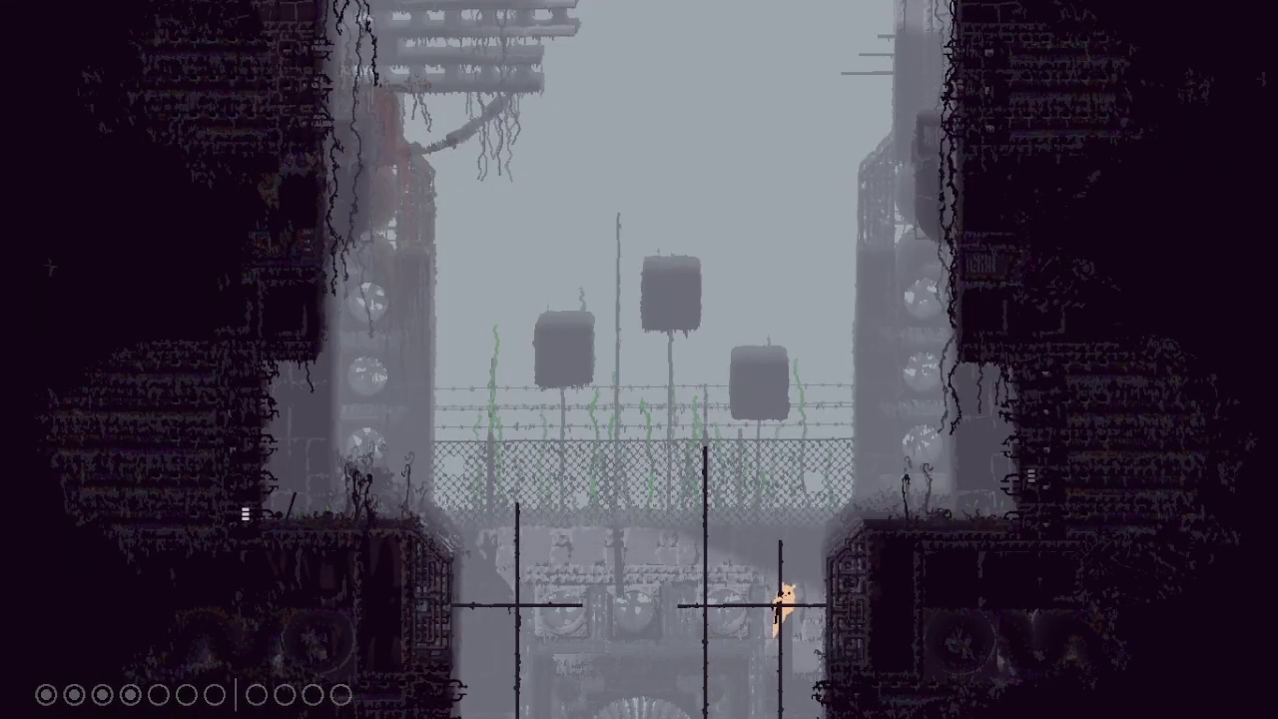
{"action": "key", "text": "Up"}
{"action": "key", "text": "z"}
{"action": "key", "text": "Right"}
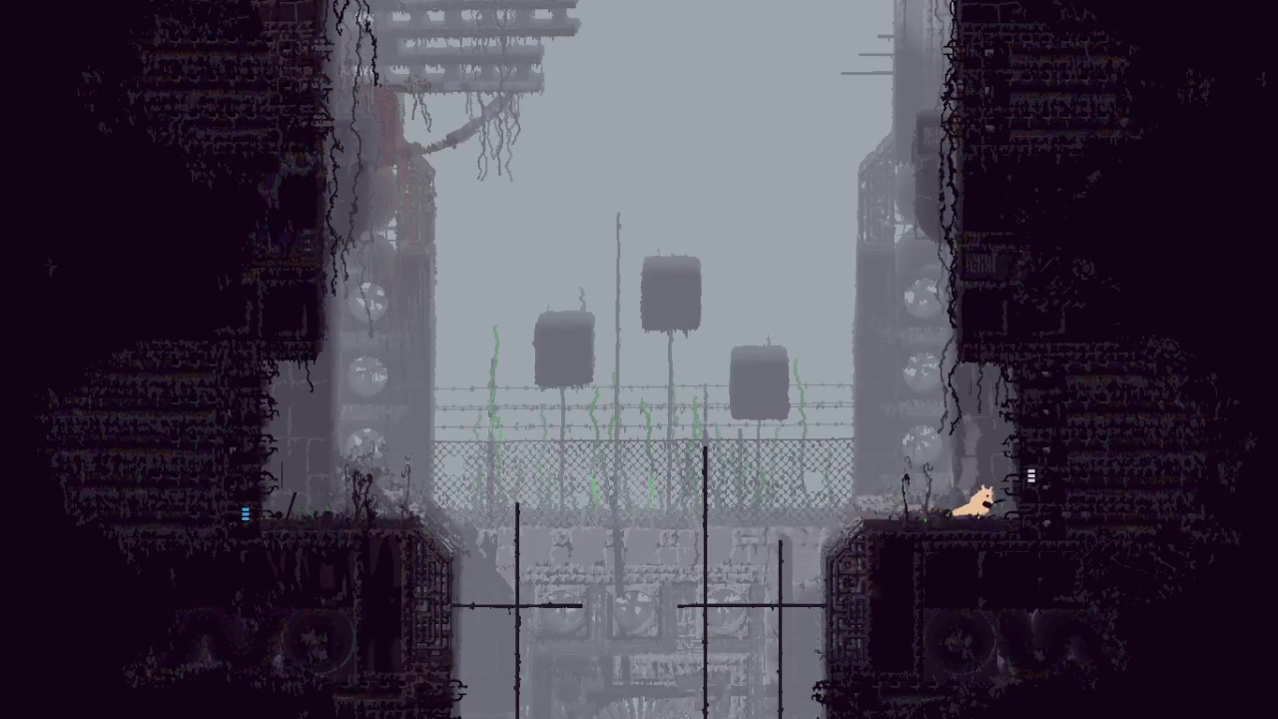
{"action": "key", "text": "Right"}
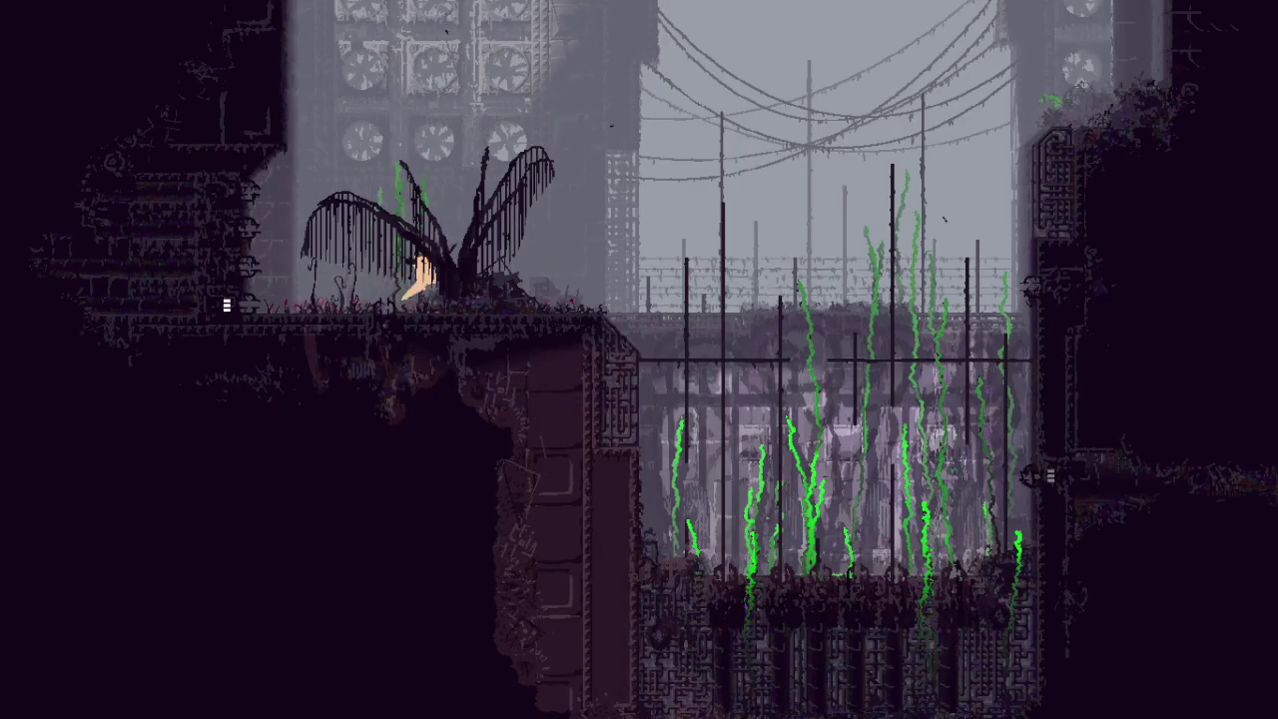
Step: Jump down into the grassy pit, cross it, and climb the right wall
{"action": "key", "text": "Right"}
{"action": "key", "text": "z"}
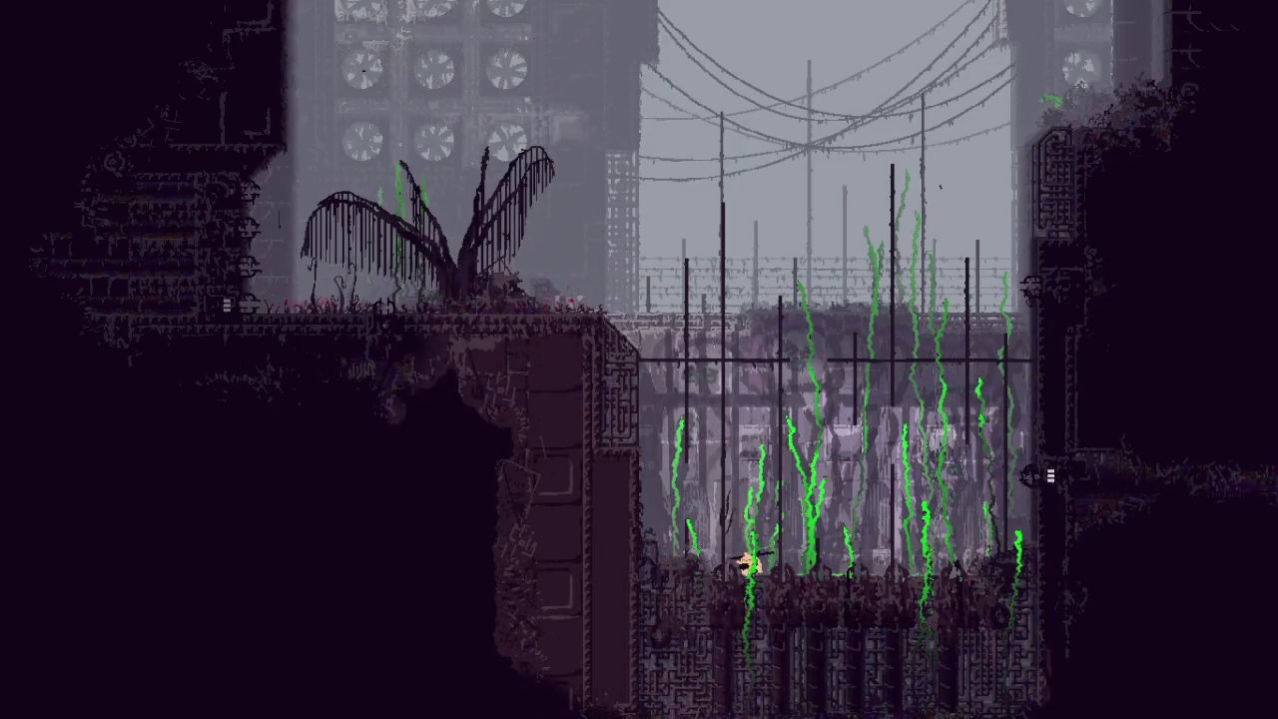
{"action": "key", "text": "Right"}
{"action": "key", "text": "Up"}
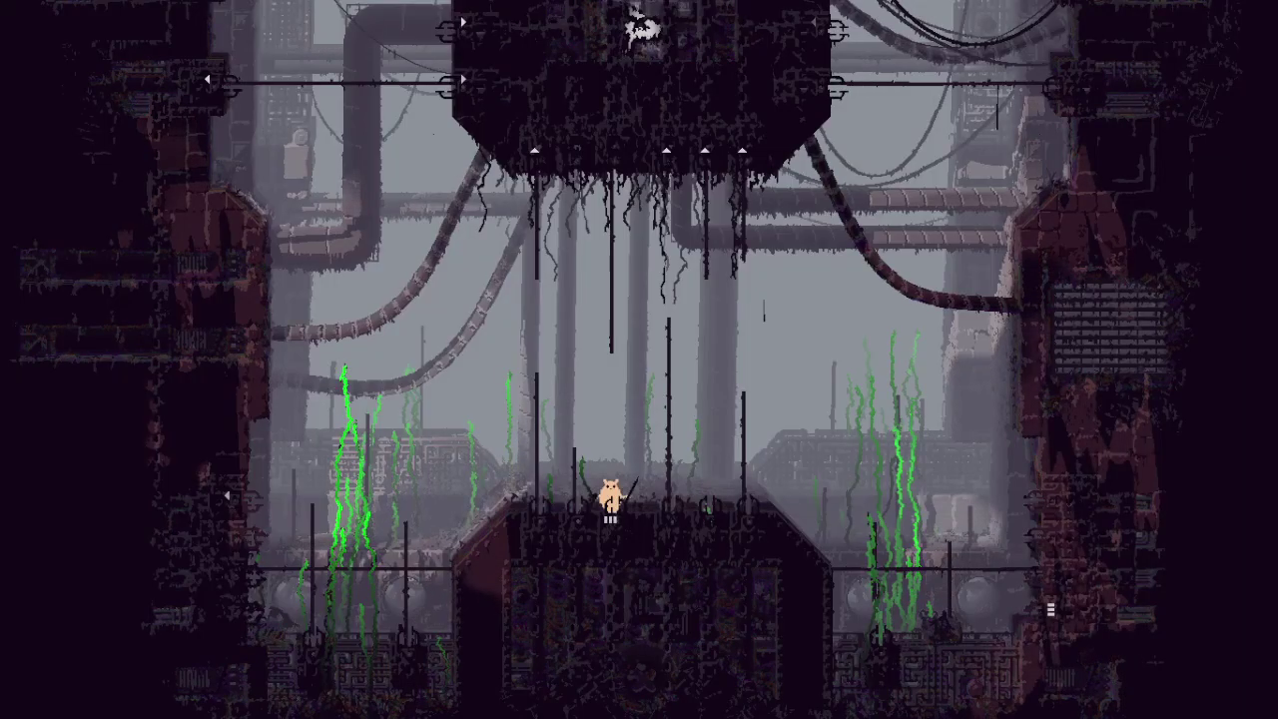
Step: Climb the first pole and leap left across the next poles toward the overhead structure
{"action": "key", "text": "Right"}
{"action": "key", "text": "Up"}
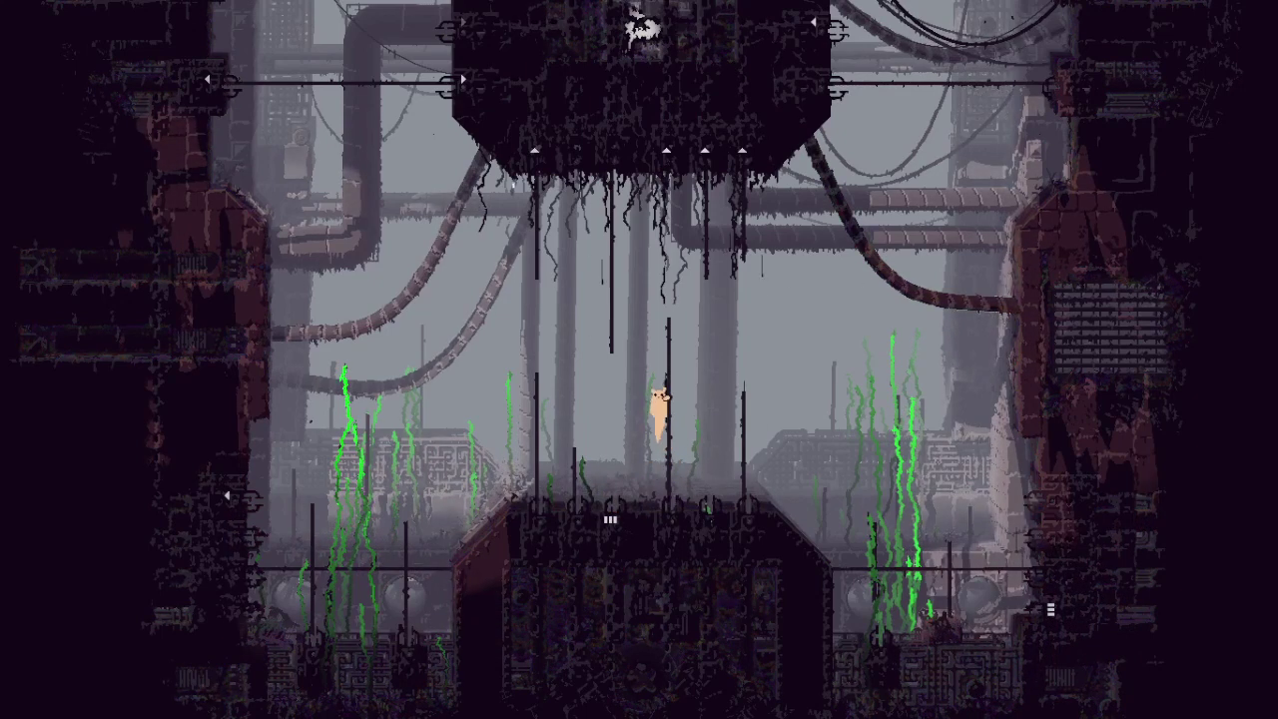
{"action": "key", "text": "Left"}
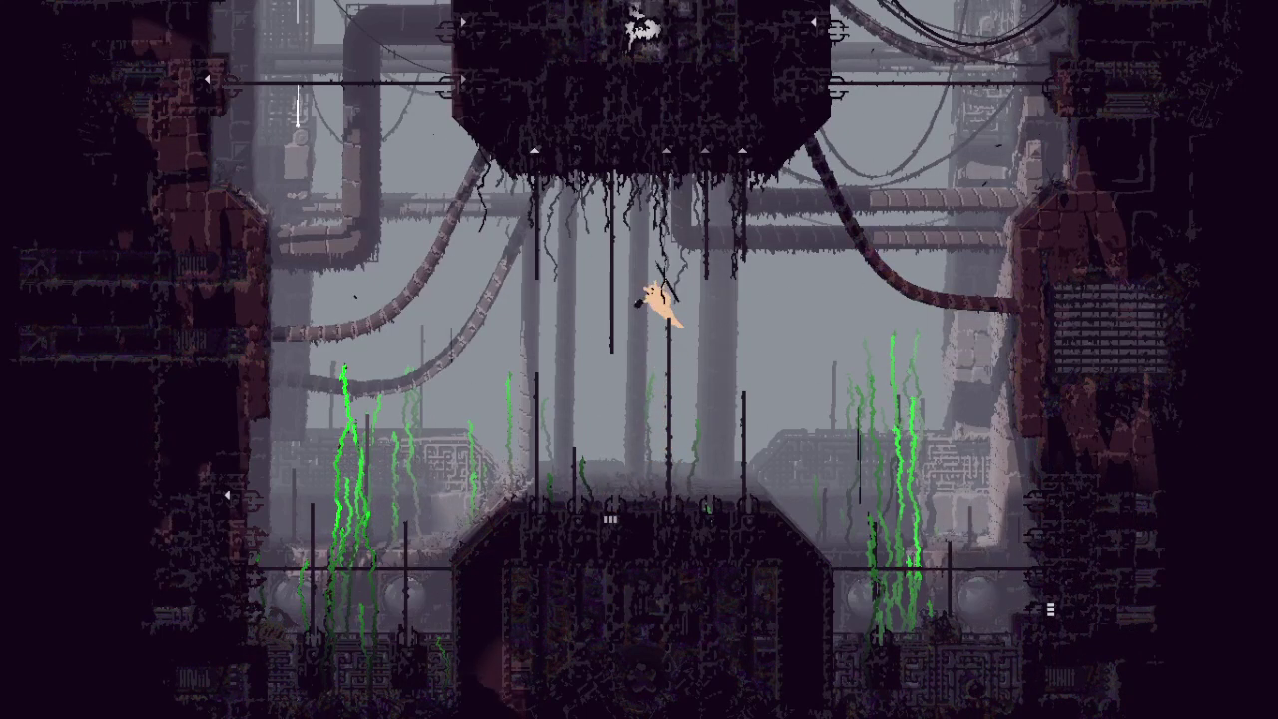
{"action": "key", "text": "z"}
{"action": "key", "text": "Up"}
{"action": "key", "text": "Left"}
{"action": "key", "text": "z"}
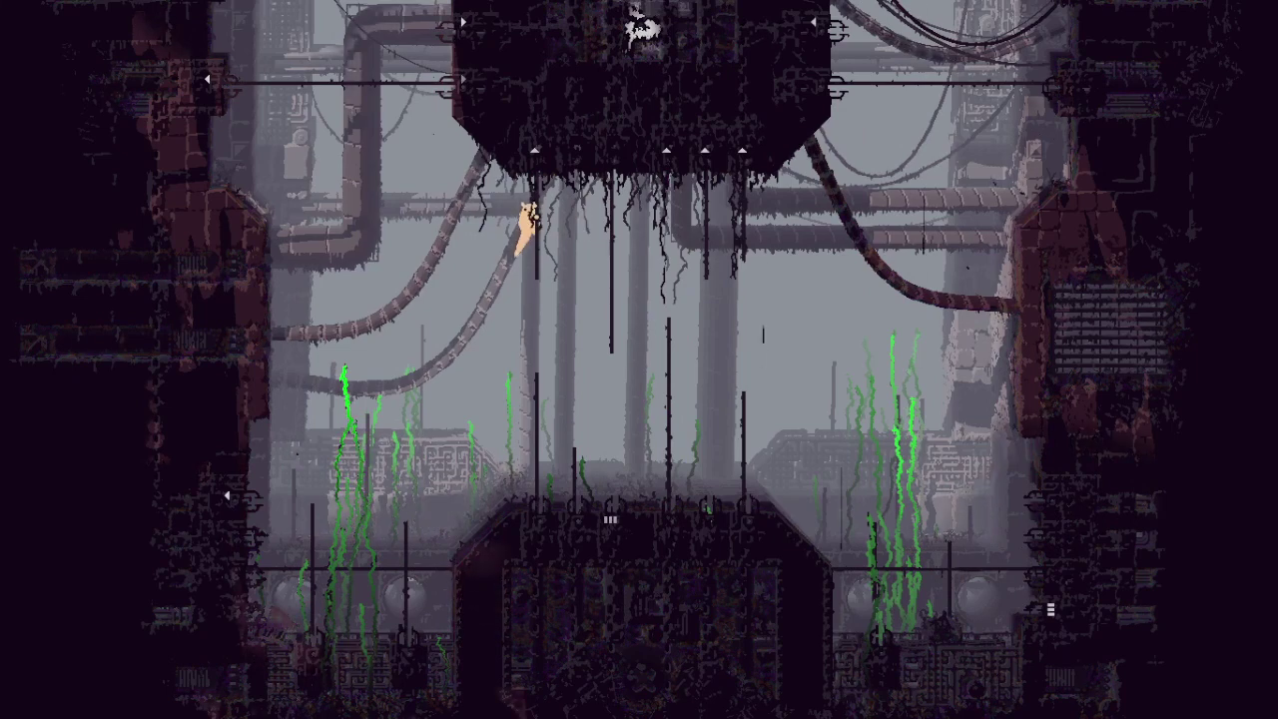
{"action": "key", "text": "Up"}
{"action": "key", "text": "Up"}
Step: Climb to the top pipe, enter the room above, and leap onto the platform top
{"action": "key", "text": "Left"}
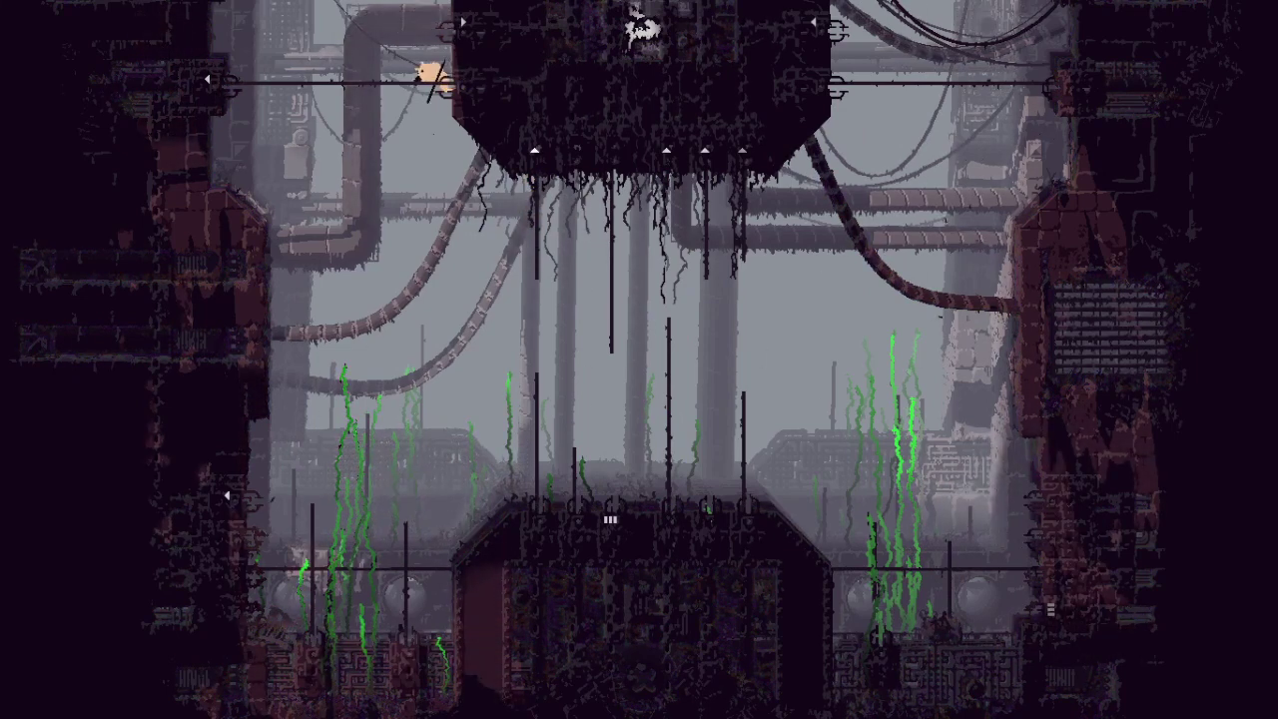
{"action": "key", "text": "Right"}
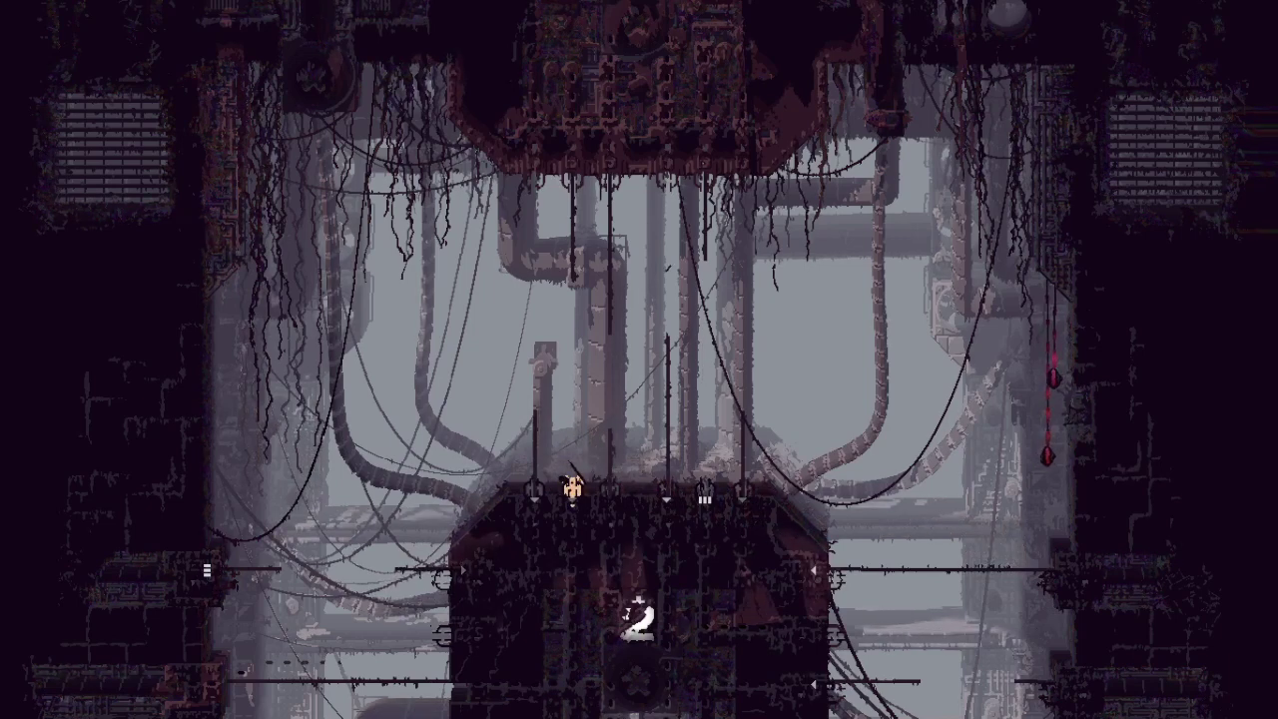
{"action": "key", "text": "Right"}
{"action": "key", "text": "z"}
{"action": "key", "text": "Right"}
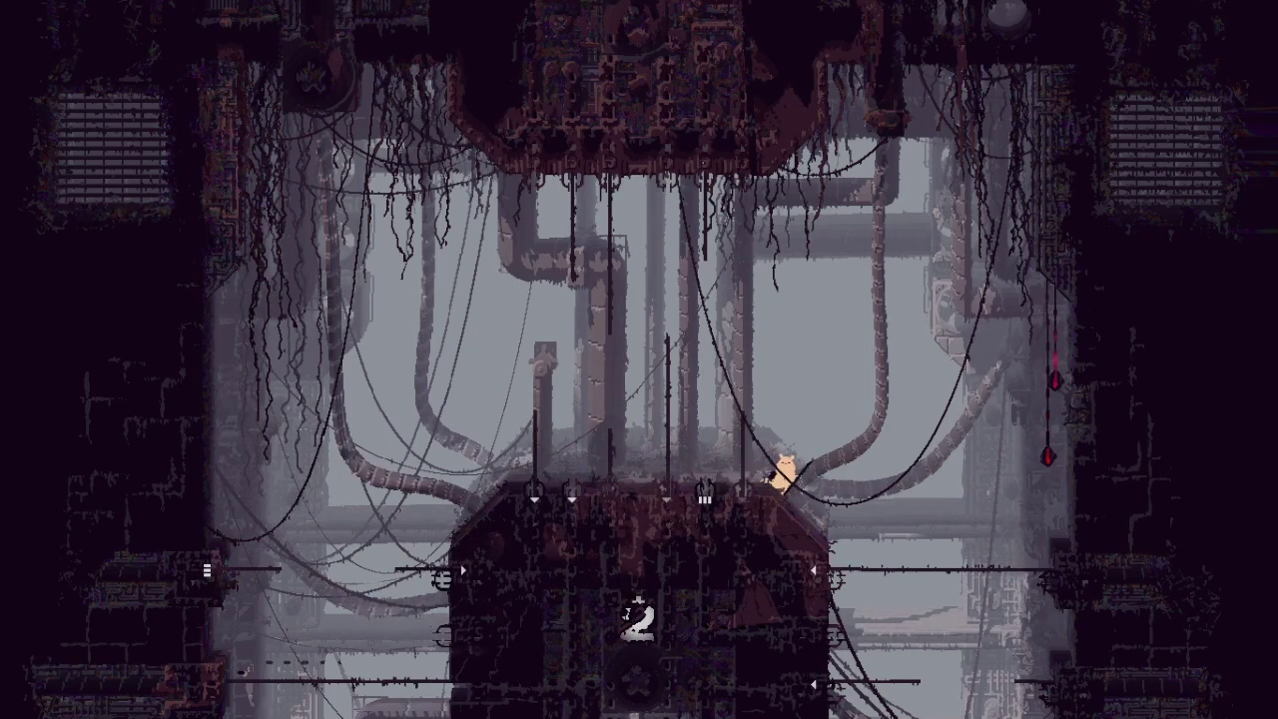
Step: Walk back and forth across the platform top and stand up at its pole
{"action": "key", "text": "Left"}
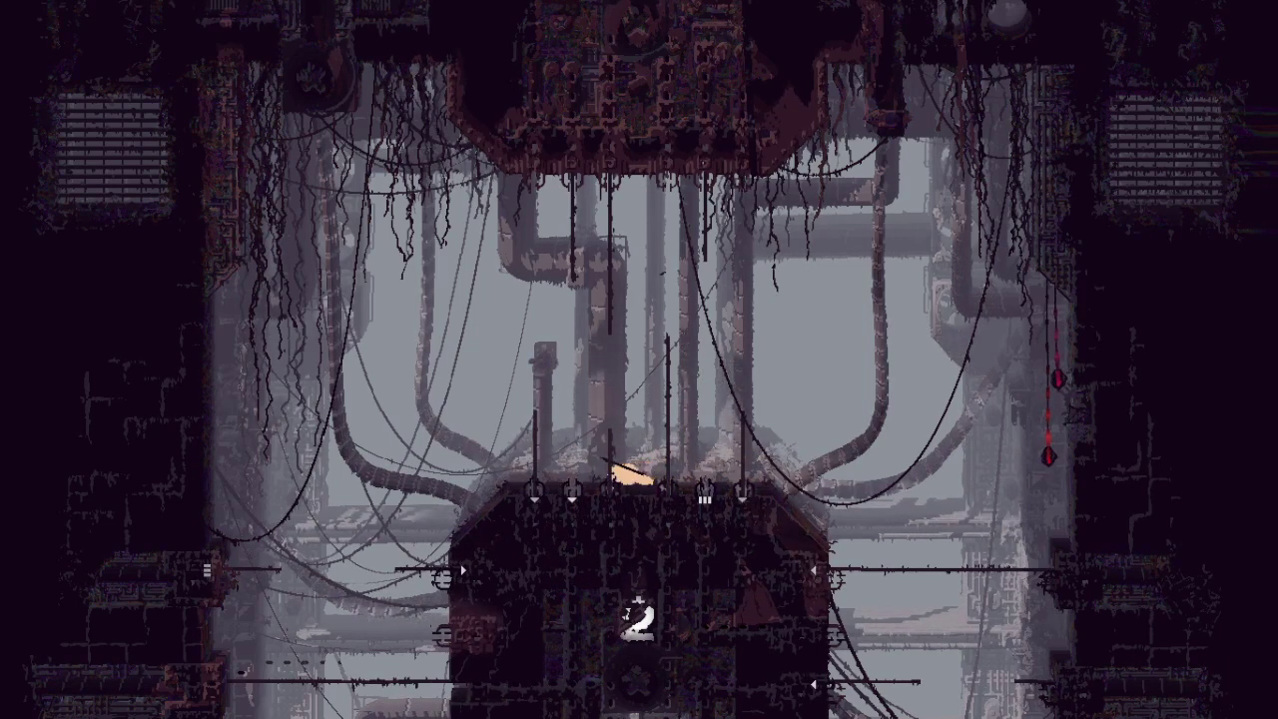
{"action": "key", "text": "Right"}
{"action": "key", "text": "Left"}
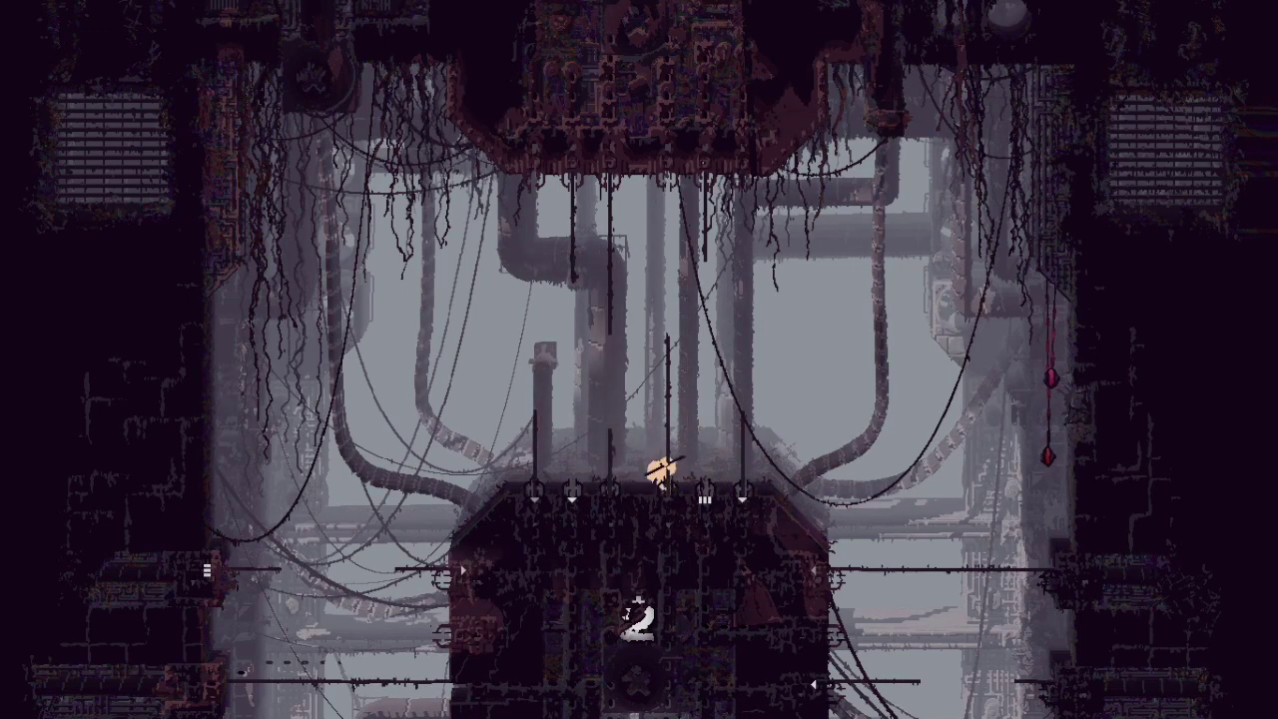
{"action": "key", "text": "Up"}
{"action": "key", "text": "Right"}
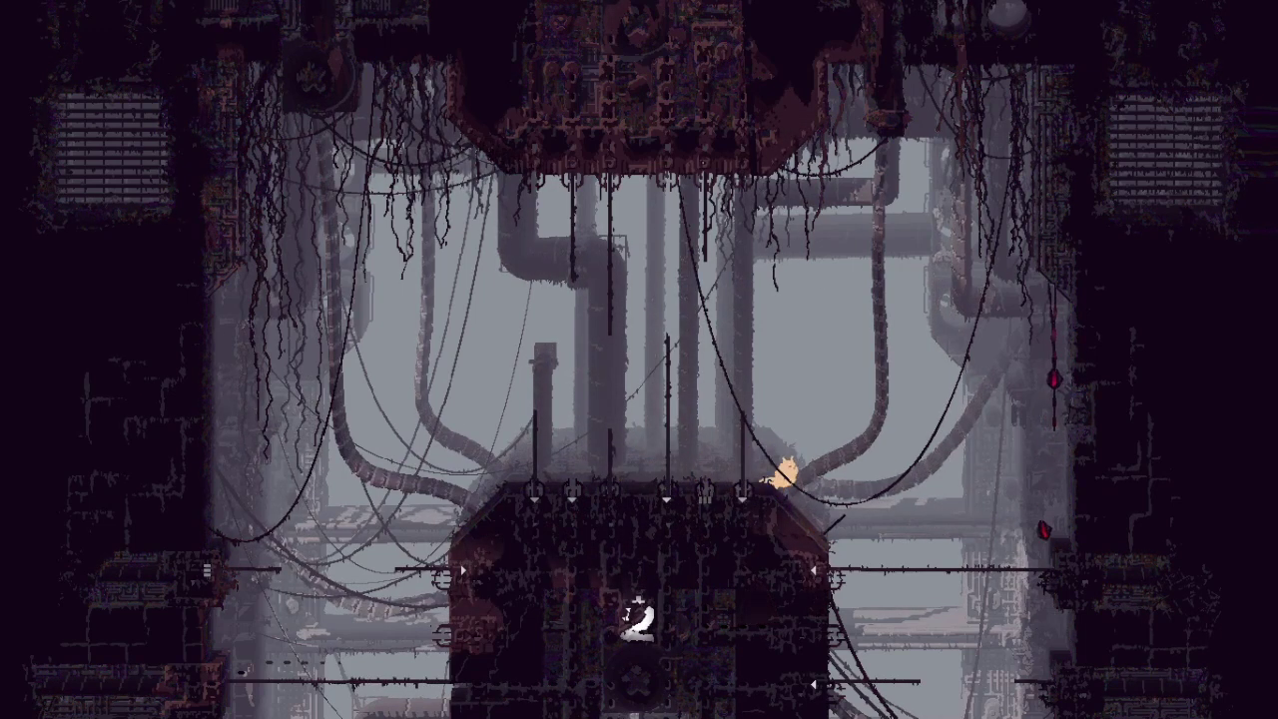
Step: Drop onto the horizontal pole, shimmy along it, and get back onto the platform
{"action": "key", "text": "Right"}
{"action": "key", "text": "Up"}
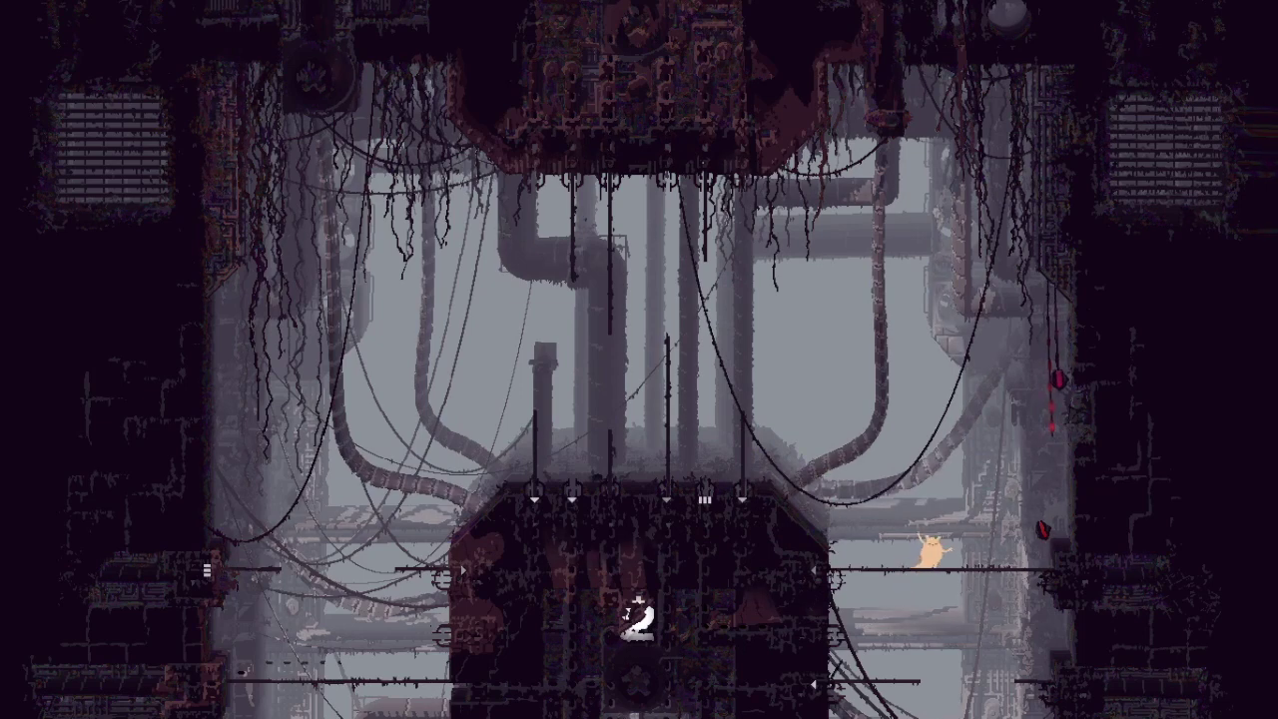
{"action": "key", "text": "Right"}
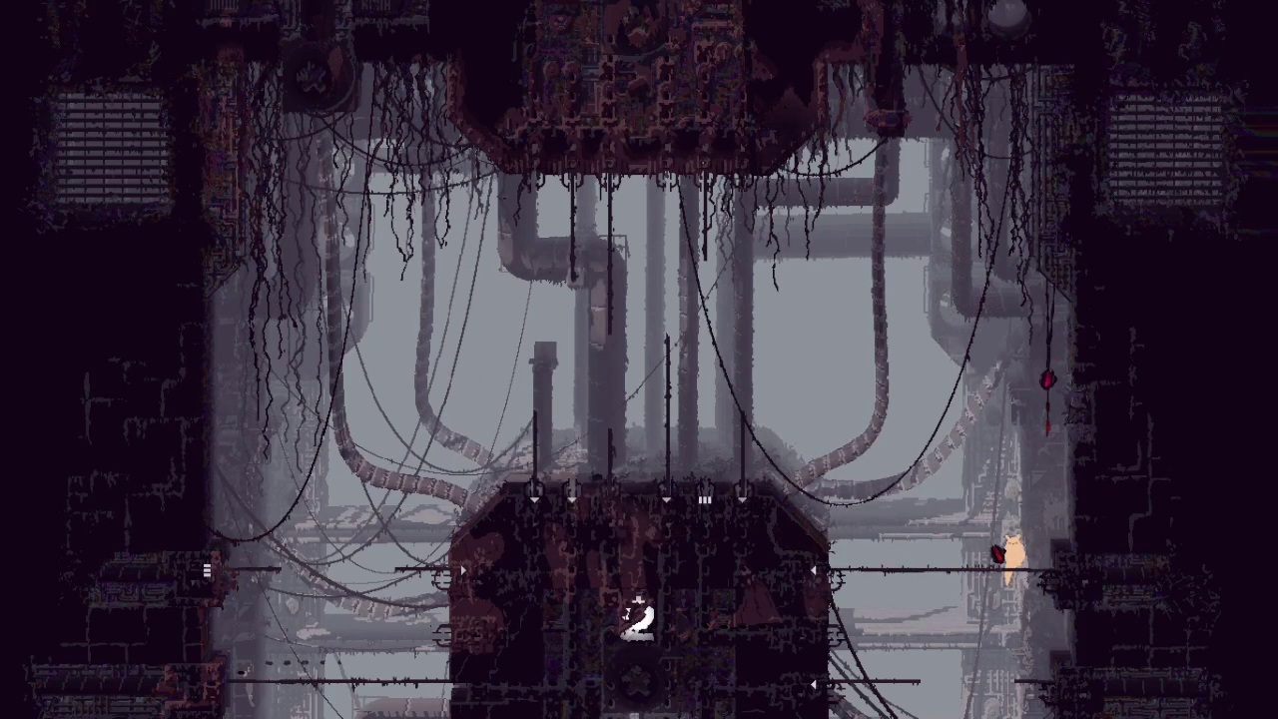
{"action": "key", "text": "Left"}
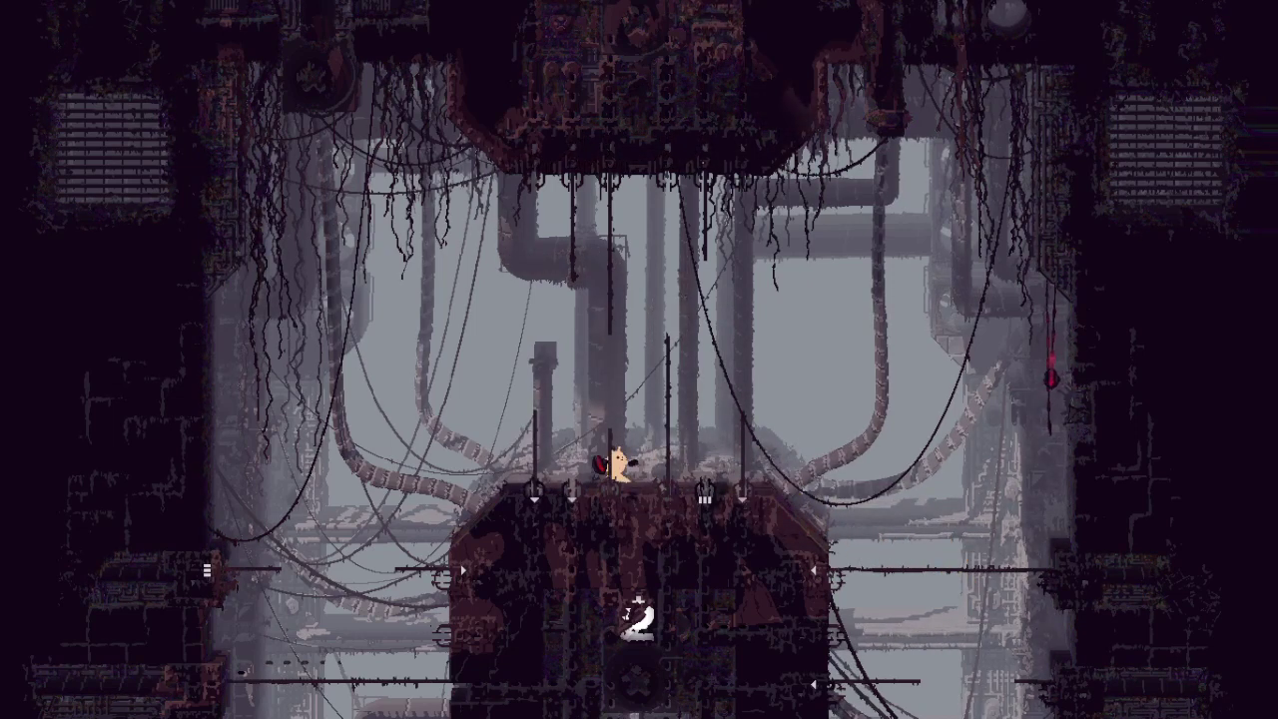
{"action": "key", "text": "Right"}
{"action": "key", "text": "Down"}
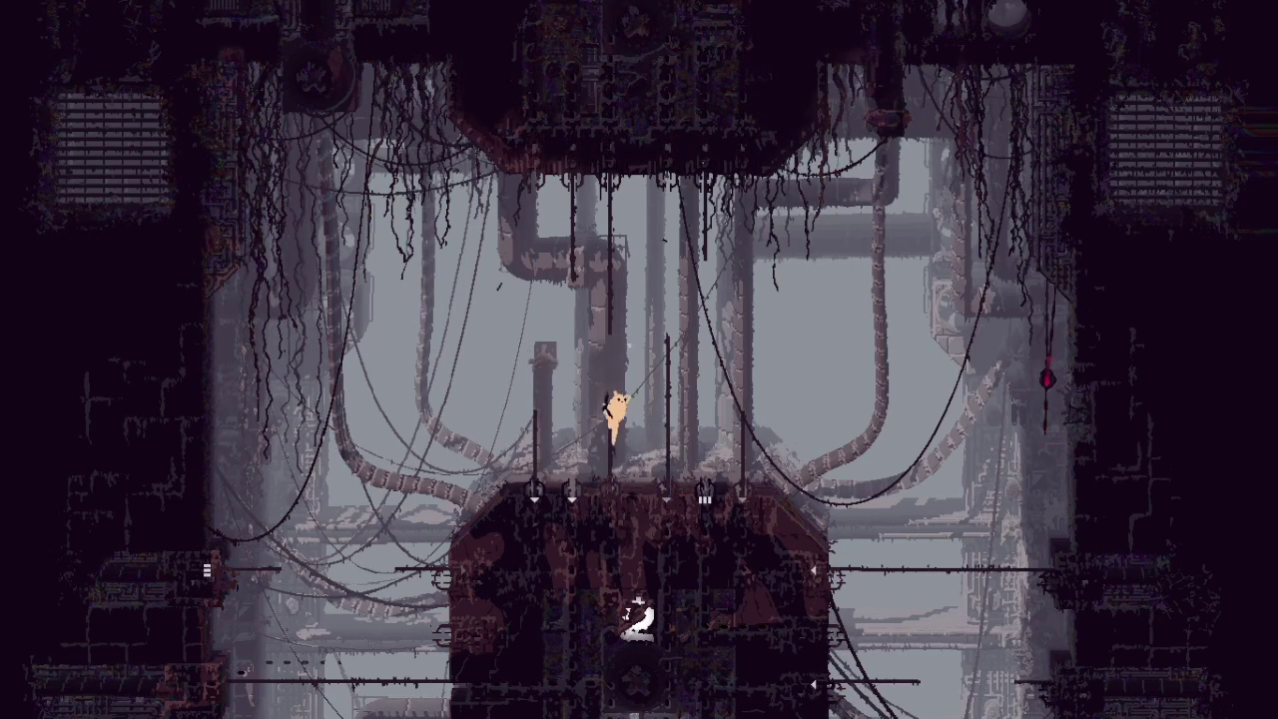
{"action": "key", "text": "Right"}
{"action": "key", "text": "Right"}
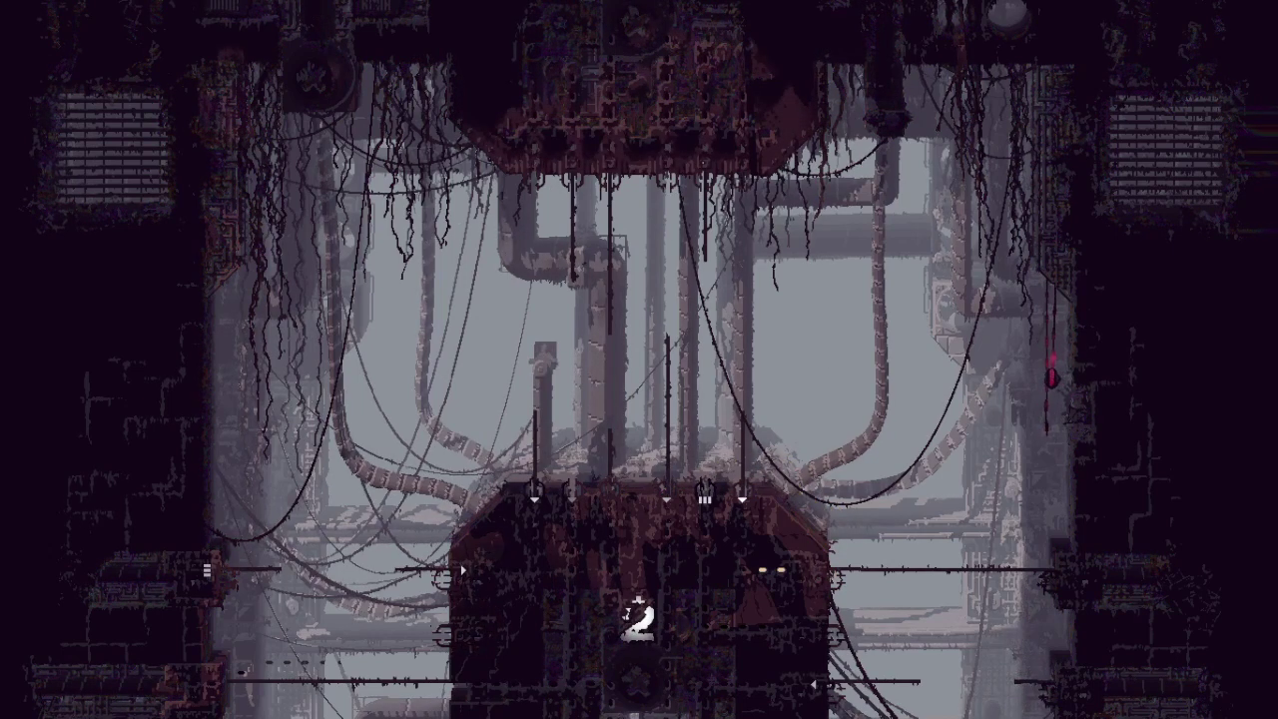
Step: Try the platform's pipe entrance, then drop among the right-side plants and jump back
{"action": "key", "text": "Left"}
{"action": "key", "text": "Left"}
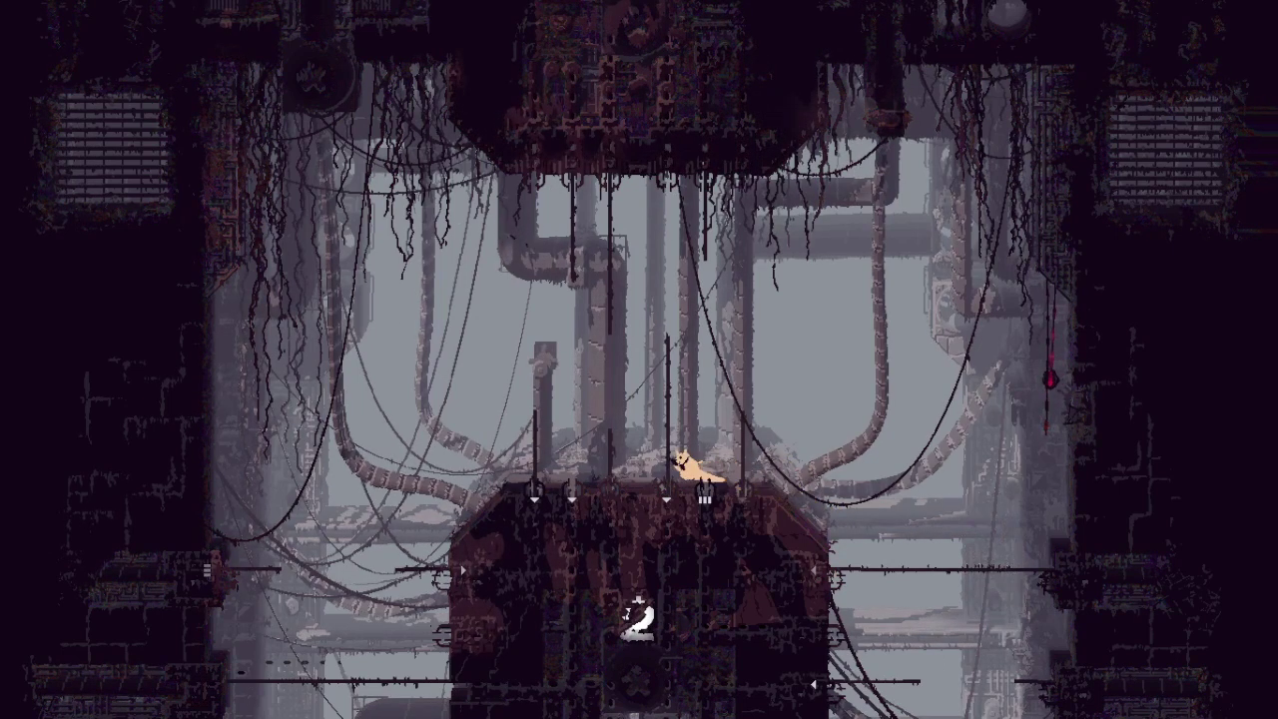
{"action": "key", "text": "Right"}
{"action": "key", "text": "Down"}
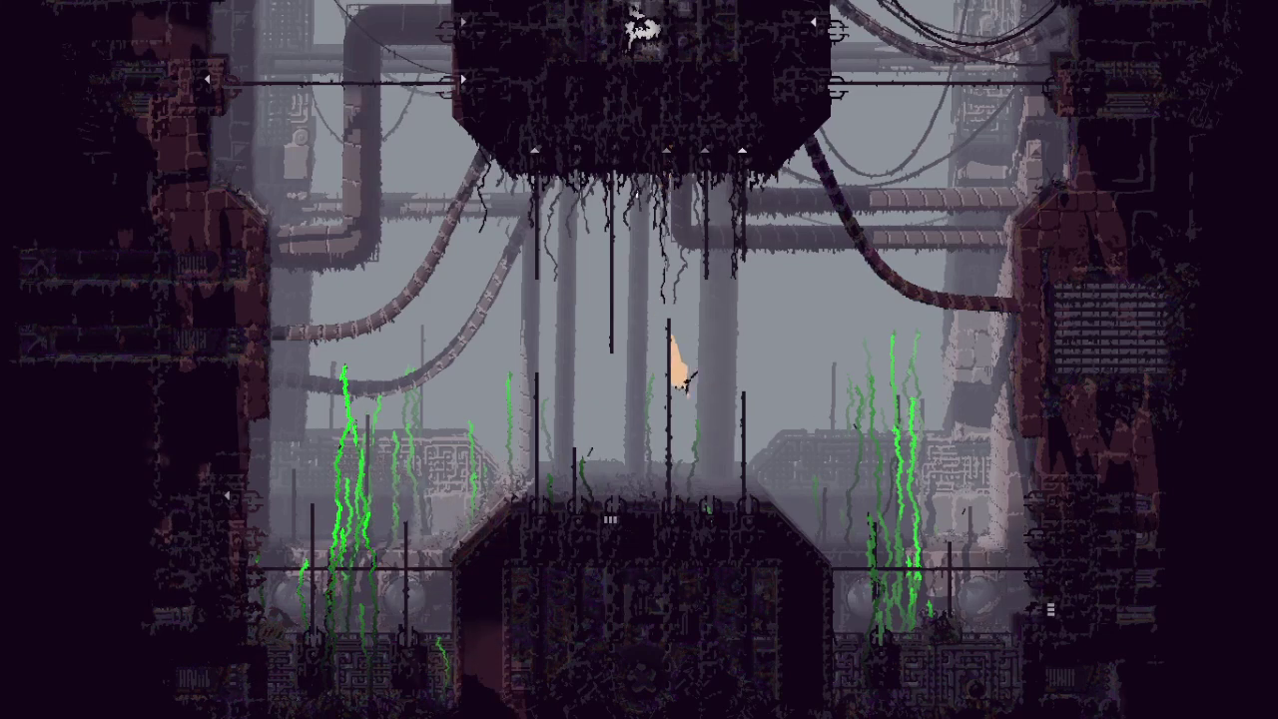
{"action": "key", "text": "Right"}
{"action": "key", "text": "Right"}
{"action": "key", "text": "z"}
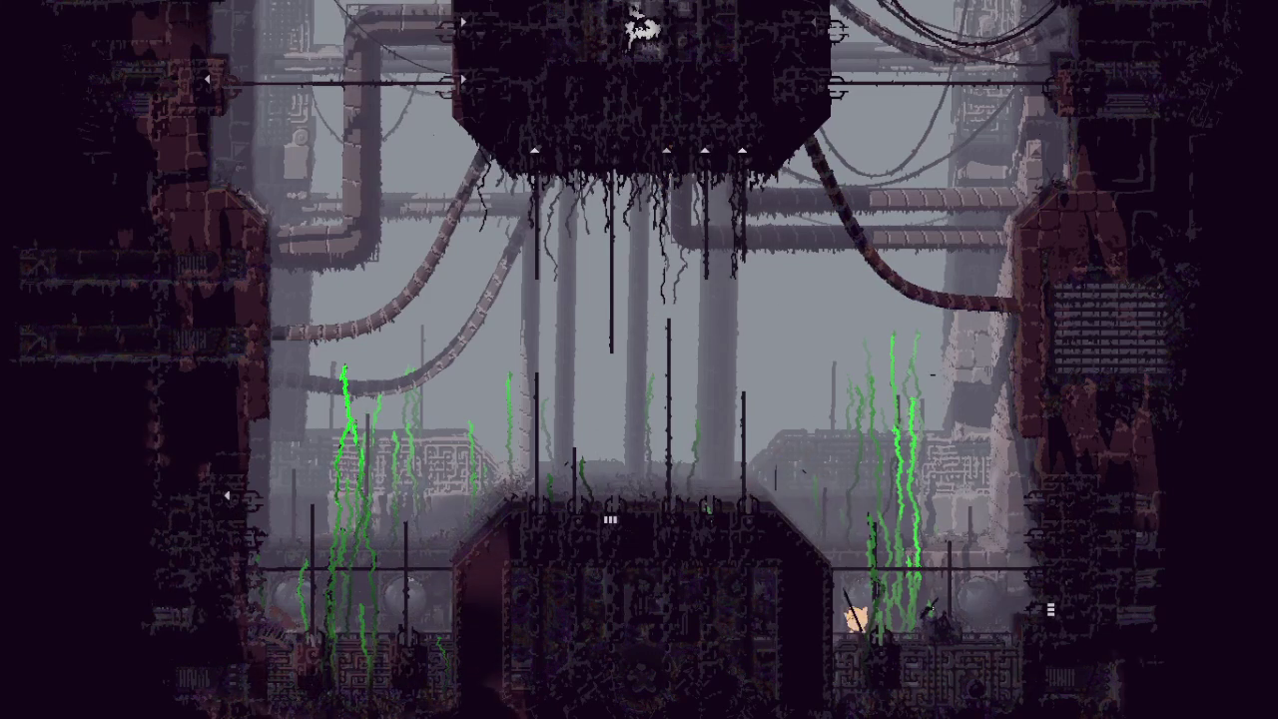
{"action": "key", "text": "Left"}
{"action": "key", "text": "z"}
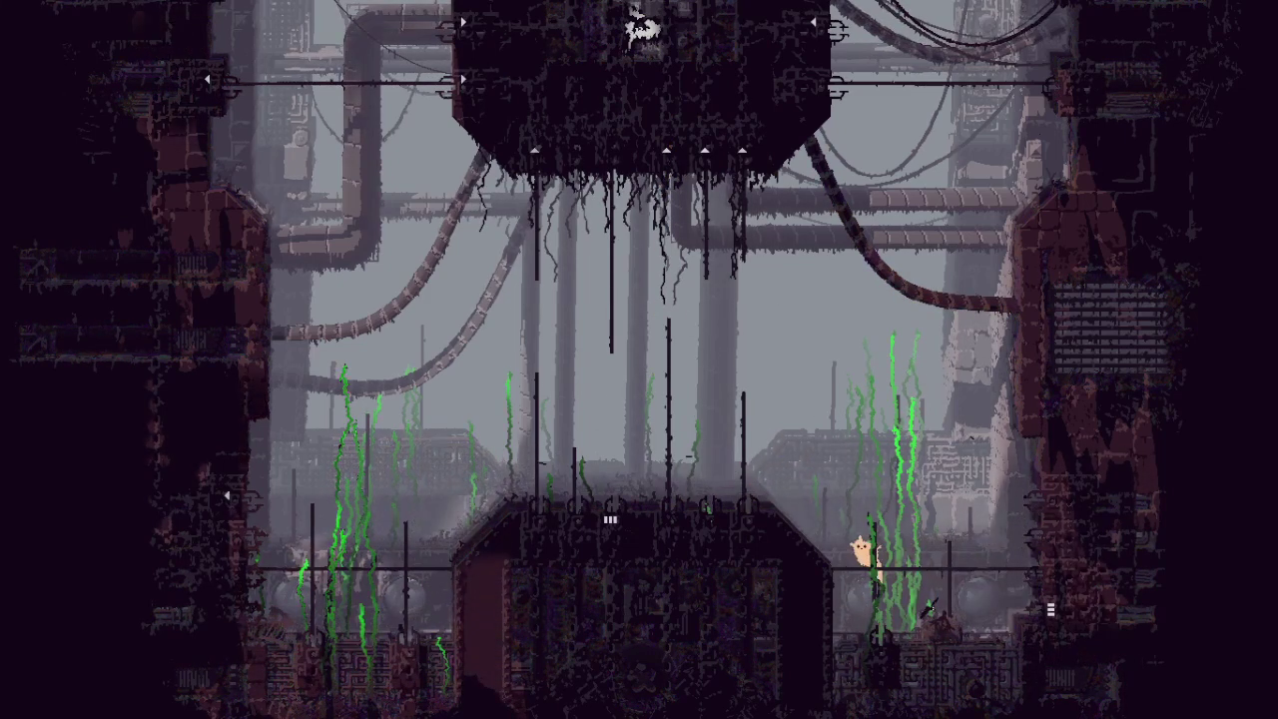
Step: Climb the vertical and hanging poles into the overhead structure, then drop off its left edge
{"action": "key", "text": "Left"}
{"action": "key", "text": "Up"}
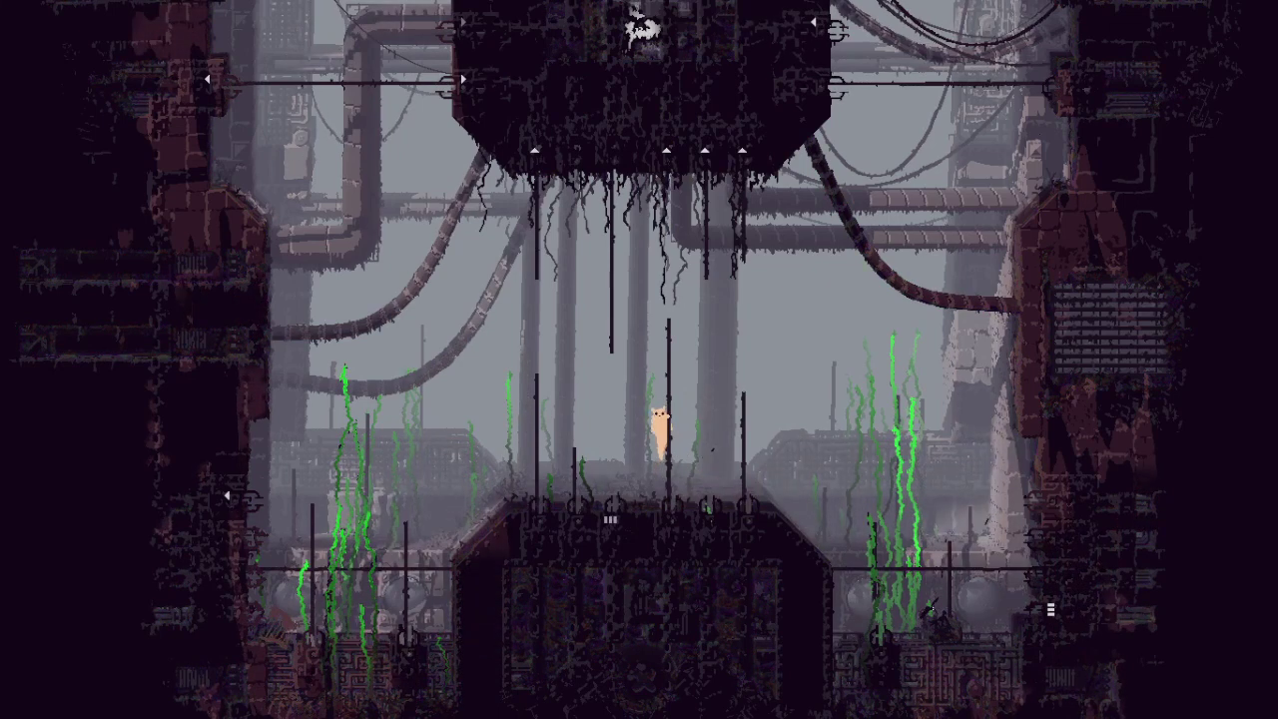
{"action": "key", "text": "Left"}
{"action": "key", "text": "z"}
{"action": "key", "text": "Up"}
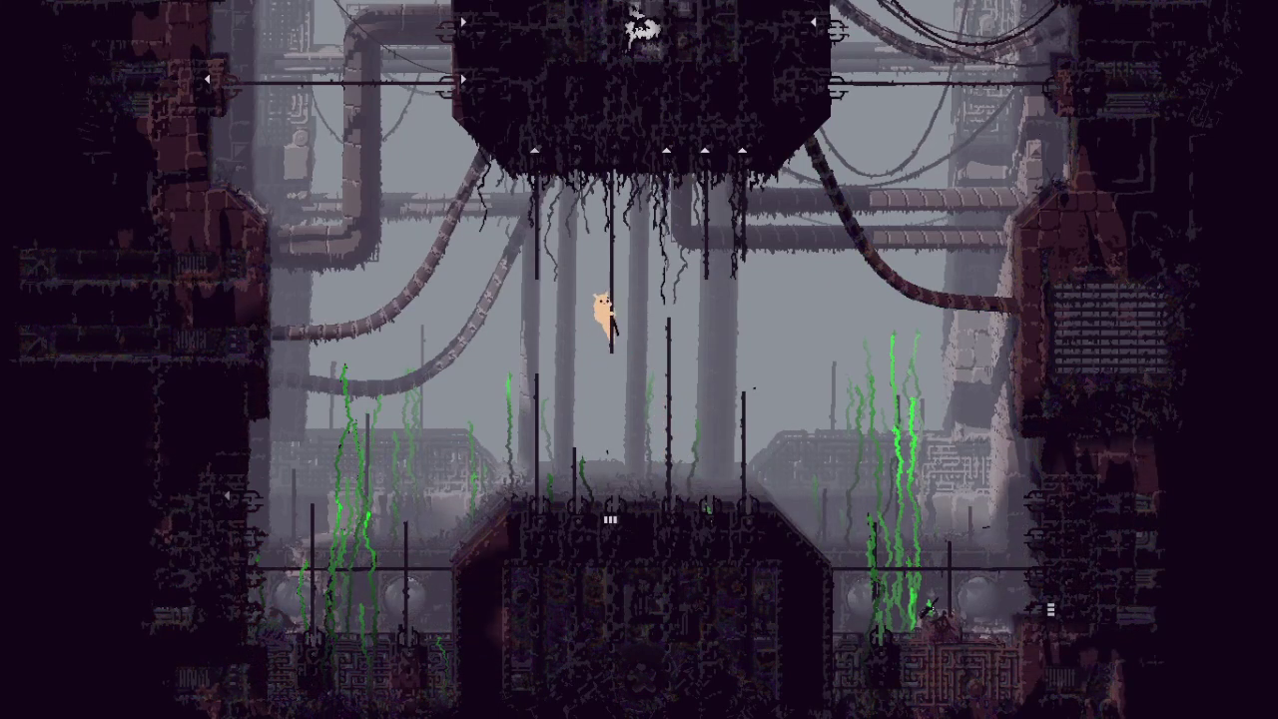
{"action": "key", "text": "Left"}
{"action": "key", "text": "Up"}
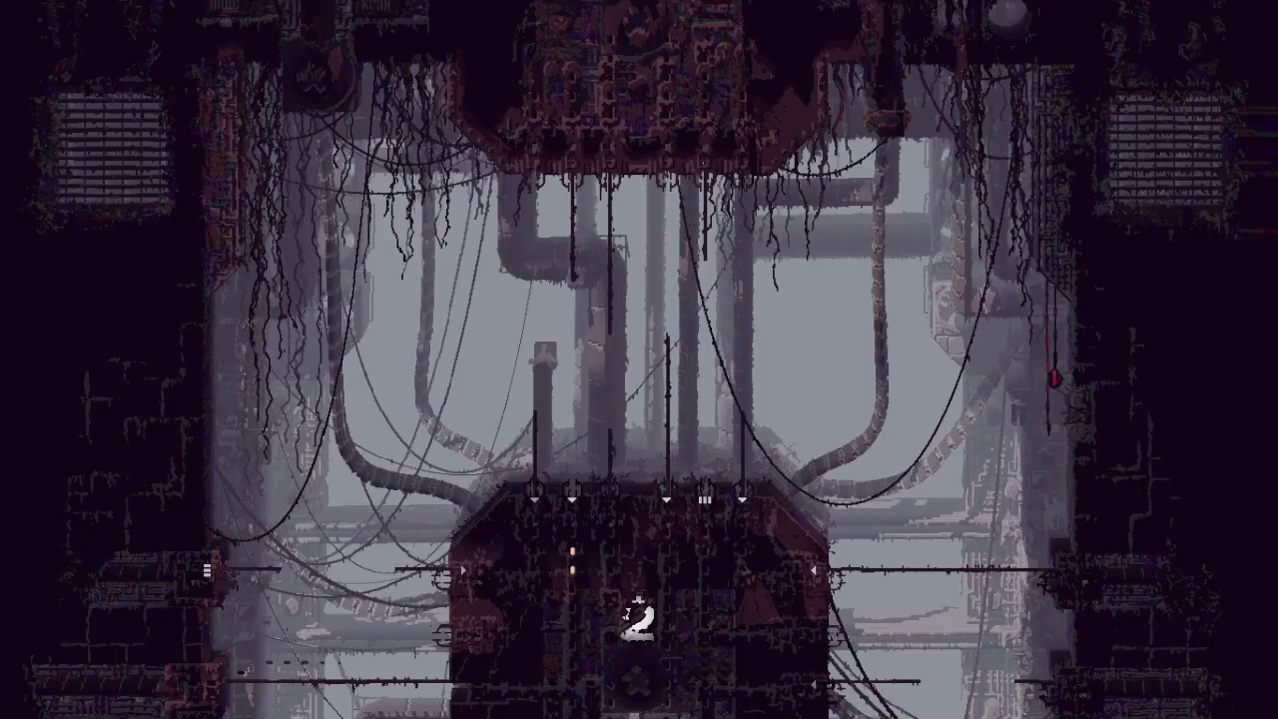
{"action": "key", "text": "Left"}
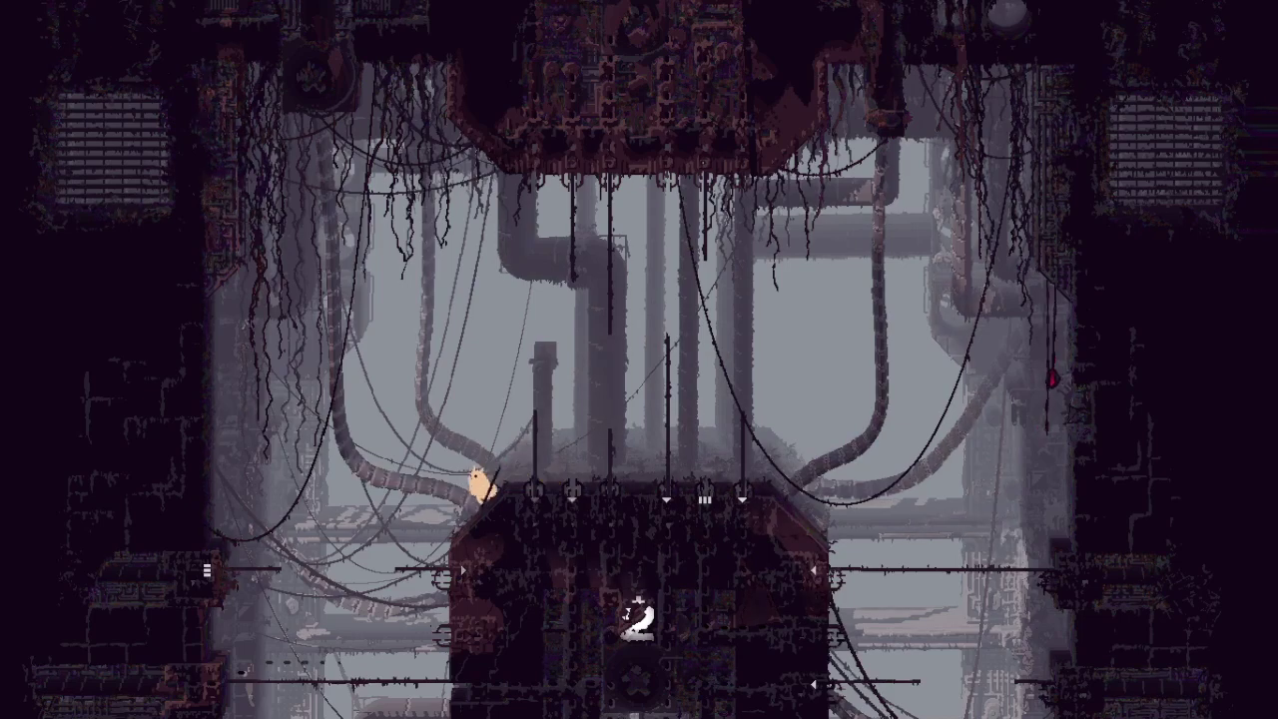
{"action": "key", "text": "Left"}
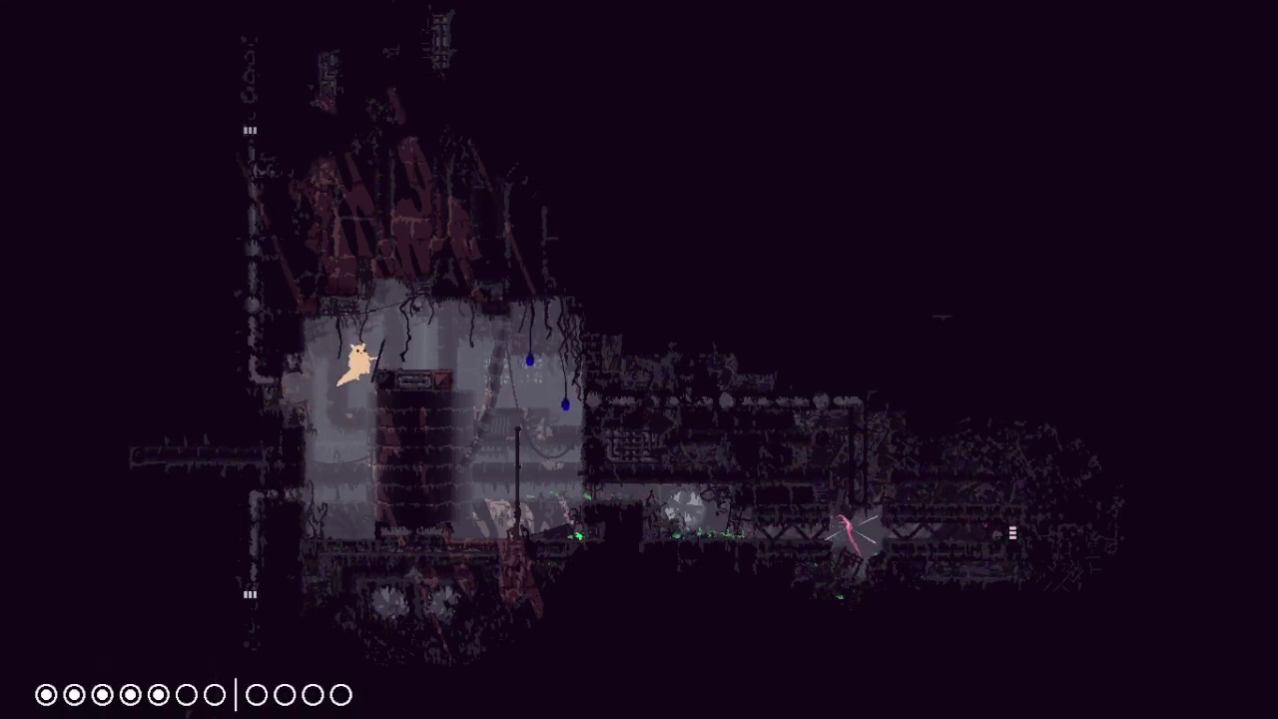
Step: Drop down to grab and eat the blue dangle fruit, then dismiss the region map
{"action": "key", "text": "shift"}
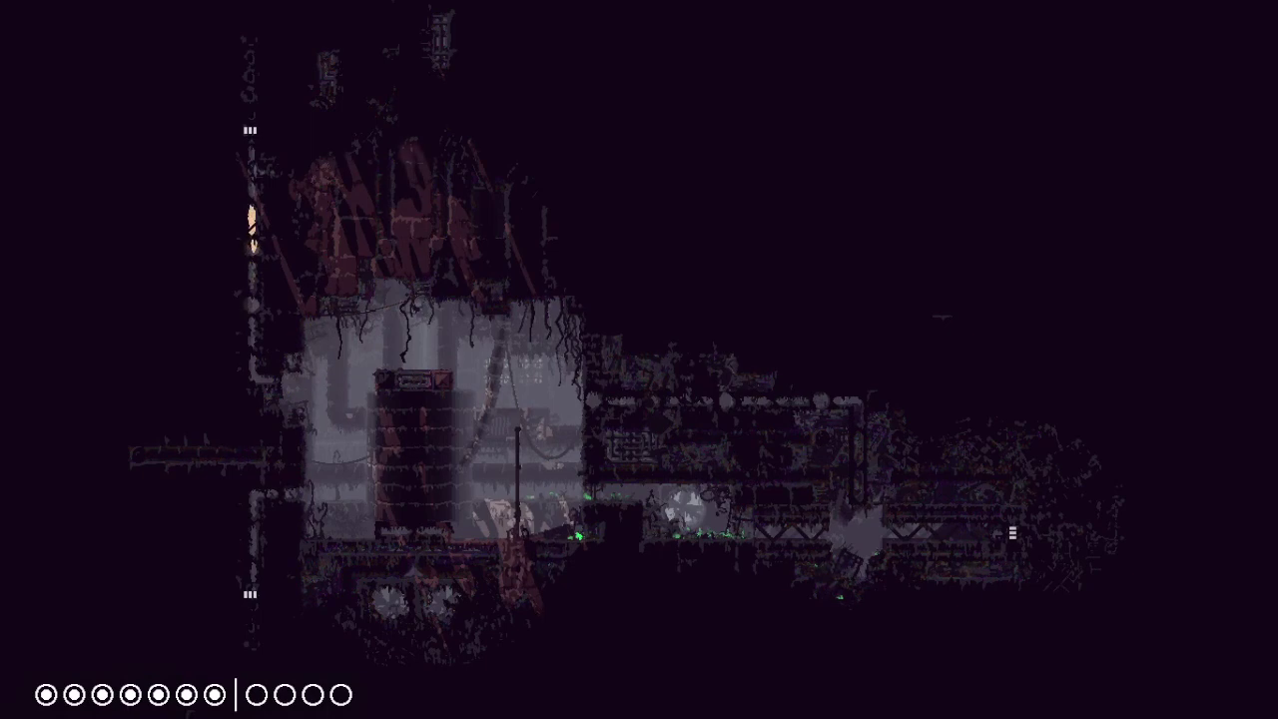
{"action": "key", "text": "space"}
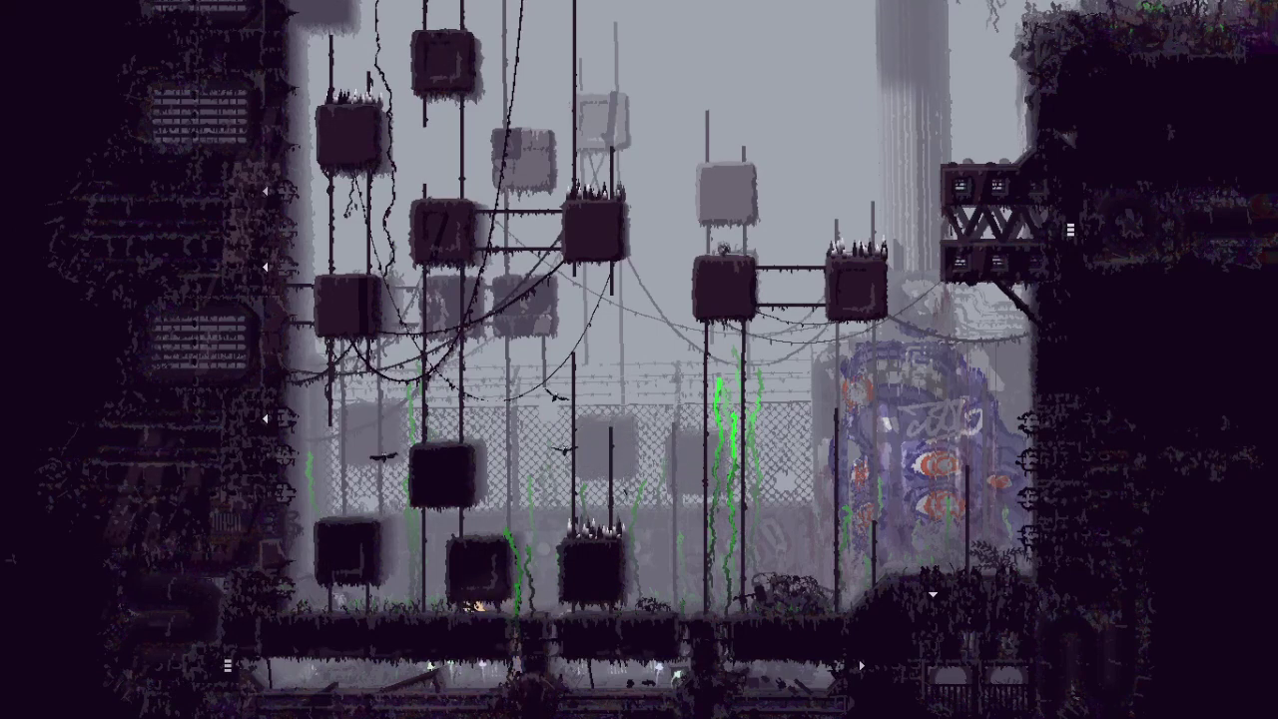
Step: Leap onto the right pole, climb it, and leap back left off it
{"action": "key", "text": "Left"}
{"action": "key", "text": "Right"}
{"action": "key", "text": "z"}
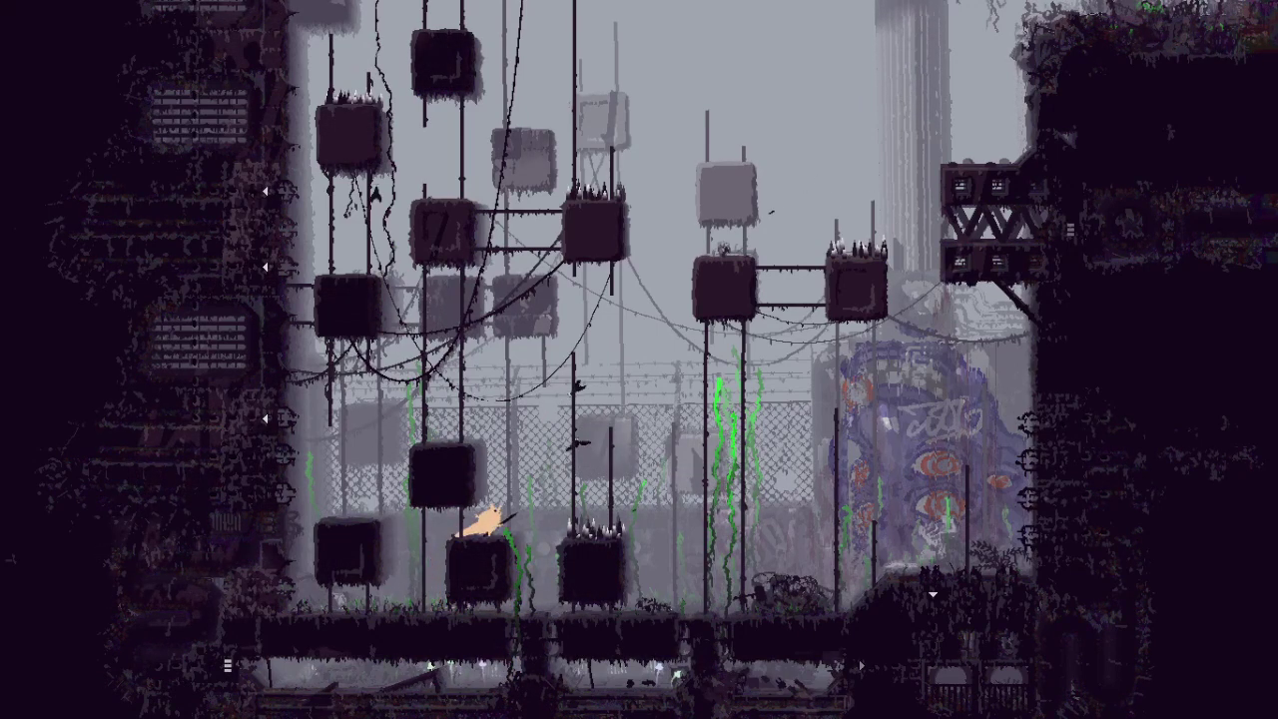
{"action": "key", "text": "Up"}
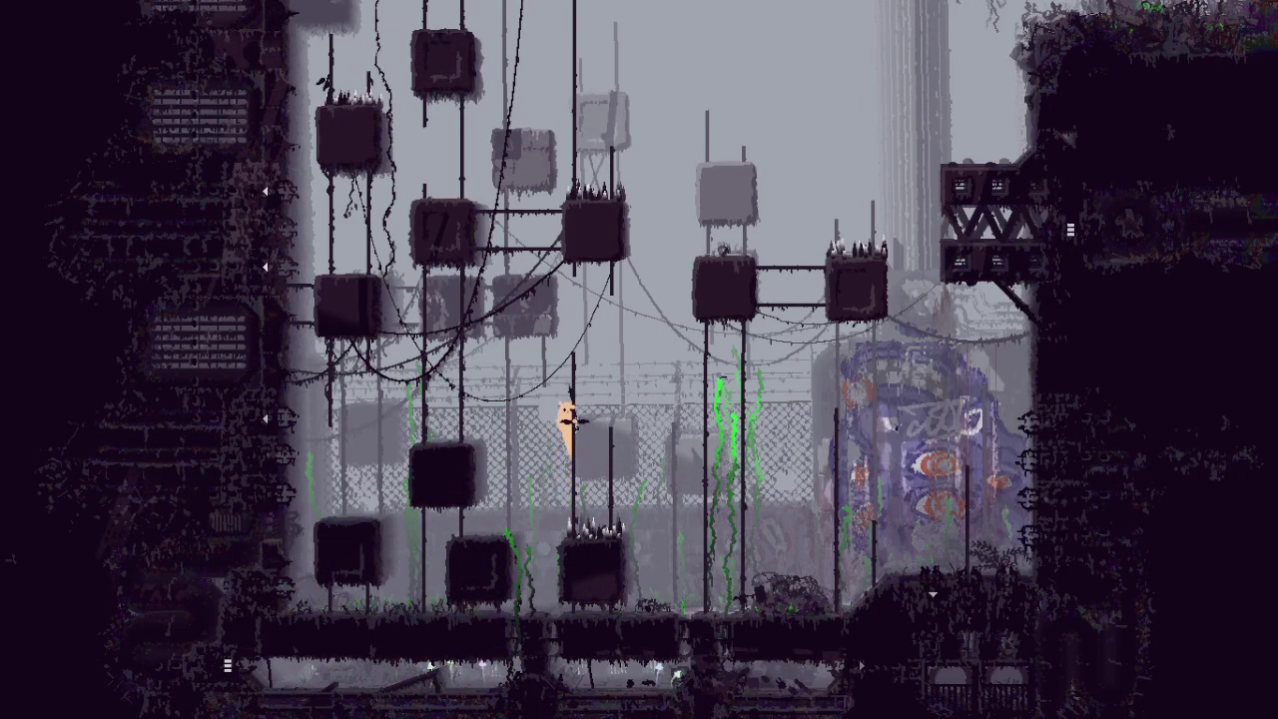
{"action": "key", "text": "Left"}
{"action": "key", "text": "z"}
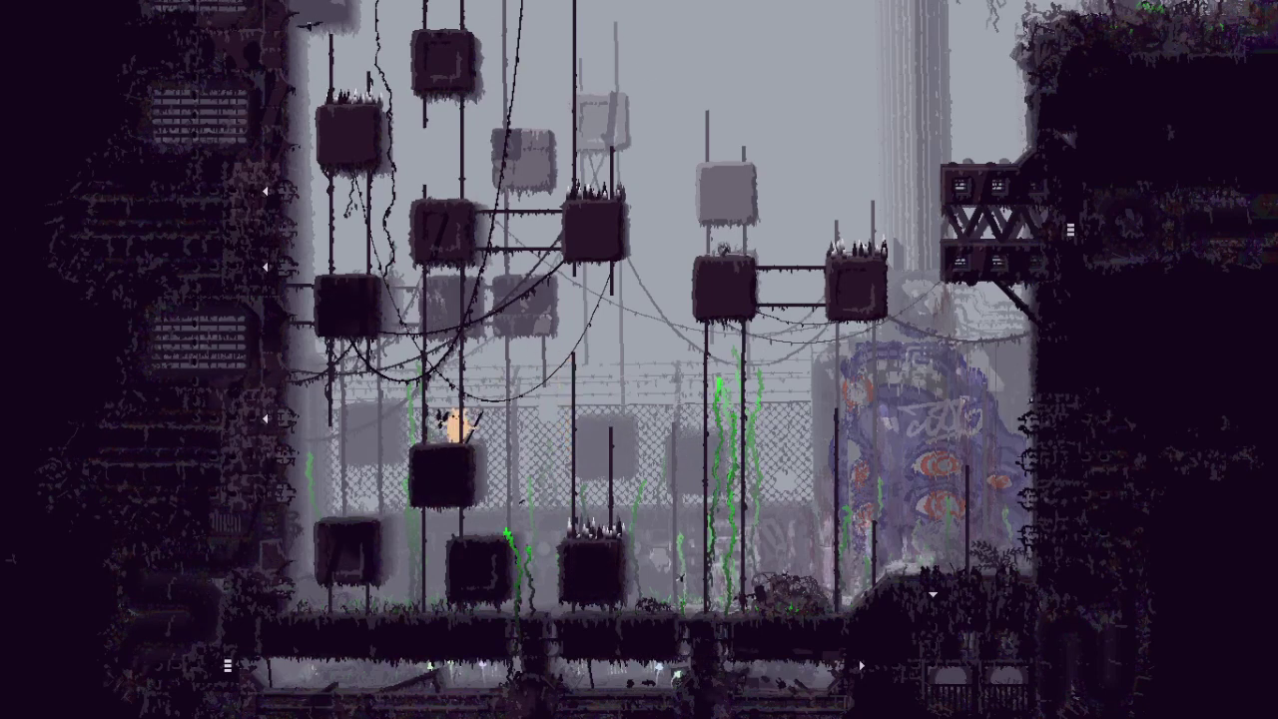
Step: Leap up-left from the block and climb the left wall into the shortcut
{"action": "key", "text": "Left"}
{"action": "key", "text": "z"}
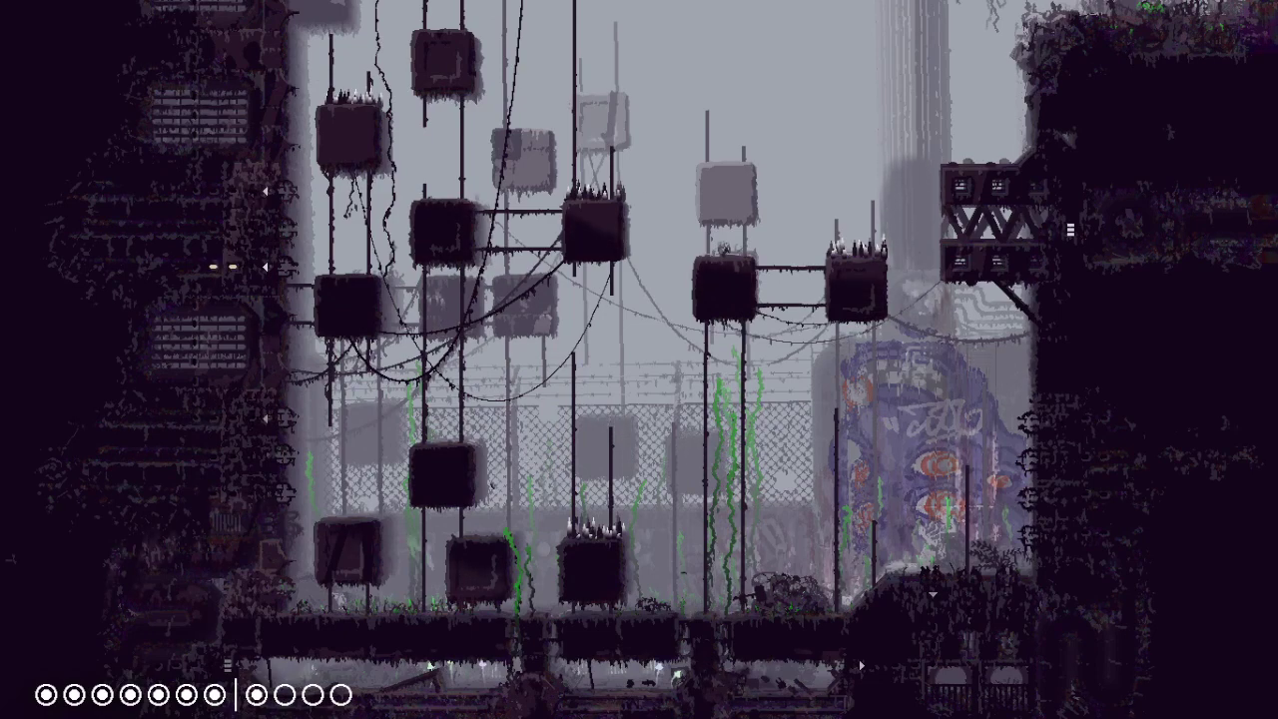
{"action": "key", "text": "Up"}
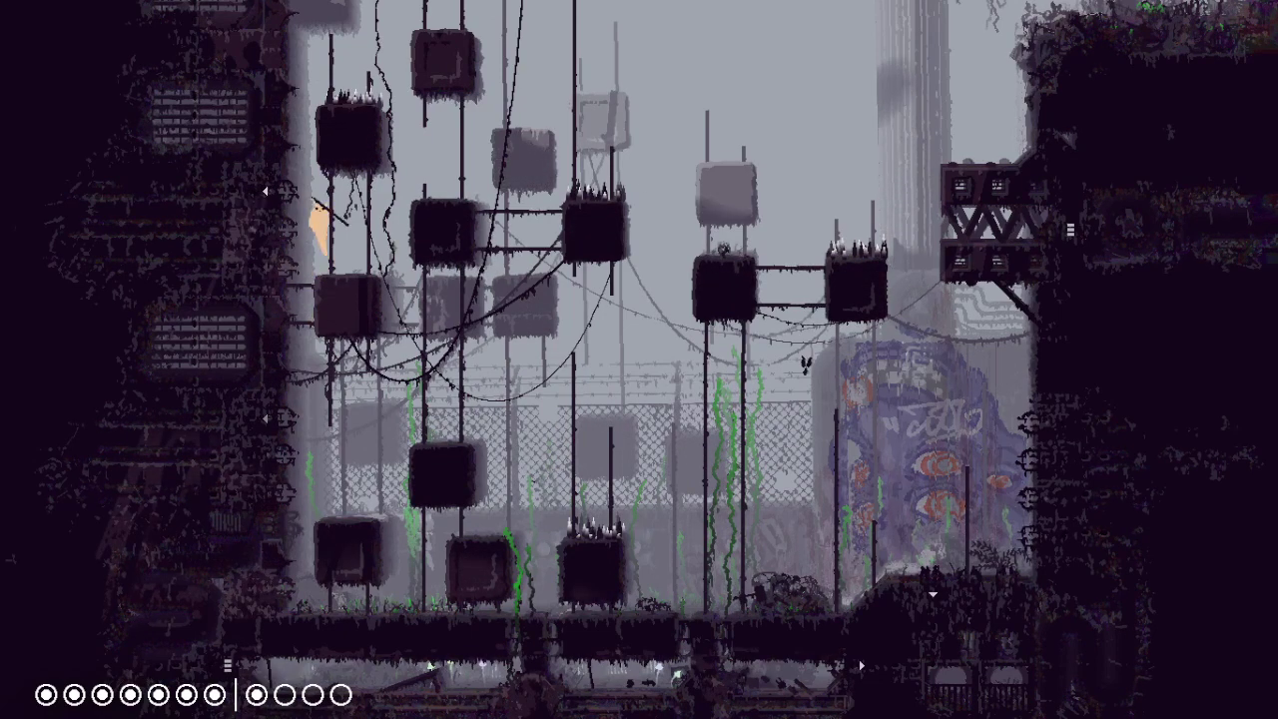
{"action": "key", "text": "Left"}
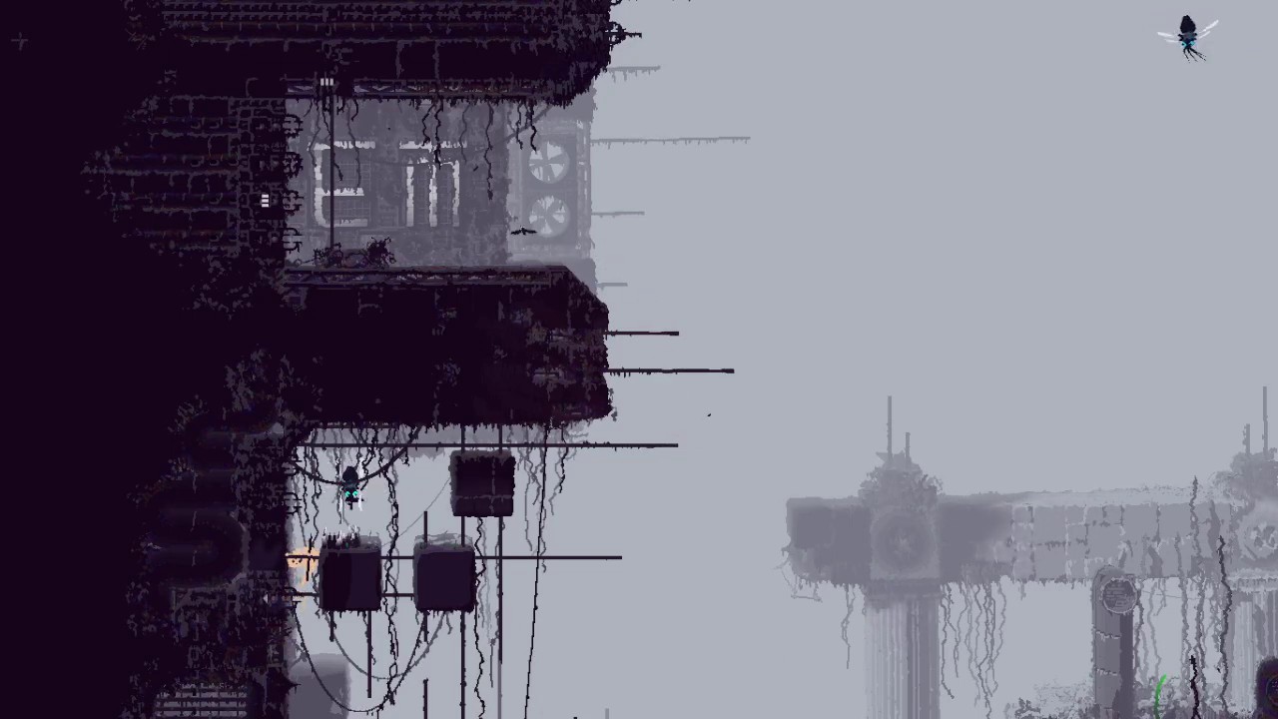
Step: Cross the boxes, climb and shimmy the poles to the upper ledge, and crawl into the wall tunnel
{"action": "key", "text": "Right"}
{"action": "key", "text": "Up"}
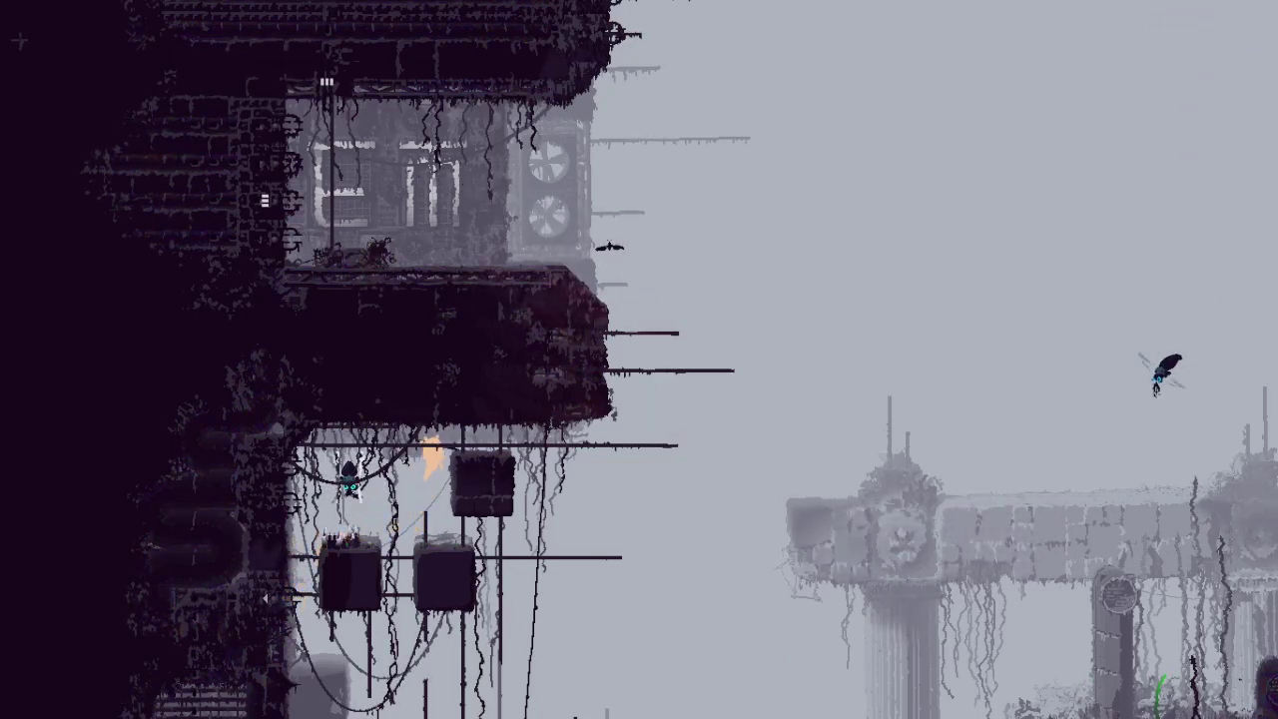
{"action": "key", "text": "Right"}
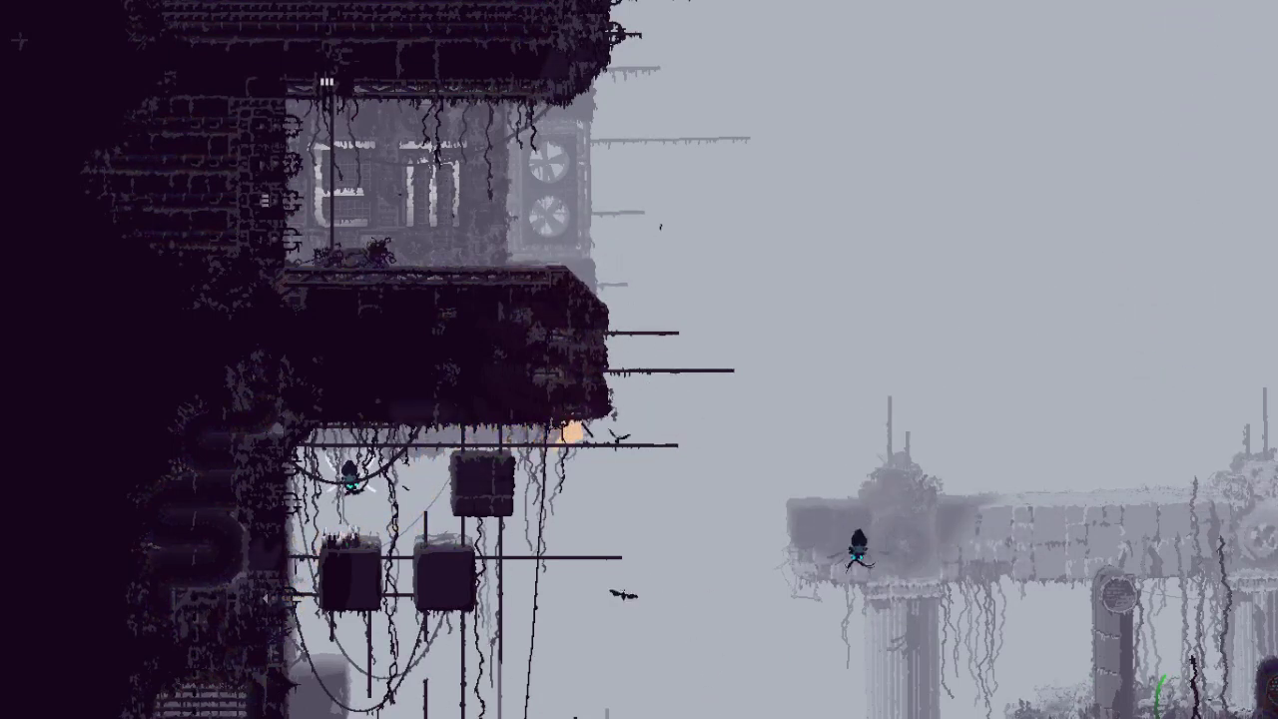
{"action": "key", "text": "Right"}
{"action": "key", "text": "Up"}
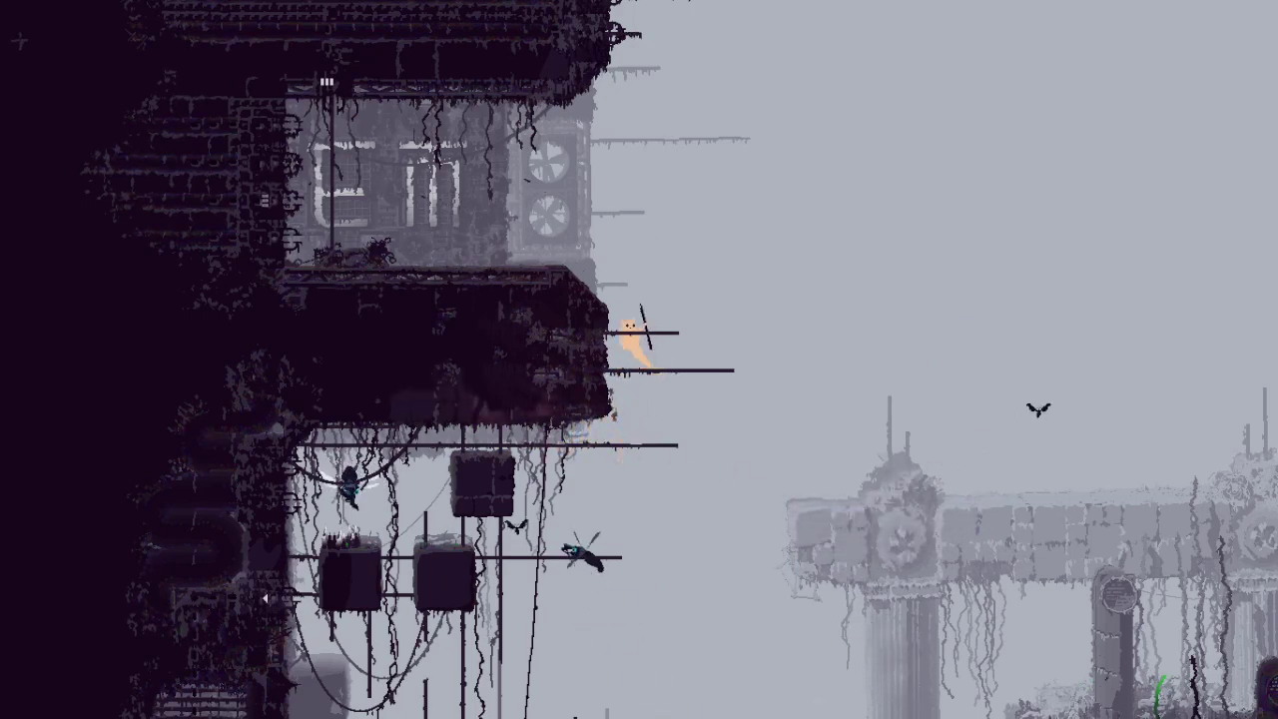
{"action": "key", "text": "Up"}
{"action": "key", "text": "Left"}
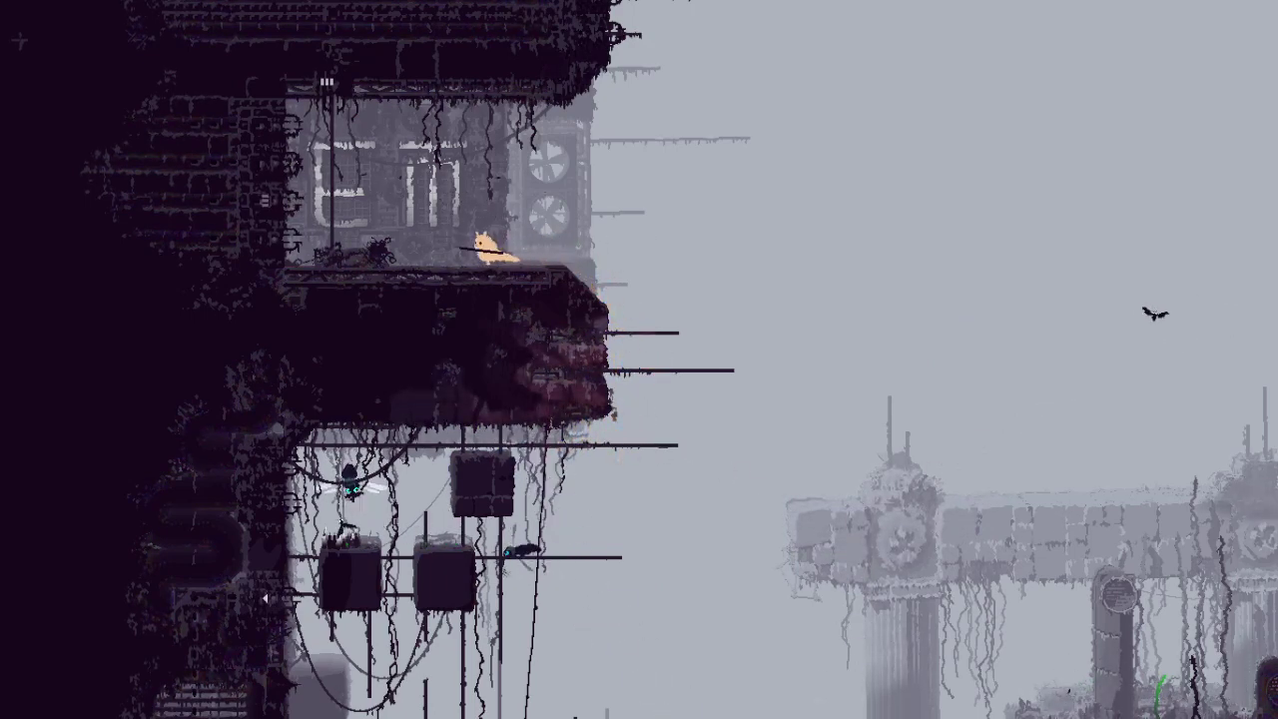
{"action": "key", "text": "Left"}
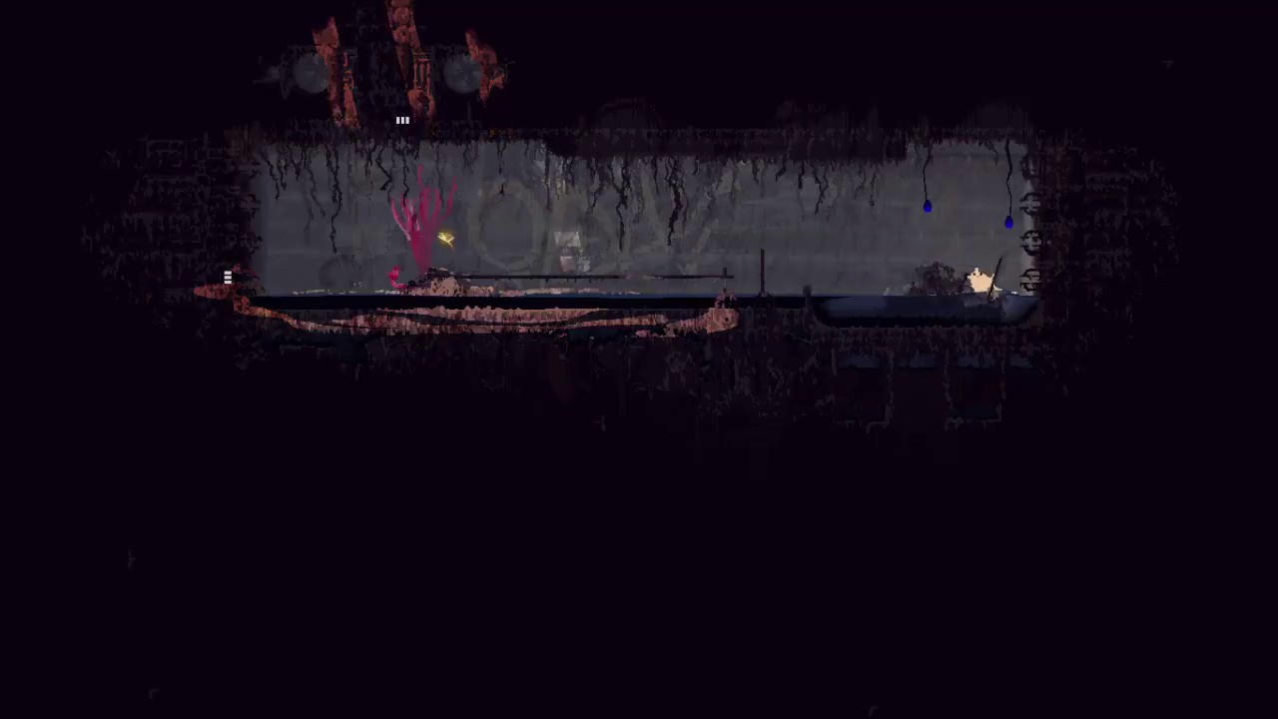
Step: Walk left through the dark room, out its far pipe, and on through the outdoor rooms
{"action": "key", "text": "Left"}
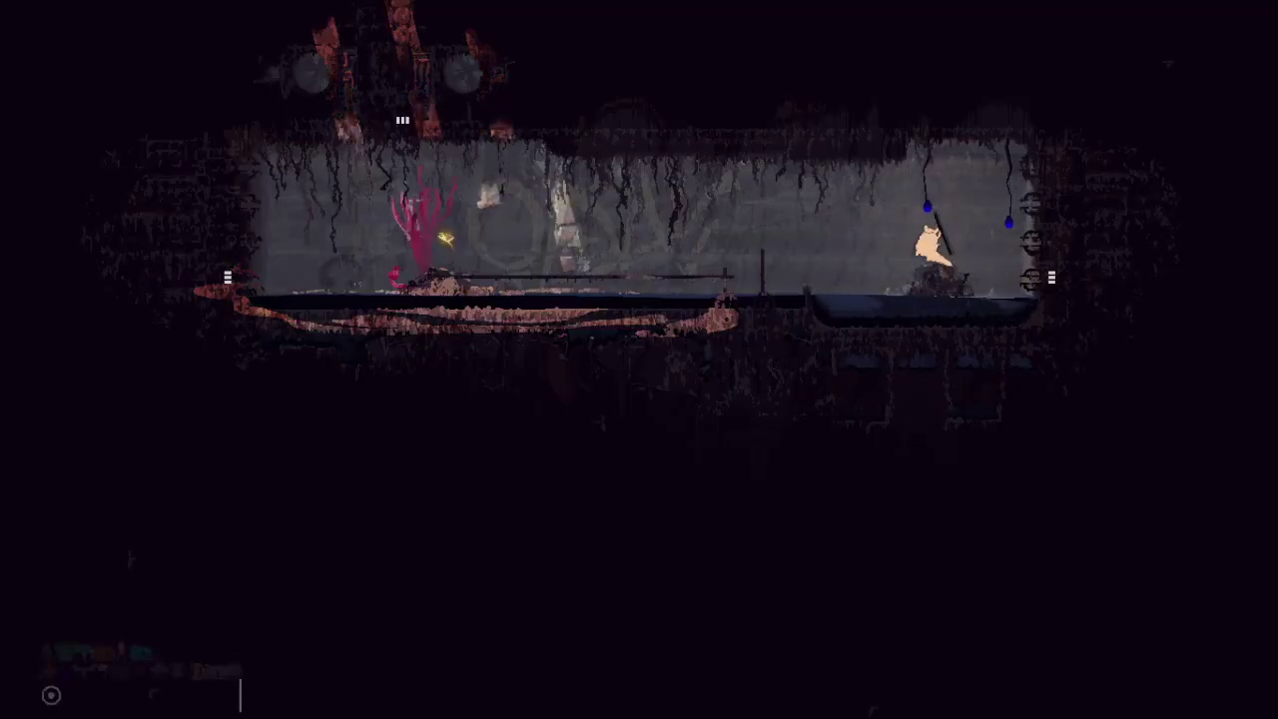
{"action": "key", "text": "space"}
{"action": "key", "text": "Left"}
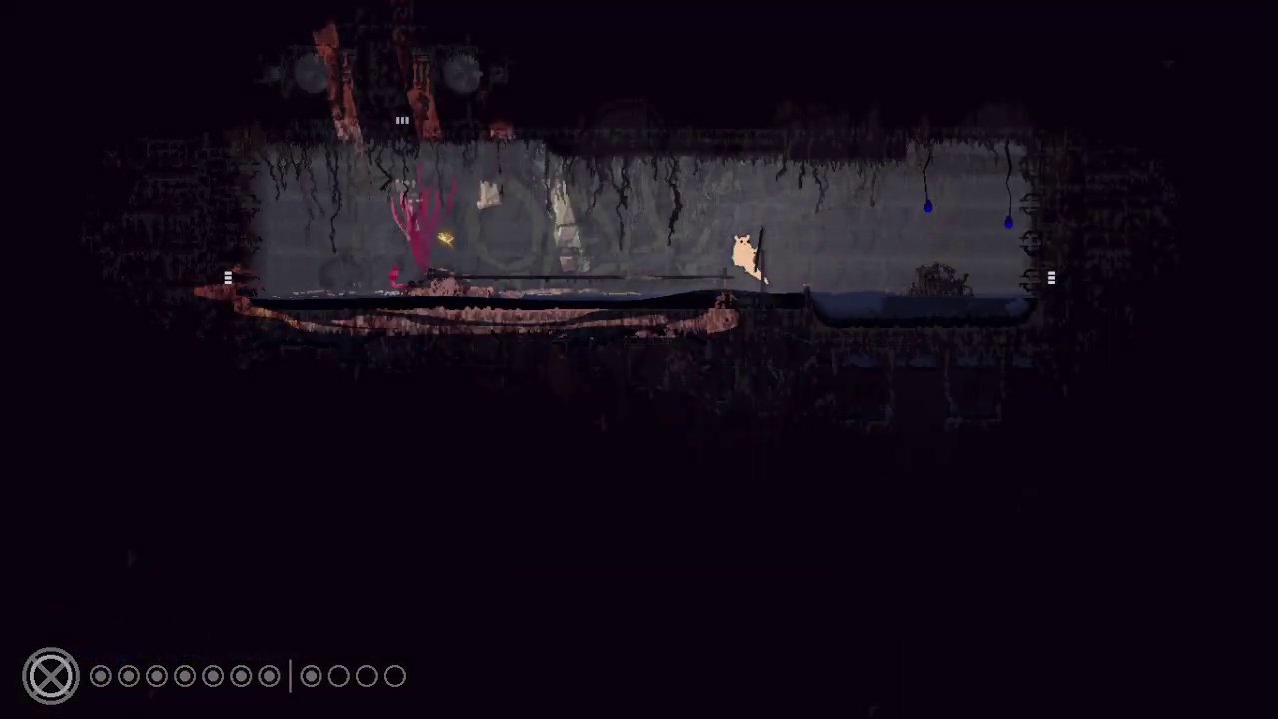
{"action": "key", "text": "Left"}
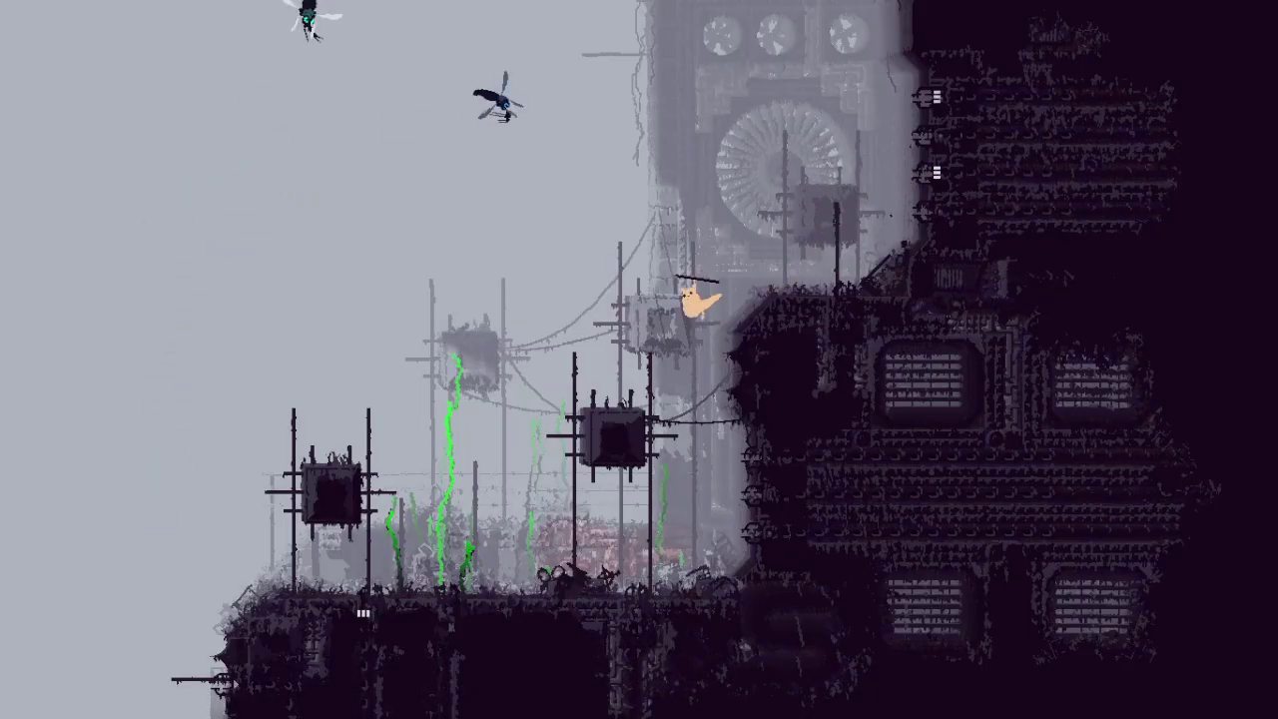
{"action": "key", "text": "Left"}
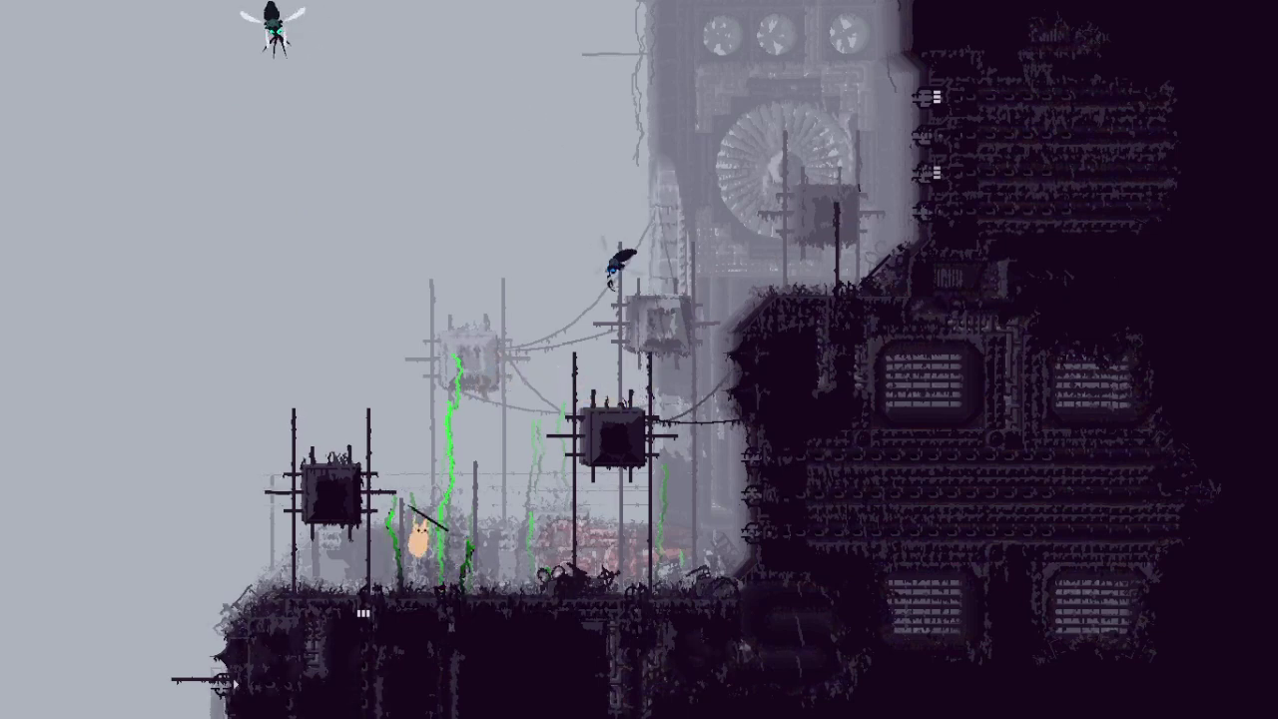
{"action": "key", "text": "Left"}
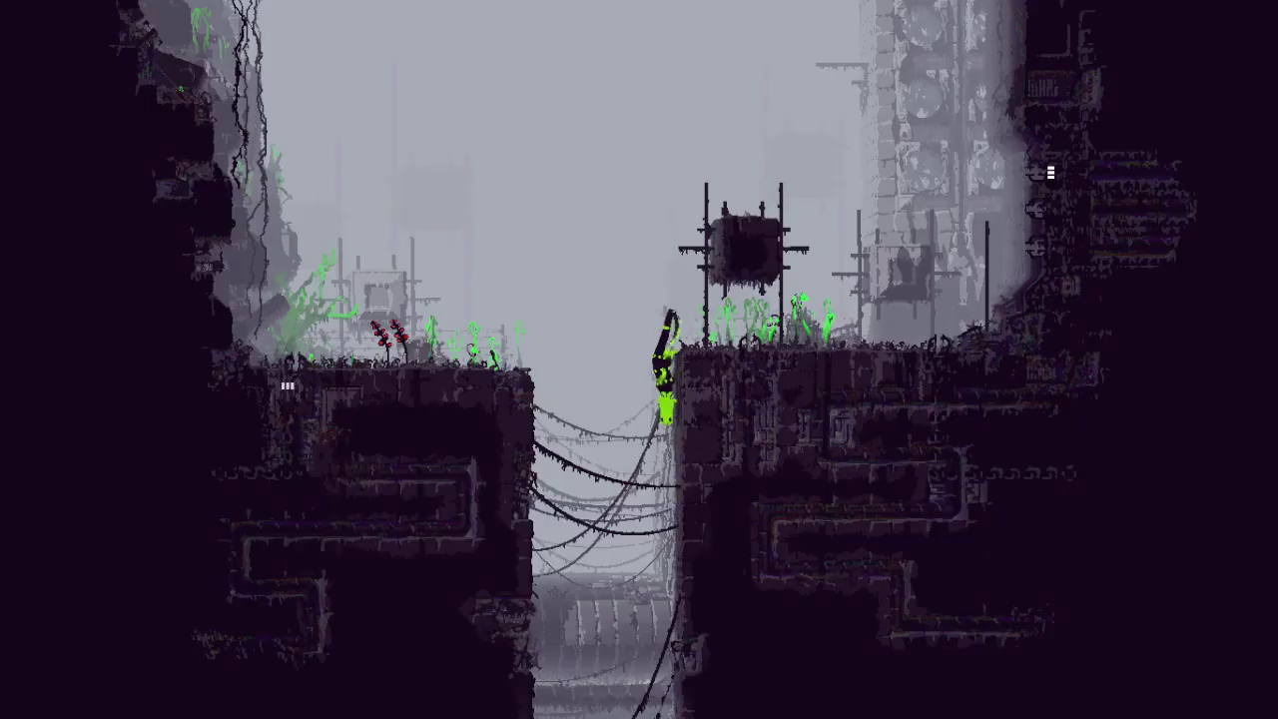
{"action": "key", "text": "Left"}
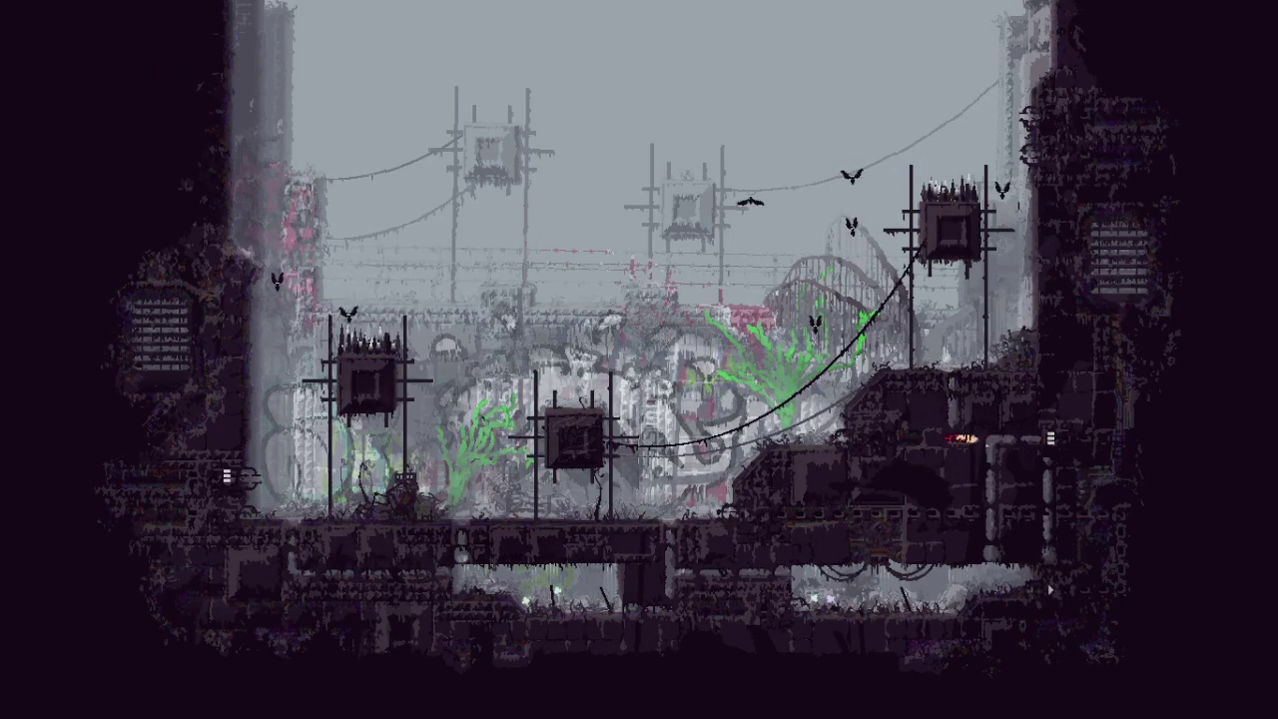
Step: Head down the slope through the lower passage, back up the ledge, and through the left pipe
{"action": "key", "text": "Left"}
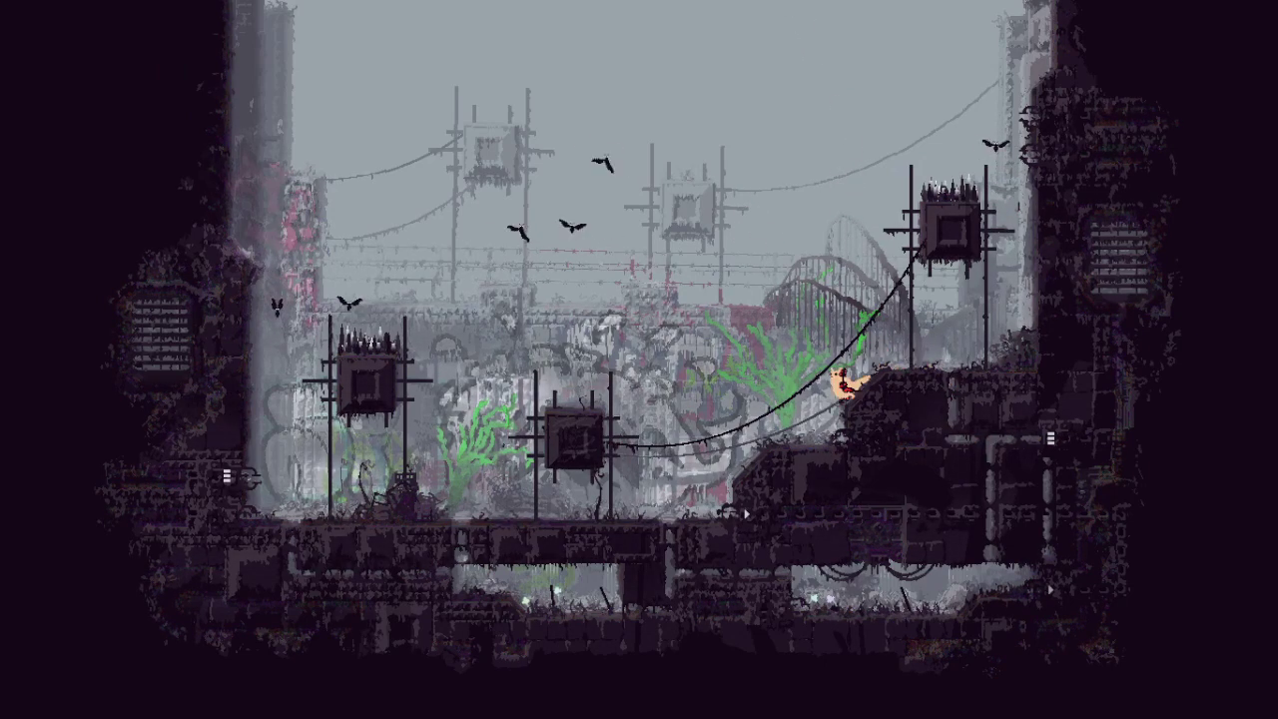
{"action": "key", "text": "Left"}
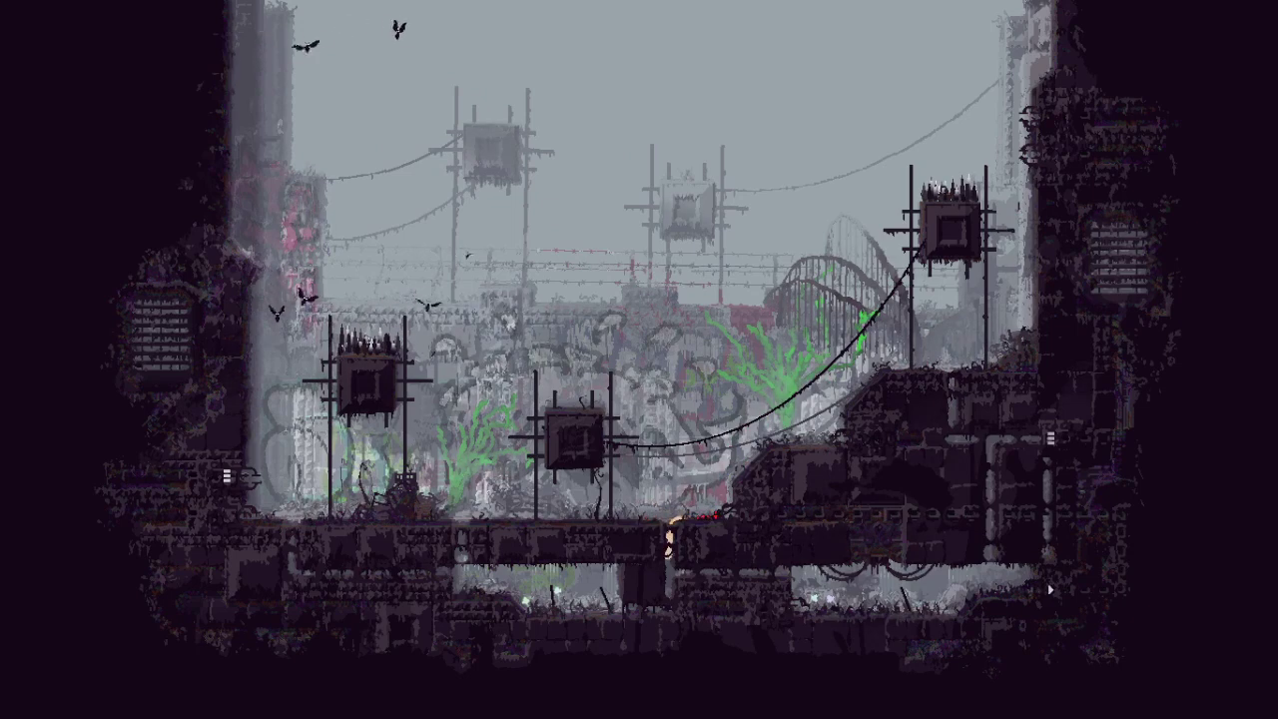
{"action": "key", "text": "Left"}
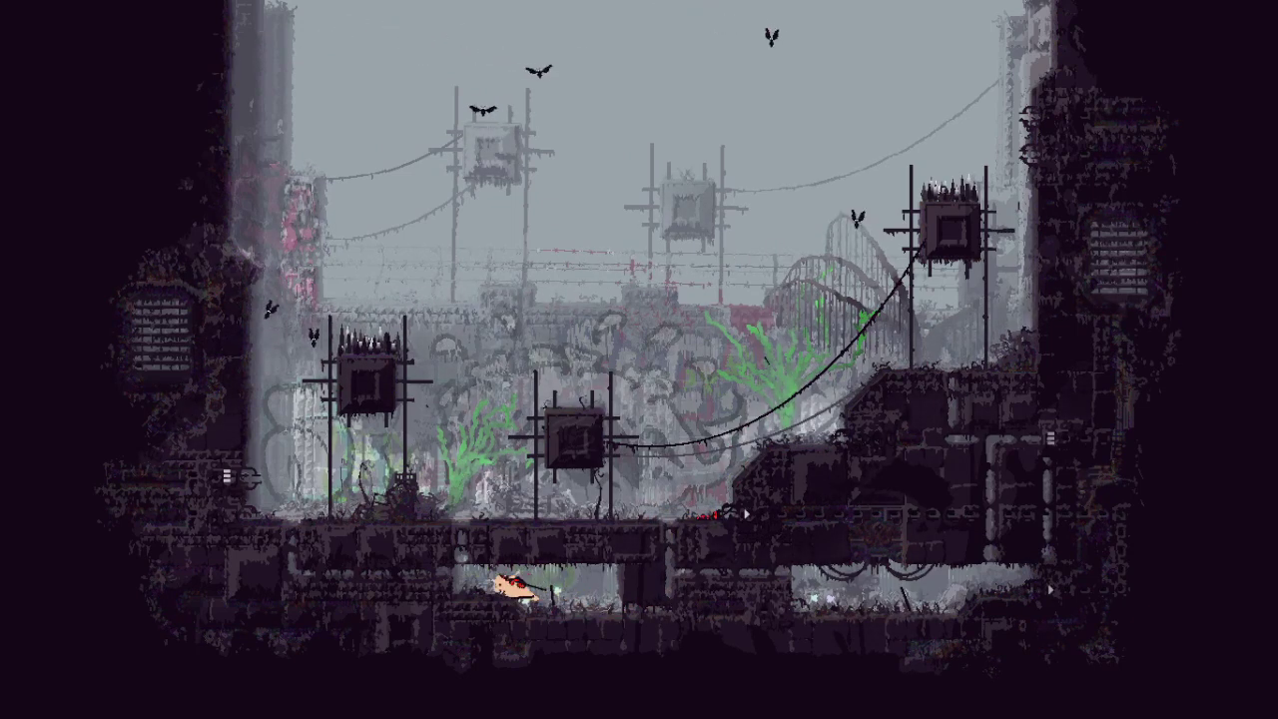
{"action": "key", "text": "Up"}
{"action": "key", "text": "Left"}
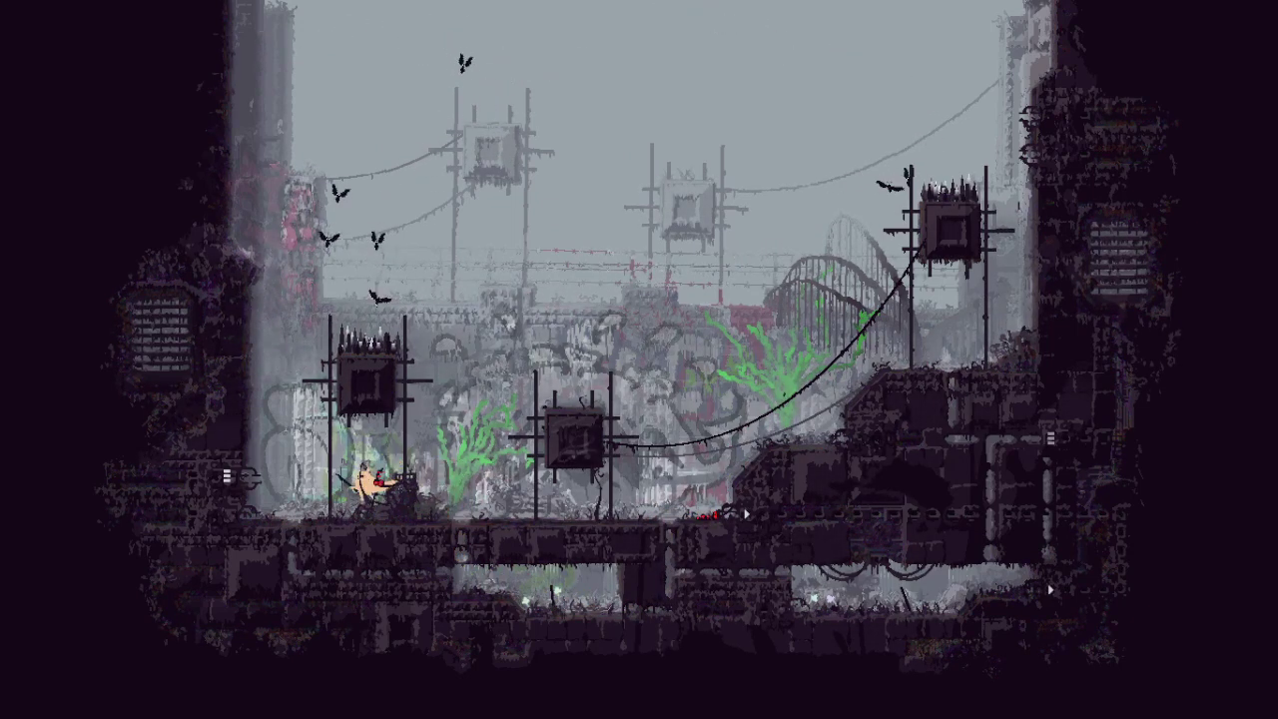
{"action": "key", "text": "Left"}
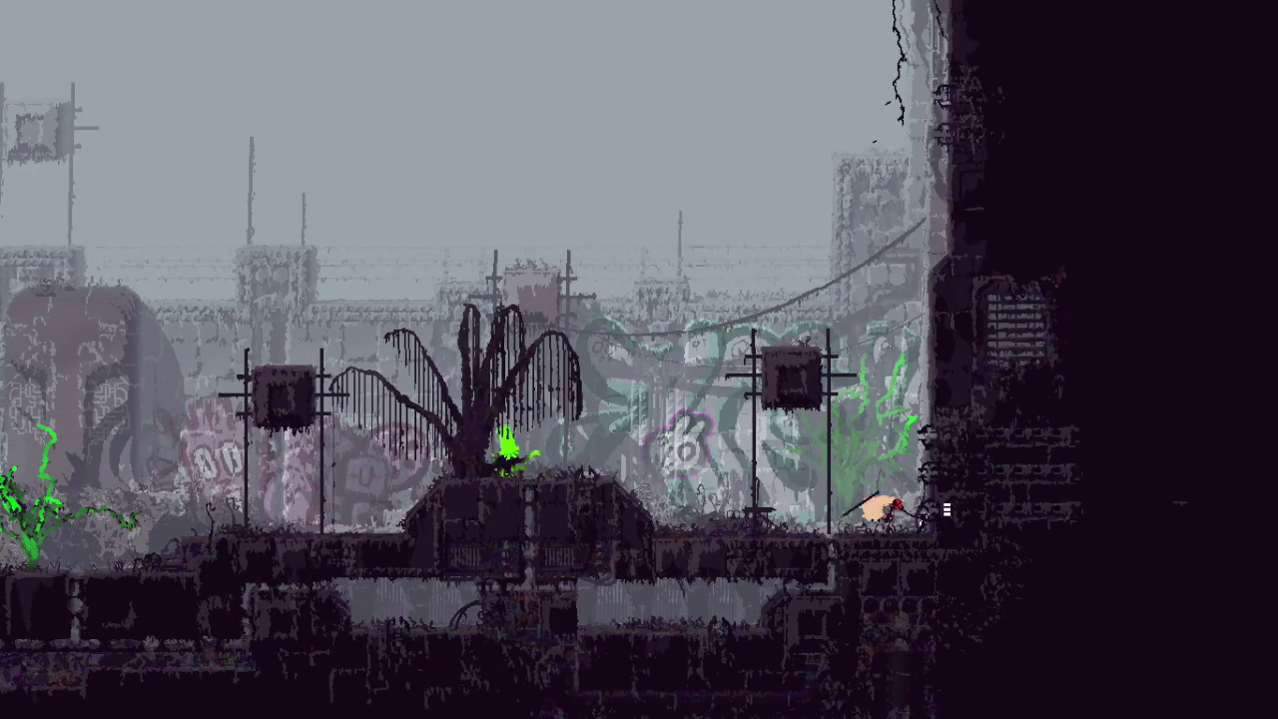
Step: Climb the pole, leap onto the central mound, and run left away from the green lizard
{"action": "key", "text": "Left"}
{"action": "key", "text": "Up"}
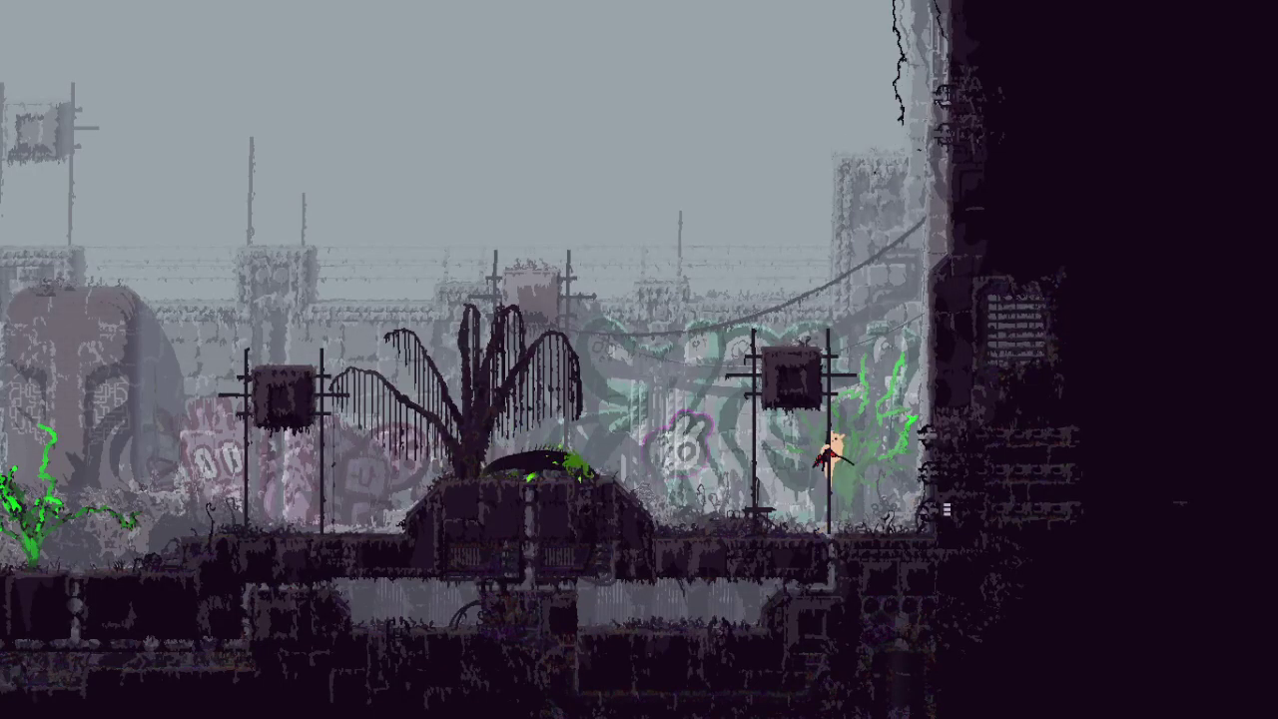
{"action": "key", "text": "Up"}
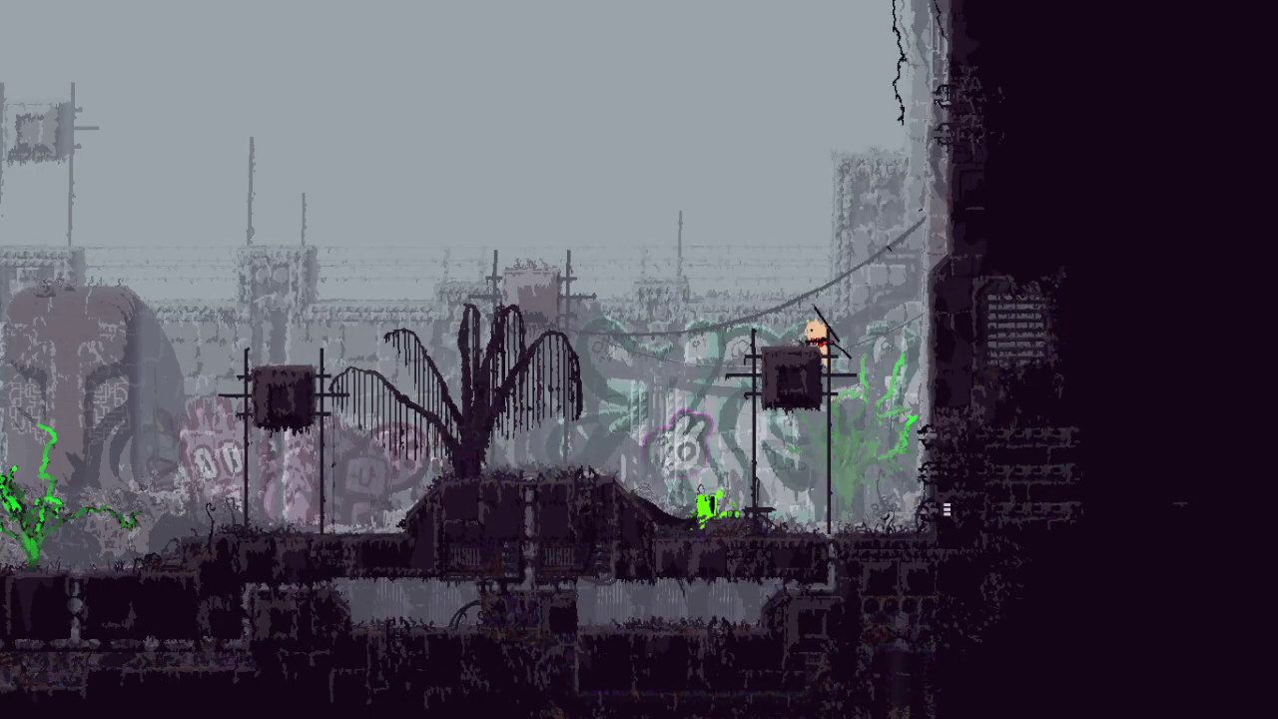
{"action": "key", "text": "Left"}
{"action": "key", "text": "z"}
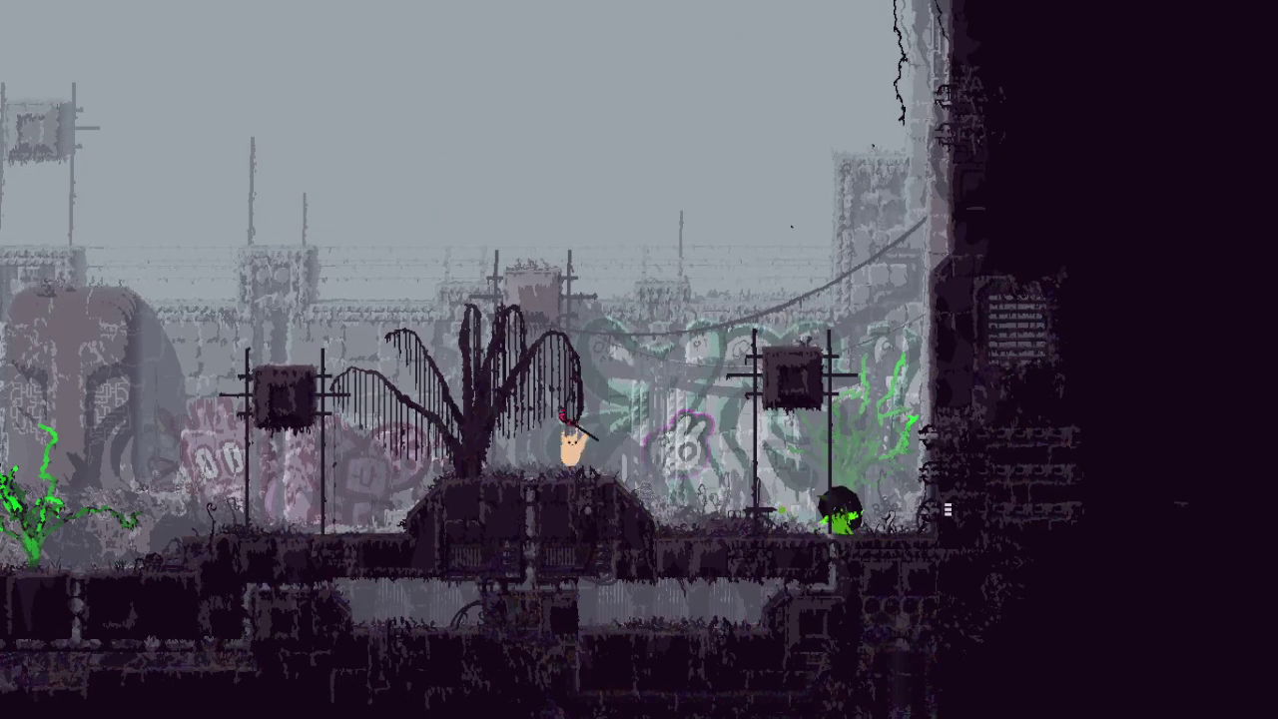
{"action": "key", "text": "Left"}
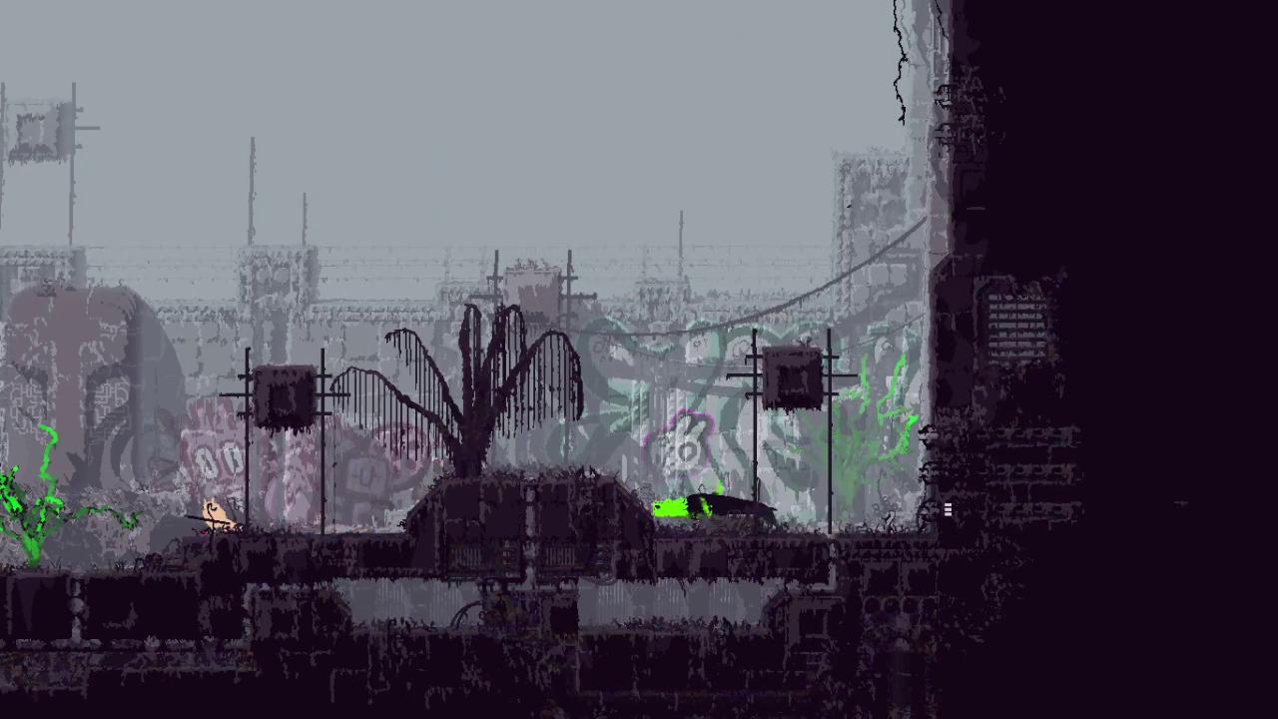
{"action": "key", "text": "Left"}
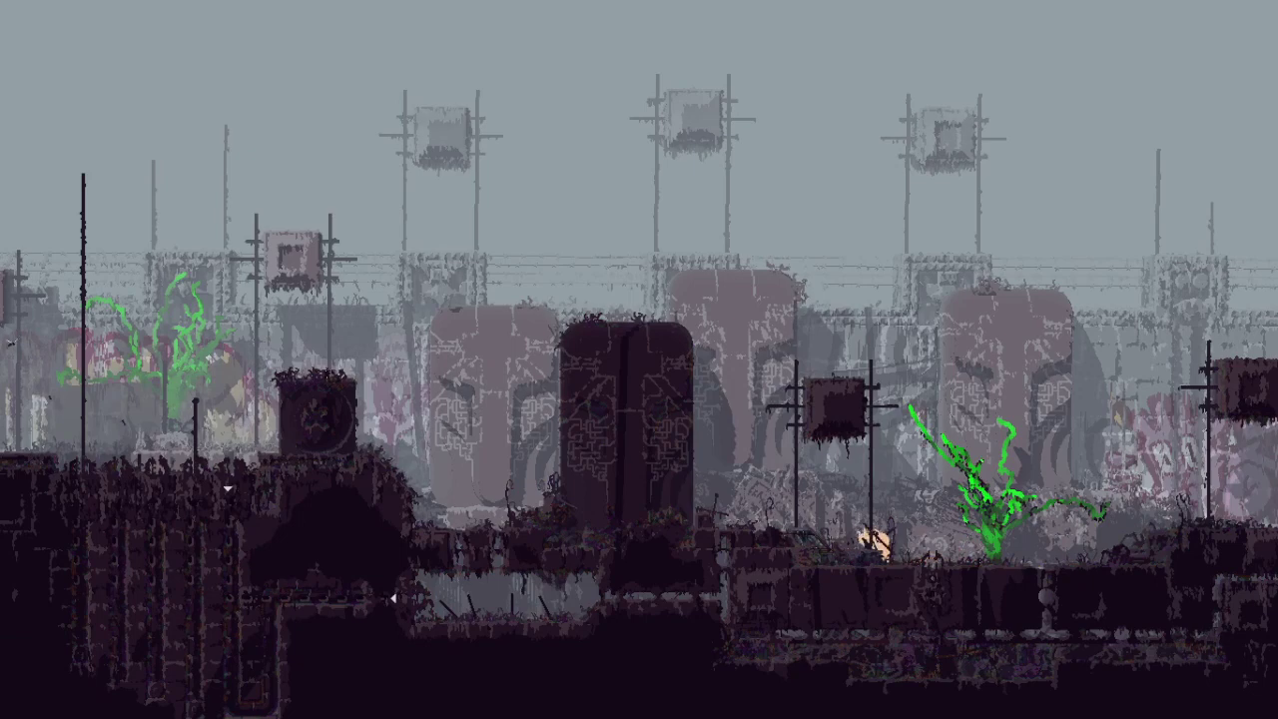
Step: Crawl through the low tunnel, peek into the next room, then retreat back right
{"action": "key", "text": "Down"}
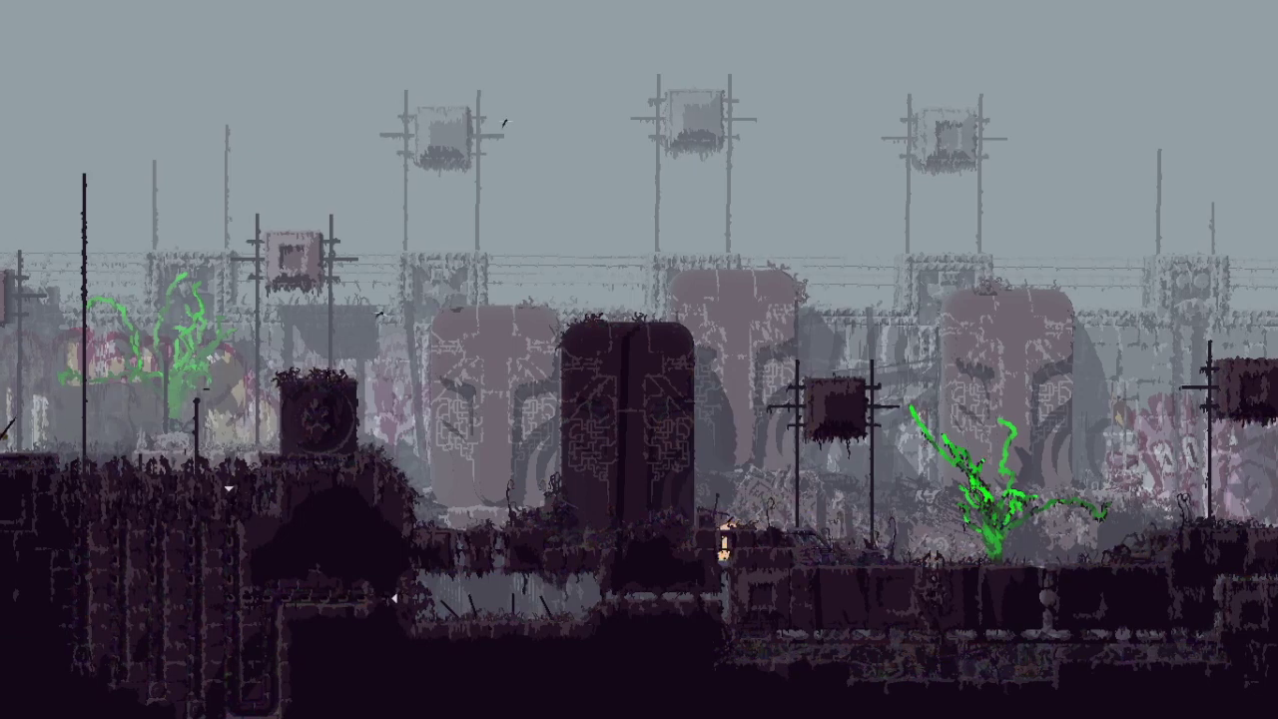
{"action": "key", "text": "Left"}
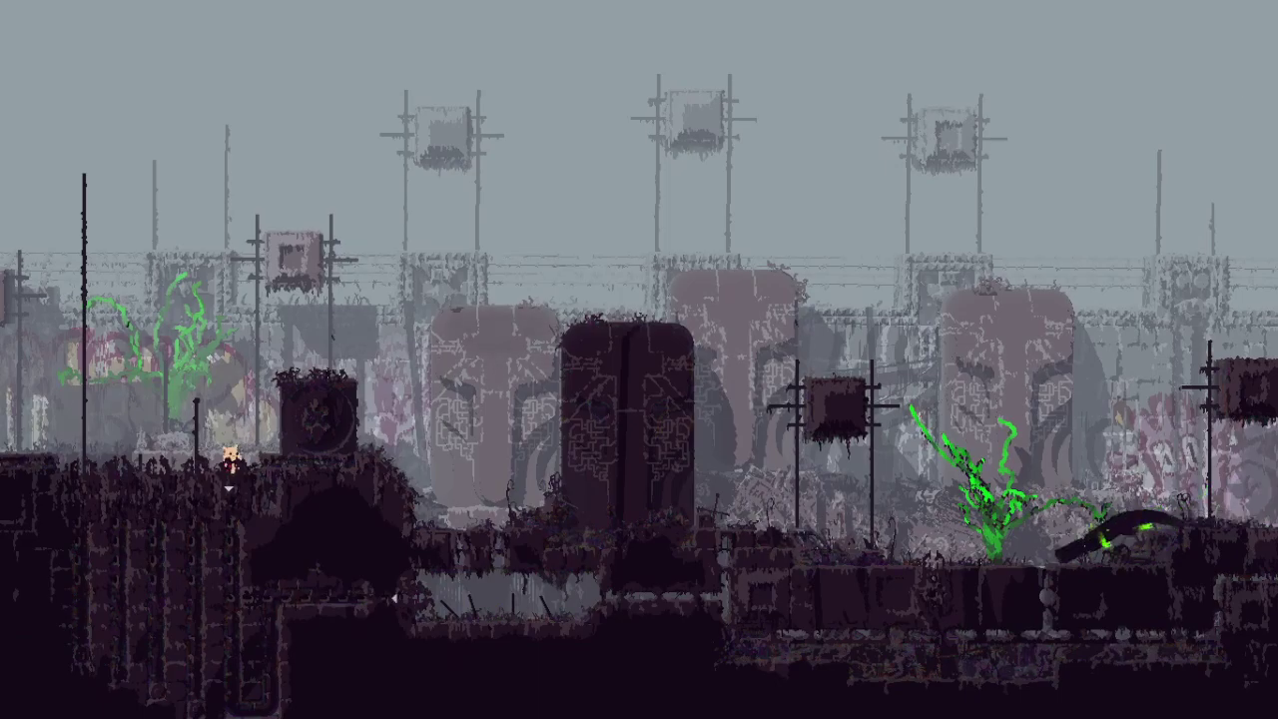
{"action": "key", "text": "Left"}
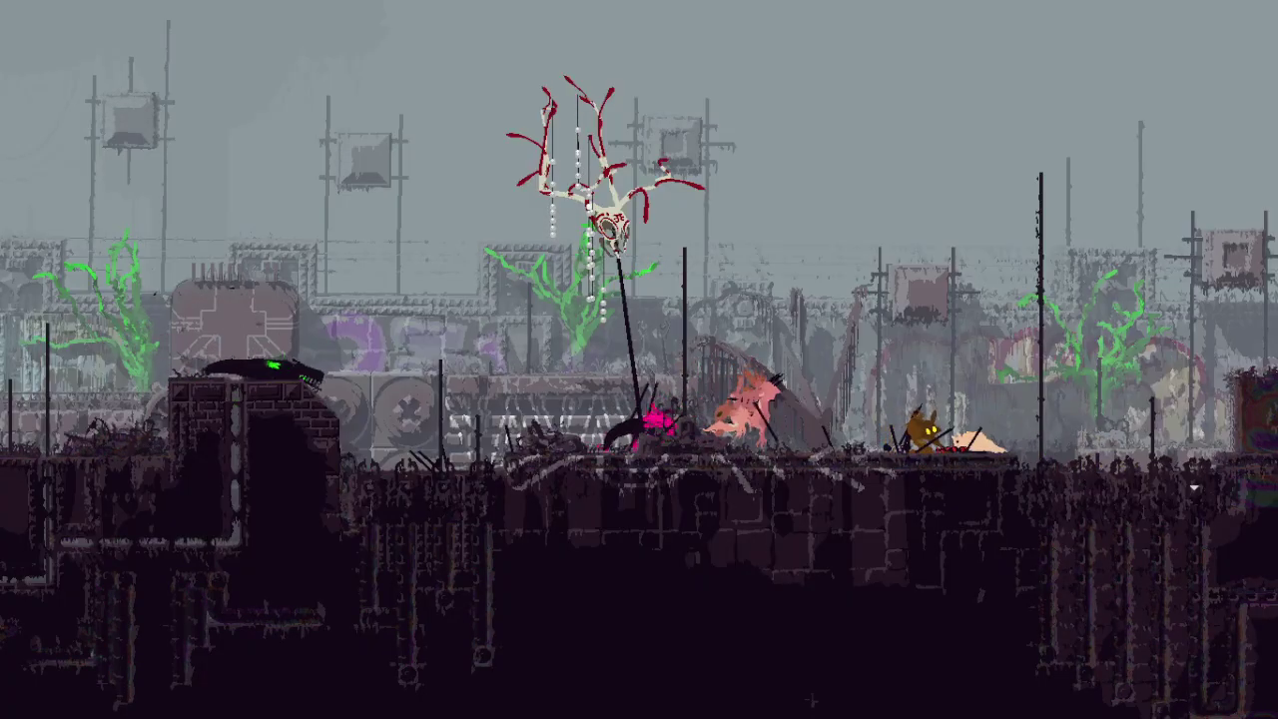
{"action": "key", "text": "Right"}
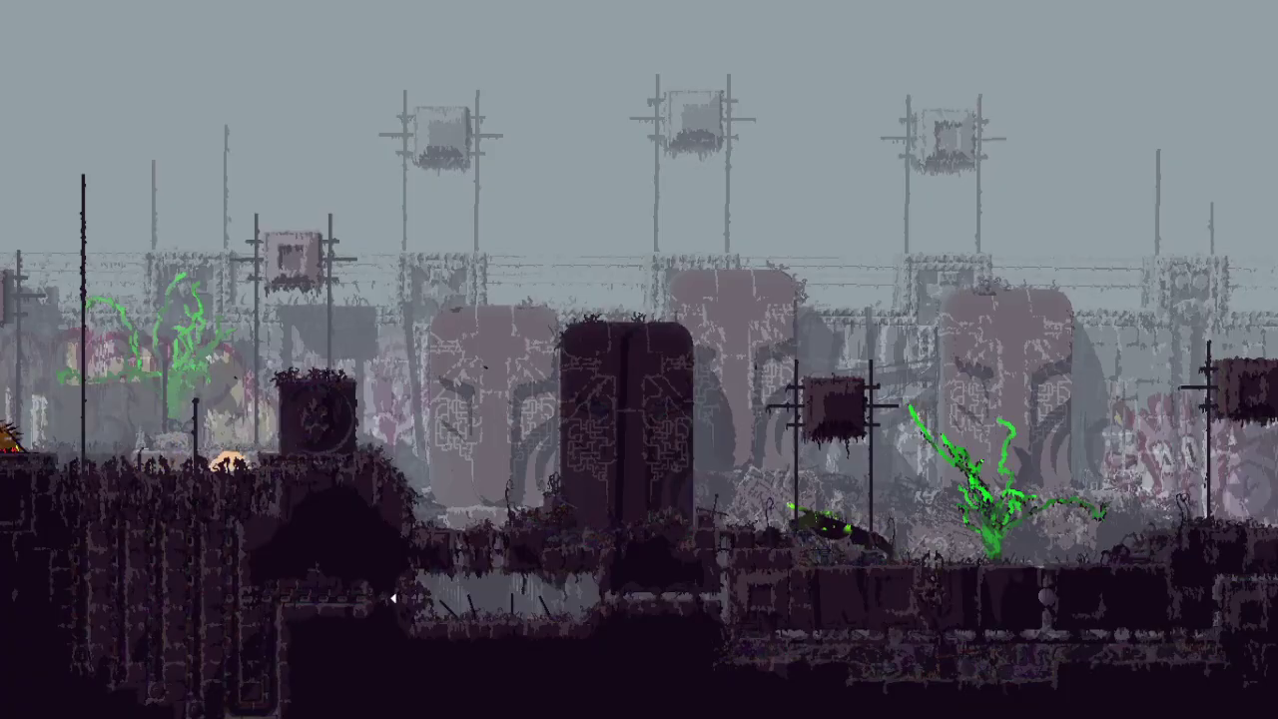
{"action": "key", "text": "Left"}
{"action": "key", "text": "Right"}
{"action": "key", "text": "Right"}
Step: Creep along the lower tunnel, briefly climb out onto the ledge, then drop back in
{"action": "key", "text": "Left"}
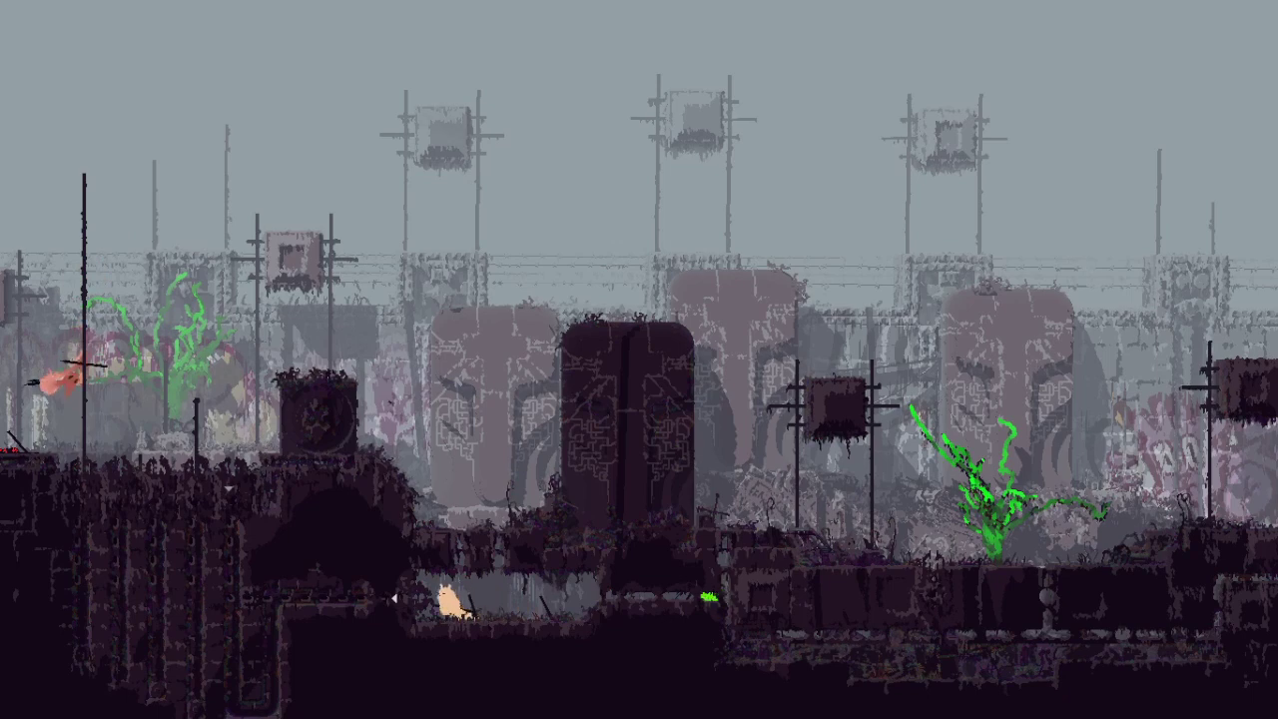
{"action": "key", "text": "Left"}
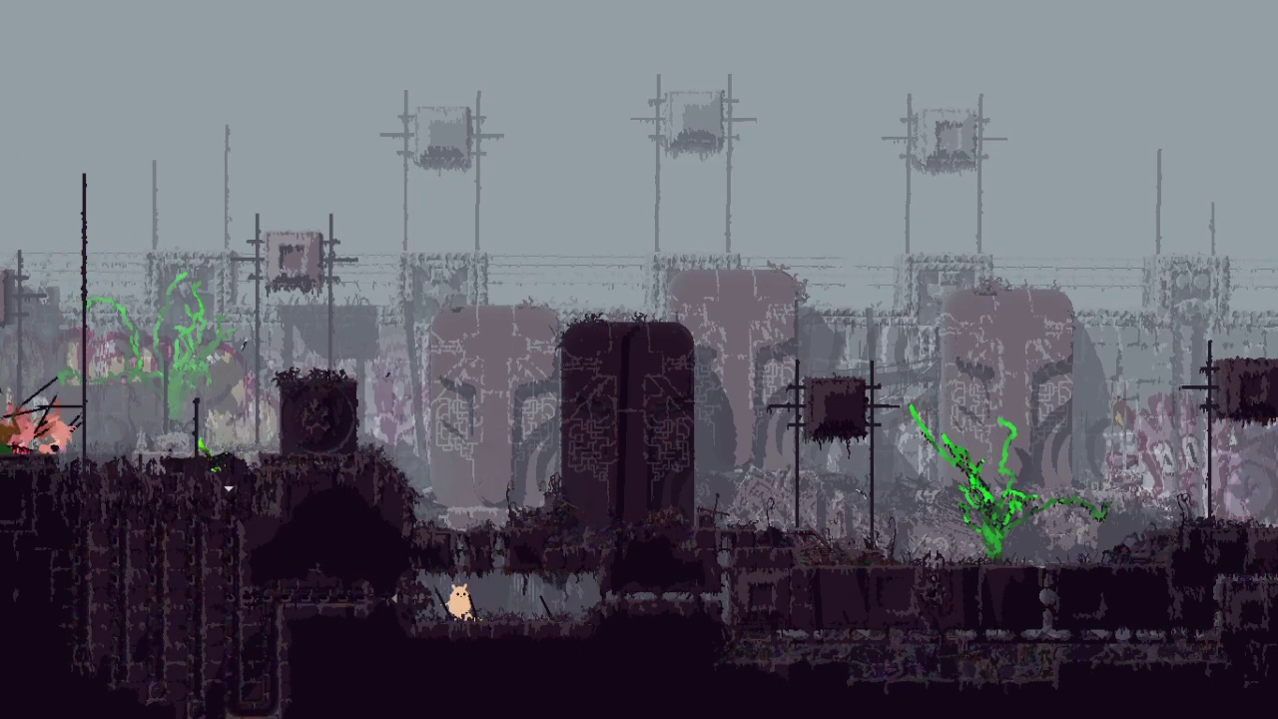
{"action": "key", "text": "Left"}
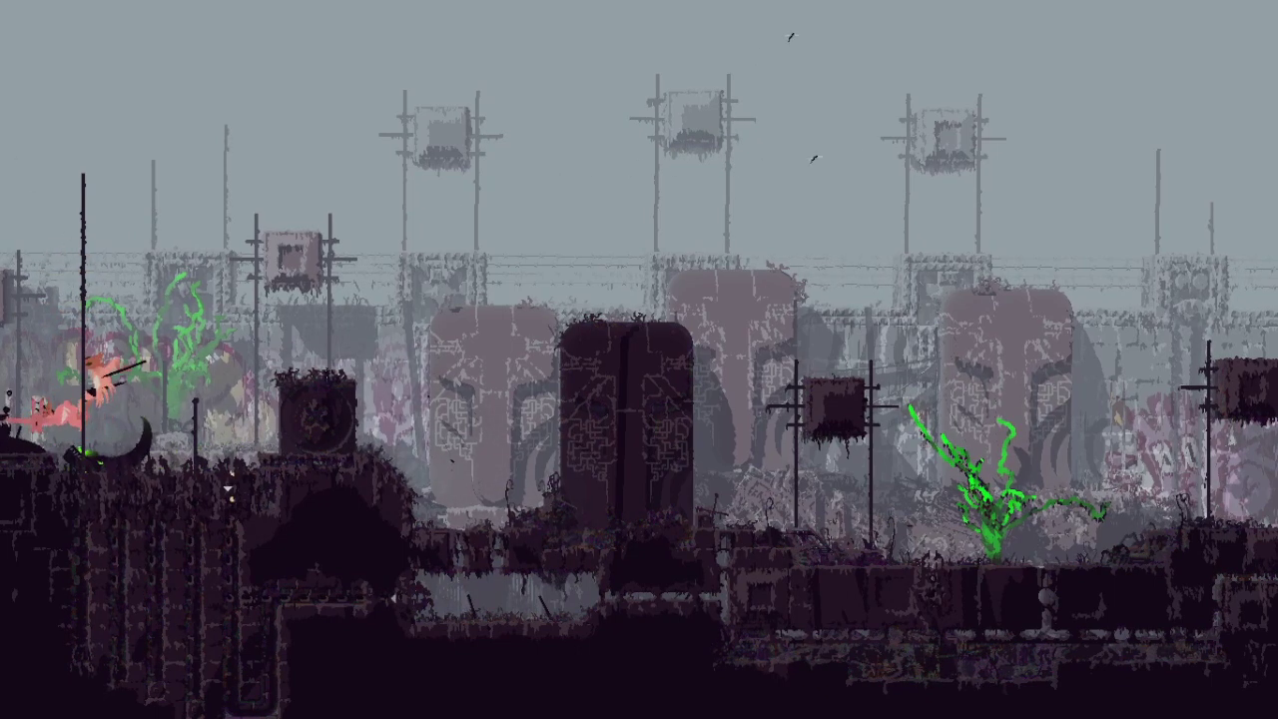
{"action": "key", "text": "Up"}
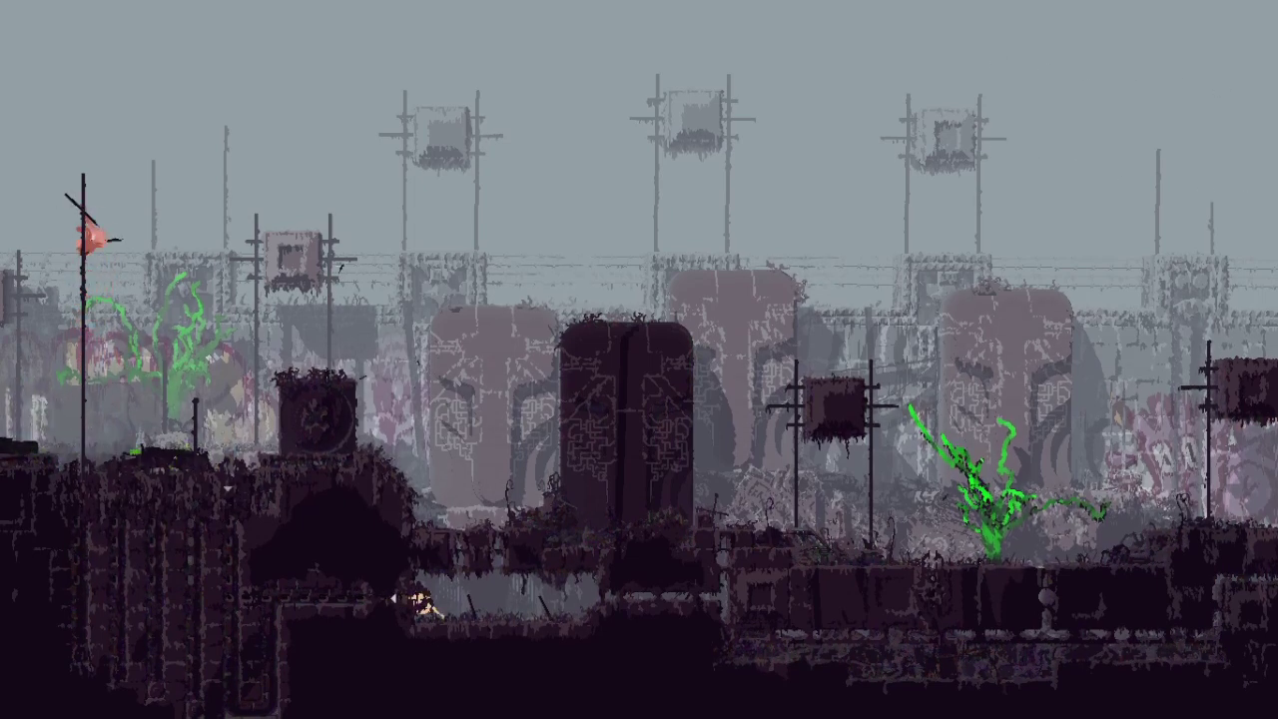
{"action": "key", "text": "Right"}
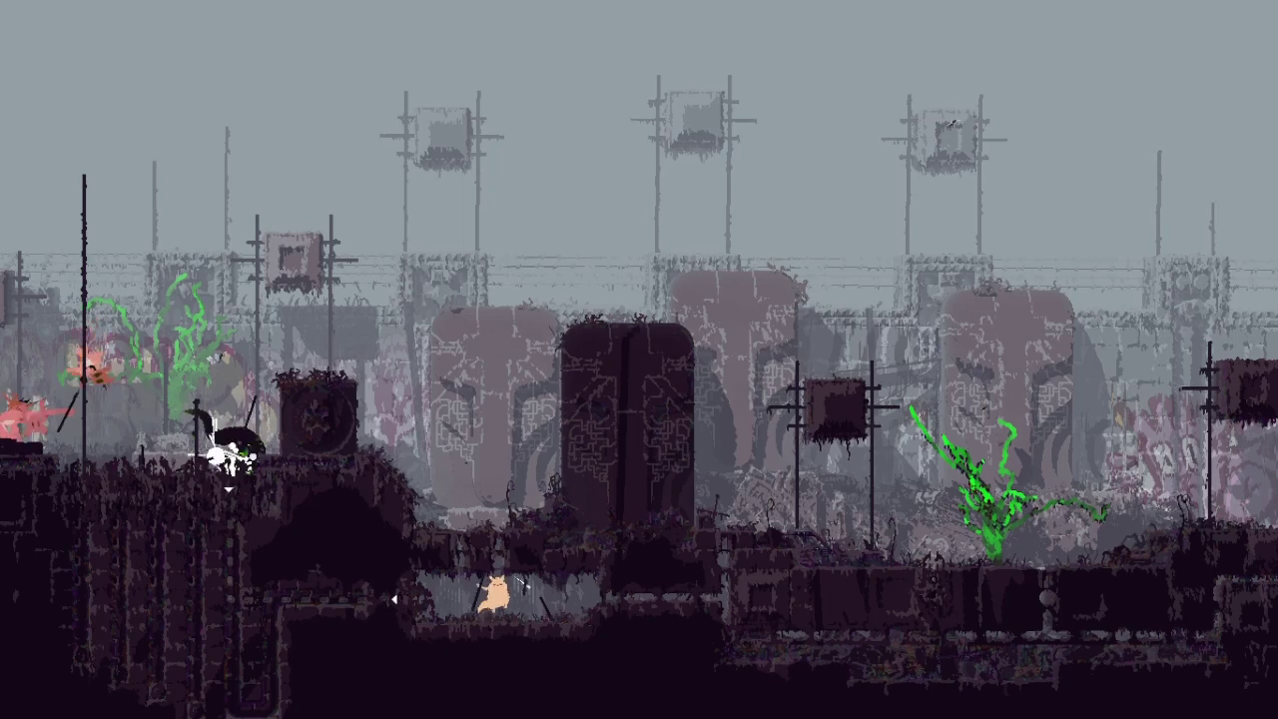
{"action": "key", "text": "Up"}
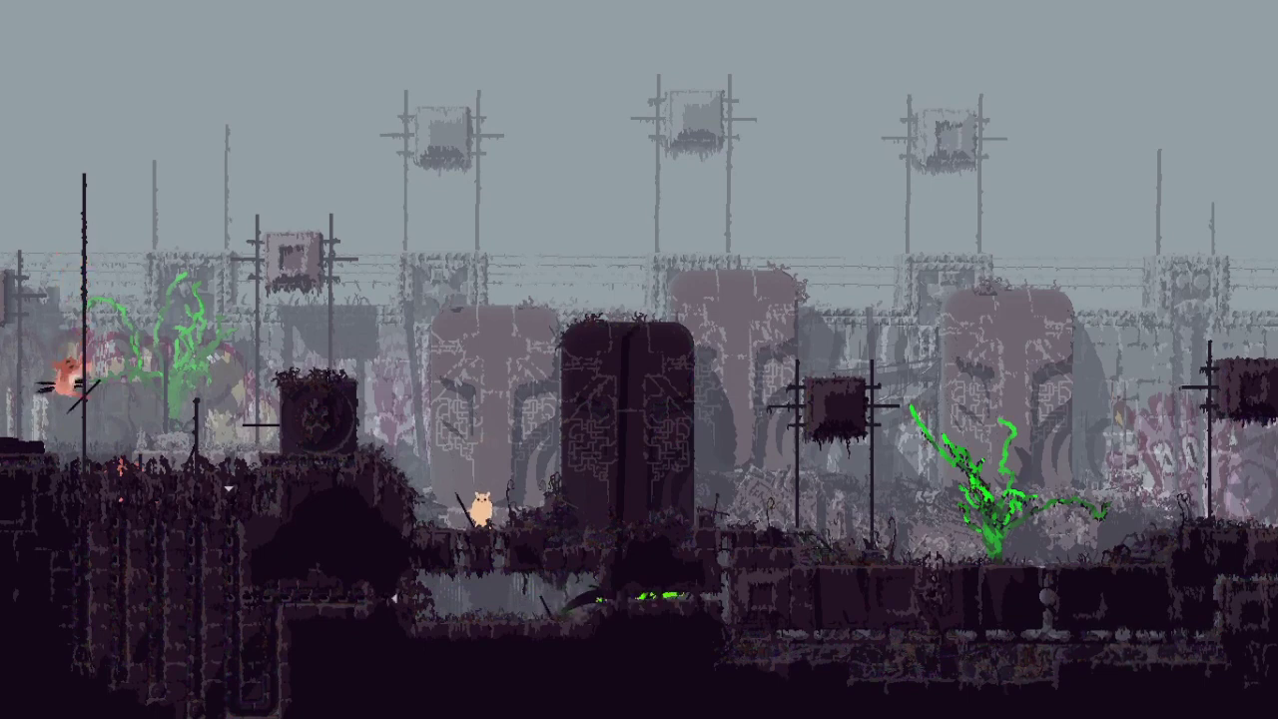
{"action": "key", "text": "Down"}
{"action": "key", "text": "Right"}
{"action": "key", "text": "Left"}
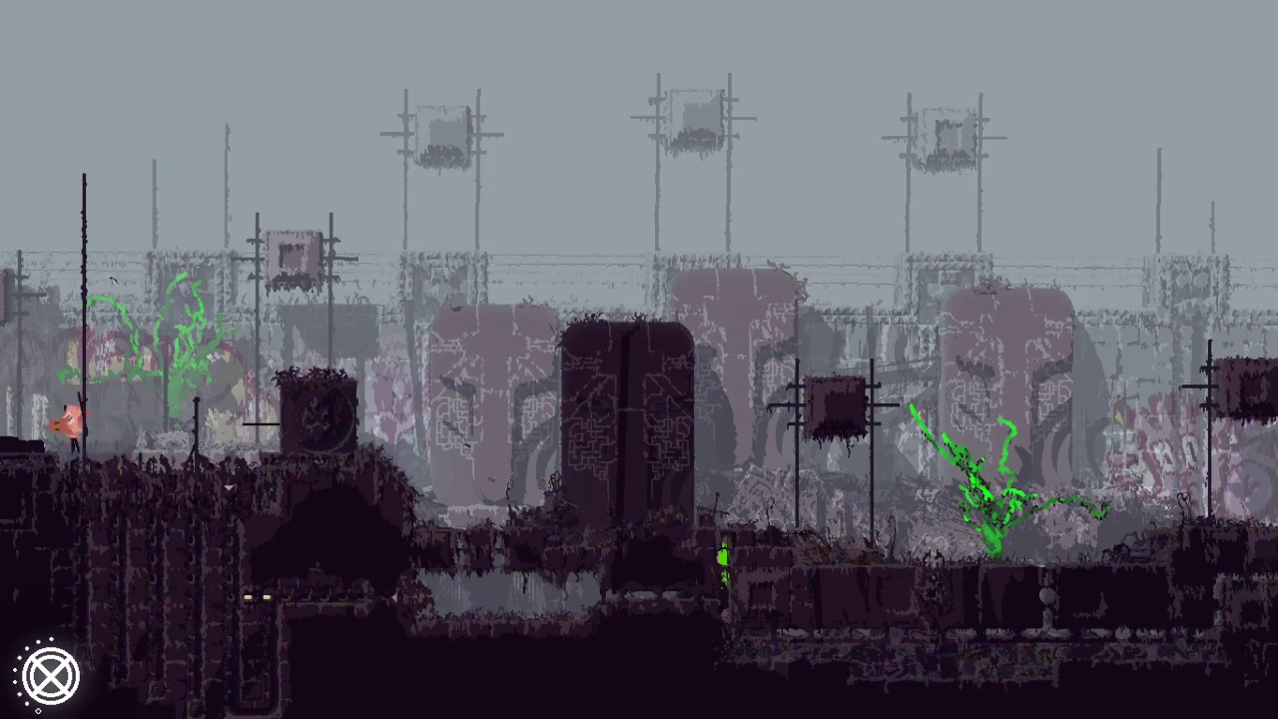
Step: Enter the totem room, lie low as the lizards approach, then retreat into the lower tunnel
{"action": "key", "text": "Left"}
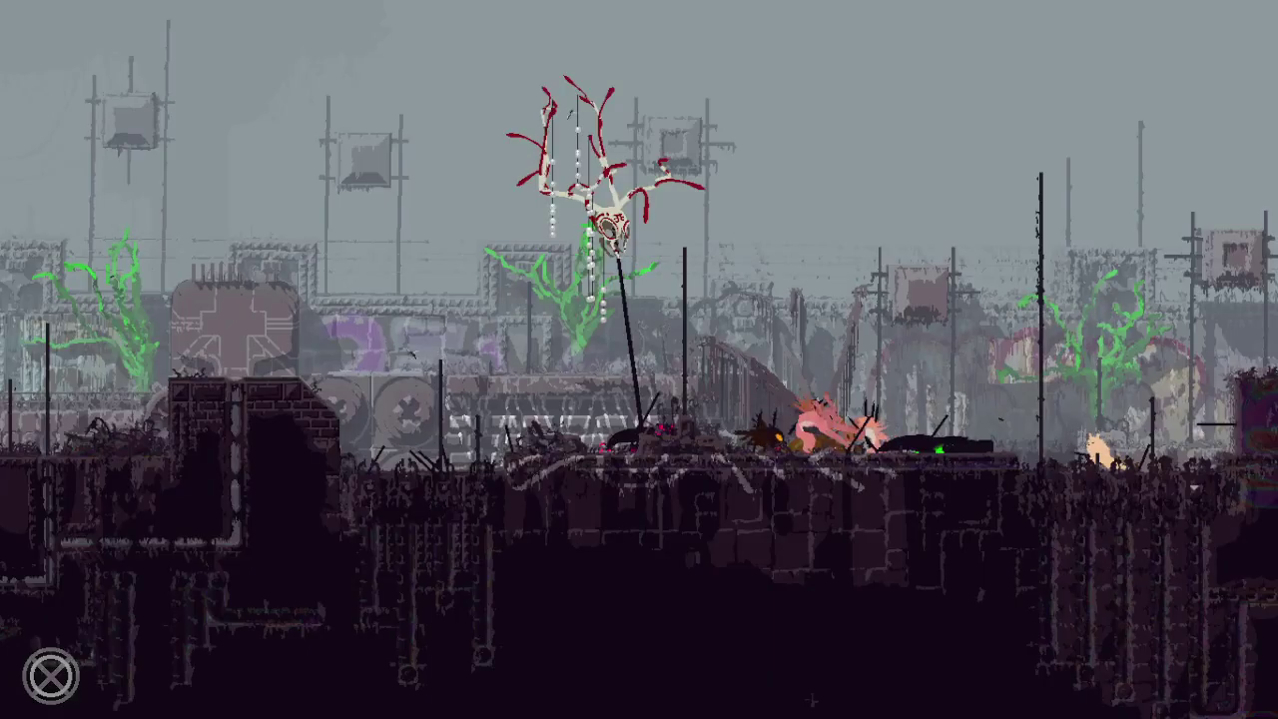
{"action": "key", "text": "Down"}
{"action": "key", "text": "Left"}
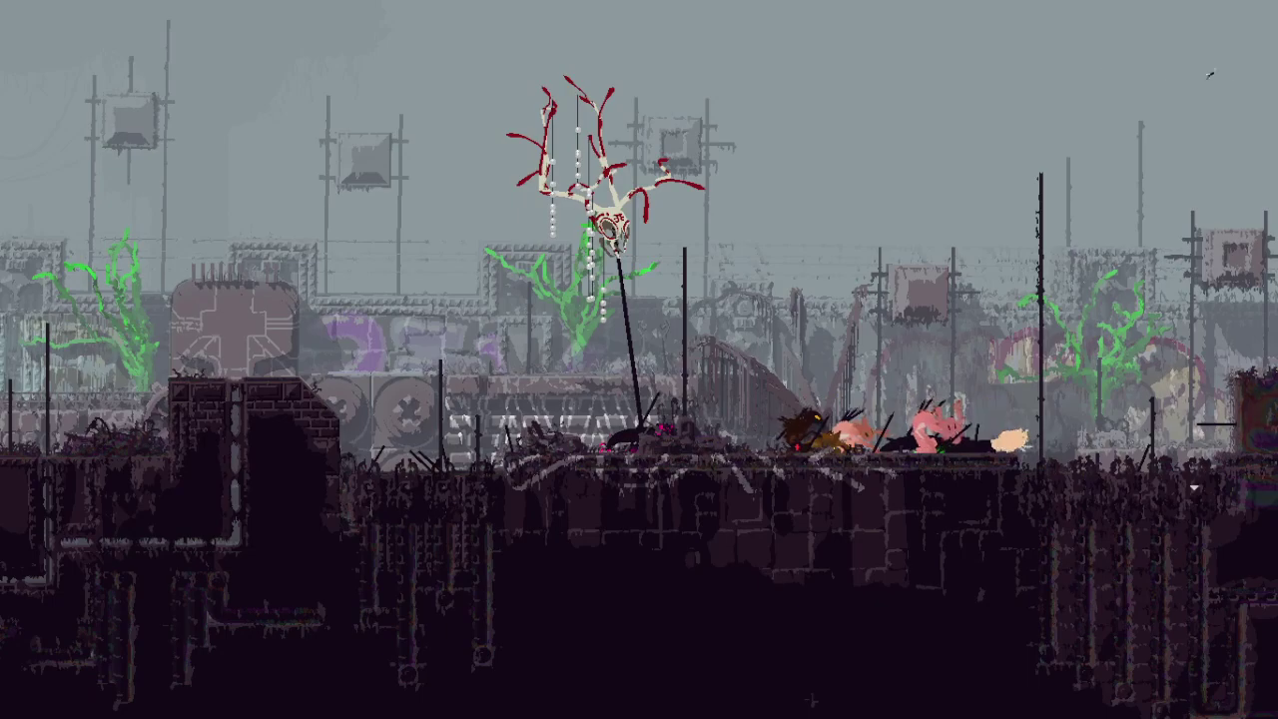
{"action": "key", "text": "Right"}
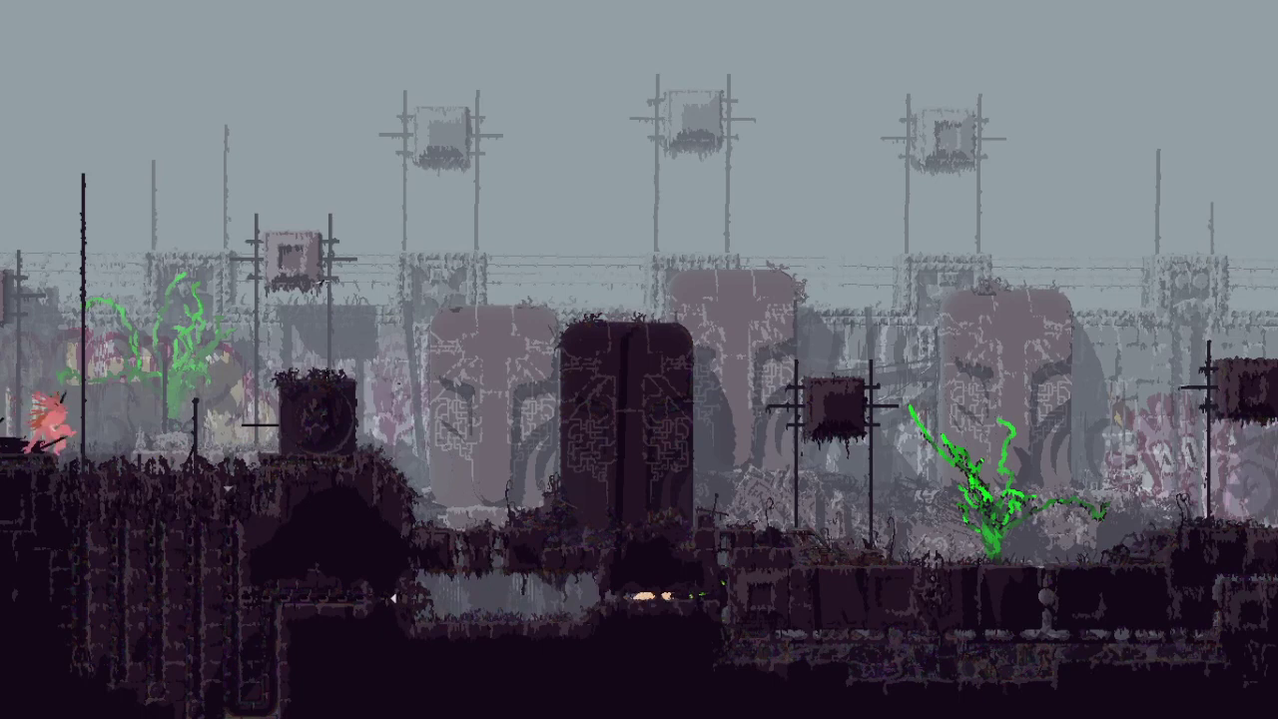
{"action": "key", "text": "Left"}
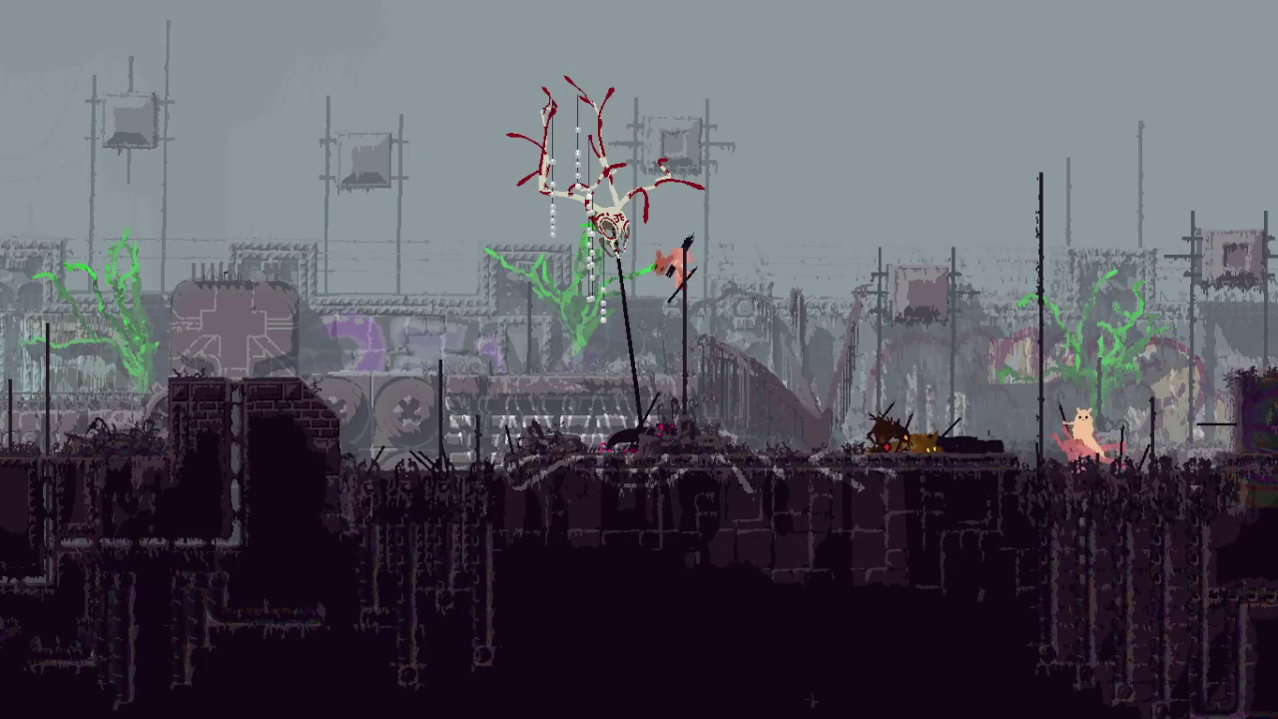
Step: Leap onto a pole away from the lizard, climb it, and move to the right screen
{"action": "key", "text": "Left"}
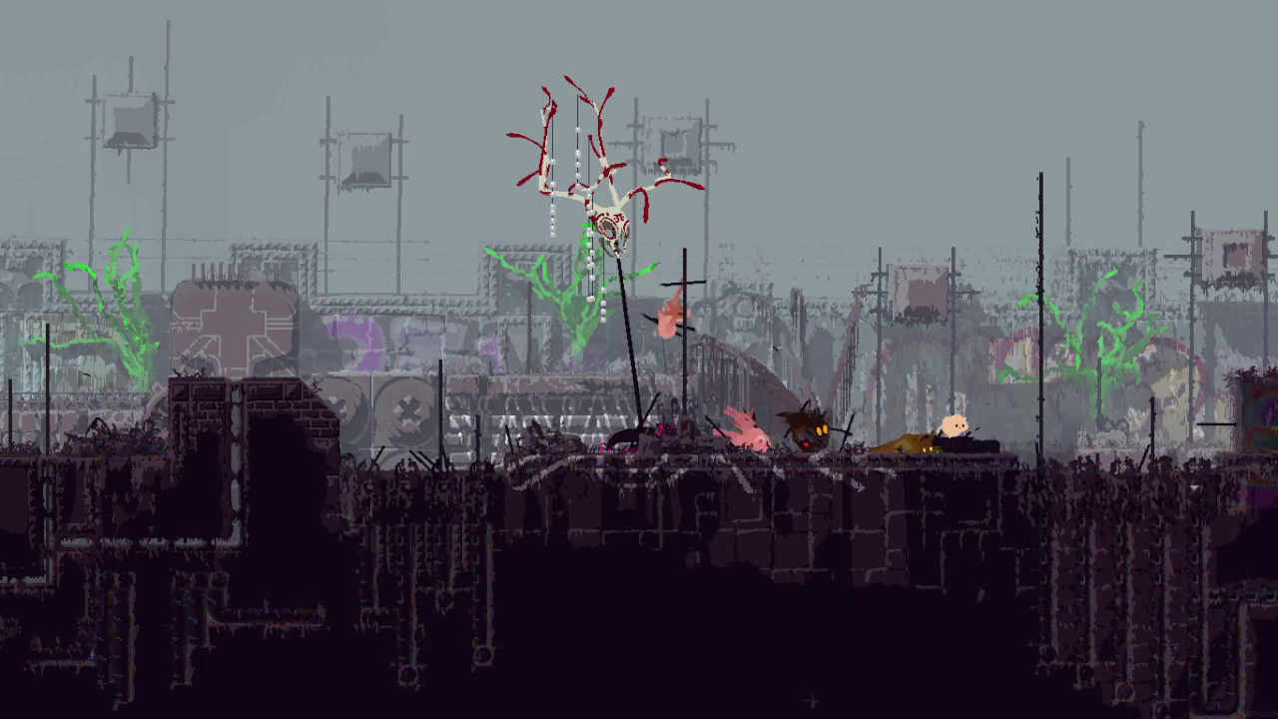
{"action": "key", "text": "Right"}
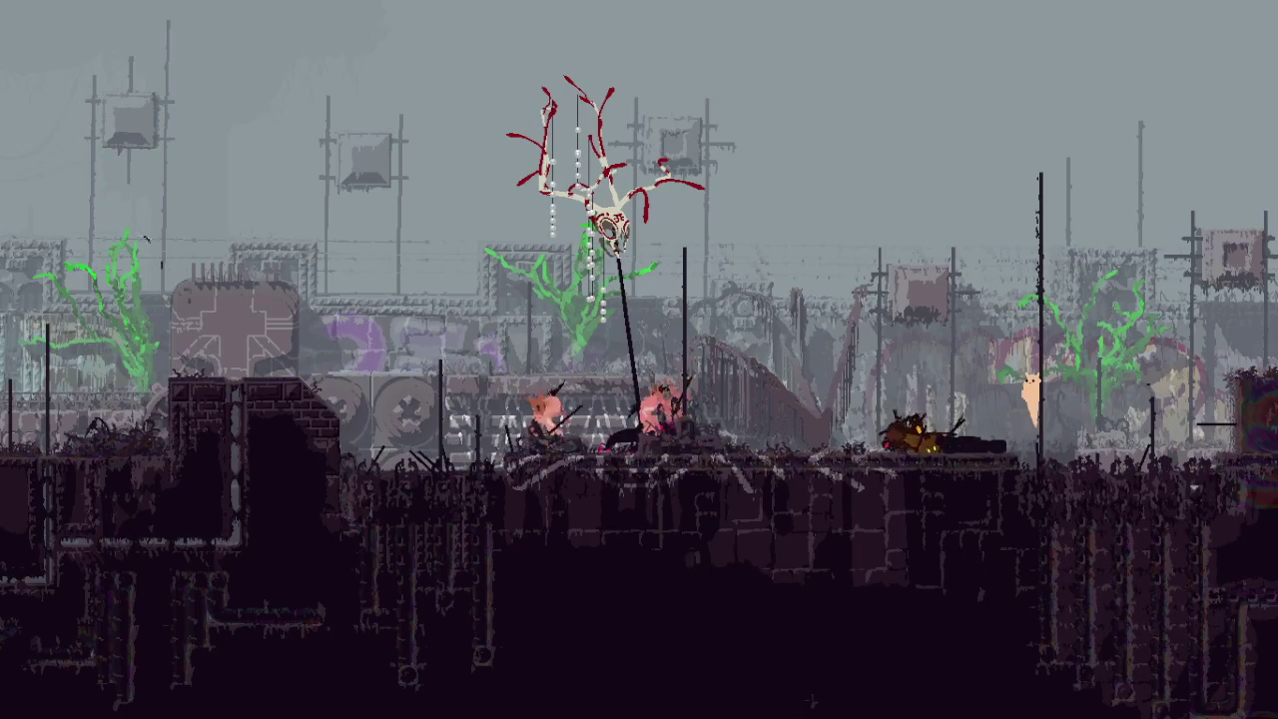
{"action": "key", "text": "Up"}
{"action": "key", "text": "Right"}
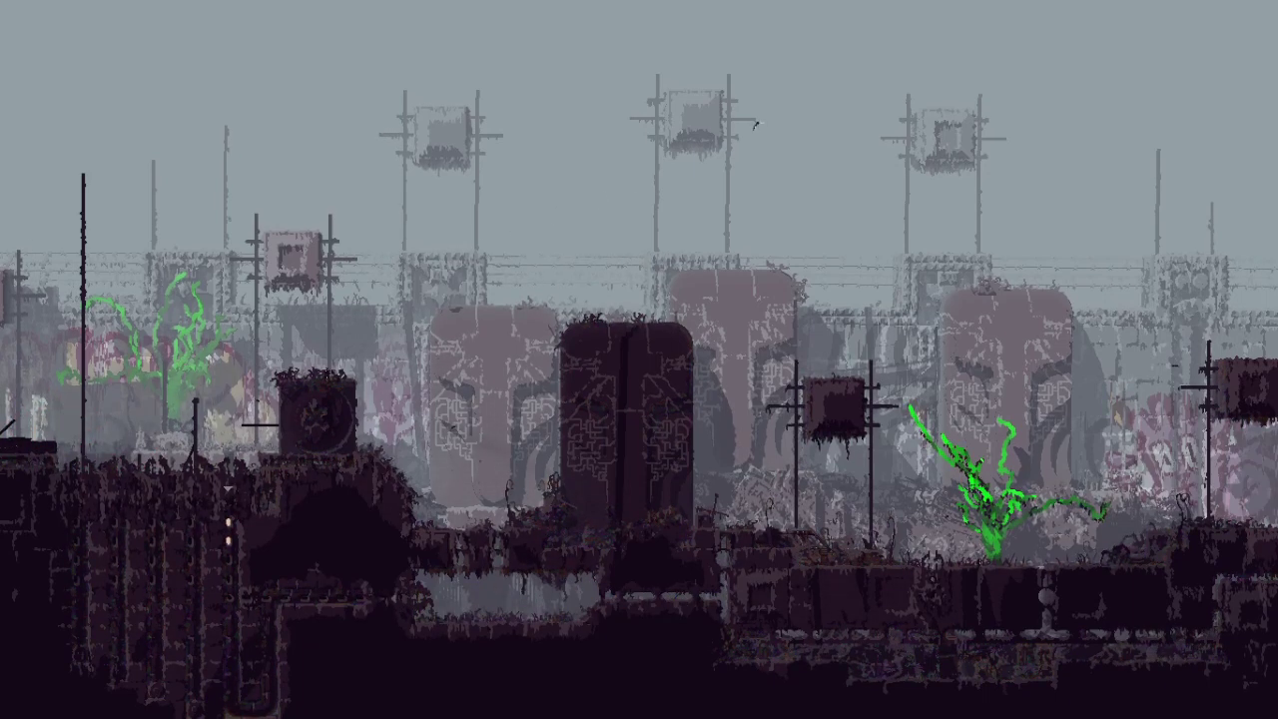
Step: Return to the totem room, run left past the lizards, and climb the left wall to exit
{"action": "key", "text": "Left"}
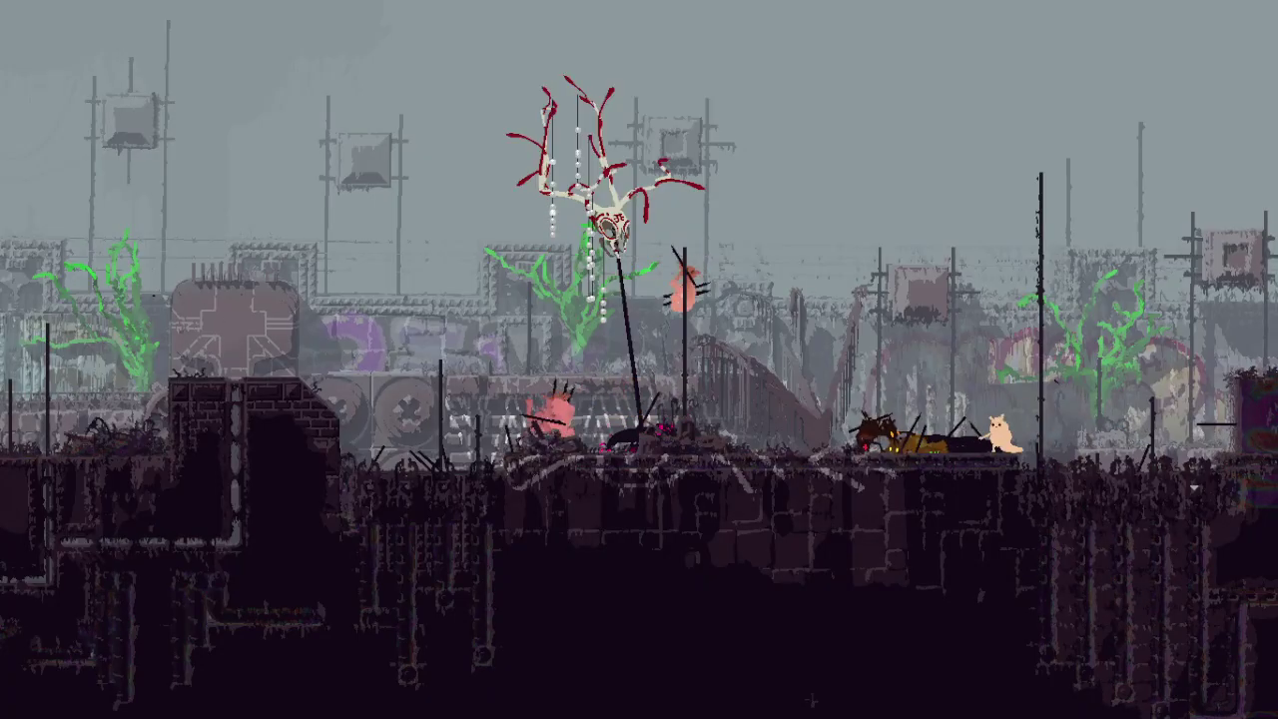
{"action": "key", "text": "Left"}
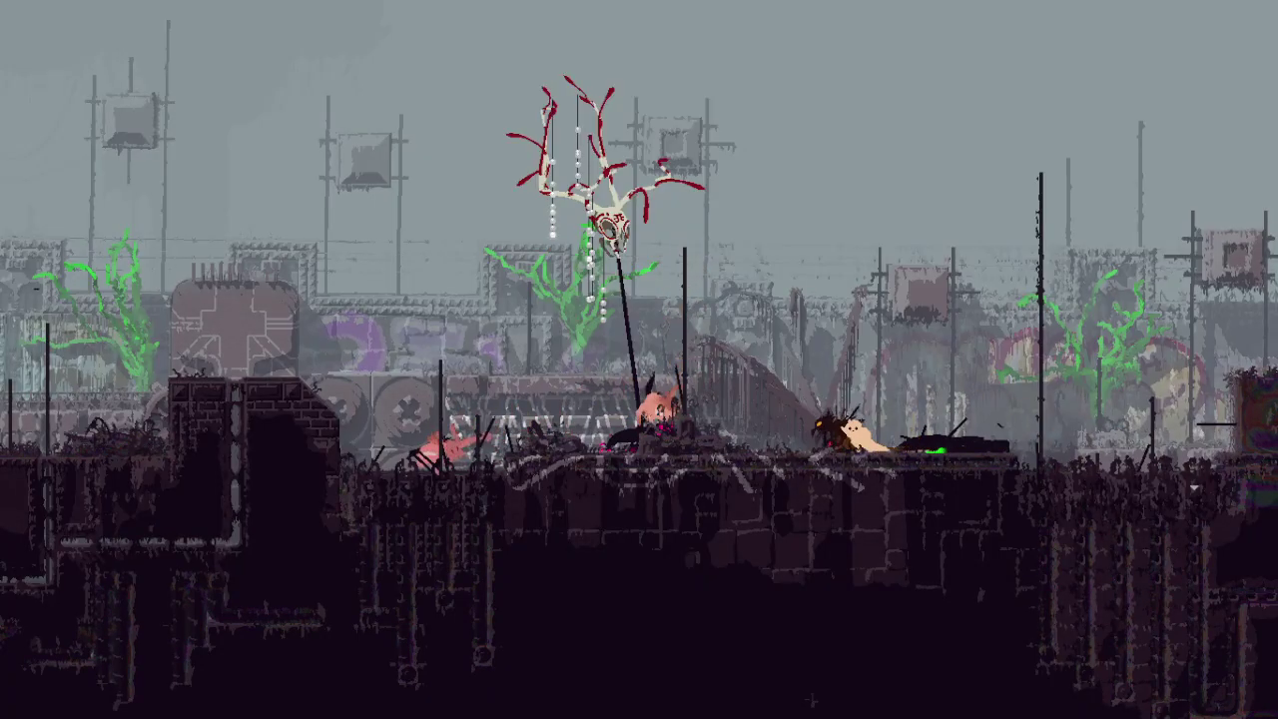
{"action": "key", "text": "Right"}
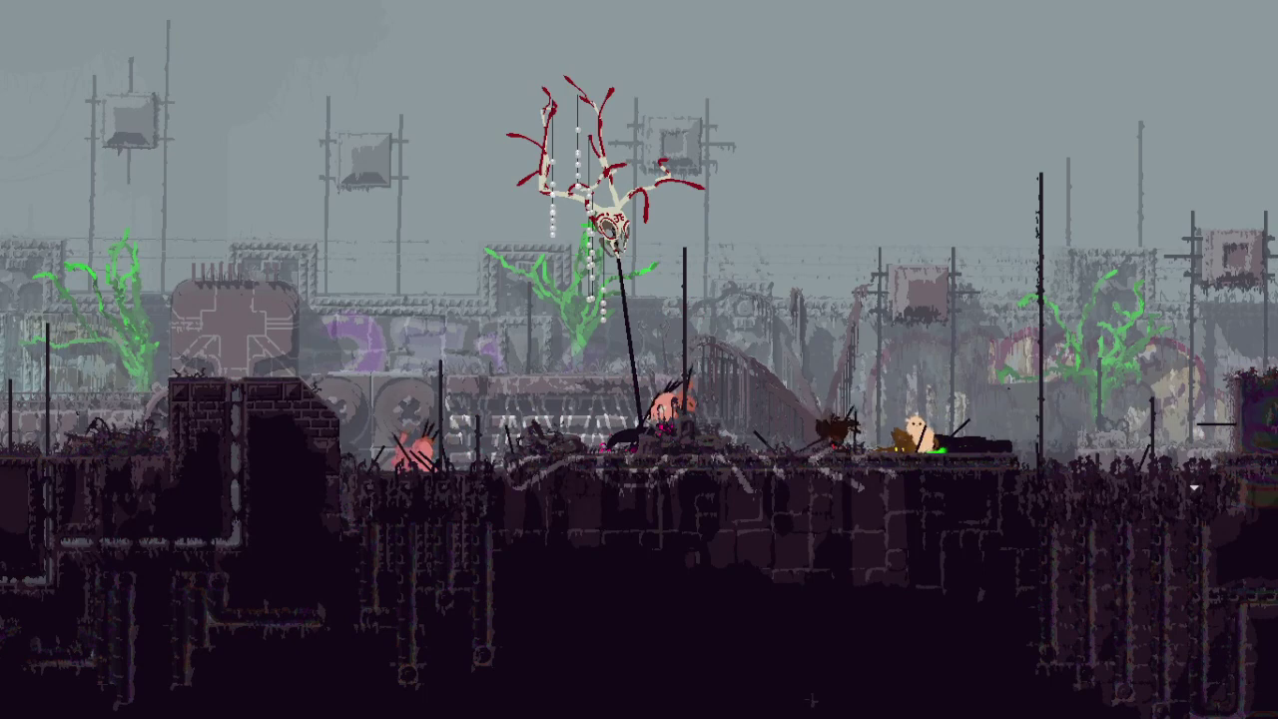
{"action": "key", "text": "Left"}
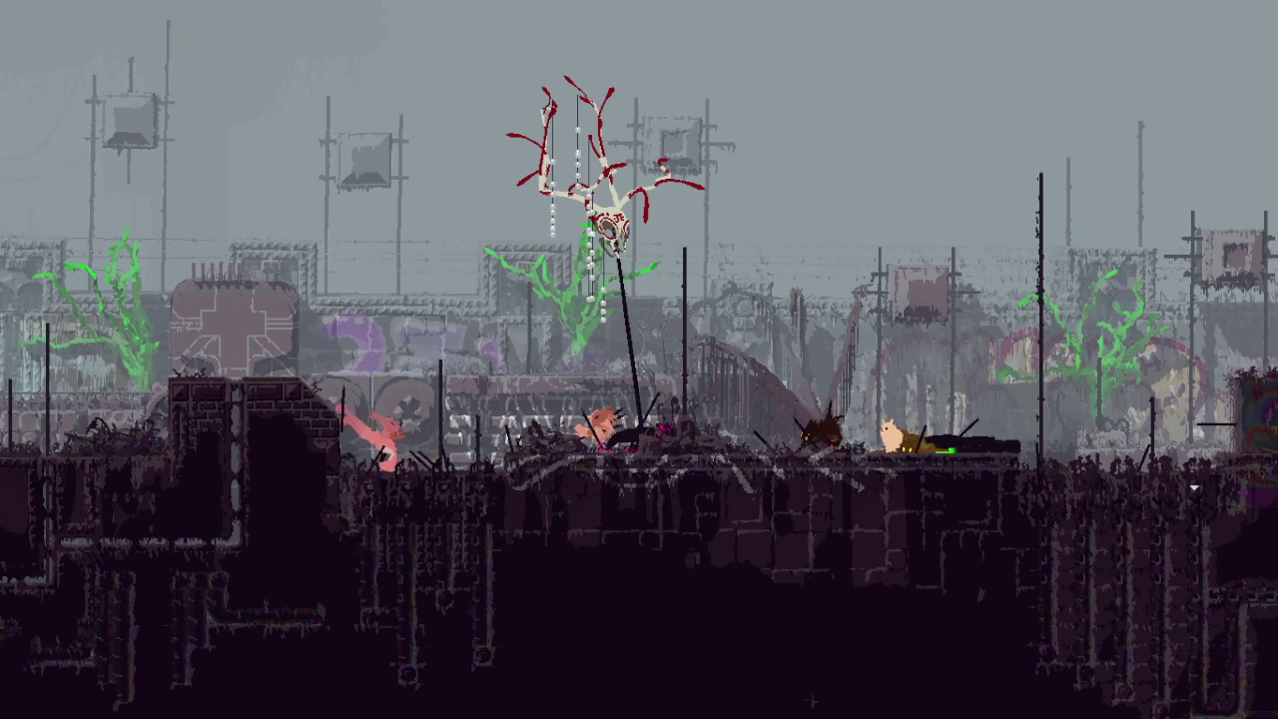
{"action": "key", "text": "Left"}
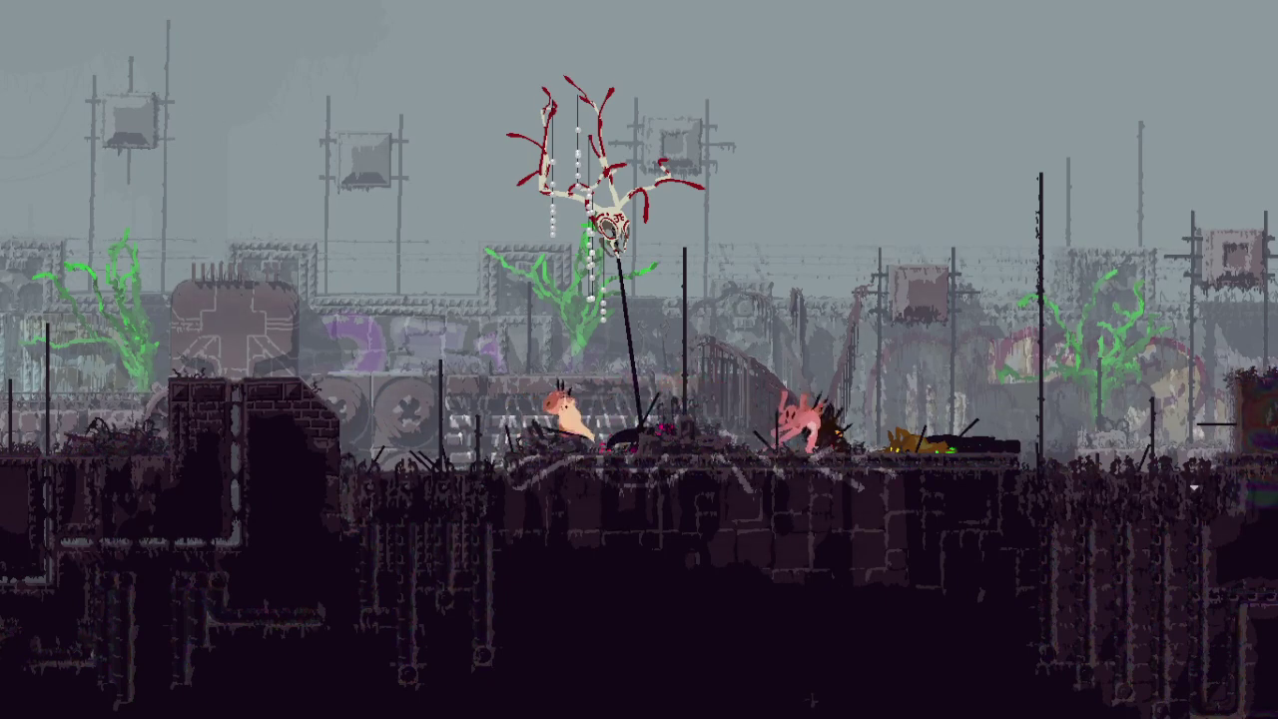
{"action": "key", "text": "Left"}
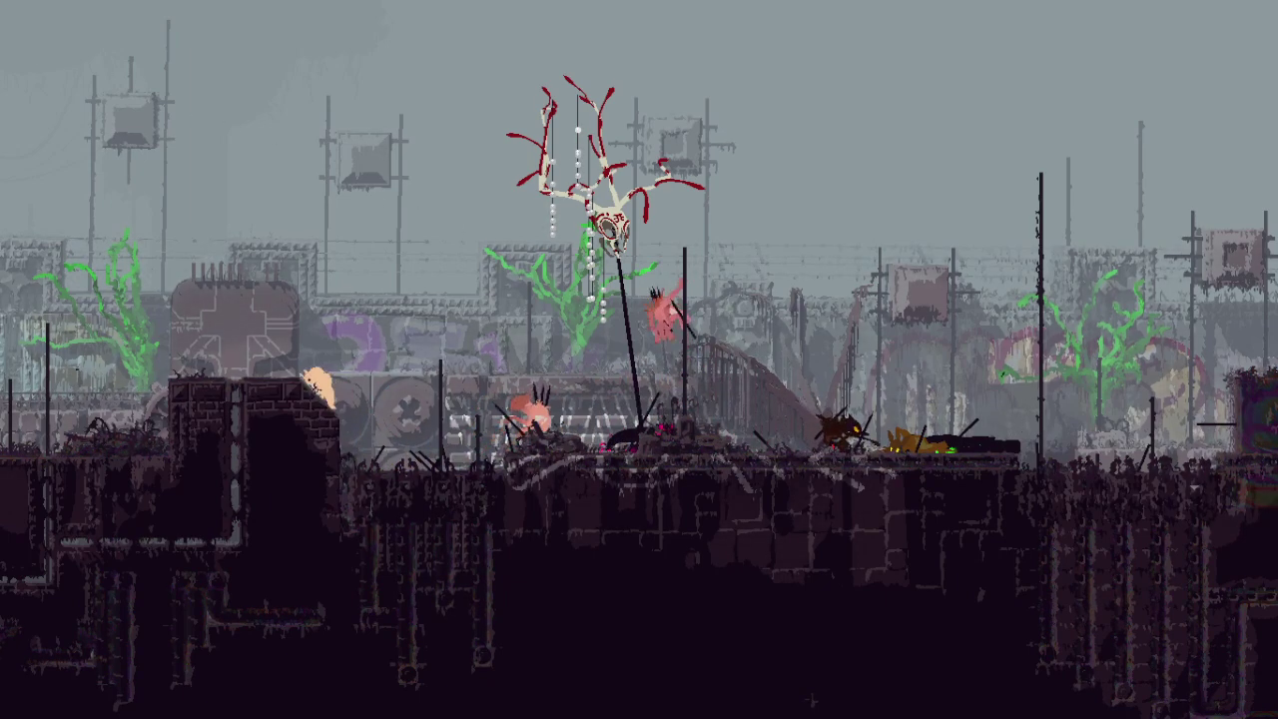
{"action": "key", "text": "Left"}
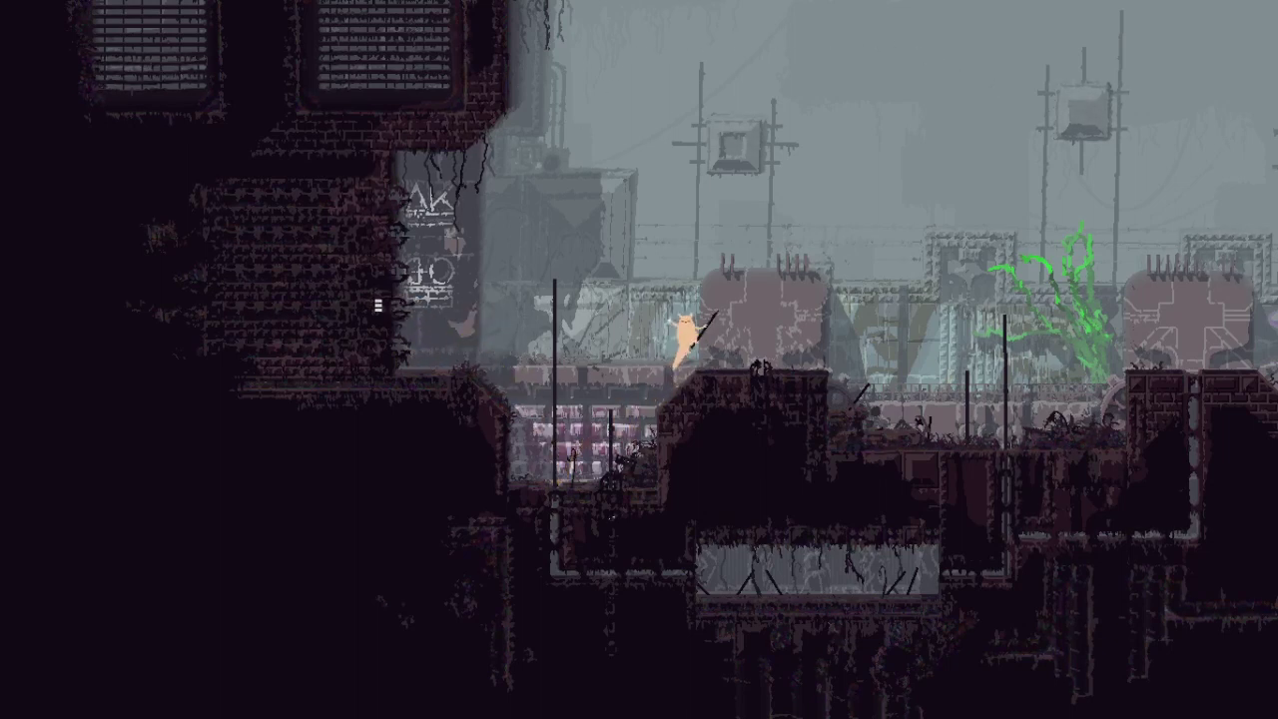
{"action": "key", "text": "Right"}
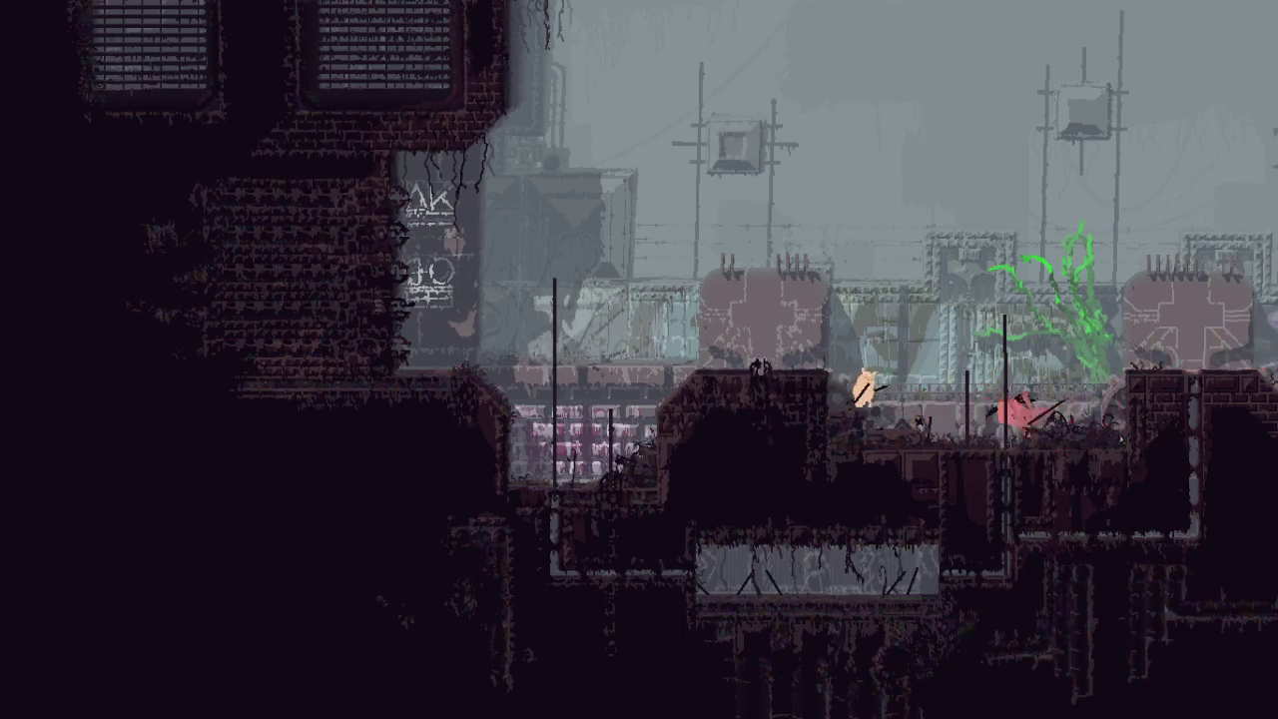
{"action": "key", "text": "Left"}
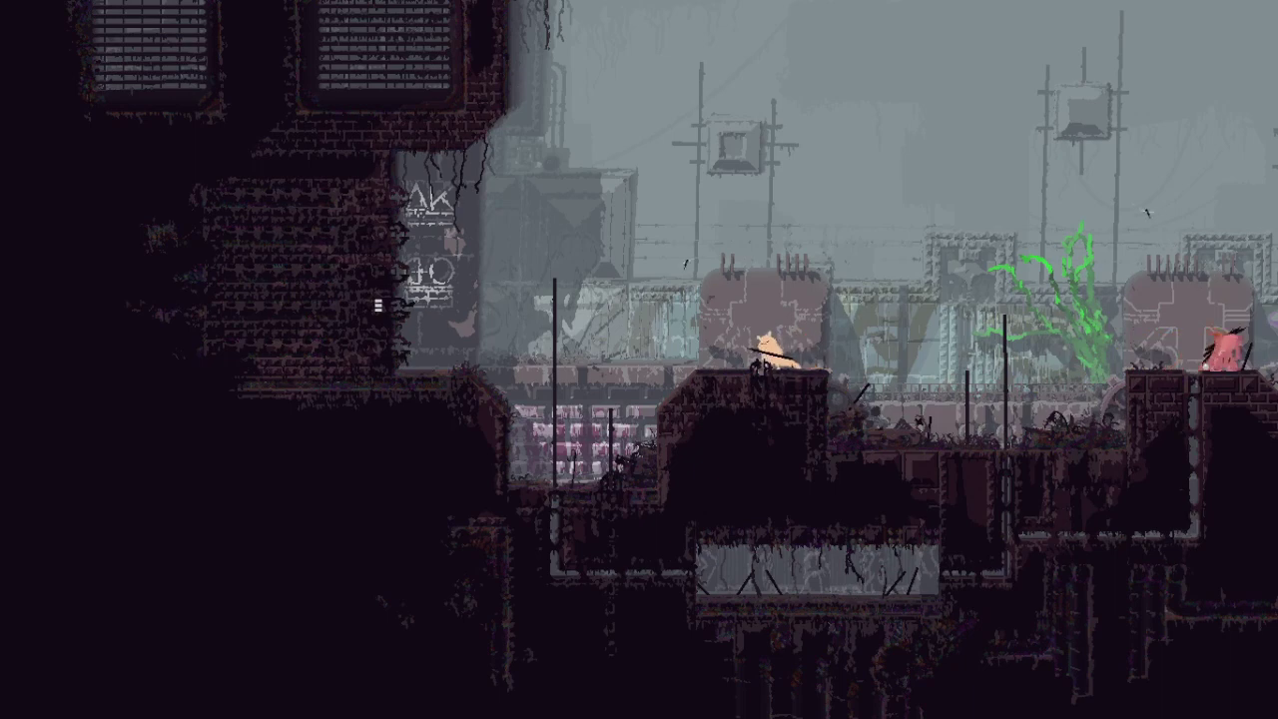
Step: Drop to the pole, dodge the lizard, glance at the region map, then head left
{"action": "key", "text": "space"}
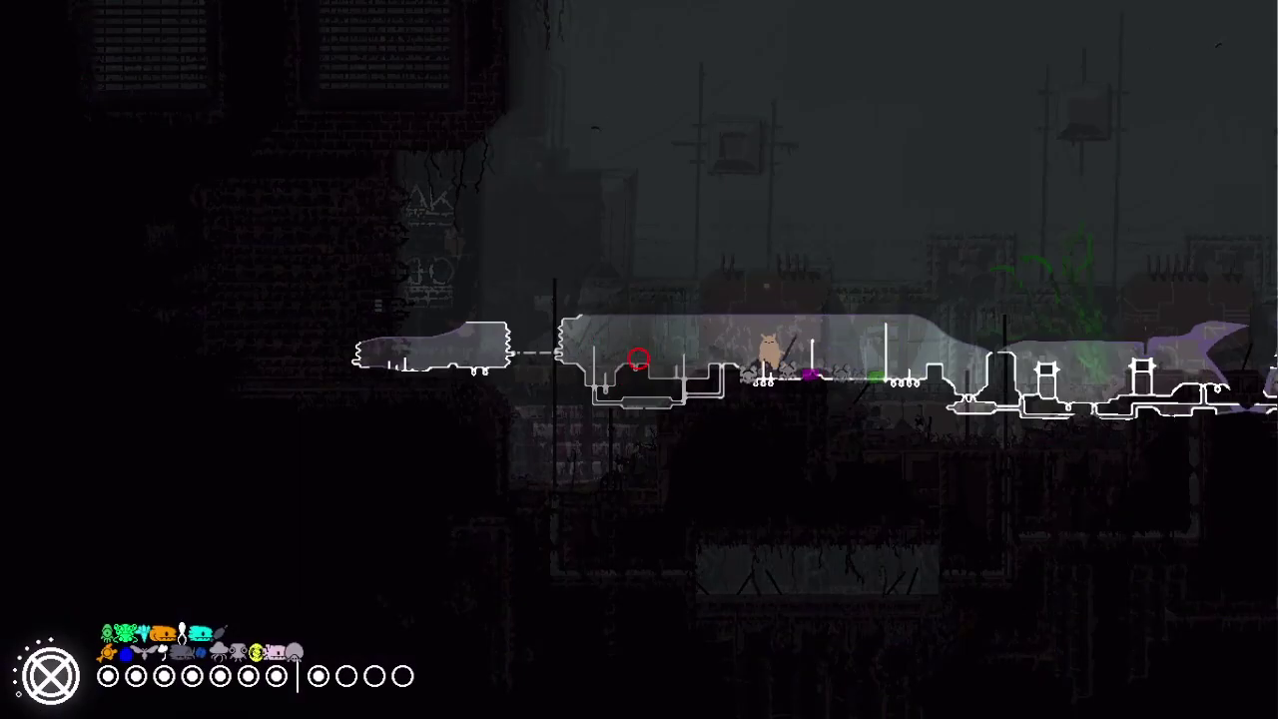
{"action": "key", "text": "Left"}
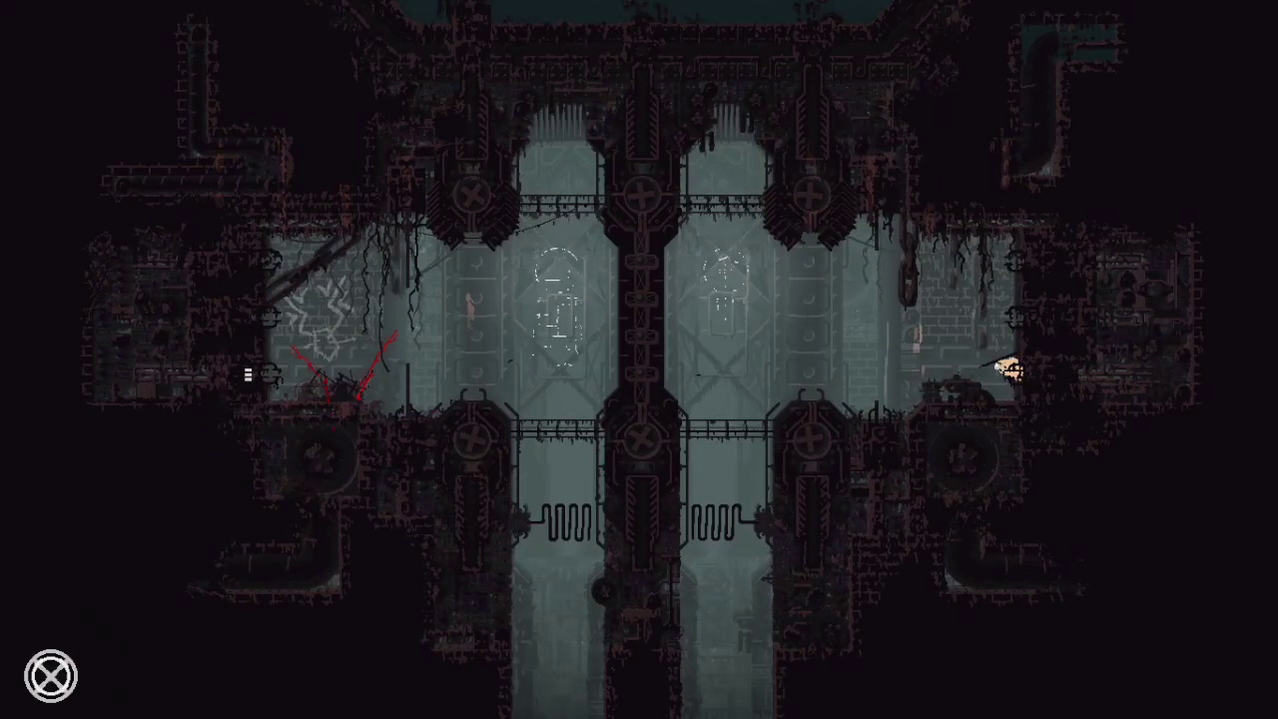
Step: Walk left, climb the middle pillar's pole, leap to the left ledge, and crawl into the pipe
{"action": "key", "text": "Left"}
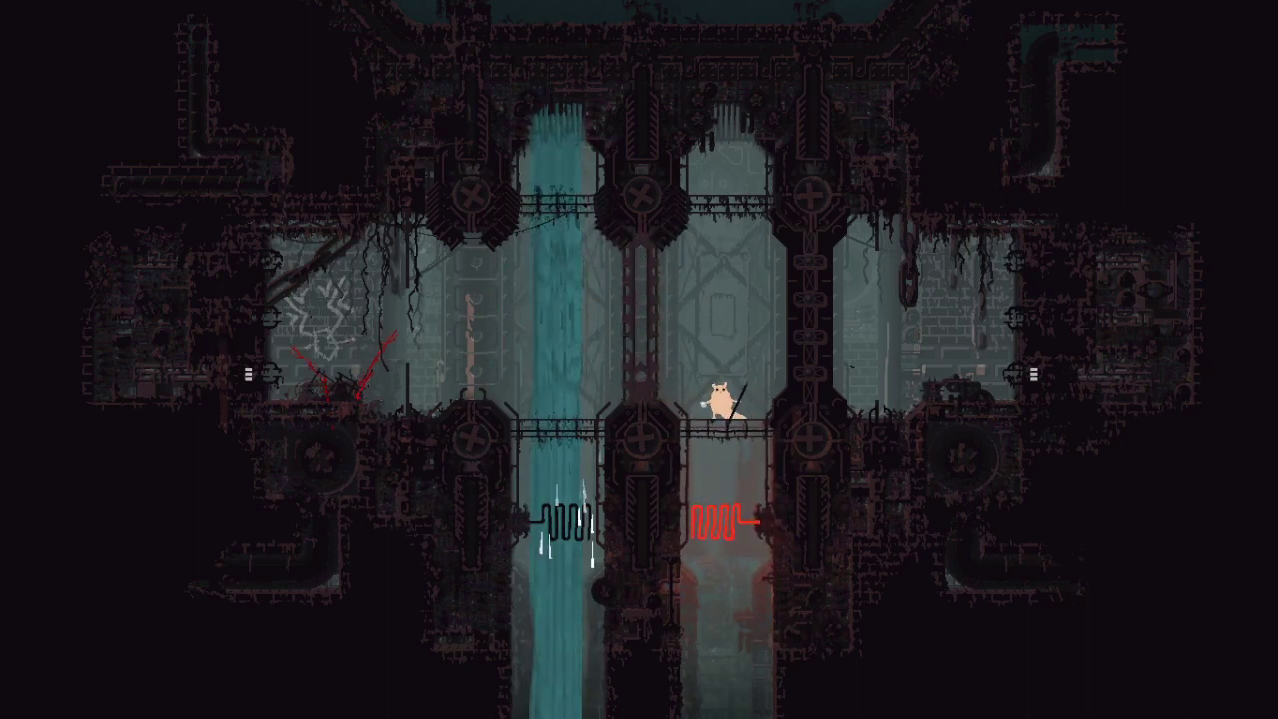
{"action": "key", "text": "Left"}
{"action": "key", "text": "Up"}
{"action": "key", "text": "Left"}
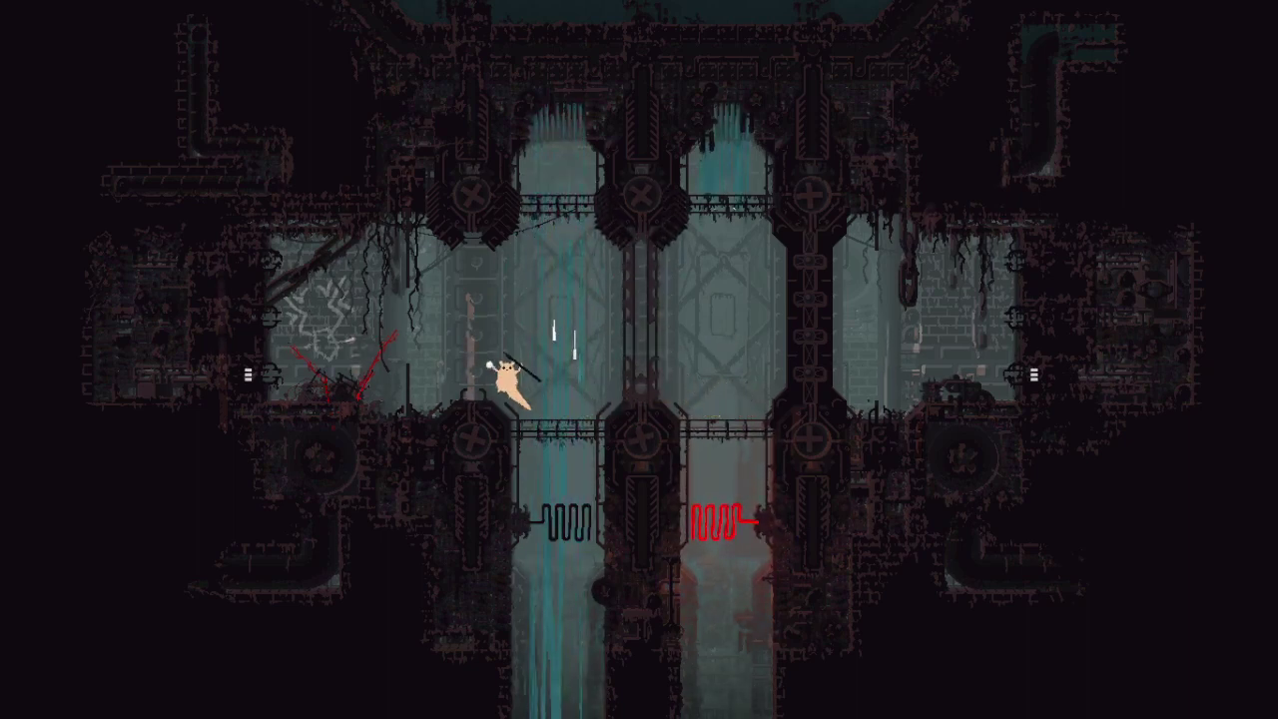
{"action": "key", "text": "Left"}
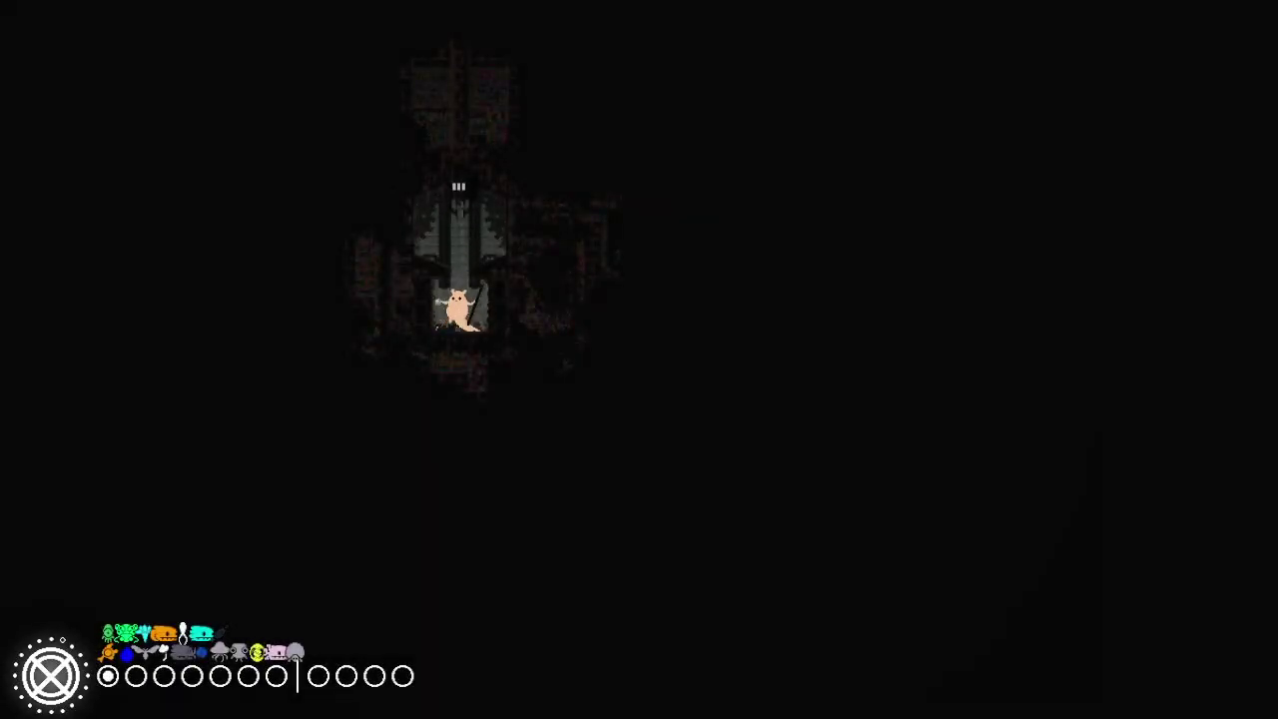
Step: Climb the shaft into the exit pipe, leap off the chain-room pole, and enter the dark room
{"action": "key", "text": "Up"}
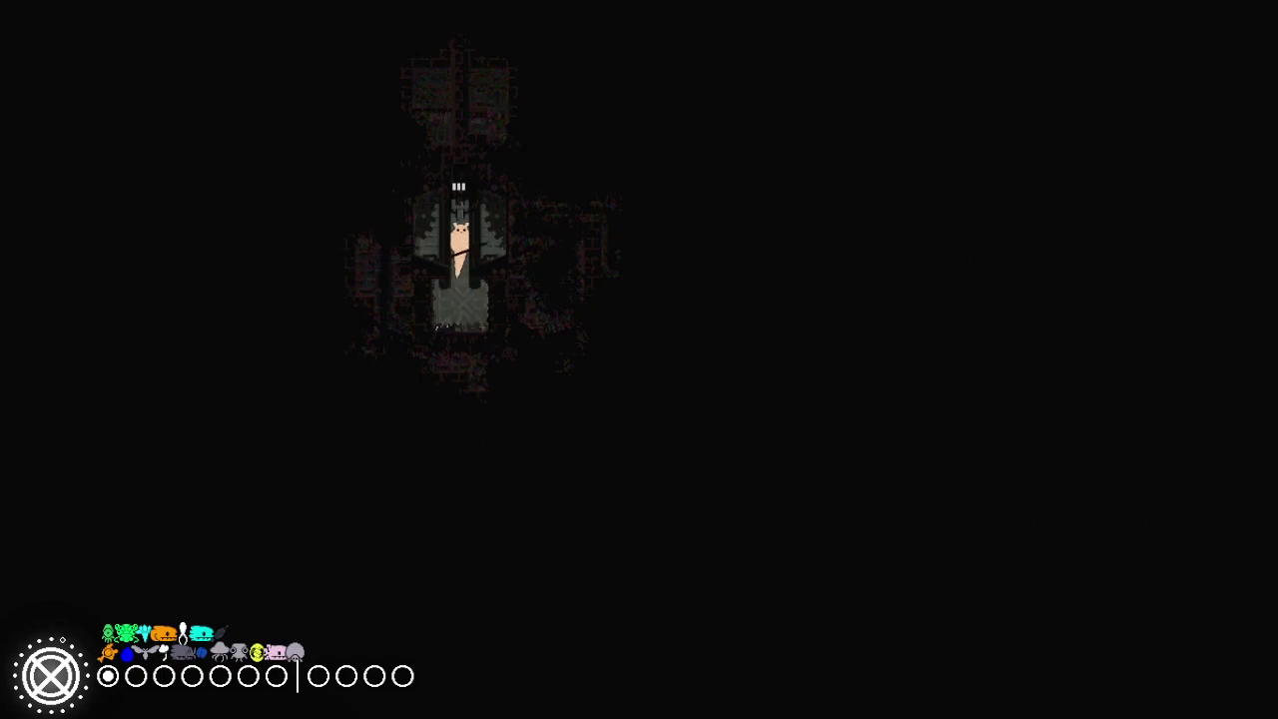
{"action": "key", "text": "Up"}
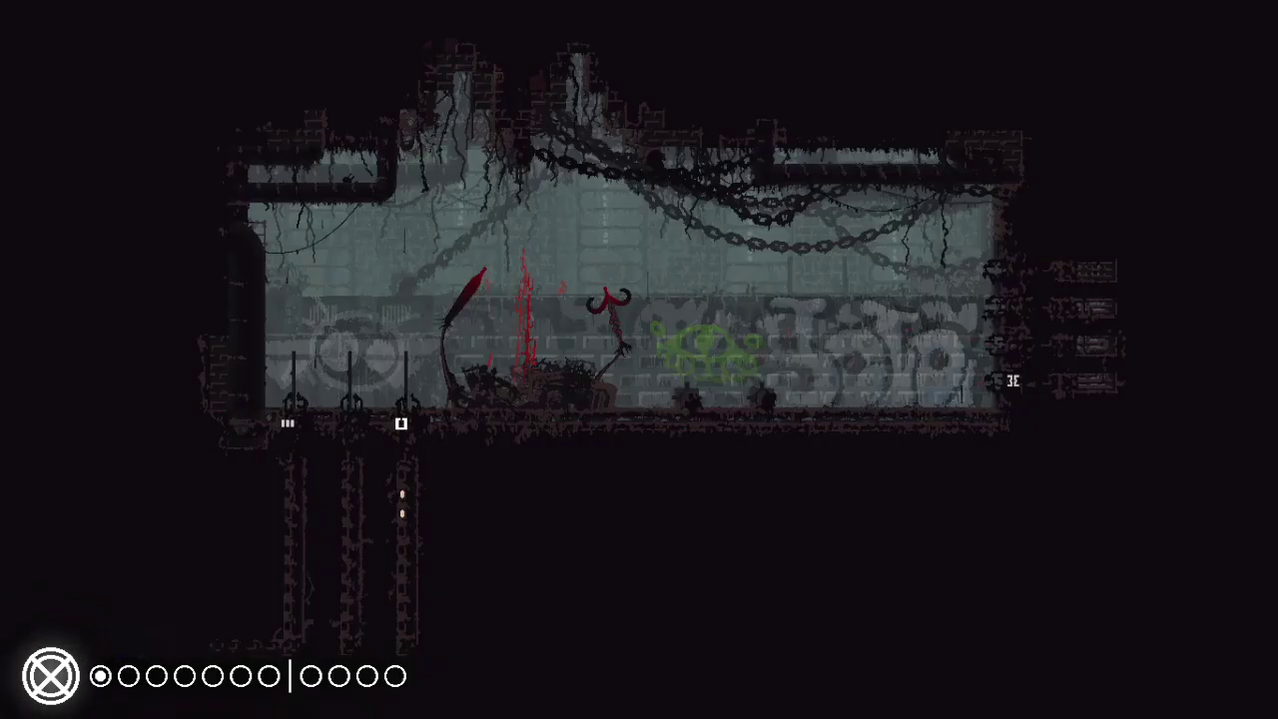
{"action": "key", "text": "Up"}
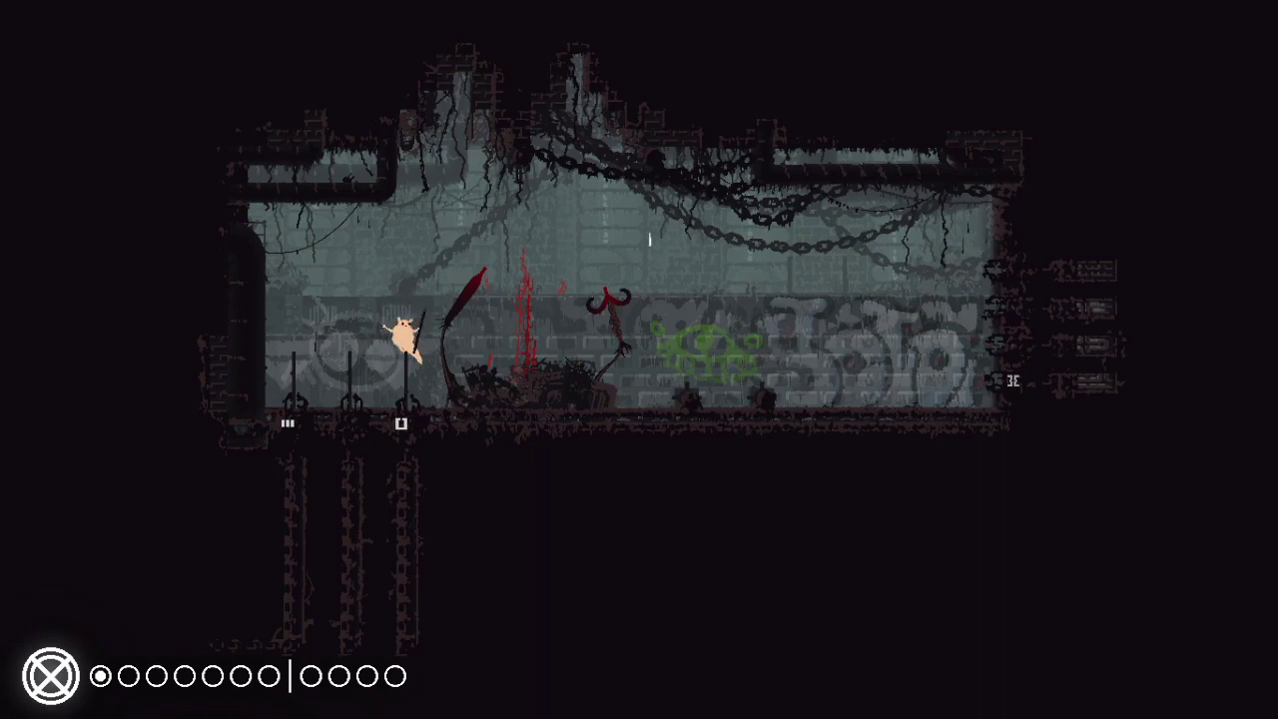
{"action": "key", "text": "Left"}
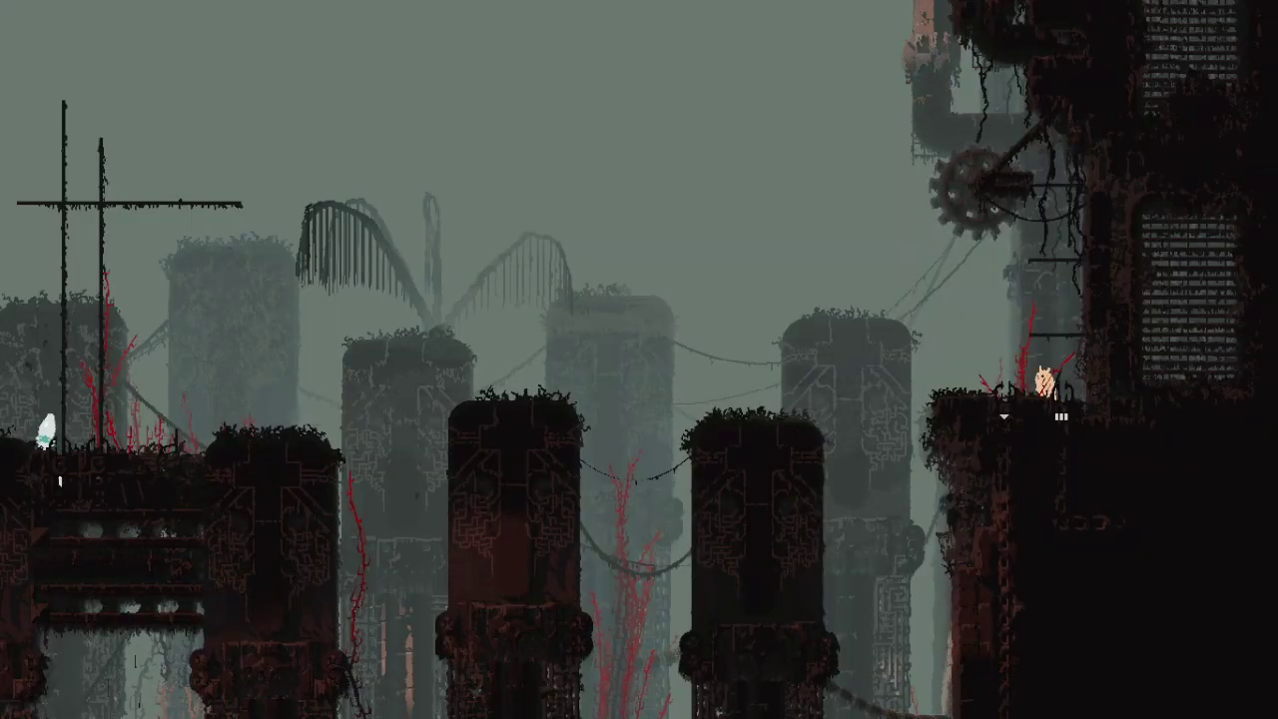
{"action": "key", "text": "Up"}
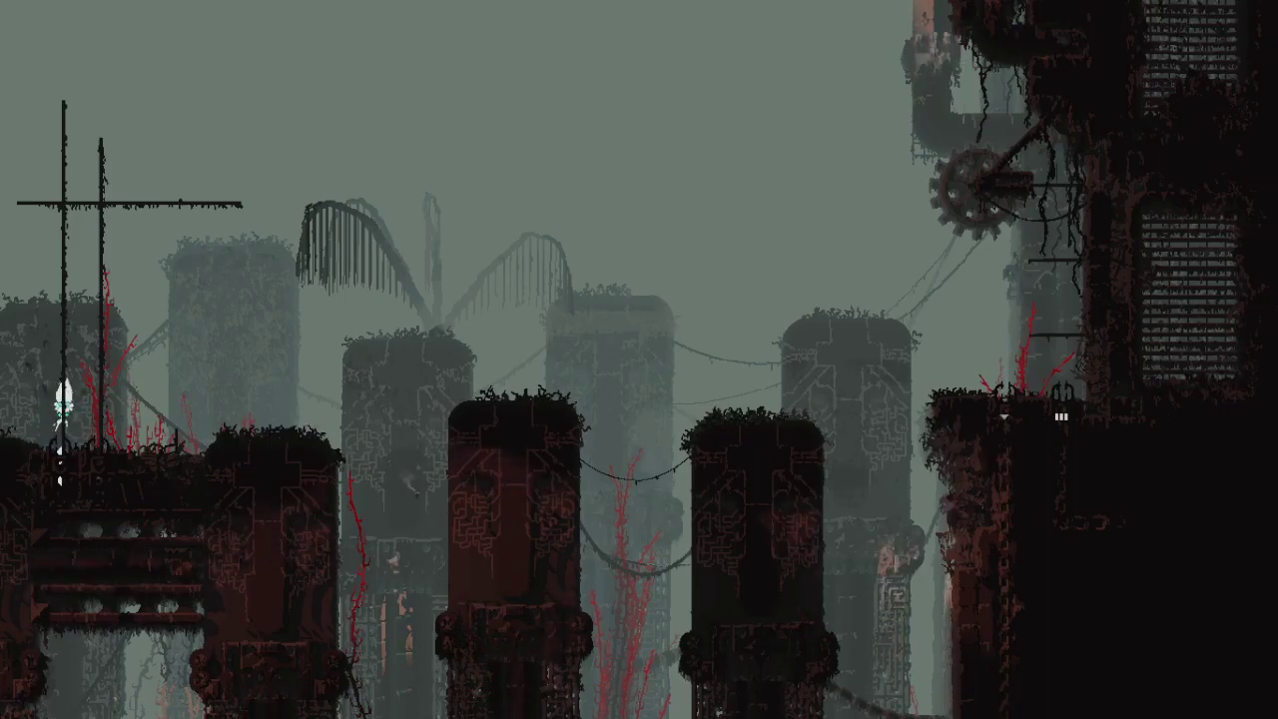
{"action": "key", "text": "Left"}
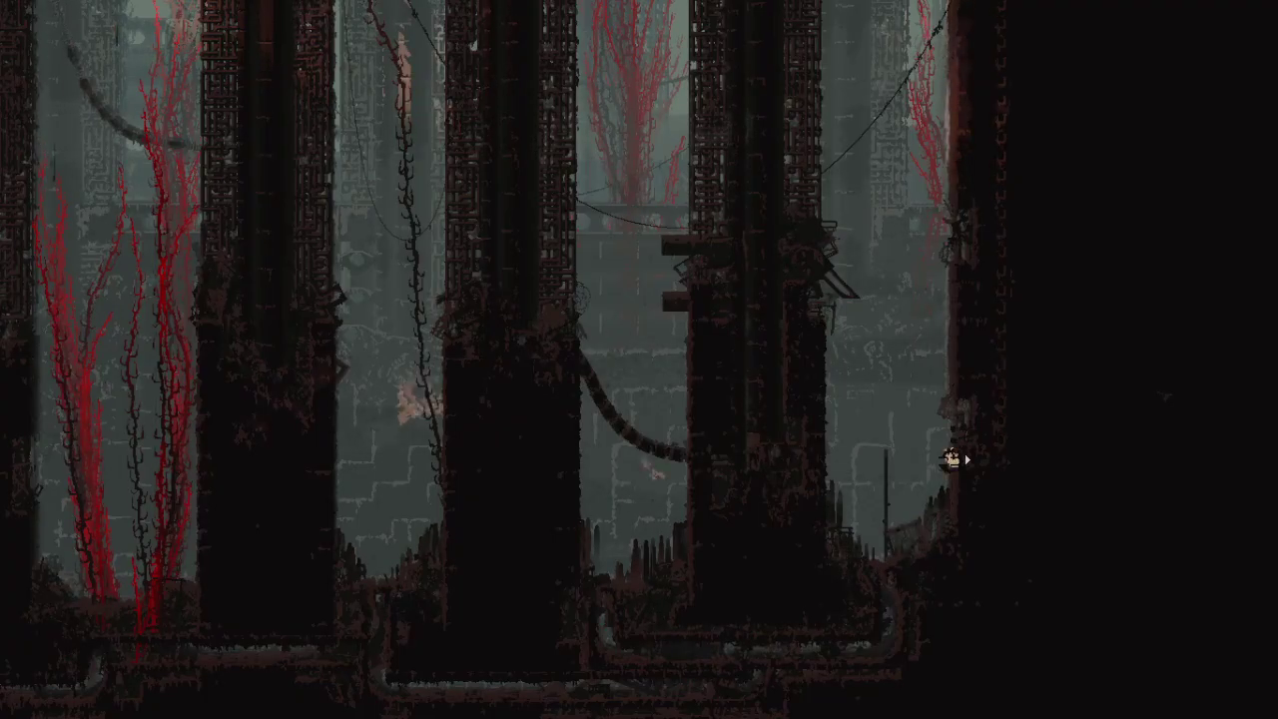
Step: Drop to the lower floor, walk left, and climb the pole into the left pipe entrance
{"action": "key", "text": "Left"}
{"action": "key", "text": "Left"}
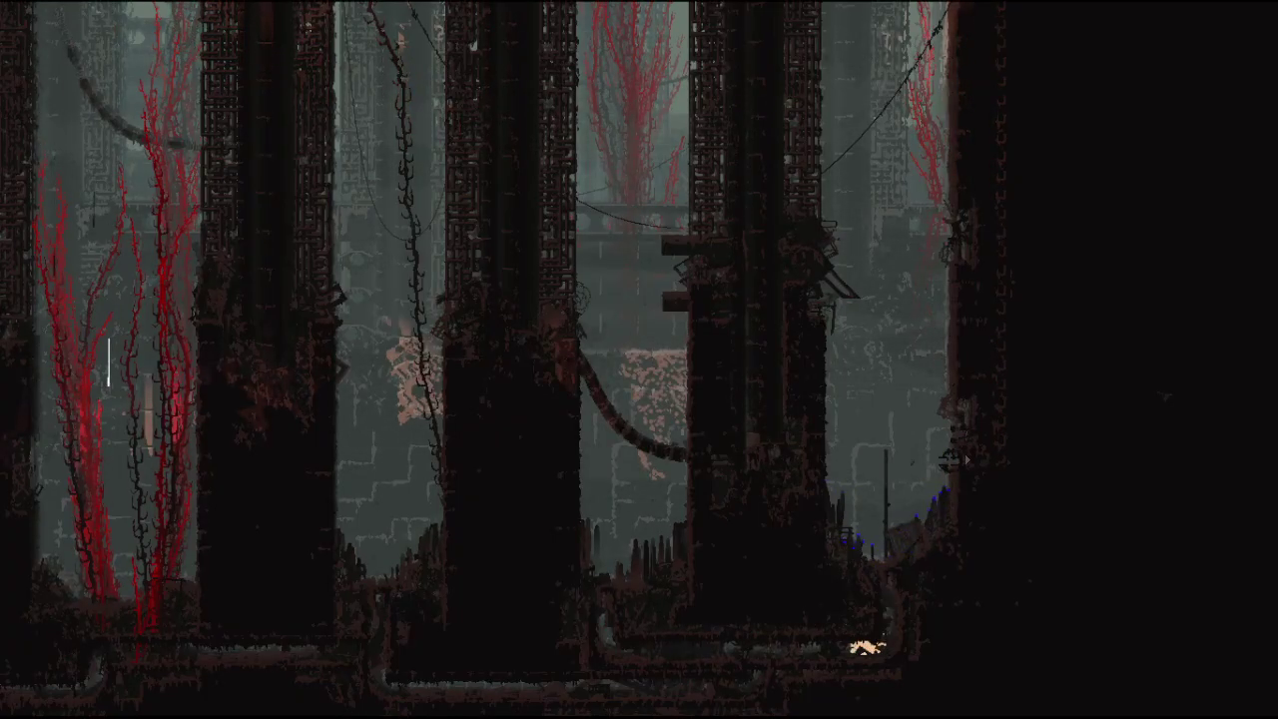
{"action": "key", "text": "Left"}
{"action": "key", "text": "Left"}
{"action": "key", "text": "Left"}
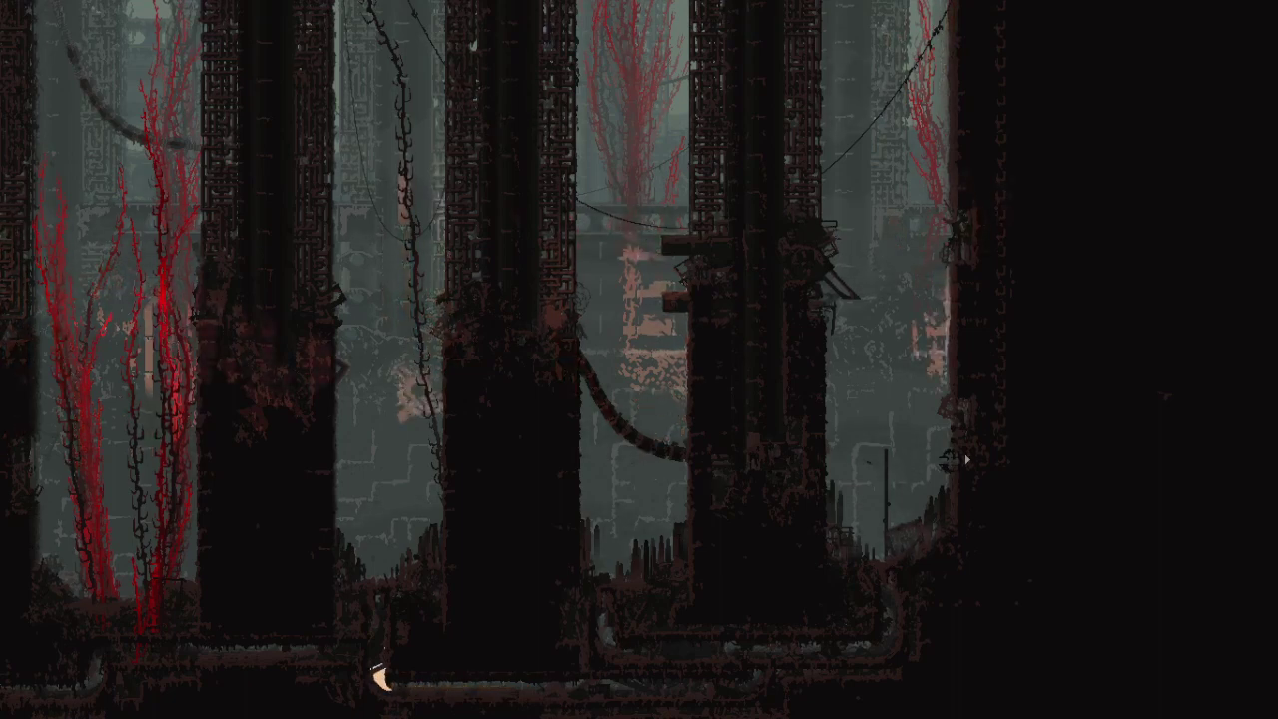
{"action": "key", "text": "Left"}
{"action": "key", "text": "Left"}
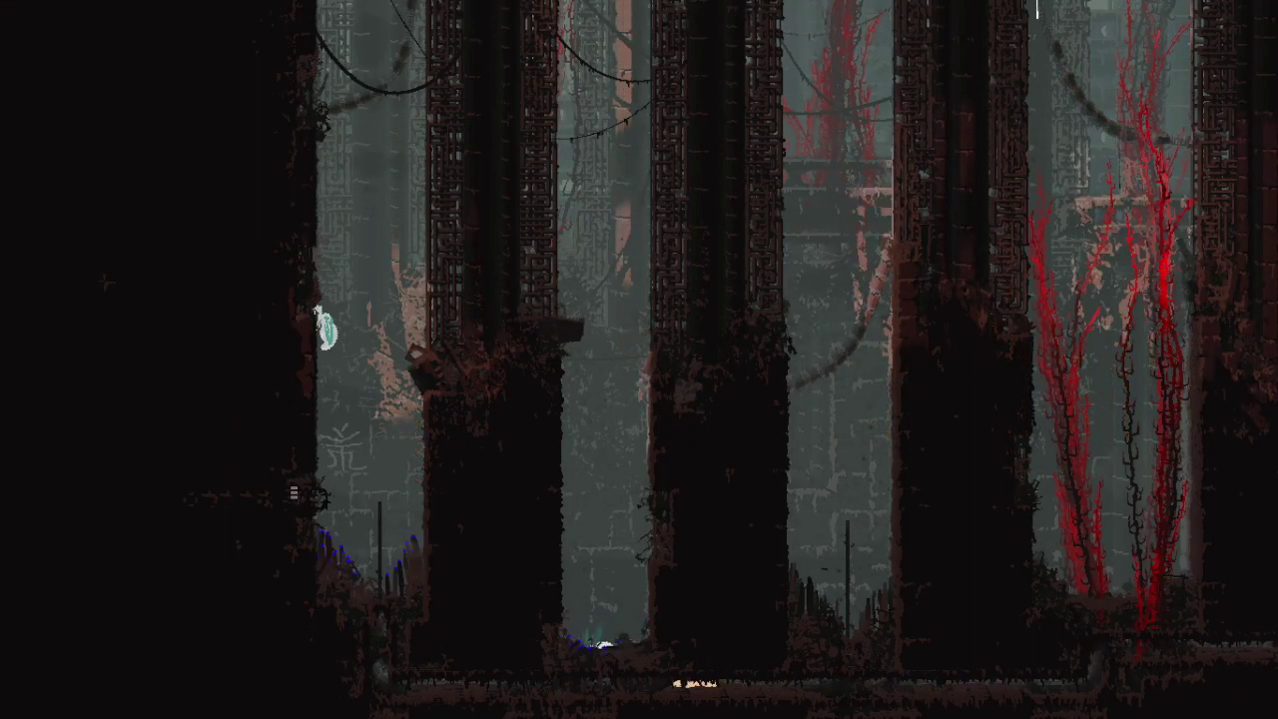
{"action": "key", "text": "Down"}
{"action": "key", "text": "Left"}
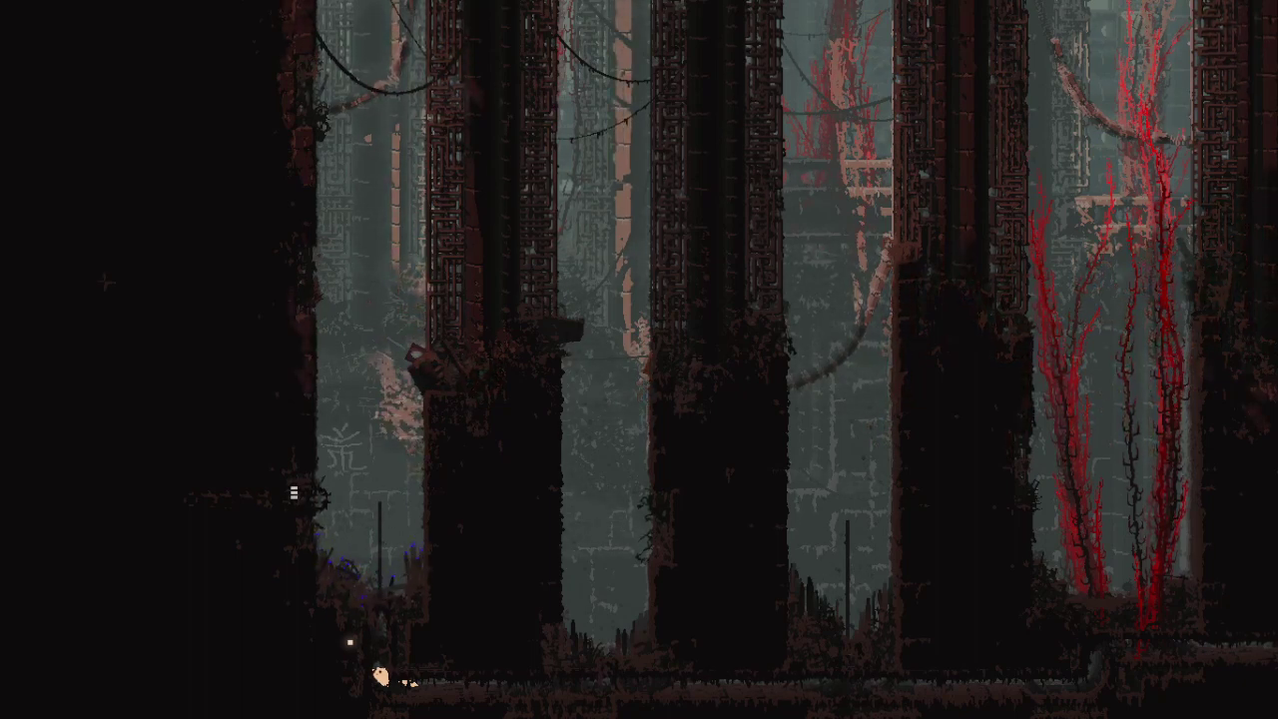
{"action": "key", "text": "Up"}
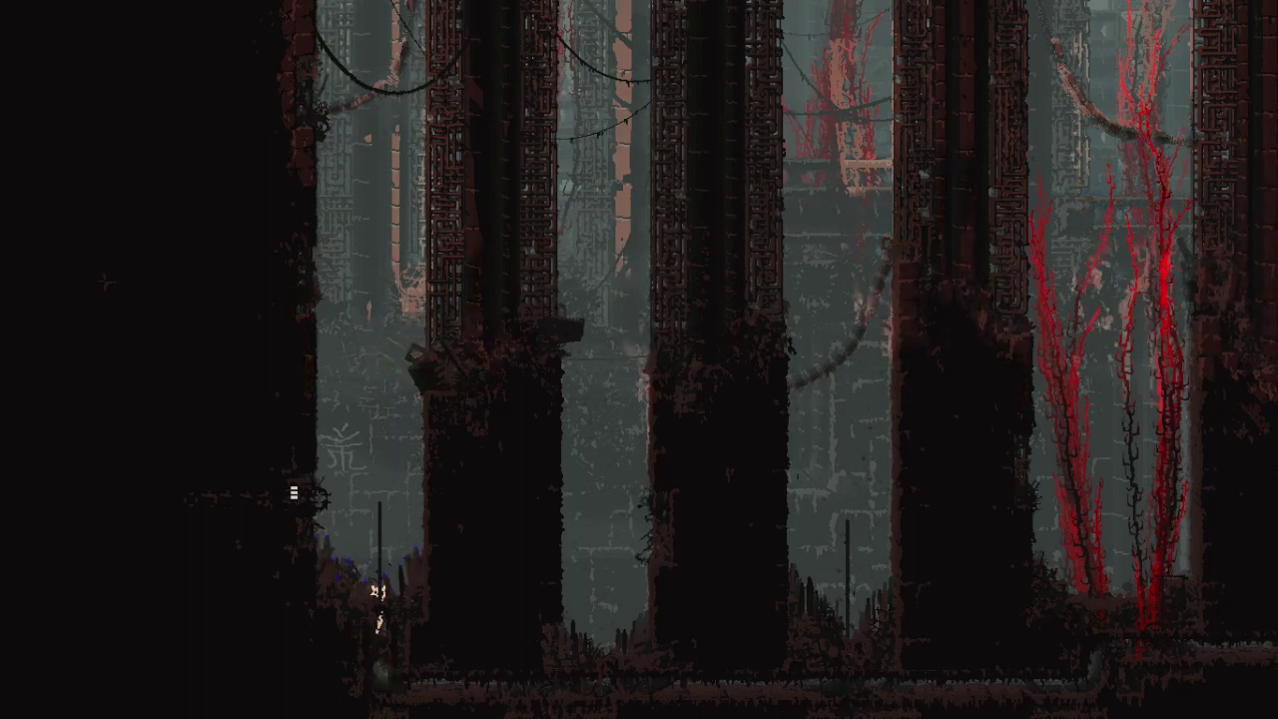
{"action": "key", "text": "Down"}
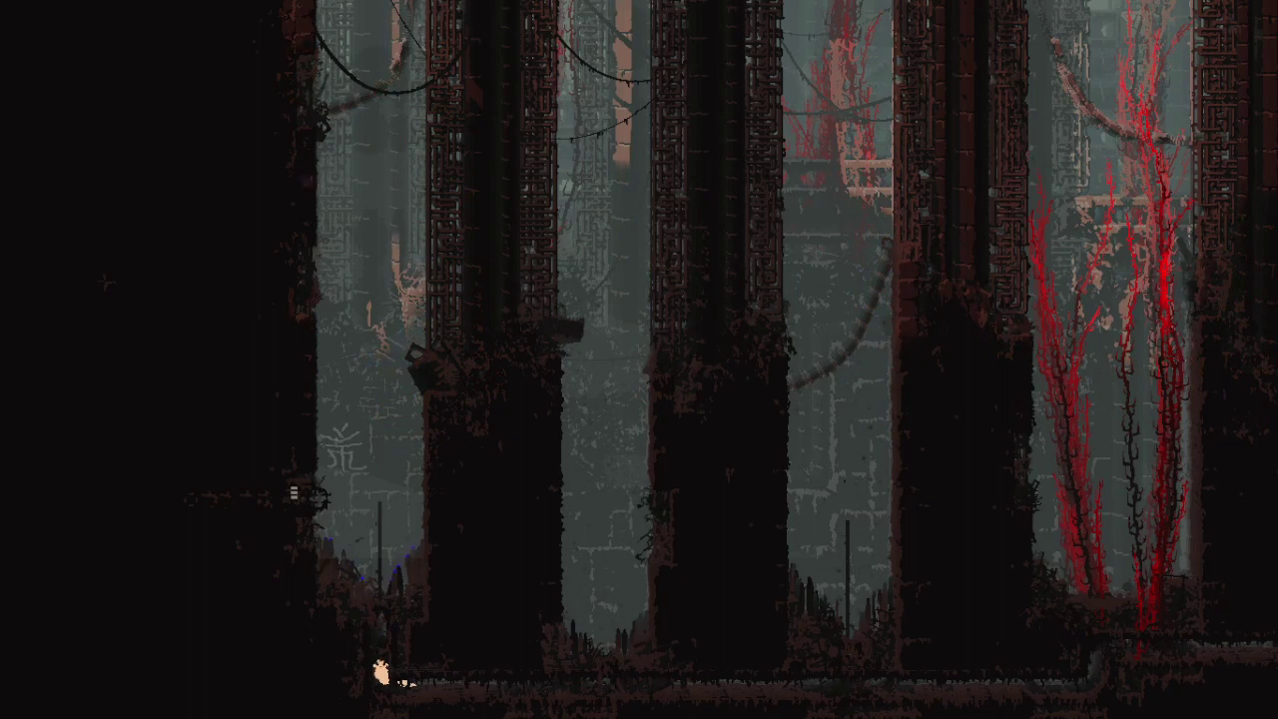
{"action": "key", "text": "Up"}
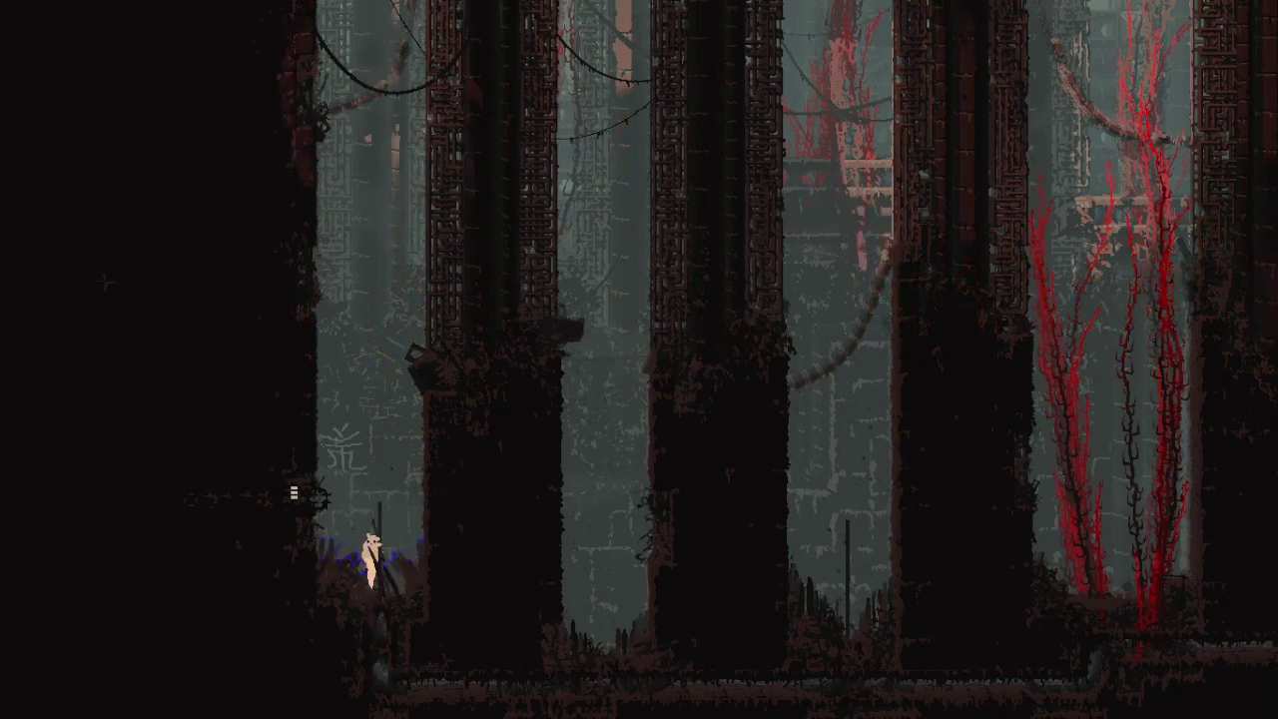
{"action": "key", "text": "Up"}
{"action": "key", "text": "Left"}
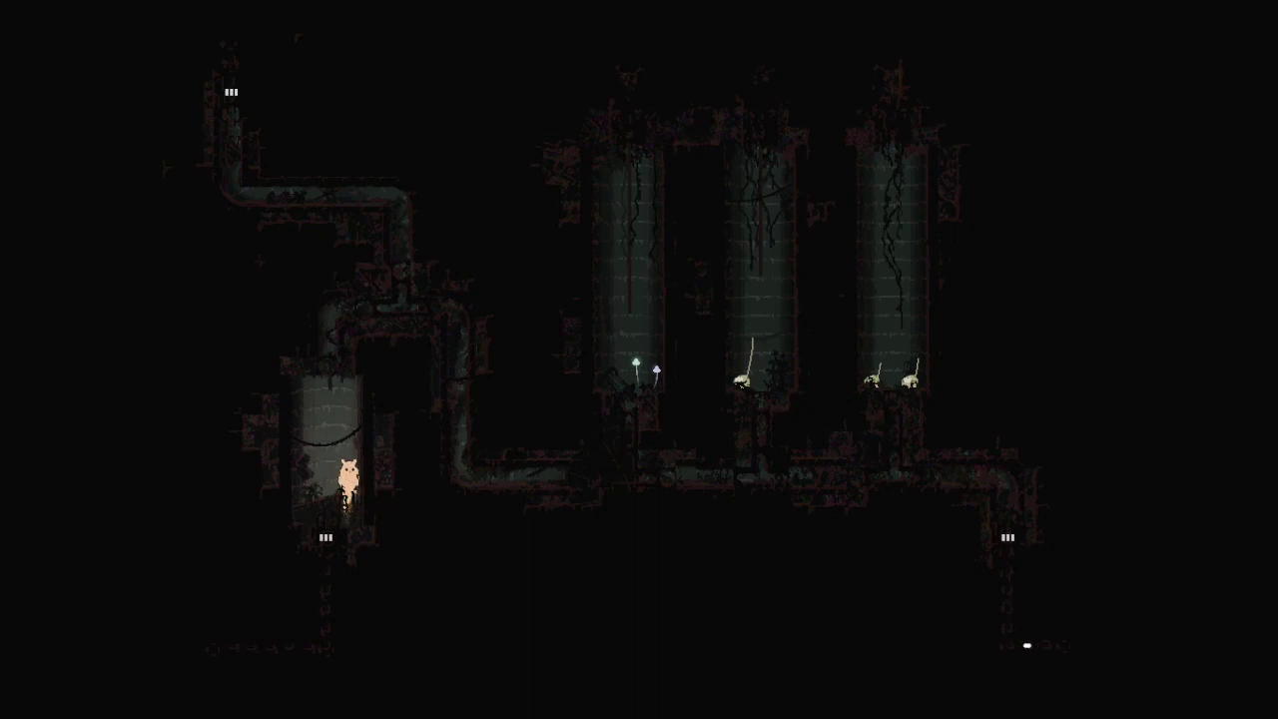
Step: Climb the left shaft, crawl right along the bottom pipe, and climb up the right shaft
{"action": "key", "text": "Up"}
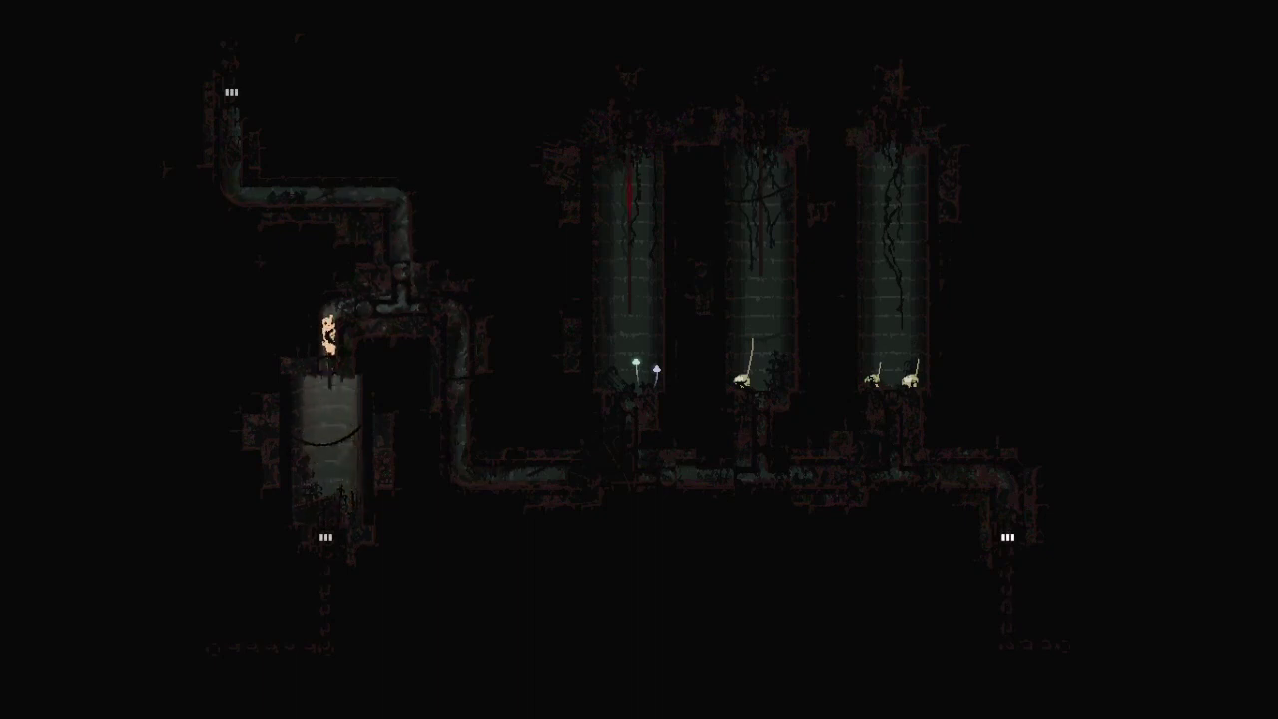
{"action": "key", "text": "Right"}
{"action": "key", "text": "Down"}
{"action": "key", "text": "Right"}
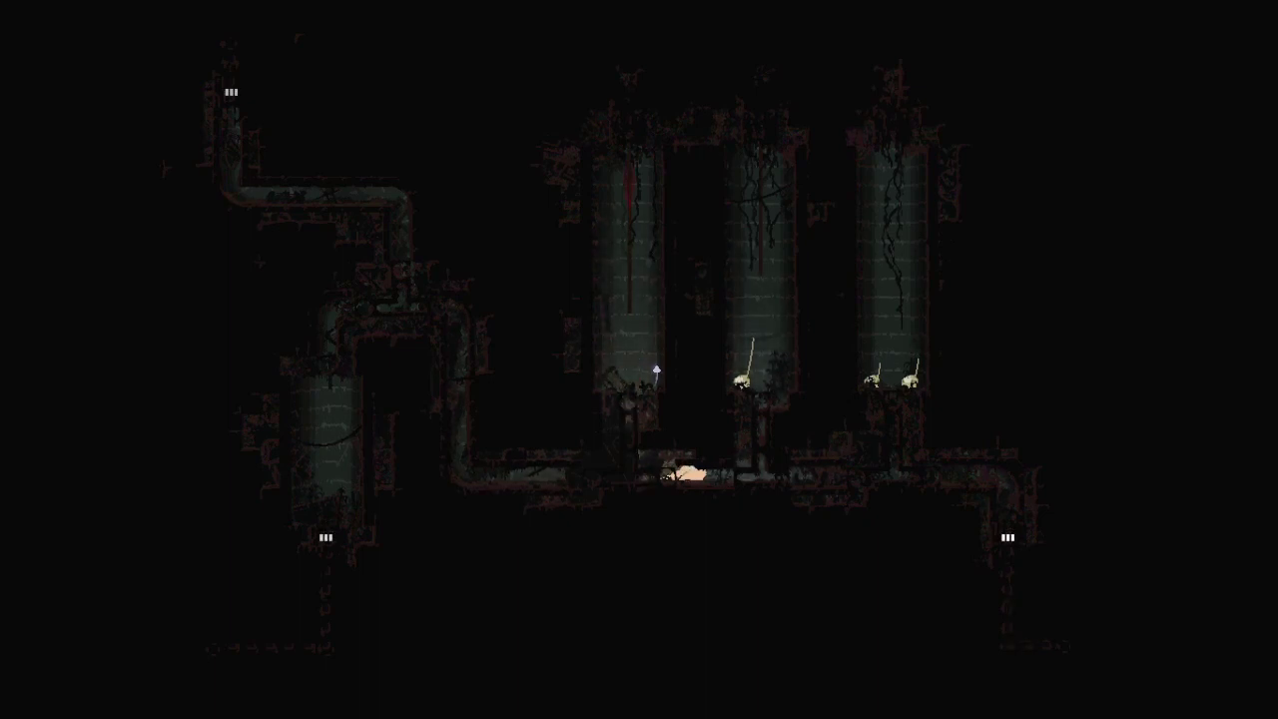
{"action": "key", "text": "Up"}
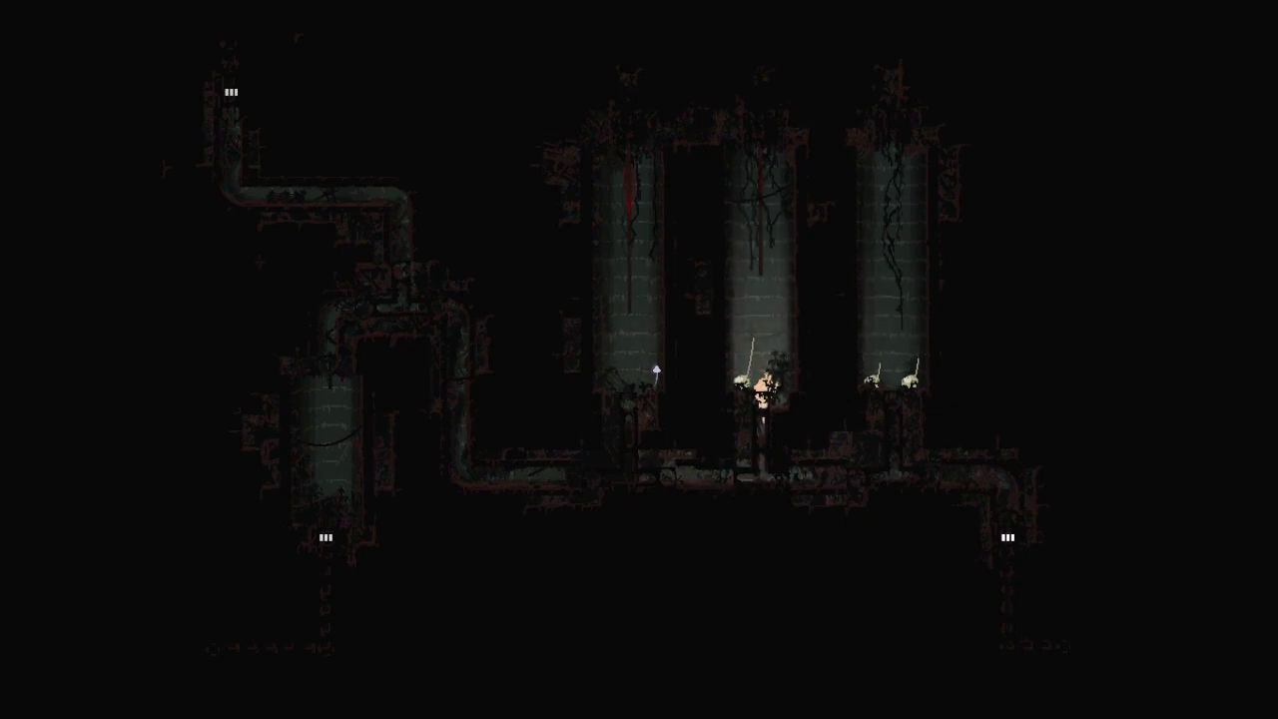
{"action": "key", "text": "Up"}
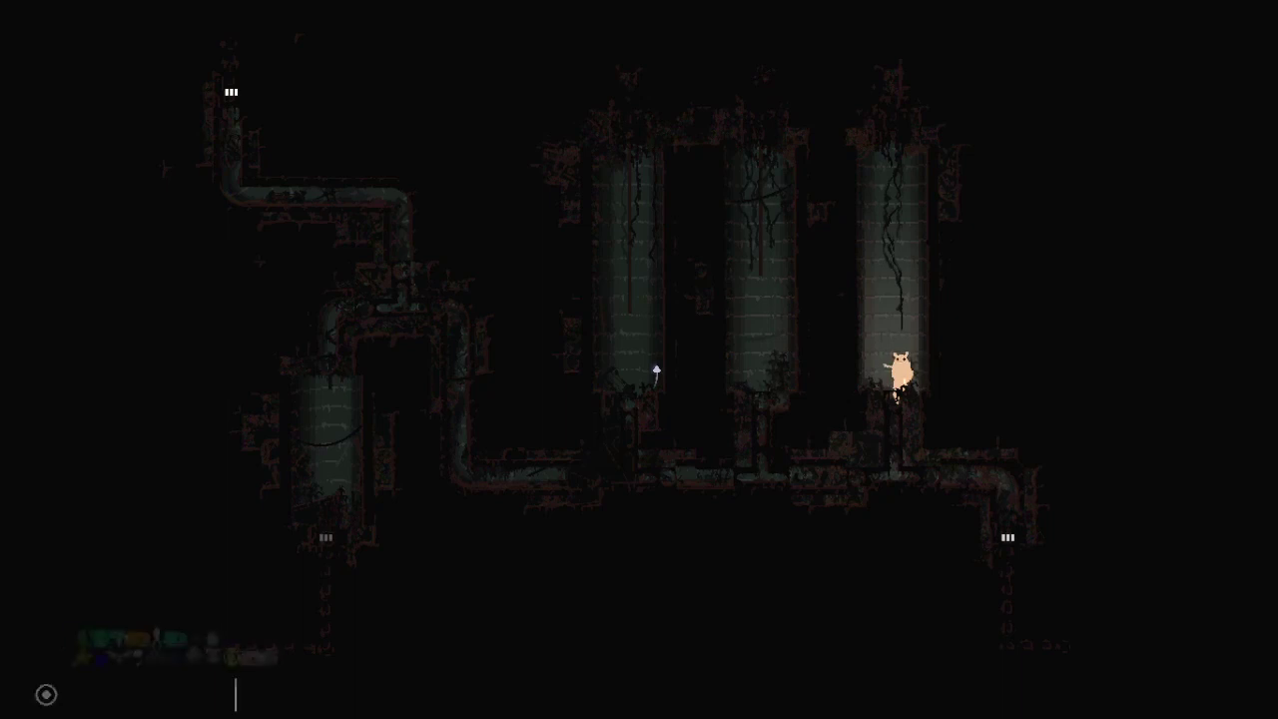
Step: Drop into the shortcut, eat the shaft food up to seven pips, and re-enter the shortcut
{"action": "key", "text": "Down"}
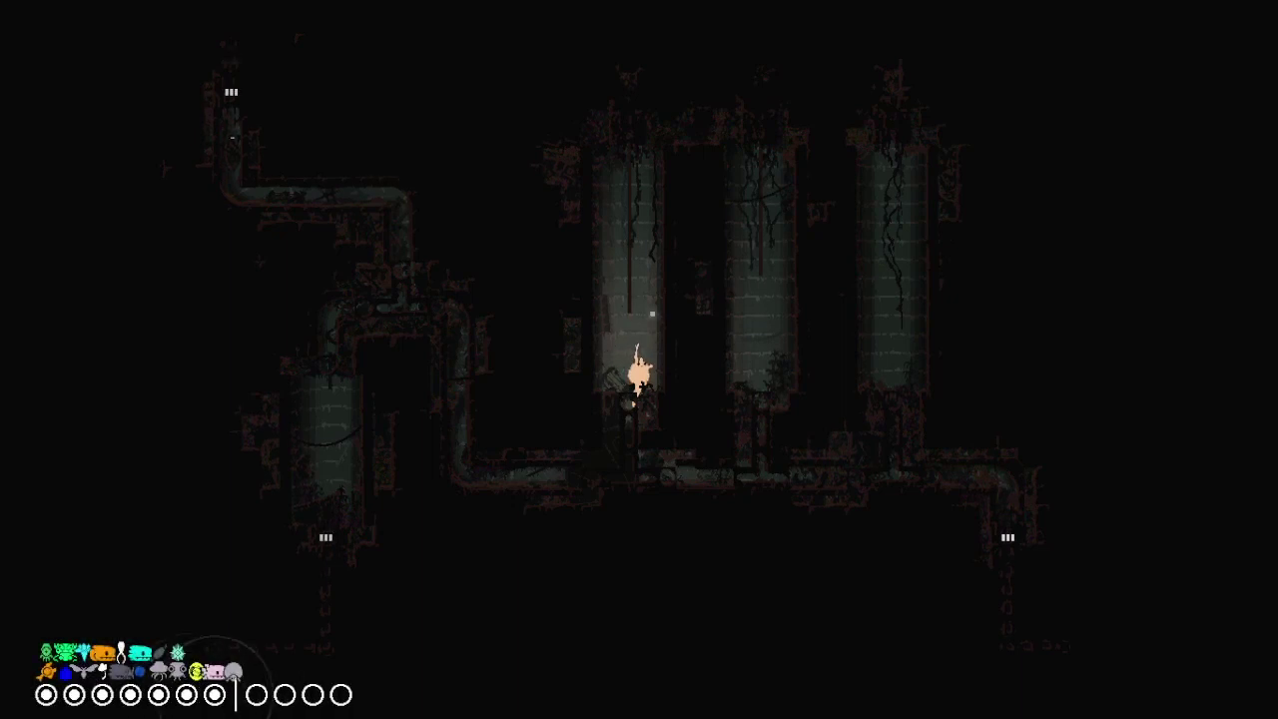
{"action": "key", "text": "Down"}
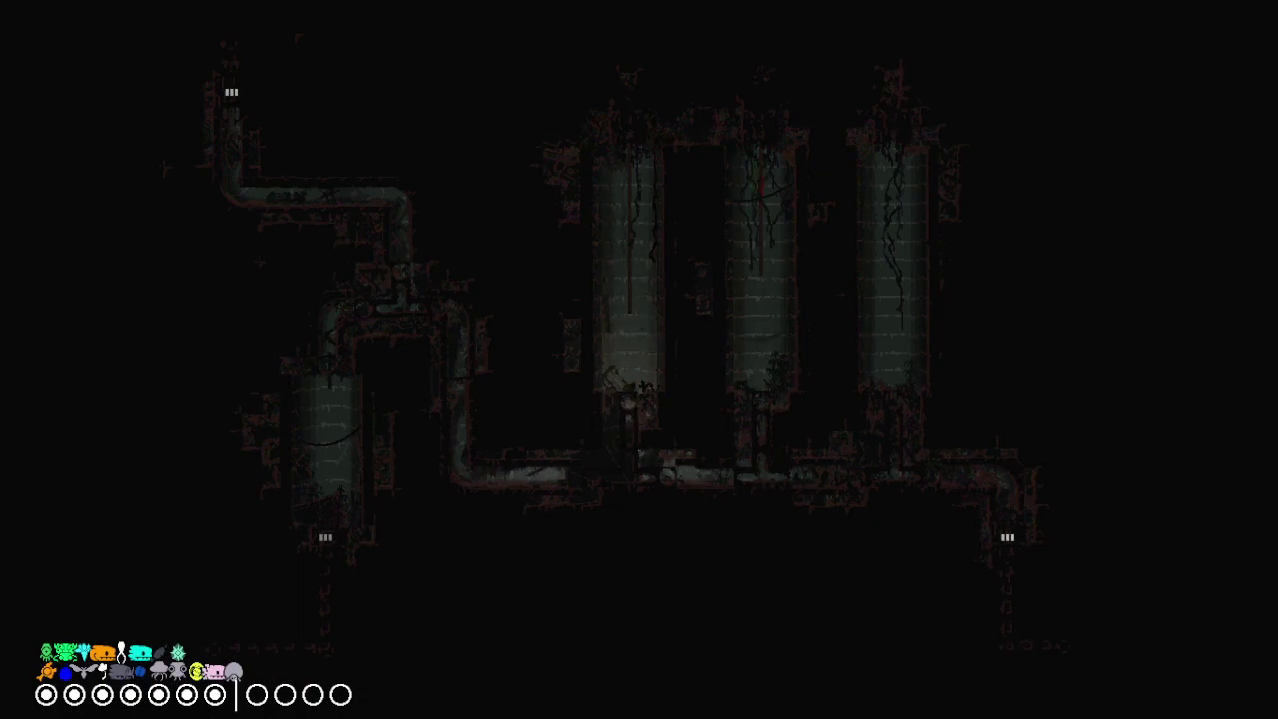
Step: Climb the vertical pipe, drop to the floor, and creep right into the next pillar room
{"action": "key", "text": "Left"}
{"action": "key", "text": "Up"}
{"action": "key", "text": "Up"}
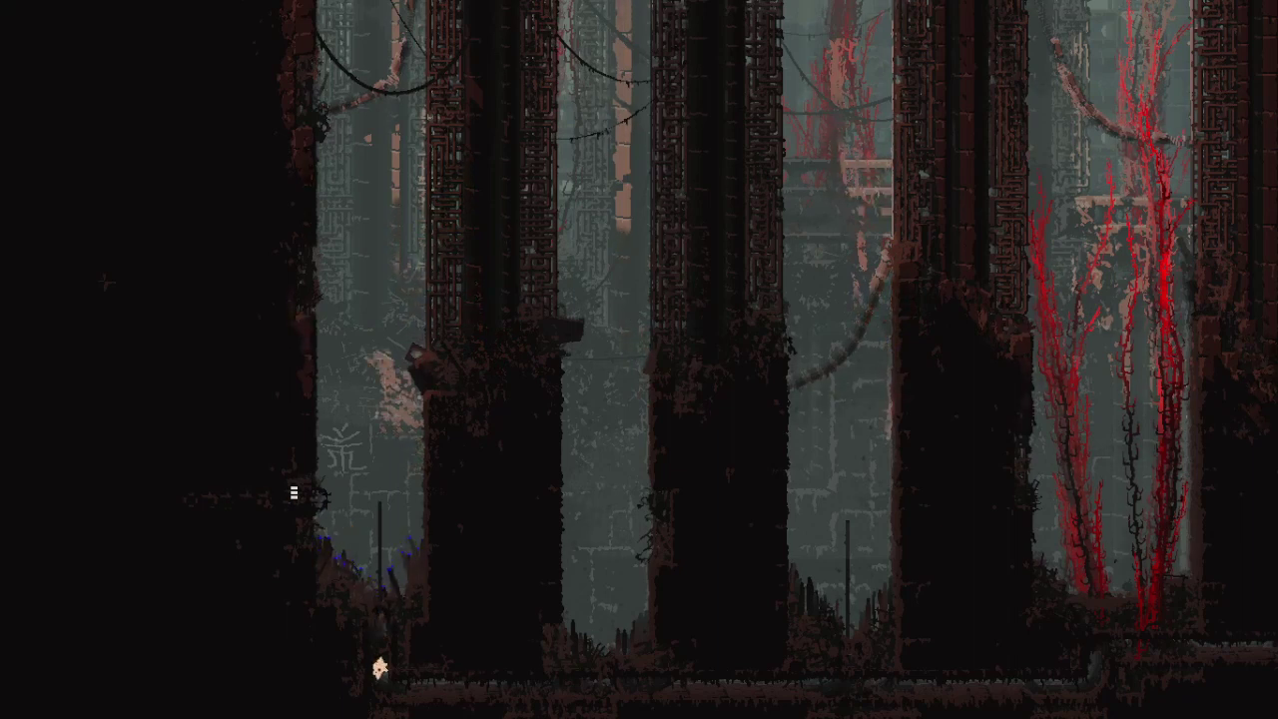
{"action": "key", "text": "Right"}
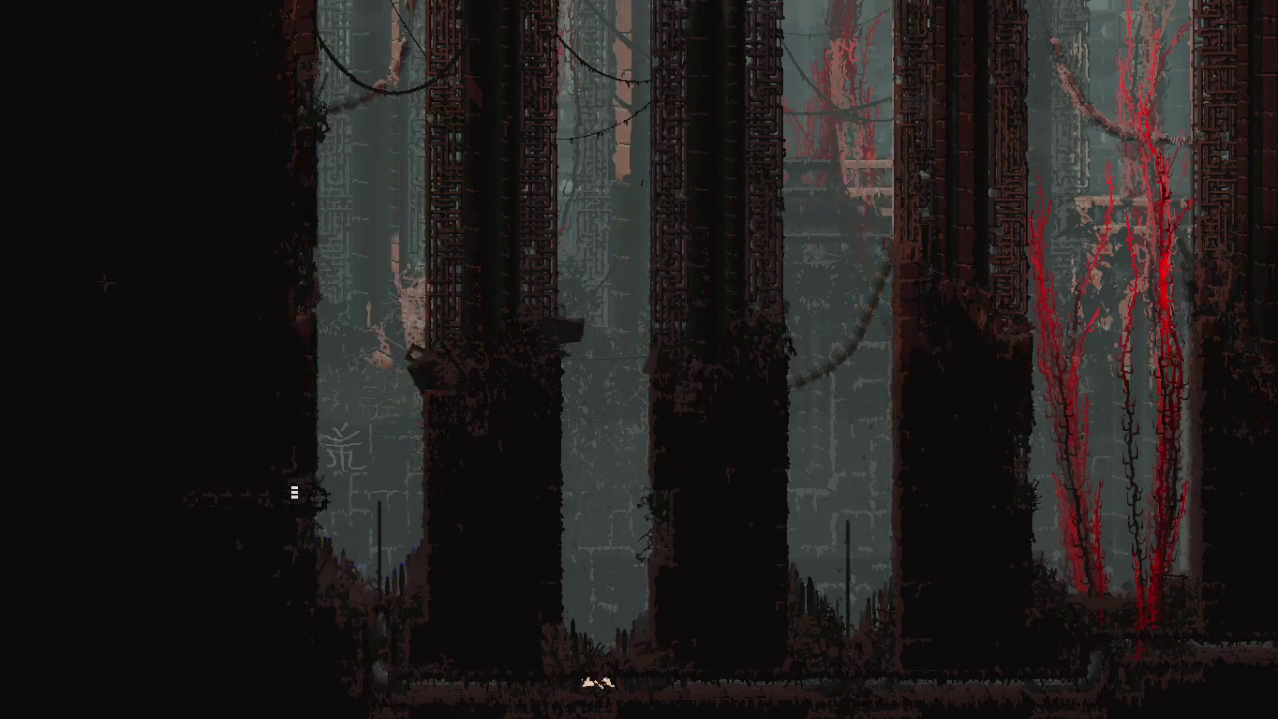
{"action": "key", "text": "Right"}
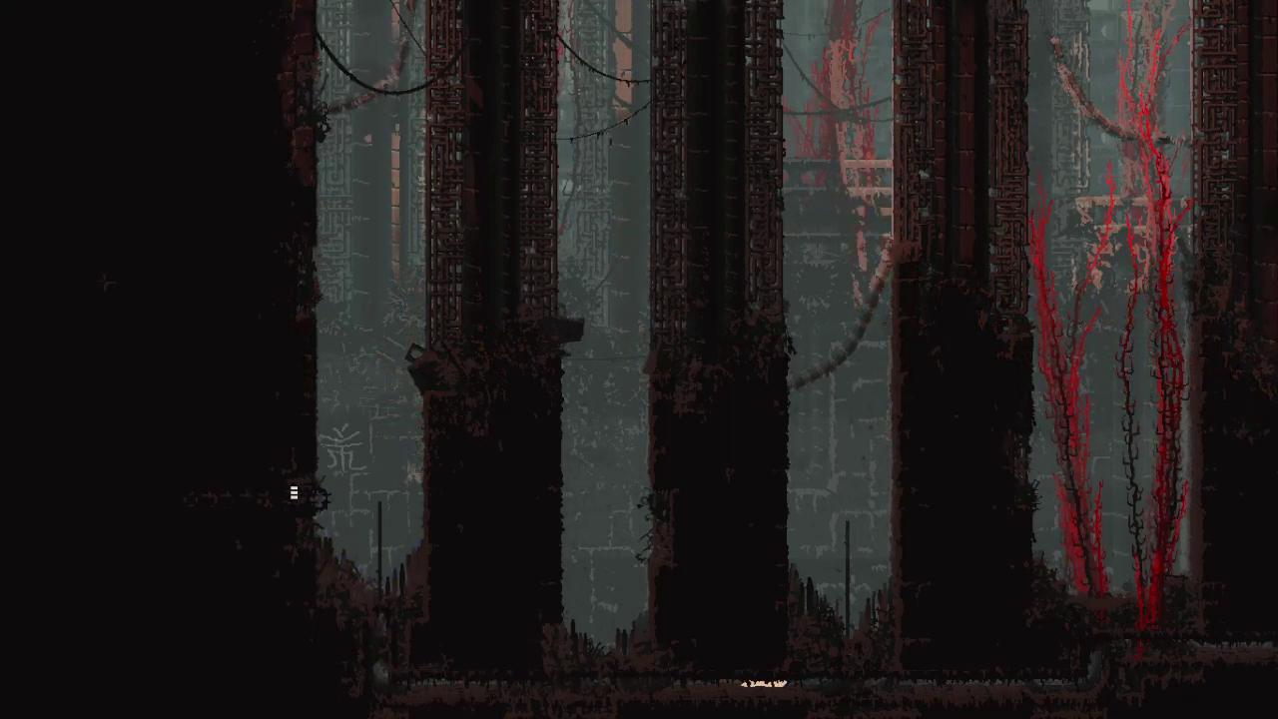
{"action": "key", "text": "Right"}
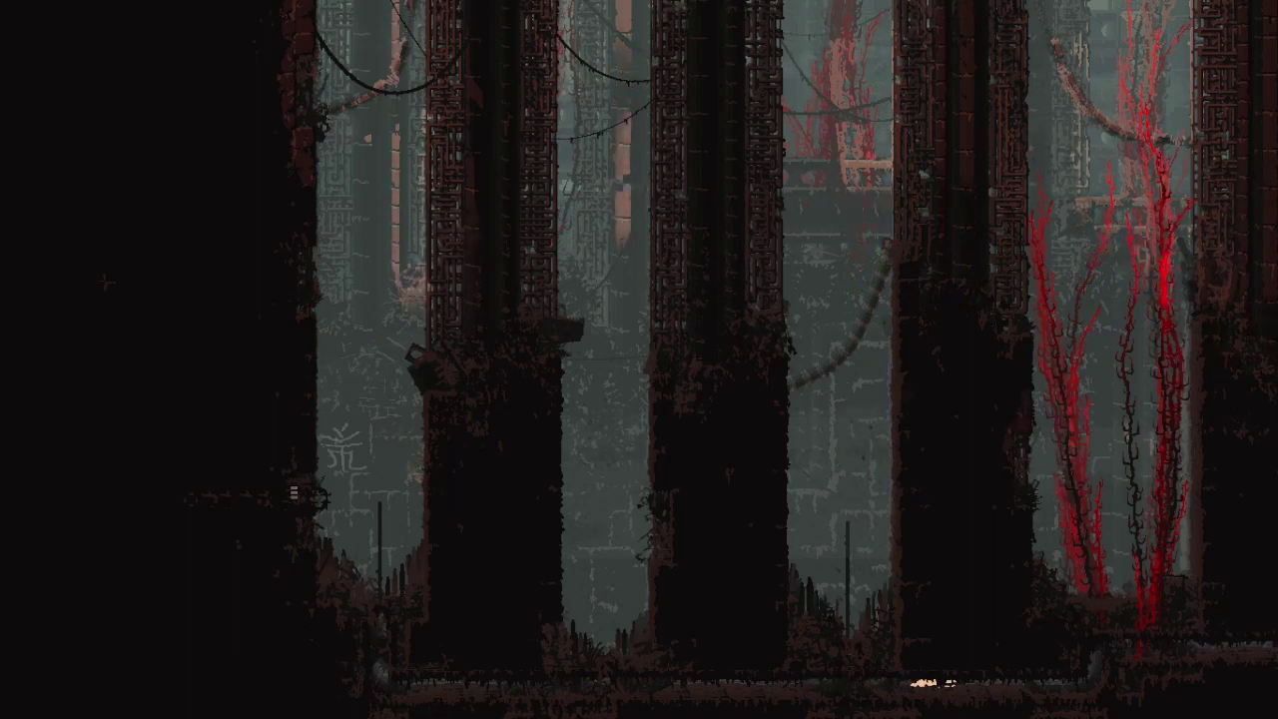
{"action": "key", "text": "Right"}
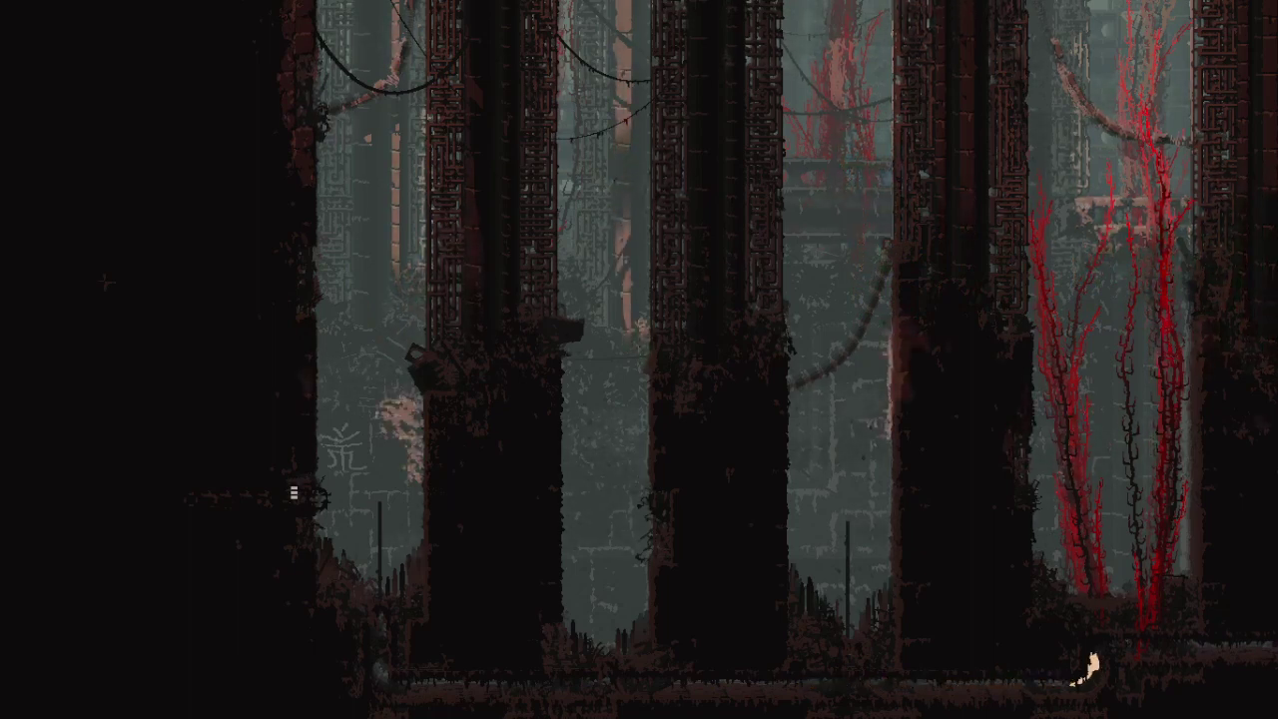
{"action": "key", "text": "Right"}
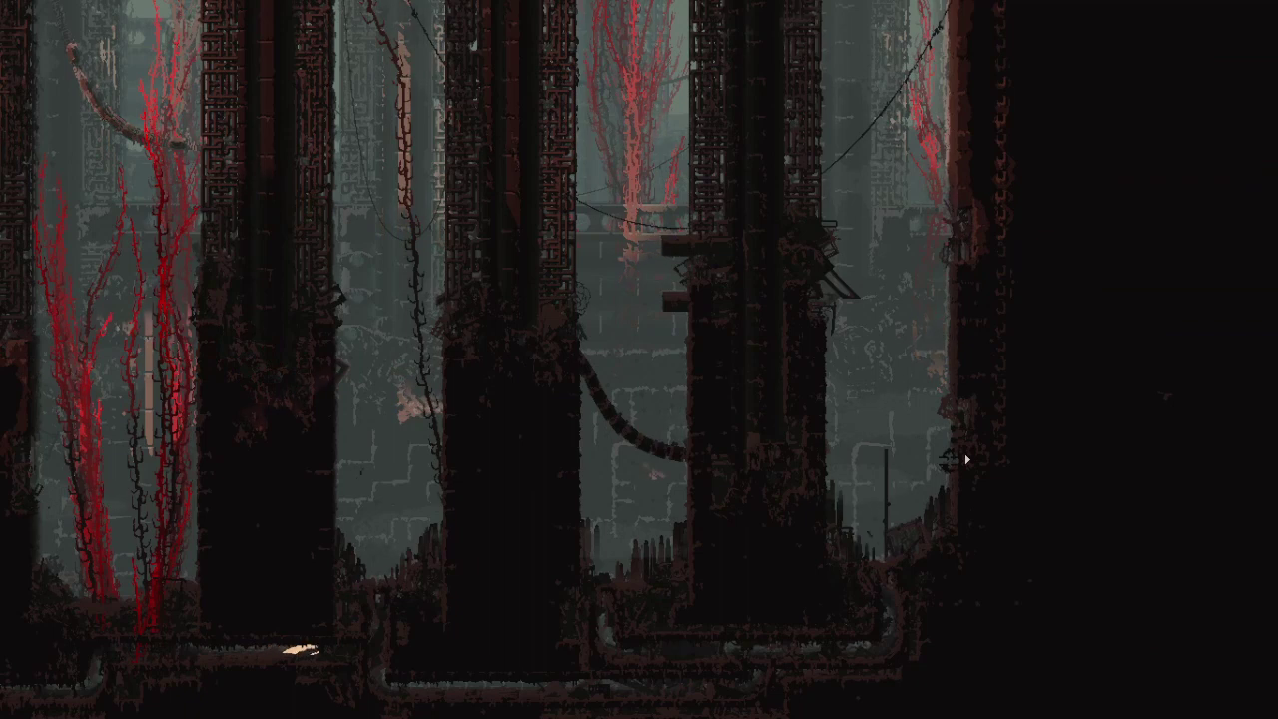
Step: Cross the lower floor rightward, climb the right pole, and enter the dark wall passage
{"action": "key", "text": "Right"}
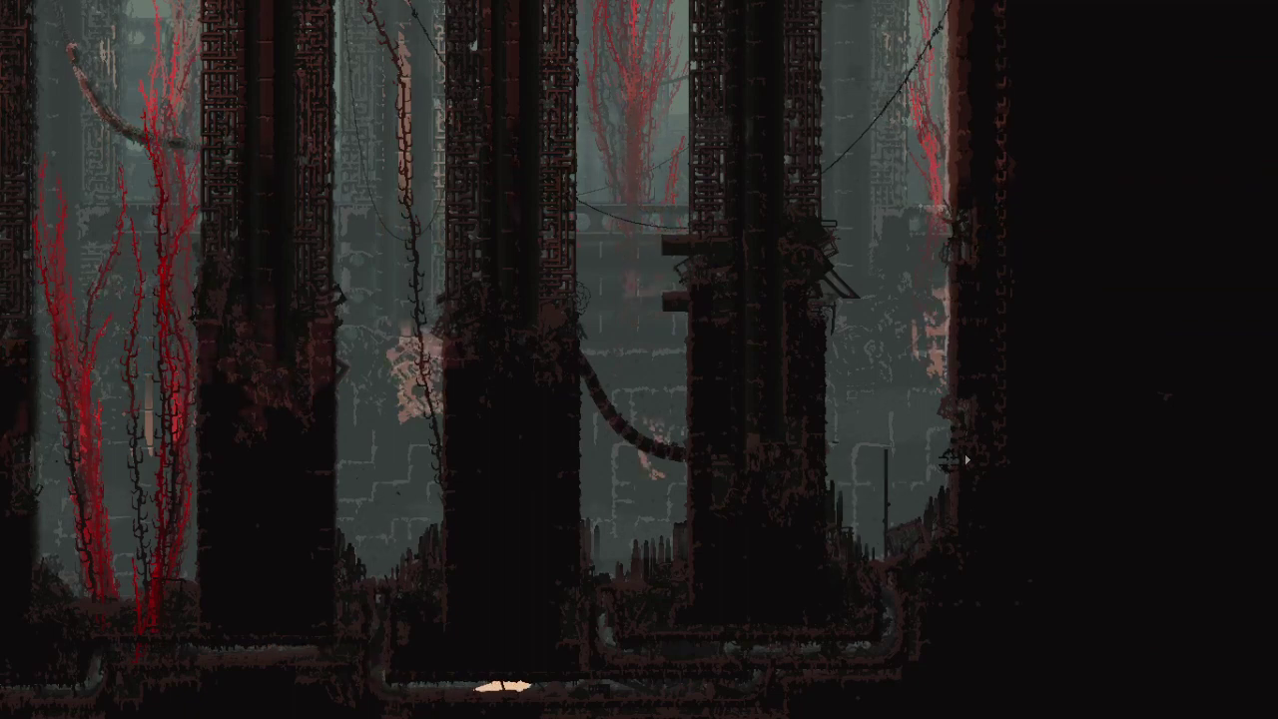
{"action": "key", "text": "Right"}
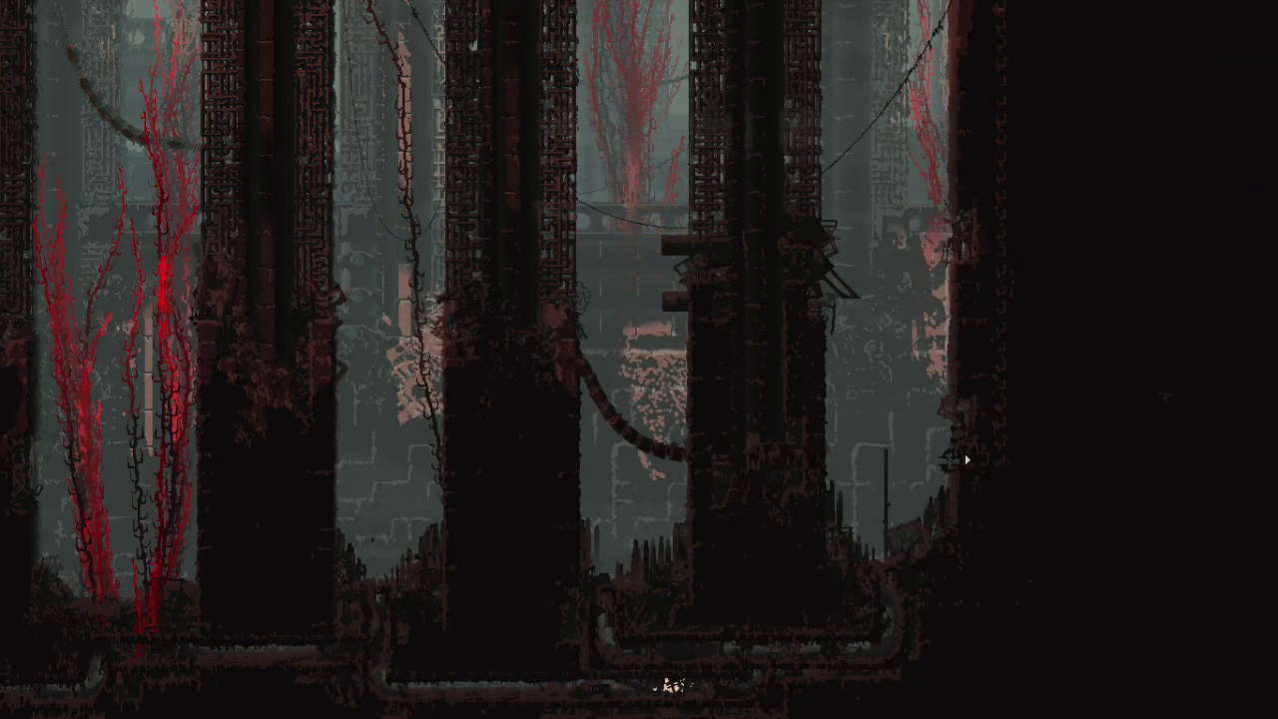
{"action": "key", "text": "Right"}
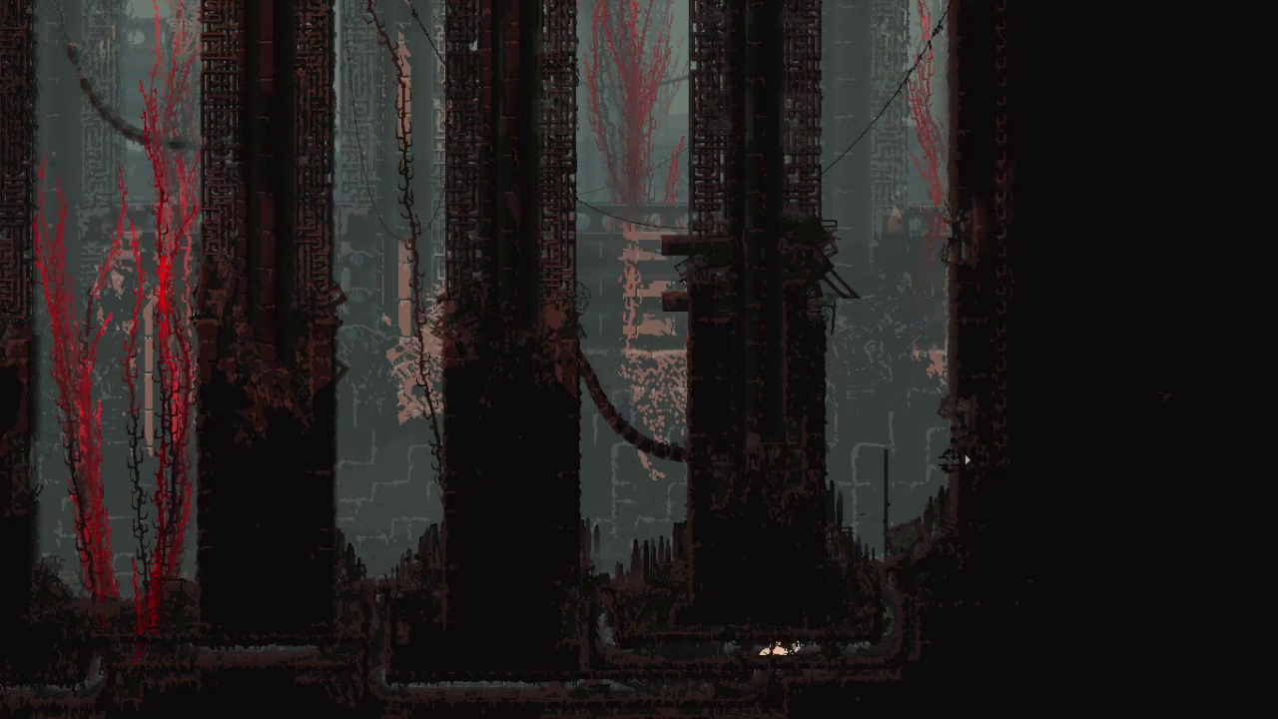
{"action": "key", "text": "Right"}
{"action": "key", "text": "Up"}
{"action": "key", "text": "Up"}
{"action": "key", "text": "Right"}
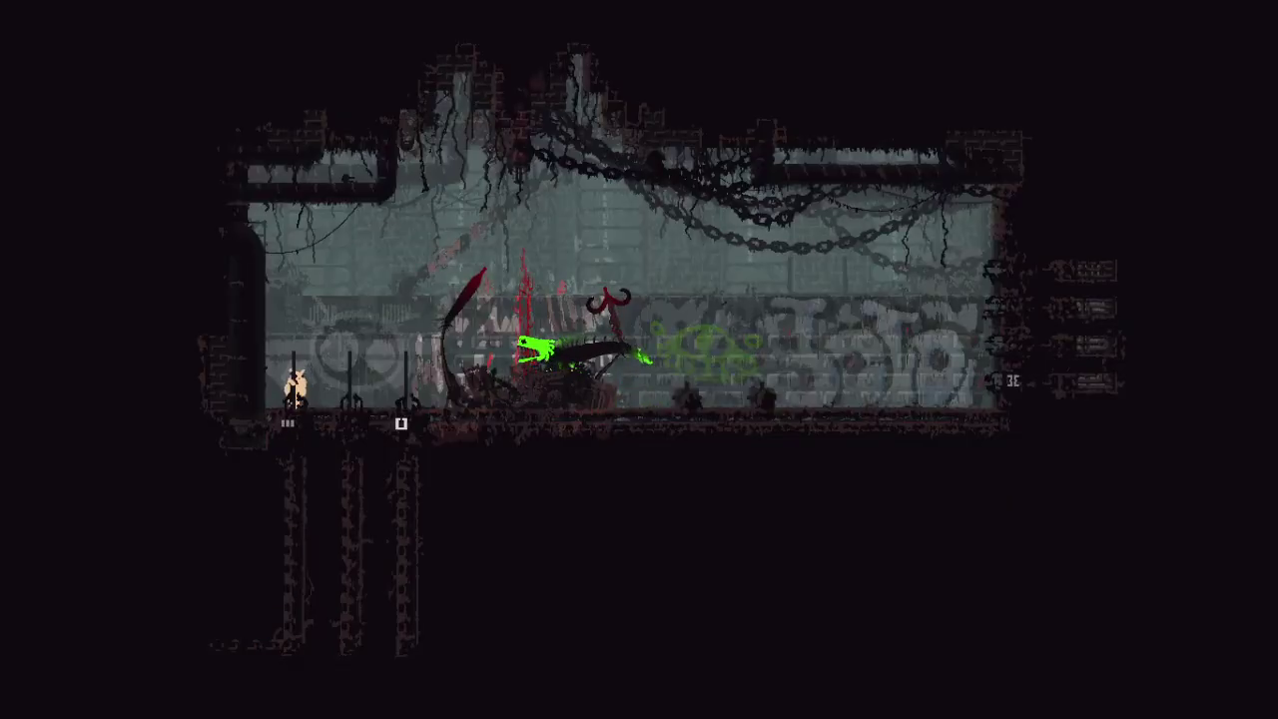
Step: Climb the pole, leap onto the green lizard, then grab the spear from the floor
{"action": "key", "text": "Up"}
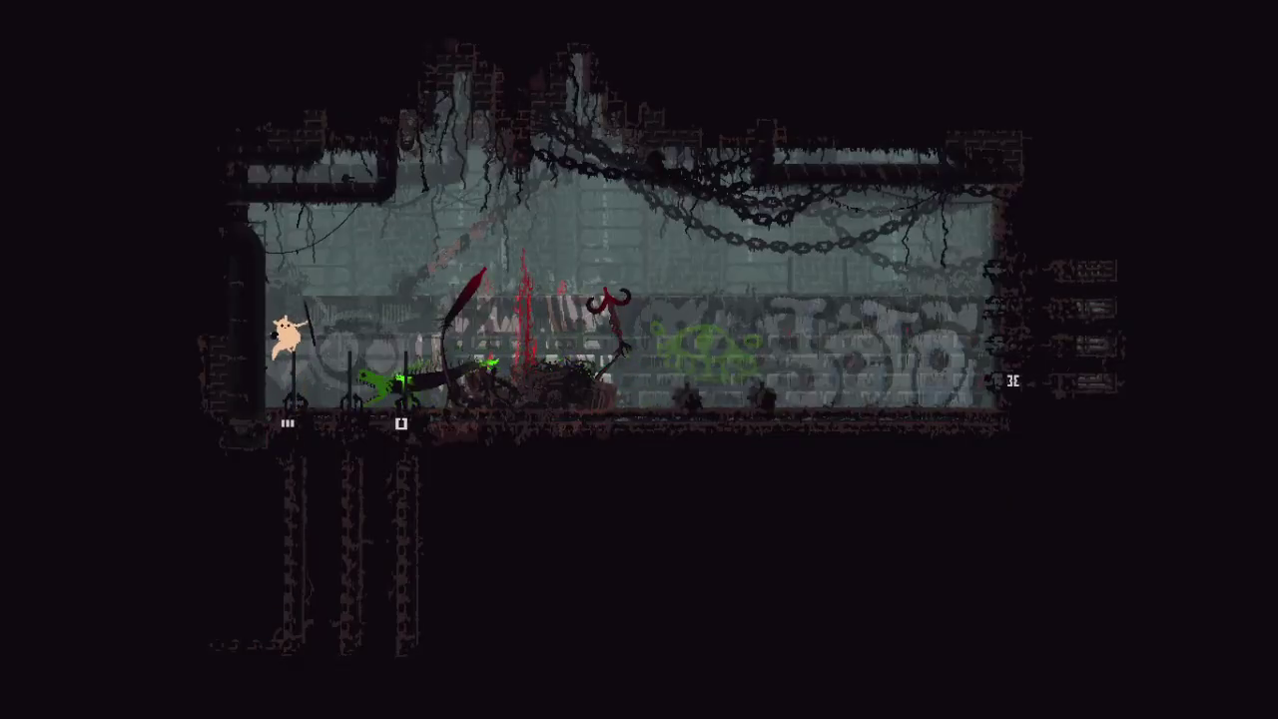
{"action": "key", "text": "z"}
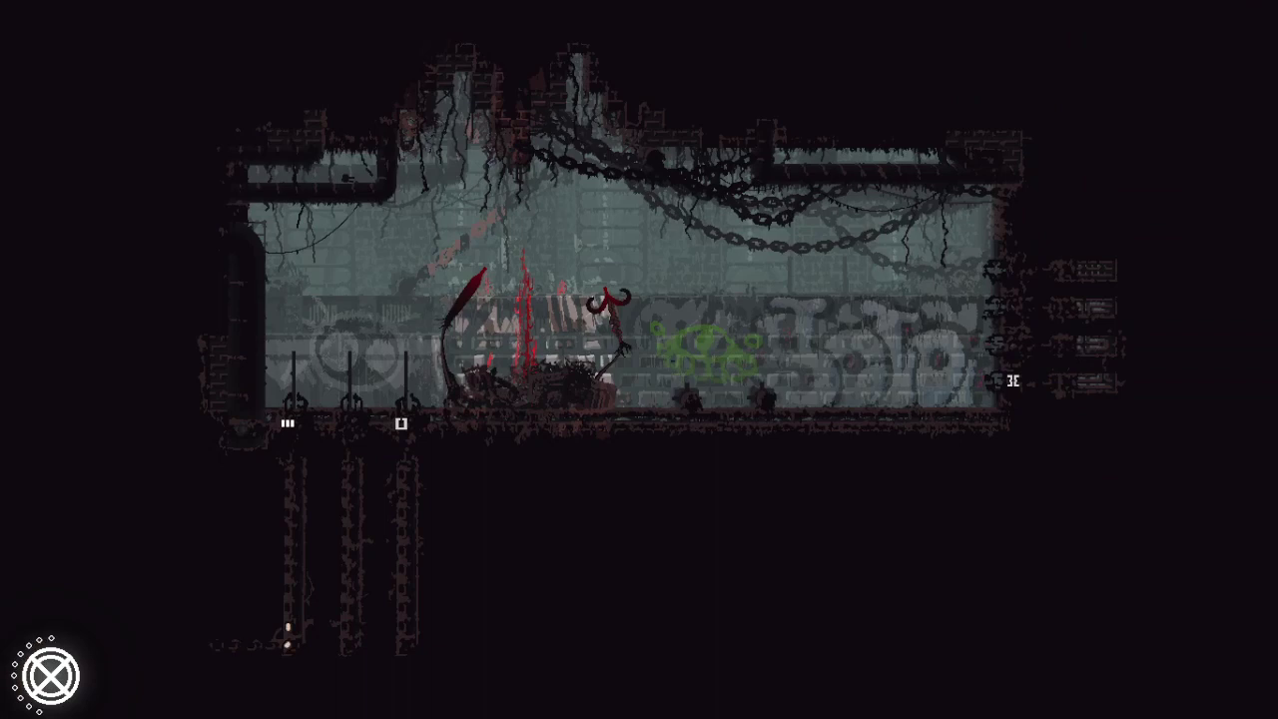
{"action": "key", "text": "Right"}
Step: Enter the floor pipe to the shelter, hibernate, and continue past the sleep summary
{"action": "key", "text": "Down"}
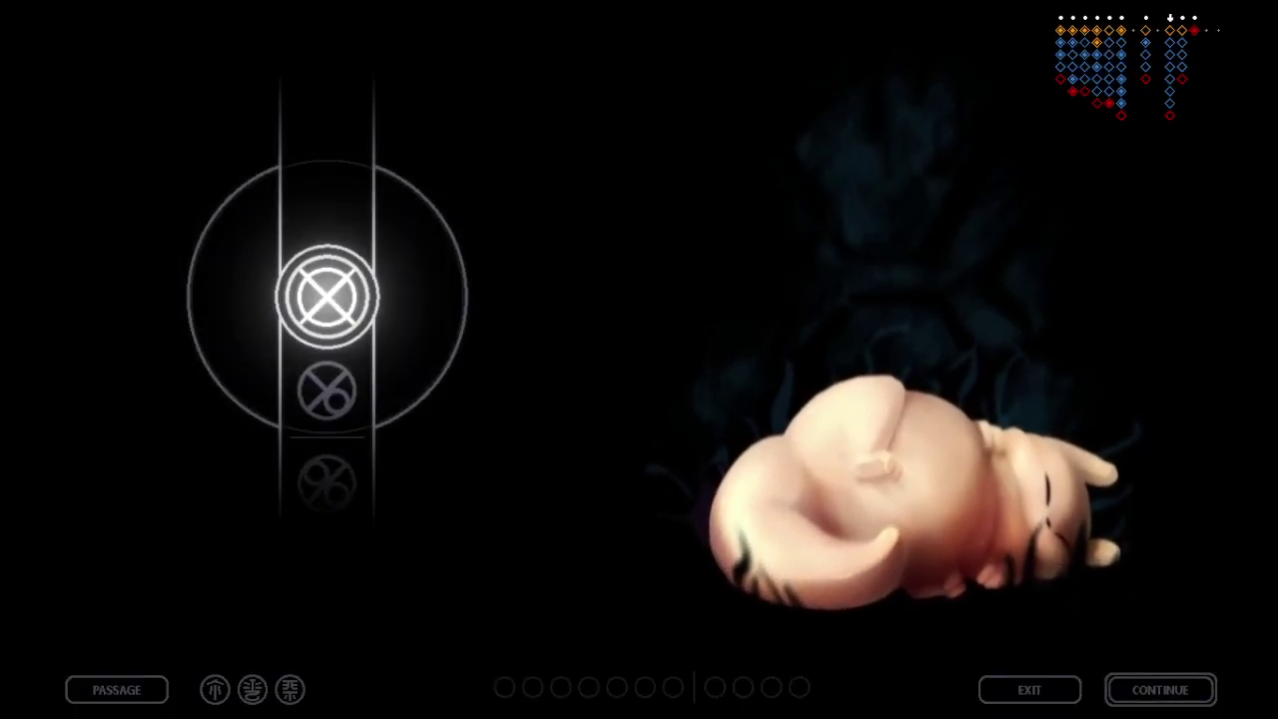
{"action": "key", "text": "Return"}
{"action": "key", "text": "space"}
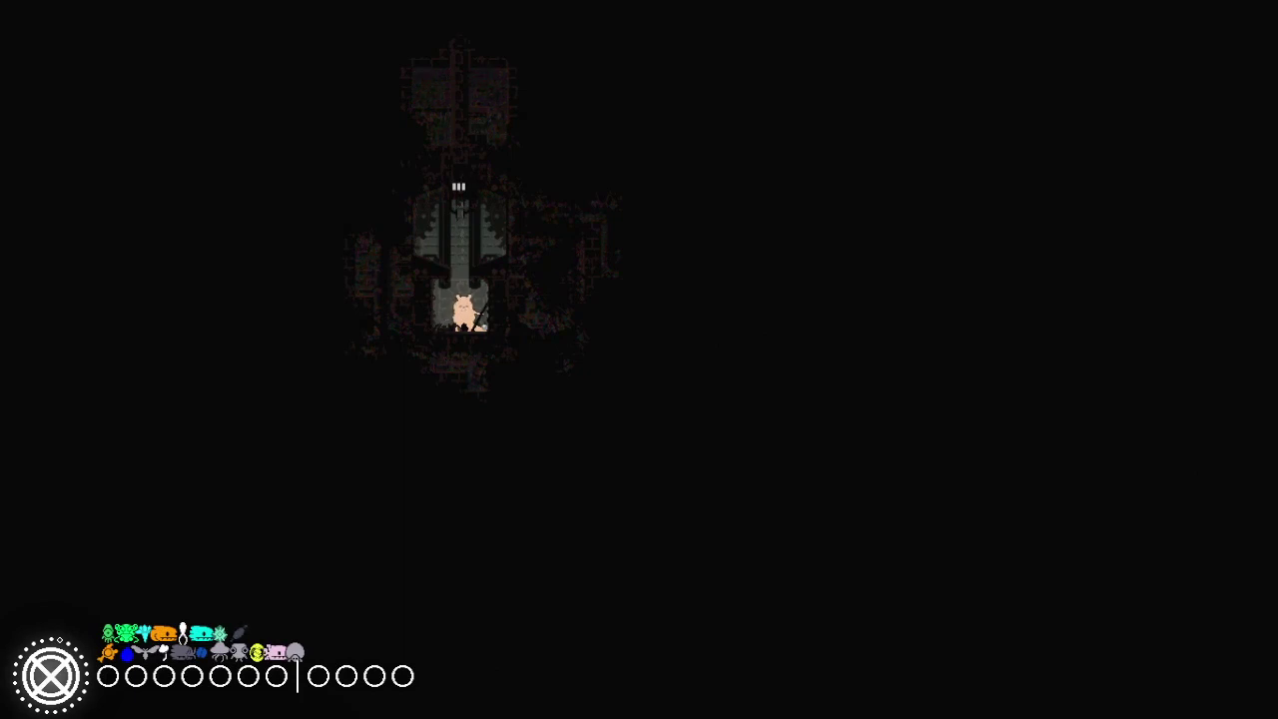
Step: Wake, climb out the top pipe, drop to the floor, and enter the pipe to Farm Arrays
{"action": "key", "text": "Up"}
{"action": "key", "text": "Up"}
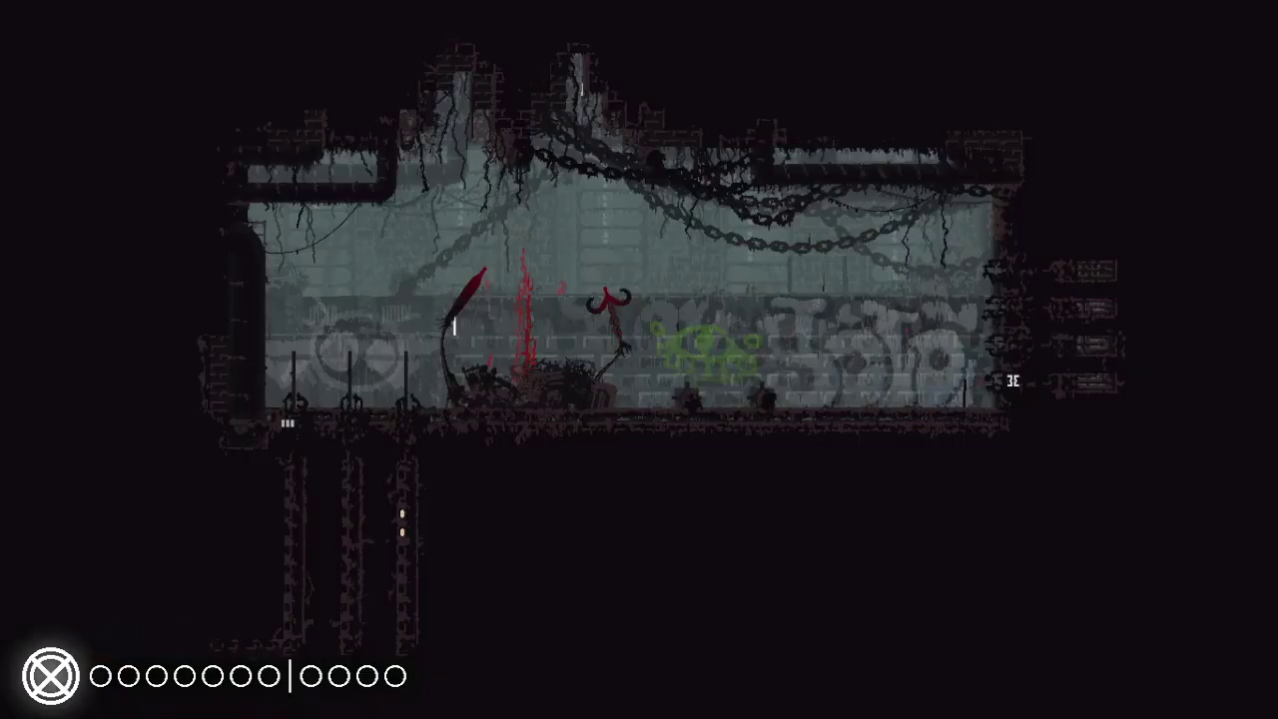
{"action": "key", "text": "Up"}
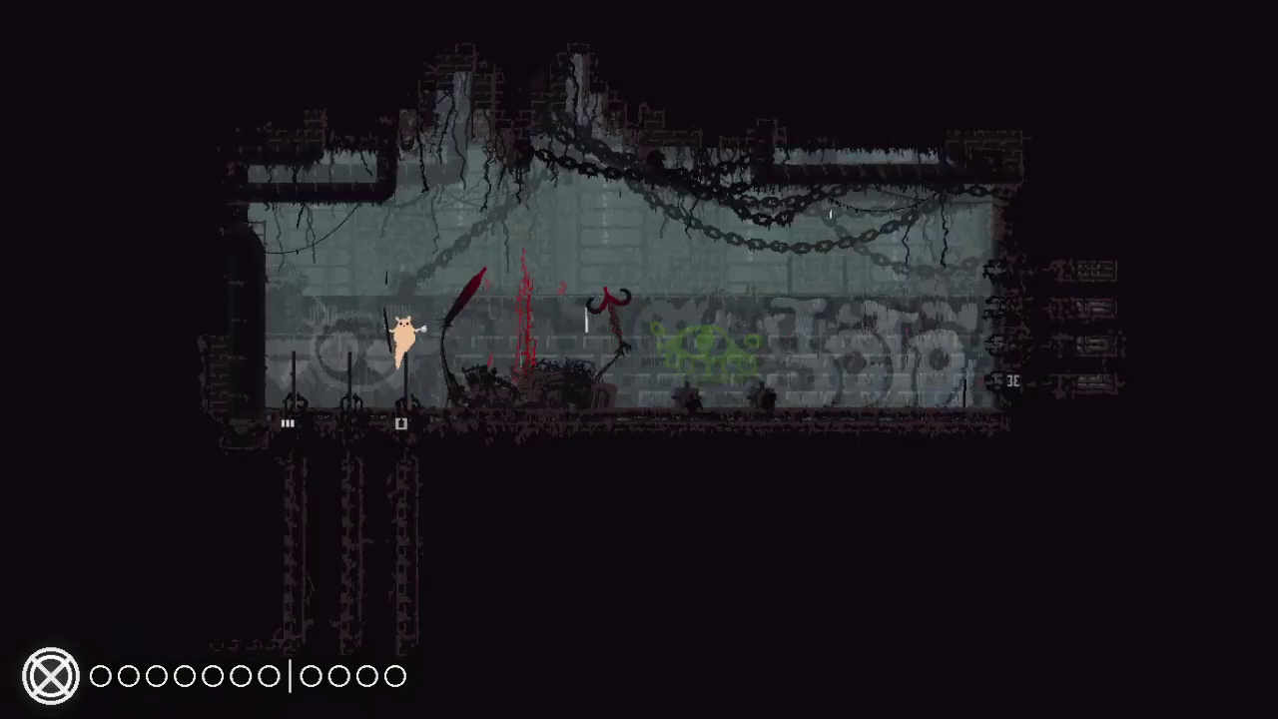
{"action": "key", "text": "Left"}
{"action": "key", "text": "Down"}
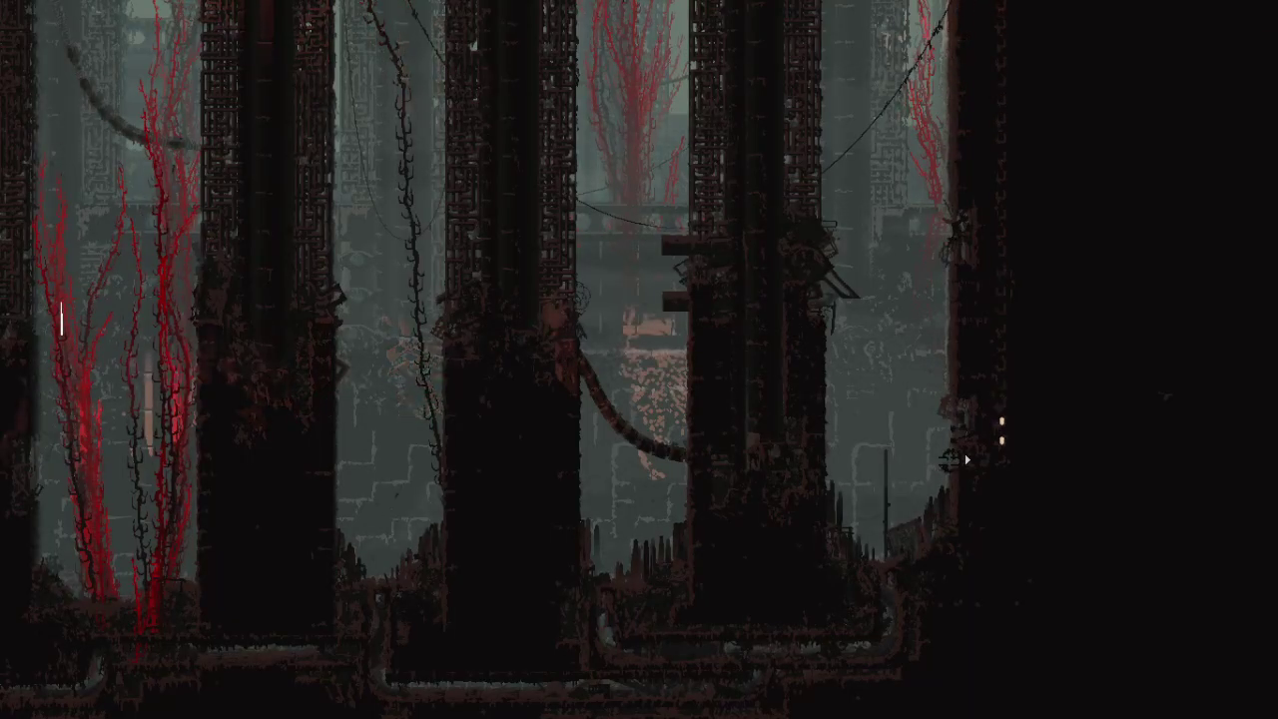
Step: Walk left through two rooms and climb the pole into the pipe to another room
{"action": "key", "text": "Left"}
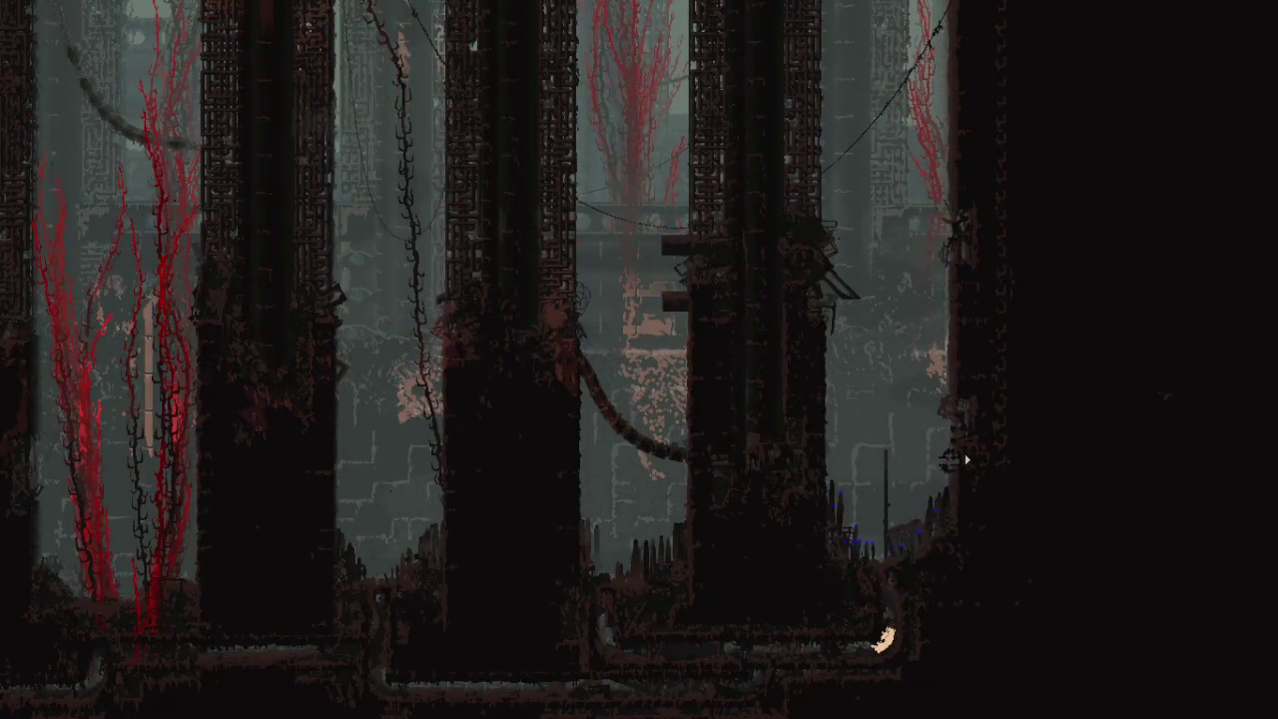
{"action": "key", "text": "Left"}
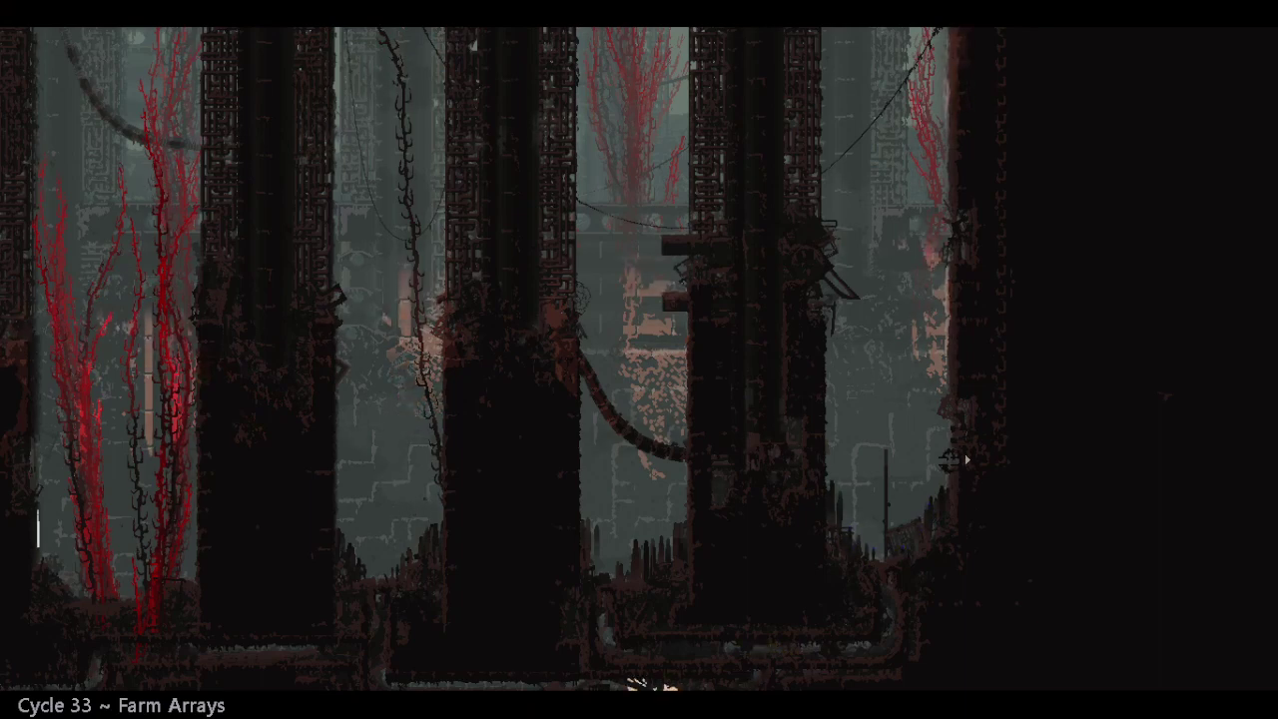
{"action": "key", "text": "Left"}
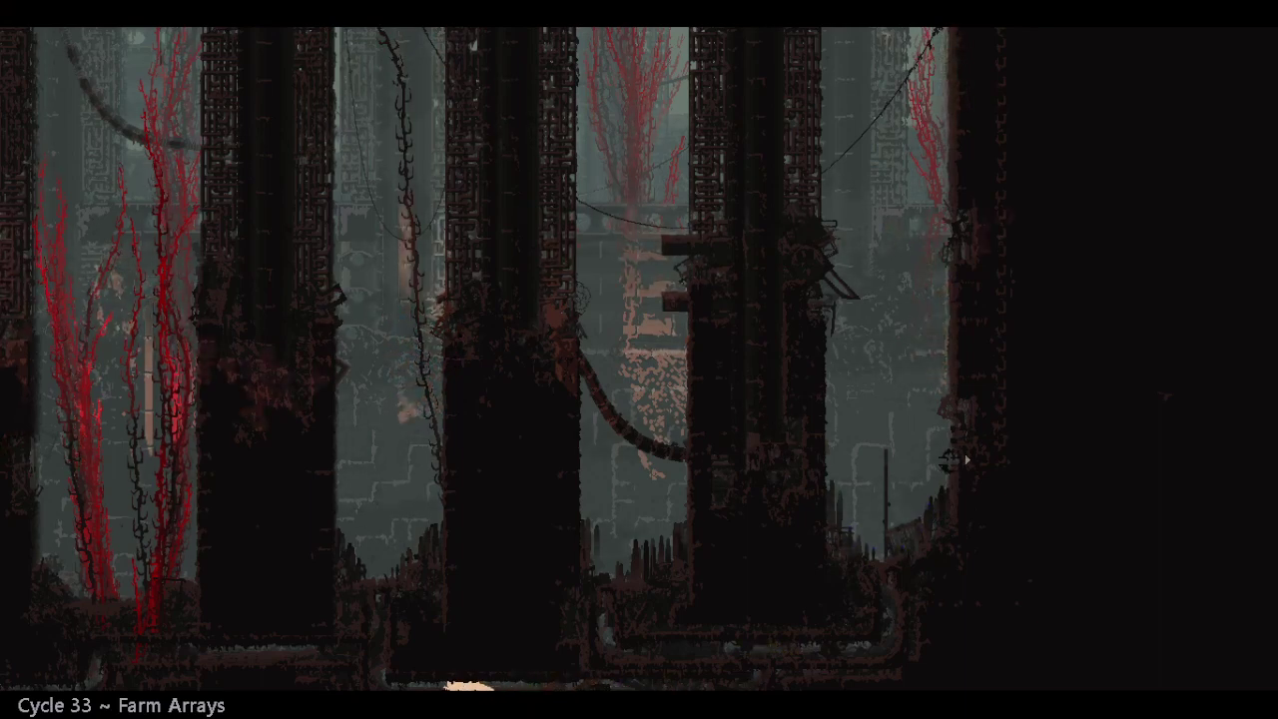
{"action": "key", "text": "Left"}
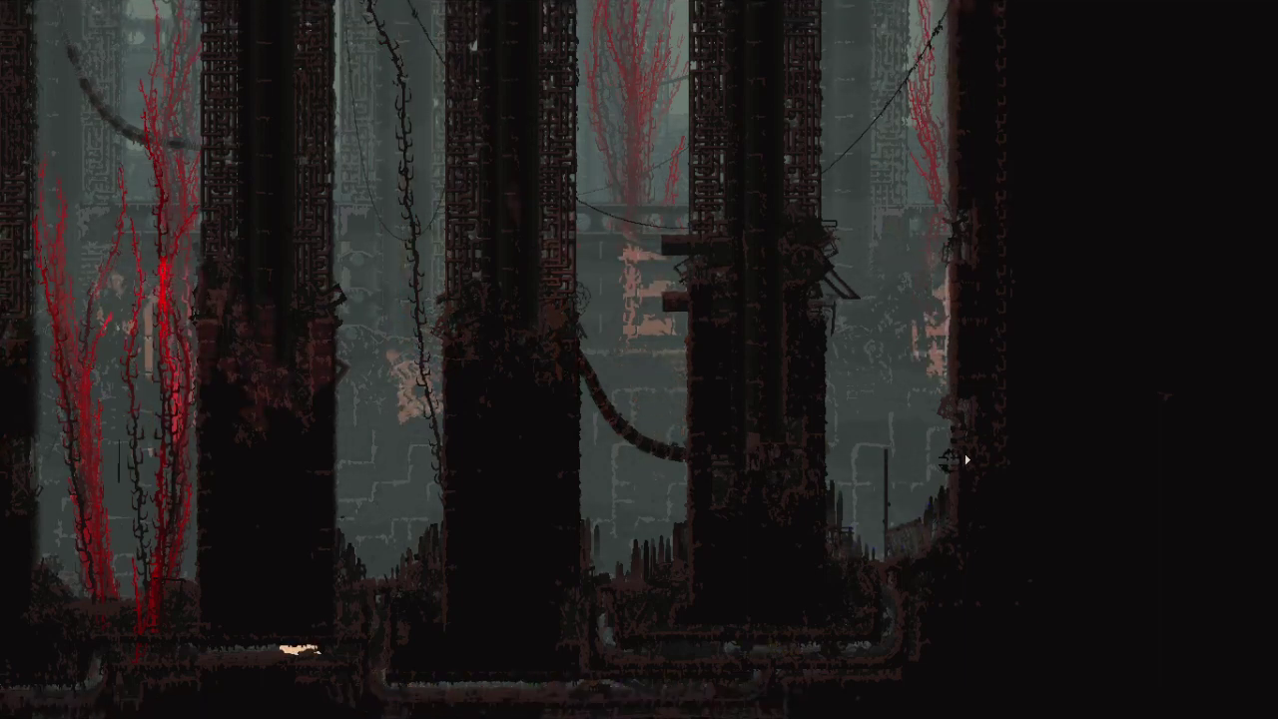
{"action": "key", "text": "Left"}
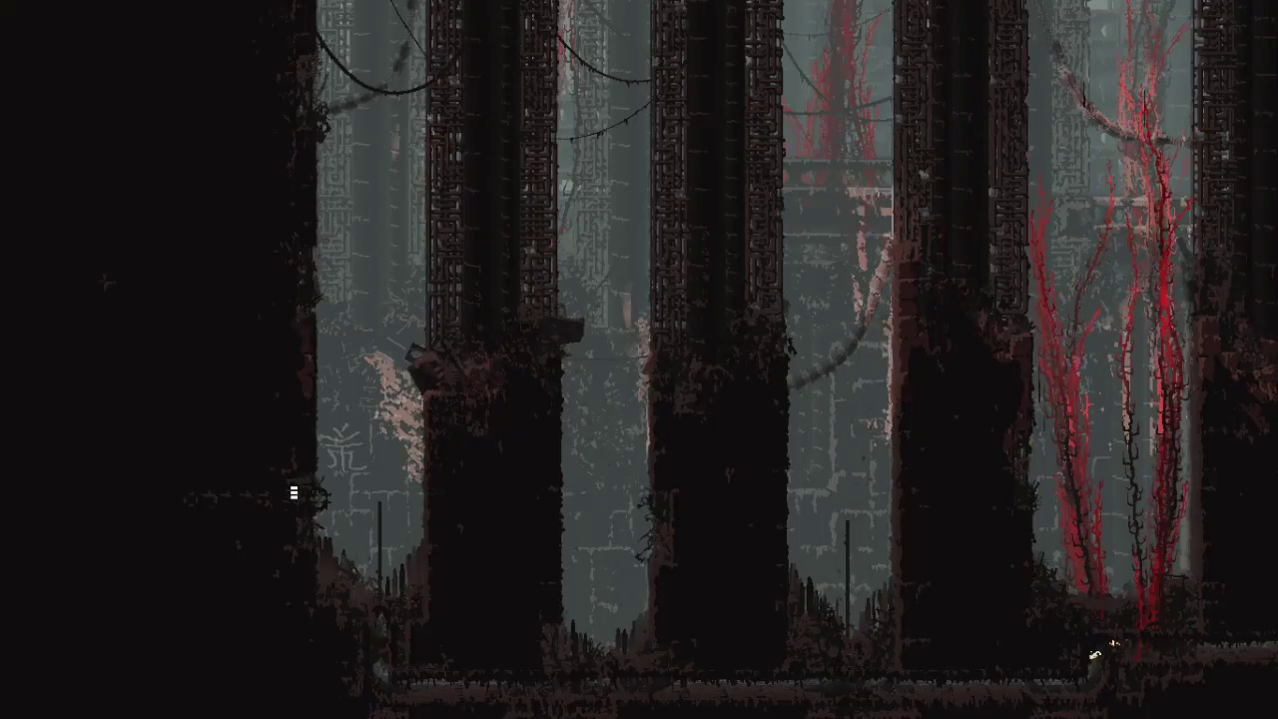
{"action": "key", "text": "Left"}
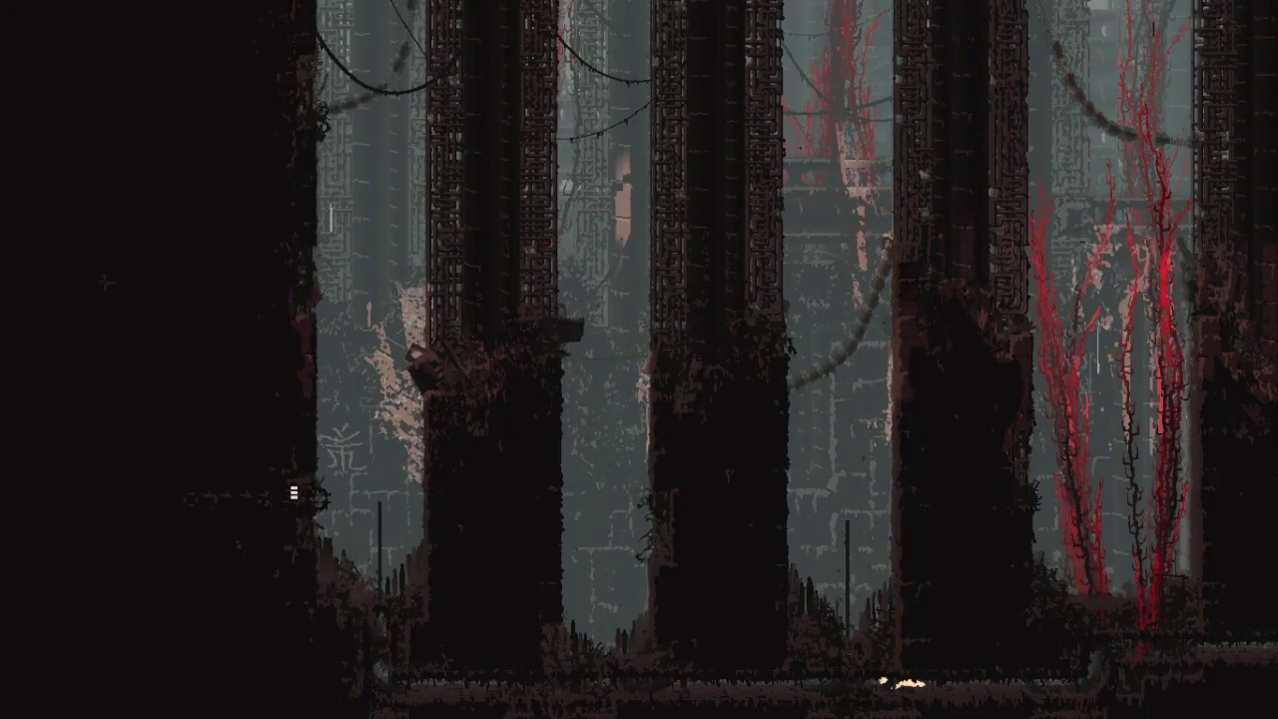
{"action": "key", "text": "Left"}
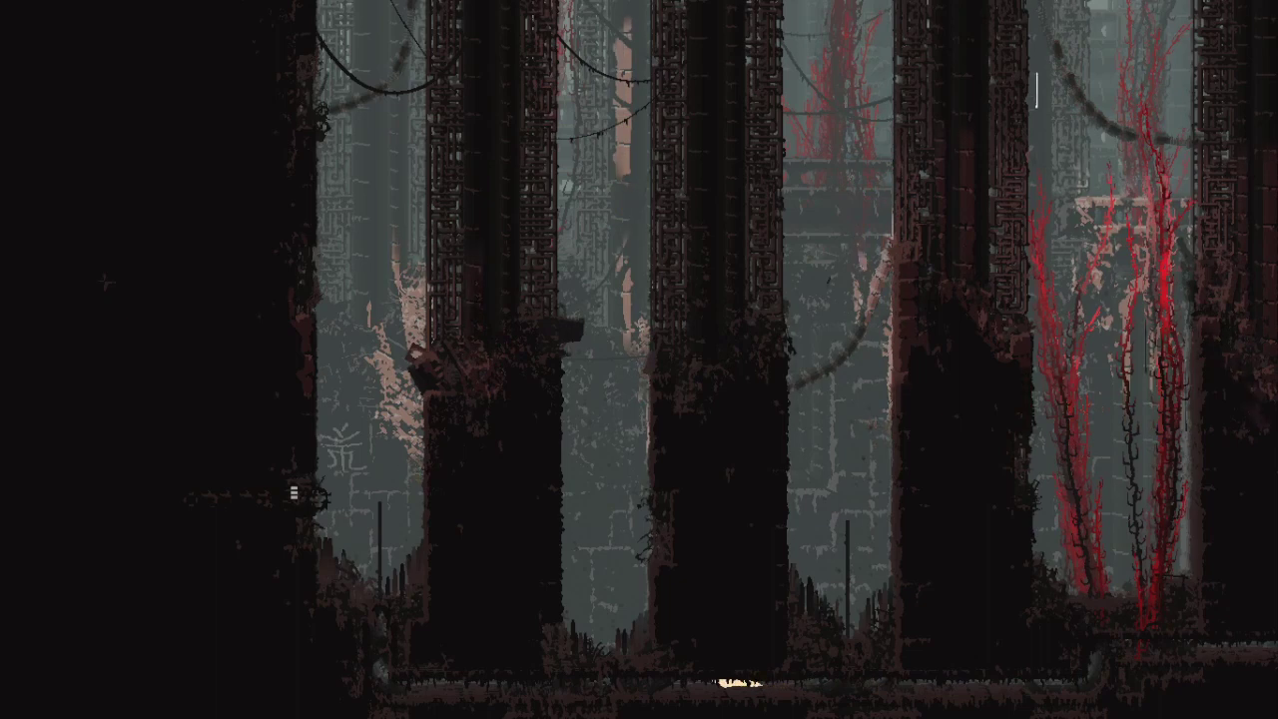
{"action": "key", "text": "Left"}
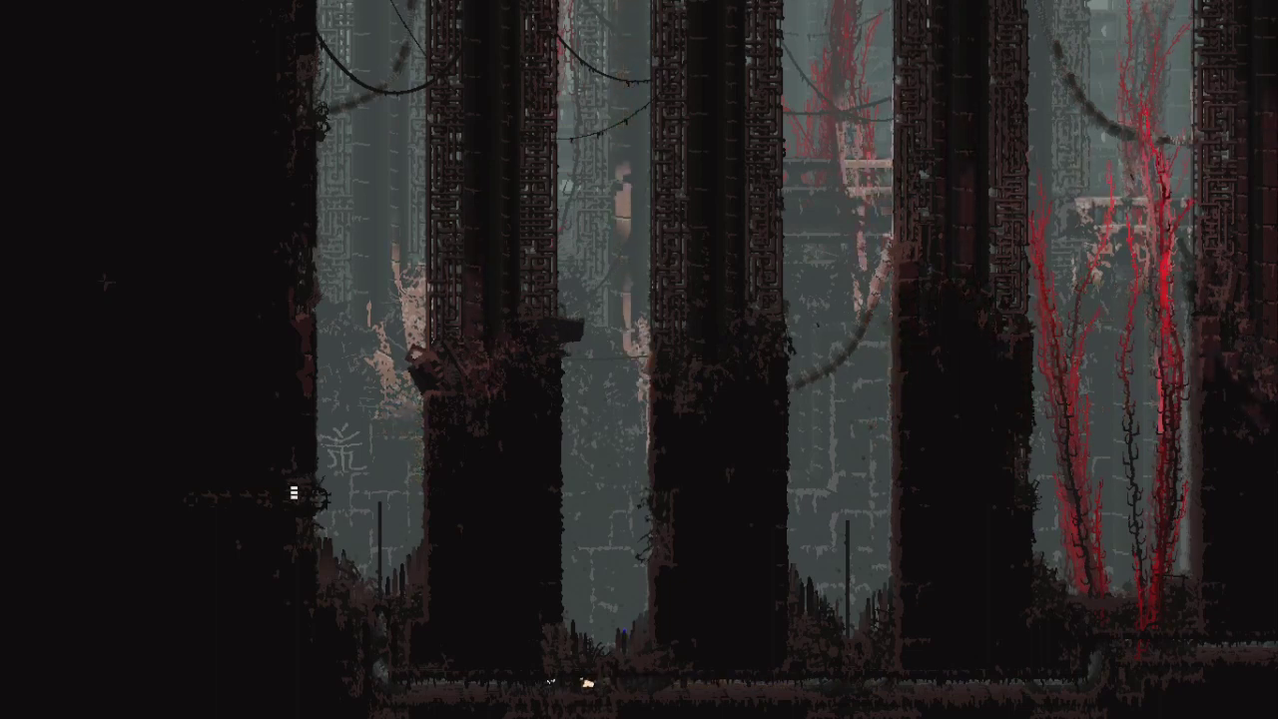
{"action": "key", "text": "Left"}
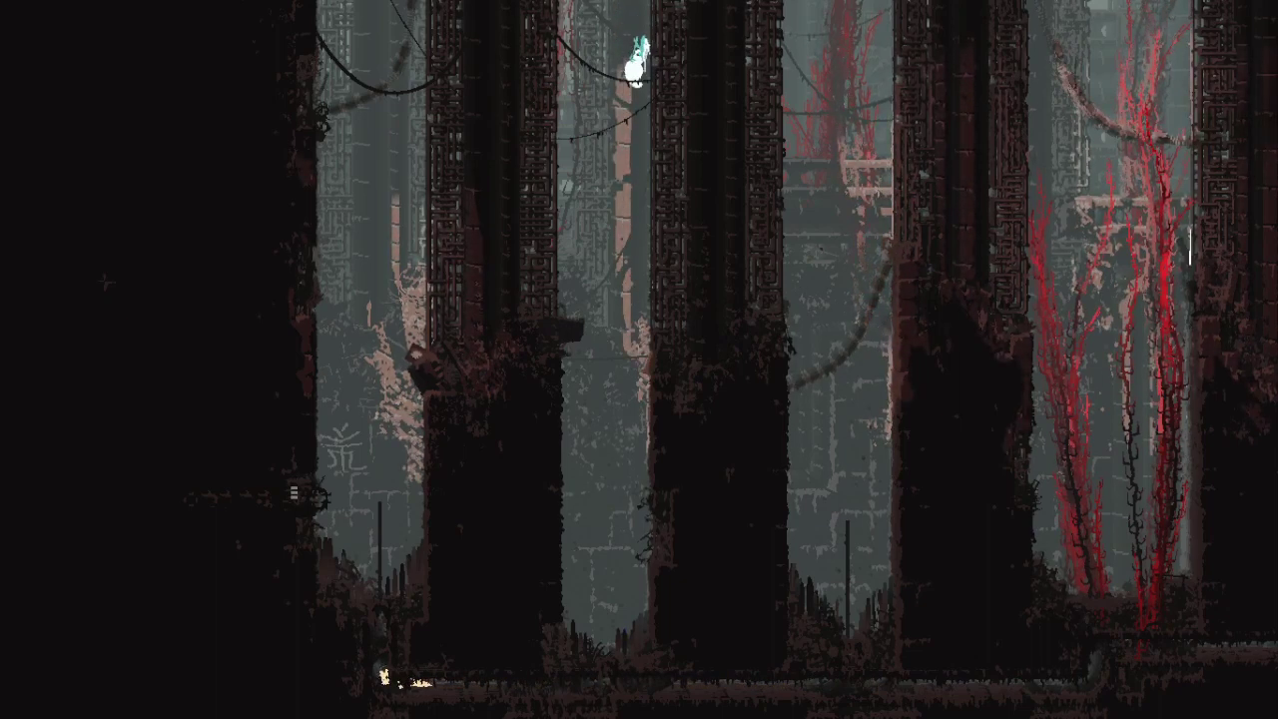
{"action": "key", "text": "Up"}
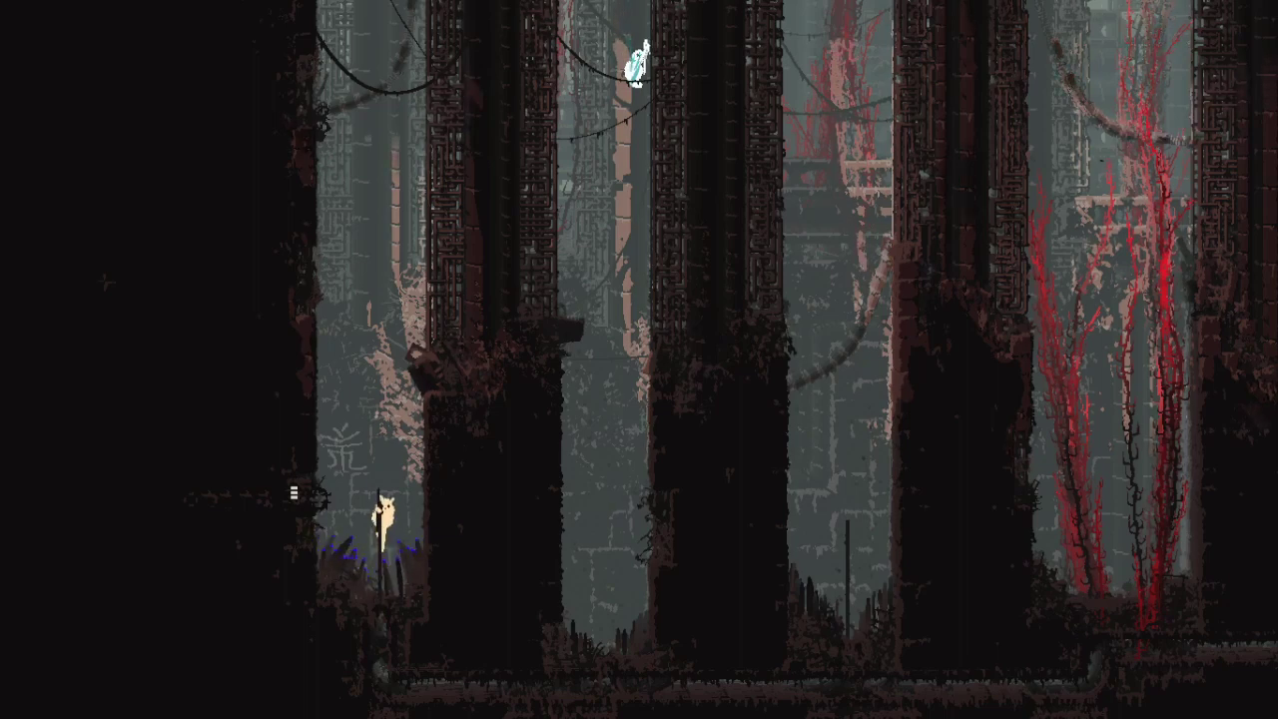
{"action": "key", "text": "Left"}
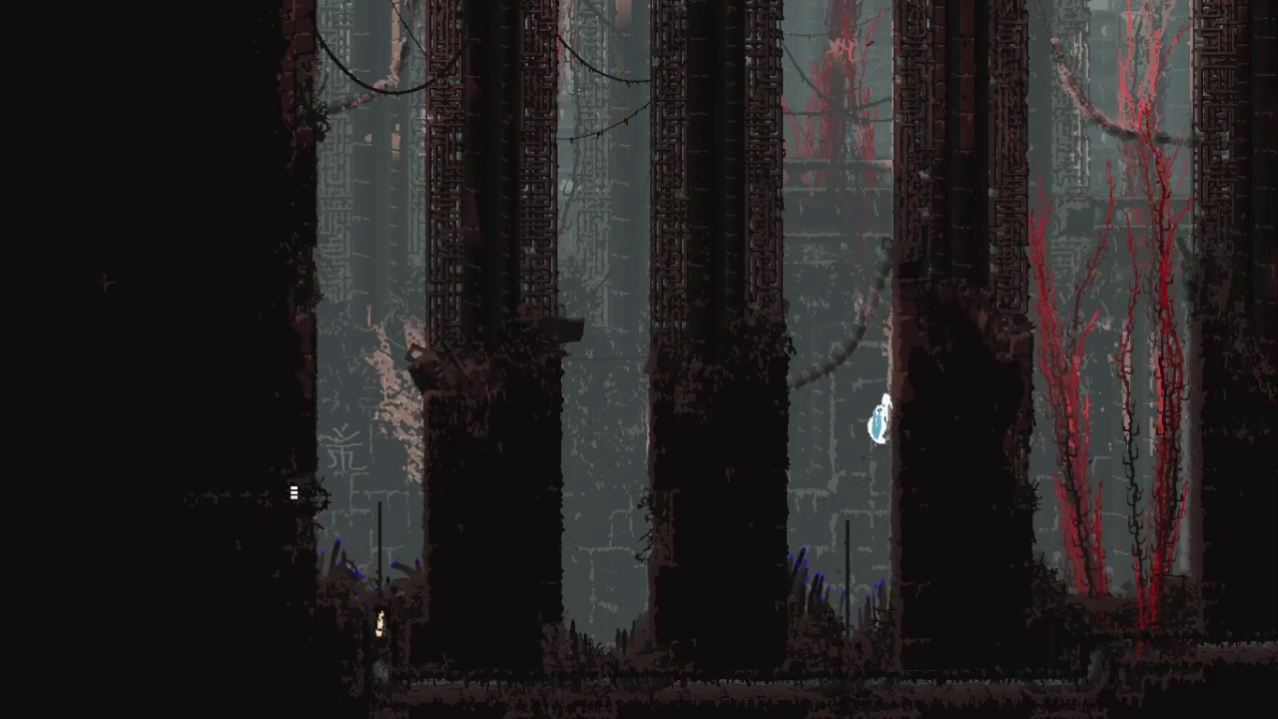
Step: Drop to the floor, crawl right across the red-coral hall, and climb toward the right-wall tunnel
{"action": "key", "text": "Down"}
{"action": "key", "text": "Right"}
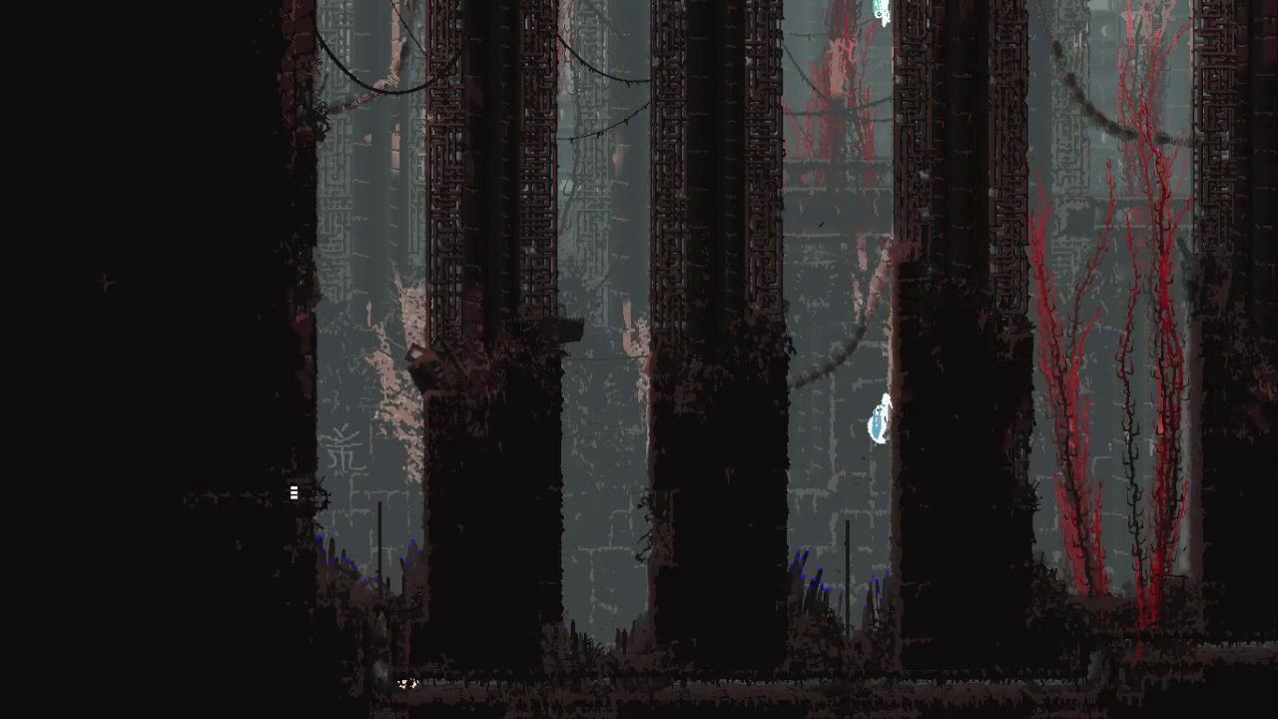
{"action": "key", "text": "Right"}
{"action": "key", "text": "Right"}
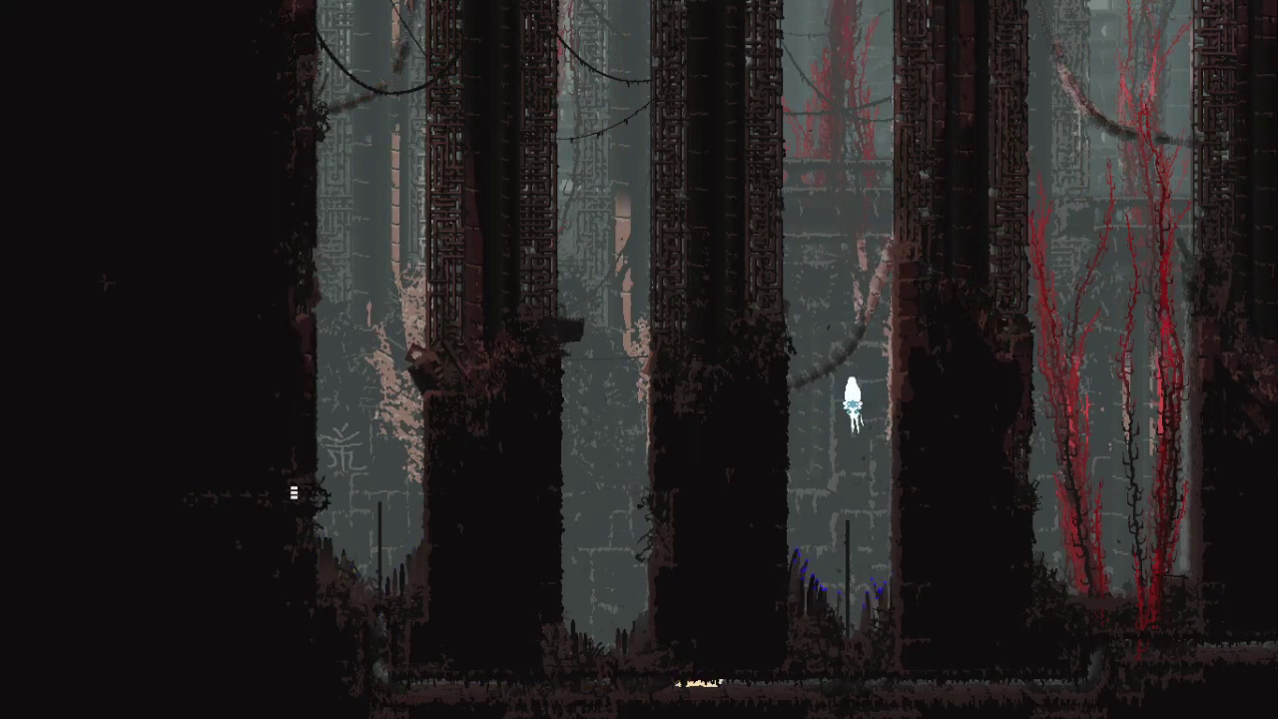
{"action": "key", "text": "Right"}
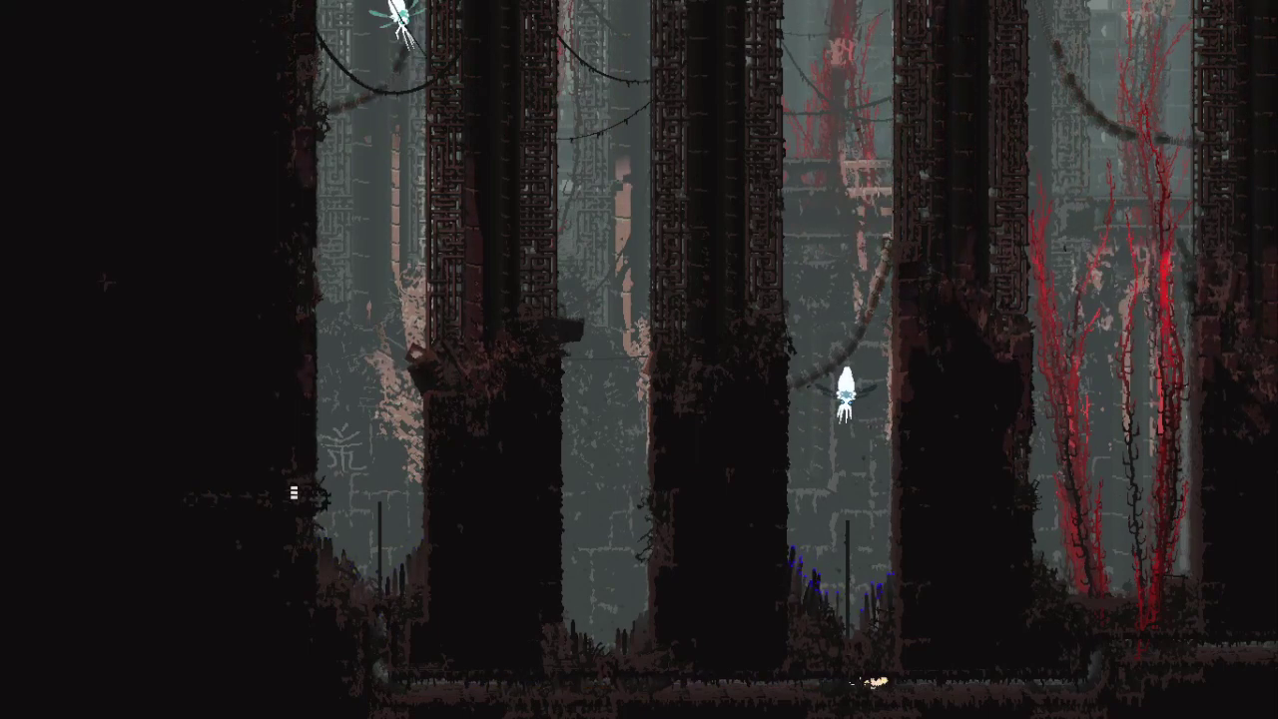
{"action": "key", "text": "Right"}
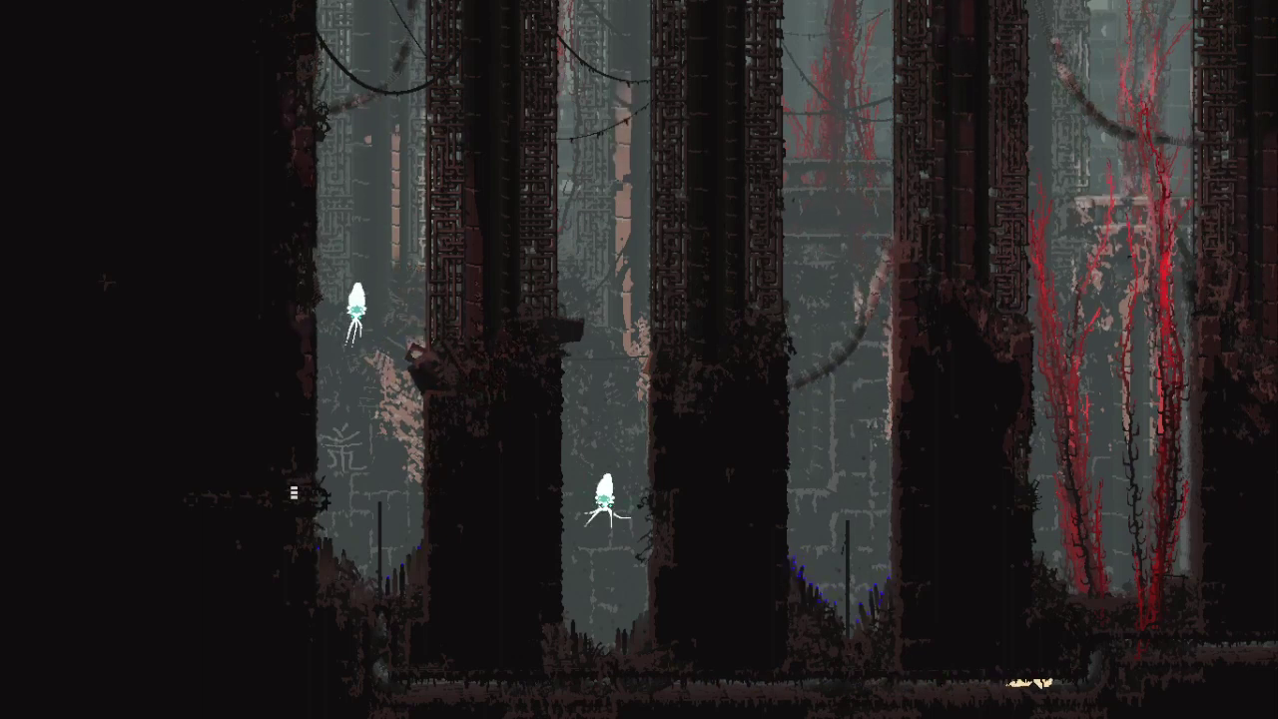
{"action": "key", "text": "Right"}
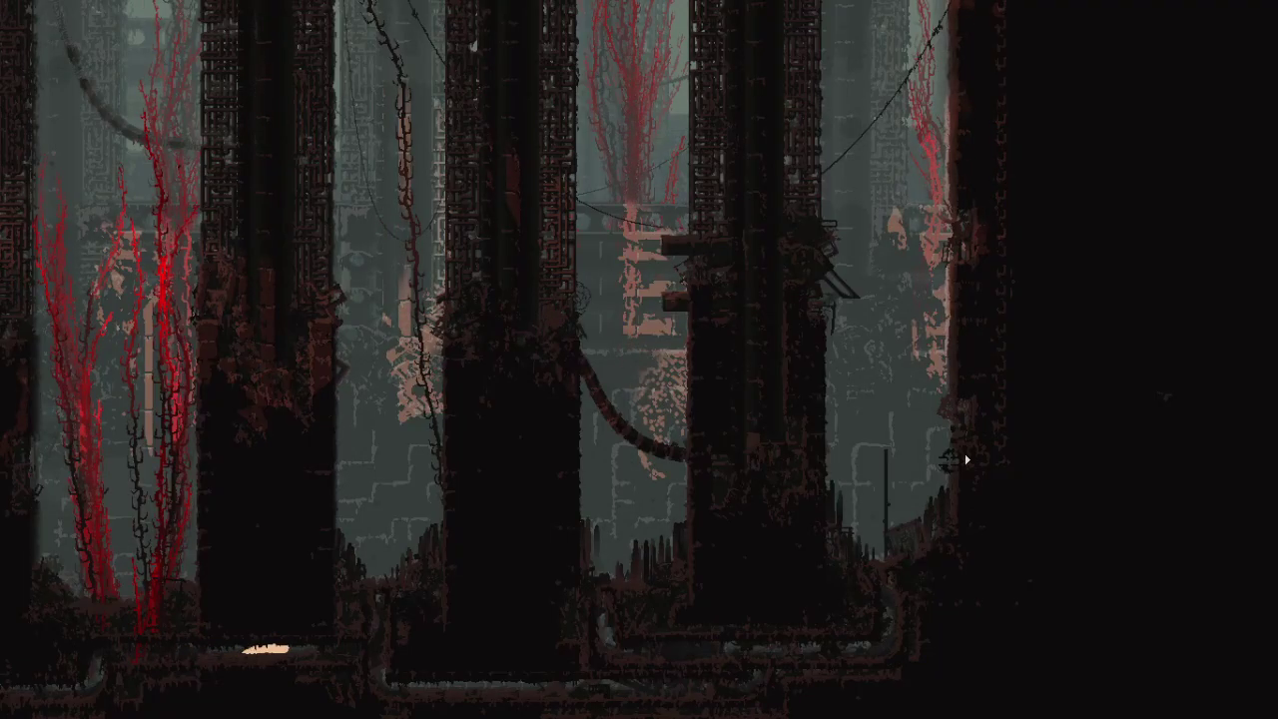
{"action": "key", "text": "Right"}
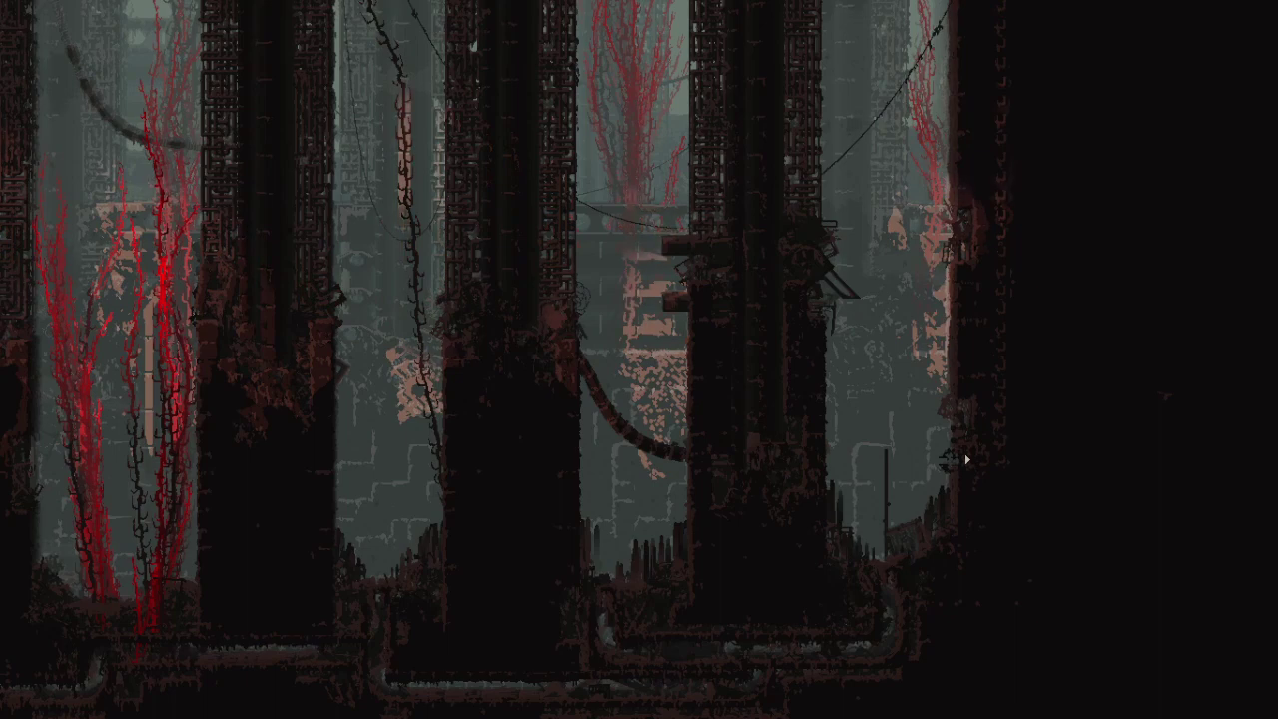
{"action": "key", "text": "Right"}
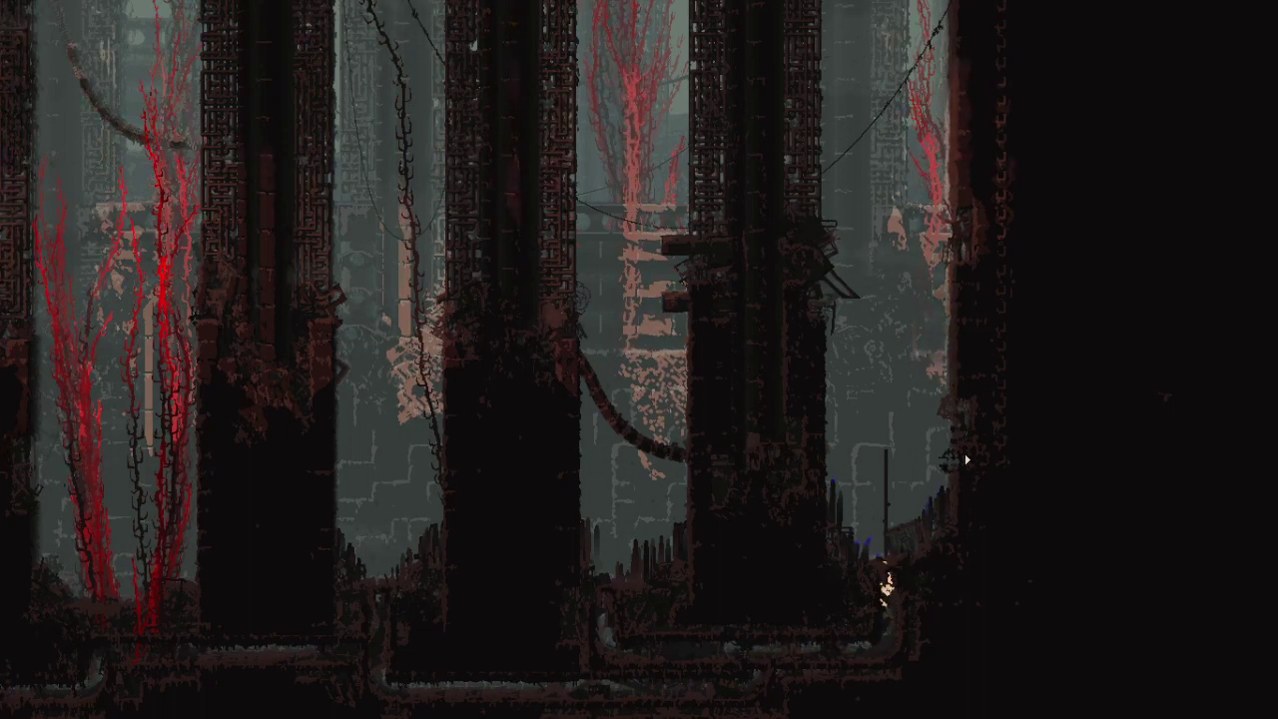
{"action": "key", "text": "Up"}
Step: Exit the tunnel and jump left across the pillar tops onto the middle pillar
{"action": "key", "text": "Right"}
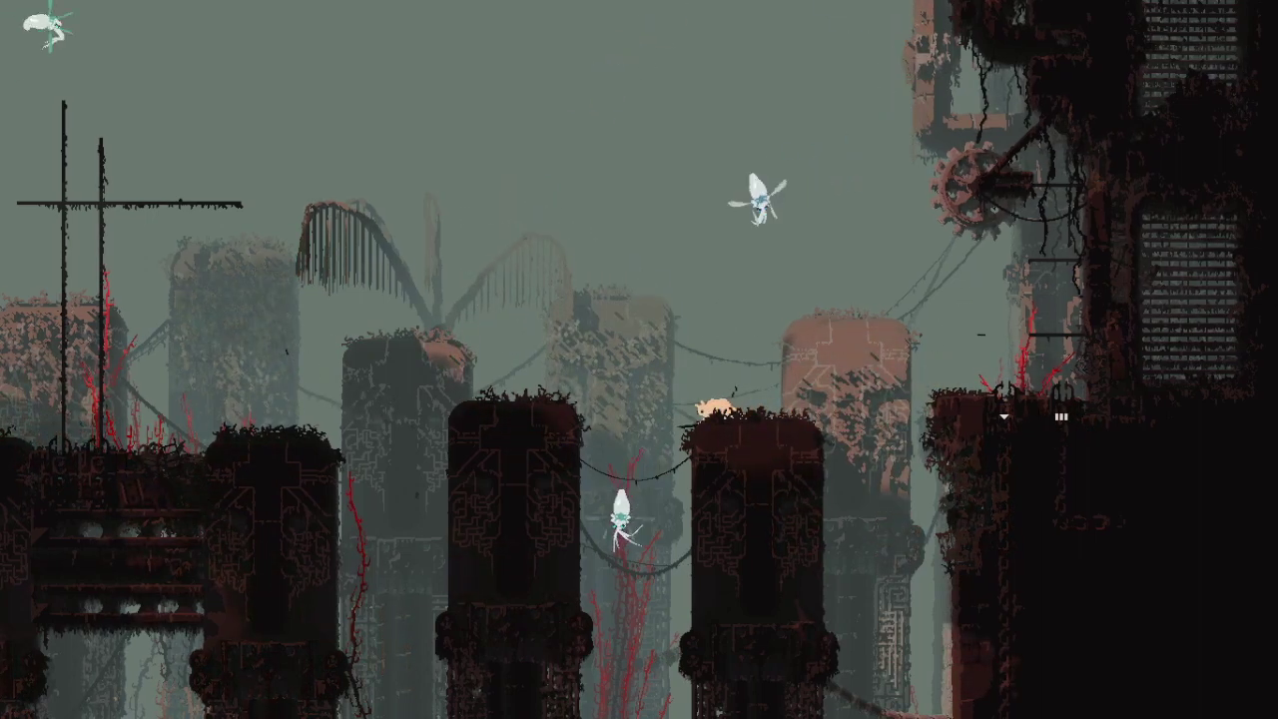
{"action": "key", "text": "Left"}
{"action": "key", "text": "z"}
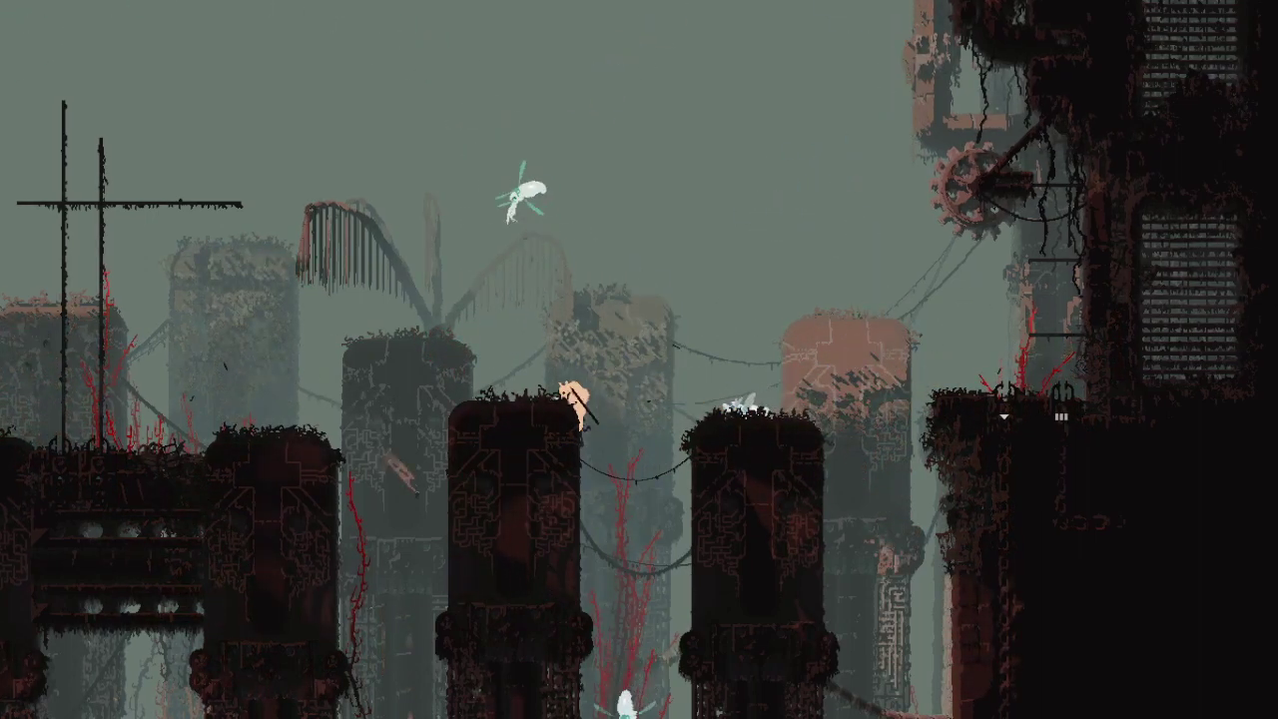
{"action": "key", "text": "Left"}
{"action": "key", "text": "z"}
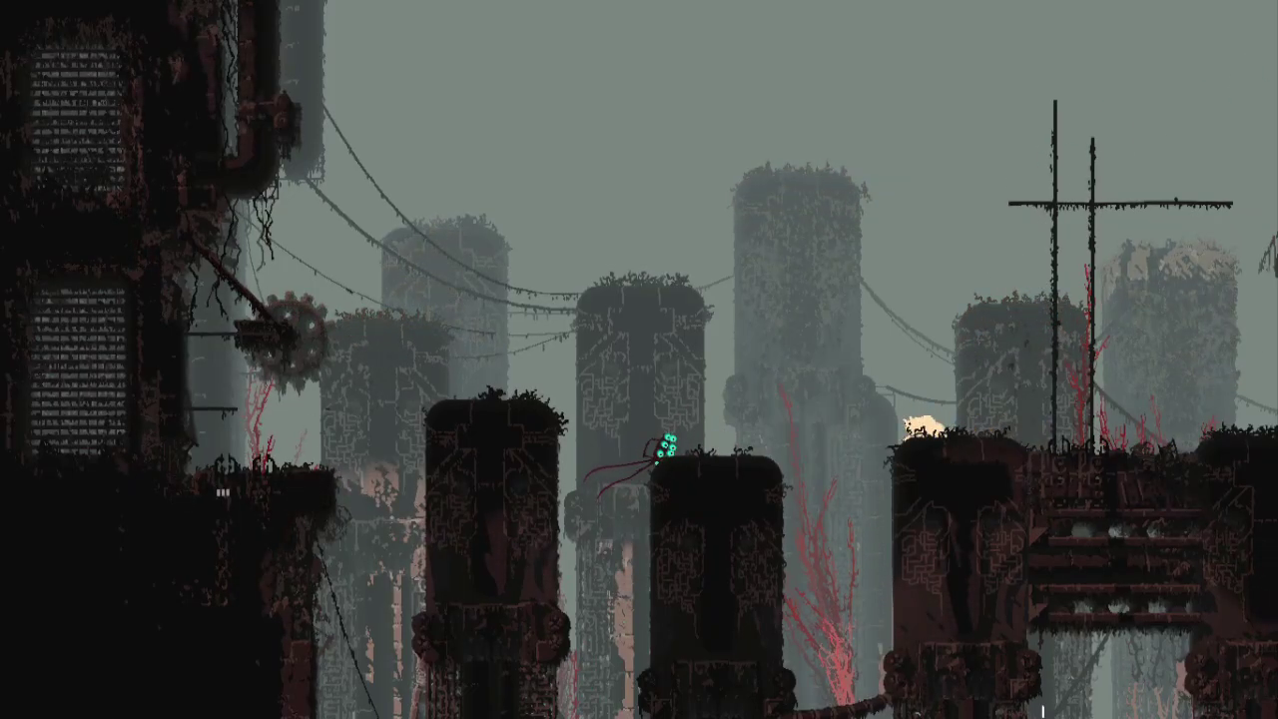
{"action": "key", "text": "Left"}
{"action": "key", "text": "z"}
{"action": "key", "text": "Left"}
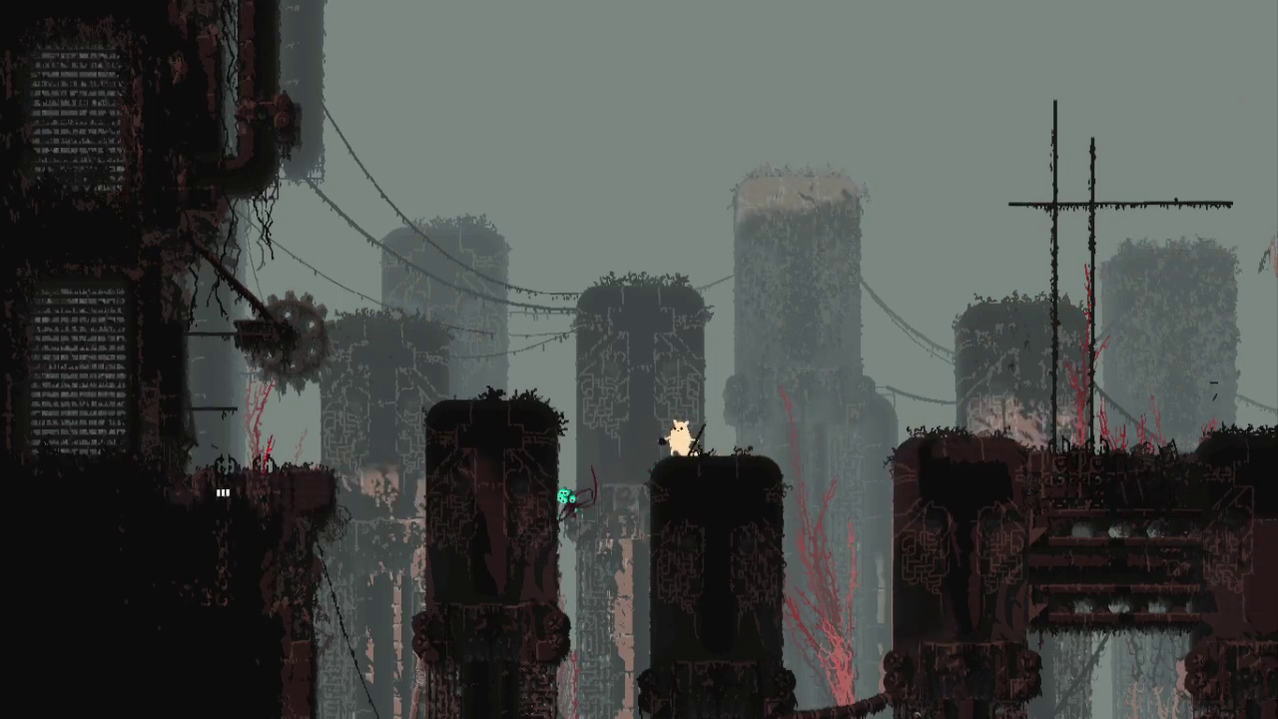
Step: Lodge the spear in the left pillar, jump onto it, and climb onto the pillar top
{"action": "key", "text": "x"}
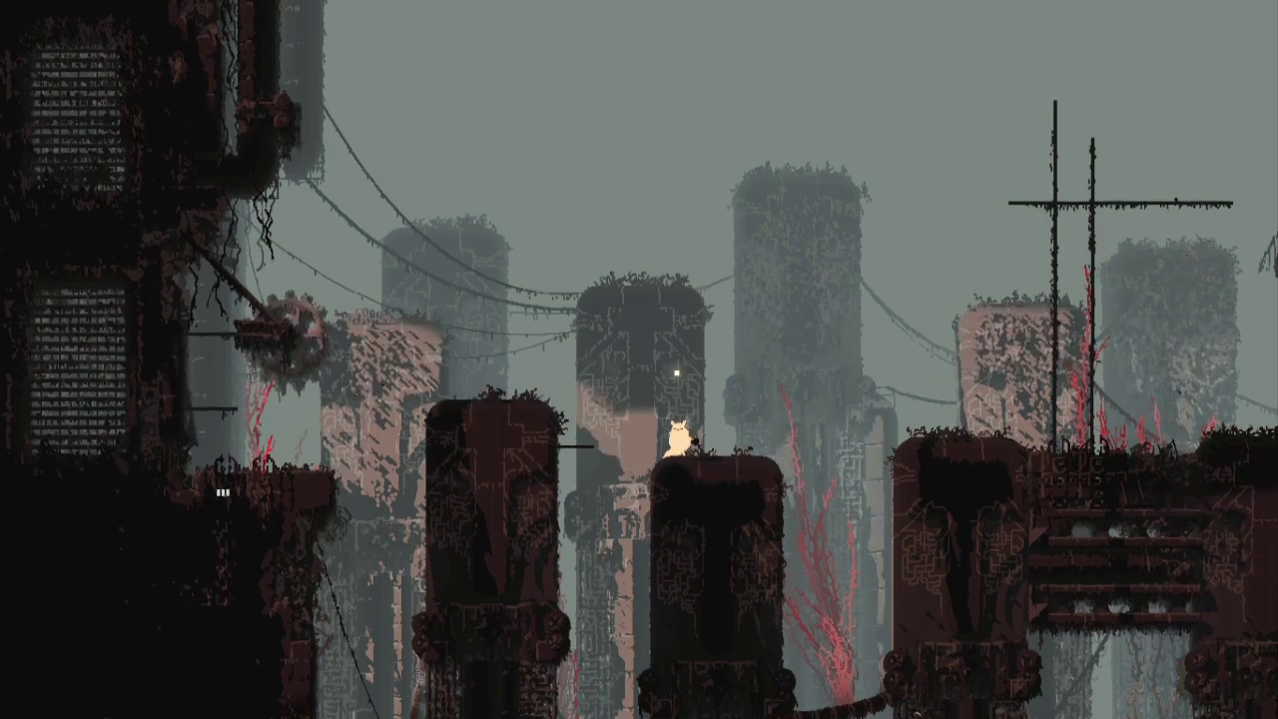
{"action": "key", "text": "Left"}
{"action": "key", "text": "z"}
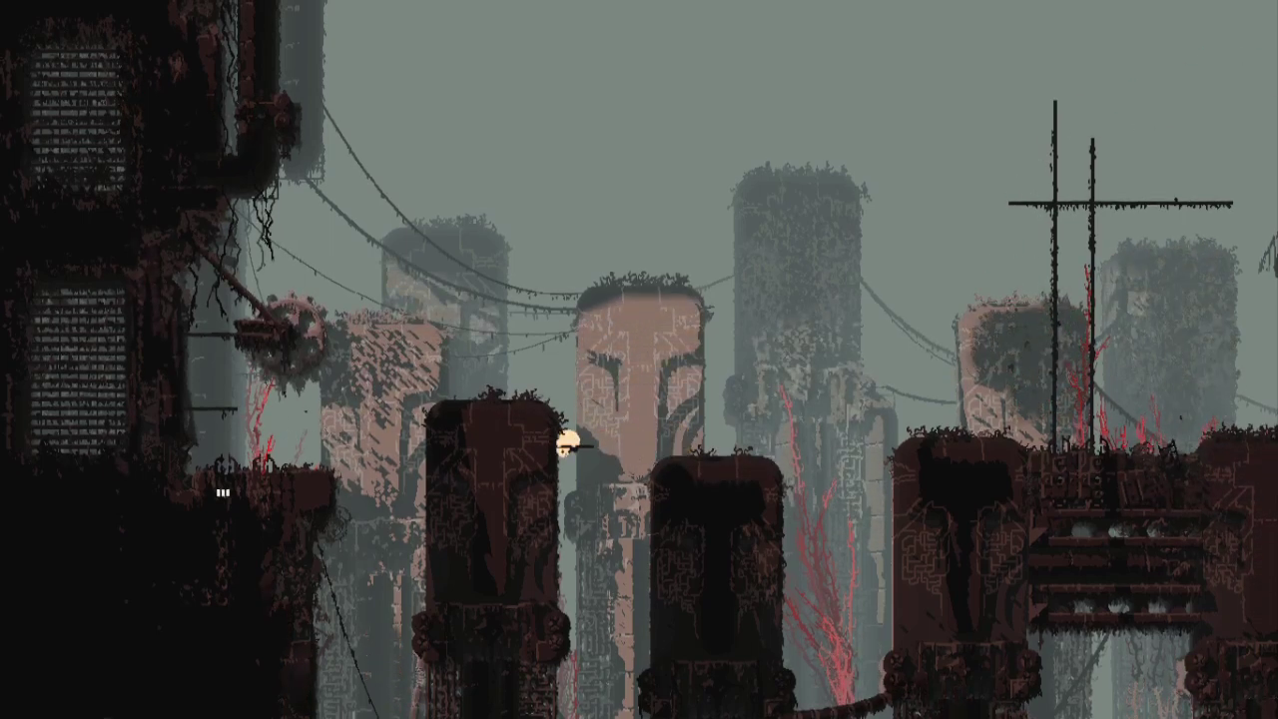
{"action": "key", "text": "z"}
{"action": "key", "text": "Left"}
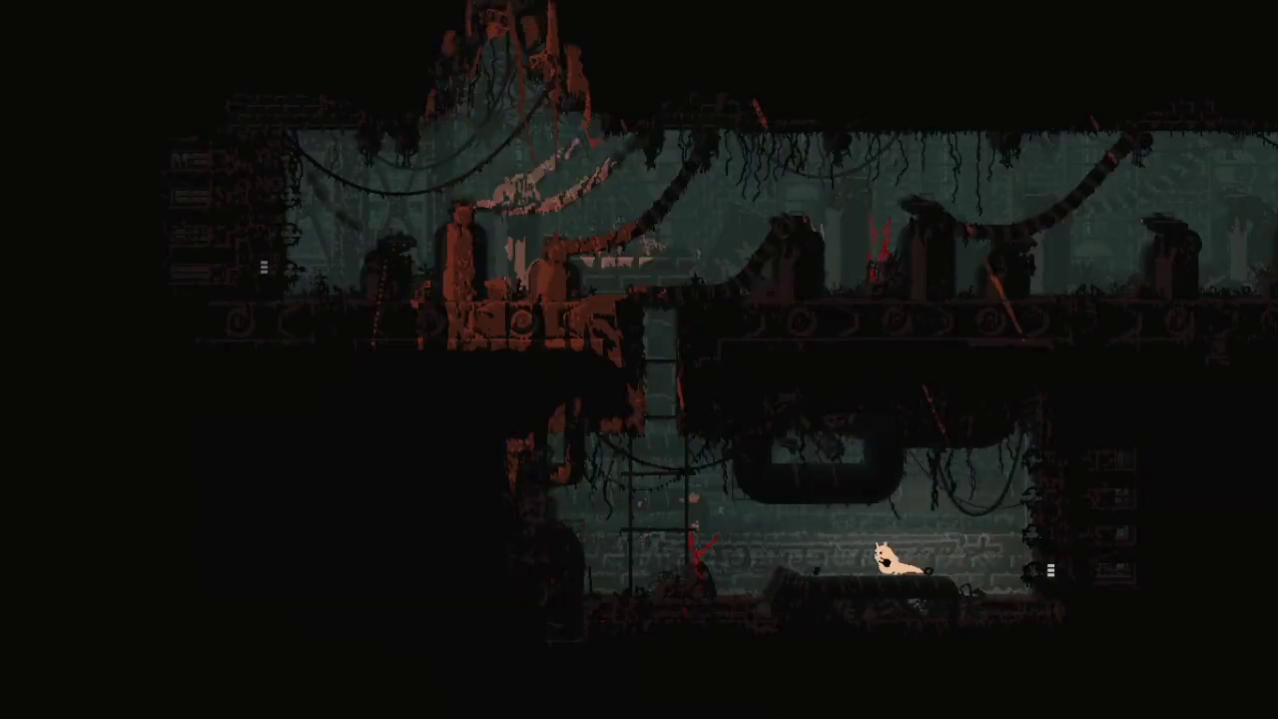
Step: Run left to the pole, climb it, and head left along the upper ledge out of the room
{"action": "key", "text": "z"}
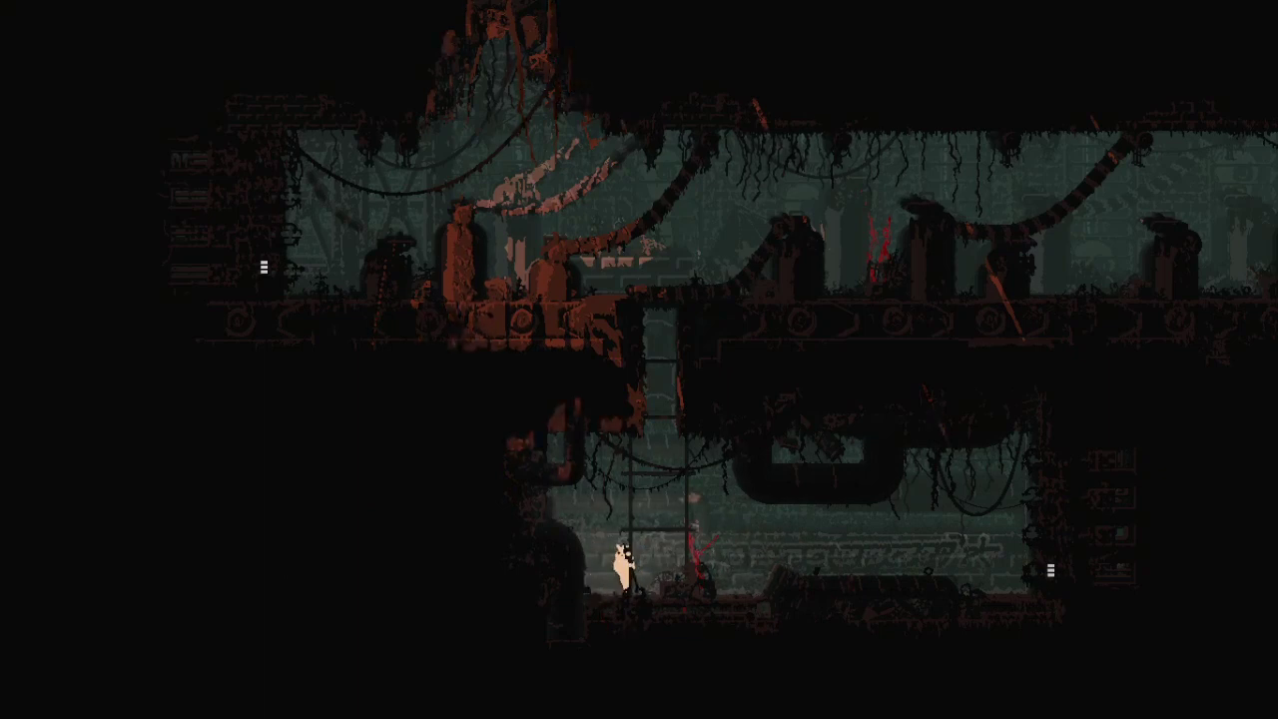
{"action": "key", "text": "Up"}
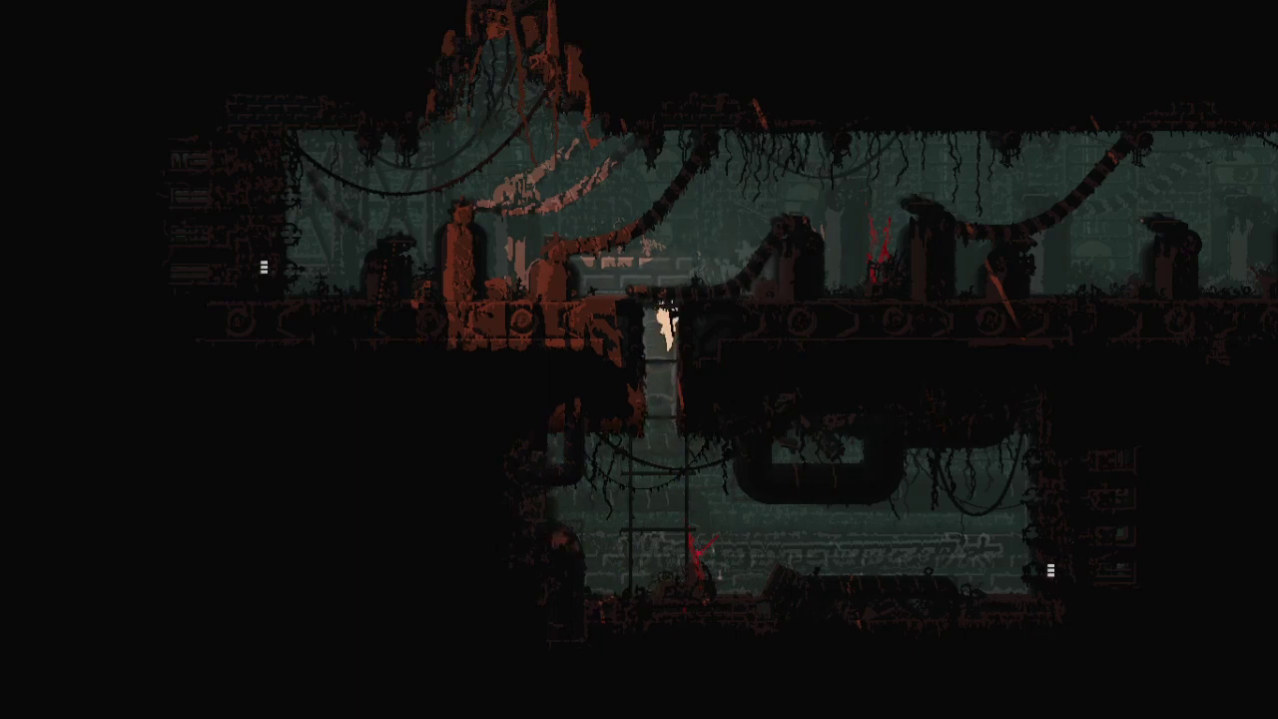
{"action": "key", "text": "Left"}
{"action": "key", "text": "Left"}
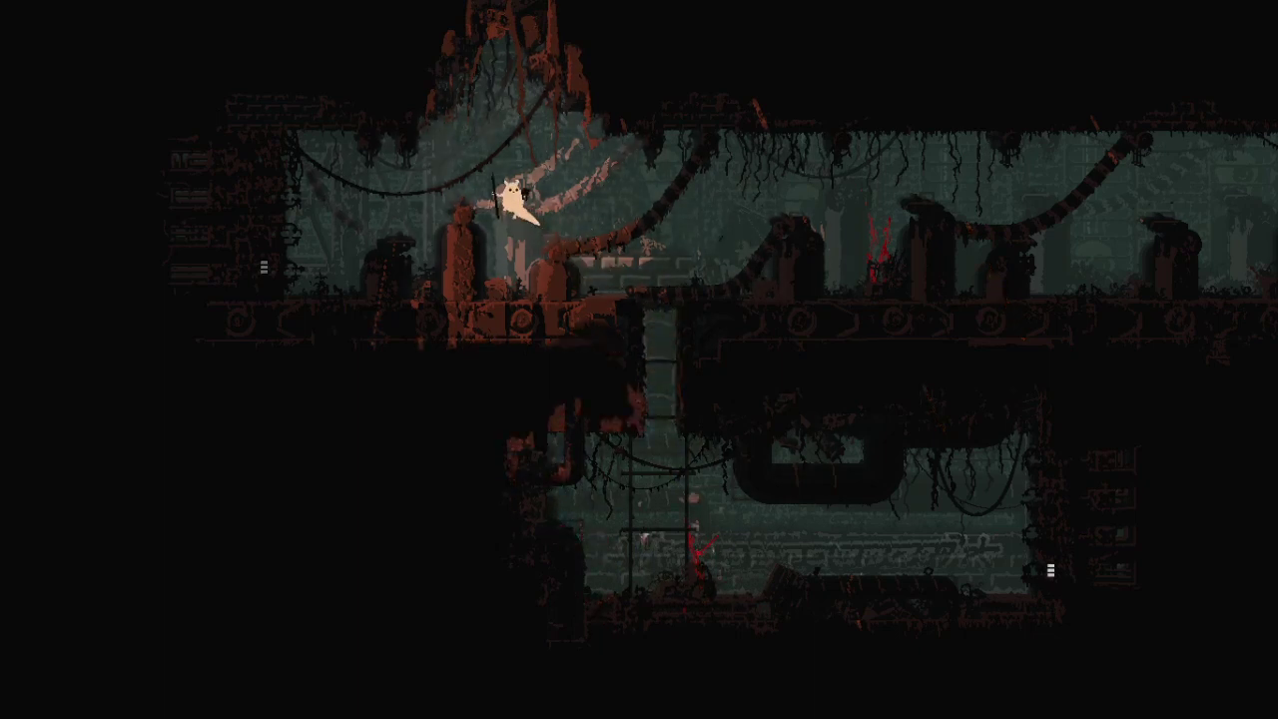
{"action": "key", "text": "Left"}
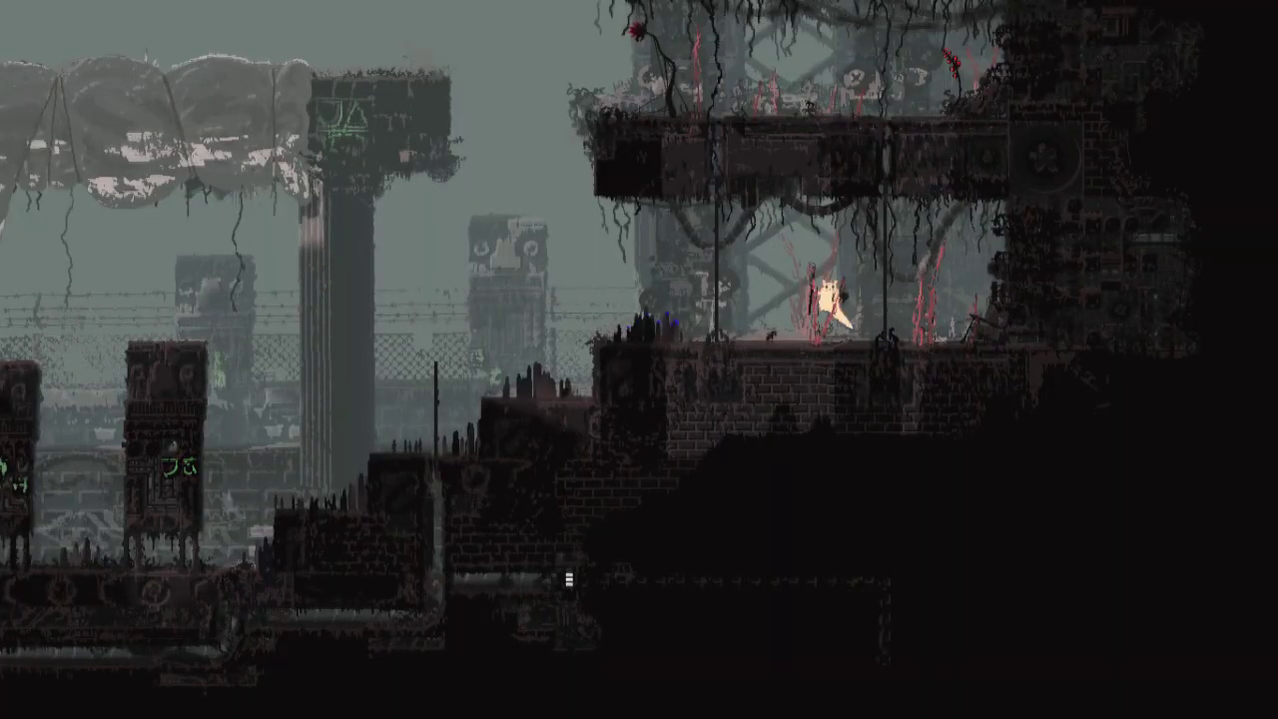
Step: Drop from the ledge into the lower tunnel and crawl right through the dark
{"action": "key", "text": "Left"}
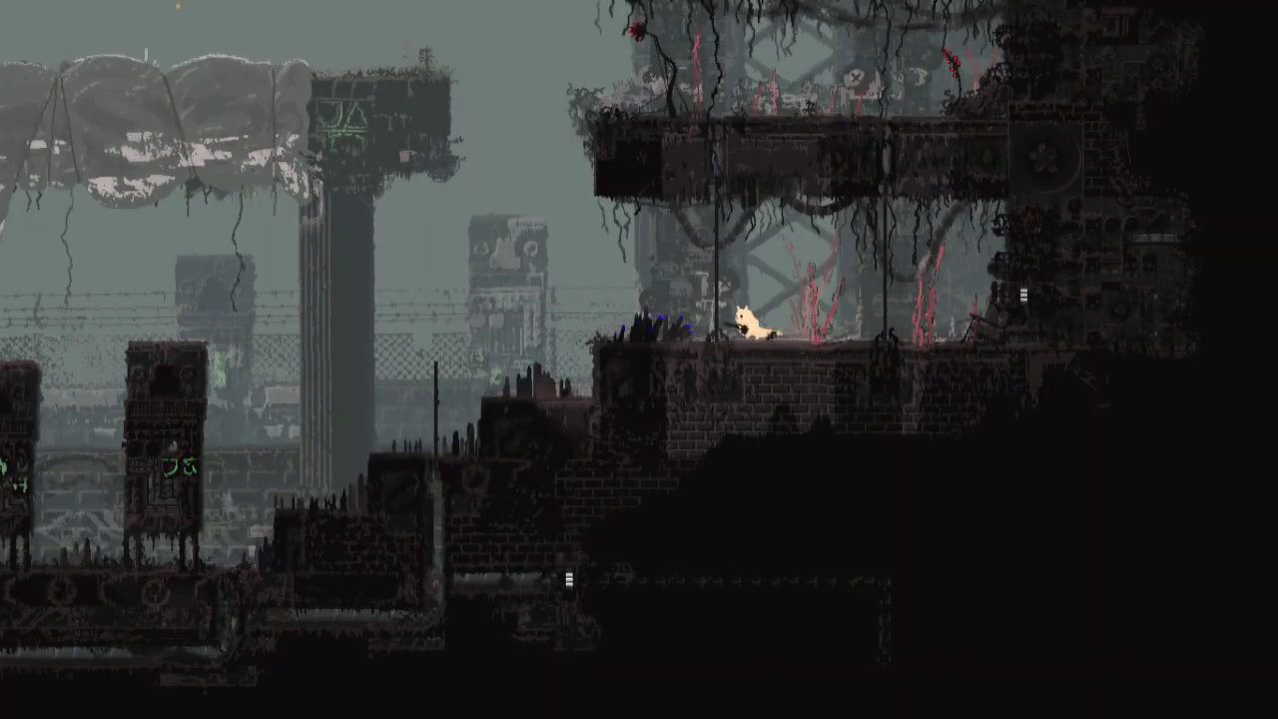
{"action": "key", "text": "Left"}
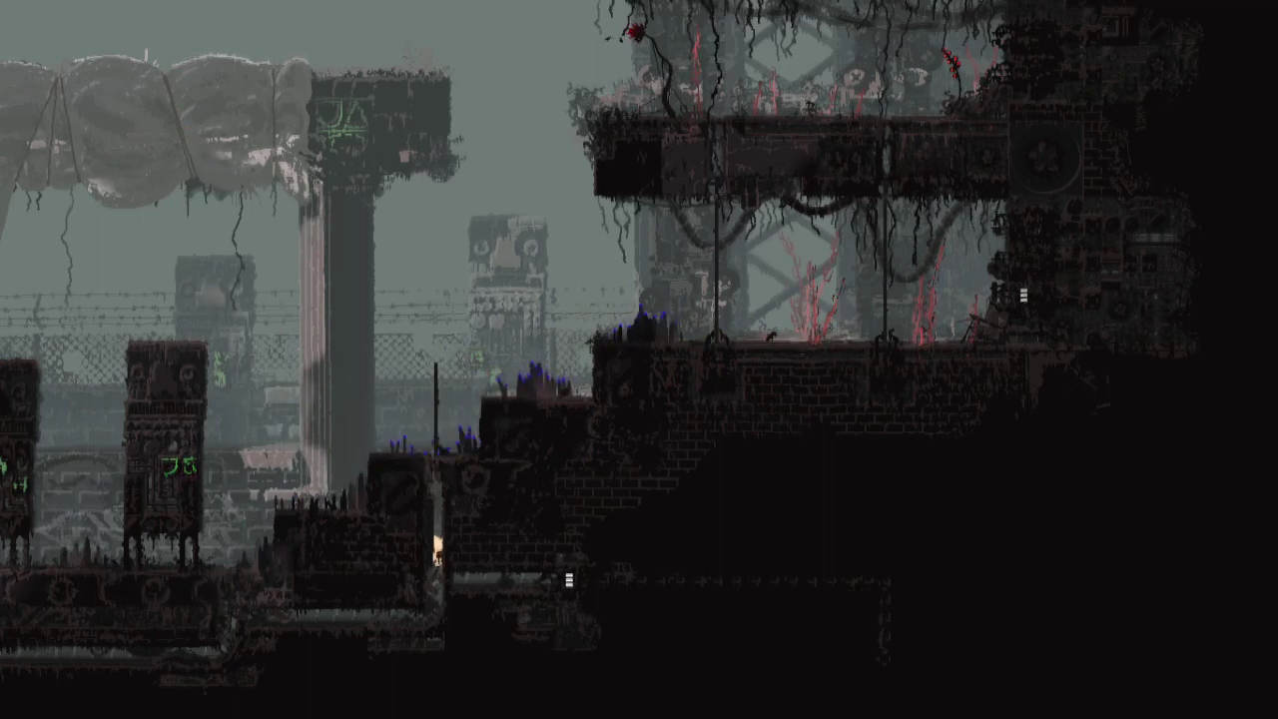
{"action": "key", "text": "Down"}
{"action": "key", "text": "Right"}
{"action": "key", "text": "Right"}
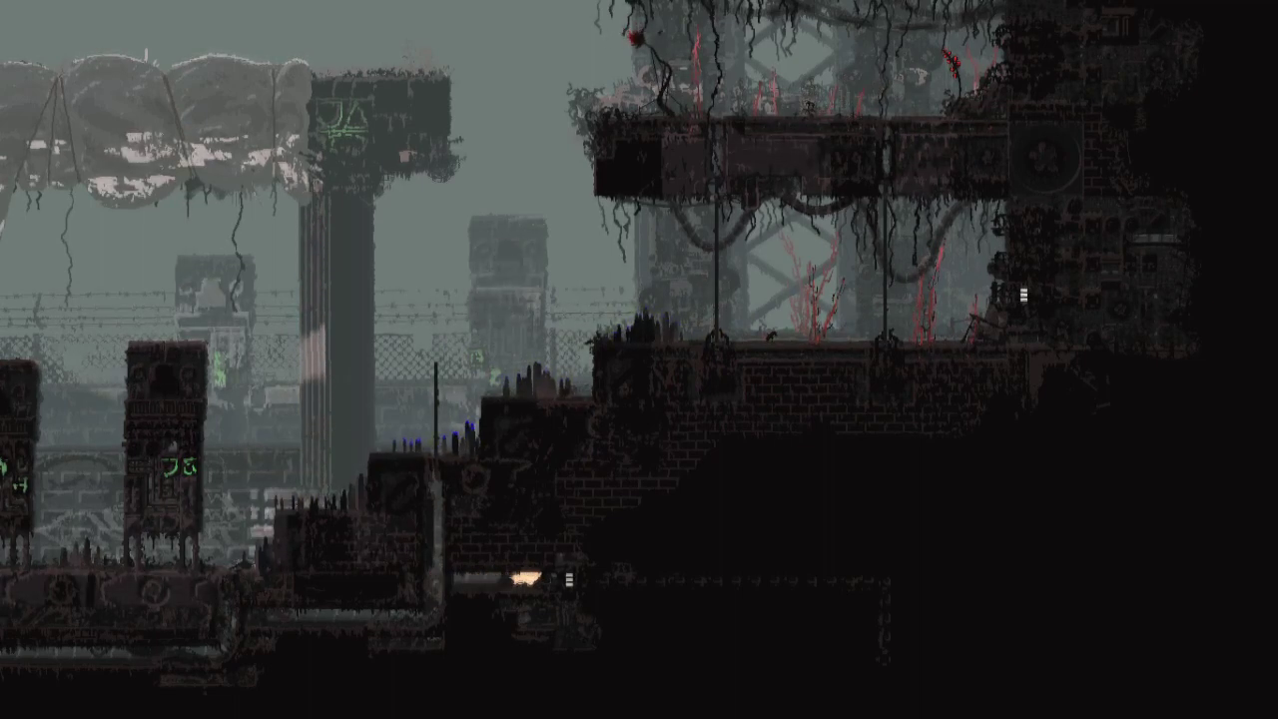
{"action": "key", "text": "Right"}
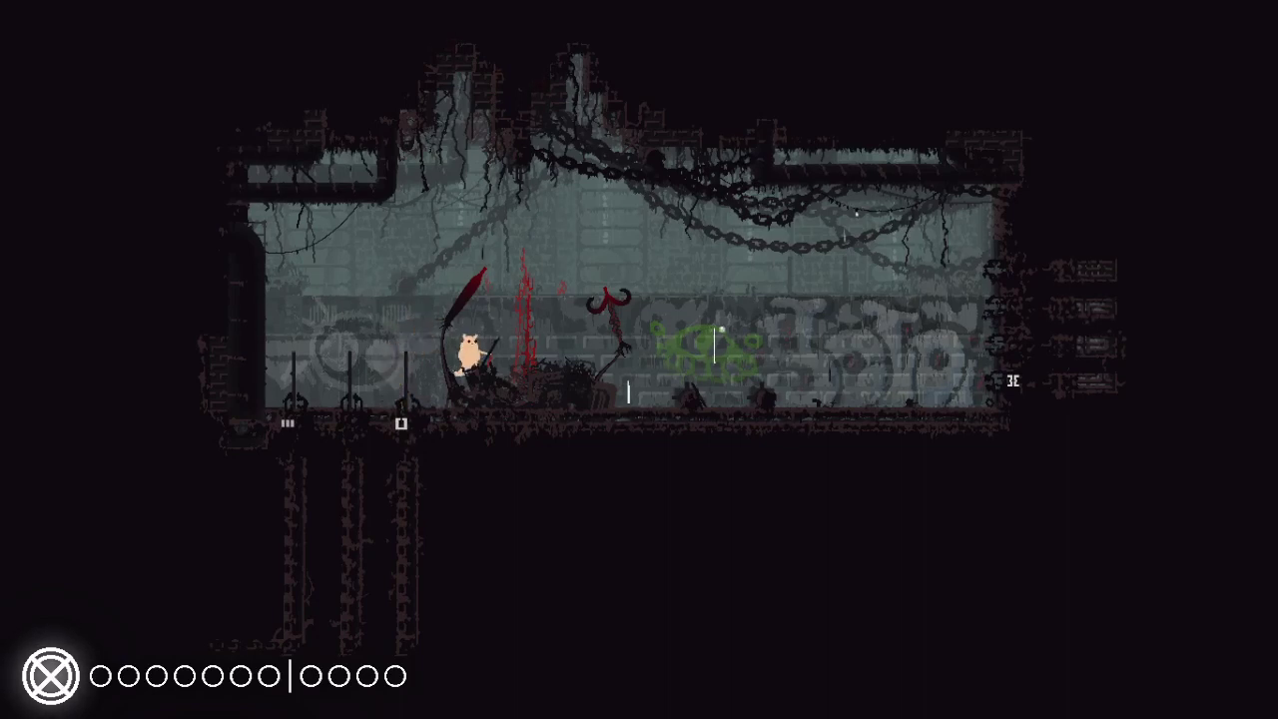
Step: Move to the pole, drop back to the floor, and climb onto the debris pile
{"action": "key", "text": "Left"}
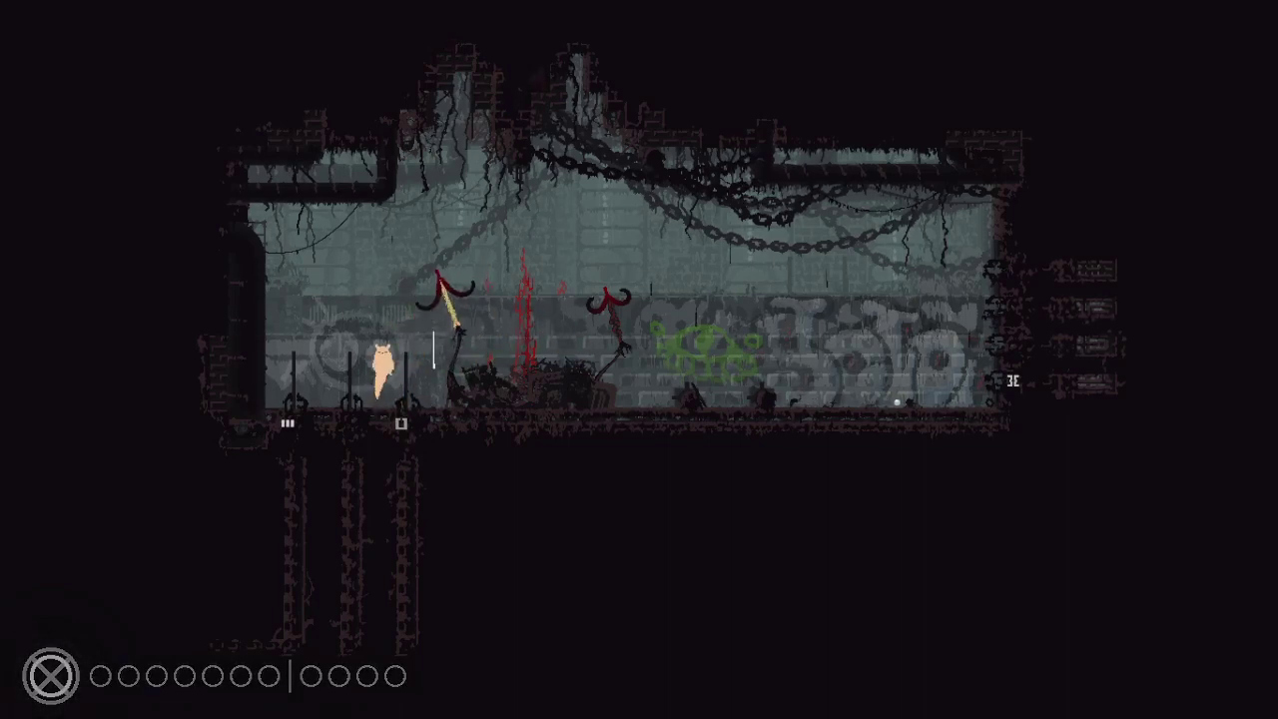
{"action": "key", "text": "Right"}
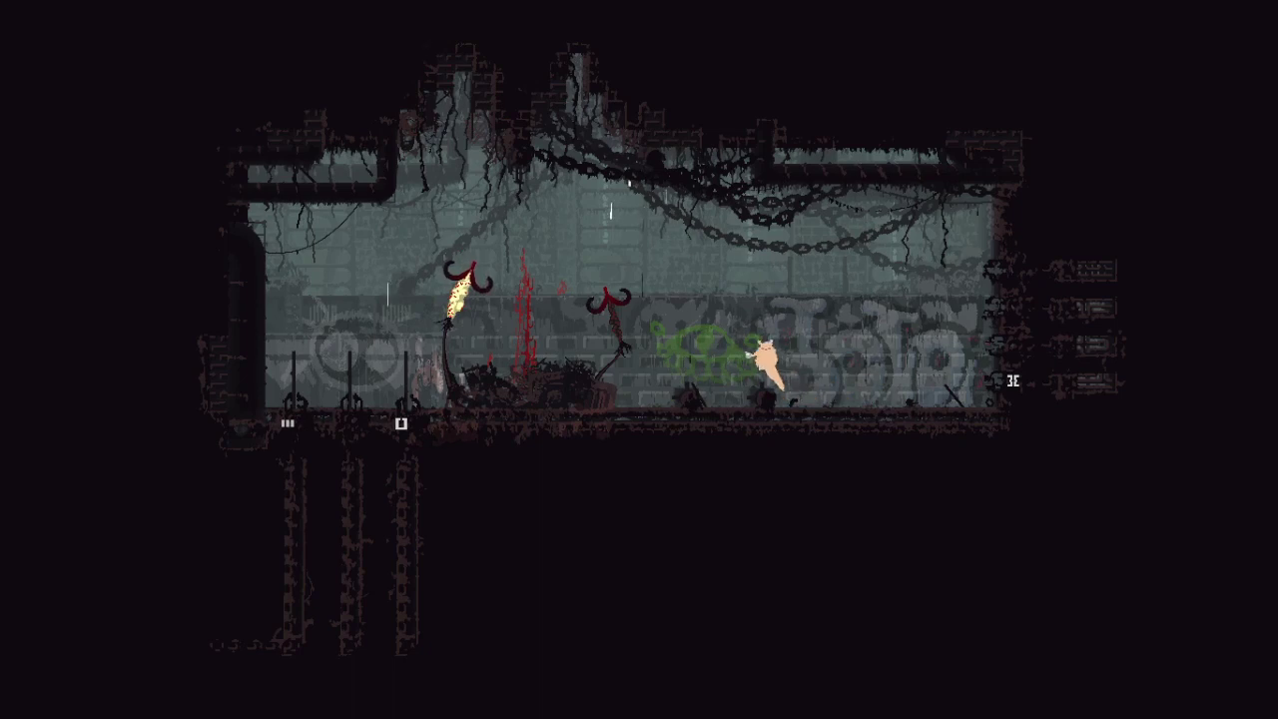
{"action": "key", "text": "Left"}
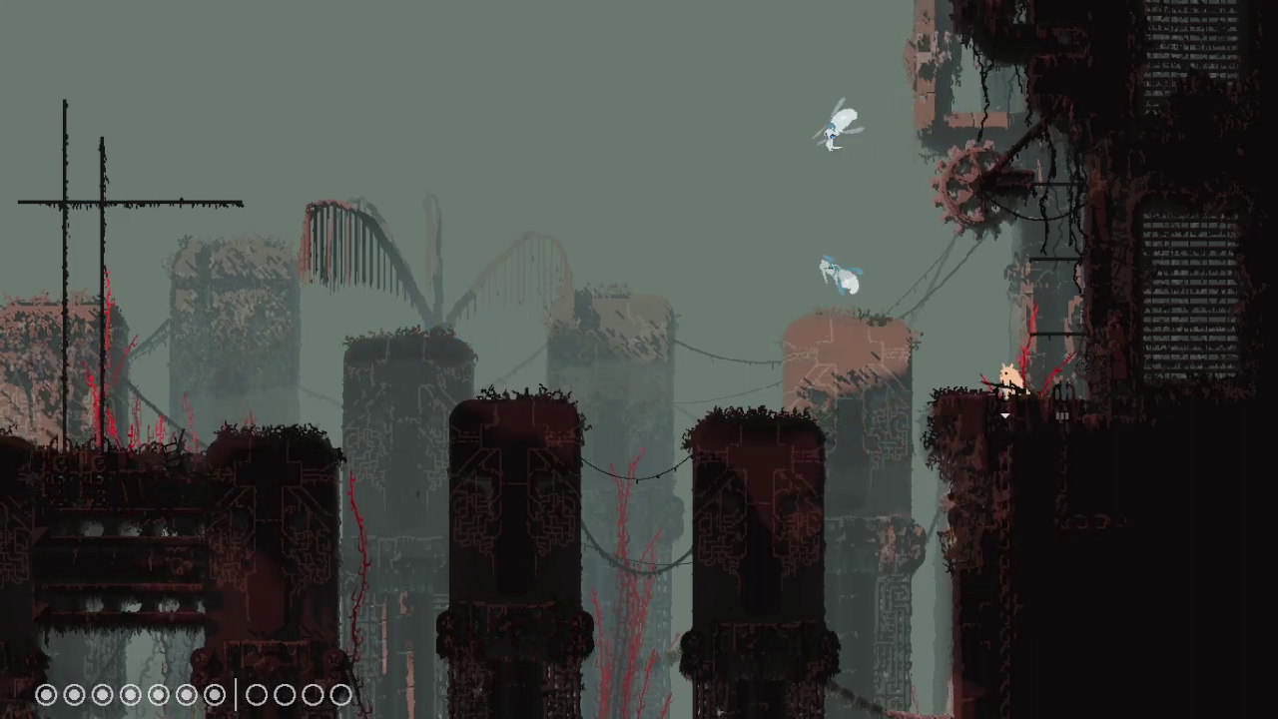
Step: Leap left between the first pillar tops and pull up onto the next pillar
{"action": "key", "text": "Left"}
{"action": "key", "text": "z"}
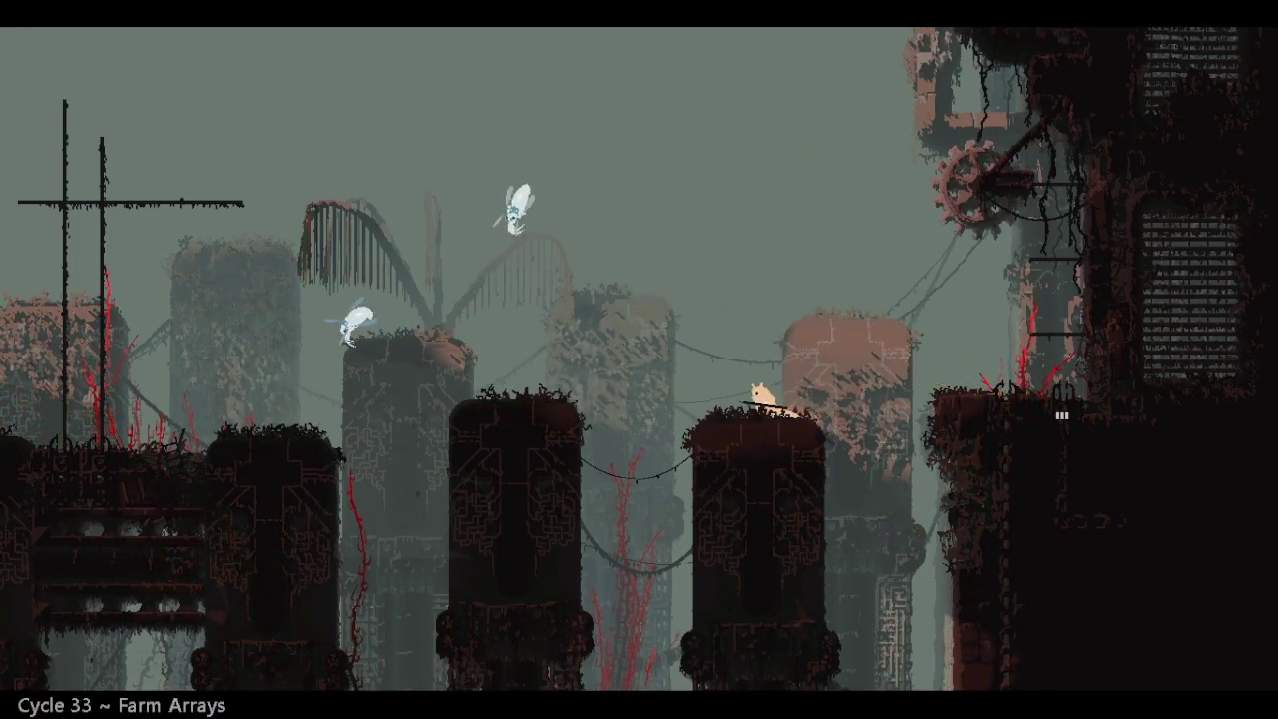
{"action": "key", "text": "Left"}
{"action": "key", "text": "z"}
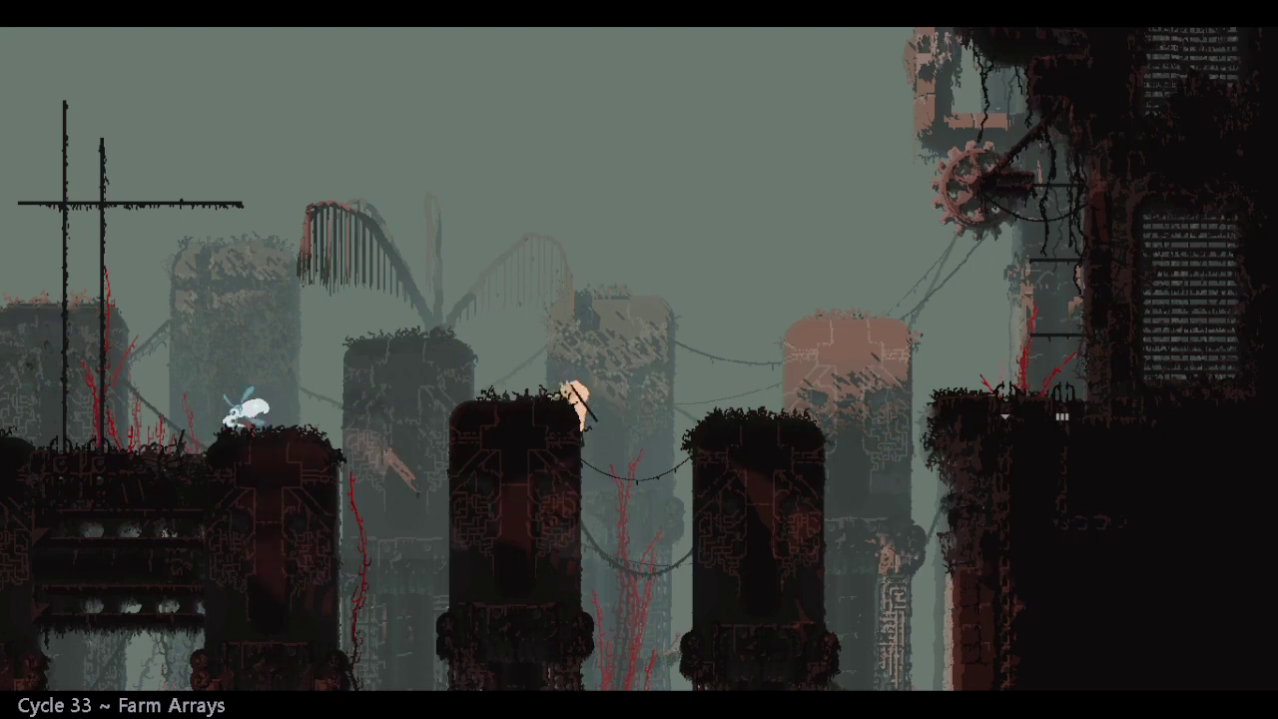
{"action": "key", "text": "Up"}
{"action": "key", "text": "Left"}
{"action": "key", "text": "Down"}
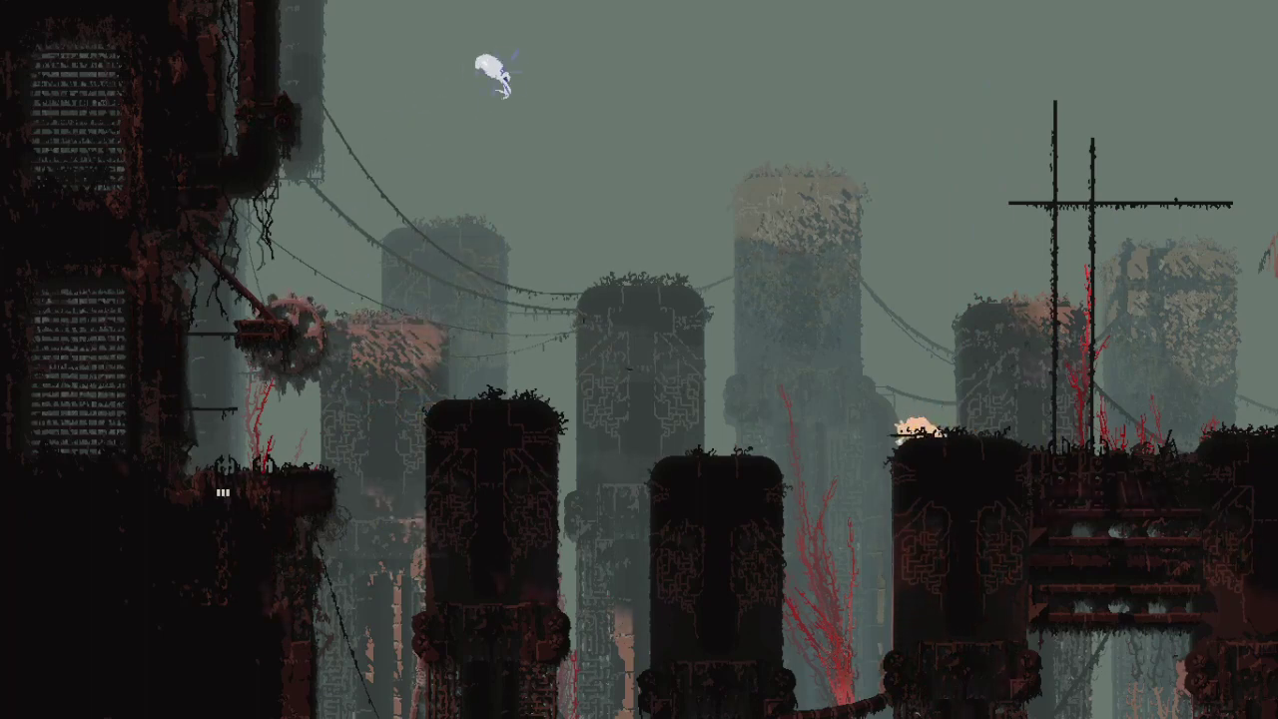
Step: Leap to the middle pillar, jump the gap, and walk left into the dark room
{"action": "key", "text": "Left"}
{"action": "key", "text": "z"}
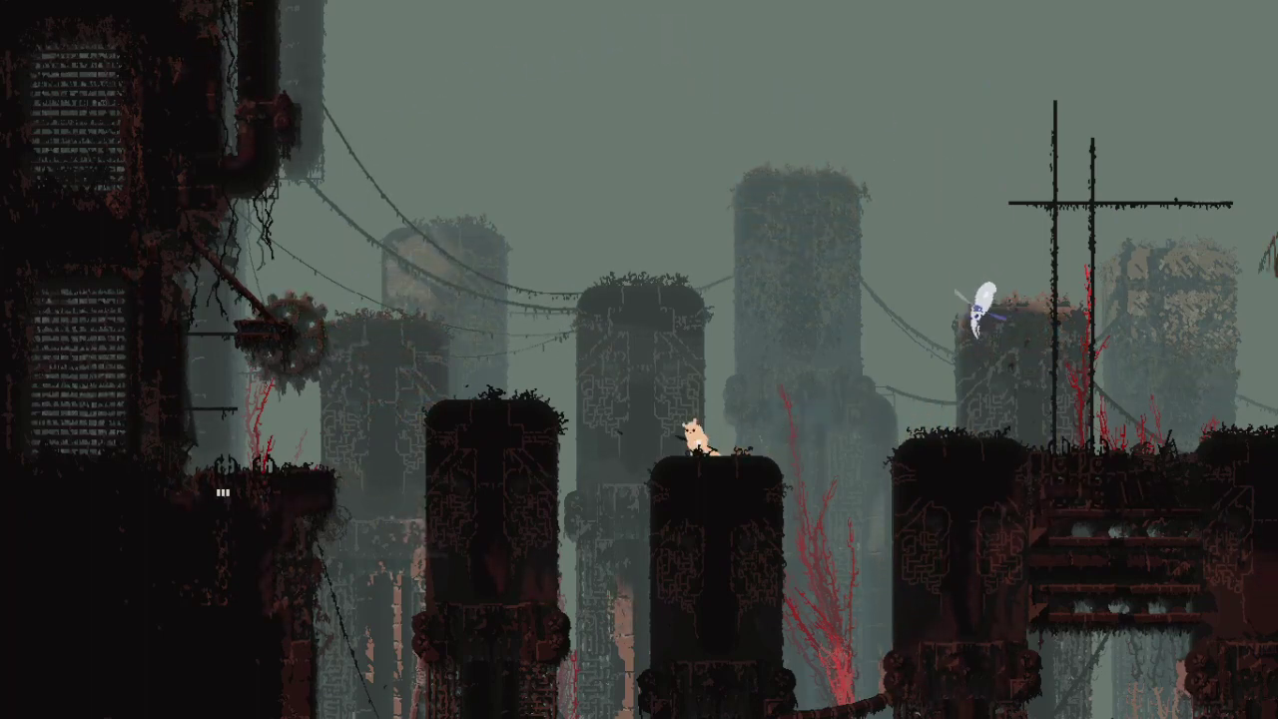
{"action": "key", "text": "Left"}
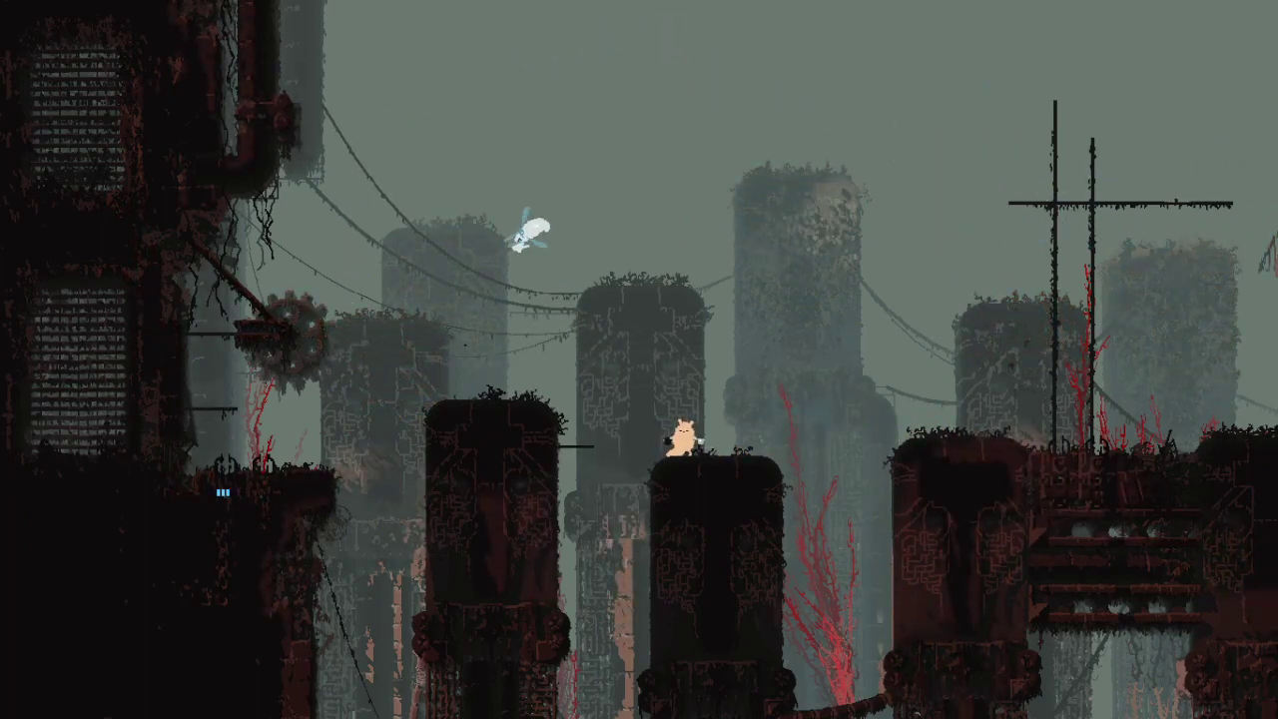
{"action": "key", "text": "Down"}
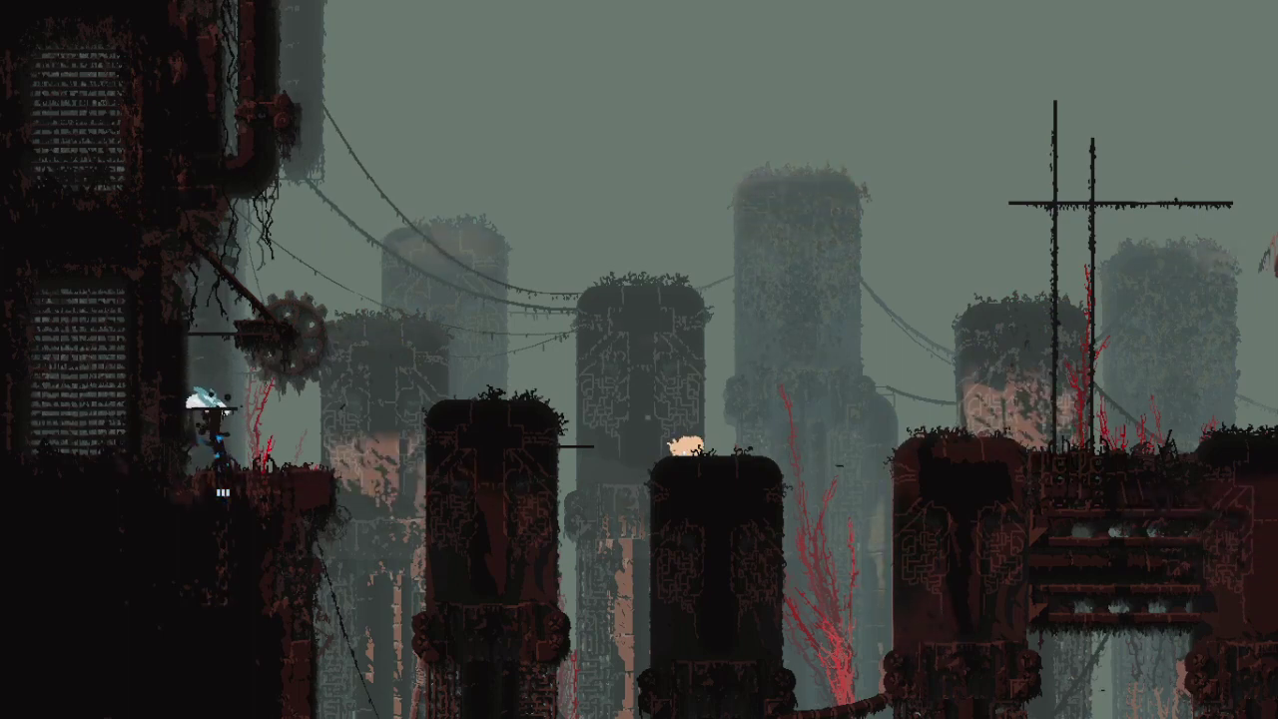
{"action": "key", "text": "Up"}
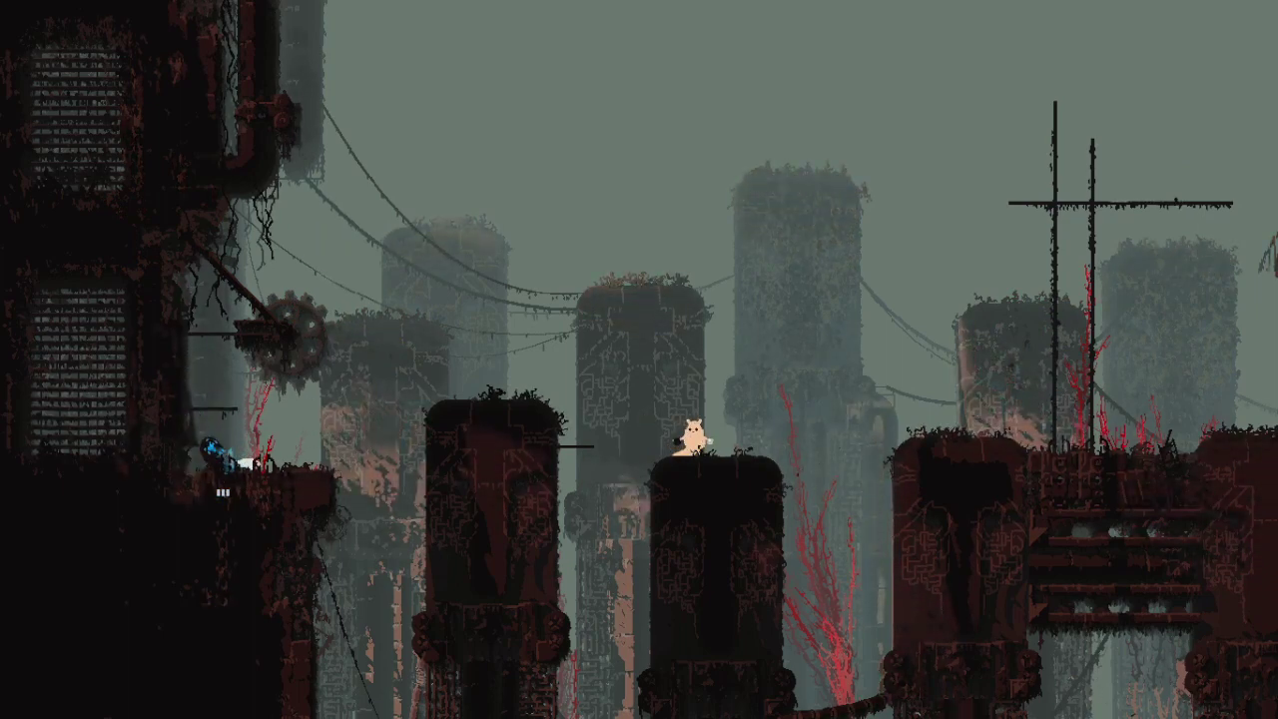
{"action": "key", "text": "Down"}
{"action": "key", "text": "Left"}
{"action": "key", "text": "z"}
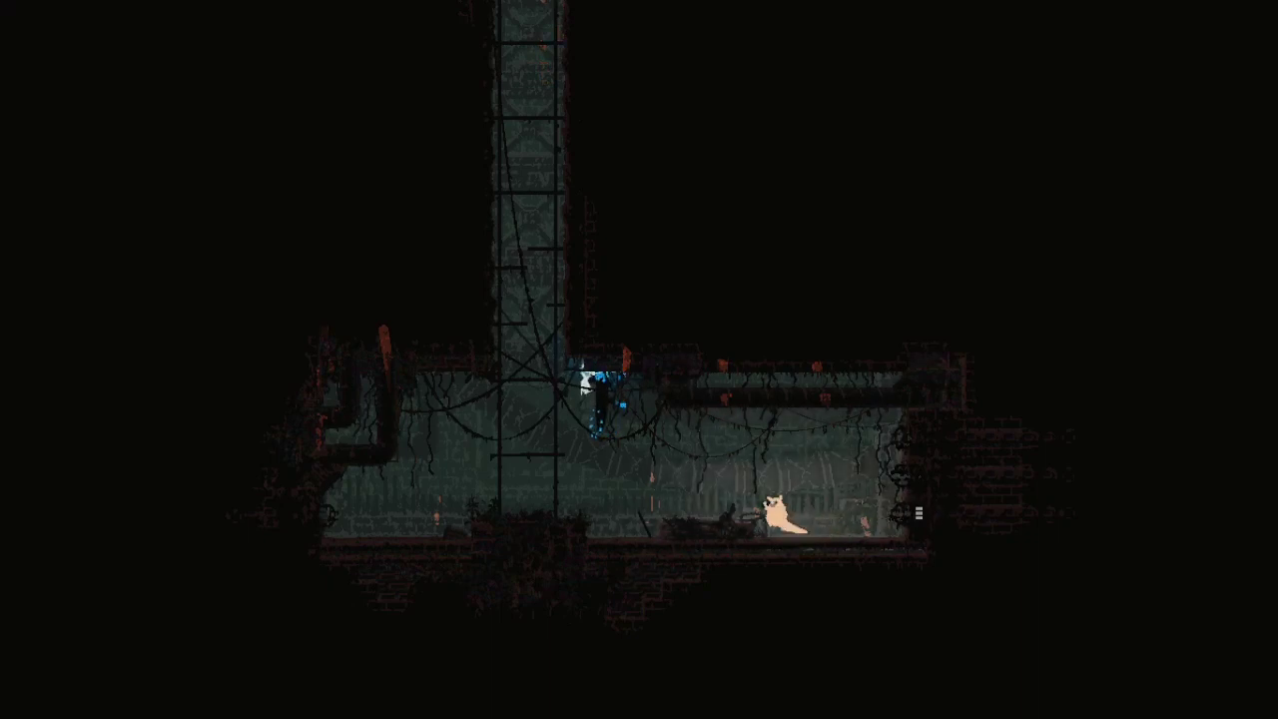
{"action": "key", "text": "Left"}
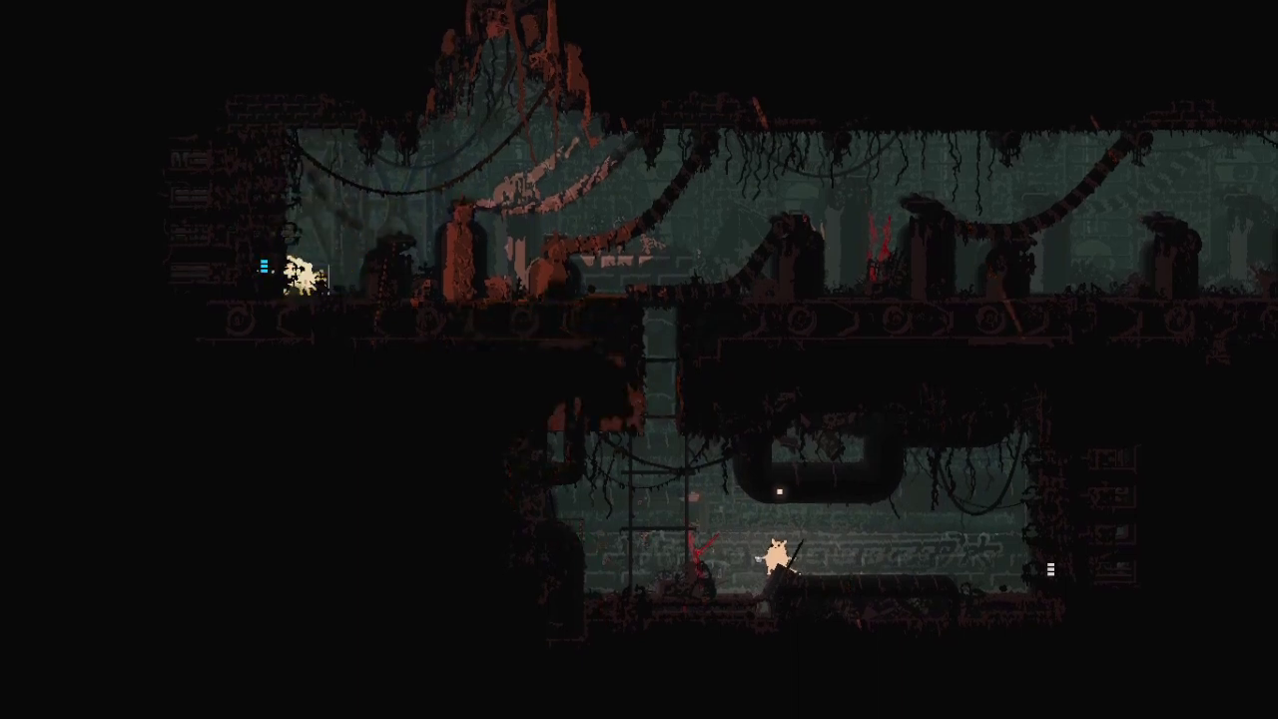
Step: Grab the pole with the spear, jump onto the curved pipe, and run right along the pillars
{"action": "key", "text": "Left"}
{"action": "key", "text": "Left"}
{"action": "key", "text": "Up"}
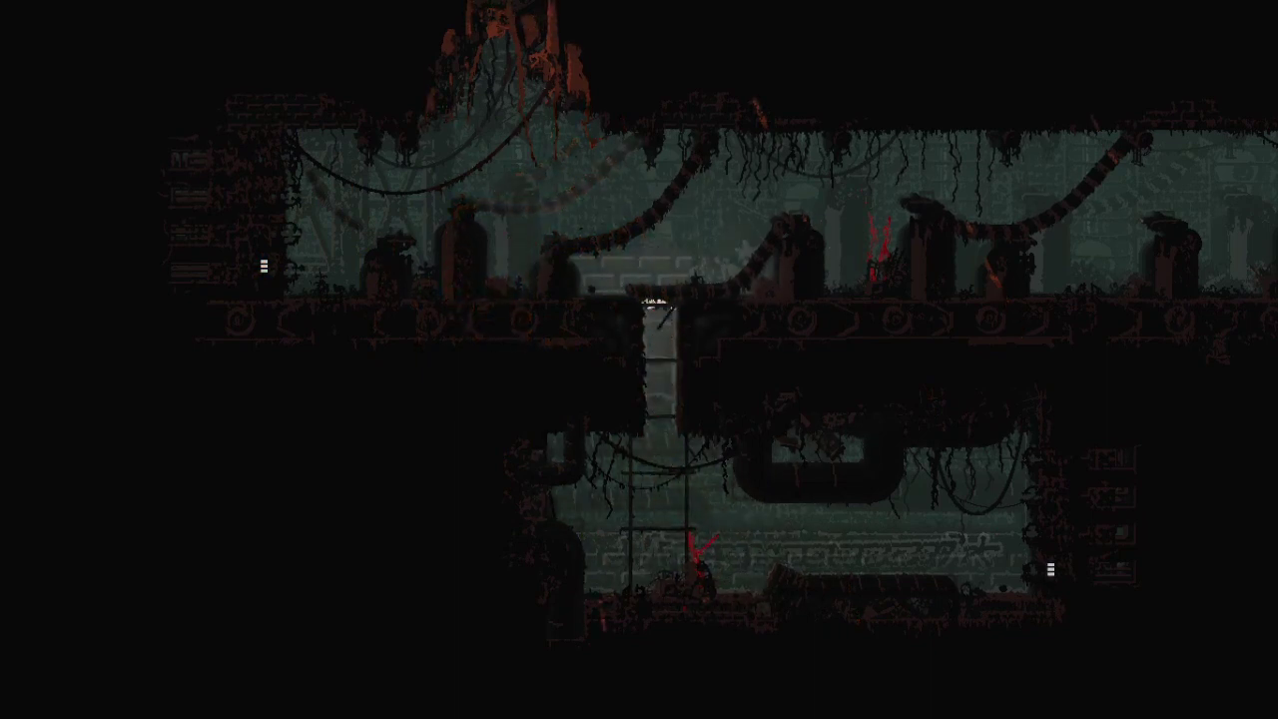
{"action": "key", "text": "Right"}
{"action": "key", "text": "z"}
{"action": "key", "text": "Right"}
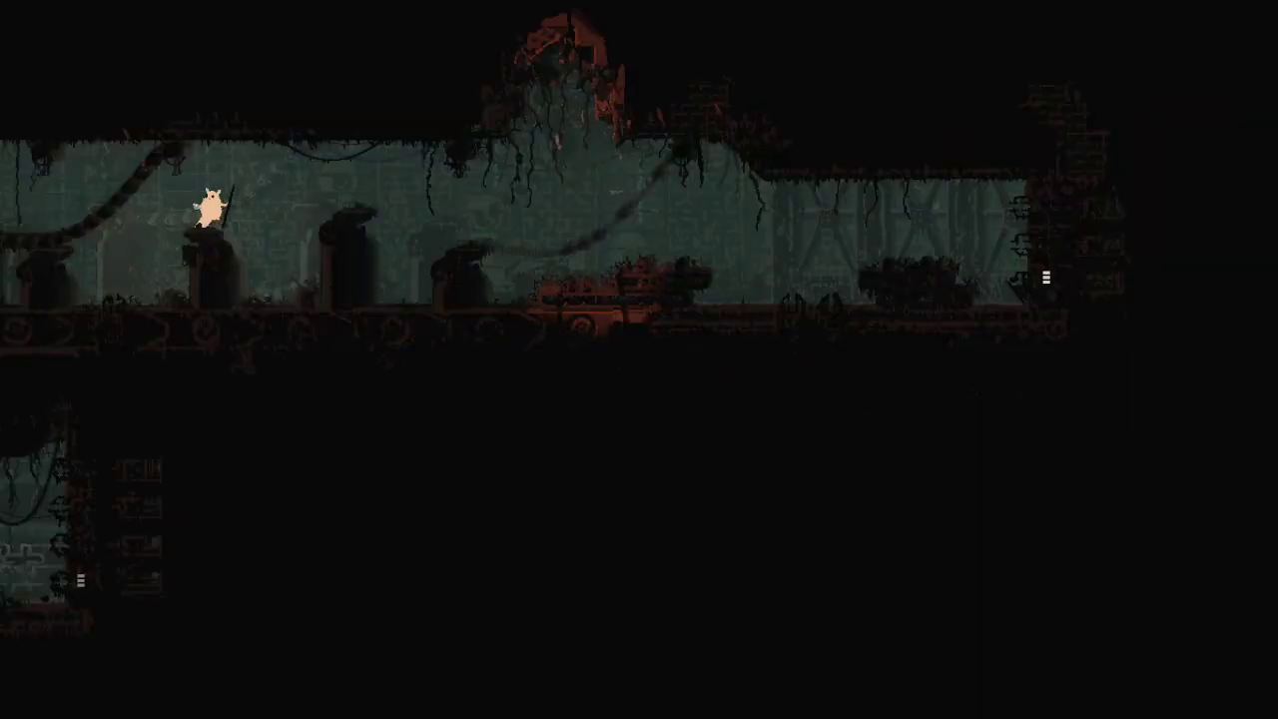
{"action": "key", "text": "Right"}
{"action": "key", "text": "Right"}
{"action": "key", "text": "Right"}
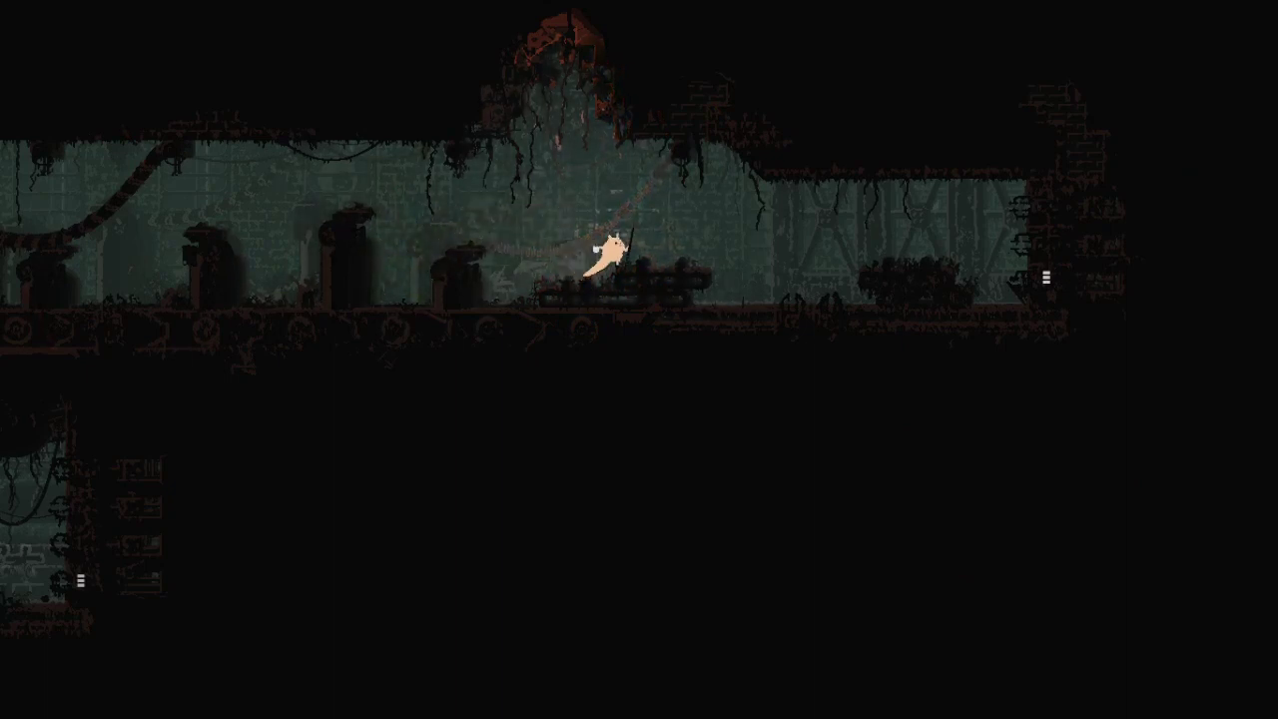
{"action": "key", "text": "Right"}
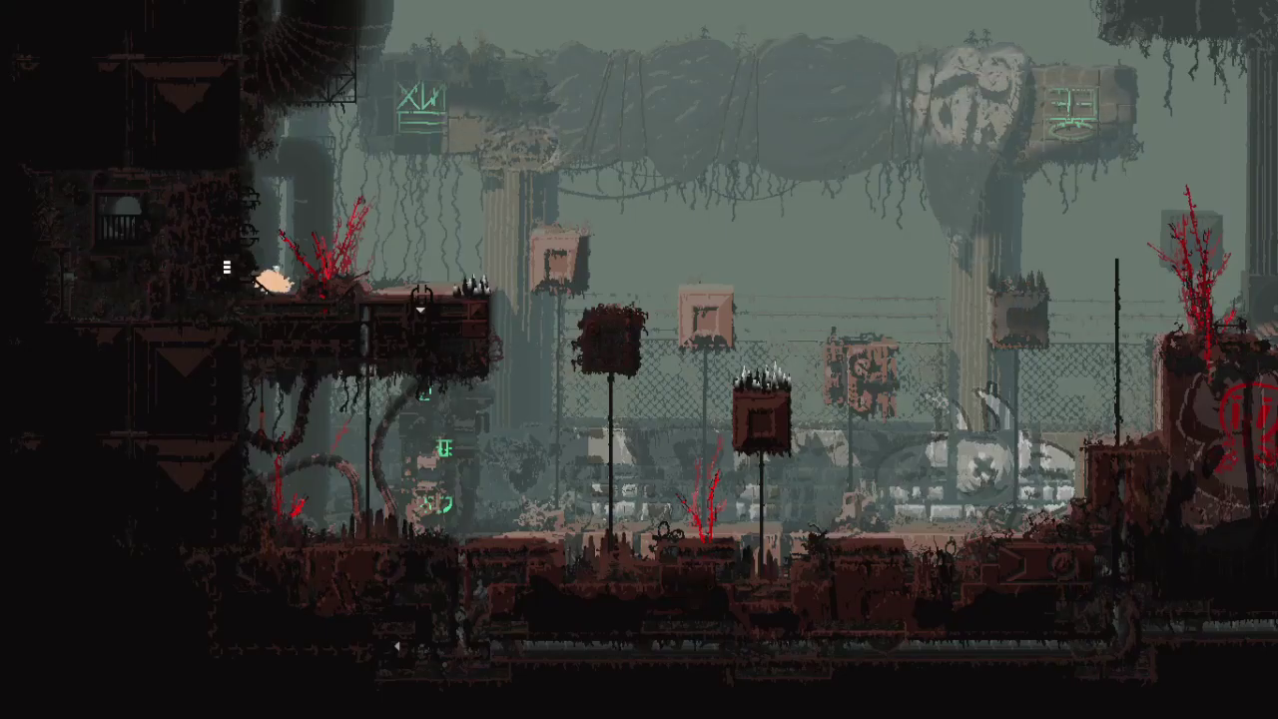
Step: Leap onto the post, climb the pole, and jump onto the graffiti block
{"action": "key", "text": "Right"}
{"action": "key", "text": "Right"}
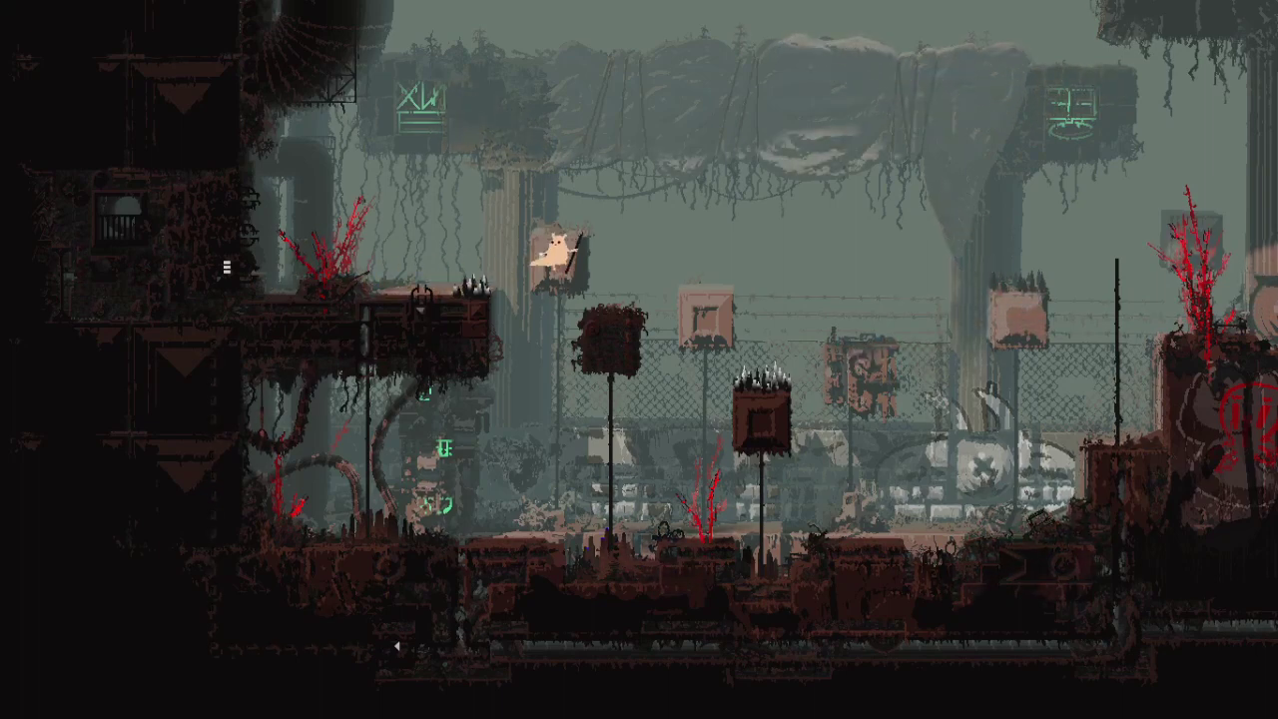
{"action": "key", "text": "Right"}
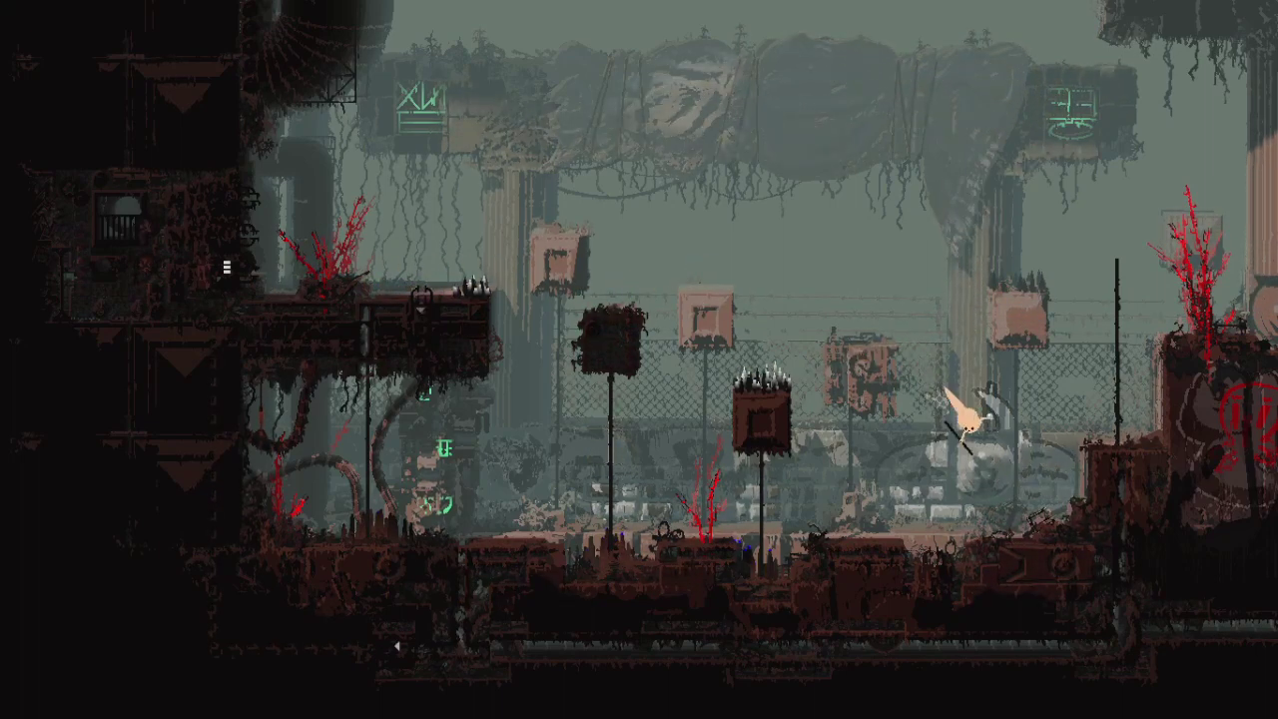
{"action": "key", "text": "Up"}
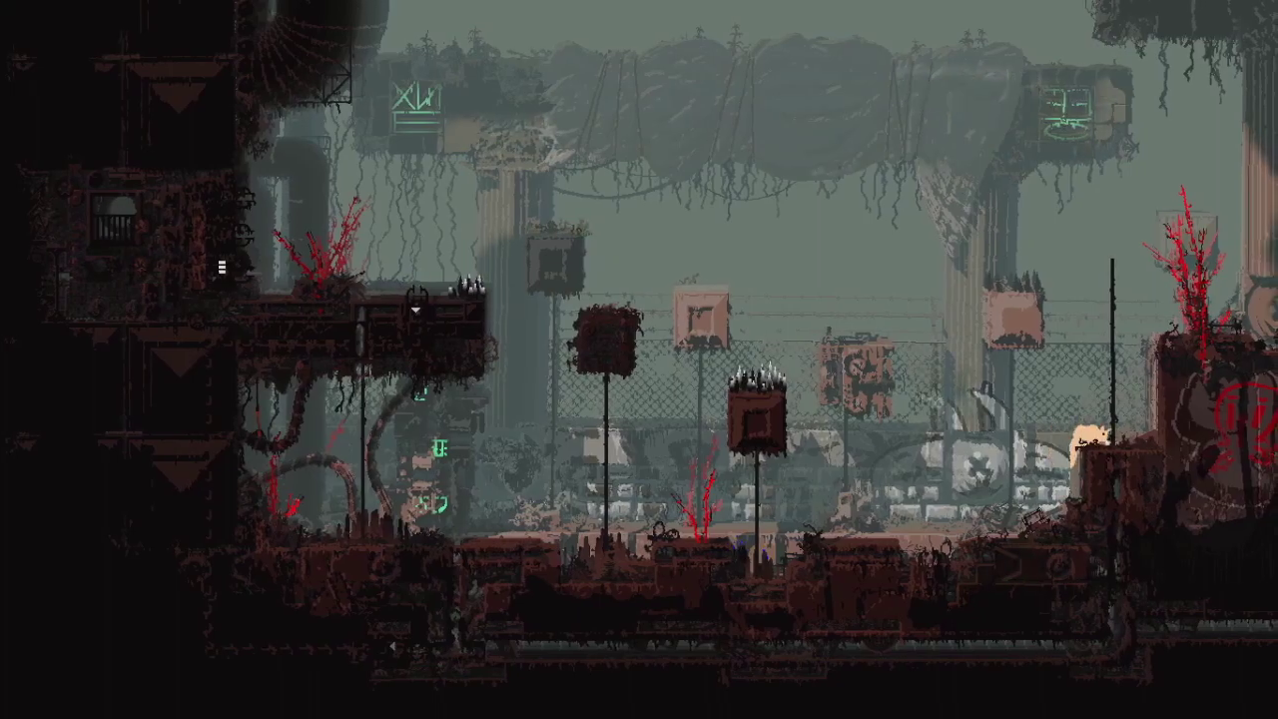
{"action": "key", "text": "Up"}
{"action": "key", "text": "Right"}
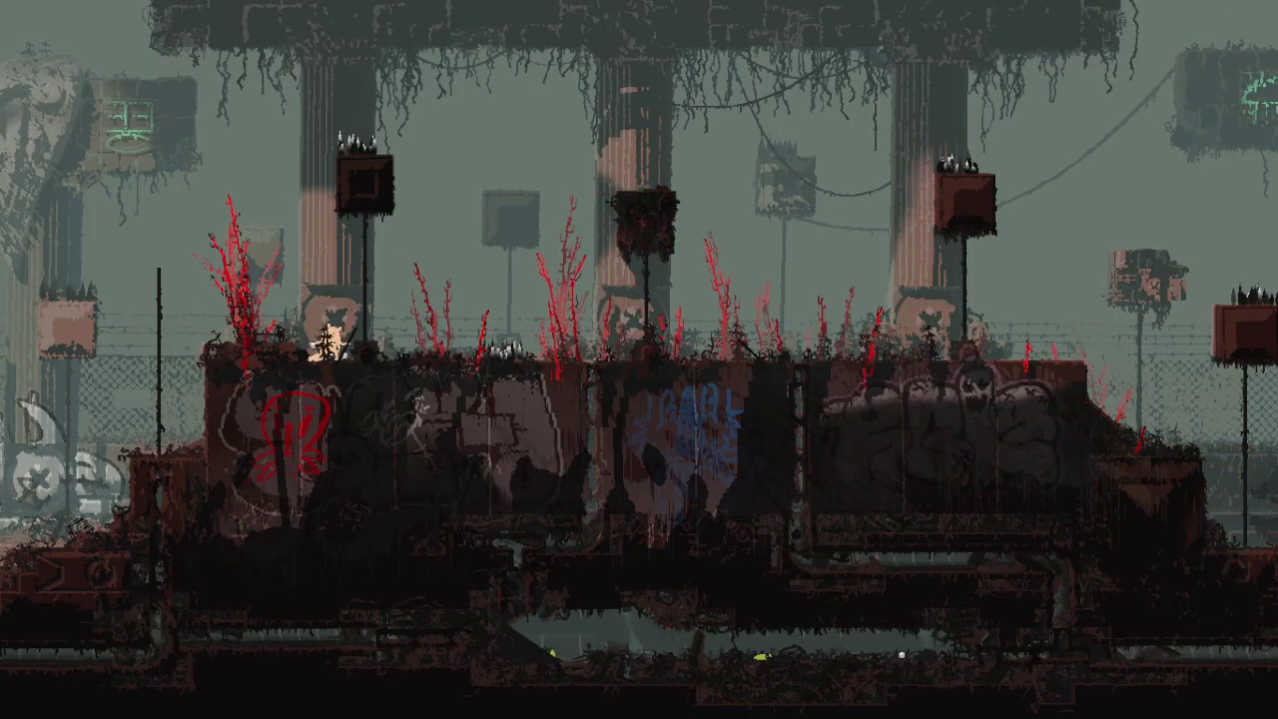
Step: Run right along the graffiti block, climb the pole and brick ledges, and enter the pipe
{"action": "key", "text": "Right"}
{"action": "key", "text": "Right"}
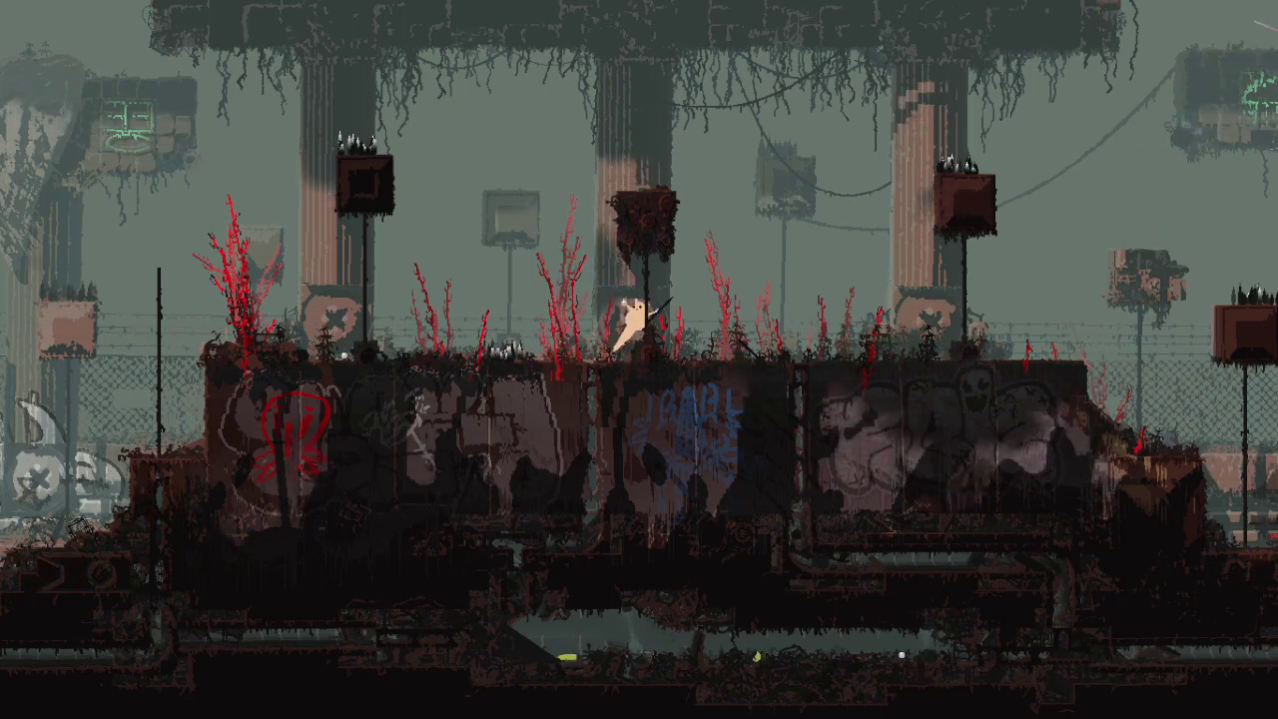
{"action": "key", "text": "Right"}
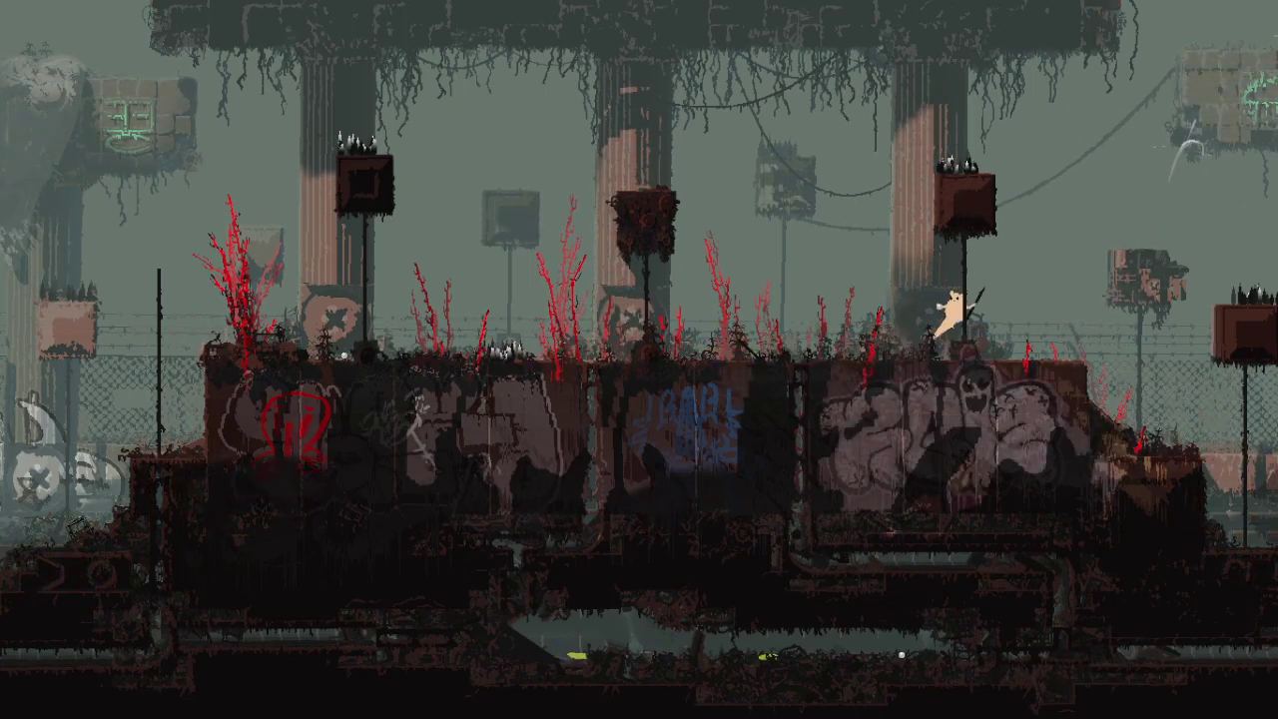
{"action": "key", "text": "Right"}
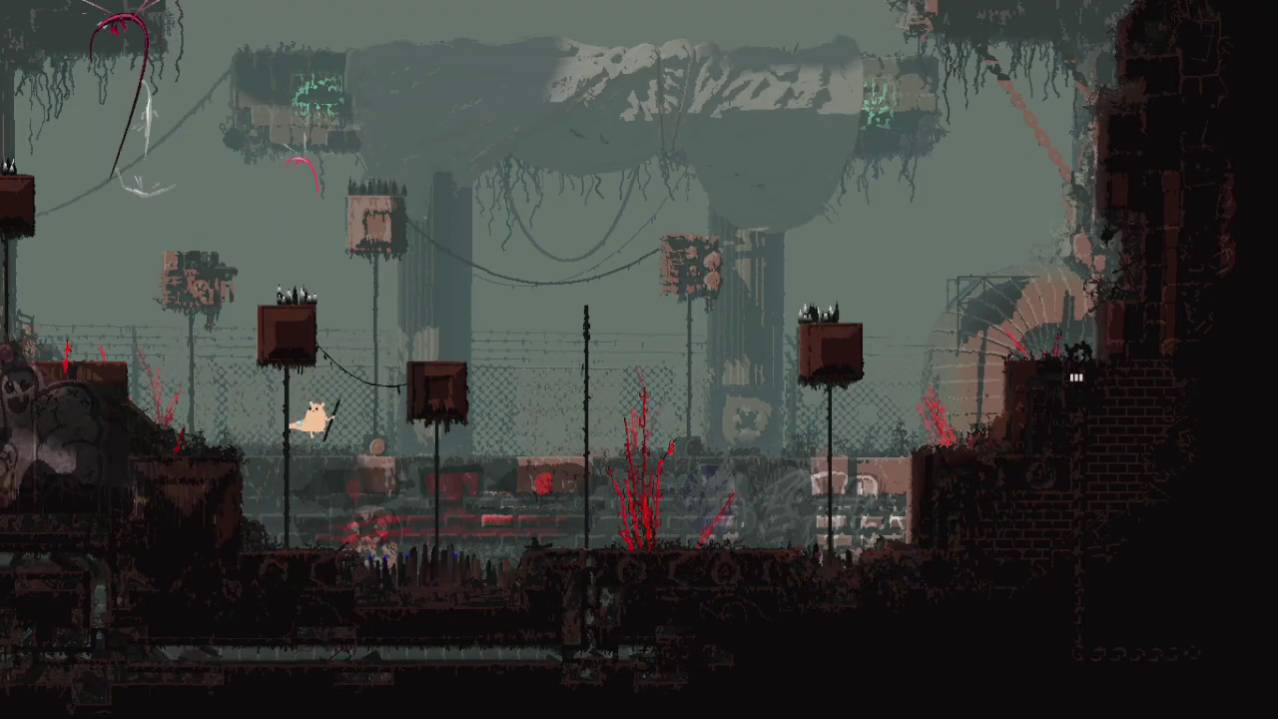
{"action": "key", "text": "Right"}
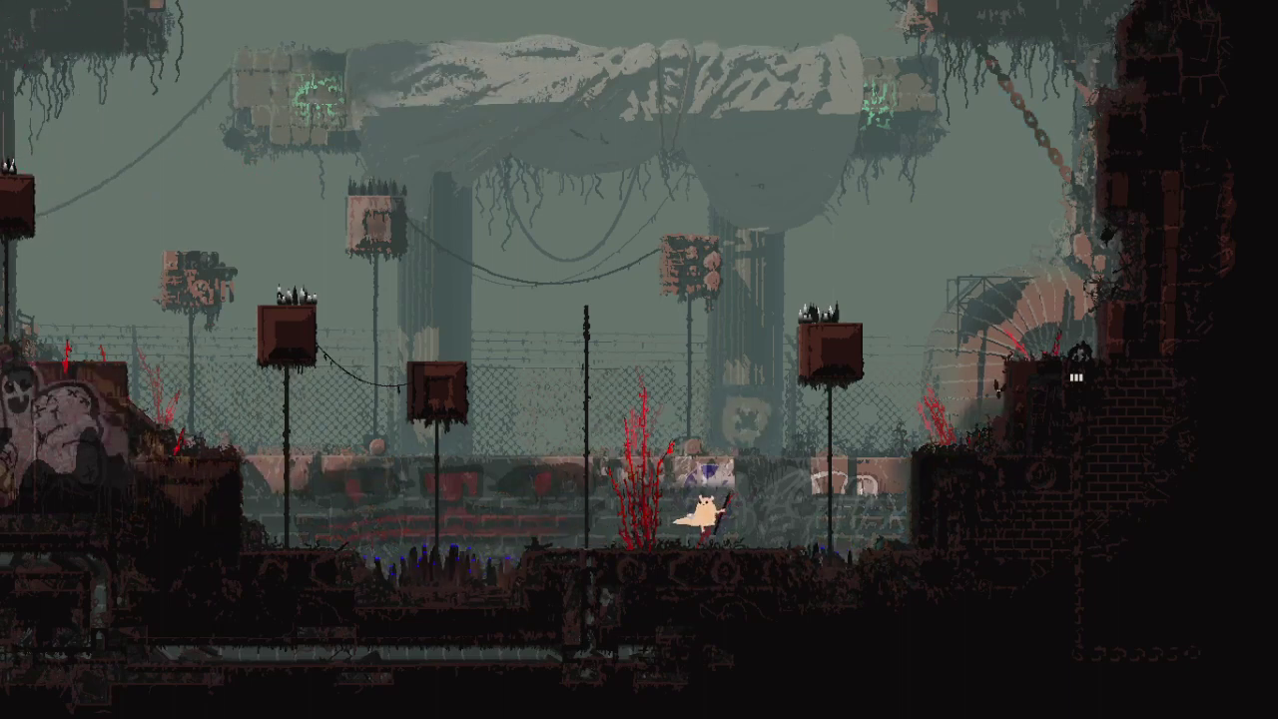
{"action": "key", "text": "Up"}
{"action": "key", "text": "Right"}
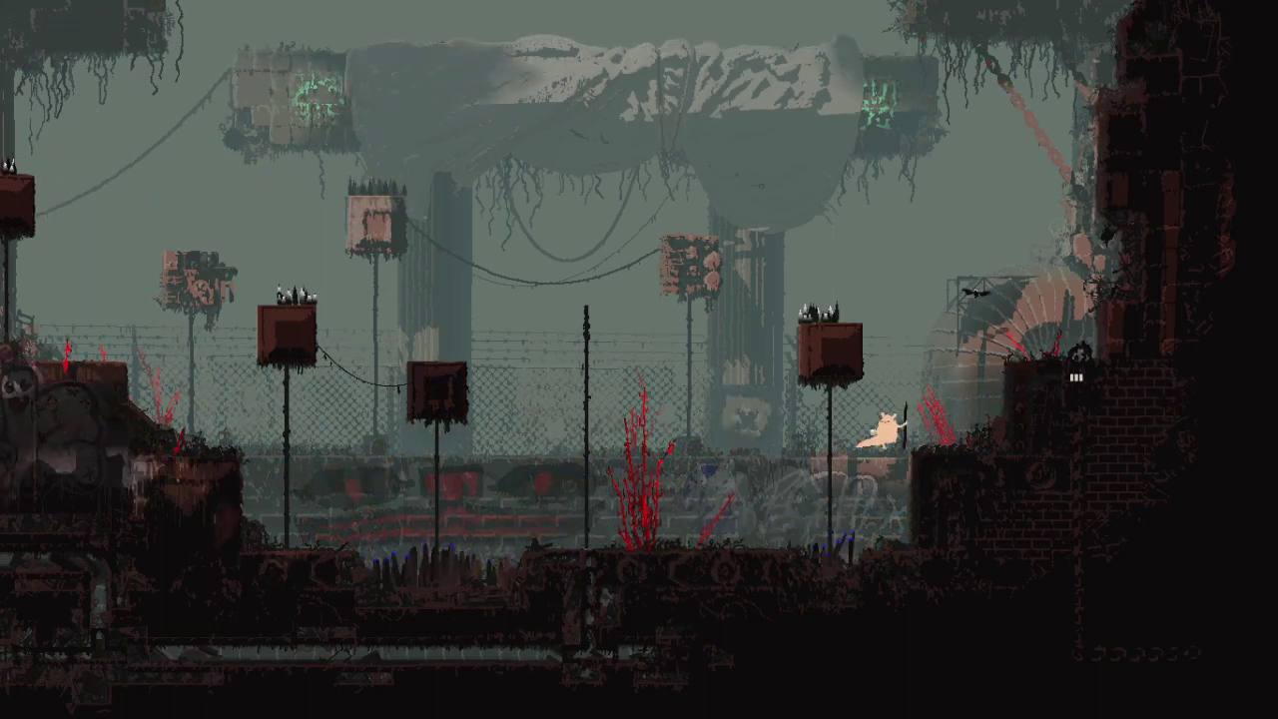
{"action": "key", "text": "Up"}
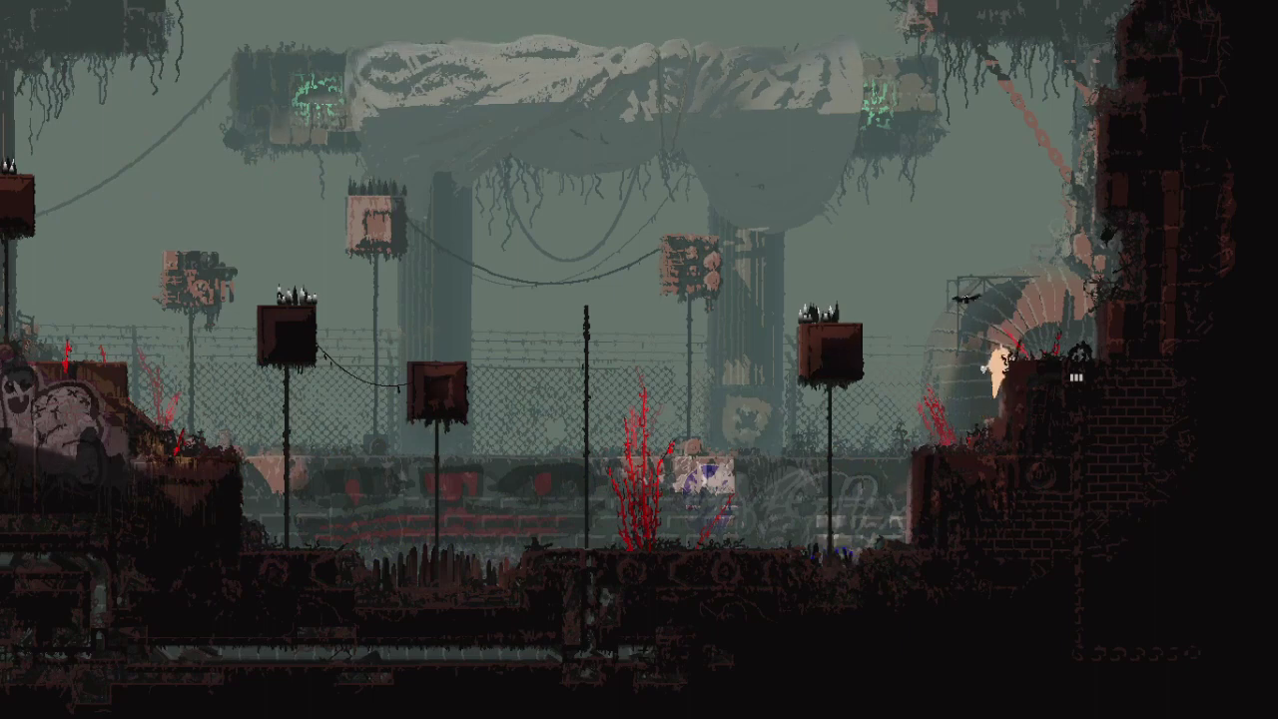
{"action": "key", "text": "Right"}
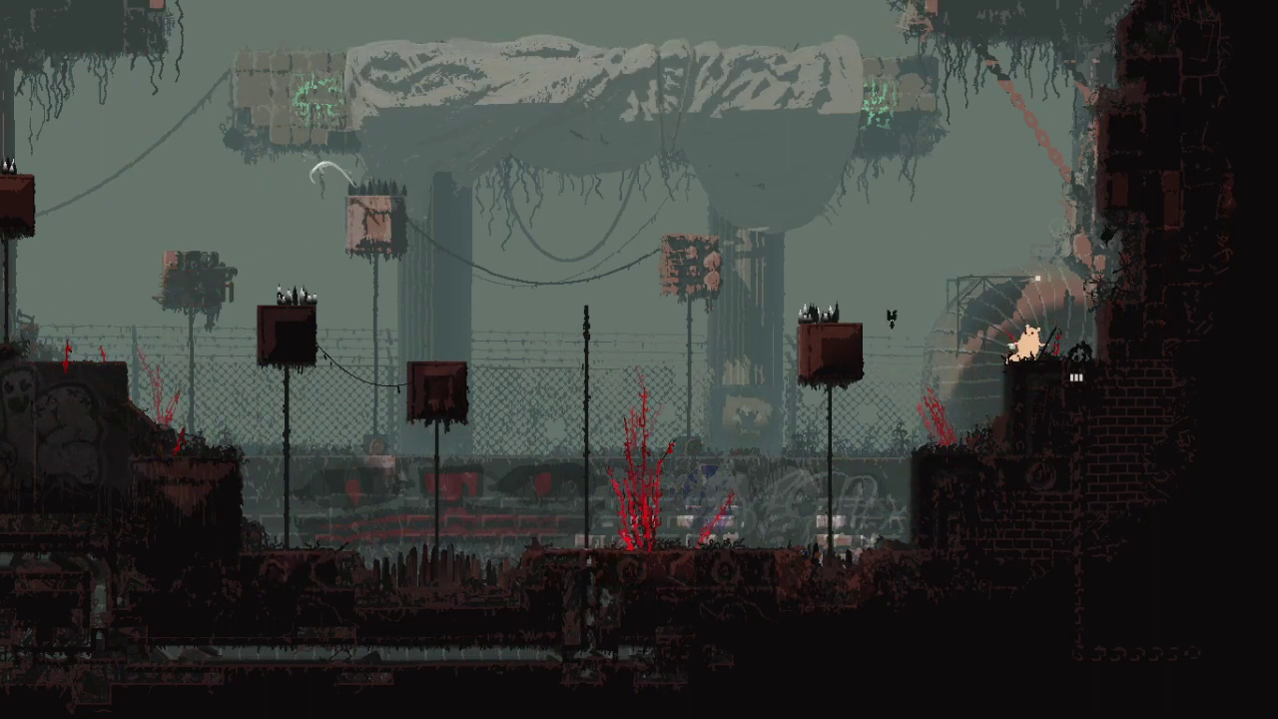
{"action": "key", "text": "Right"}
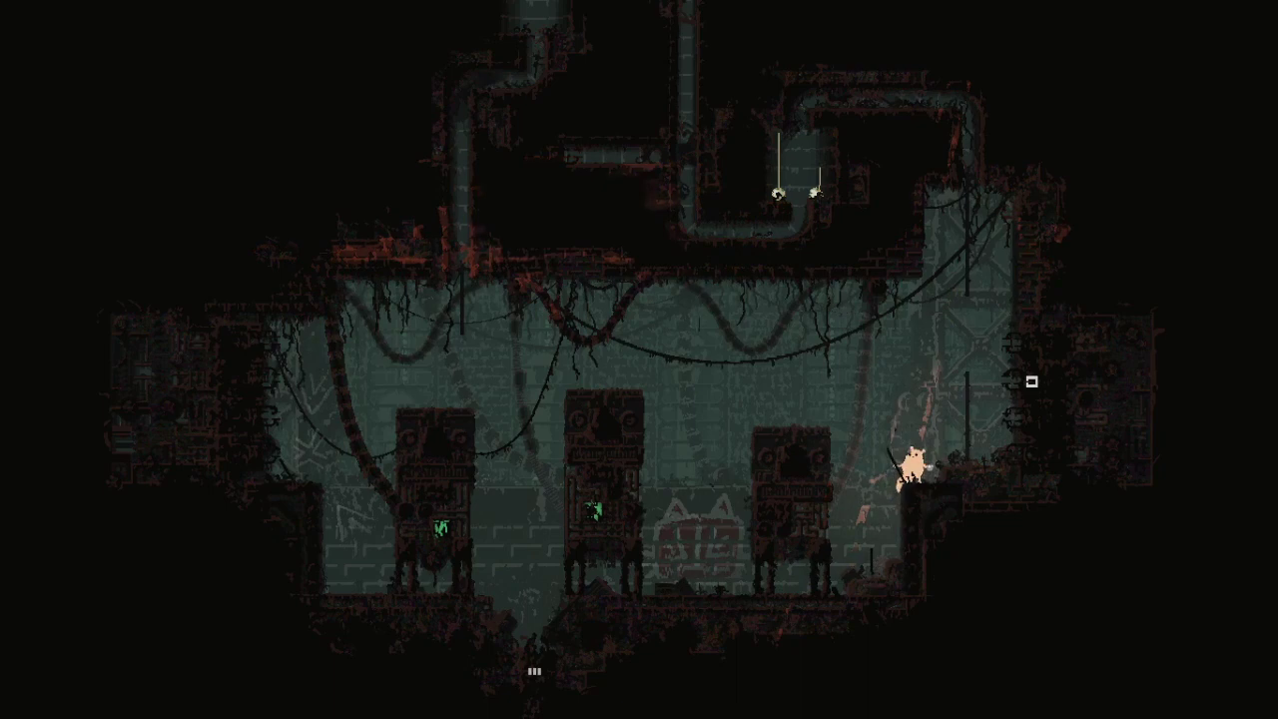
Step: View the region map twice, then drop to the floor and head left into the red-lit room
{"action": "key", "text": "space"}
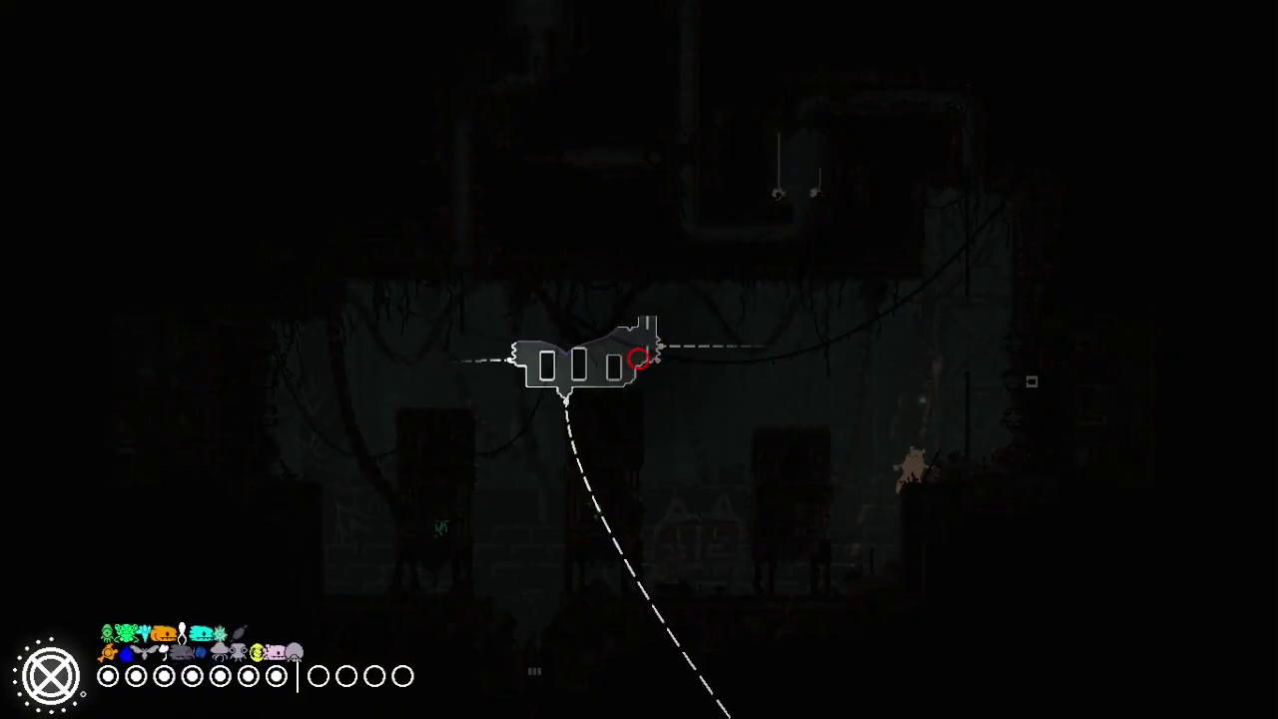
{"action": "key", "text": "Right"}
{"action": "key", "text": "Up"}
{"action": "key", "text": "Up"}
{"action": "key", "text": "space"}
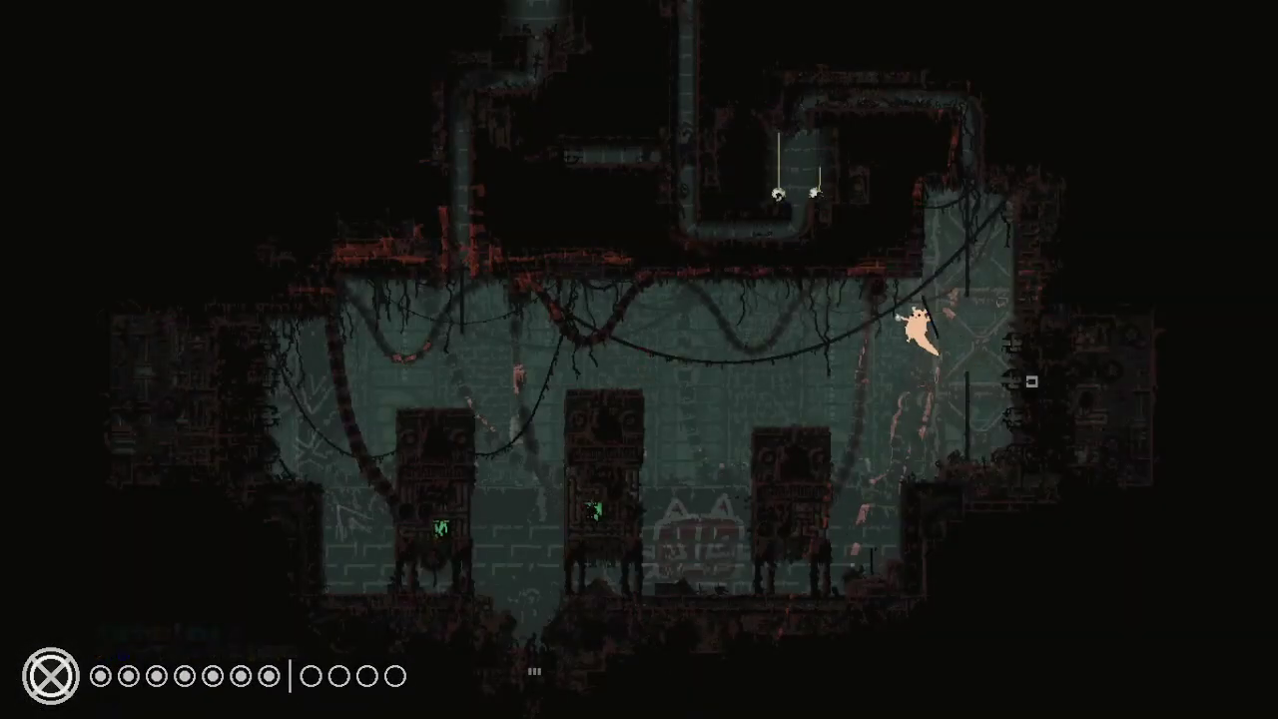
{"action": "key", "text": "Left"}
{"action": "key", "text": "z"}
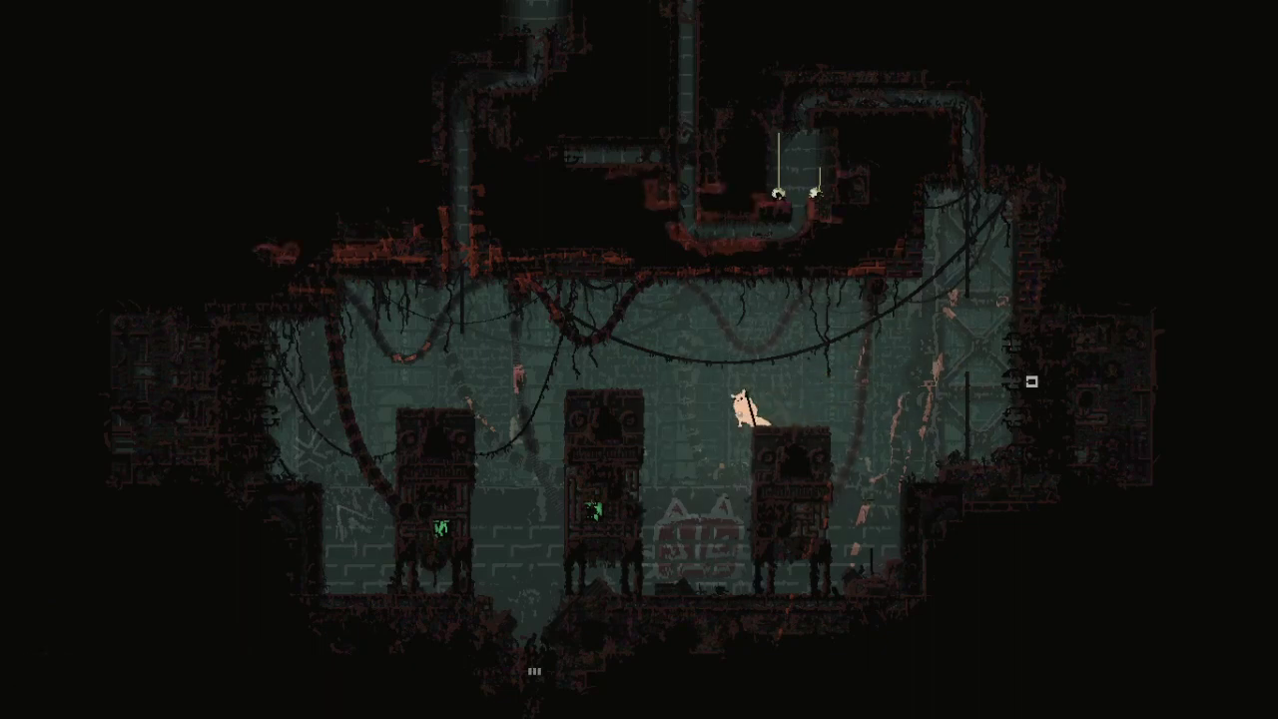
{"action": "key", "text": "Left"}
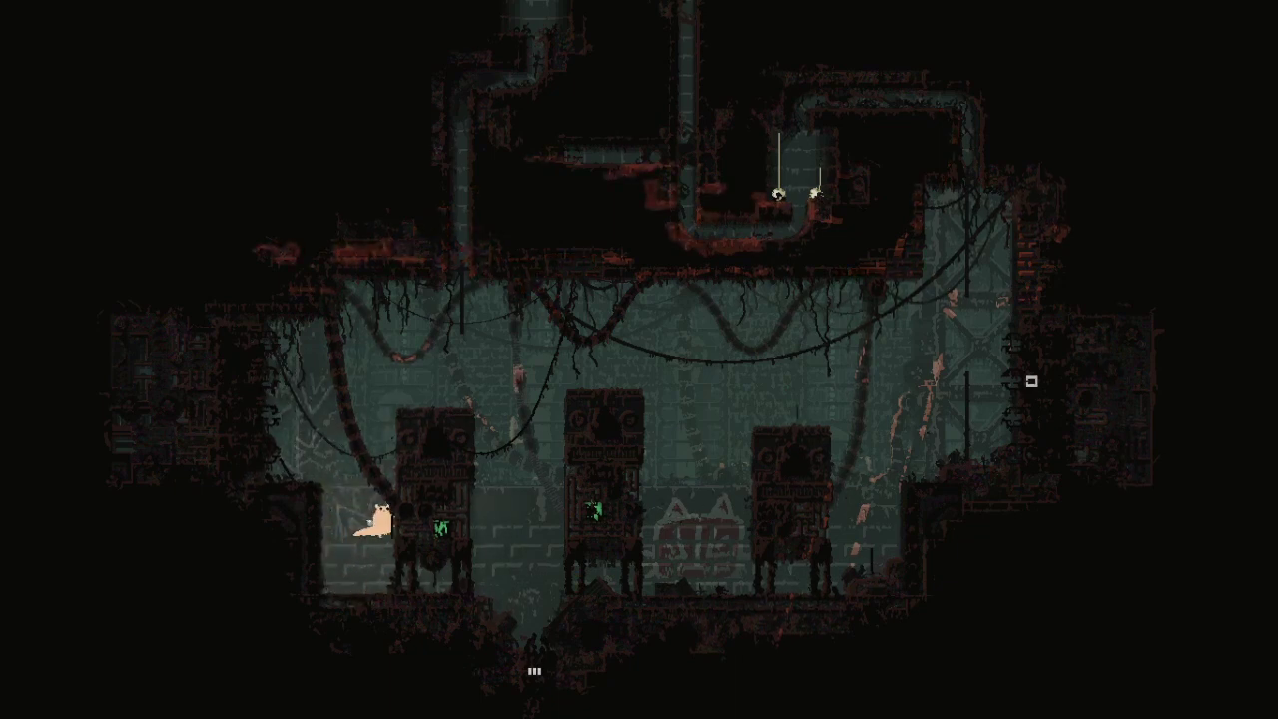
{"action": "key", "text": "Left"}
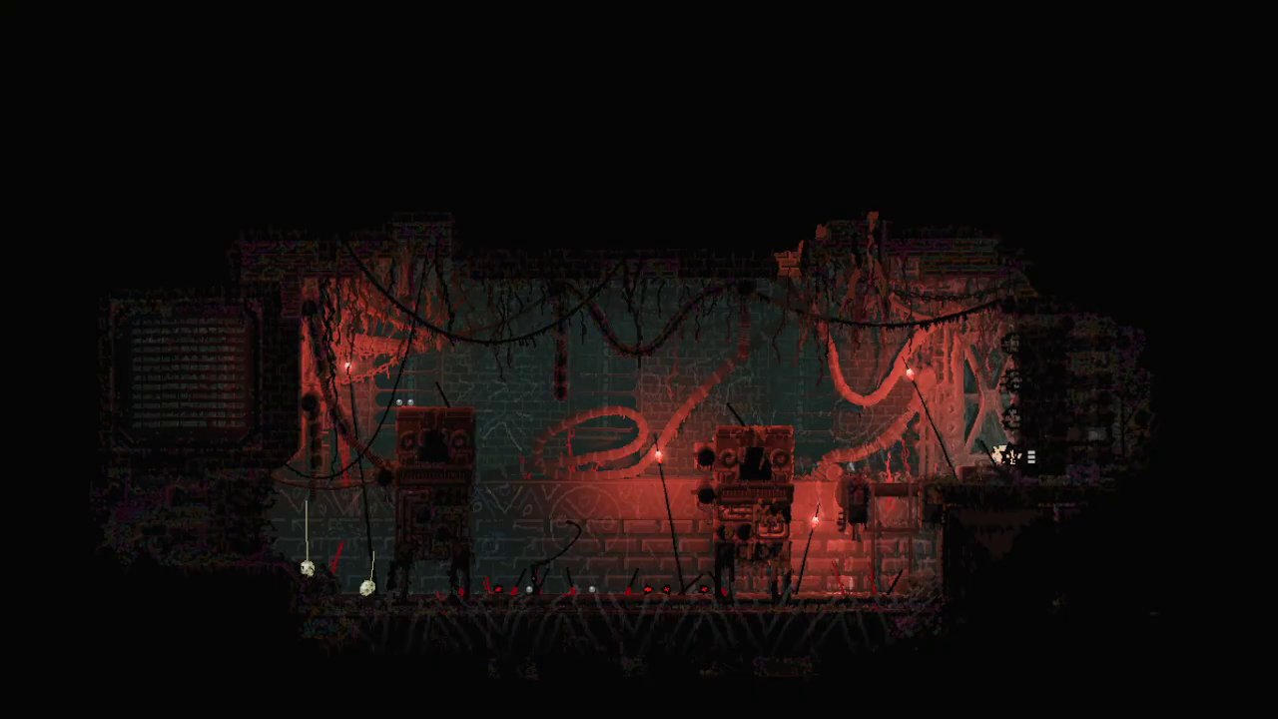
Step: Climb down through the red room, crouch to collect the sandbox token, and run back right
{"action": "key", "text": "Left"}
{"action": "key", "text": "Left"}
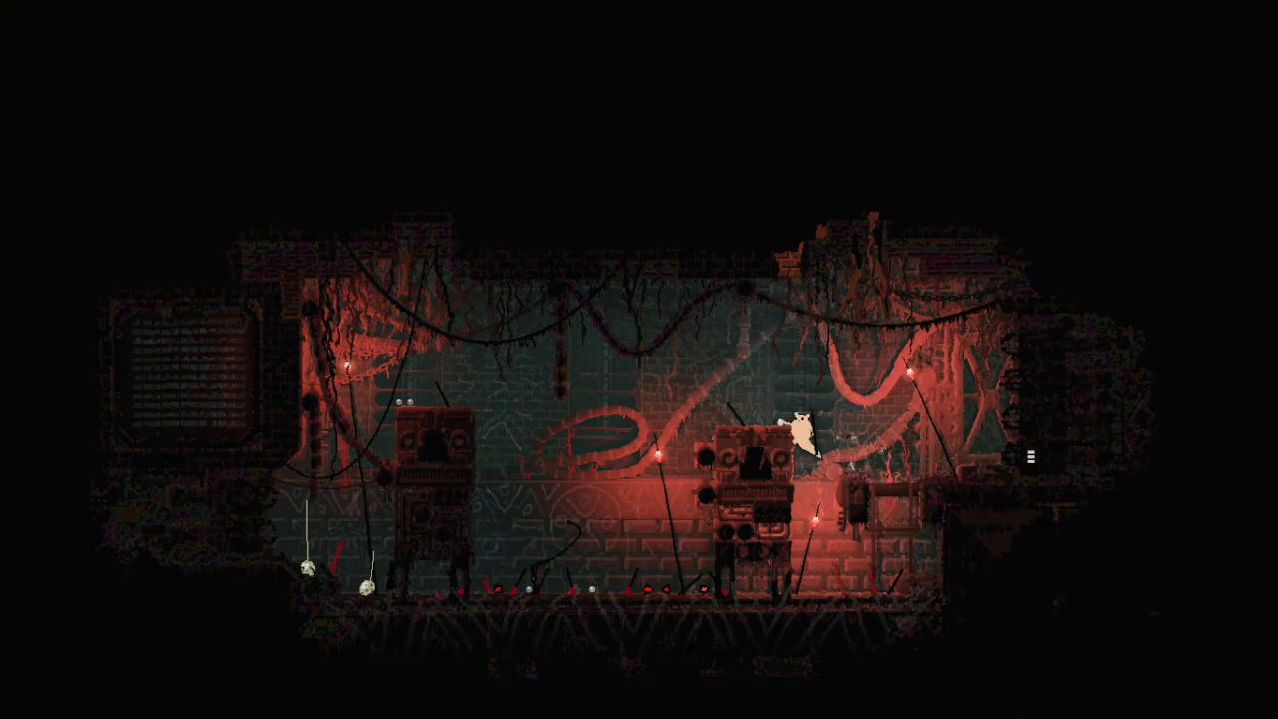
{"action": "key", "text": "z"}
{"action": "key", "text": "Left"}
{"action": "key", "text": "z"}
{"action": "key", "text": "Right"}
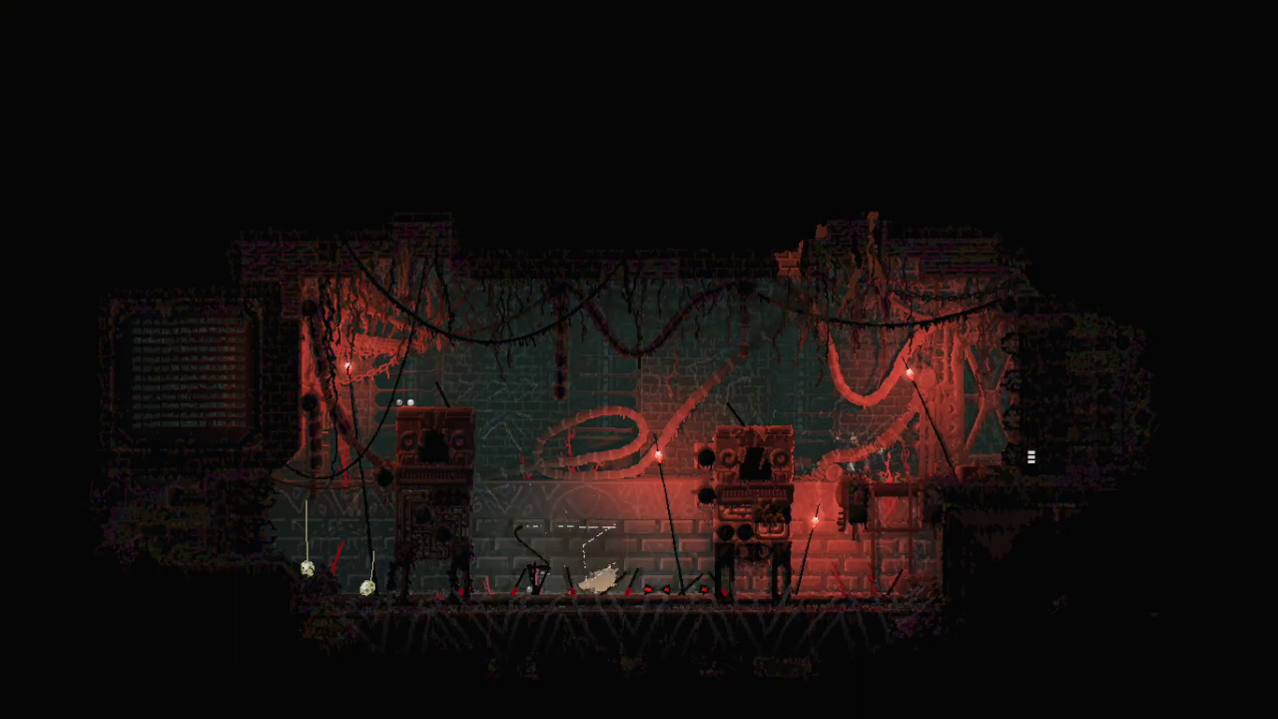
{"action": "key", "text": "Down"}
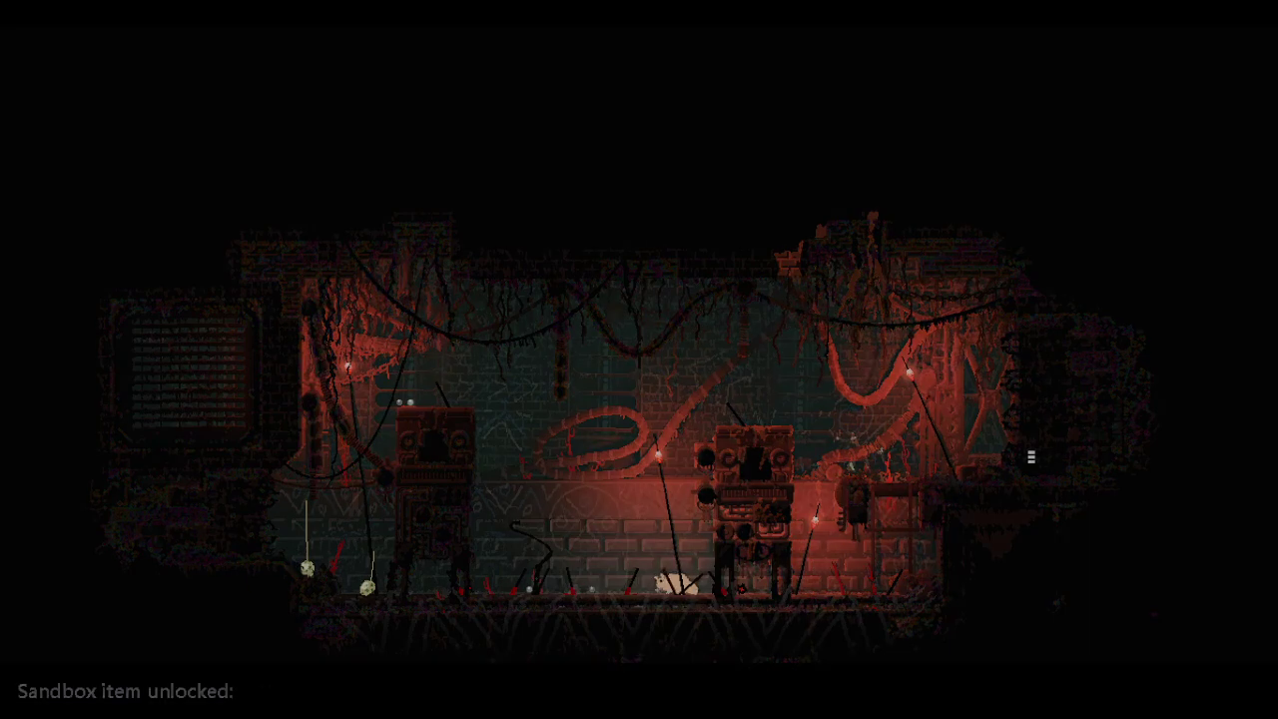
{"action": "key", "text": "Right"}
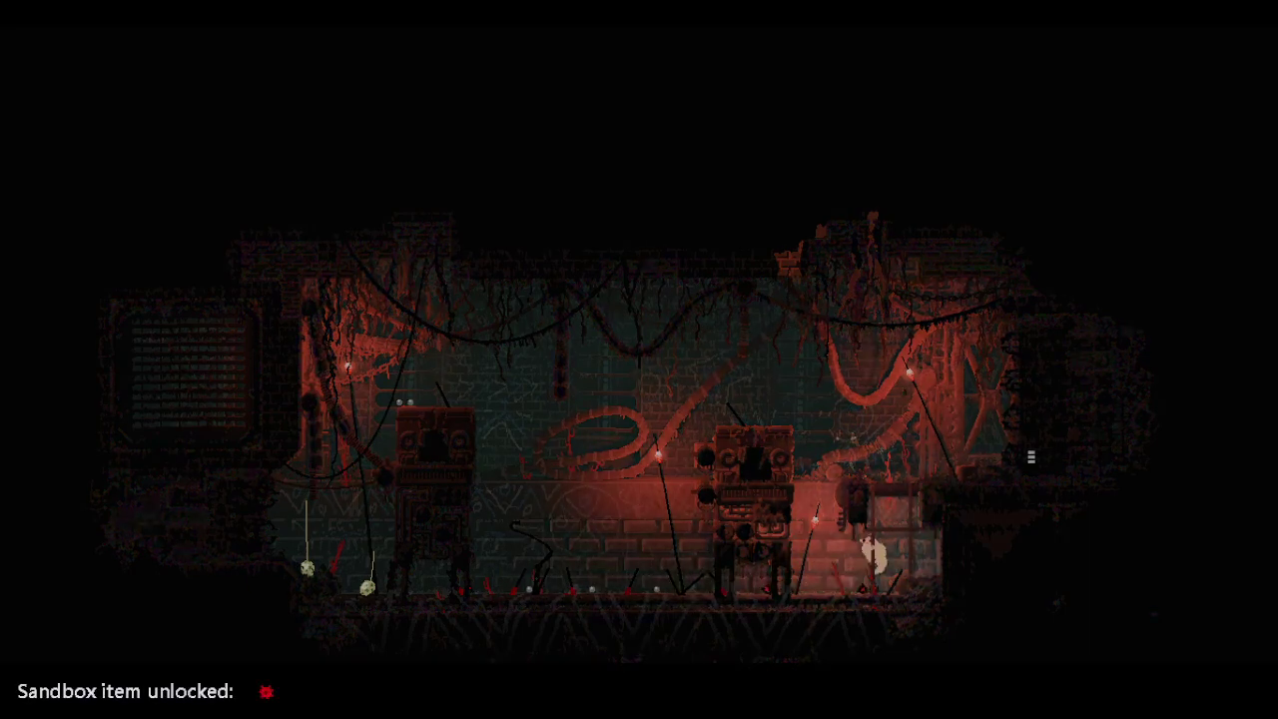
{"action": "key", "text": "Right"}
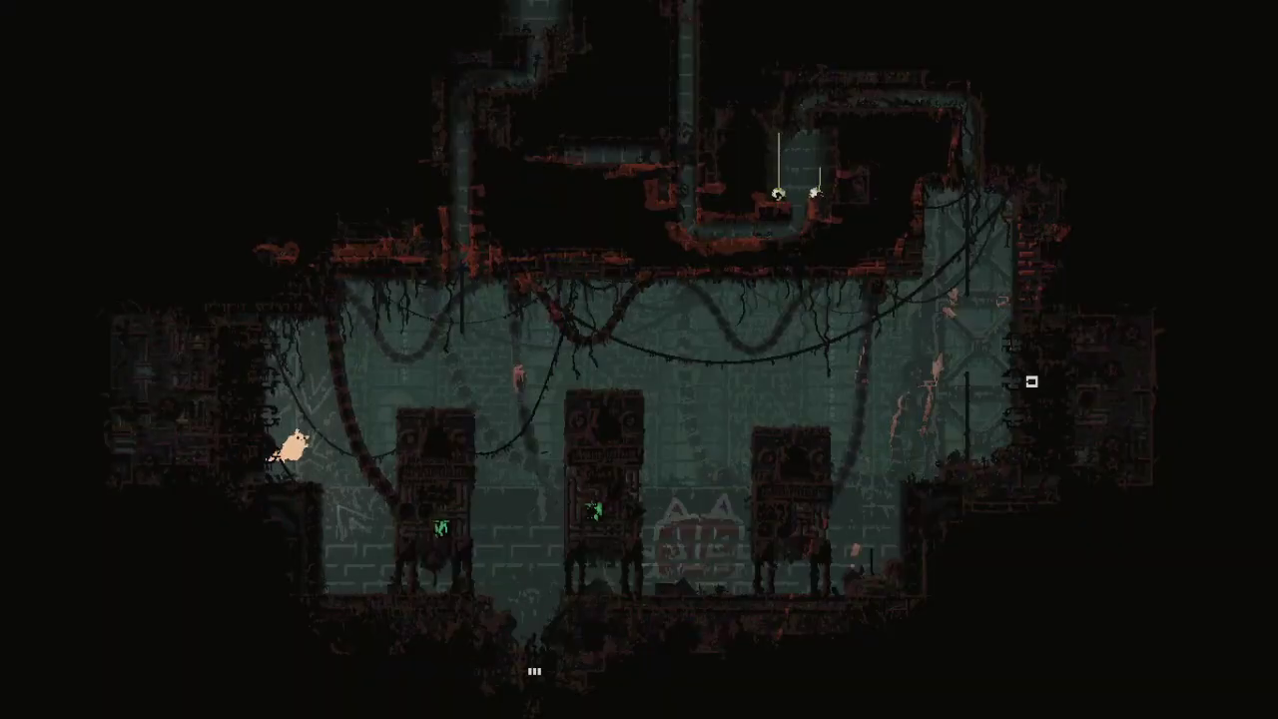
{"action": "key", "text": "Right"}
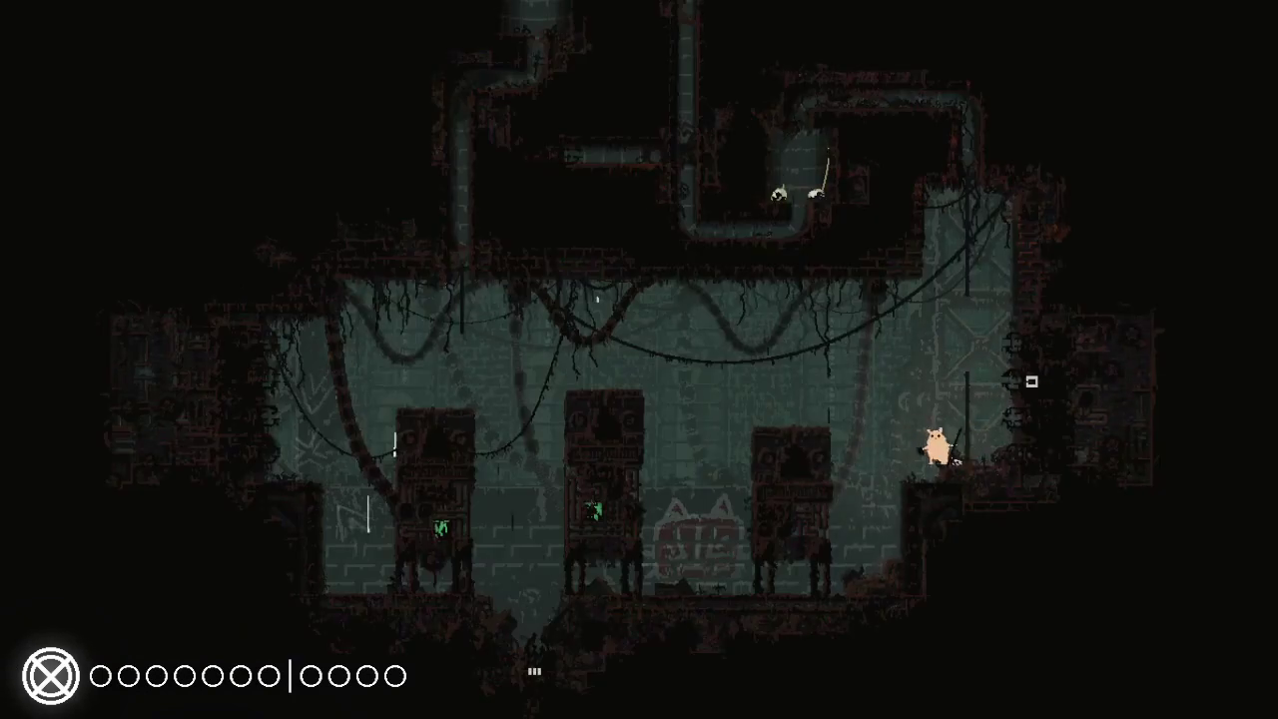
Step: Grab the pole on the right and climb up toward the pipe above
{"action": "key", "text": "Right"}
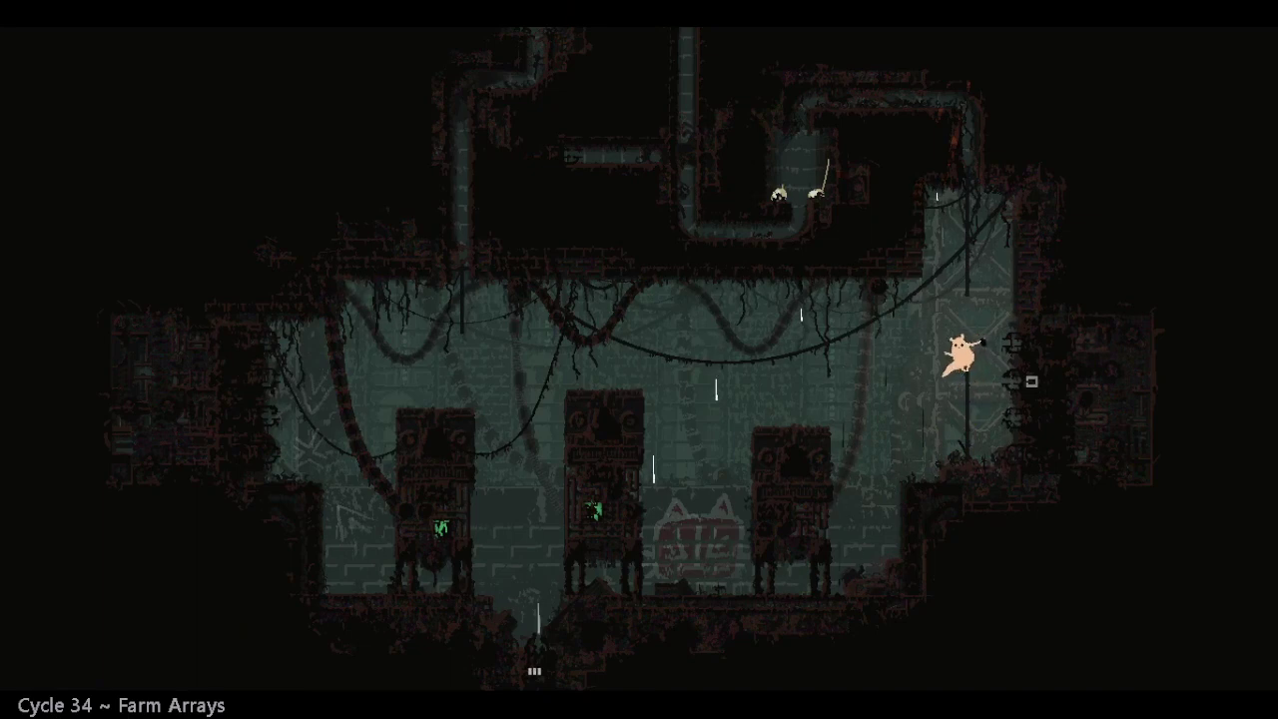
{"action": "key", "text": "Up"}
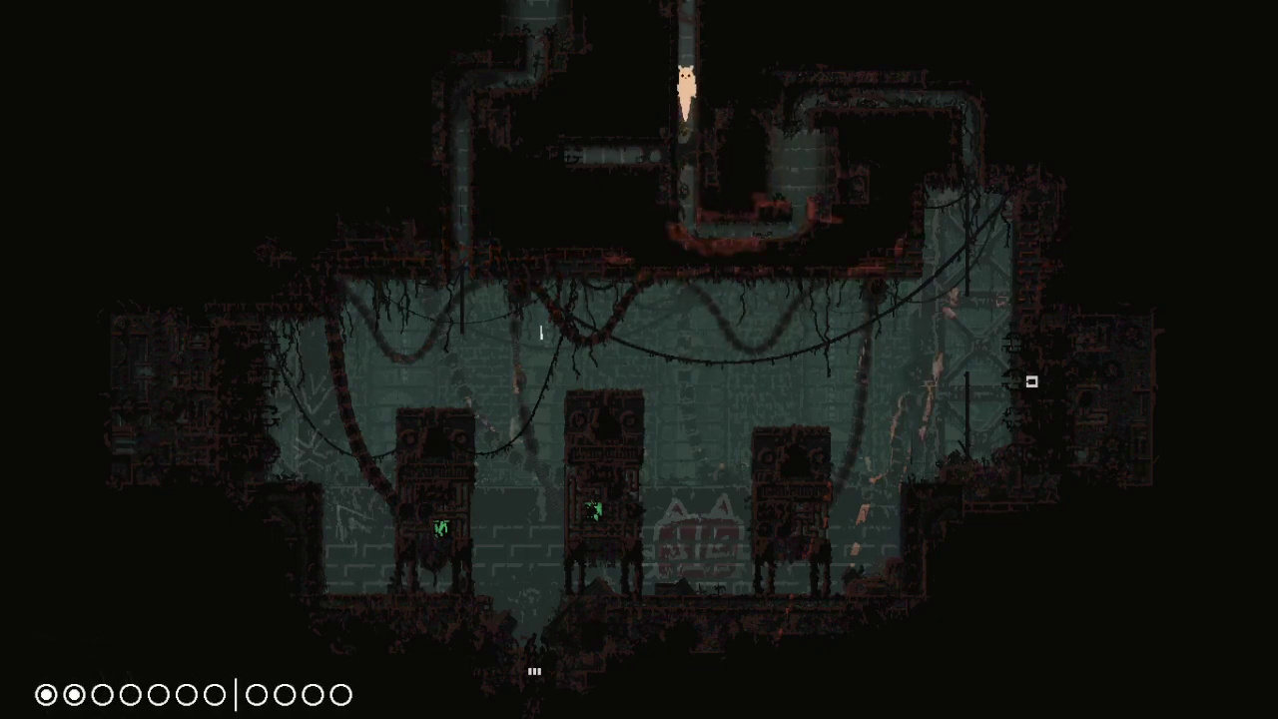
Step: Exit through the top, crawl right through the tunnel, and climb onto the left pillar top
{"action": "key", "text": "Up"}
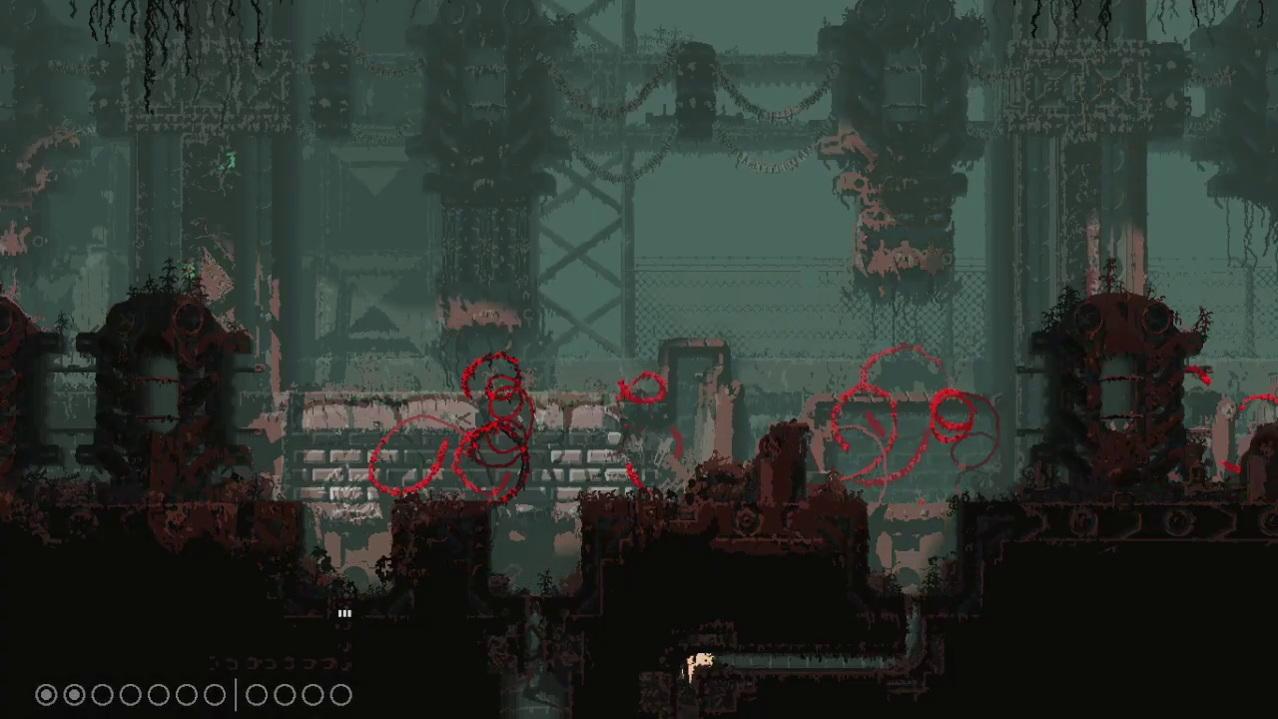
{"action": "key", "text": "Right"}
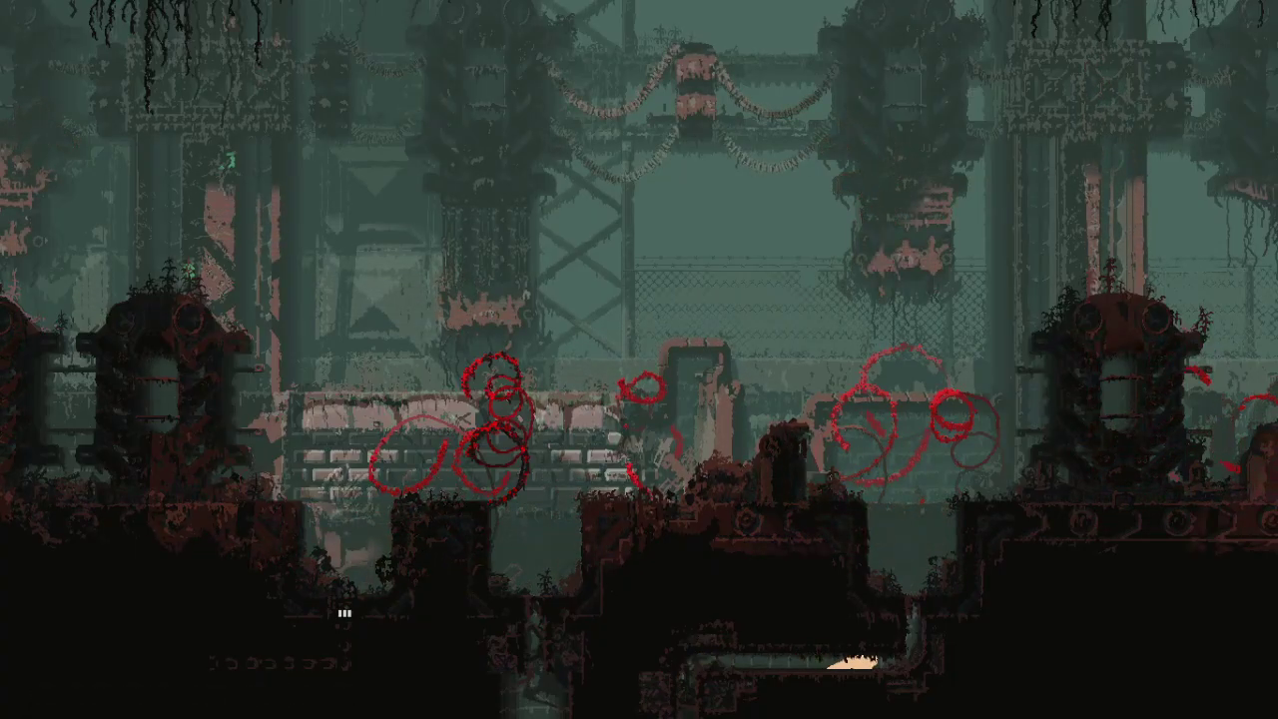
{"action": "key", "text": "Right"}
{"action": "key", "text": "Up"}
{"action": "key", "text": "Left"}
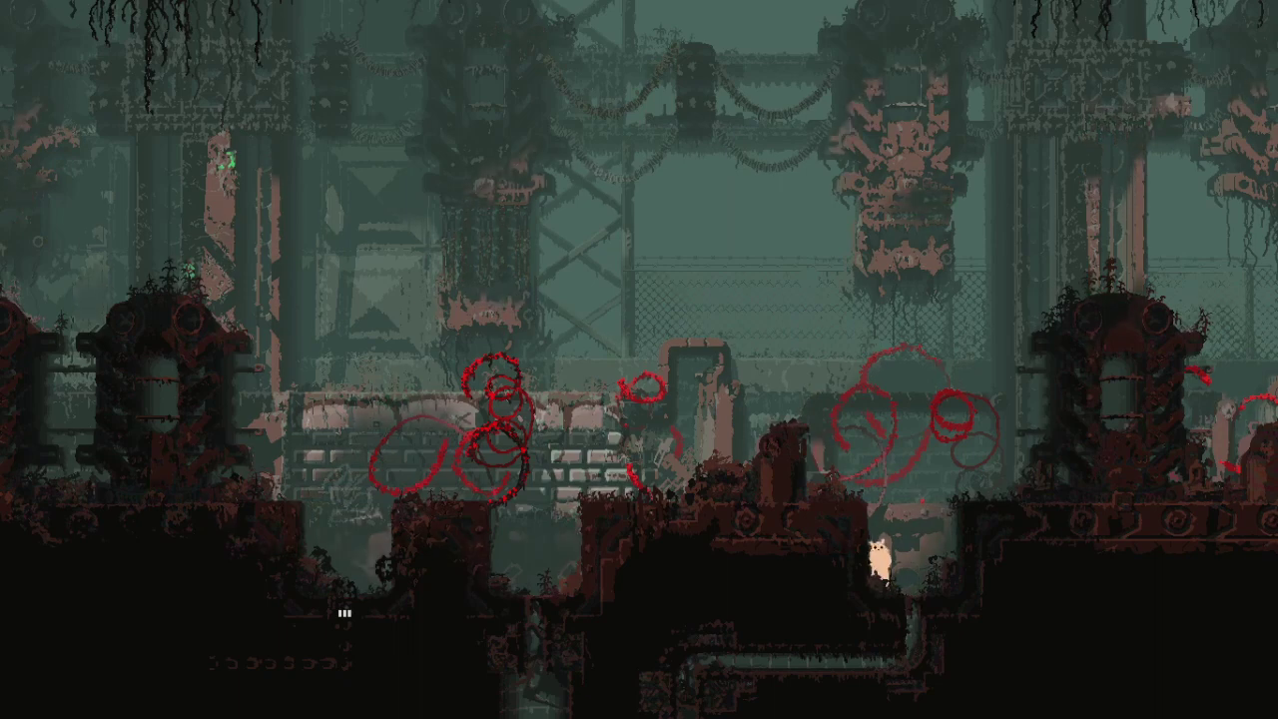
{"action": "key", "text": "Up"}
{"action": "key", "text": "Left"}
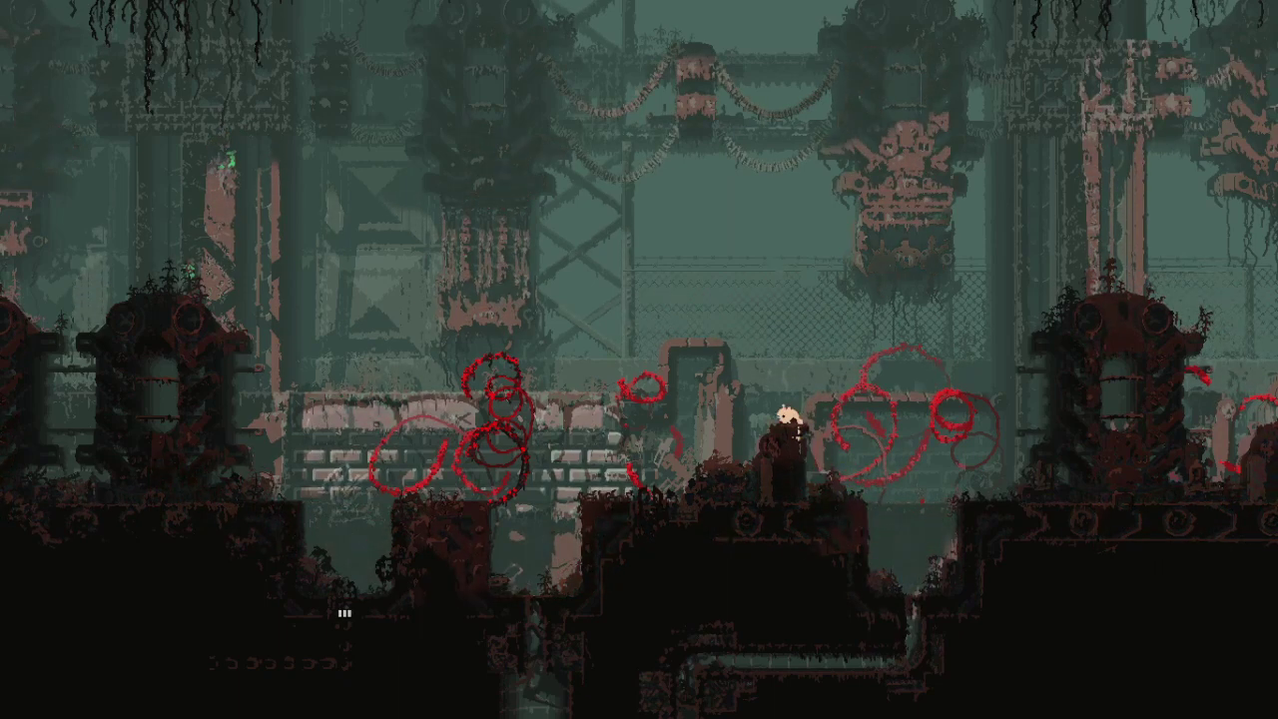
Step: Cross the ledges and gaps leftward, drop through the shortcut, and run into the next room
{"action": "key", "text": "Left"}
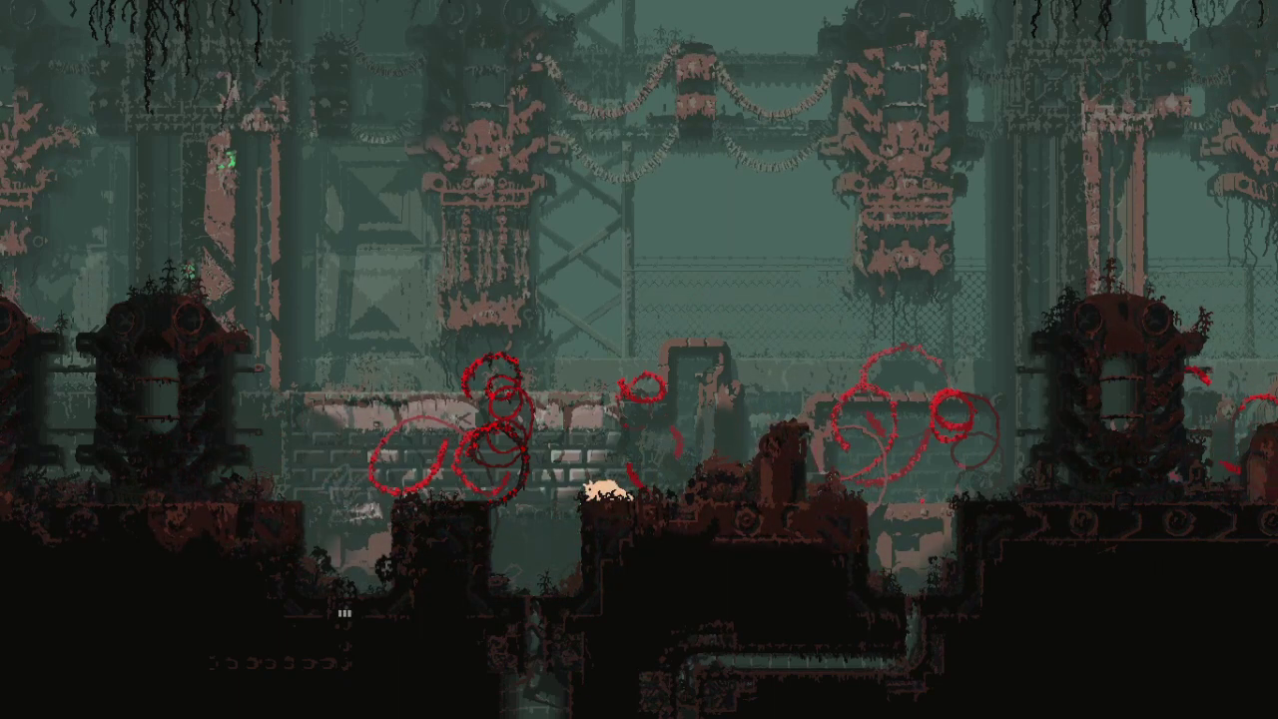
{"action": "key", "text": "Left"}
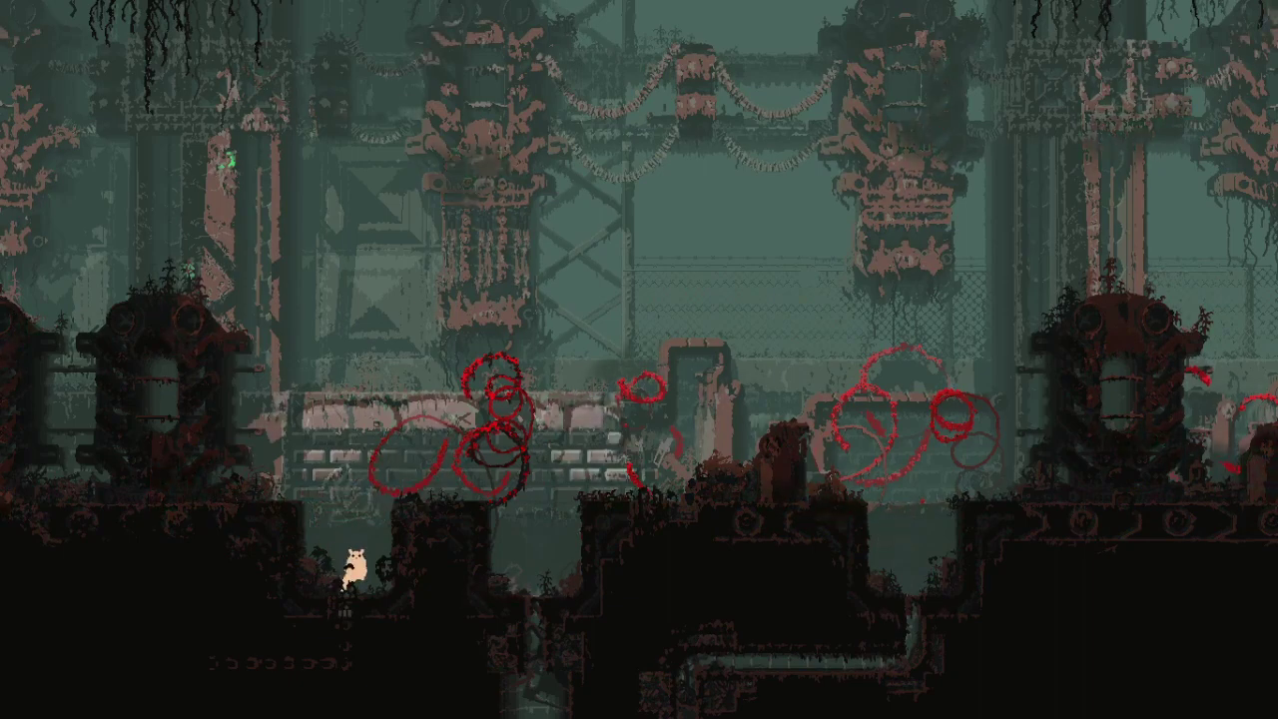
{"action": "key", "text": "Down"}
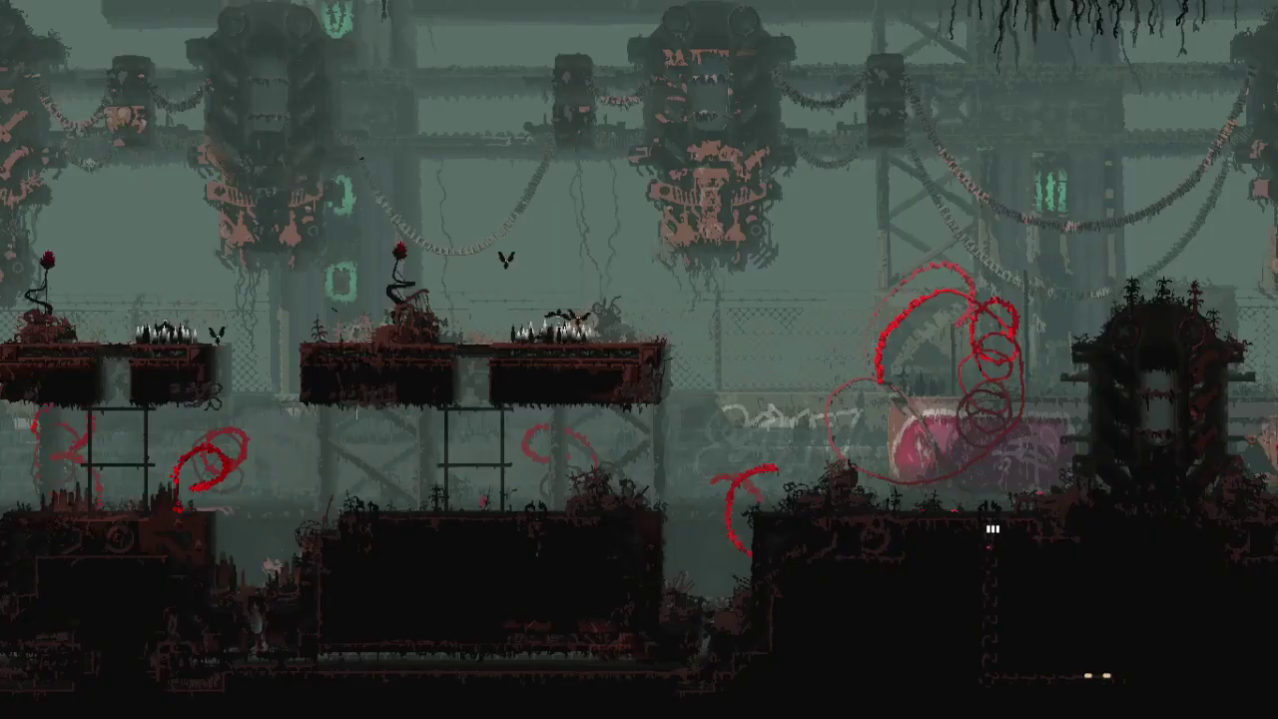
{"action": "key", "text": "Left"}
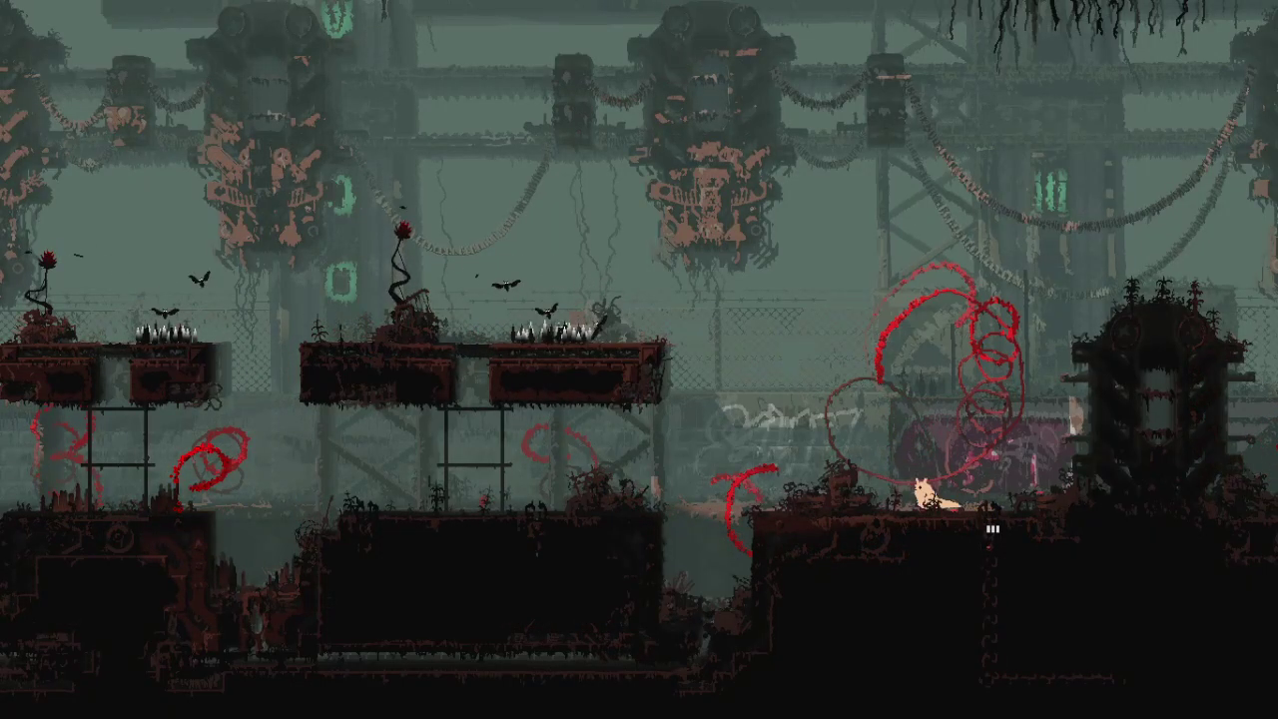
{"action": "key", "text": "Left"}
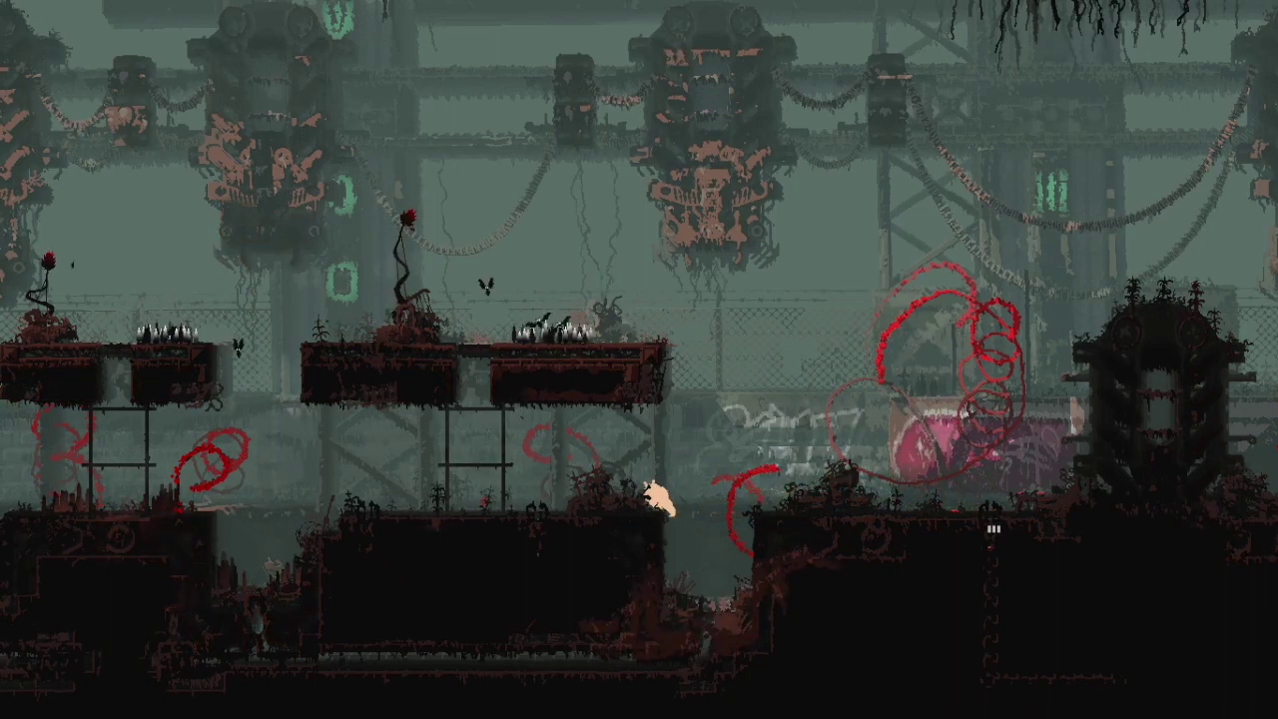
{"action": "key", "text": "Left"}
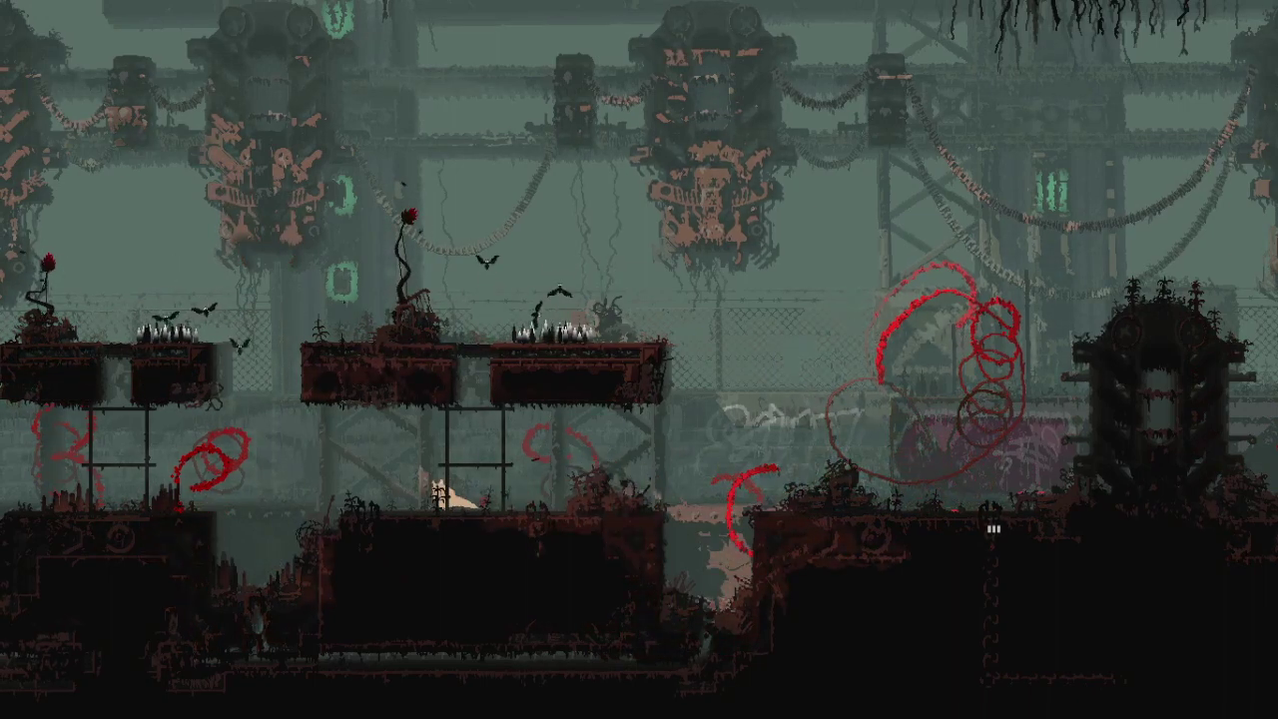
{"action": "key", "text": "Left"}
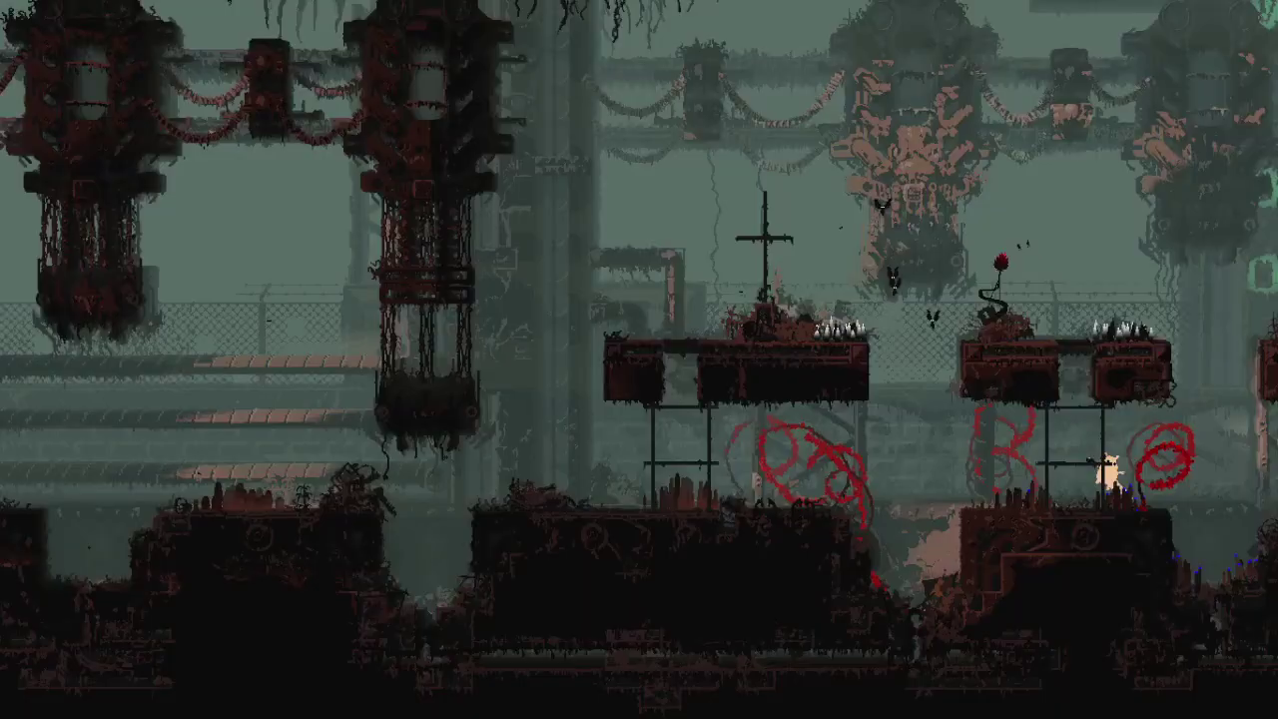
Step: Drop beside the red pole, climb onto the left platform, and crouch at its edge
{"action": "key", "text": "Left"}
{"action": "key", "text": "Up"}
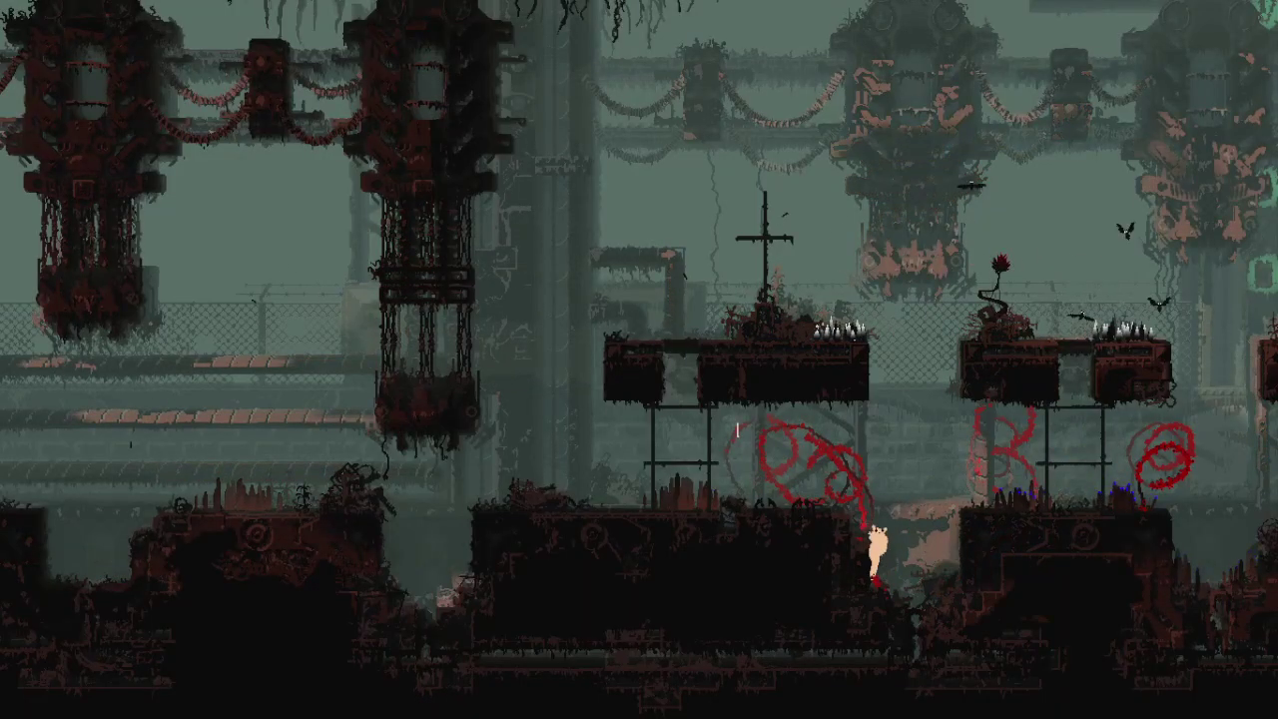
{"action": "key", "text": "Up"}
{"action": "key", "text": "Left"}
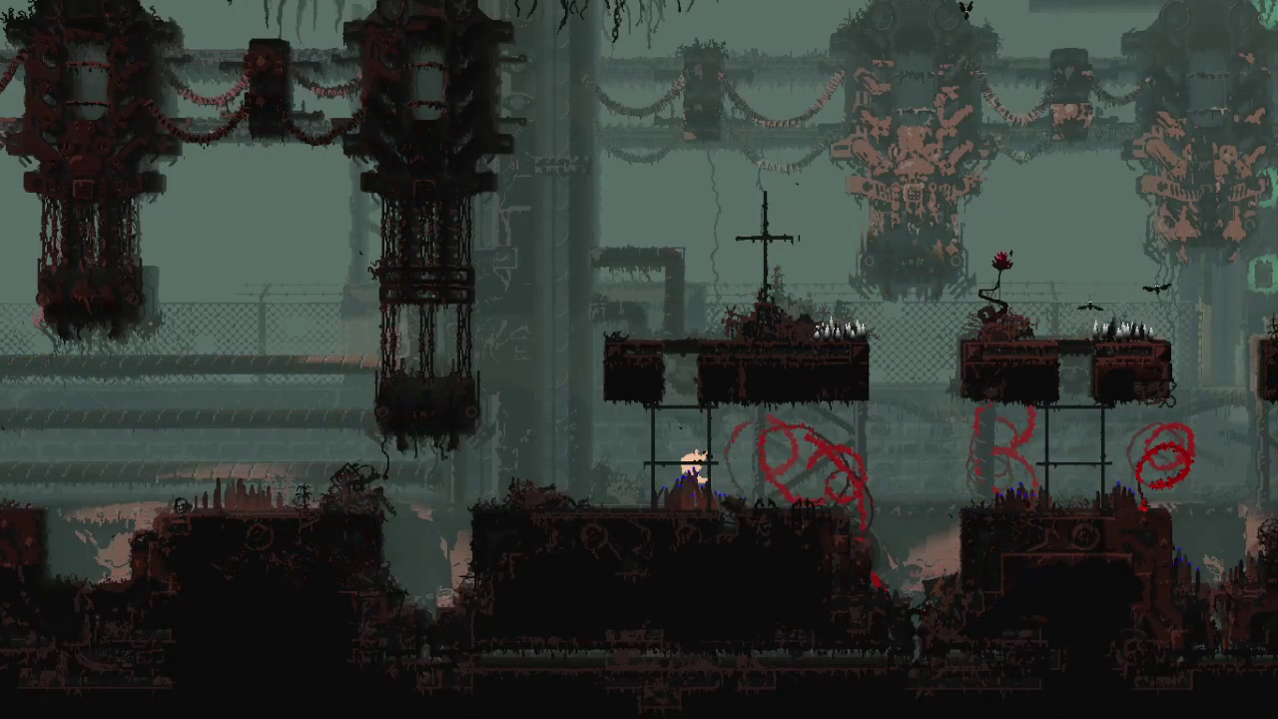
{"action": "key", "text": "Left"}
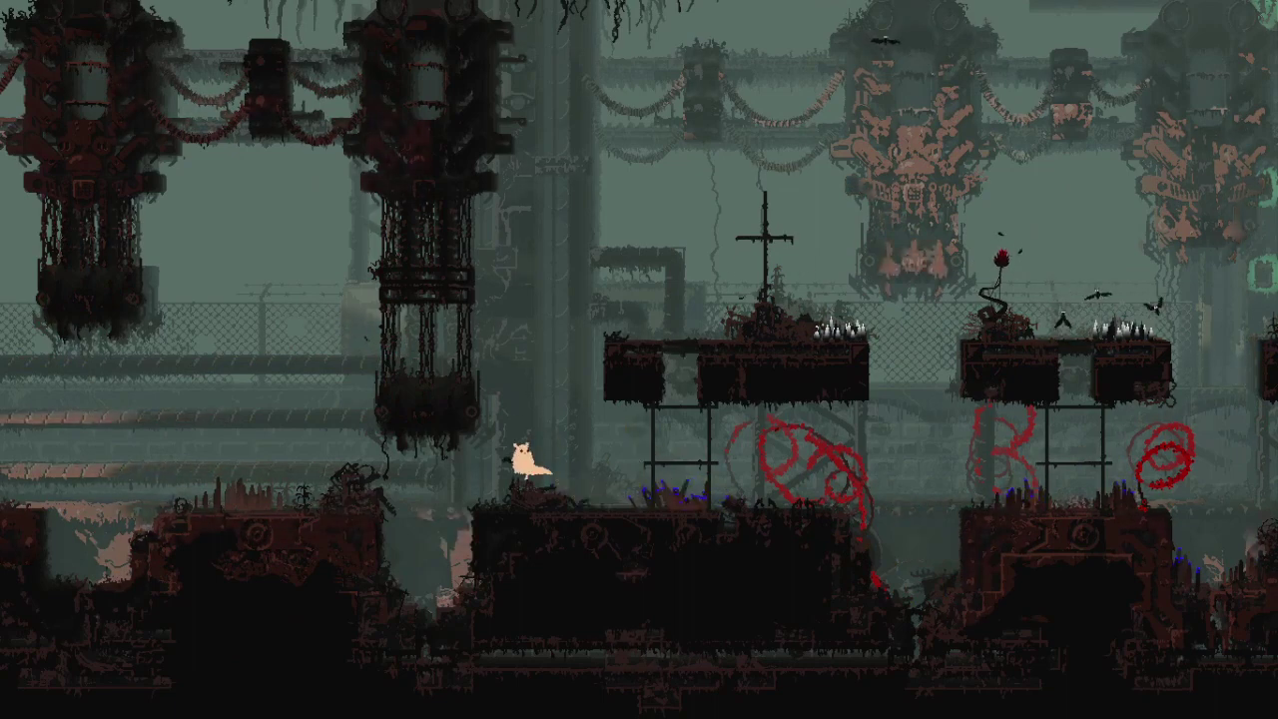
{"action": "key", "text": "Left"}
{"action": "key", "text": "Down"}
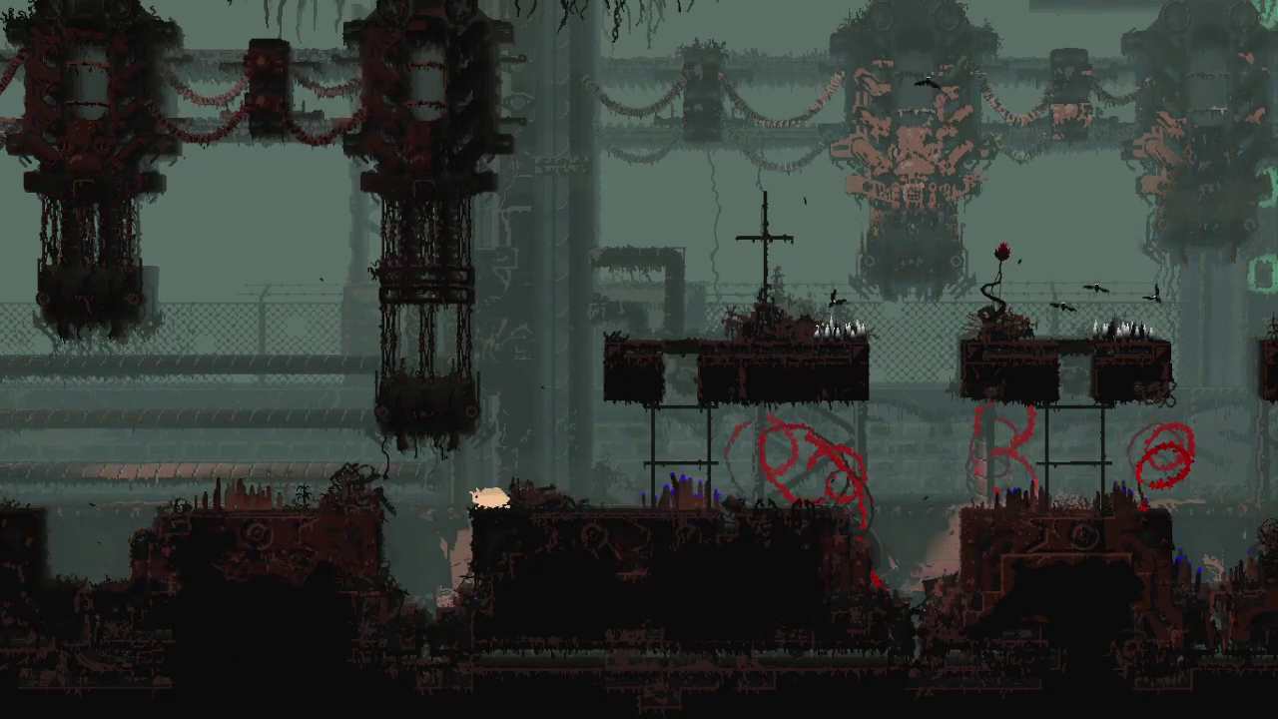
Step: Leap to the left platform, climb on top, and crawl into the adjoining room
{"action": "key", "text": "Left"}
{"action": "key", "text": "z"}
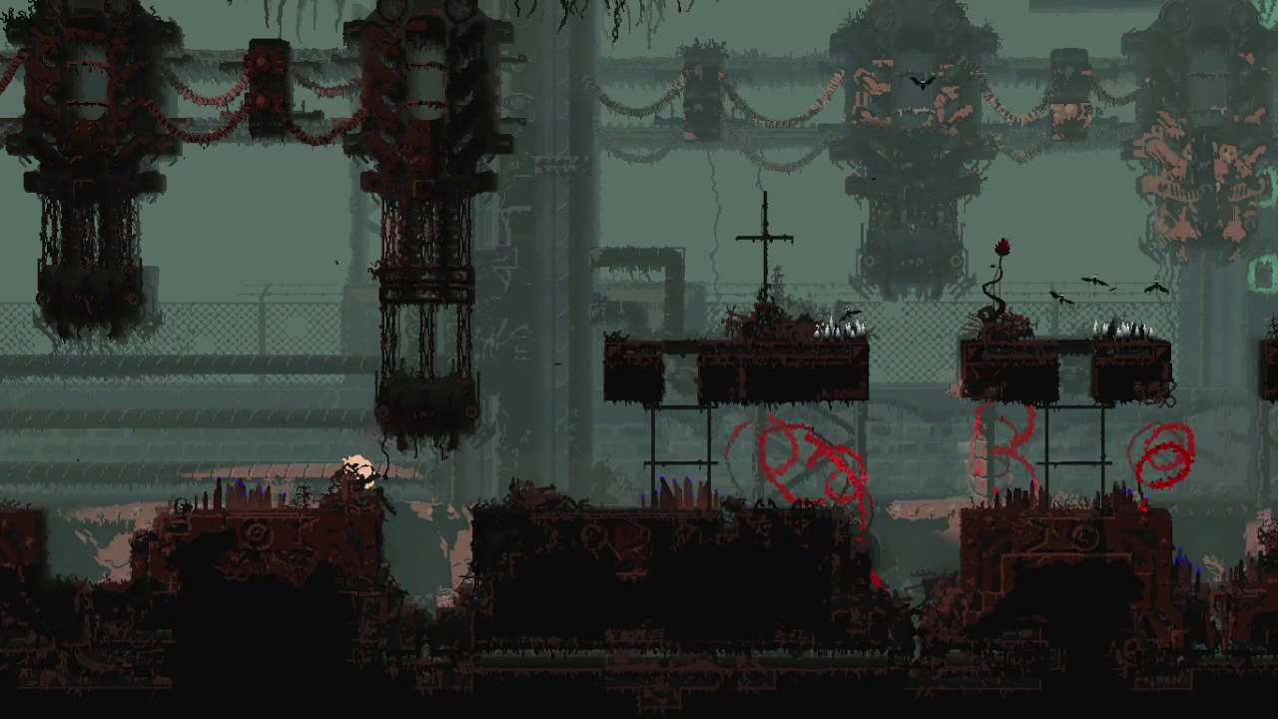
{"action": "key", "text": "Up"}
{"action": "key", "text": "Left"}
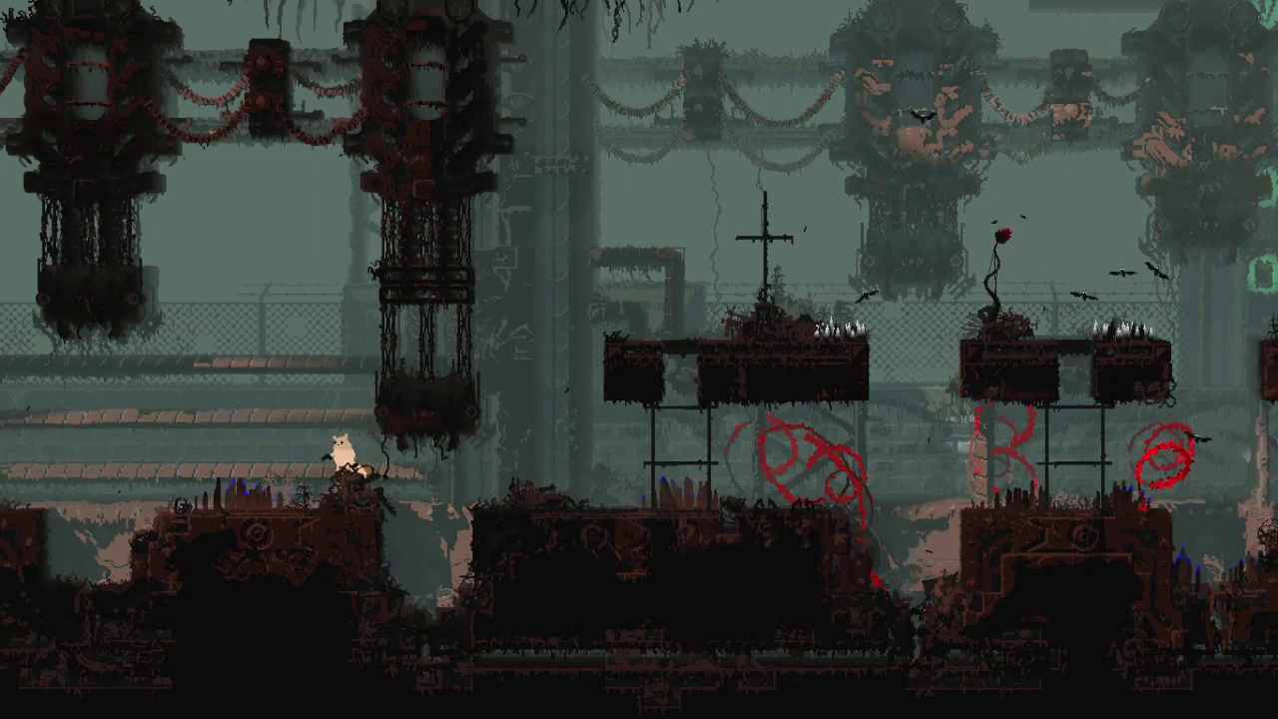
{"action": "key", "text": "Down"}
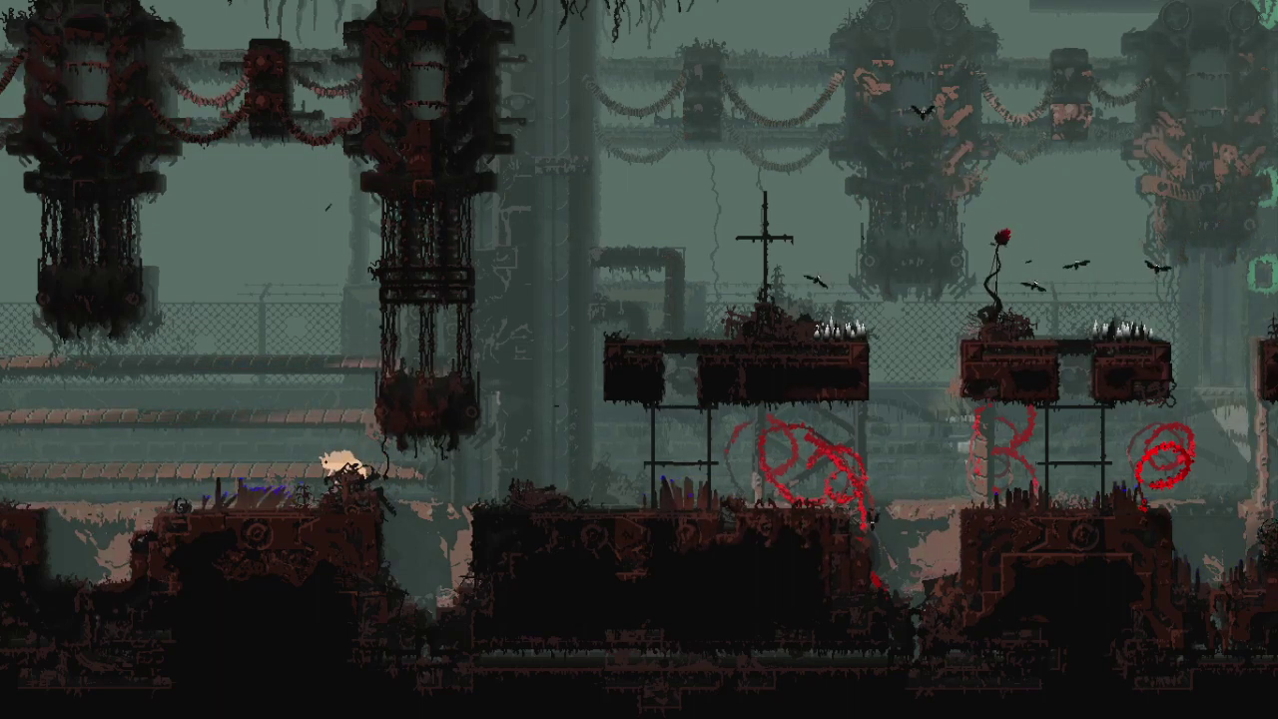
{"action": "key", "text": "Left"}
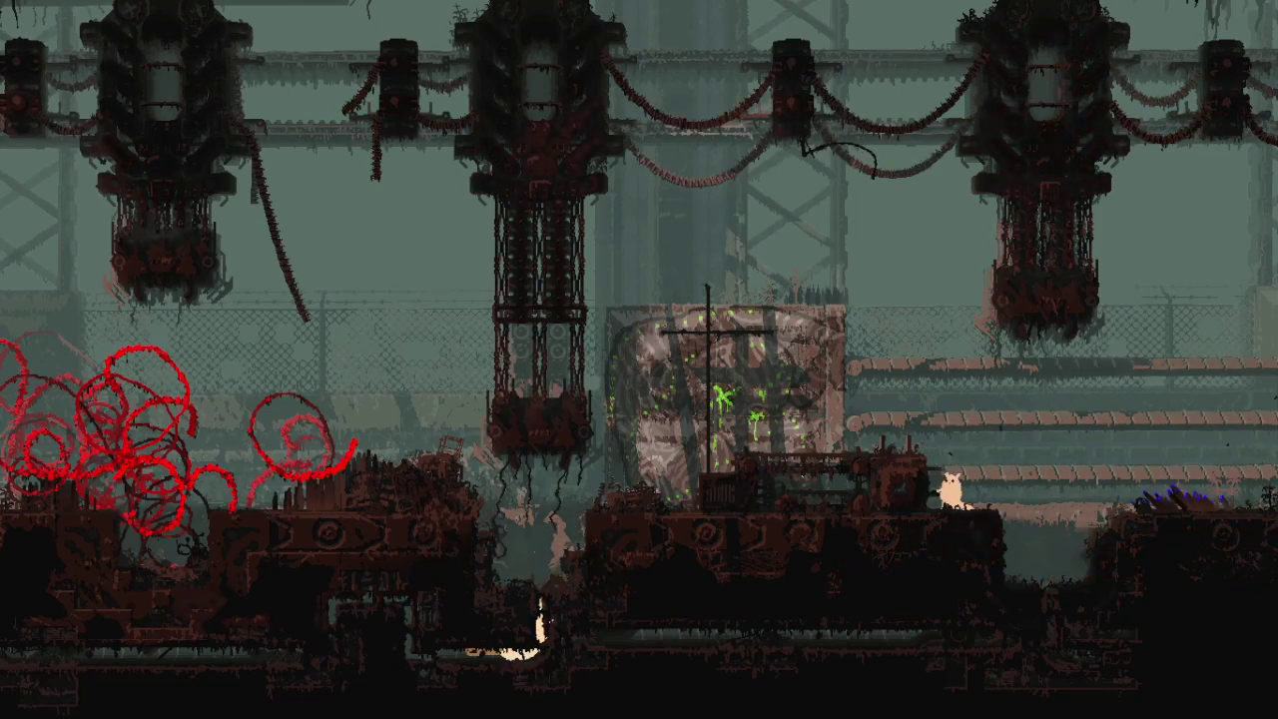
Step: Climb the pole, leap onto the hanging machinery, then jump down to the left ledge
{"action": "key", "text": "Left"}
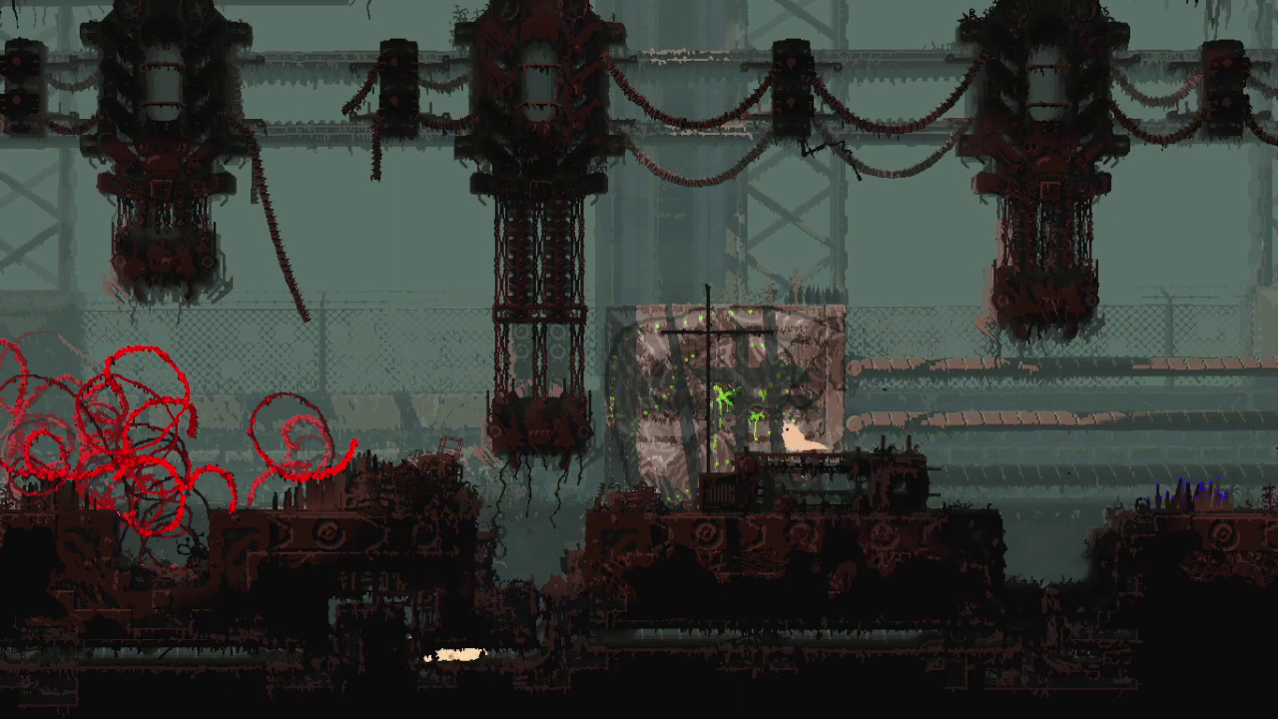
{"action": "key", "text": "Up"}
{"action": "key", "text": "Up"}
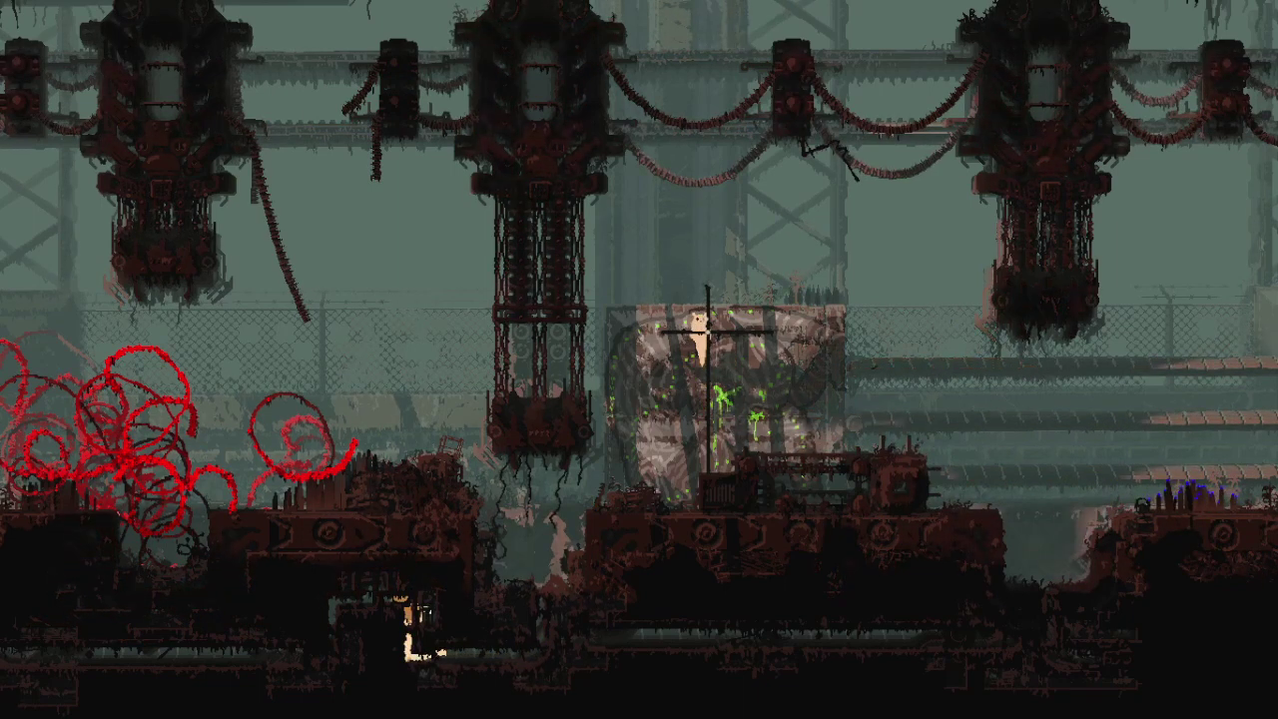
{"action": "key", "text": "Left"}
{"action": "key", "text": "z"}
{"action": "key", "text": "Left"}
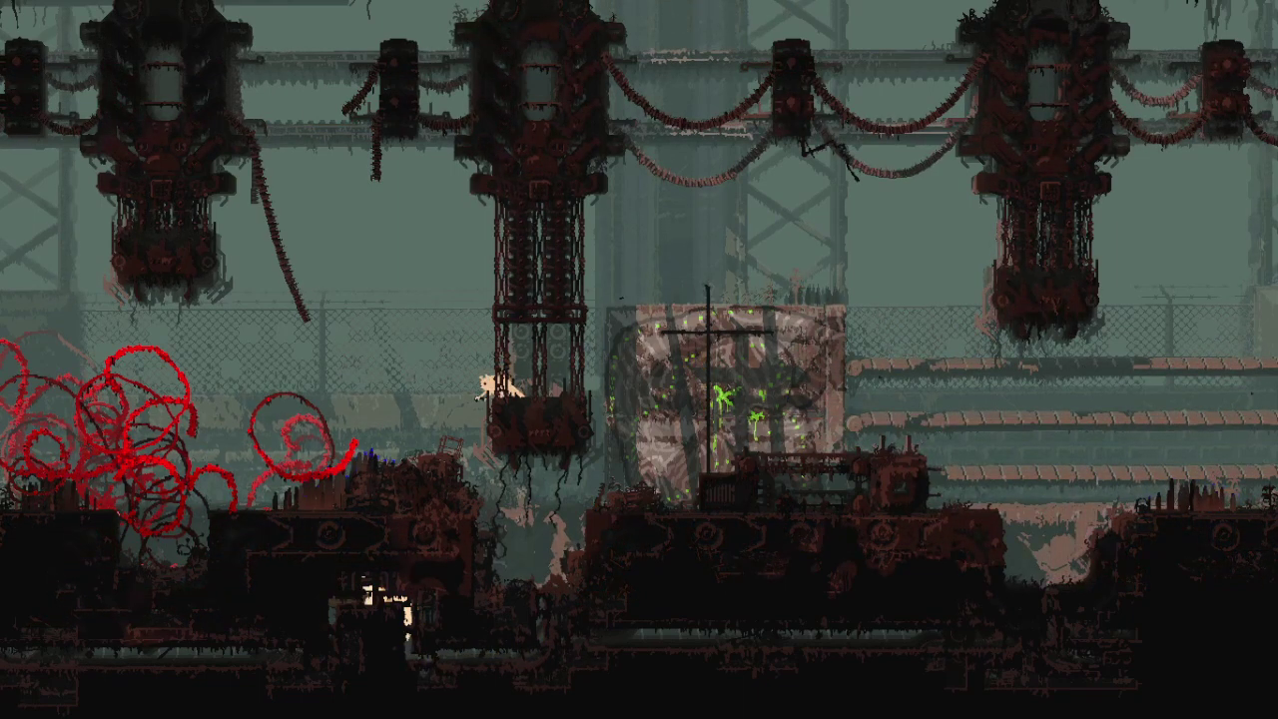
{"action": "key", "text": "Left"}
{"action": "key", "text": "z"}
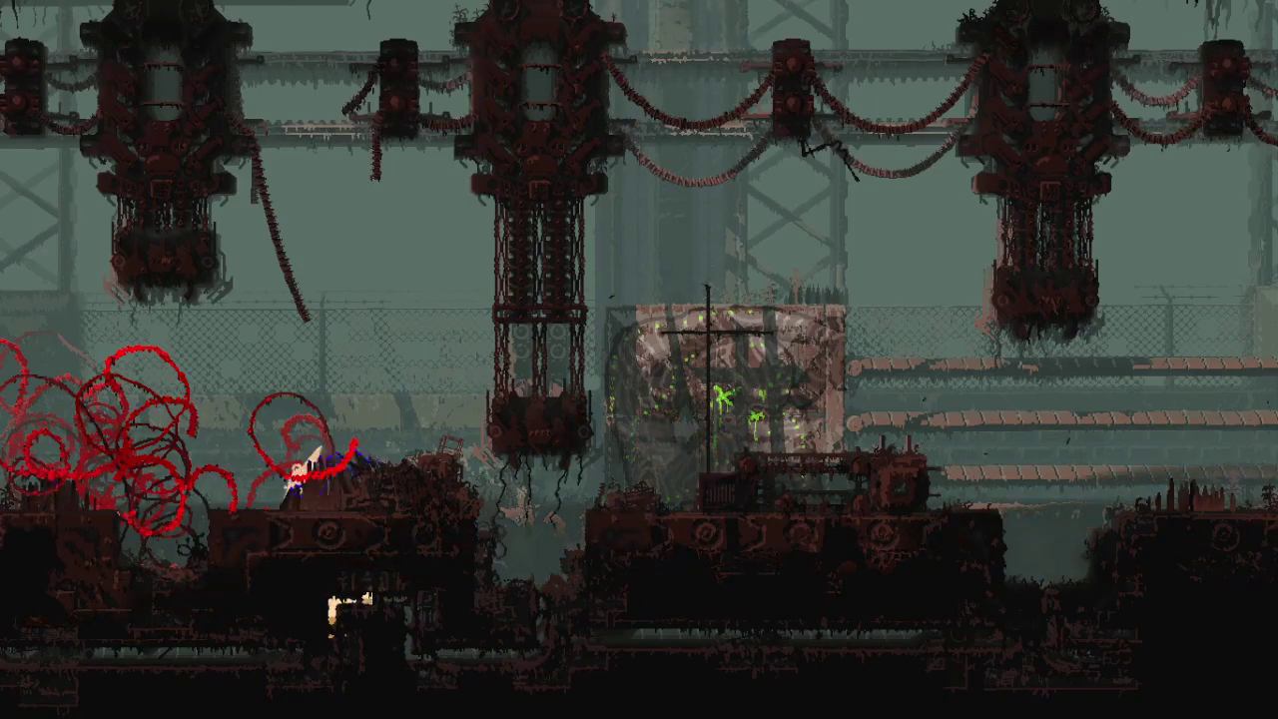
Step: Run left into the next room, hop beside the short pillar and drop toward the lower tunnel
{"action": "key", "text": "Left"}
{"action": "key", "text": "Left"}
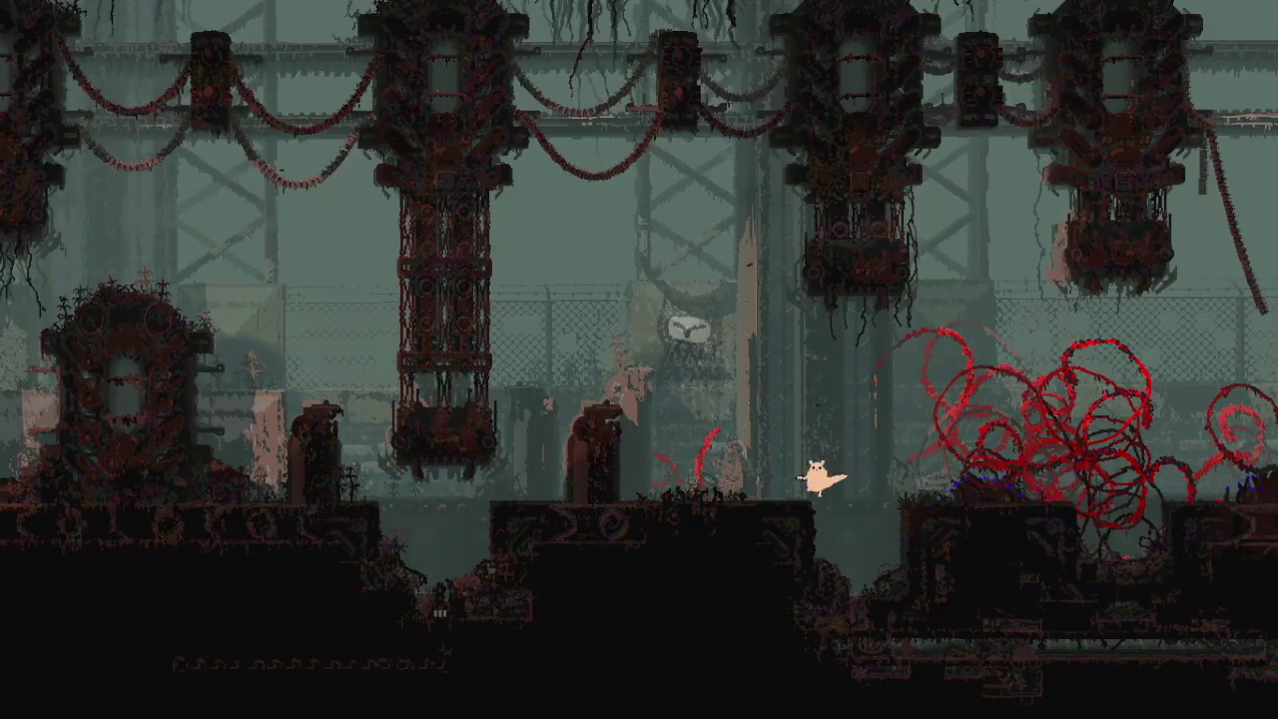
{"action": "key", "text": "Left"}
{"action": "key", "text": "z"}
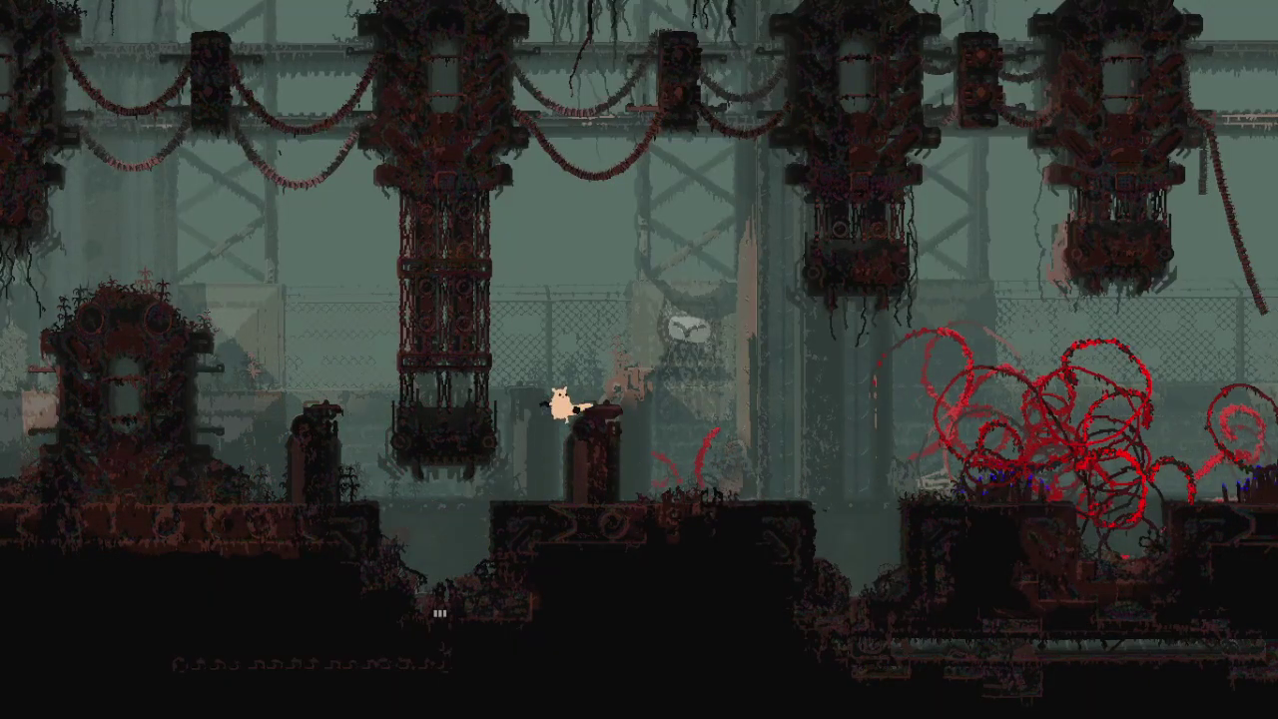
{"action": "key", "text": "Left"}
{"action": "key", "text": "Left"}
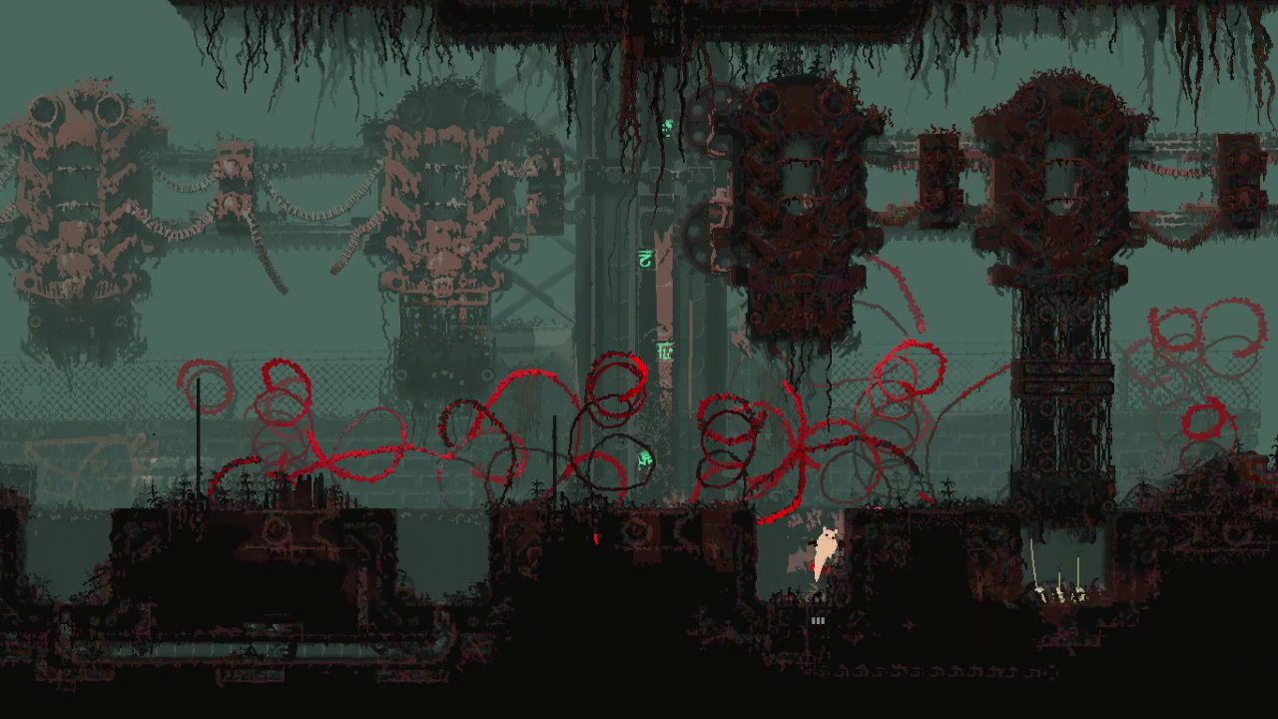
Step: Climb out of the sunken gap onto the dark block and head left
{"action": "key", "text": "Up"}
{"action": "key", "text": "Up"}
{"action": "key", "text": "Left"}
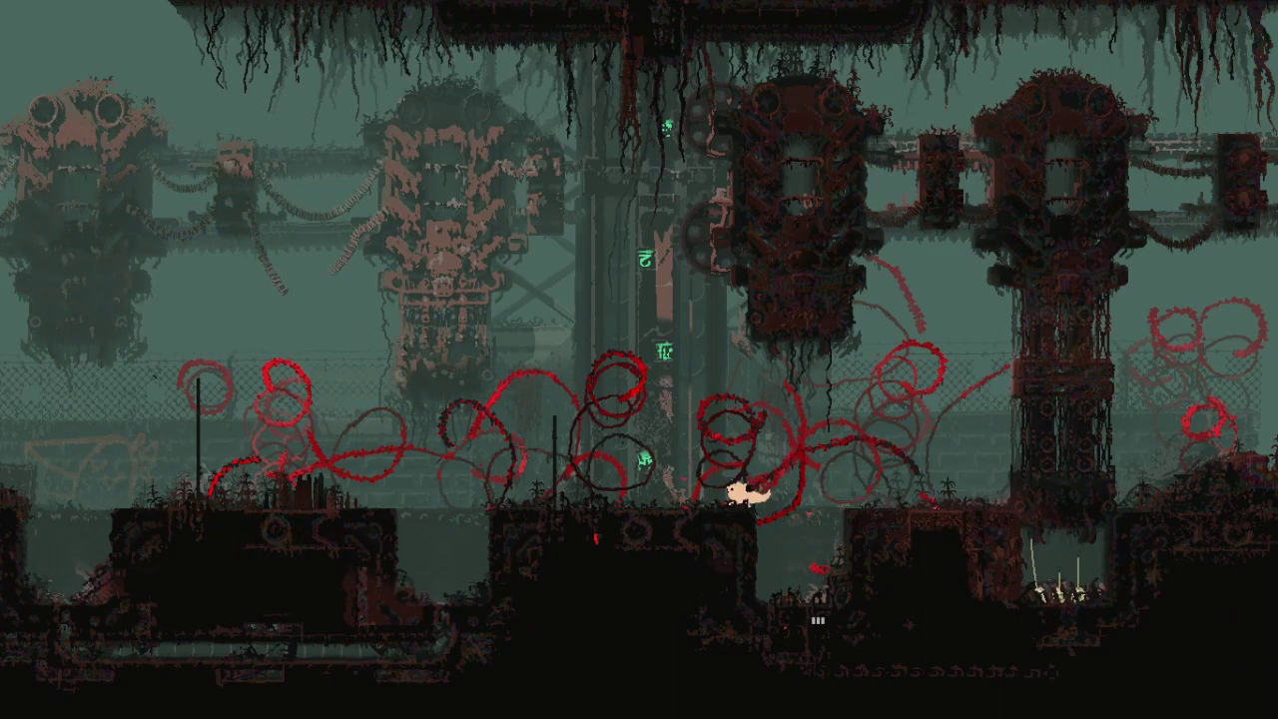